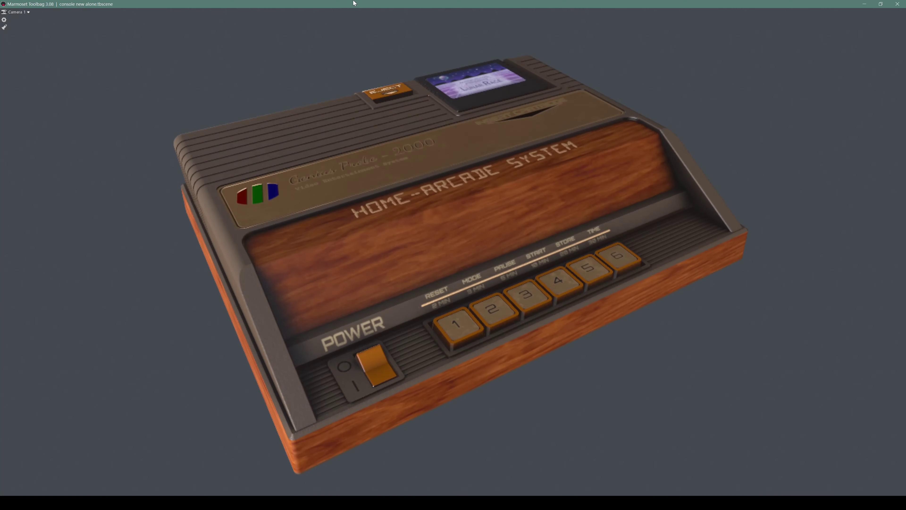
Switch to Substance Designer's New_Graph, keeping the Marmoset console render floating as a small reference
{"action": "left_click_drag", "start_coordinate": [353, 3], "coordinate": [0, 27]}
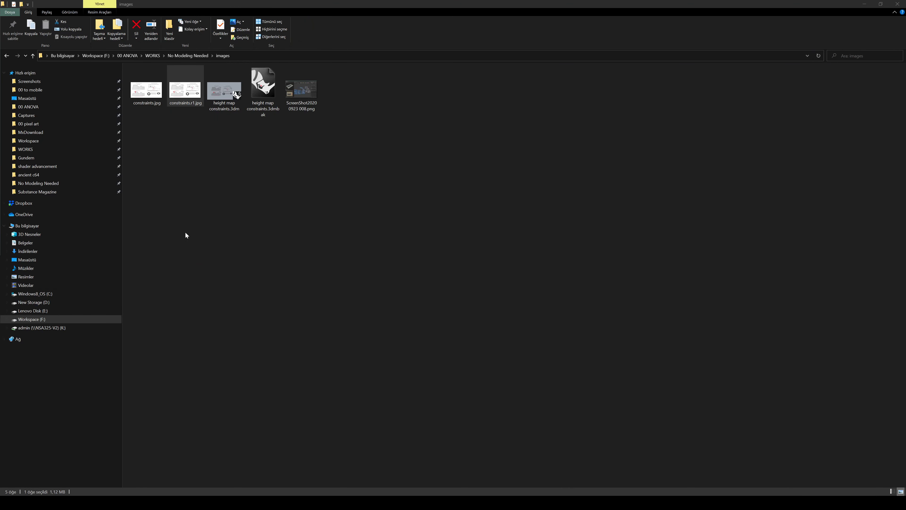
{"action": "key", "text": "alt+Tab"}
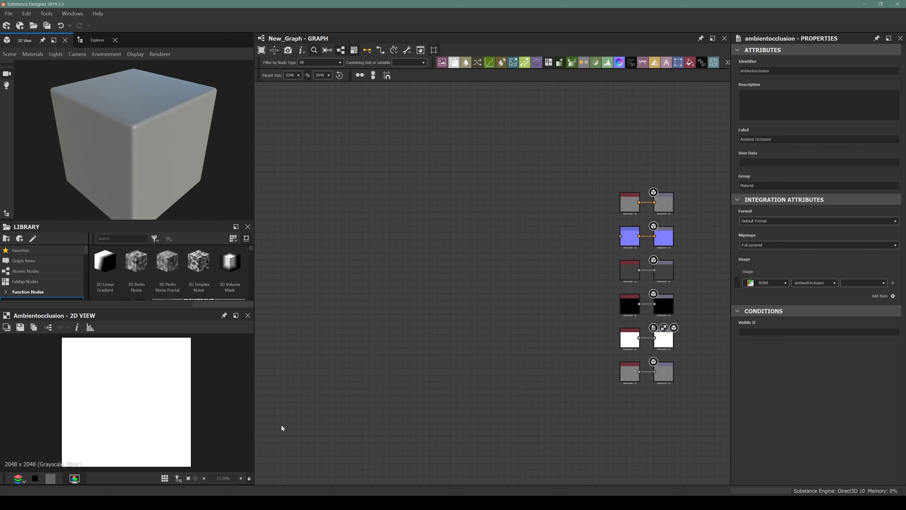
{"action": "left_click", "coordinate": [63, 502]}
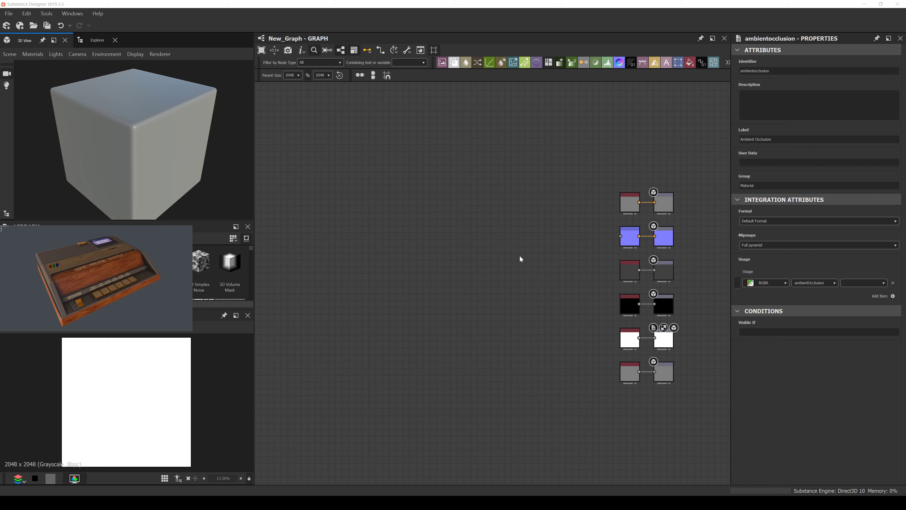
{"action": "left_click", "coordinate": [421, 336]}
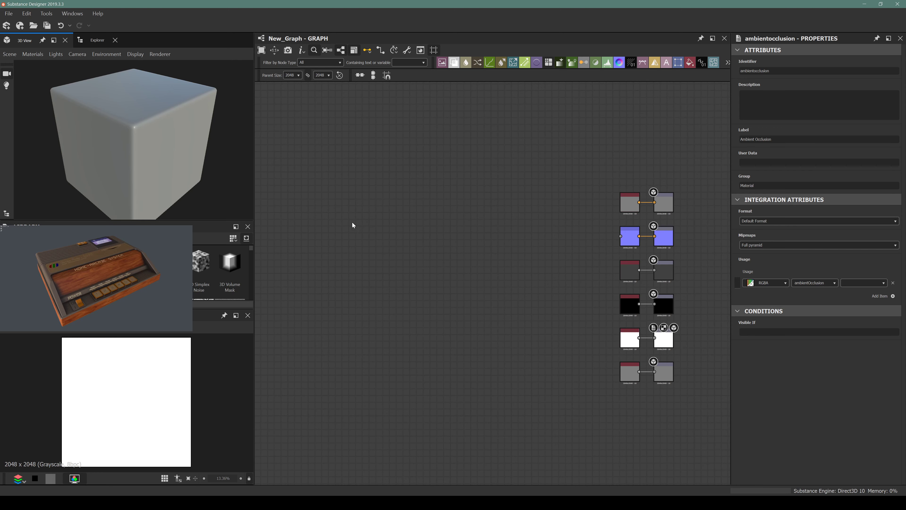
{"action": "middle_click_drag", "start_coordinate": [315, 220], "coordinate": [364, 222]}
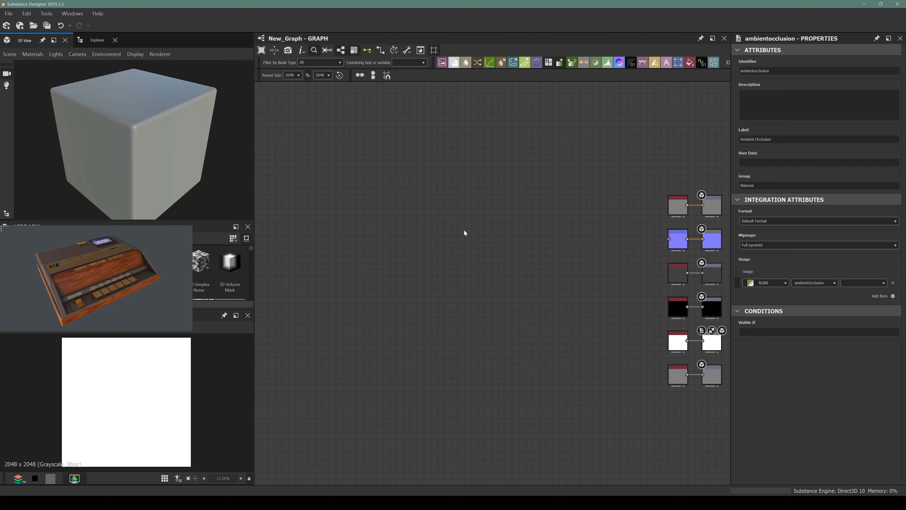
Add a Shape node to the empty area of the graph
{"action": "key", "text": "space"}
{"action": "type", "text": "shape"}
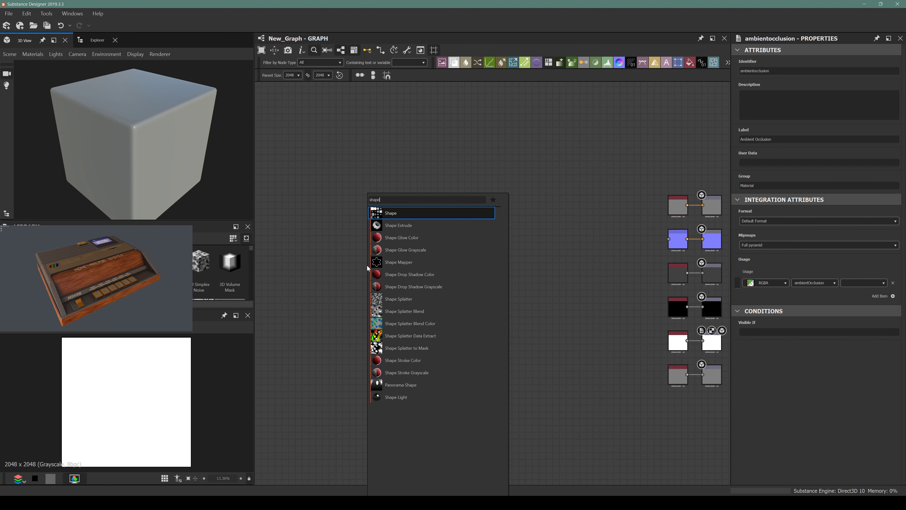
{"action": "key", "text": "Return"}
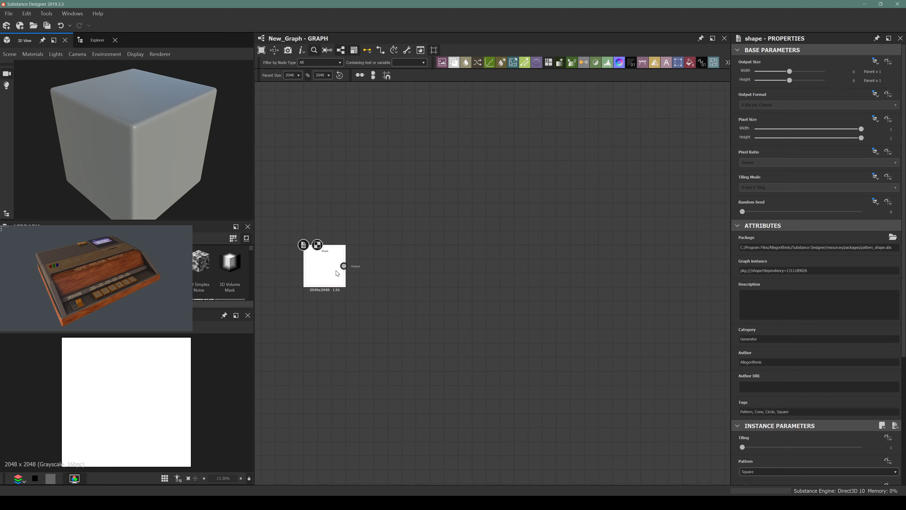
Set the square Shape's Scale to 0.91 and its Size Y to 0.67
{"action": "scroll", "coordinate": [805, 409], "scroll_direction": "down", "scroll_amount": 5}
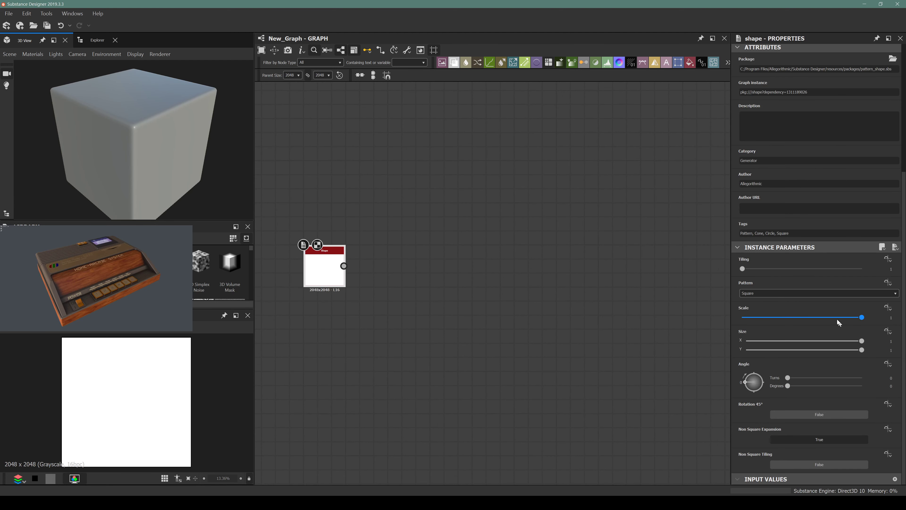
{"action": "mouse_move", "coordinate": [834, 317]}
{"action": "left_mouse_down"}
{"action": "mouse_move", "coordinate": [861, 317]}
{"action": "mouse_move", "coordinate": [850, 316]}
{"action": "left_mouse_up"}
{"action": "left_click_drag", "start_coordinate": [861, 350], "coordinate": [823, 357]}
{"action": "scroll", "coordinate": [322, 291], "scroll_direction": "up", "scroll_amount": 2}
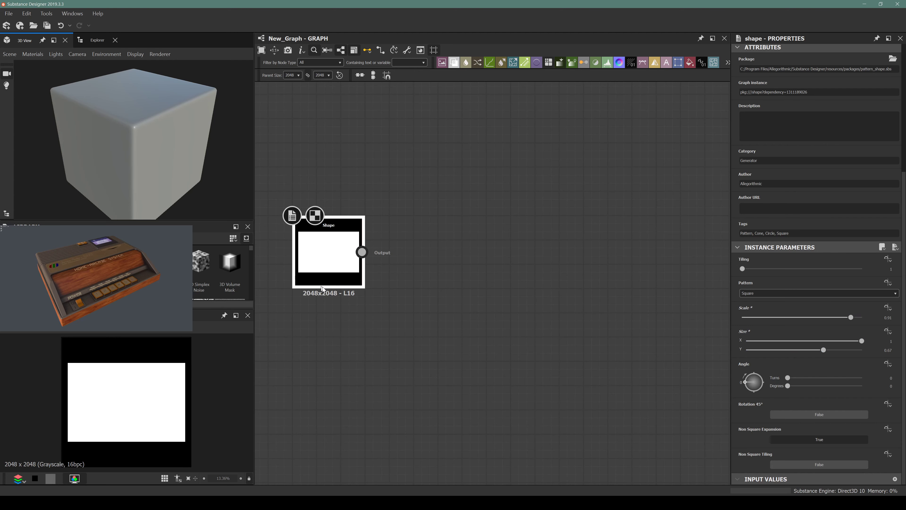
{"action": "middle_click_drag", "start_coordinate": [347, 337], "coordinate": [460, 382]}
{"action": "middle_click_drag", "start_coordinate": [446, 323], "coordinate": [349, 348]}
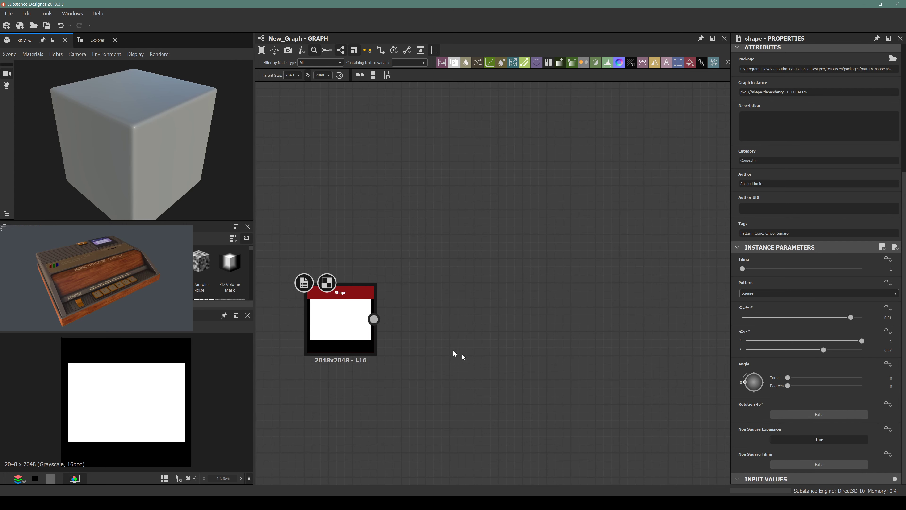
{"action": "scroll", "coordinate": [511, 381], "scroll_direction": "down", "scroll_amount": 1}
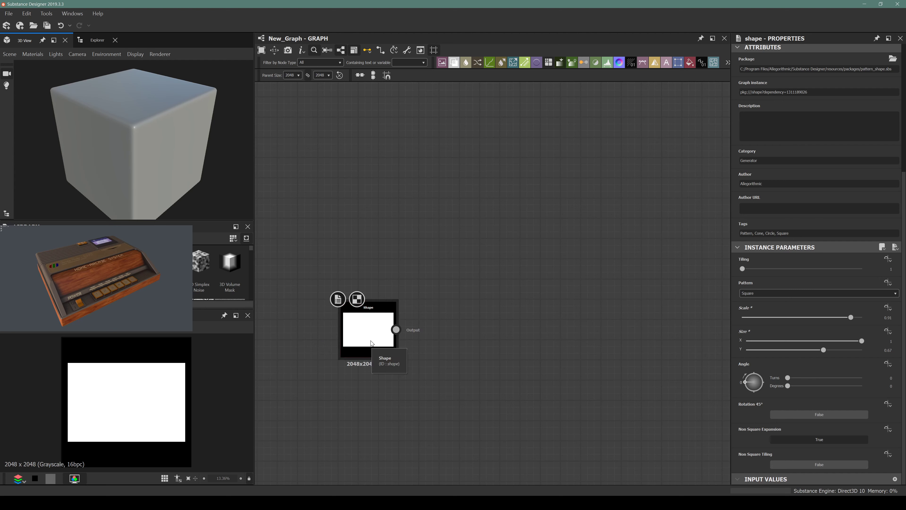
Set the Shape's Size Y to 0.79, judging its proportions against the reference console turned to show its top
{"action": "left_click", "coordinate": [126, 313], "text": "alt"}
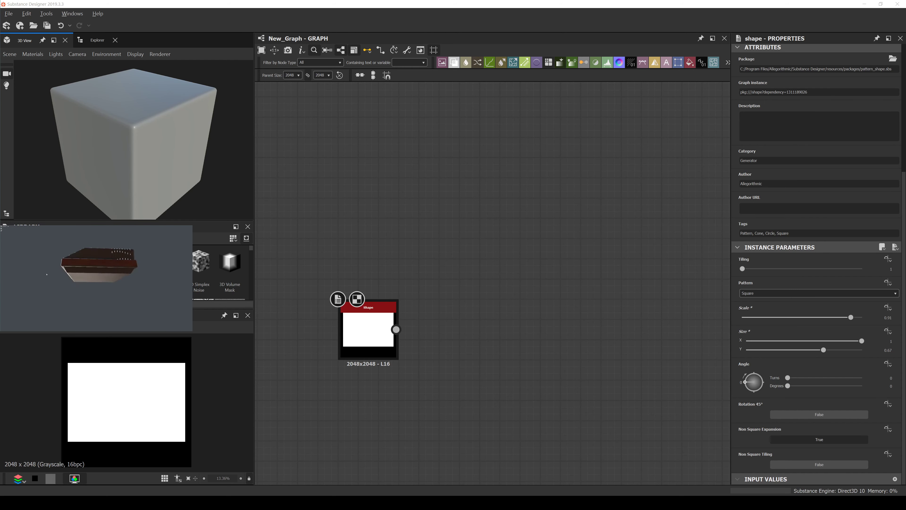
{"action": "left_click_drag", "start_coordinate": [46, 274], "coordinate": [73, 303]}
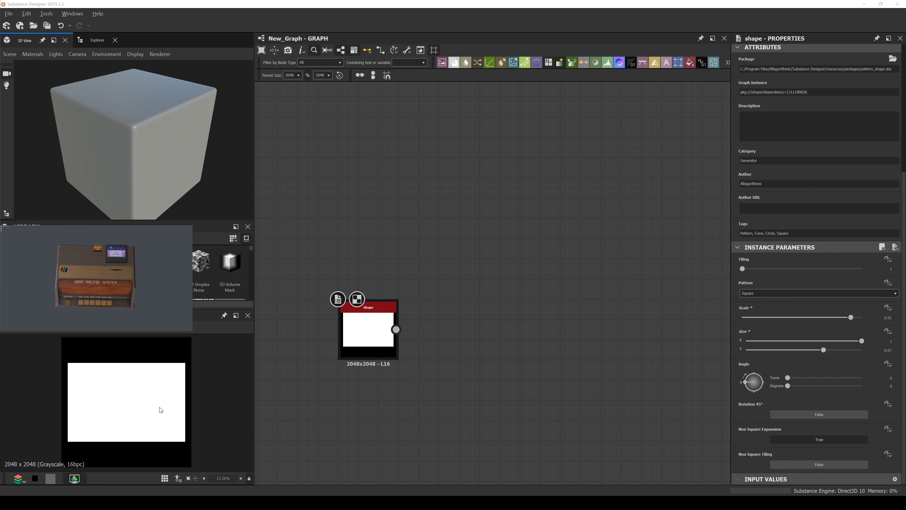
{"action": "mouse_move", "coordinate": [823, 350]}
{"action": "left_mouse_down"}
{"action": "mouse_move", "coordinate": [811, 349]}
{"action": "mouse_move", "coordinate": [837, 349]}
{"action": "left_mouse_up"}
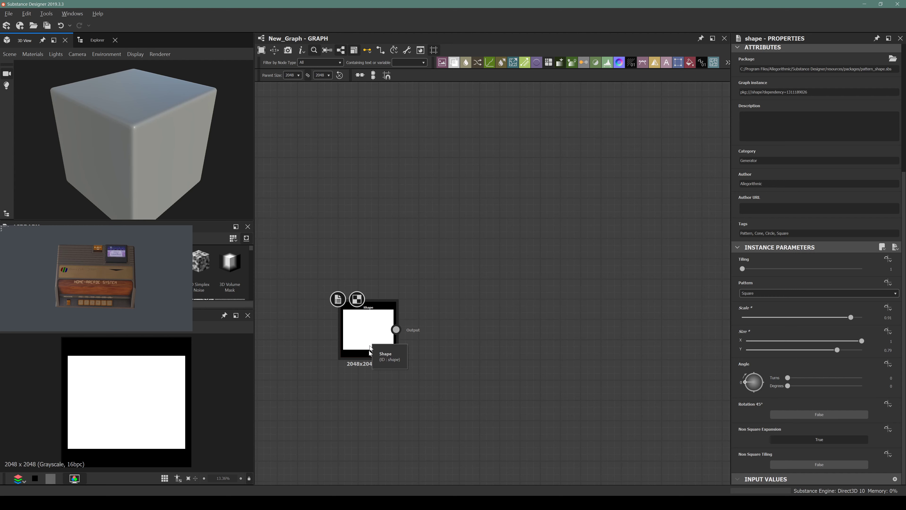
{"action": "left_click_drag", "start_coordinate": [361, 334], "coordinate": [331, 335]}
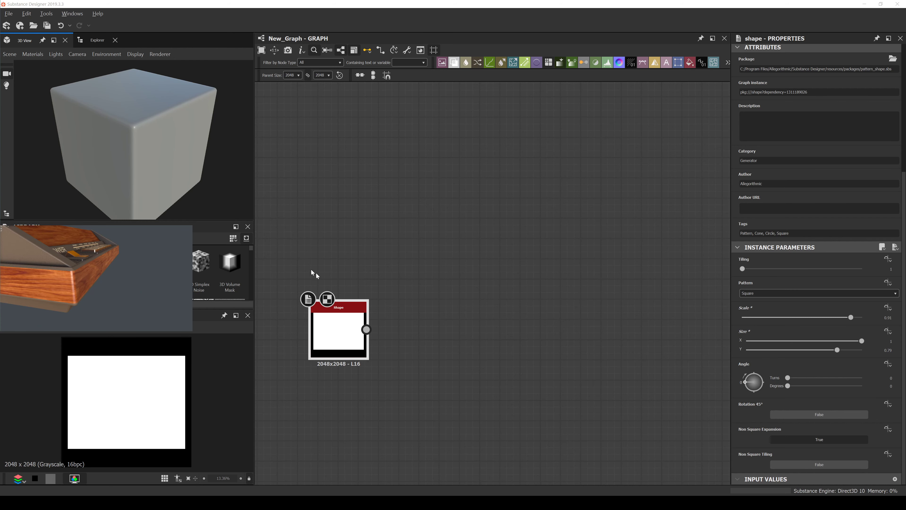
Examine the Shape's rectangle up close and against the reference, and move its node clear of the material outputs
{"action": "scroll", "coordinate": [343, 346], "scroll_direction": "up", "scroll_amount": 4}
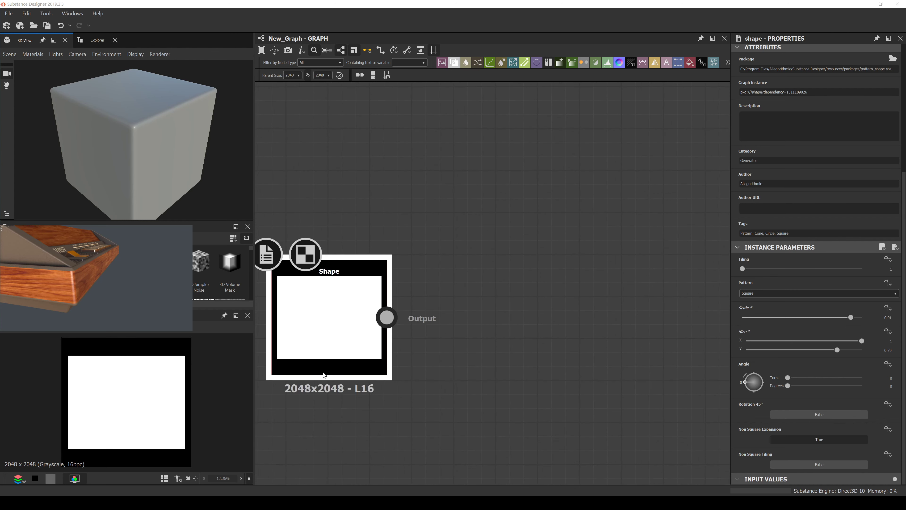
{"action": "left_click", "coordinate": [336, 342]}
{"action": "scroll", "coordinate": [153, 344], "scroll_direction": "up", "scroll_amount": 5}
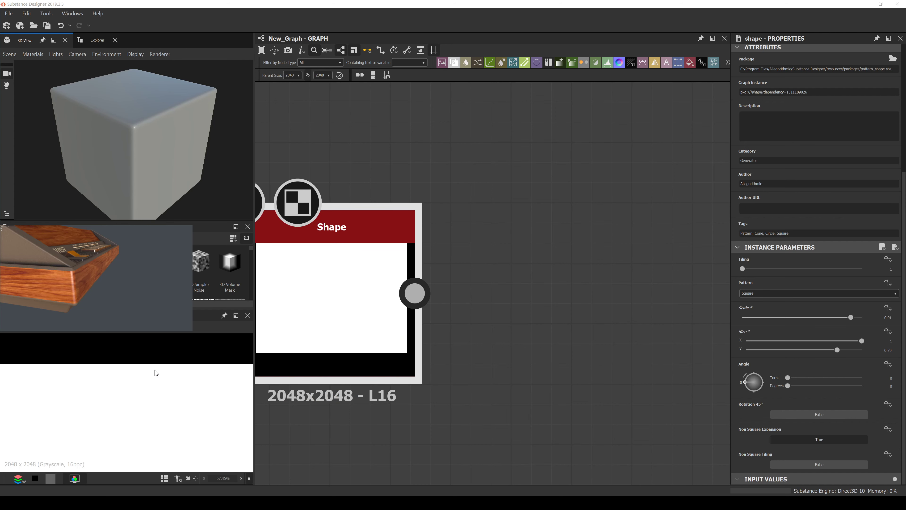
{"action": "scroll", "coordinate": [155, 372], "scroll_direction": "down", "scroll_amount": 5}
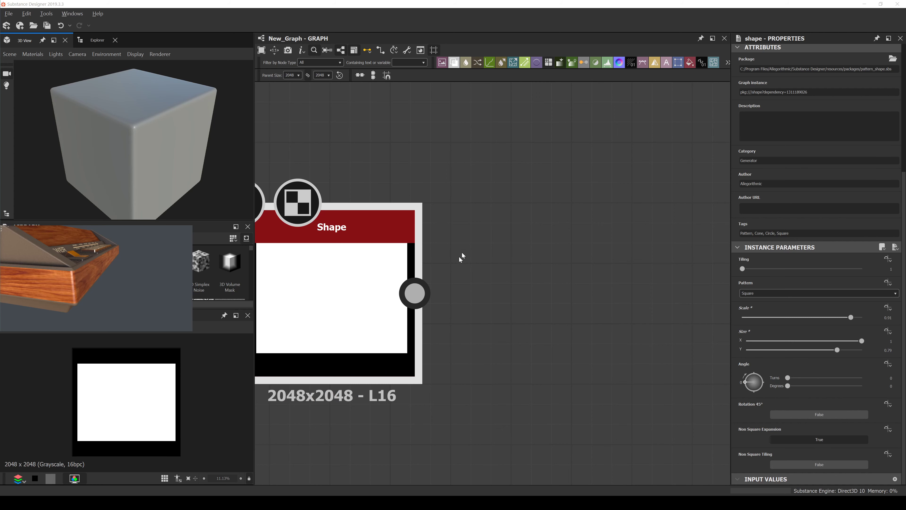
{"action": "scroll", "coordinate": [461, 257], "scroll_direction": "down", "scroll_amount": 5}
{"action": "scroll", "coordinate": [431, 377], "scroll_direction": "down", "scroll_amount": 4}
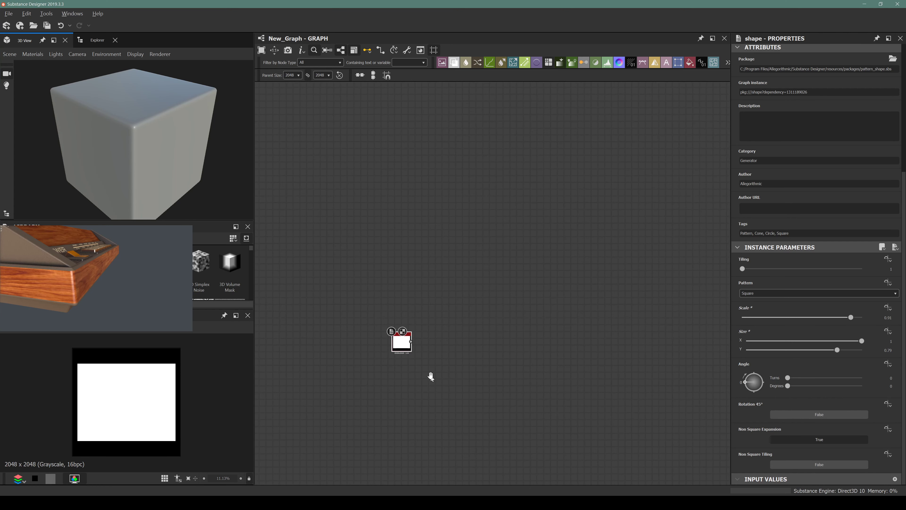
{"action": "middle_click_drag", "start_coordinate": [431, 374], "coordinate": [390, 362]}
{"action": "left_click_drag", "start_coordinate": [357, 327], "coordinate": [345, 331]}
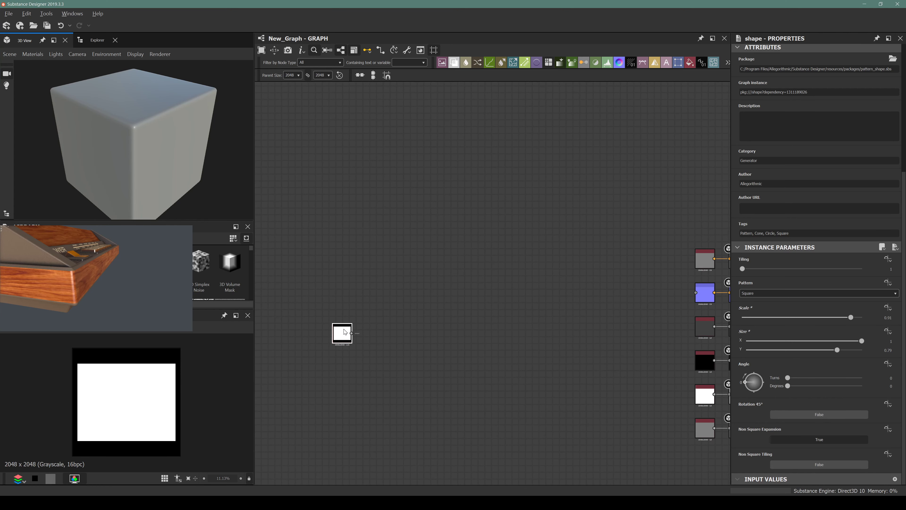
{"action": "middle_click_drag", "start_coordinate": [458, 336], "coordinate": [431, 328]}
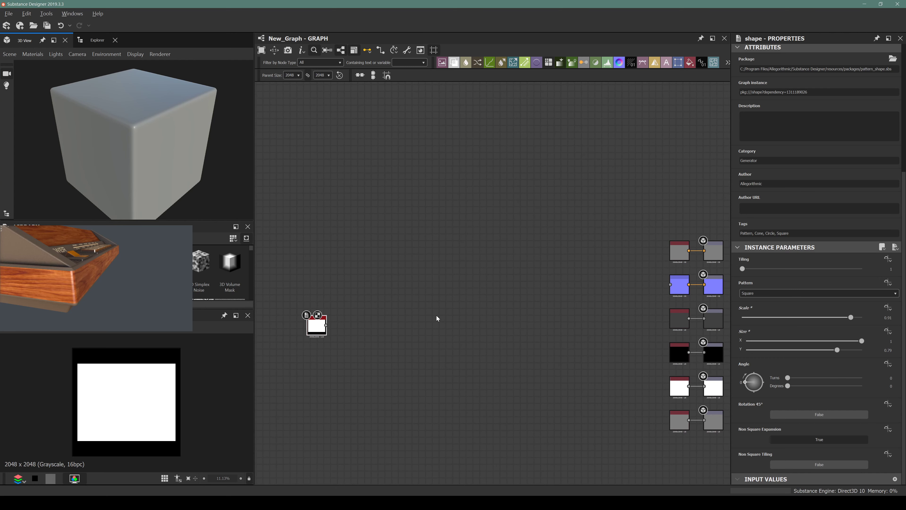
{"action": "left_click", "coordinate": [438, 287]}
{"action": "left_click", "coordinate": [51, 501]}
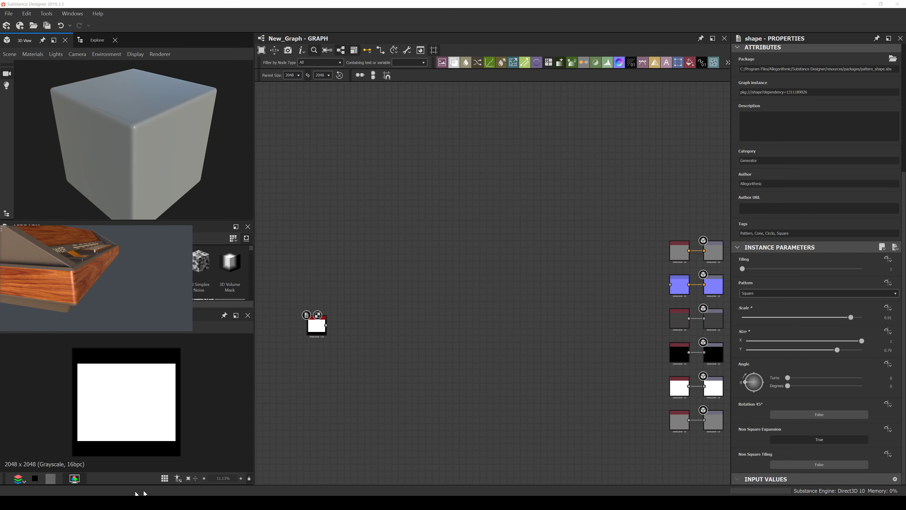
{"action": "left_click", "coordinate": [363, 502]}
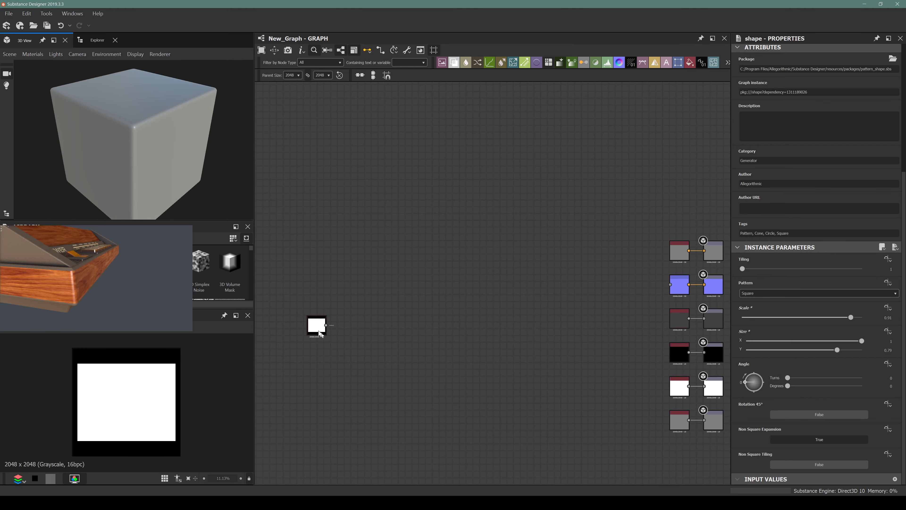
Add a Normal node in OpenGL format and feed it from the Shape node
{"action": "left_click", "coordinate": [317, 329]}
{"action": "middle_click_drag", "start_coordinate": [652, 304], "coordinate": [564, 292]}
{"action": "middle_click_drag", "start_coordinate": [383, 299], "coordinate": [471, 294]}
{"action": "key", "text": "space"}
{"action": "type", "text": "norma"}
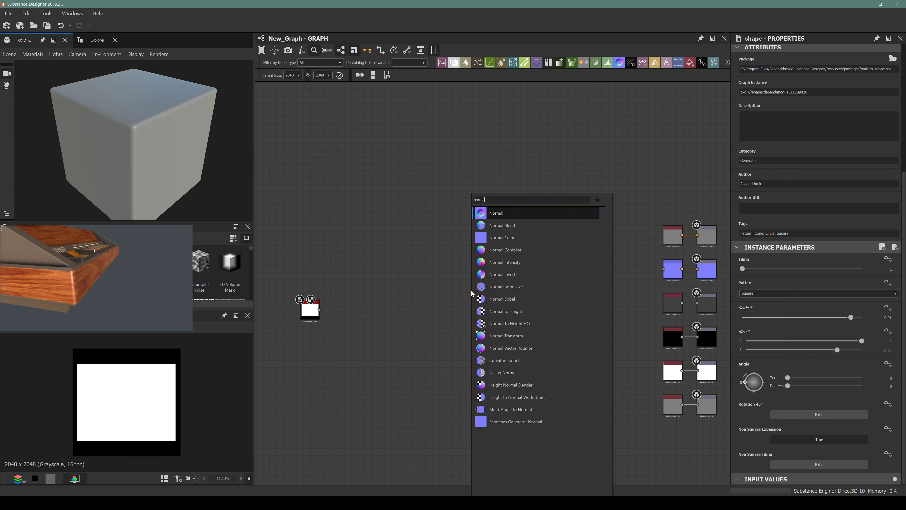
{"action": "key", "text": "Return"}
{"action": "left_click", "coordinate": [775, 272]}
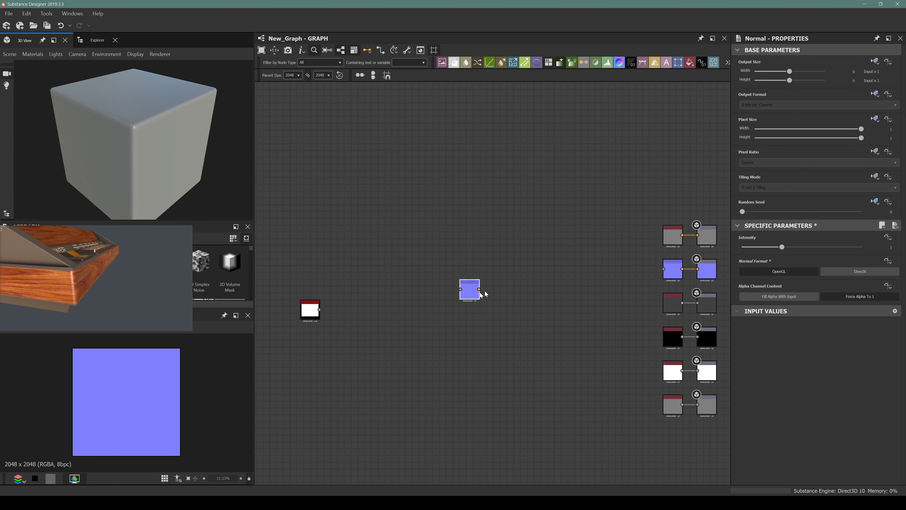
{"action": "left_click_drag", "start_coordinate": [320, 309], "coordinate": [530, 276]}
{"action": "scroll", "coordinate": [511, 282], "scroll_direction": "up", "scroll_amount": 3}
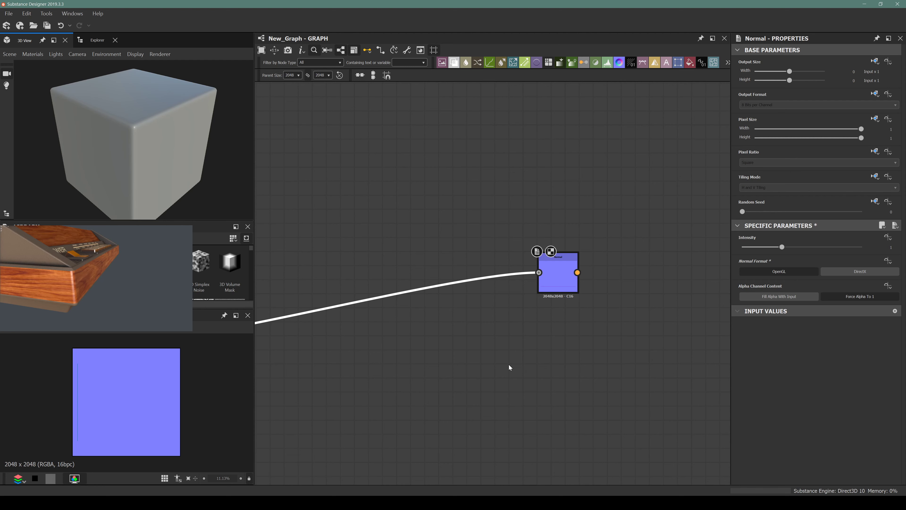
Add an Ambient Occlusion (HBAO) node fed by the Shape node
{"action": "key", "text": "space"}
{"action": "type", "text": "hbao"}
{"action": "key", "text": "Return"}
{"action": "scroll", "coordinate": [484, 349], "scroll_direction": "down", "scroll_amount": 3}
{"action": "left_click_drag", "start_coordinate": [398, 320], "coordinate": [548, 265]}
{"action": "scroll", "coordinate": [449, 346], "scroll_direction": "up", "scroll_amount": 4}
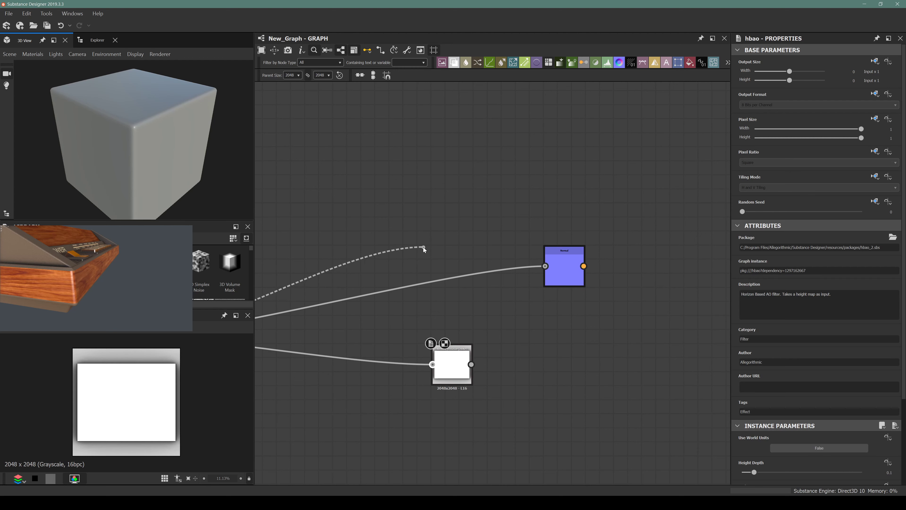
{"action": "left_click", "coordinate": [424, 247]}
Inspect the HBAO shading around the rectangle's edges and place the HBAO node below the Normal node
{"action": "left_click", "coordinate": [451, 369]}
{"action": "scroll", "coordinate": [113, 394], "scroll_direction": "up", "scroll_amount": 4}
{"action": "scroll", "coordinate": [117, 373], "scroll_direction": "down", "scroll_amount": 2}
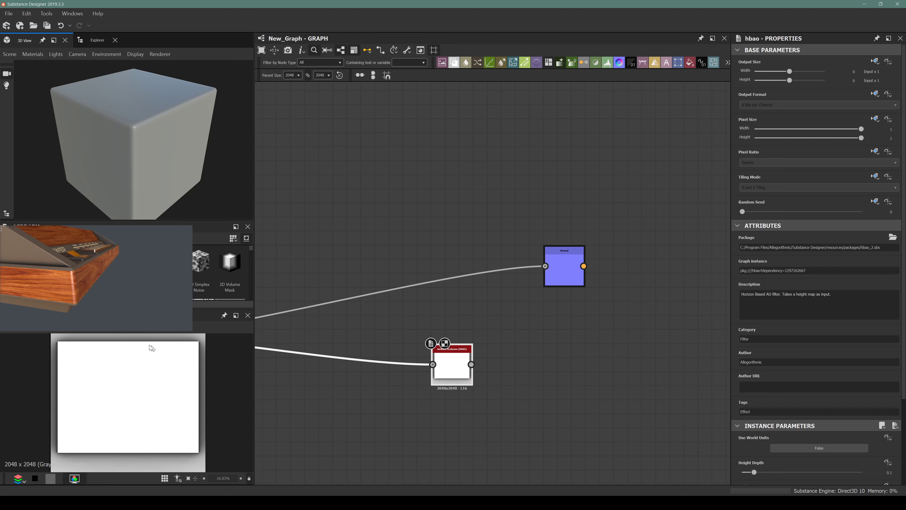
{"action": "middle_click_drag", "start_coordinate": [477, 388], "coordinate": [423, 360]}
{"action": "left_click_drag", "start_coordinate": [393, 355], "coordinate": [479, 352]}
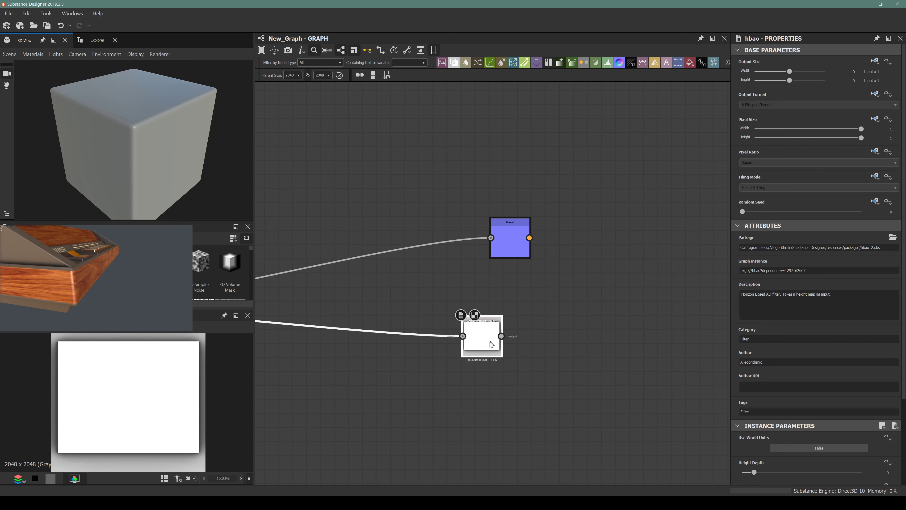
{"action": "scroll", "coordinate": [209, 366], "scroll_direction": "up", "scroll_amount": 3}
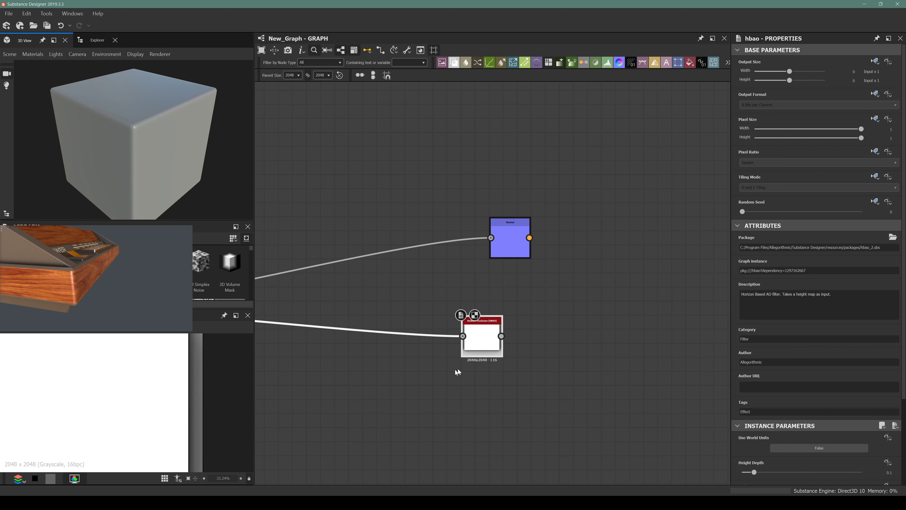
{"action": "scroll", "coordinate": [458, 369], "scroll_direction": "down", "scroll_amount": 5}
{"action": "scroll", "coordinate": [512, 381], "scroll_direction": "up", "scroll_amount": 3}
{"action": "middle_click_drag", "start_coordinate": [473, 377], "coordinate": [408, 332]}
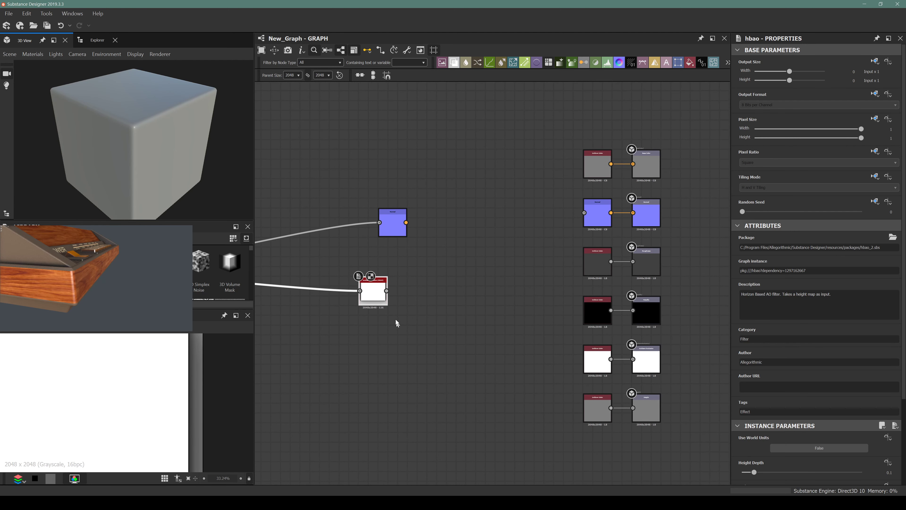
Connect the HBAO node to the Ambient Occlusion output and delete the Uniform Color node it replaces
{"action": "left_click_drag", "start_coordinate": [387, 291], "coordinate": [640, 358]}
{"action": "left_click", "coordinate": [593, 364]}
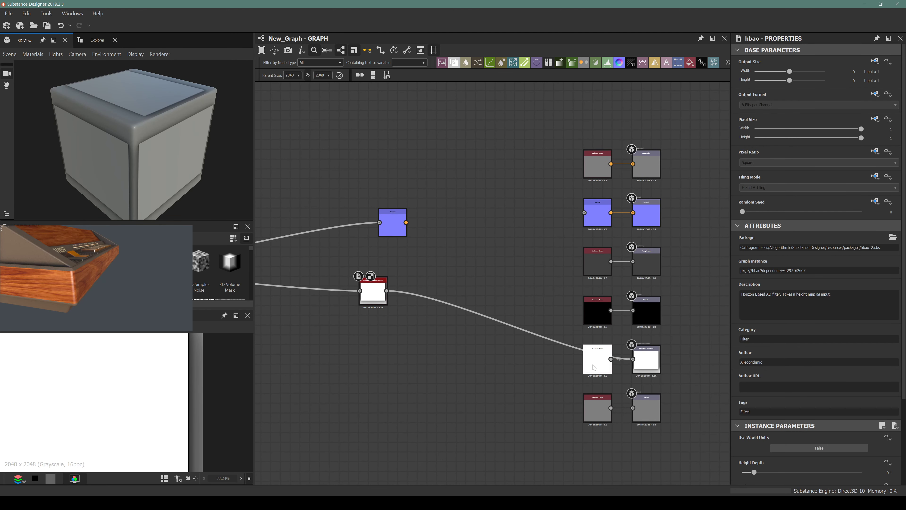
{"action": "key", "text": "Delete"}
{"action": "left_click_drag", "start_coordinate": [374, 304], "coordinate": [413, 333]}
{"action": "scroll", "coordinate": [641, 359], "scroll_direction": "up", "scroll_amount": 5}
{"action": "scroll", "coordinate": [649, 363], "scroll_direction": "up", "scroll_amount": 2}
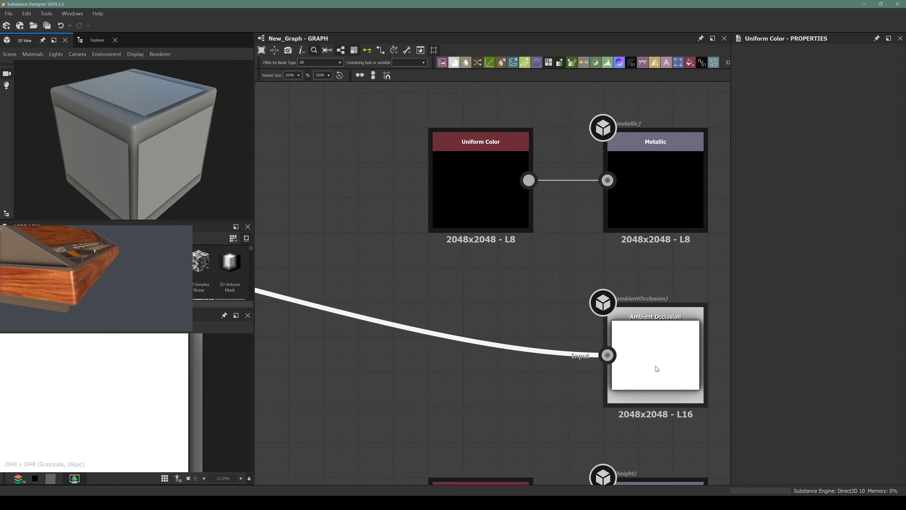
{"action": "scroll", "coordinate": [626, 353], "scroll_direction": "down", "scroll_amount": 5}
{"action": "scroll", "coordinate": [444, 237], "scroll_direction": "up", "scroll_amount": 3}
Delete the default Normal node and connect the Shape-fed Normal node to the material's Normal output
{"action": "scroll", "coordinate": [441, 225], "scroll_direction": "down", "scroll_amount": 1}
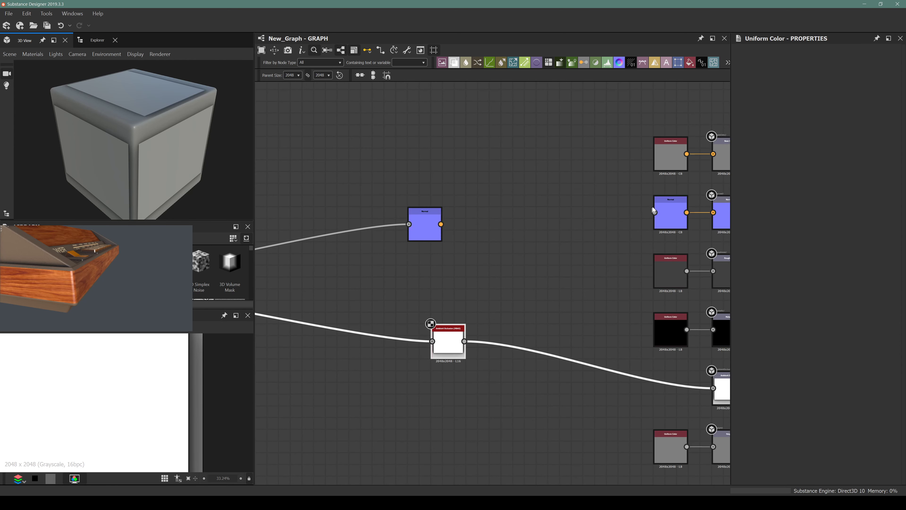
{"action": "left_click_drag", "start_coordinate": [663, 213], "coordinate": [578, 214]}
{"action": "key", "text": "Delete"}
{"action": "left_click_drag", "start_coordinate": [441, 223], "coordinate": [713, 212]}
{"action": "scroll", "coordinate": [478, 236], "scroll_direction": "down", "scroll_amount": 3}
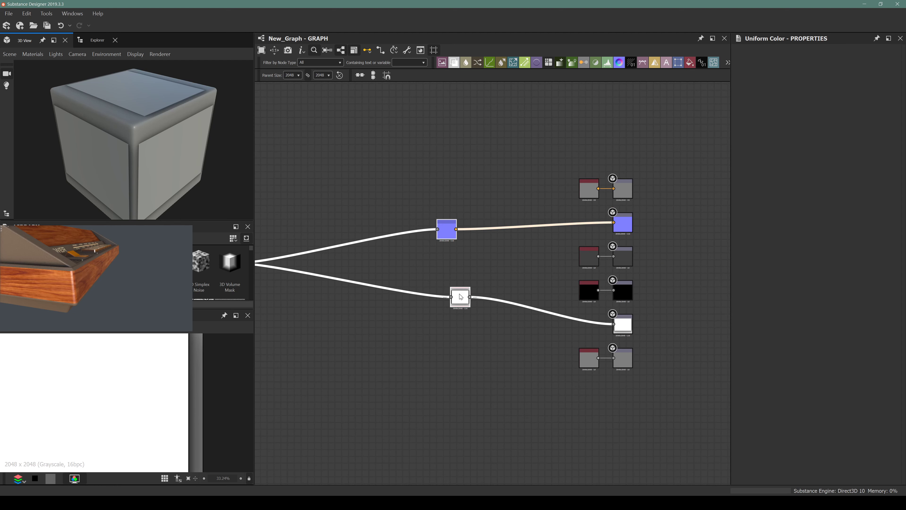
Connect the Shape node to the Height output, delete the Uniform Color node it replaces, and reposition the HBAO node
{"action": "left_click_drag", "start_coordinate": [460, 297], "coordinate": [527, 284]}
{"action": "scroll", "coordinate": [515, 318], "scroll_direction": "up", "scroll_amount": 4}
{"action": "middle_click_drag", "start_coordinate": [514, 319], "coordinate": [389, 339]}
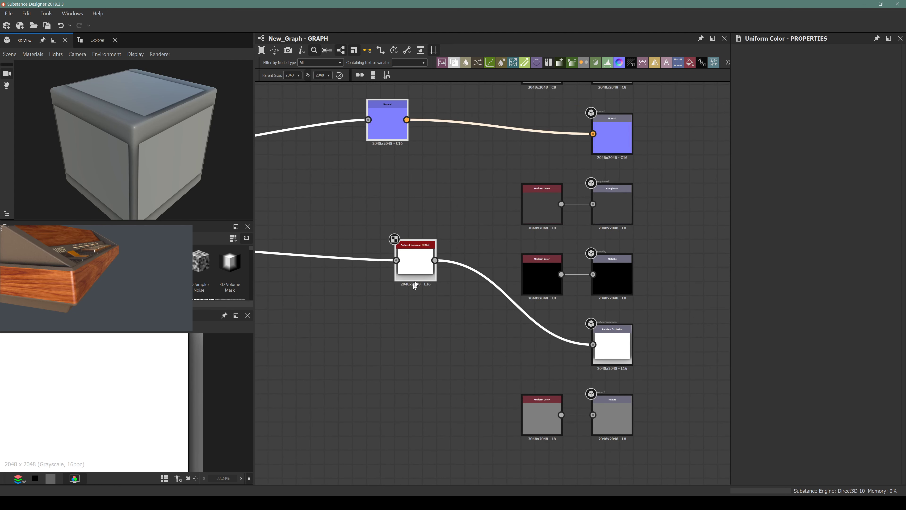
{"action": "left_click_drag", "start_coordinate": [396, 261], "coordinate": [619, 413], "text": "ctrl"}
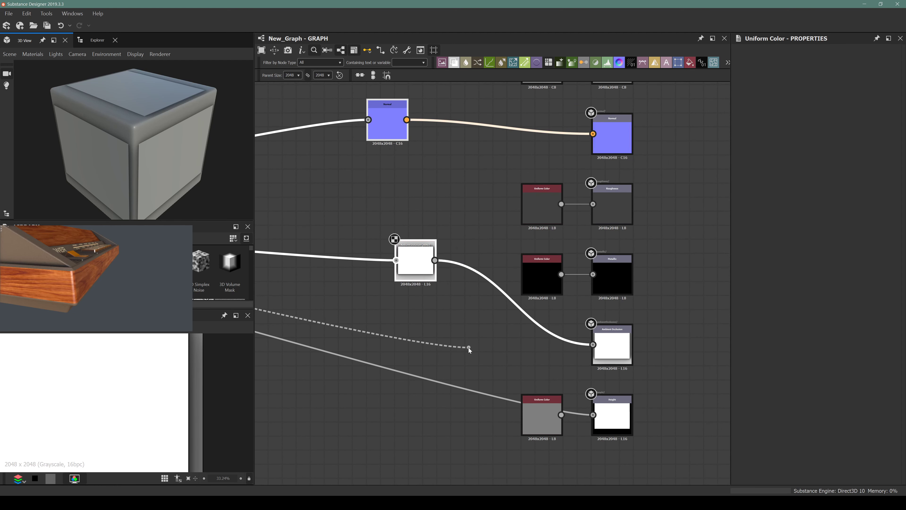
{"action": "left_click", "coordinate": [545, 401]}
{"action": "left_click_drag", "start_coordinate": [544, 401], "coordinate": [502, 409]}
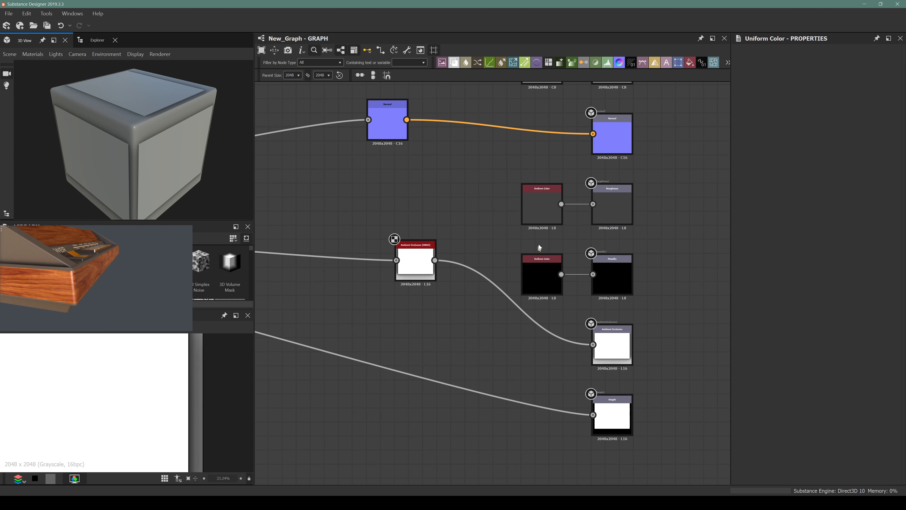
Switch the 3D view's default physically_metallic_roughness material from Parallax Occlusion to Tessellation
{"action": "middle_click_drag", "start_coordinate": [551, 228], "coordinate": [507, 337]}
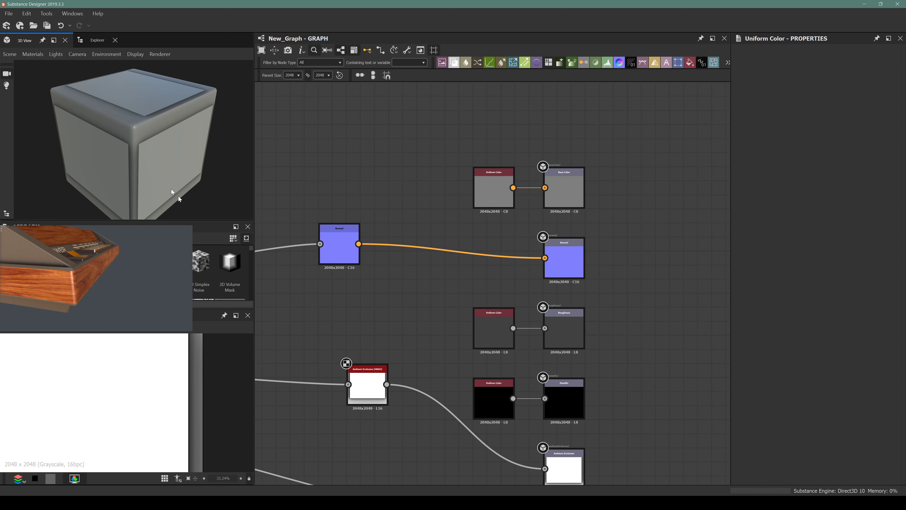
{"action": "left_click_drag", "start_coordinate": [171, 192], "coordinate": [145, 121]}
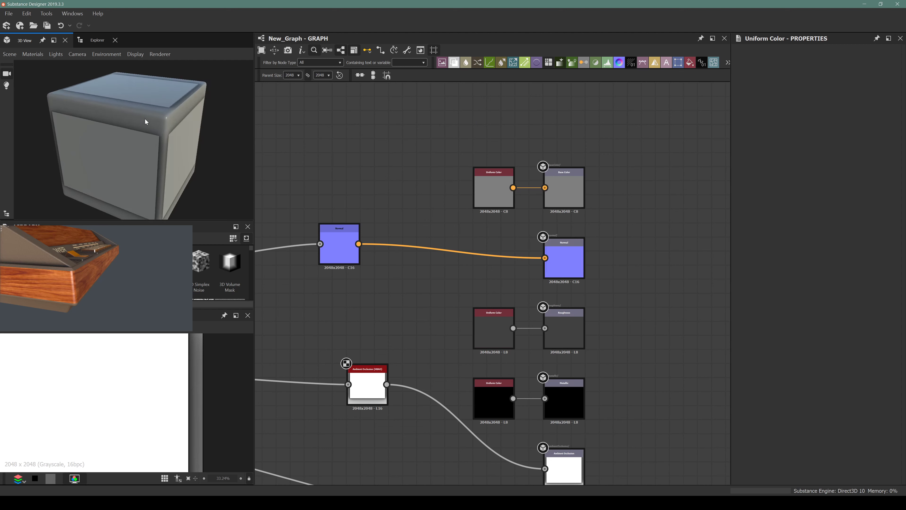
{"action": "scroll", "coordinate": [142, 117], "scroll_direction": "up", "scroll_amount": 5}
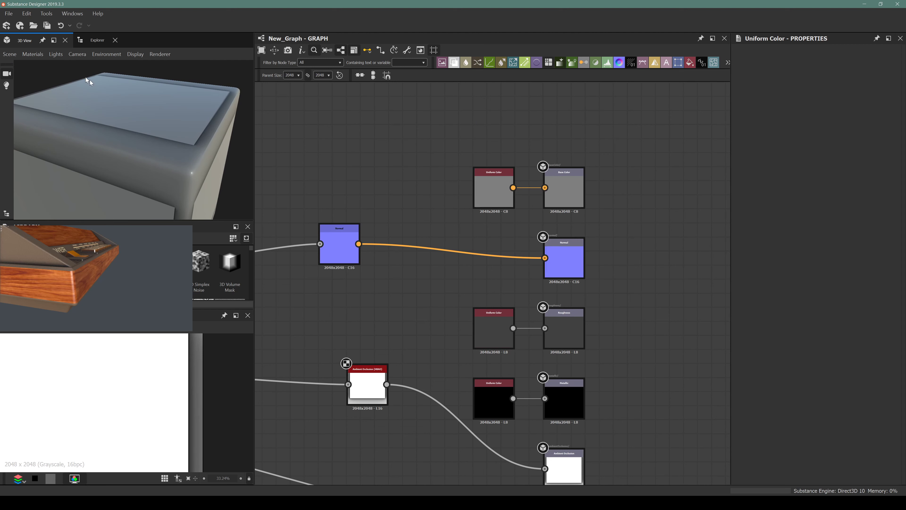
{"action": "left_click", "coordinate": [33, 54]}
{"action": "mouse_move", "coordinate": [46, 63]}
{"action": "mouse_move", "coordinate": [101, 77]}
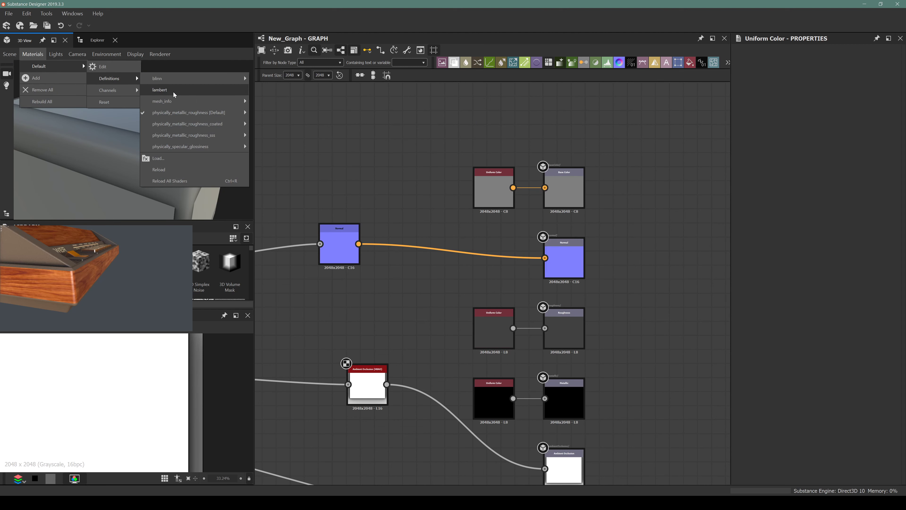
{"action": "mouse_move", "coordinate": [183, 115]}
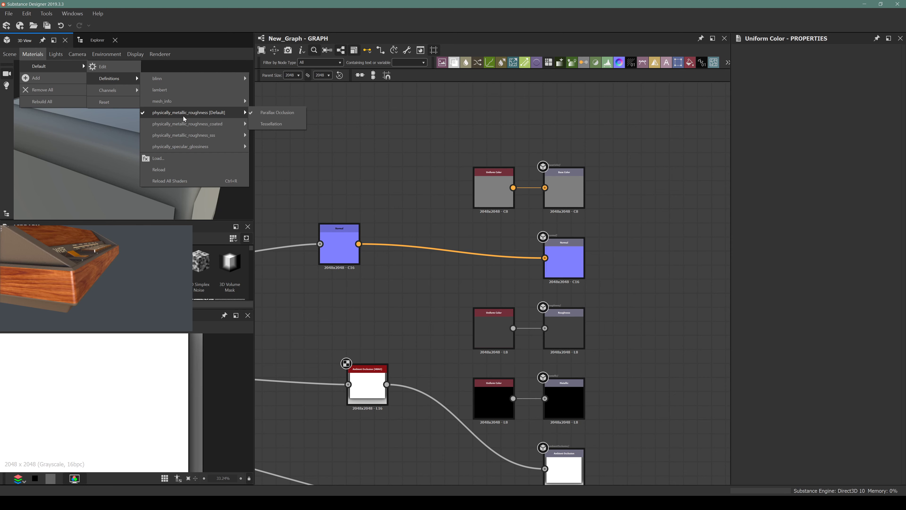
{"action": "left_click", "coordinate": [277, 125]}
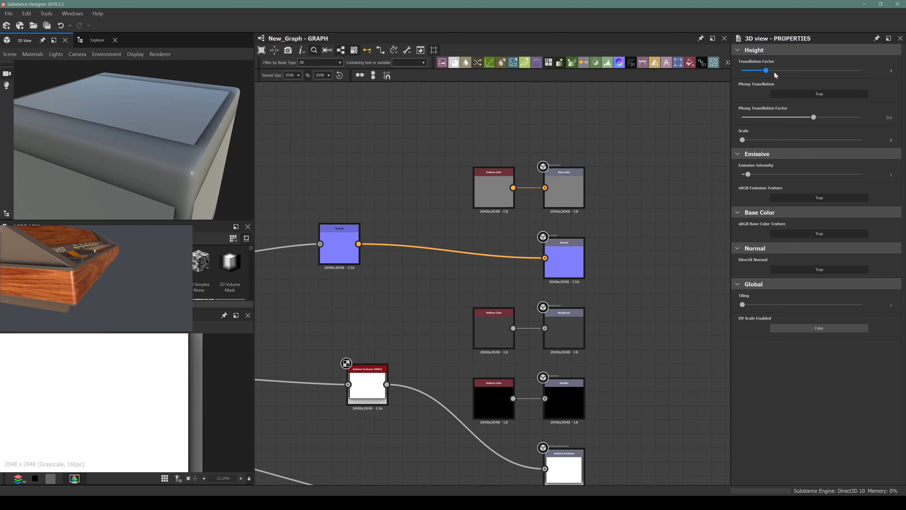
Set the 3D material's Tessellation Factor to 16 and height Scale to 10, and check the displaced cube
{"action": "left_click_drag", "start_coordinate": [766, 69], "coordinate": [884, 80]}
{"action": "left_click_drag", "start_coordinate": [742, 139], "coordinate": [871, 131]}
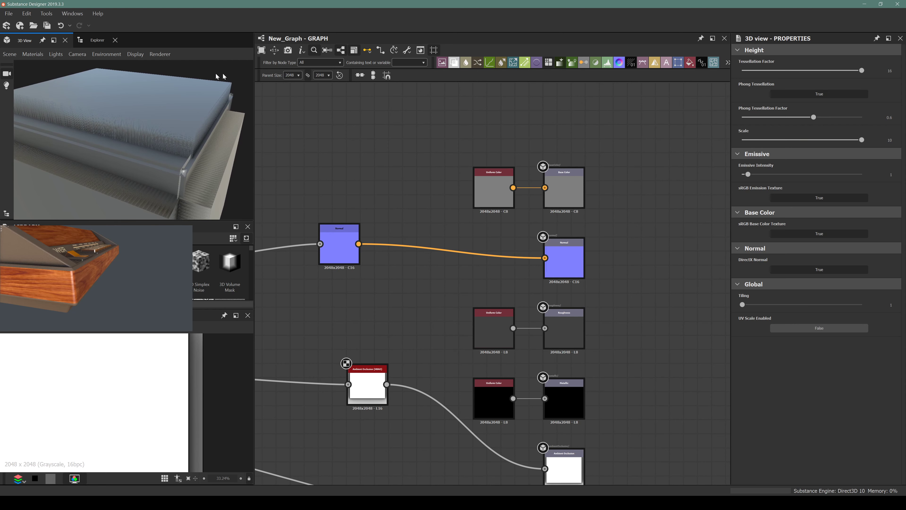
{"action": "left_click_drag", "start_coordinate": [217, 76], "coordinate": [138, 97]}
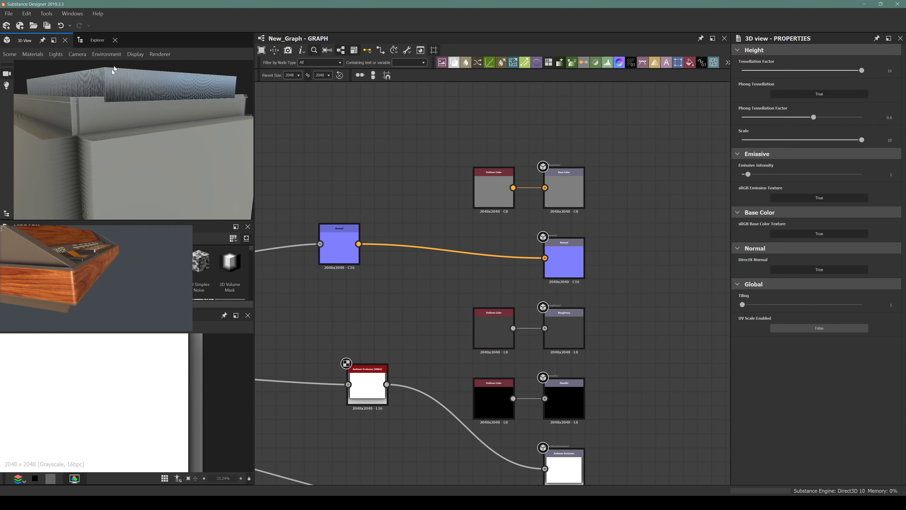
Change the 3D preview mesh to Plane (hi-res) and inspect the displaced rectangle's edges
{"action": "left_click", "coordinate": [33, 56]}
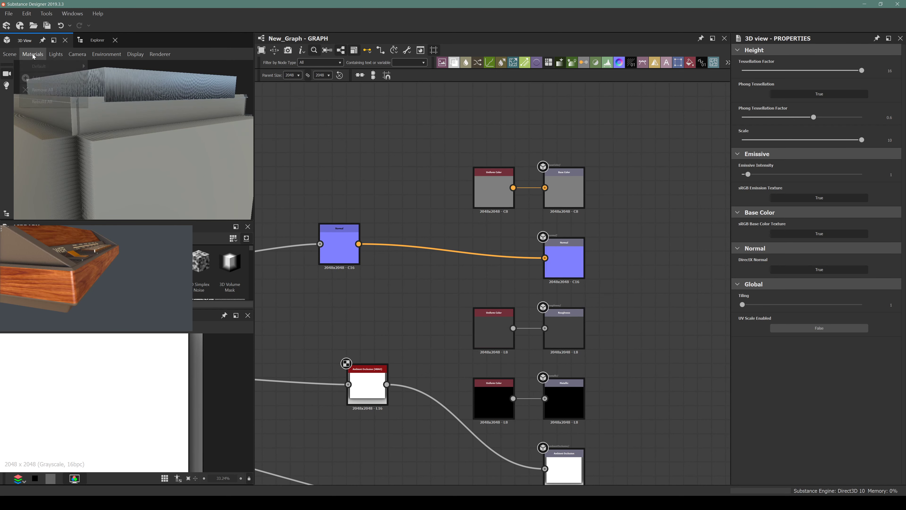
{"action": "mouse_move", "coordinate": [3, 55]}
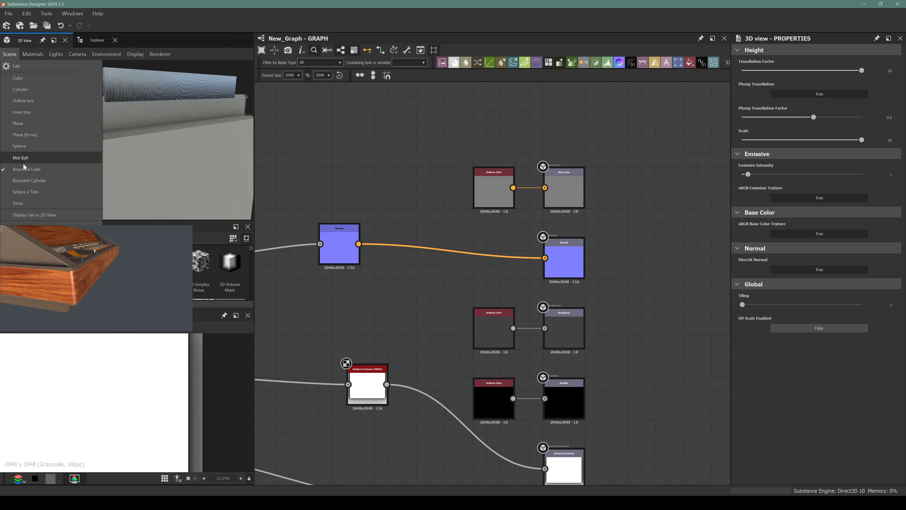
{"action": "left_click", "coordinate": [28, 135]}
{"action": "left_click_drag", "start_coordinate": [61, 132], "coordinate": [138, 152]}
{"action": "scroll", "coordinate": [139, 177], "scroll_direction": "up", "scroll_amount": 4}
{"action": "scroll", "coordinate": [186, 161], "scroll_direction": "up", "scroll_amount": 2}
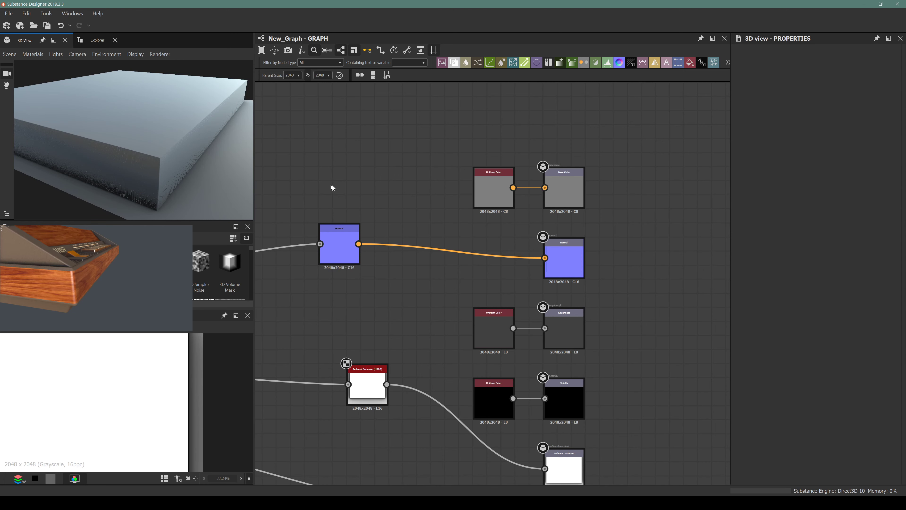
{"action": "left_click_drag", "start_coordinate": [162, 129], "coordinate": [213, 159]}
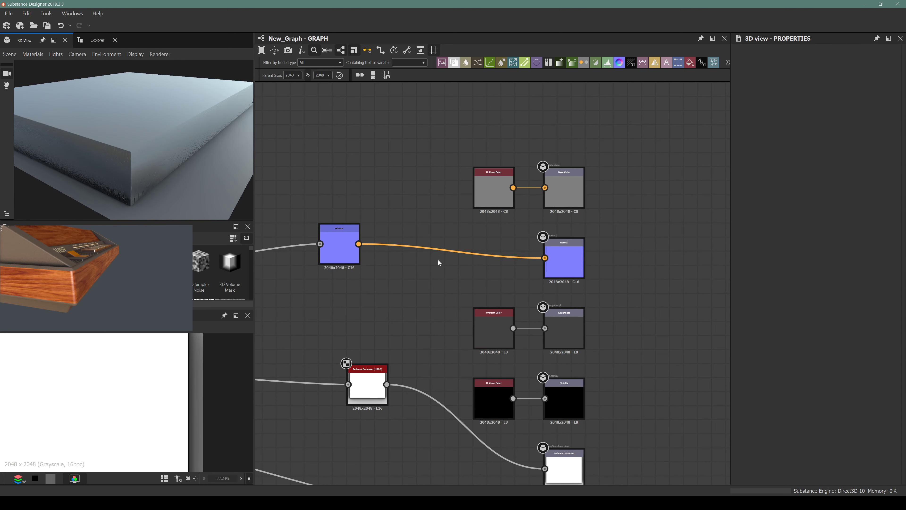
{"action": "middle_click_drag", "start_coordinate": [438, 260], "coordinate": [490, 221]}
{"action": "left_click", "coordinate": [428, 343]}
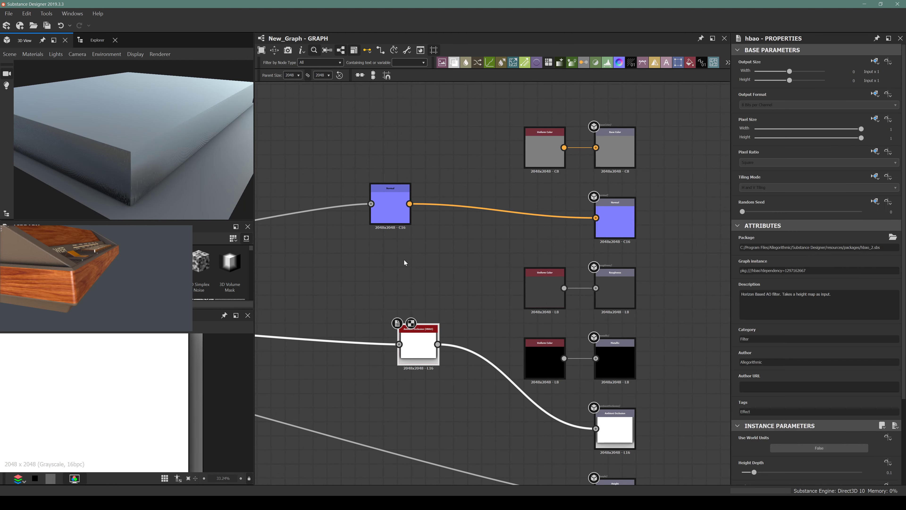
{"action": "scroll", "coordinate": [129, 168], "scroll_direction": "down", "scroll_amount": 3}
{"action": "mouse_move", "coordinate": [131, 159]}
{"action": "left_mouse_down"}
{"action": "mouse_move", "coordinate": [148, 151]}
{"action": "mouse_move", "coordinate": [138, 153]}
{"action": "left_mouse_up"}
Set the height Scale to 20 in the default 3D material's properties, using the reference console as a guide
{"action": "left_click", "coordinate": [31, 55]}
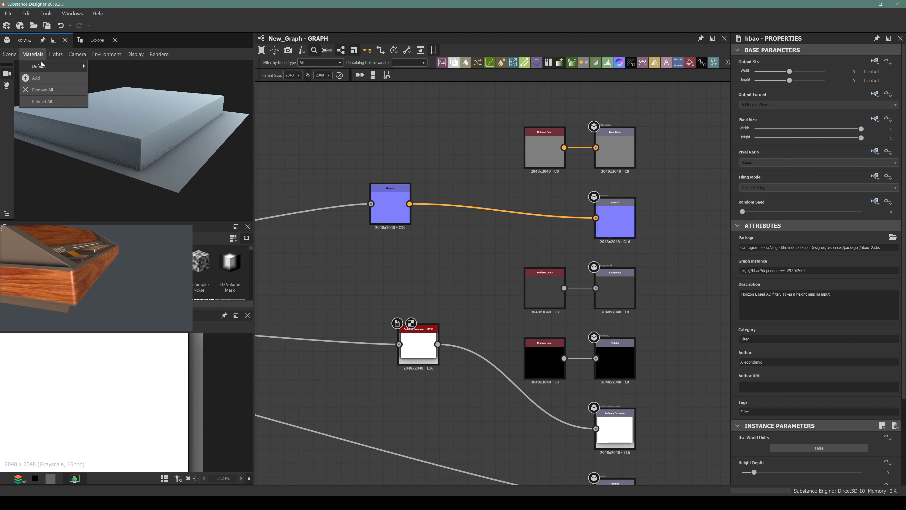
{"action": "mouse_move", "coordinate": [44, 64]}
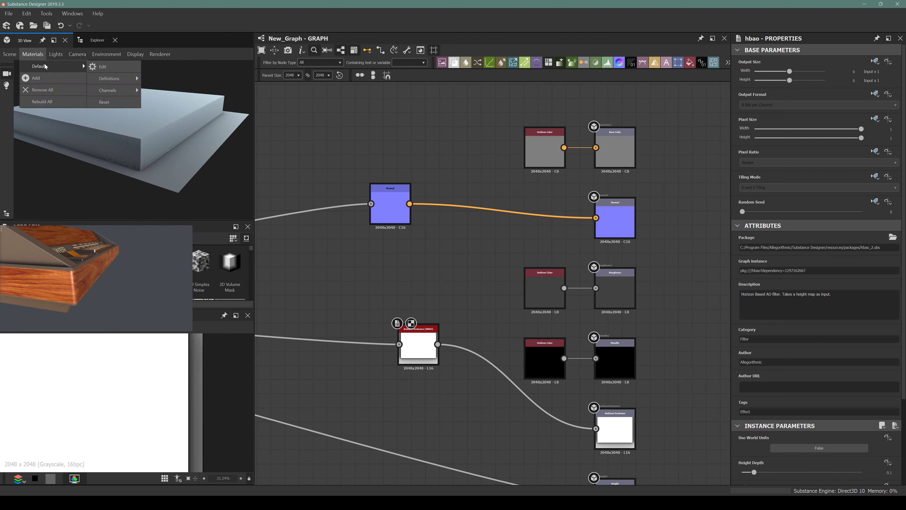
{"action": "left_click", "coordinate": [112, 65]}
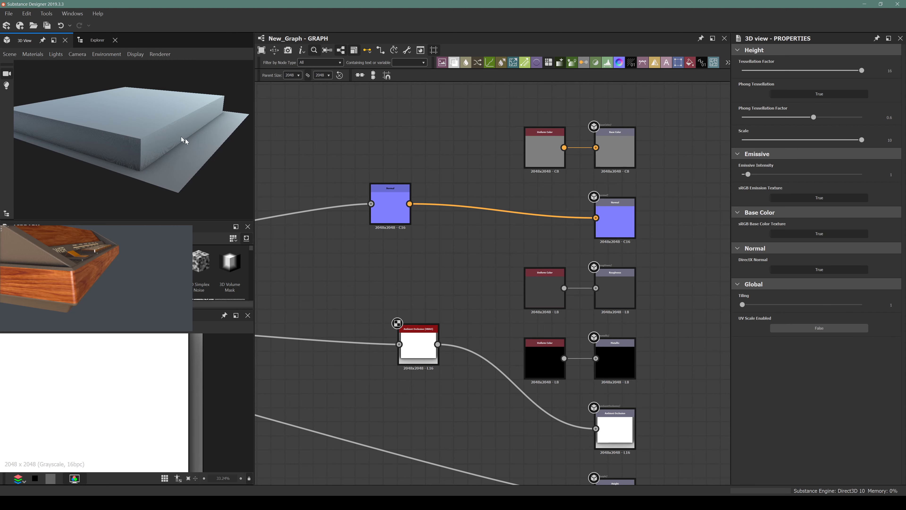
{"action": "key", "text": "f"}
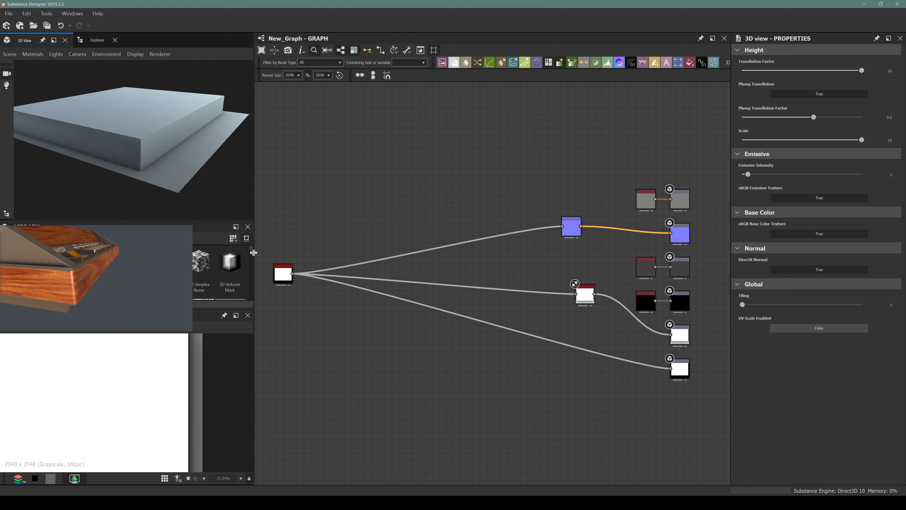
{"action": "left_click_drag", "start_coordinate": [128, 134], "coordinate": [144, 178]}
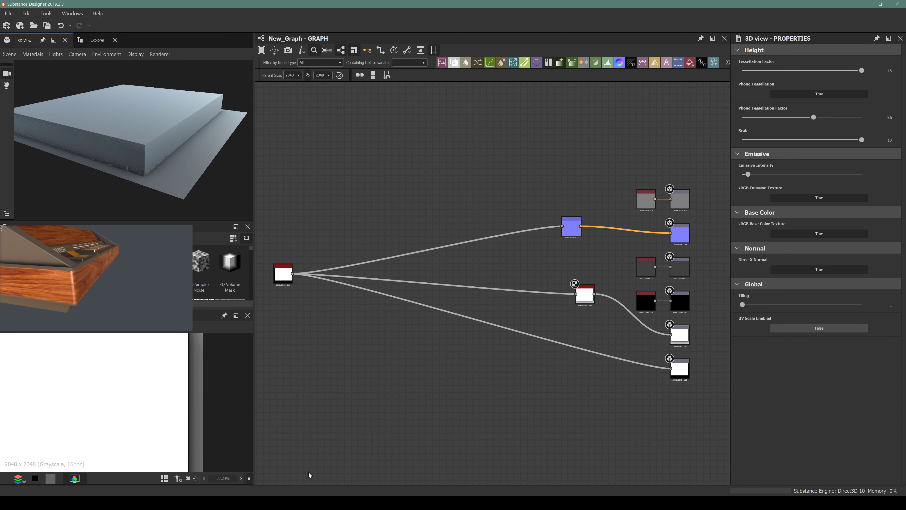
{"action": "left_click", "coordinate": [310, 501]}
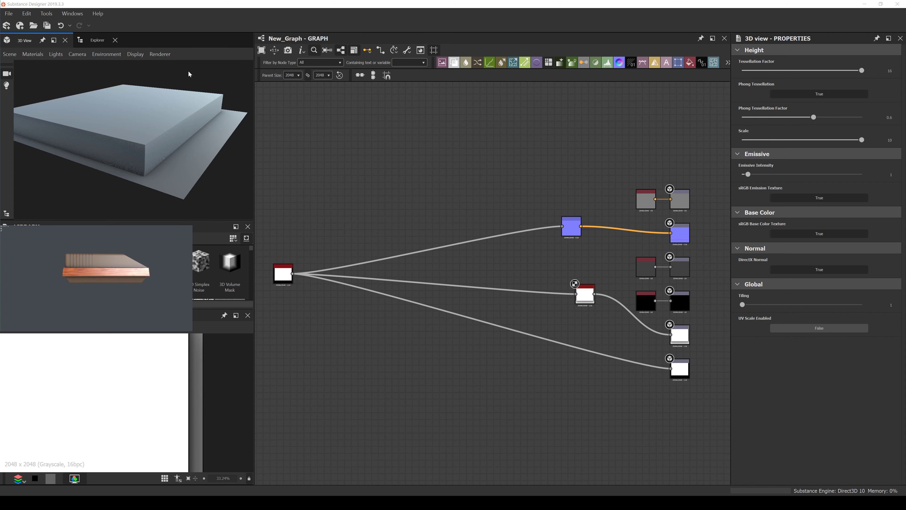
{"action": "left_click_drag", "start_coordinate": [188, 74], "coordinate": [104, 185]}
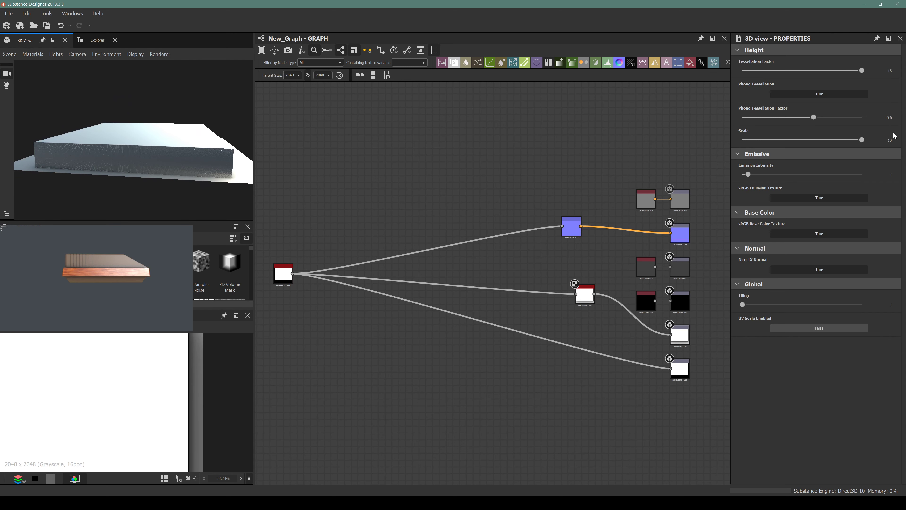
{"action": "double_click", "coordinate": [886, 139]}
{"action": "type", "text": "20"}
{"action": "key", "text": "Return"}
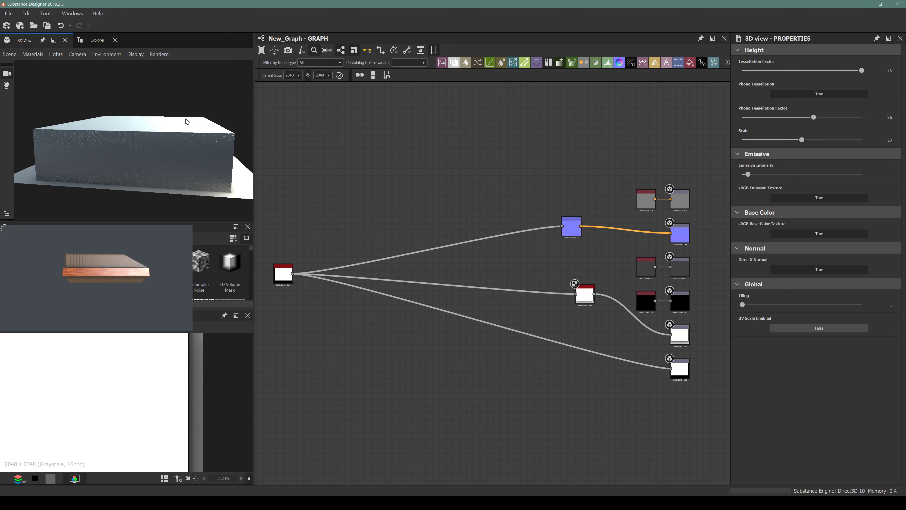
Compare the raised block with the reference console and enter "Height Scale: 20" as the graph's description
{"action": "left_click_drag", "start_coordinate": [186, 118], "coordinate": [175, 104]}
{"action": "left_click", "coordinate": [75, 275]}
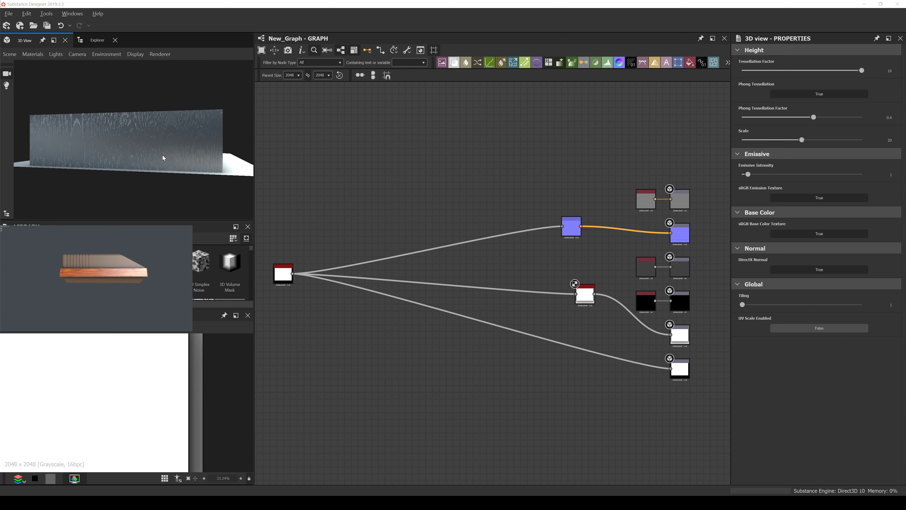
{"action": "left_click_drag", "start_coordinate": [149, 165], "coordinate": [123, 183]}
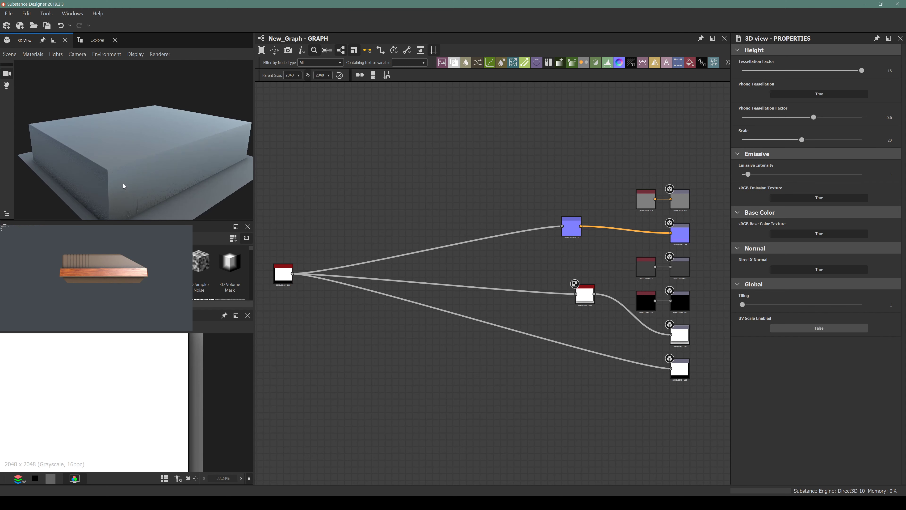
{"action": "scroll", "coordinate": [123, 183], "scroll_direction": "up", "scroll_amount": 5}
{"action": "scroll", "coordinate": [123, 184], "scroll_direction": "down", "scroll_amount": 5}
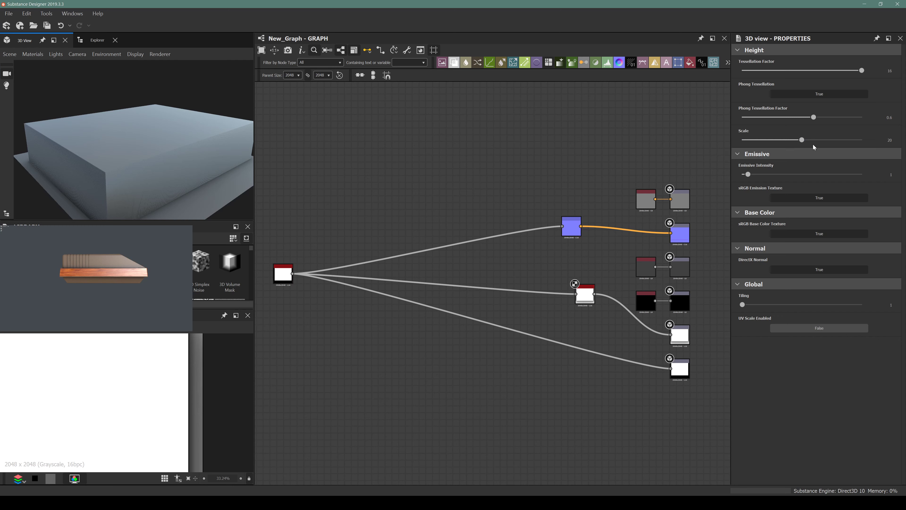
{"action": "left_click", "coordinate": [519, 161]}
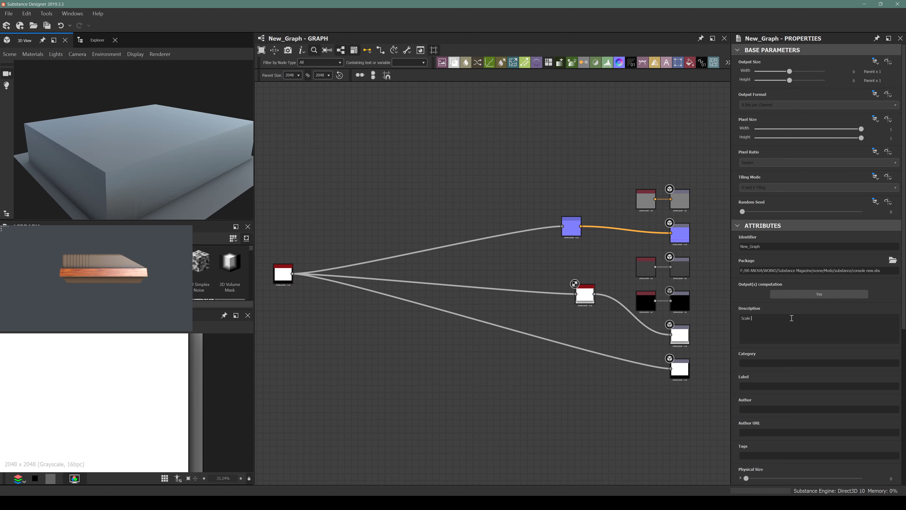
{"action": "type", "text": "Height"}
Examine the reference console's side profile and compare its height with the displaced block and the Shape node
{"action": "left_click", "coordinate": [94, 291]}
{"action": "left_click_drag", "start_coordinate": [109, 296], "coordinate": [117, 279], "text": "alt"}
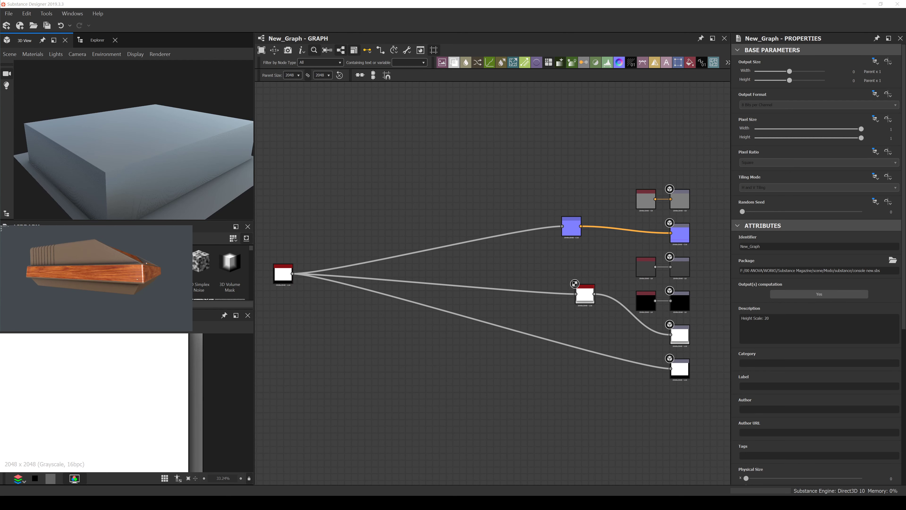
{"action": "scroll", "coordinate": [418, 198], "scroll_direction": "down", "scroll_amount": 4}
{"action": "scroll", "coordinate": [322, 246], "scroll_direction": "up", "scroll_amount": 9}
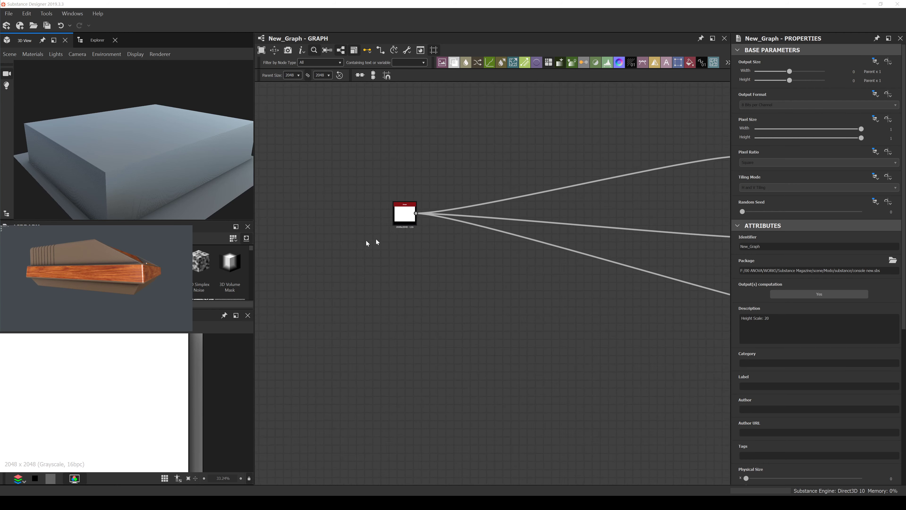
{"action": "left_click_drag", "start_coordinate": [428, 196], "coordinate": [337, 213]}
{"action": "scroll", "coordinate": [262, 187], "scroll_direction": "down", "scroll_amount": 2}
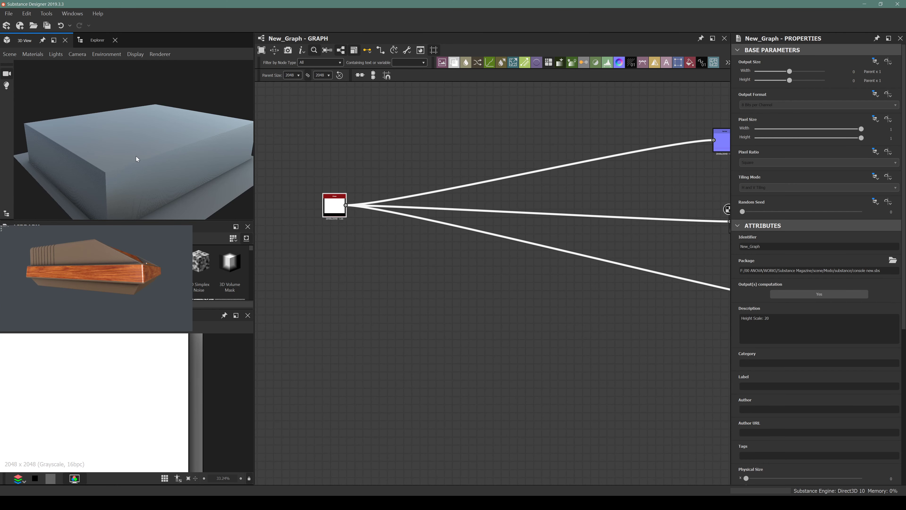
{"action": "scroll", "coordinate": [136, 156], "scroll_direction": "down", "scroll_amount": 3}
{"action": "left_click_drag", "start_coordinate": [136, 156], "coordinate": [116, 169]}
{"action": "scroll", "coordinate": [392, 213], "scroll_direction": "up", "scroll_amount": 3}
{"action": "middle_click_drag", "start_coordinate": [307, 217], "coordinate": [381, 253]}
{"action": "scroll", "coordinate": [430, 243], "scroll_direction": "down", "scroll_amount": 4}
{"action": "scroll", "coordinate": [386, 243], "scroll_direction": "up", "scroll_amount": 3}
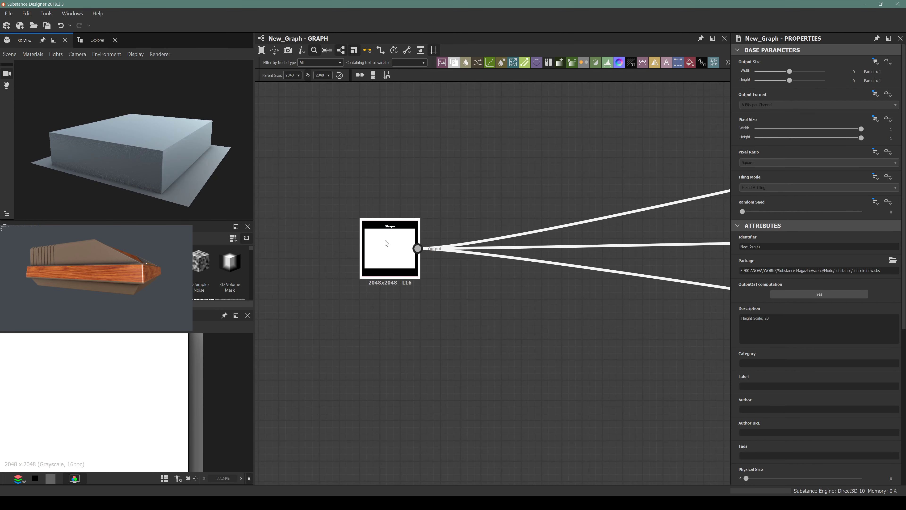
Insert a Levels node after the Shape node and lower its output white level to a dark grey
{"action": "left_click_drag", "start_coordinate": [392, 256], "coordinate": [379, 257]}
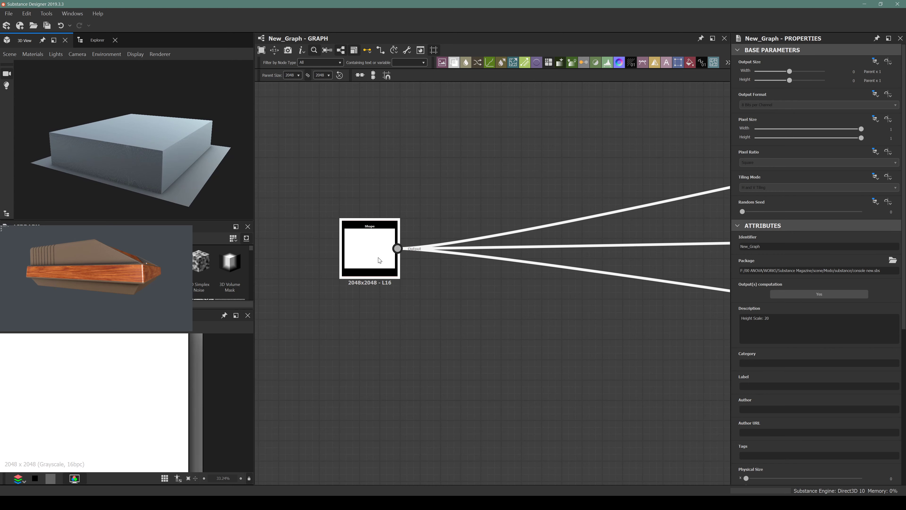
{"action": "key", "text": "space"}
{"action": "type", "text": "levels"}
{"action": "key", "text": "Return"}
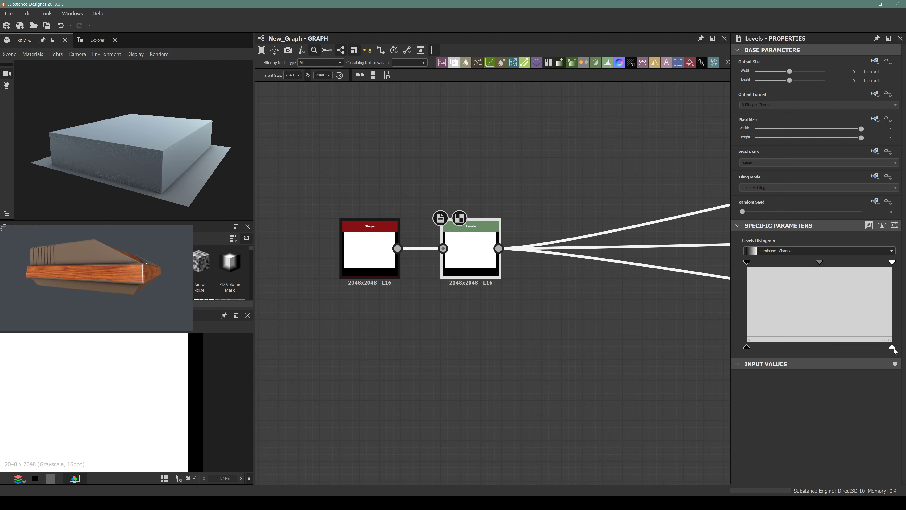
{"action": "left_click_drag", "start_coordinate": [892, 348], "coordinate": [794, 363]}
{"action": "left_click_drag", "start_coordinate": [781, 364], "coordinate": [800, 355]}
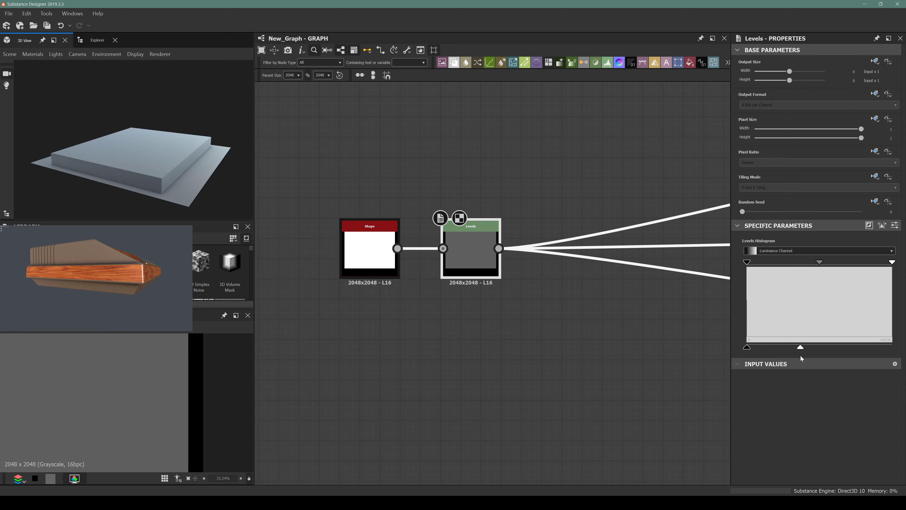
Darken the Levels node's output white level slightly further to lower the block, judging it against the reference side profile
{"action": "left_click_drag", "start_coordinate": [226, 203], "coordinate": [154, 172], "text": "alt"}
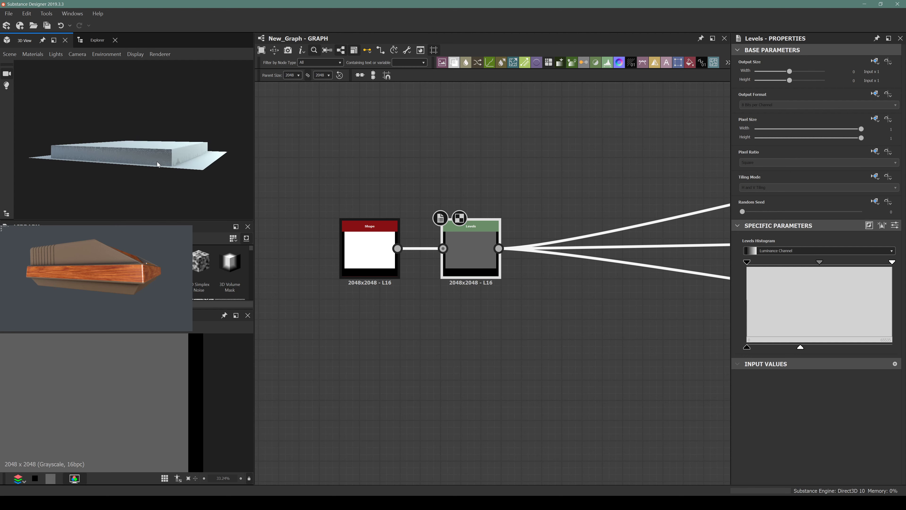
{"action": "scroll", "coordinate": [158, 162], "scroll_direction": "up", "scroll_amount": 3}
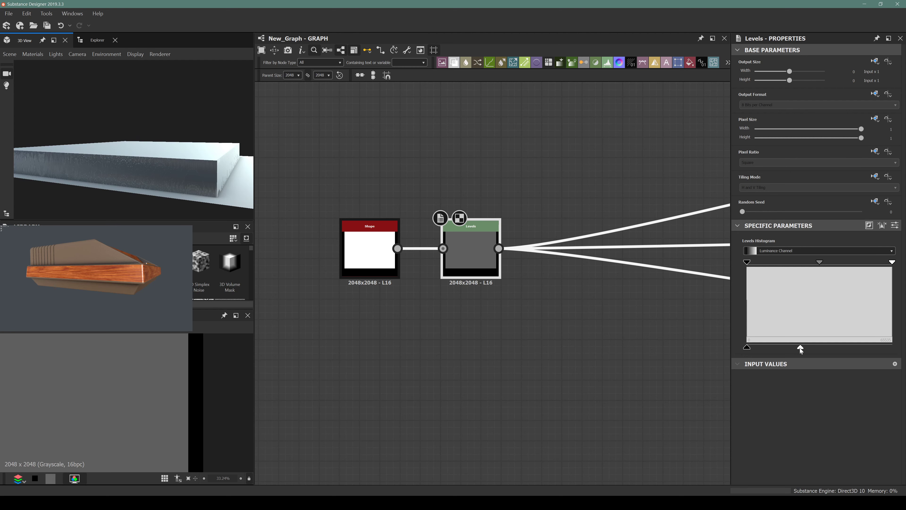
{"action": "left_click_drag", "start_coordinate": [800, 348], "coordinate": [791, 348]}
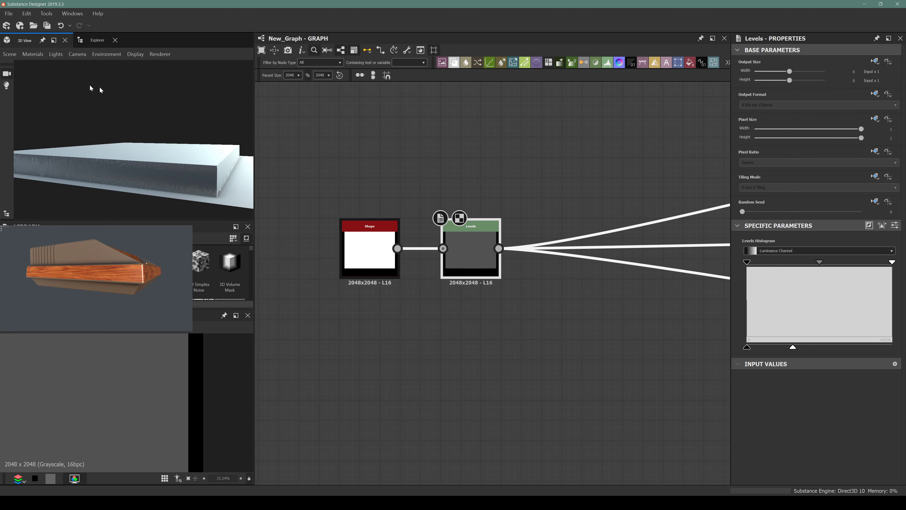
Space the Shape and Levels nodes apart and insert a Distance node between them
{"action": "left_click", "coordinate": [369, 247]}
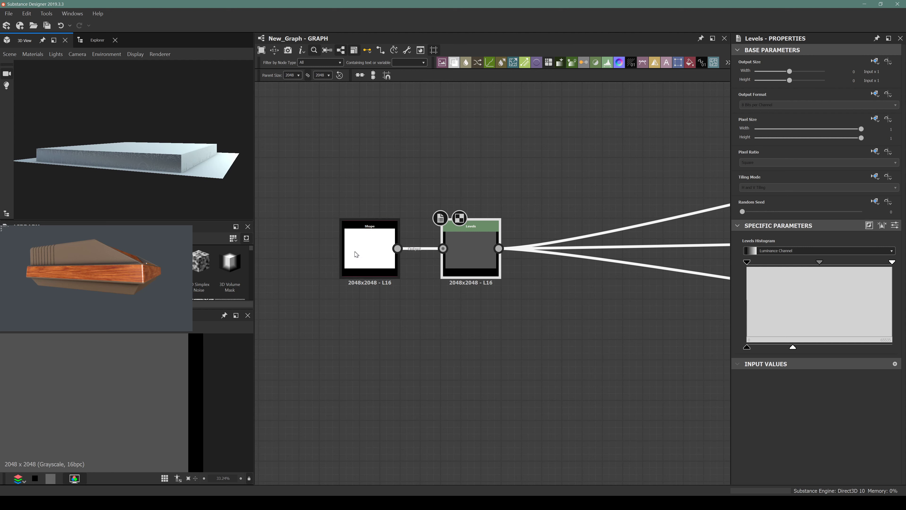
{"action": "left_click_drag", "start_coordinate": [369, 246], "coordinate": [329, 247]}
{"action": "scroll", "coordinate": [186, 352], "scroll_direction": "up", "scroll_amount": 8}
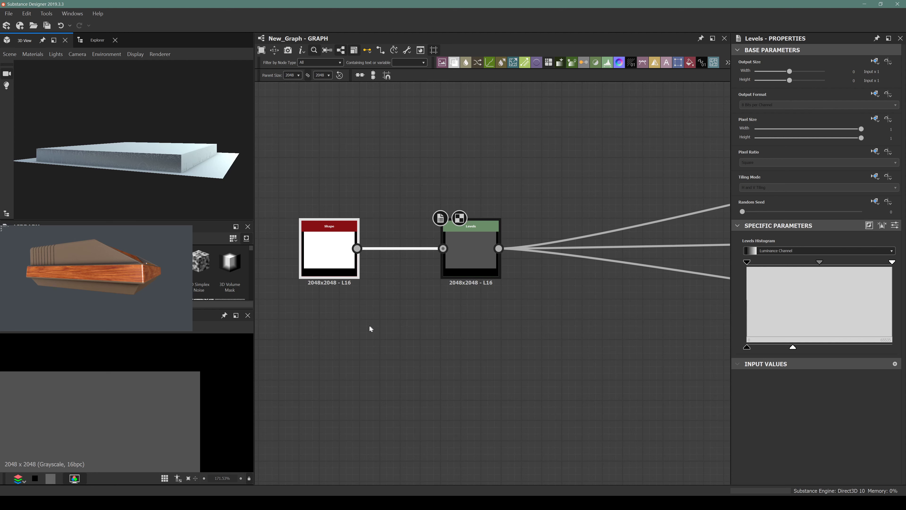
{"action": "middle_click_drag", "start_coordinate": [364, 307], "coordinate": [443, 333]}
{"action": "left_click_drag", "start_coordinate": [396, 288], "coordinate": [315, 296]}
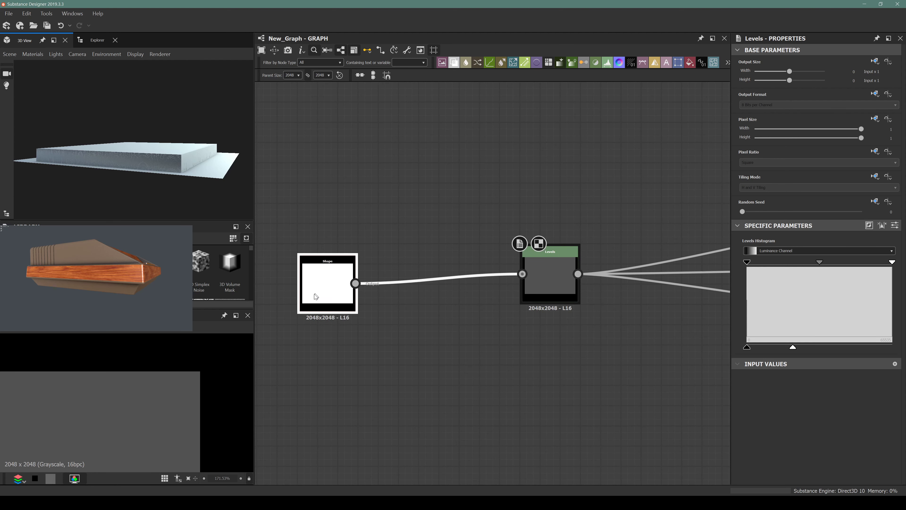
{"action": "middle_click_drag", "start_coordinate": [316, 296], "coordinate": [397, 285]}
{"action": "left_click_drag", "start_coordinate": [398, 285], "coordinate": [315, 296]}
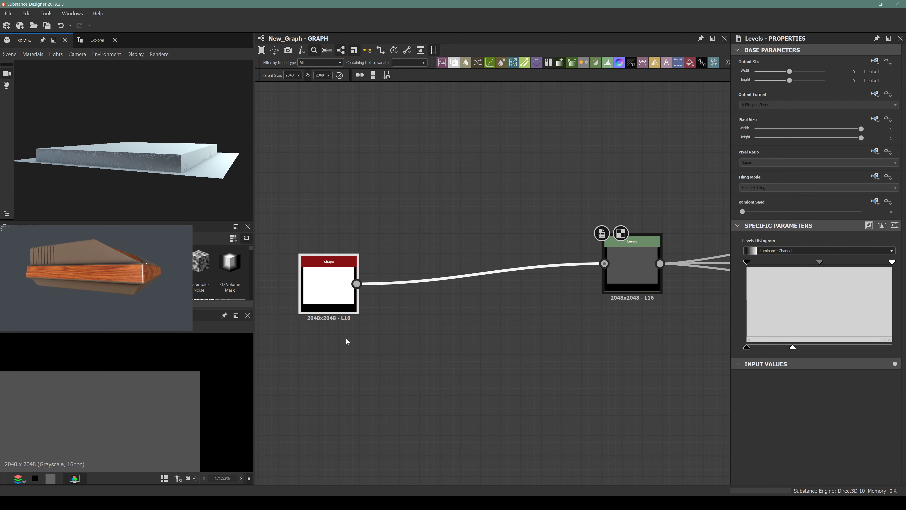
{"action": "key", "text": "space"}
{"action": "type", "text": "dist"}
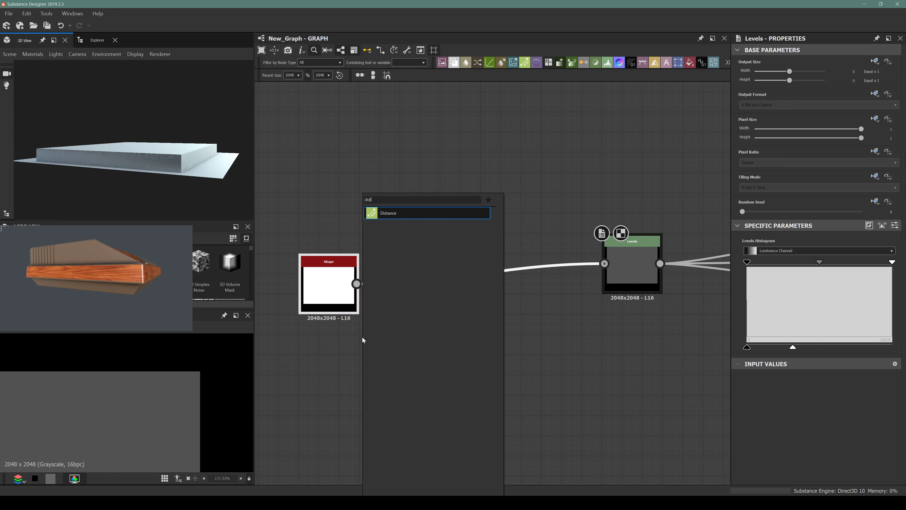
{"action": "key", "text": "Return"}
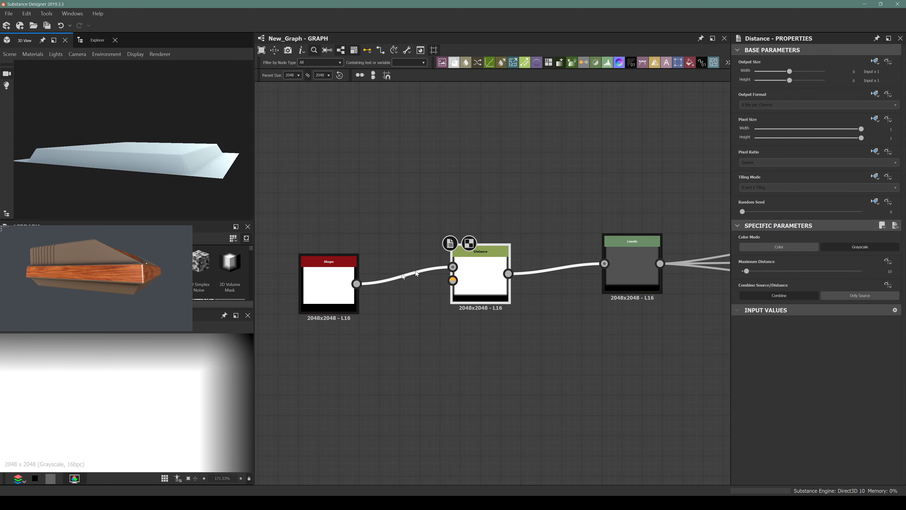
Examine the Distance node's soft edge gradient in the 2D preview and the block's sloped sides and corner in 3D
{"action": "scroll", "coordinate": [188, 408], "scroll_direction": "down", "scroll_amount": 3}
{"action": "scroll", "coordinate": [180, 387], "scroll_direction": "up", "scroll_amount": 3}
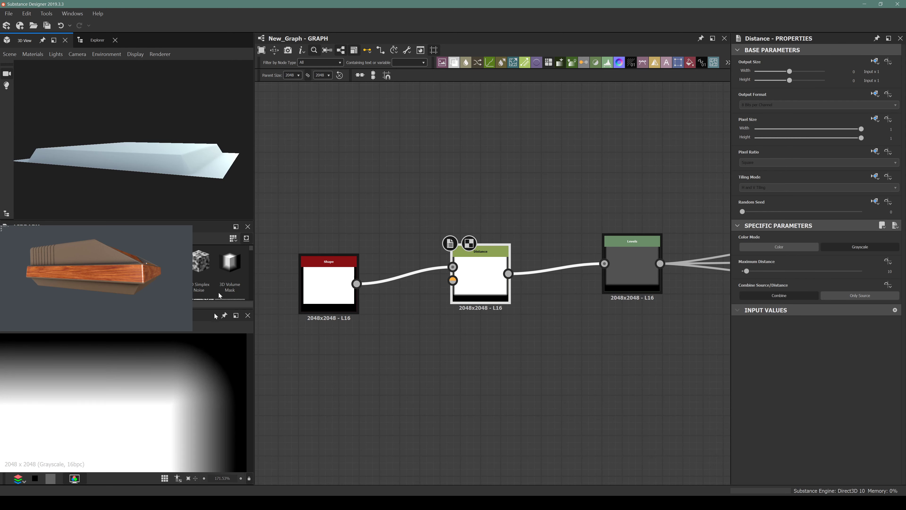
{"action": "left_click_drag", "start_coordinate": [211, 163], "coordinate": [186, 173]}
{"action": "scroll", "coordinate": [156, 208], "scroll_direction": "up", "scroll_amount": 3}
{"action": "middle_click_drag", "start_coordinate": [156, 209], "coordinate": [162, 153]}
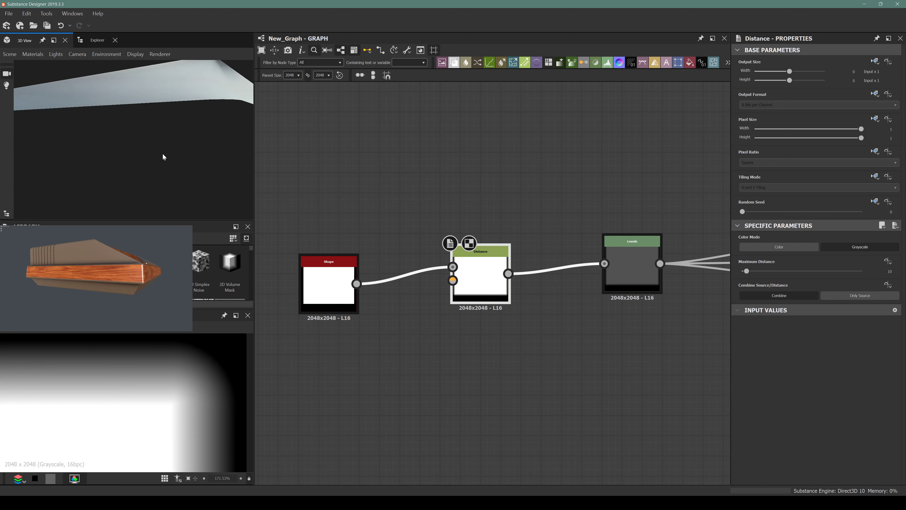
{"action": "left_click_drag", "start_coordinate": [162, 153], "coordinate": [190, 126]}
{"action": "middle_click_drag", "start_coordinate": [190, 126], "coordinate": [191, 144]}
{"action": "mouse_move", "coordinate": [191, 144]}
{"action": "left_mouse_down"}
{"action": "mouse_move", "coordinate": [187, 160]}
{"action": "mouse_move", "coordinate": [181, 132]}
{"action": "left_mouse_up"}
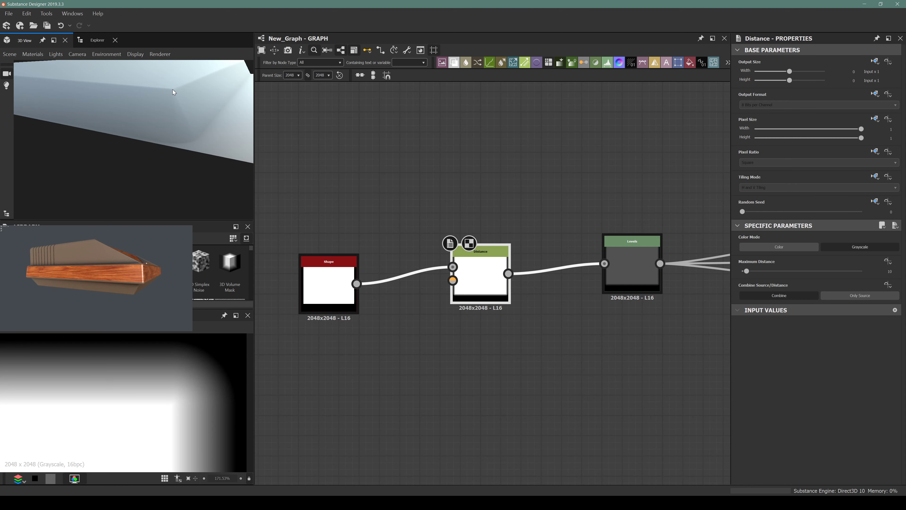
{"action": "left_click_drag", "start_coordinate": [175, 90], "coordinate": [140, 162]}
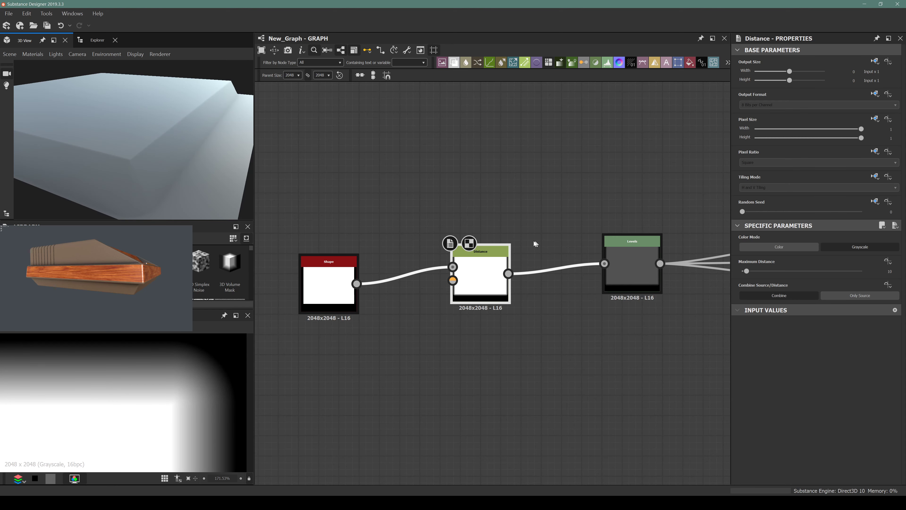
Set the Ambient Occlusion (HBAO) node's Height Depth to about 0.33 to strengthen the shading around the block
{"action": "middle_click_drag", "start_coordinate": [534, 242], "coordinate": [438, 206]}
{"action": "scroll", "coordinate": [438, 206], "scroll_direction": "down", "scroll_amount": 6}
{"action": "middle_click_drag", "start_coordinate": [589, 251], "coordinate": [257, 351]}
{"action": "scroll", "coordinate": [562, 290], "scroll_direction": "up", "scroll_amount": 1}
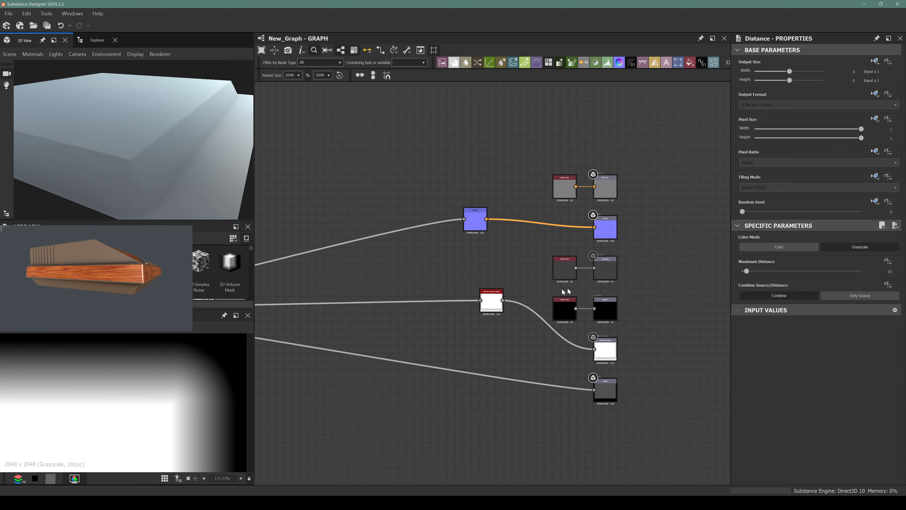
{"action": "scroll", "coordinate": [487, 312], "scroll_direction": "up", "scroll_amount": 3}
{"action": "left_click", "coordinate": [491, 308]}
{"action": "scroll", "coordinate": [828, 351], "scroll_direction": "down", "scroll_amount": 3}
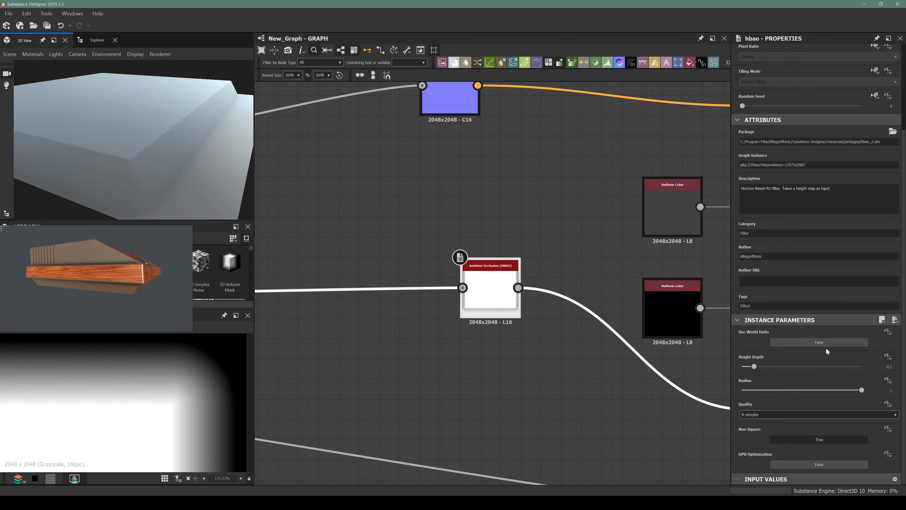
{"action": "left_click_drag", "start_coordinate": [764, 368], "coordinate": [866, 380]}
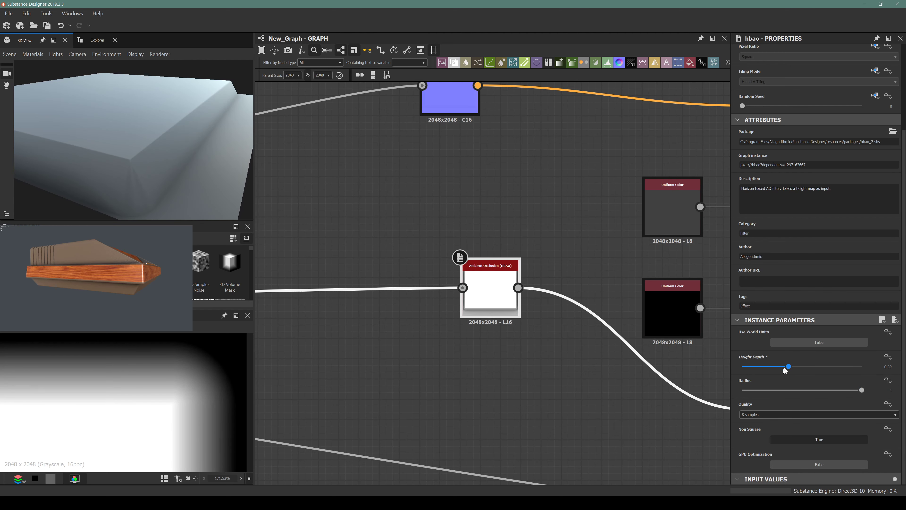
{"action": "left_click_drag", "start_coordinate": [776, 370], "coordinate": [783, 369]}
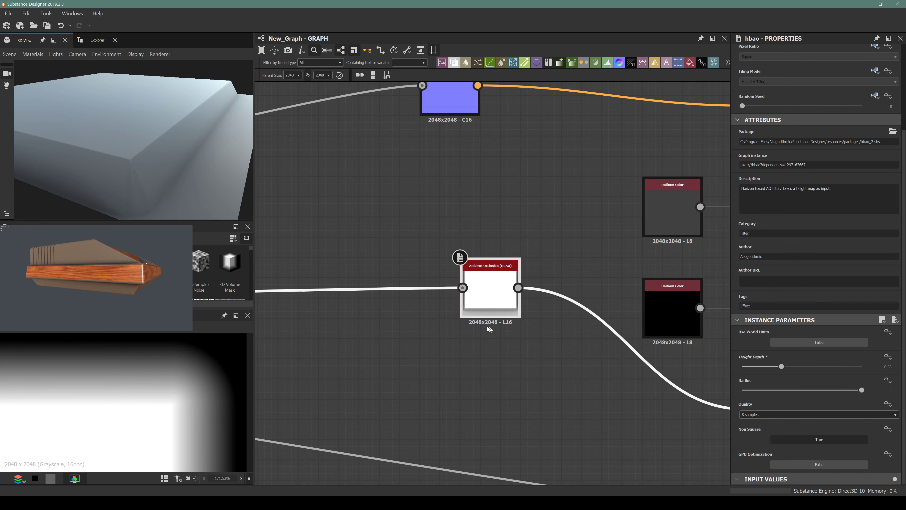
Reduce the Shape node's Scale to about 0.81 to leave more margin around the square
{"action": "scroll", "coordinate": [433, 240], "scroll_direction": "down", "scroll_amount": 9}
{"action": "middle_click_drag", "start_coordinate": [339, 231], "coordinate": [524, 224]}
{"action": "scroll", "coordinate": [338, 243], "scroll_direction": "up", "scroll_amount": 9}
{"action": "left_click", "coordinate": [388, 235]}
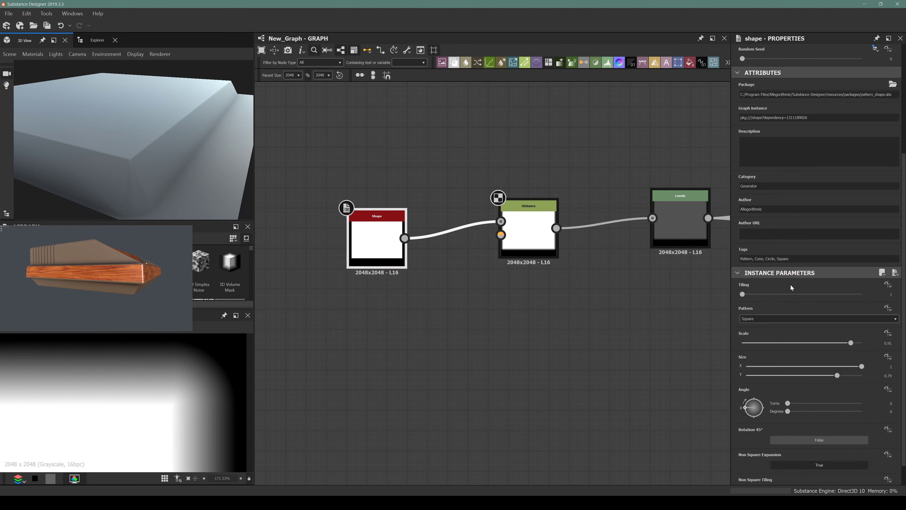
{"action": "scroll", "coordinate": [209, 184], "scroll_direction": "down", "scroll_amount": 4}
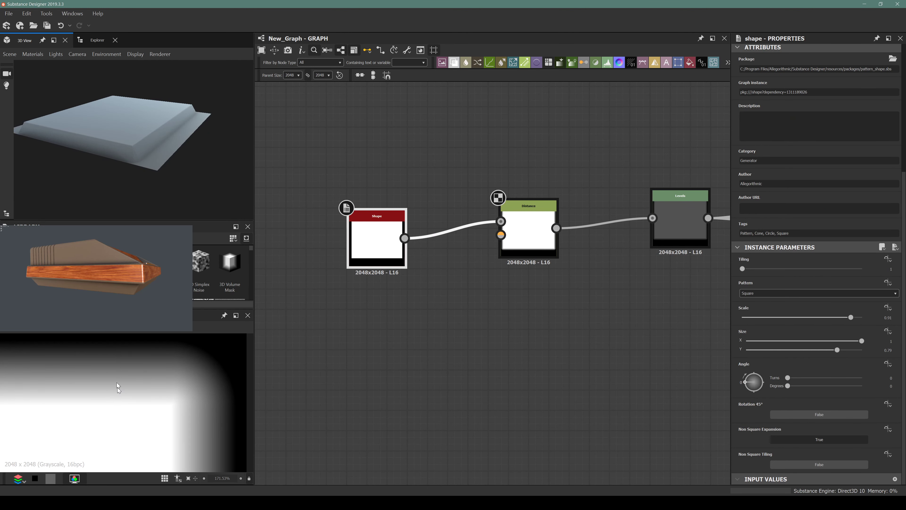
{"action": "scroll", "coordinate": [77, 426], "scroll_direction": "down", "scroll_amount": 6}
{"action": "middle_click_drag", "start_coordinate": [76, 428], "coordinate": [125, 367]}
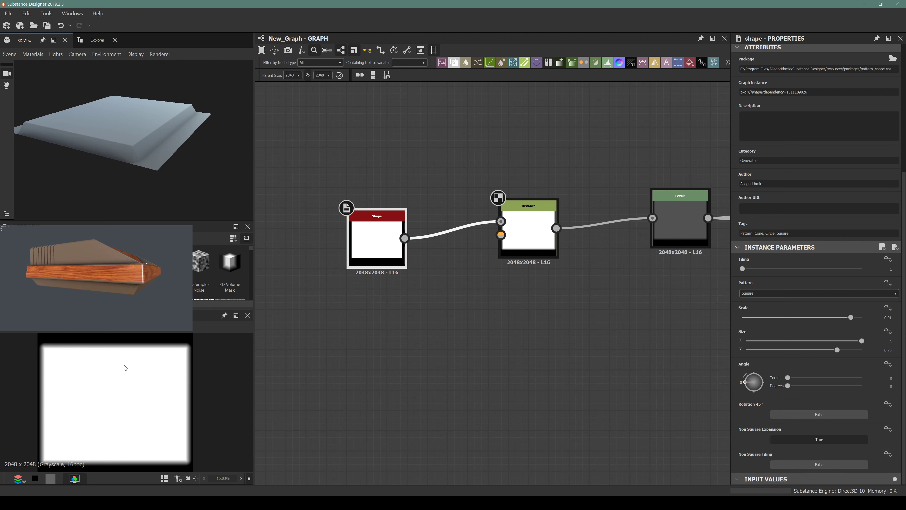
{"action": "scroll", "coordinate": [170, 372], "scroll_direction": "down", "scroll_amount": 1}
{"action": "left_click_drag", "start_coordinate": [851, 317], "coordinate": [838, 317]}
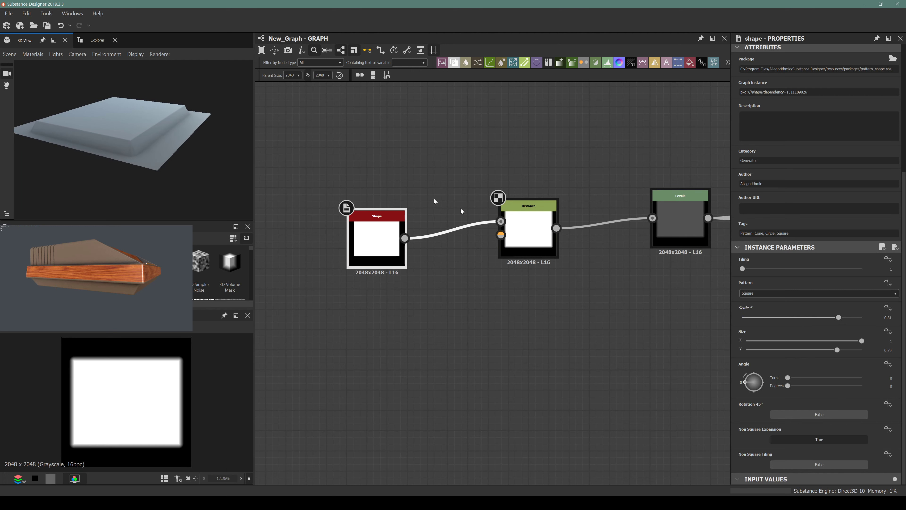
Reposition the Shape and Distance nodes to make room before Levels, and inspect the Distance output's corner in the 2D preview
{"action": "scroll", "coordinate": [130, 174], "scroll_direction": "up", "scroll_amount": 6}
{"action": "middle_click_drag", "start_coordinate": [372, 237], "coordinate": [404, 230]}
{"action": "left_click_drag", "start_coordinate": [404, 231], "coordinate": [323, 231]}
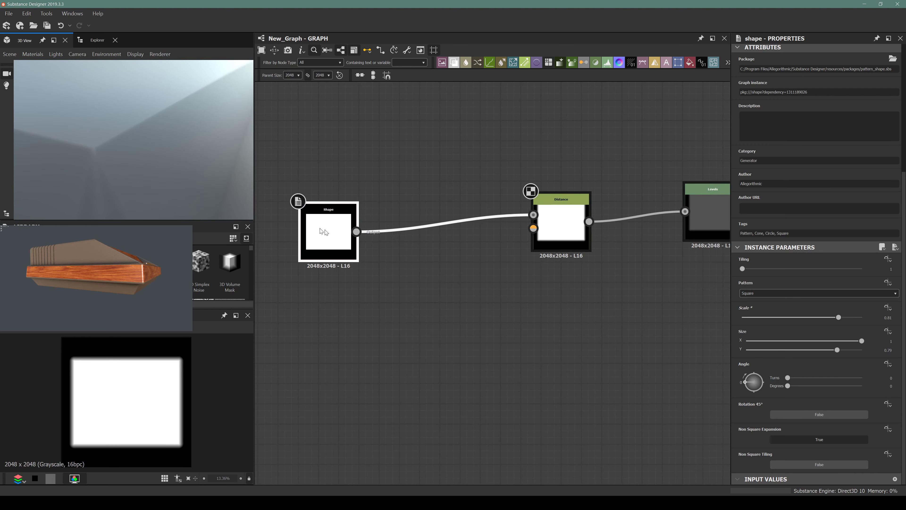
{"action": "left_click_drag", "start_coordinate": [575, 233], "coordinate": [484, 243]}
{"action": "double_click", "coordinate": [484, 243]}
{"action": "scroll", "coordinate": [180, 357], "scroll_direction": "up", "scroll_amount": 10}
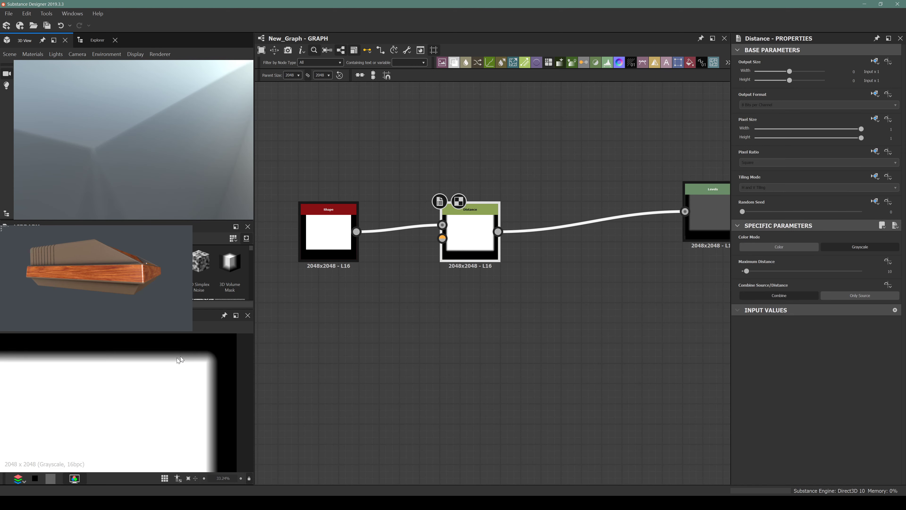
{"action": "scroll", "coordinate": [189, 393], "scroll_direction": "down", "scroll_amount": 3}
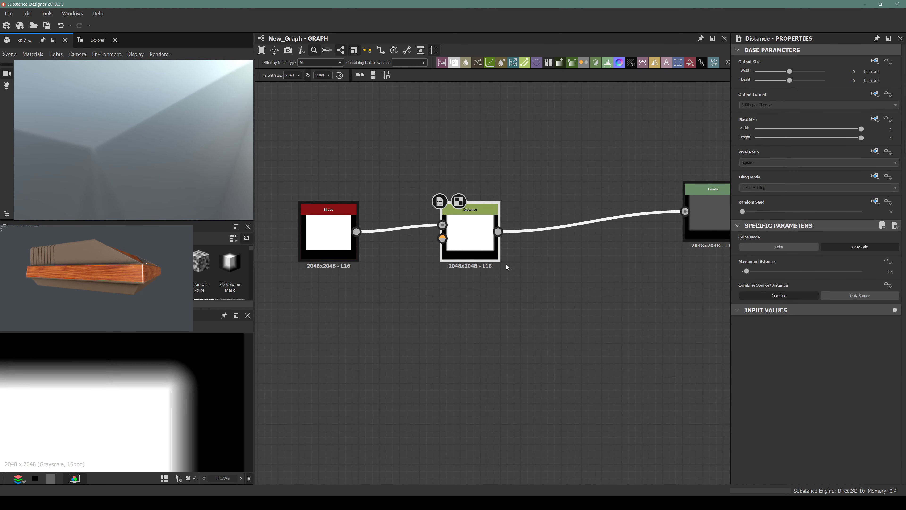
Insert a second Levels node directly after the Distance node, ahead of the existing Levels node
{"action": "left_click_drag", "start_coordinate": [471, 258], "coordinate": [450, 256]}
{"action": "key", "text": "space"}
{"action": "type", "text": "e"}
{"action": "key", "text": "BackSpace"}
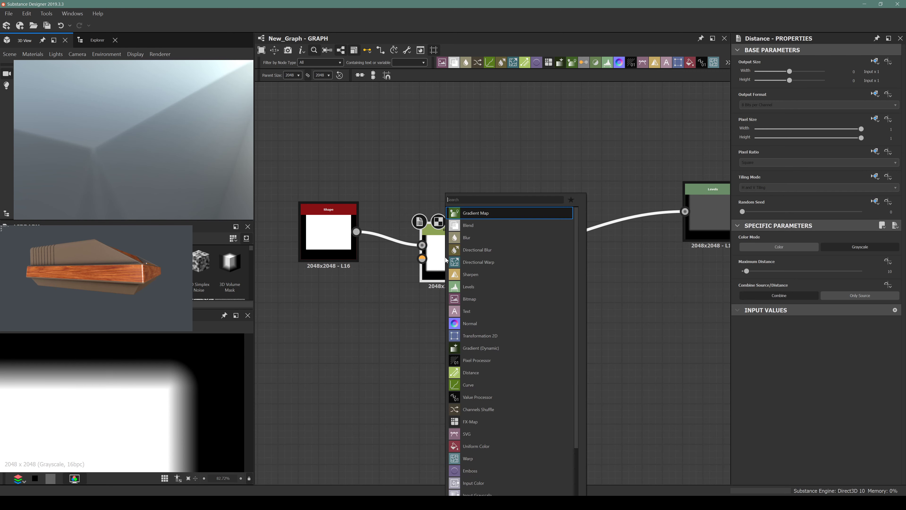
{"action": "type", "text": "levels"}
{"action": "key", "text": "Return"}
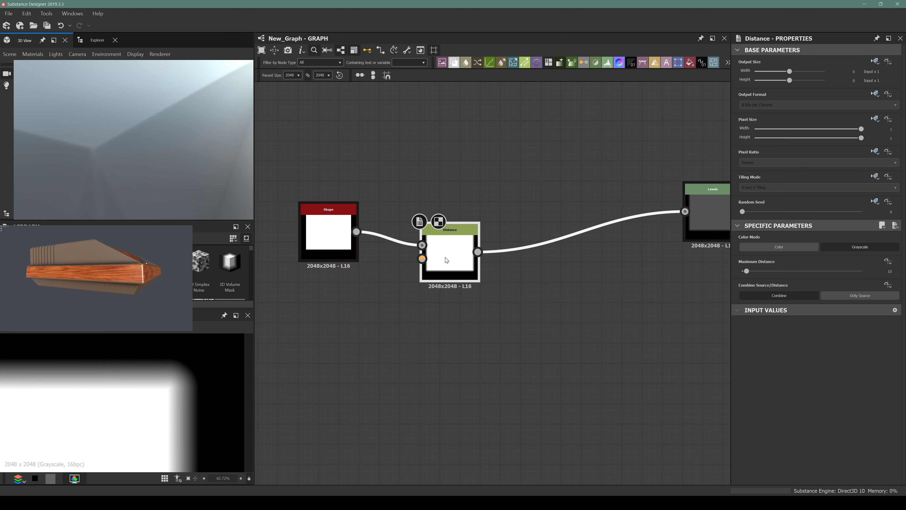
Bring the new Levels node's input white level down almost to black, producing a crisp rounded-corner mask with slightly softened edges
{"action": "left_click_drag", "start_coordinate": [892, 262], "coordinate": [748, 286]}
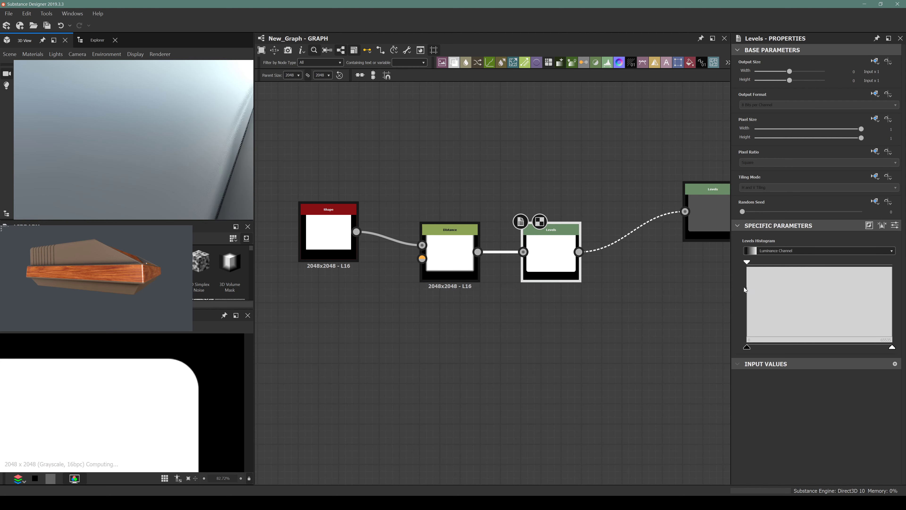
{"action": "left_click_drag", "start_coordinate": [748, 286], "coordinate": [748, 286]}
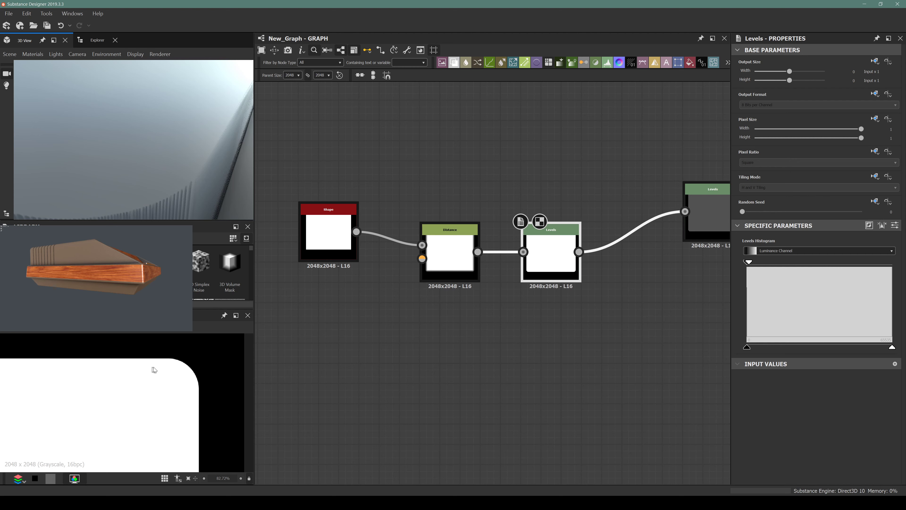
{"action": "scroll", "coordinate": [154, 370], "scroll_direction": "up", "scroll_amount": 8}
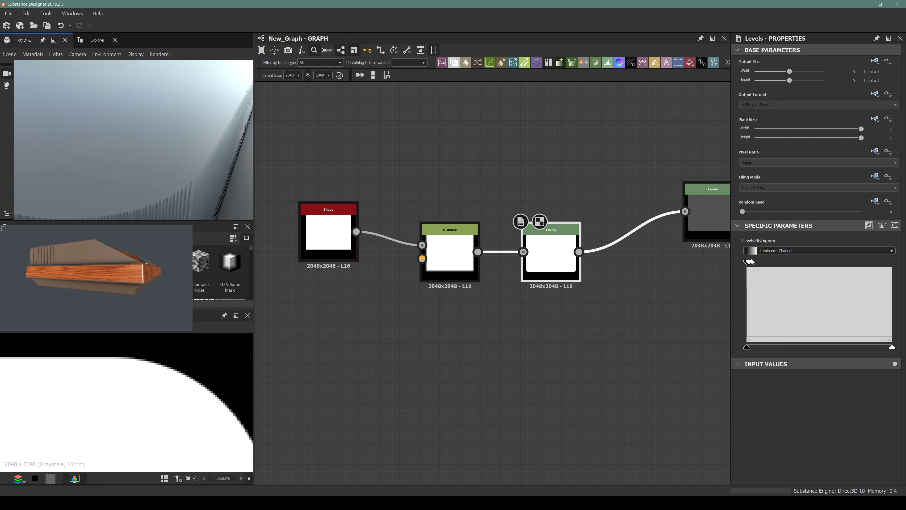
{"action": "left_click_drag", "start_coordinate": [749, 263], "coordinate": [753, 263]}
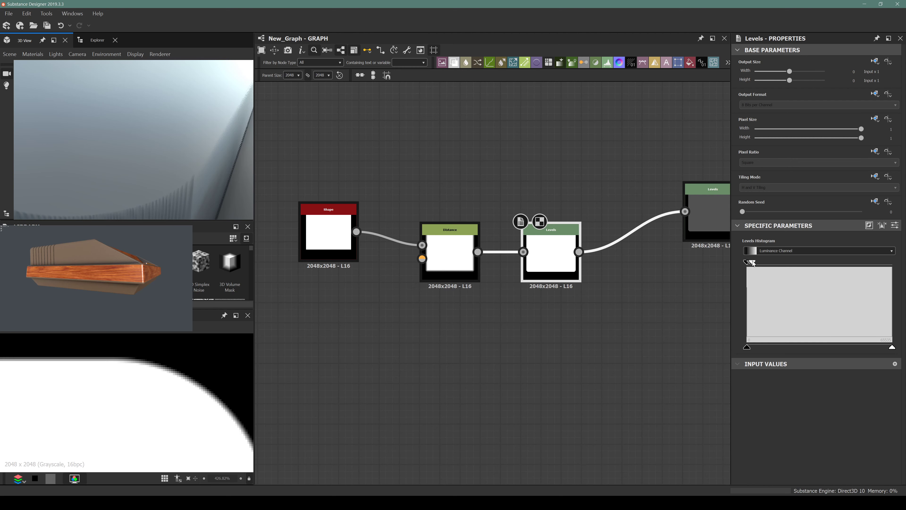
{"action": "scroll", "coordinate": [94, 400], "scroll_direction": "down", "scroll_amount": 5}
{"action": "scroll", "coordinate": [94, 389], "scroll_direction": "down", "scroll_amount": 3}
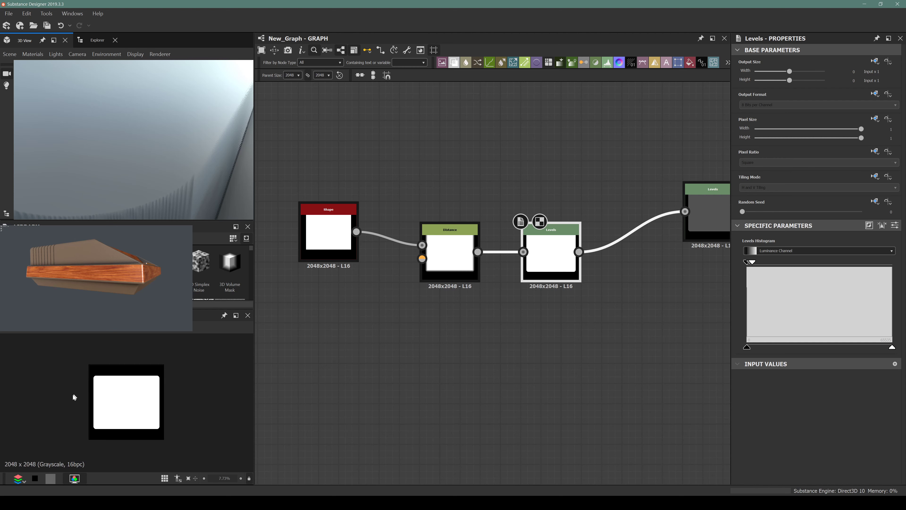
{"action": "scroll", "coordinate": [99, 378], "scroll_direction": "up", "scroll_amount": 2}
{"action": "scroll", "coordinate": [98, 378], "scroll_direction": "up", "scroll_amount": 2}
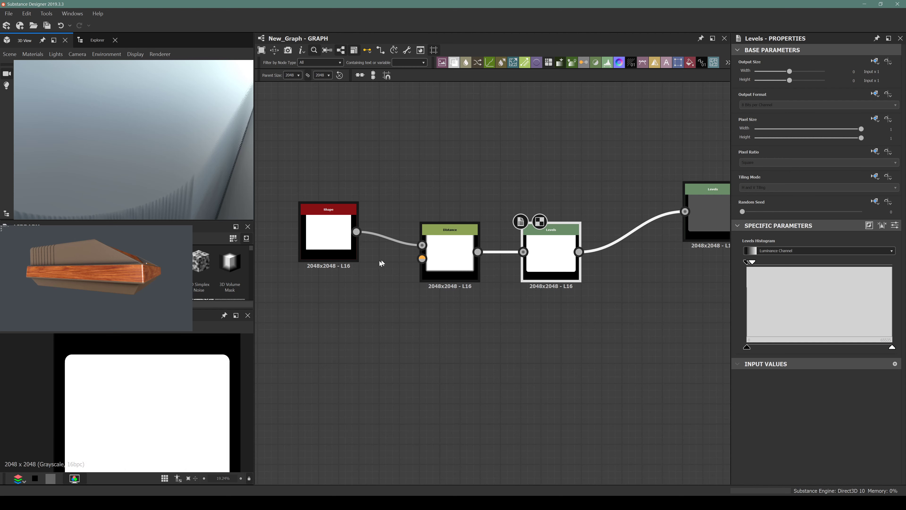
Raise the Distance node's Maximum Distance to about 18 while previewing the mask's rounded corner
{"action": "left_click", "coordinate": [449, 268]}
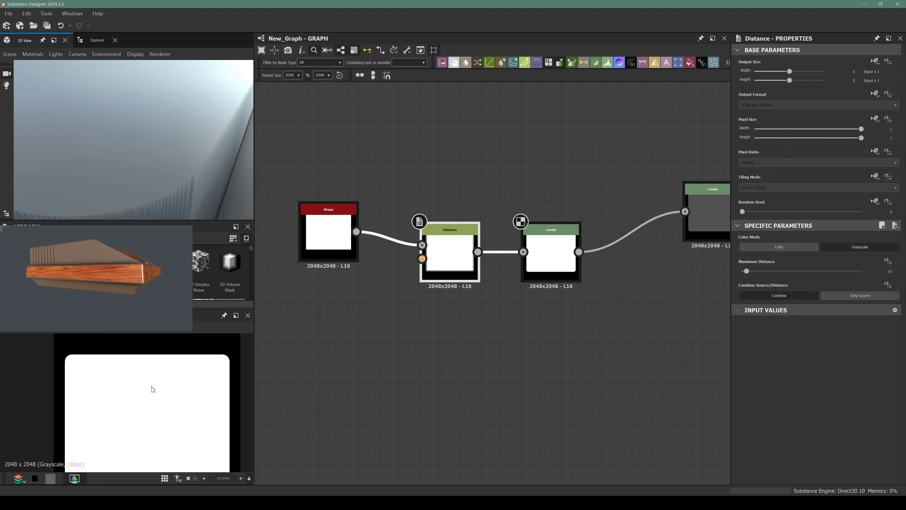
{"action": "scroll", "coordinate": [242, 353], "scroll_direction": "up", "scroll_amount": 3}
{"action": "scroll", "coordinate": [241, 352], "scroll_direction": "up", "scroll_amount": 3}
{"action": "scroll", "coordinate": [226, 351], "scroll_direction": "down", "scroll_amount": 3}
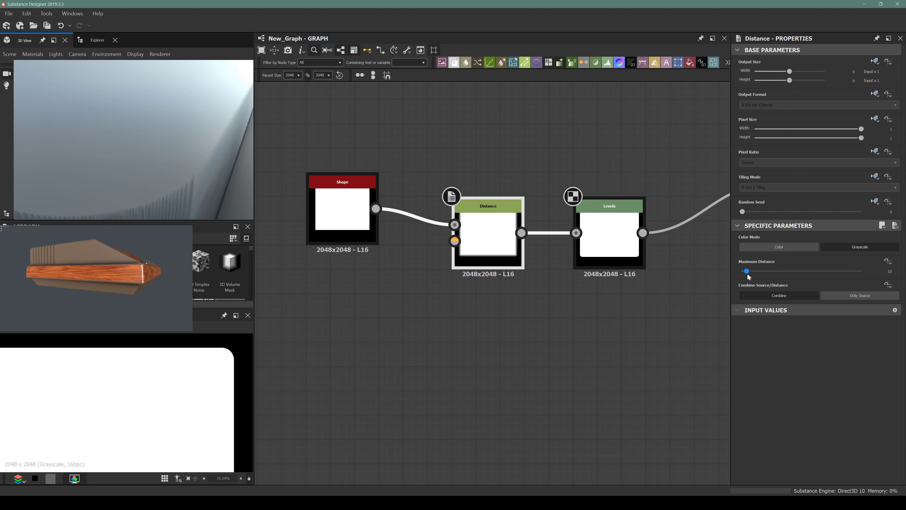
{"action": "left_click_drag", "start_coordinate": [747, 273], "coordinate": [750, 275]}
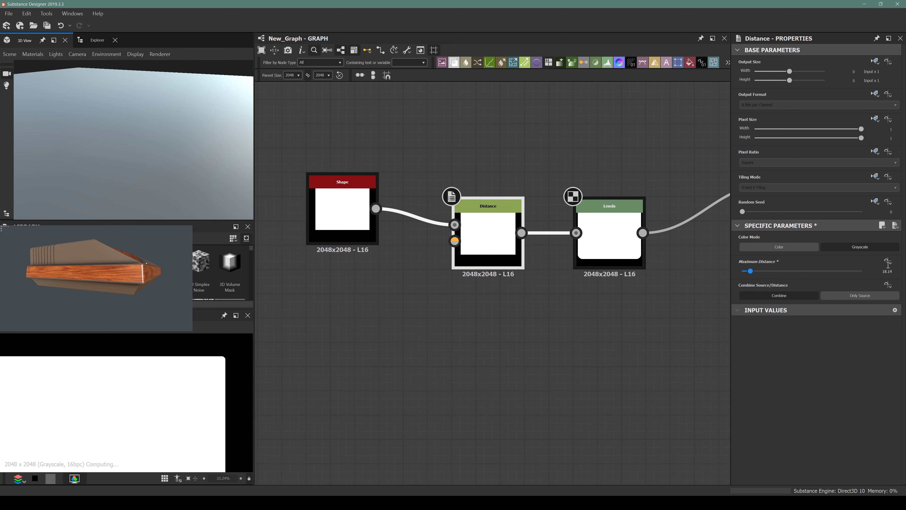
Set the Distance node's Maximum Distance to 5 and inspect the rounded corner in the 3D view
{"action": "left_click", "coordinate": [879, 272]}
{"action": "type", "text": "5"}
{"action": "key", "text": "Return"}
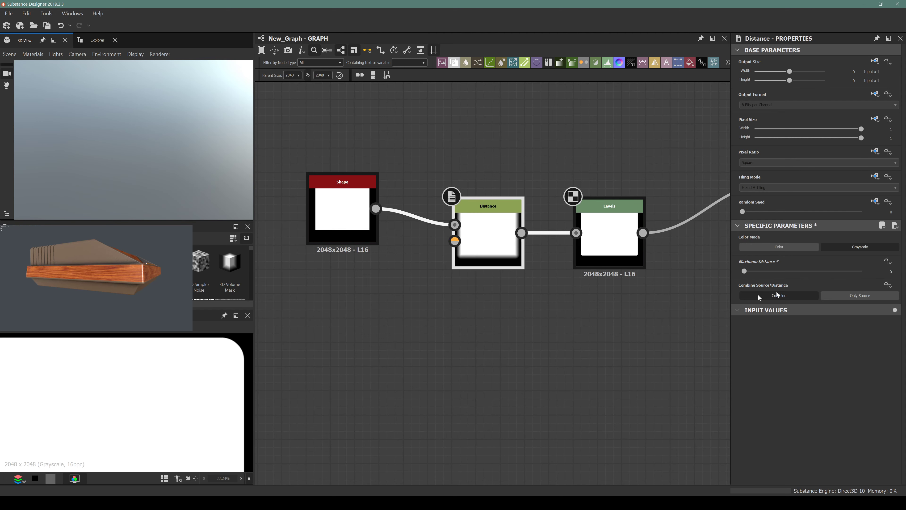
{"action": "left_click_drag", "start_coordinate": [138, 165], "coordinate": [195, 219]}
{"action": "right_click_drag", "start_coordinate": [195, 219], "coordinate": [221, 220]}
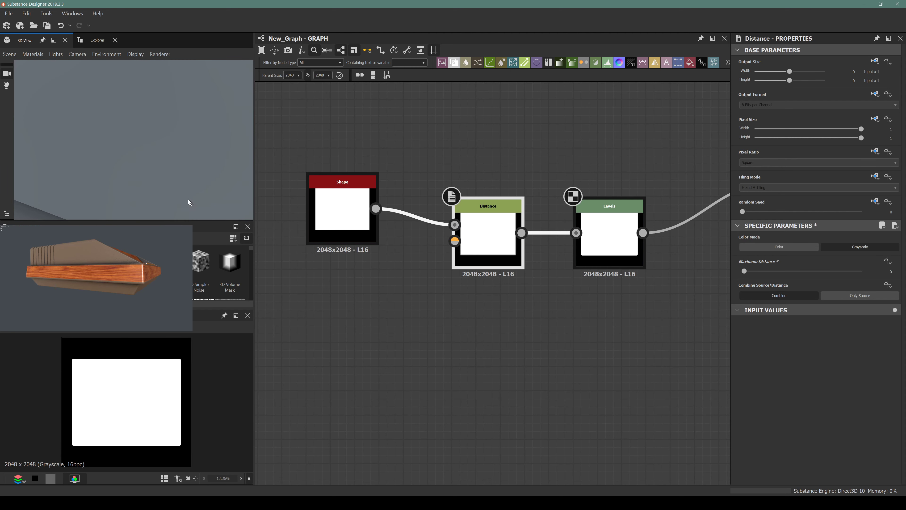
{"action": "middle_click_drag", "start_coordinate": [188, 201], "coordinate": [125, 141]}
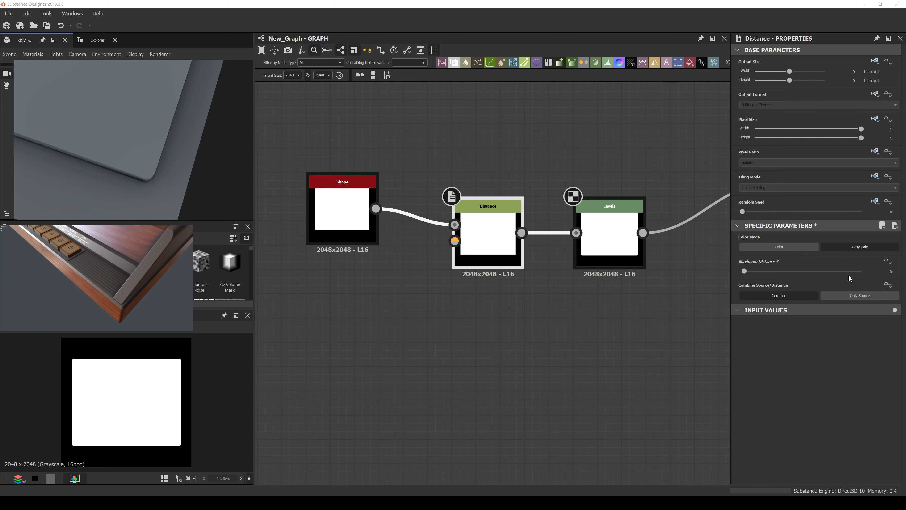
Lower the Distance node's Maximum Distance slightly for a tighter corner radius, and inspect the raised shape's edges in 3D
{"action": "left_click", "coordinate": [897, 270]}
{"action": "double_click", "coordinate": [891, 271]}
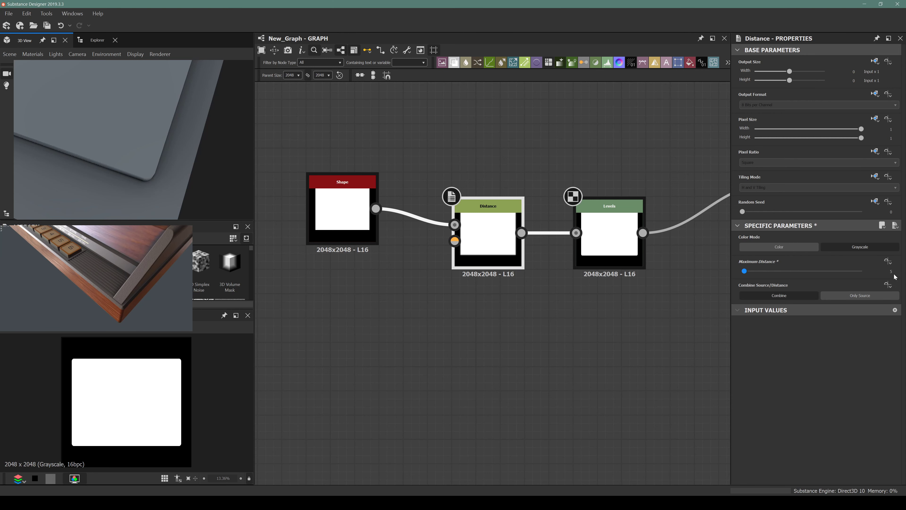
{"action": "key", "text": "Return"}
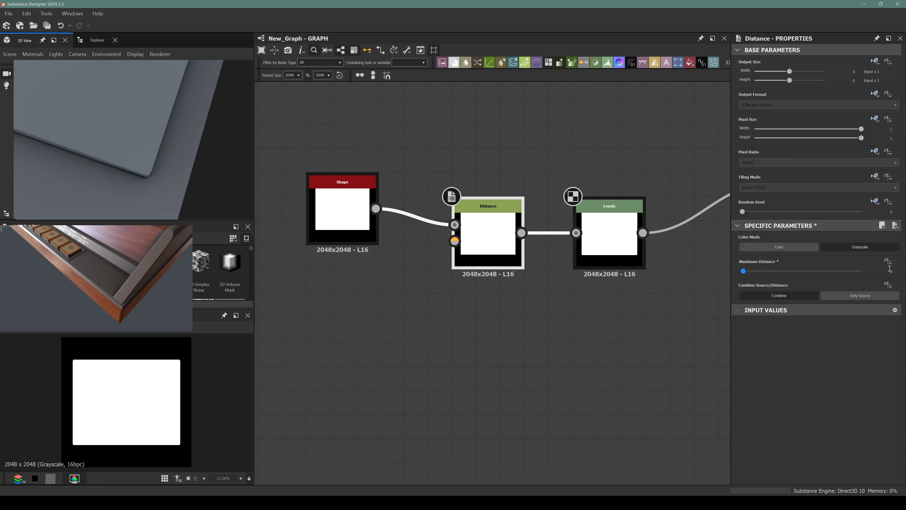
{"action": "left_click_drag", "start_coordinate": [128, 165], "coordinate": [150, 115], "text": "alt"}
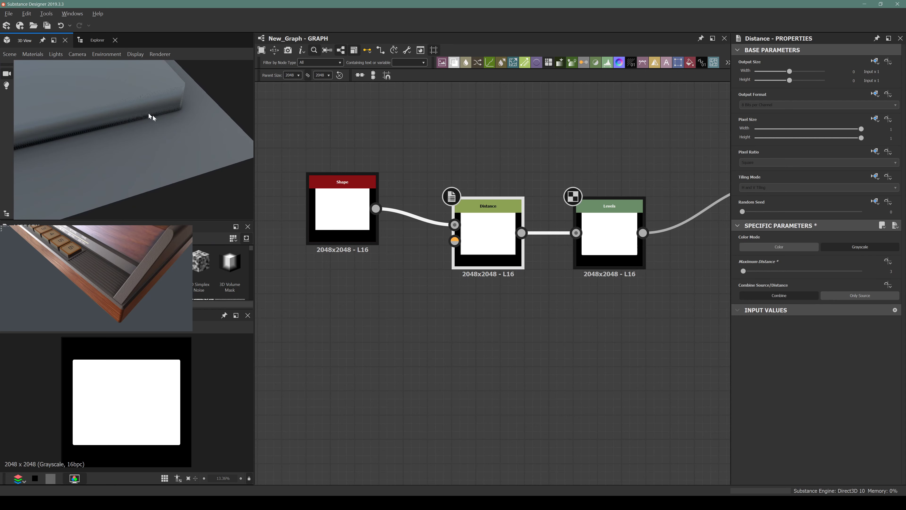
{"action": "scroll", "coordinate": [484, 244], "scroll_direction": "down", "scroll_amount": 2}
{"action": "left_click_drag", "start_coordinate": [98, 175], "coordinate": [135, 139], "text": "alt"}
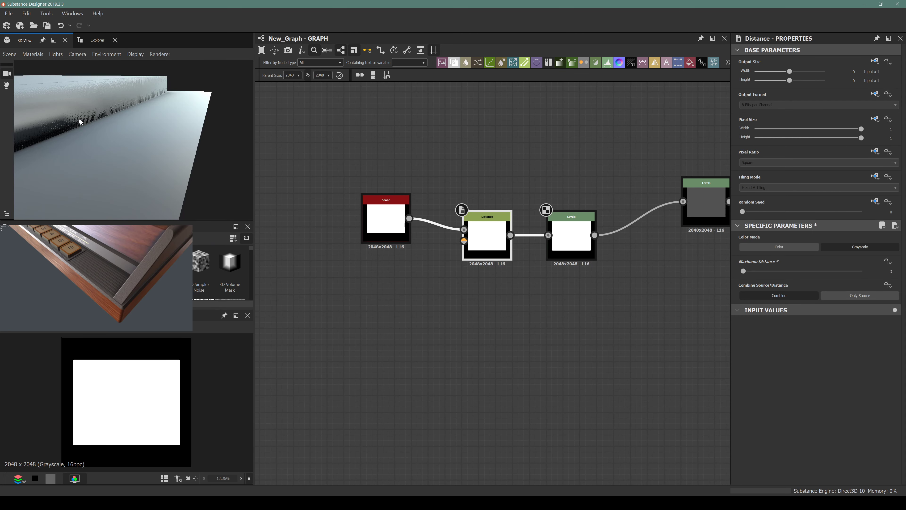
{"action": "left_click_drag", "start_coordinate": [80, 120], "coordinate": [103, 142]}
Move the final Levels node farther from the mask's Levels node to make room between them
{"action": "middle_click_drag", "start_coordinate": [586, 243], "coordinate": [486, 264]}
{"action": "left_click_drag", "start_coordinate": [599, 211], "coordinate": [702, 191]}
{"action": "middle_click_drag", "start_coordinate": [653, 199], "coordinate": [489, 209]}
{"action": "left_click_drag", "start_coordinate": [548, 220], "coordinate": [572, 222]}
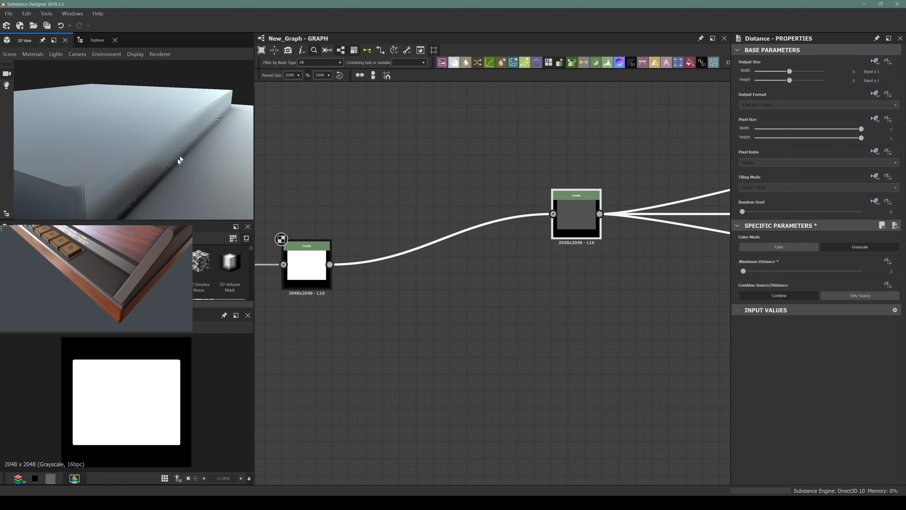
Add a Bevel node after the mask's Levels node and connect its Height output to the final Levels node
{"action": "middle_click_drag", "start_coordinate": [323, 271], "coordinate": [462, 284]}
{"action": "left_click", "coordinate": [554, 253]}
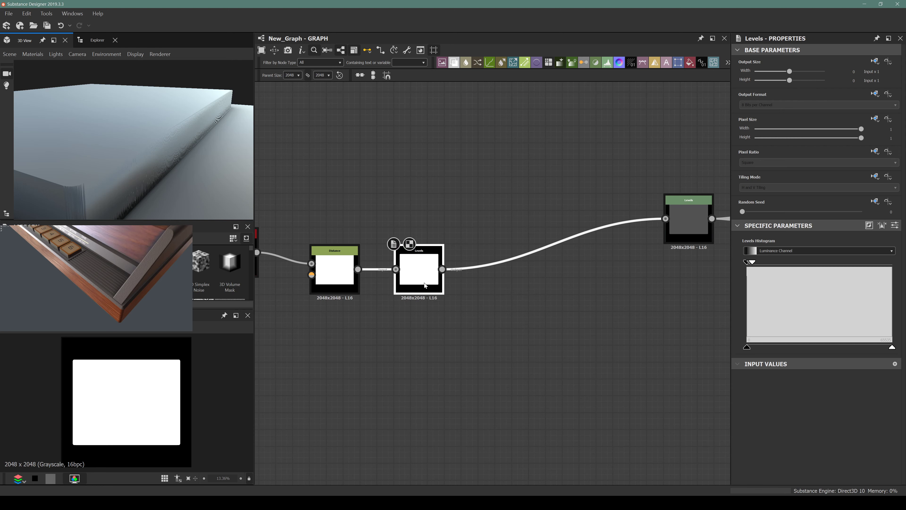
{"action": "key", "text": "space"}
{"action": "type", "text": "invert"}
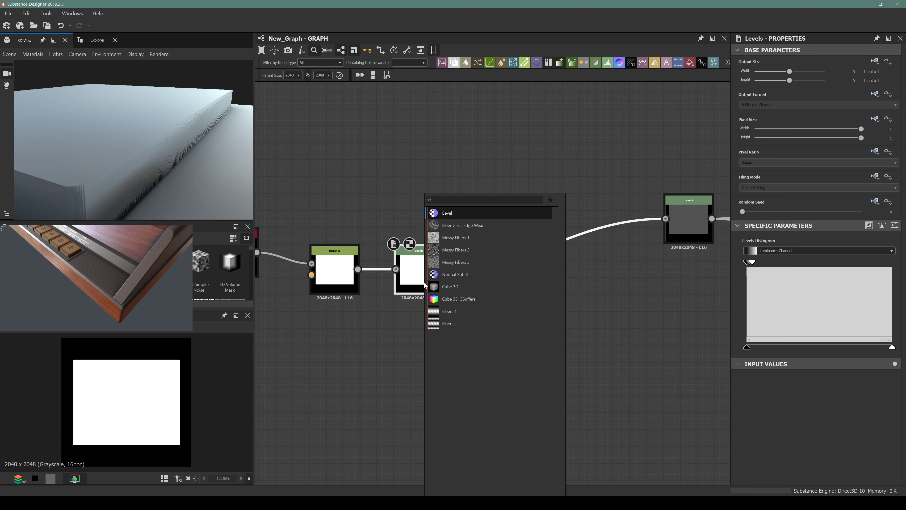
{"action": "key", "text": "Return"}
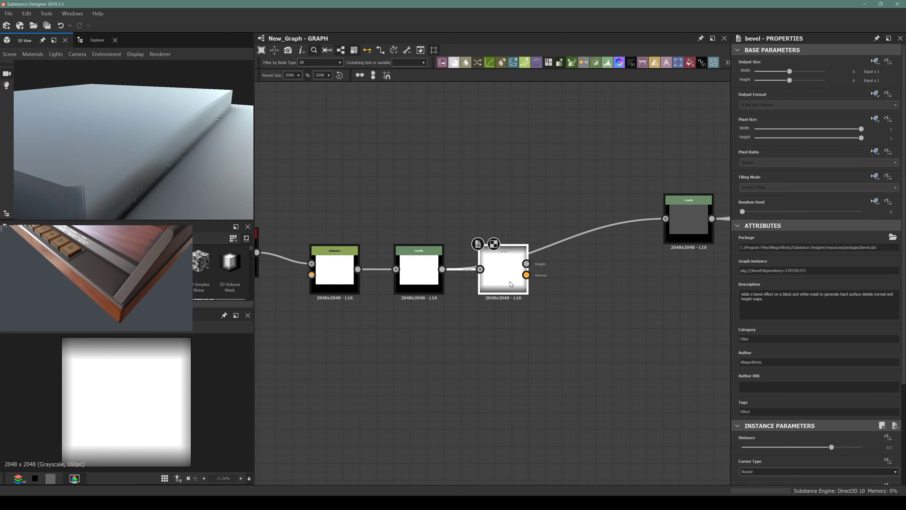
{"action": "left_click_drag", "start_coordinate": [527, 265], "coordinate": [666, 218]}
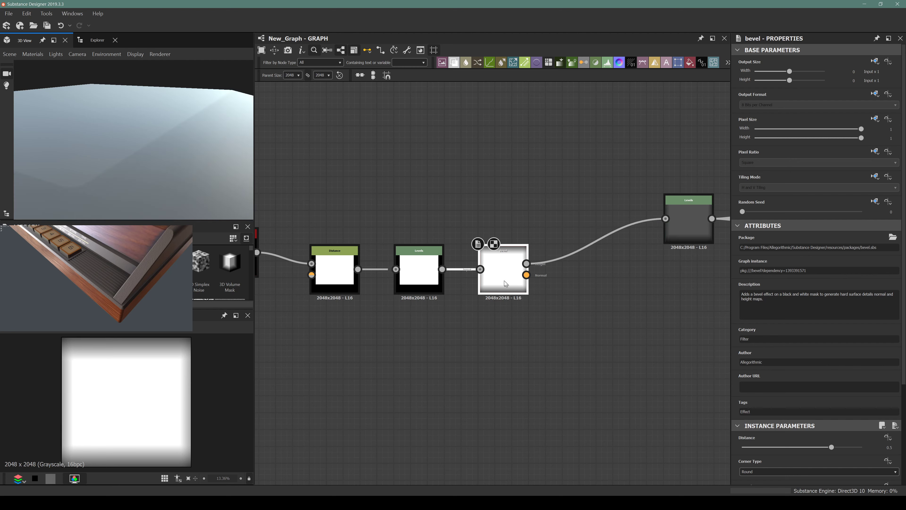
Set the Bevel node's Distance to about -0.13 and inspect the sloped edges in the 3D view
{"action": "scroll", "coordinate": [180, 374], "scroll_direction": "down", "scroll_amount": 4}
{"action": "scroll", "coordinate": [189, 148], "scroll_direction": "down", "scroll_amount": 4}
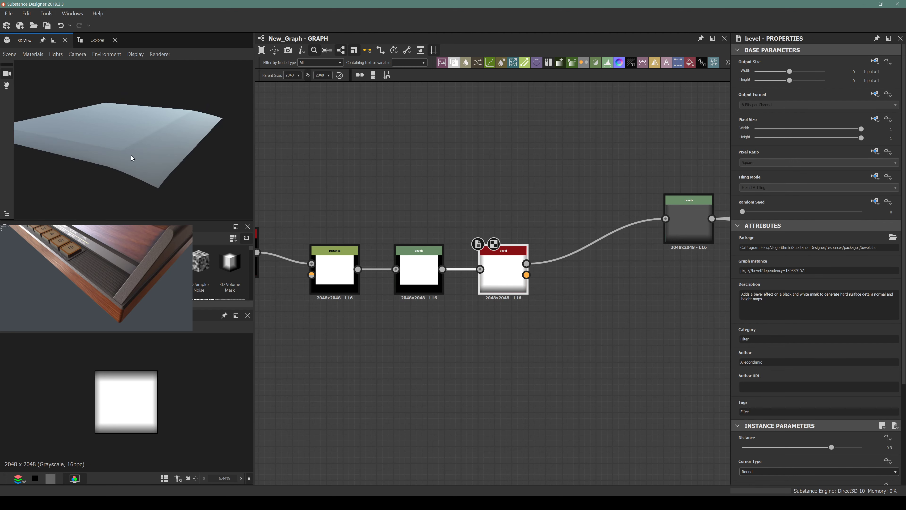
{"action": "scroll", "coordinate": [133, 157], "scroll_direction": "up", "scroll_amount": 3}
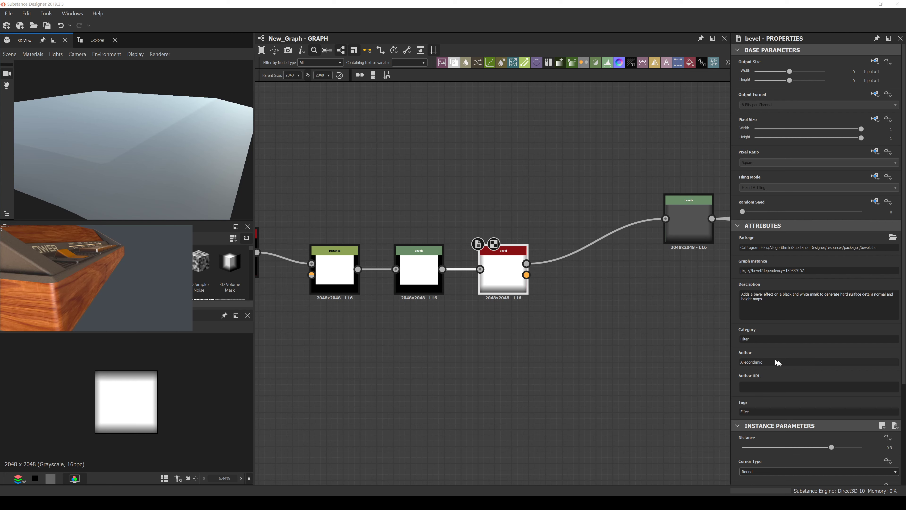
{"action": "scroll", "coordinate": [817, 352], "scroll_direction": "down", "scroll_amount": 4}
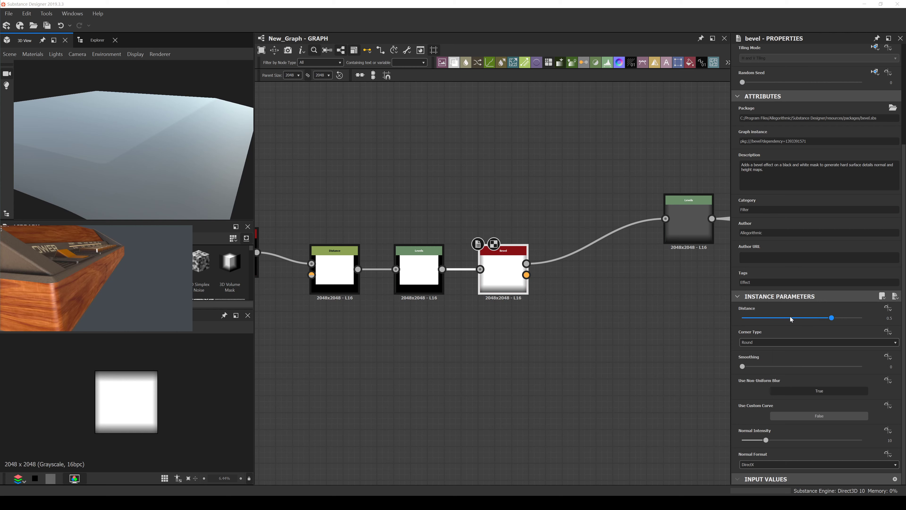
{"action": "mouse_move", "coordinate": [791, 319]}
{"action": "left_mouse_down"}
{"action": "mouse_move", "coordinate": [775, 319]}
{"action": "mouse_move", "coordinate": [794, 319]}
{"action": "left_mouse_up"}
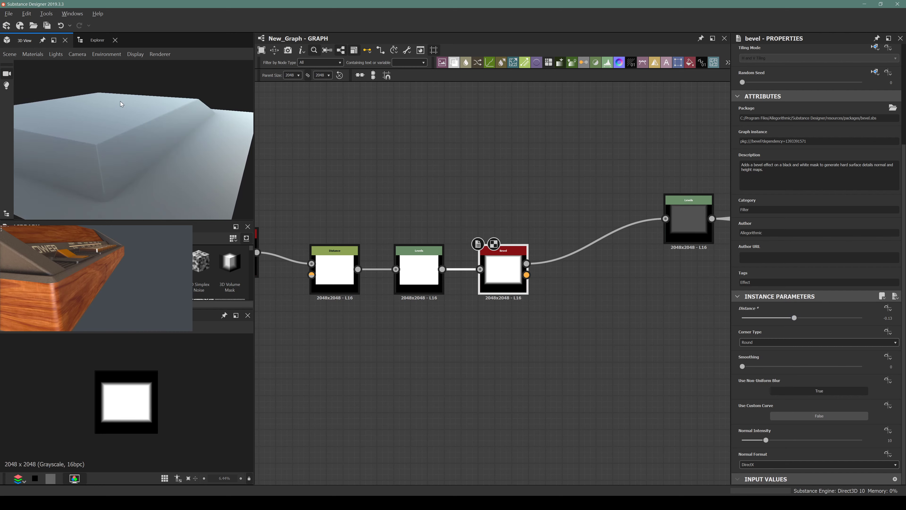
{"action": "left_click_drag", "start_coordinate": [121, 104], "coordinate": [222, 180]}
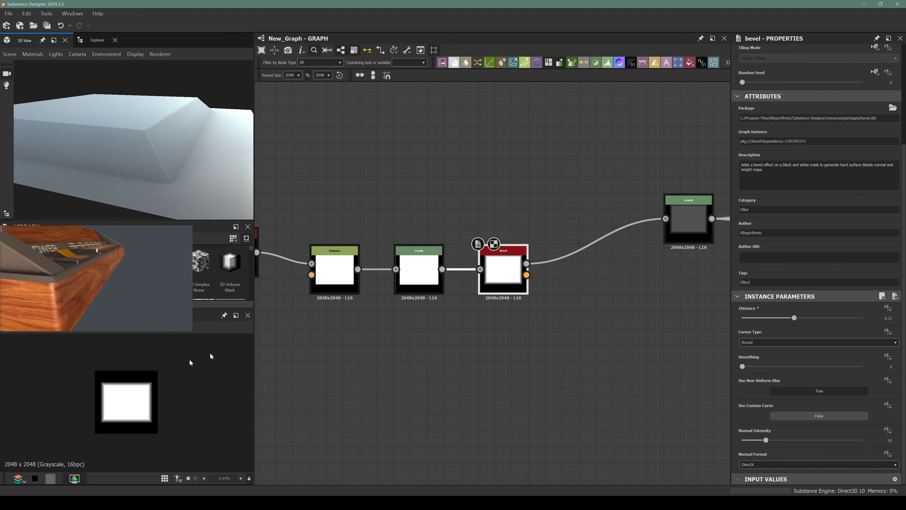
Compare the bevel with the Levels mask, set the Bevel's Distance to about -0.05, and inspect its corner
{"action": "scroll", "coordinate": [148, 413], "scroll_direction": "up", "scroll_amount": 5}
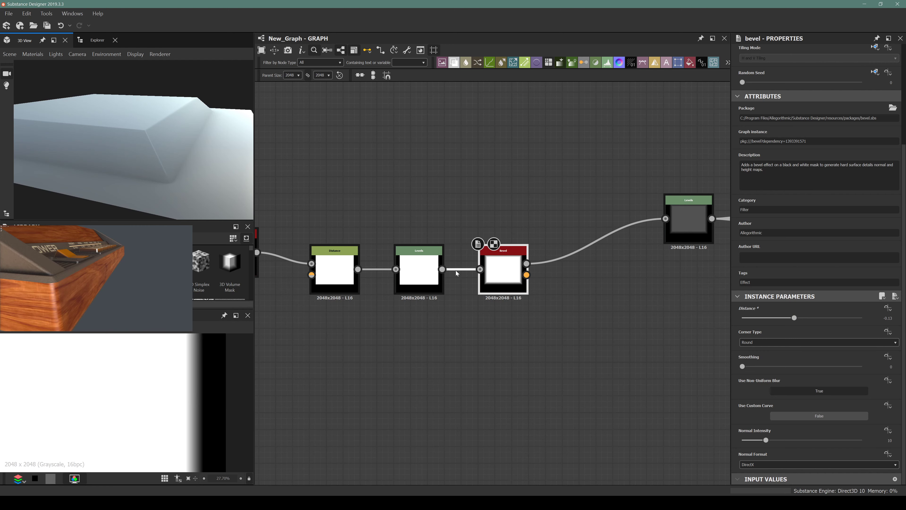
{"action": "left_click", "coordinate": [419, 271]}
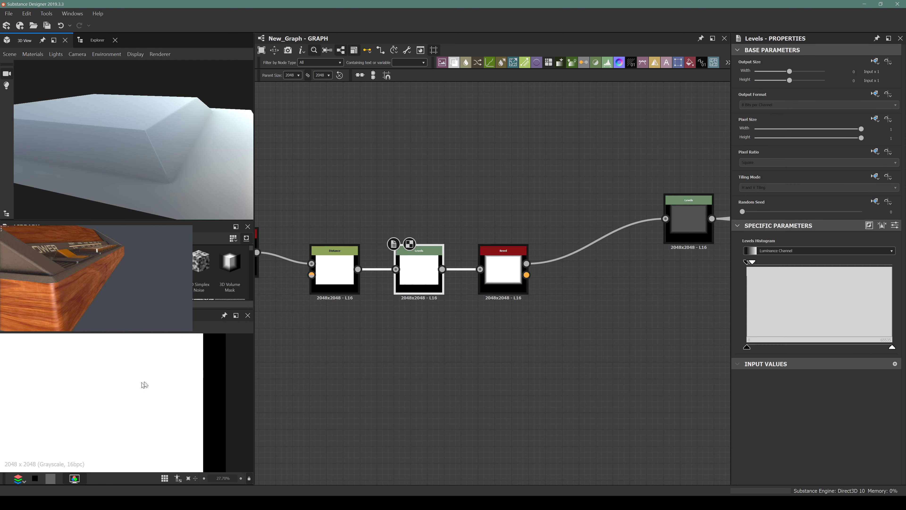
{"action": "left_click", "coordinate": [522, 282]}
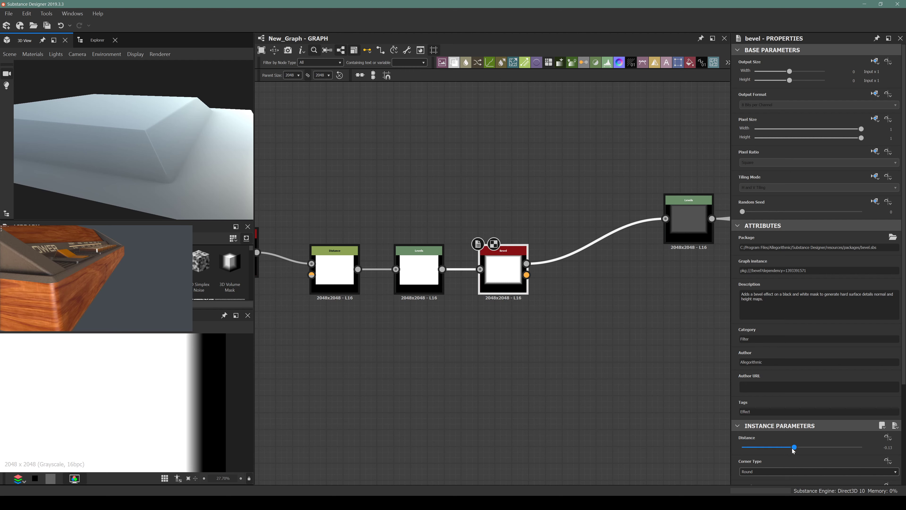
{"action": "left_click_drag", "start_coordinate": [794, 450], "coordinate": [800, 449]}
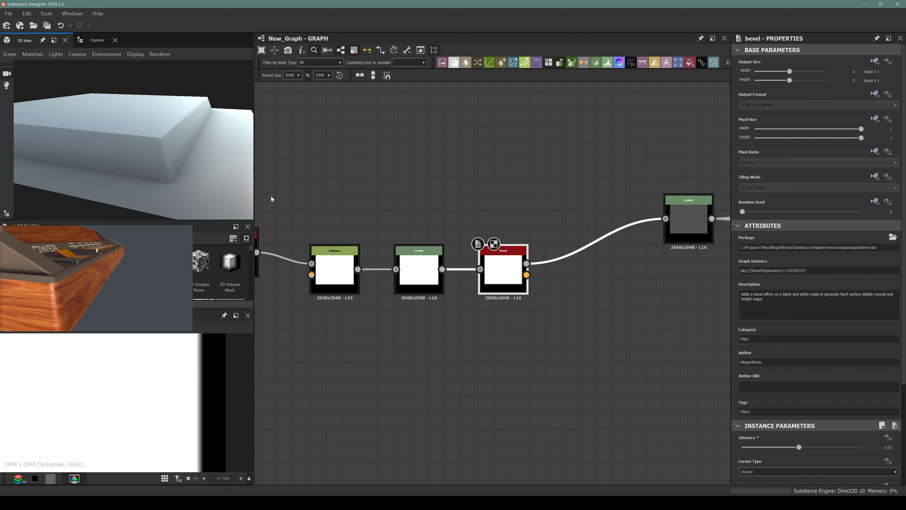
{"action": "left_click_drag", "start_coordinate": [154, 150], "coordinate": [136, 162]}
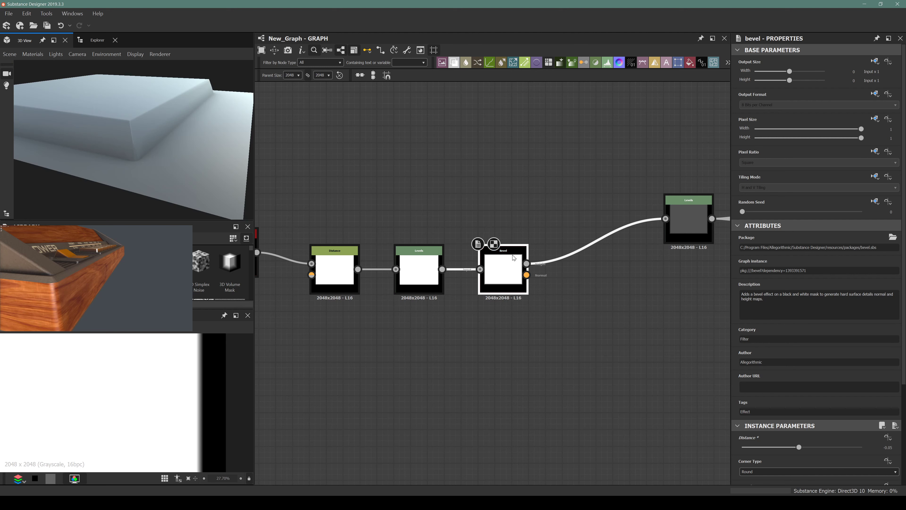
{"action": "double_click", "coordinate": [506, 284]}
{"action": "scroll", "coordinate": [180, 371], "scroll_direction": "up", "scroll_amount": 8}
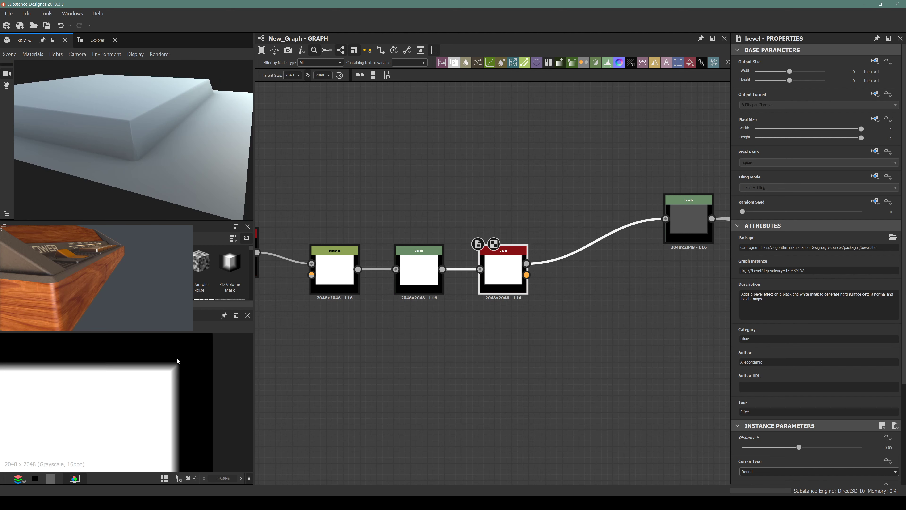
{"action": "mouse_move", "coordinate": [143, 155]}
{"action": "left_mouse_down"}
{"action": "mouse_move", "coordinate": [148, 168]}
{"action": "mouse_move", "coordinate": [146, 157]}
{"action": "left_mouse_up"}
{"action": "left_click_drag", "start_coordinate": [112, 104], "coordinate": [145, 127]}
{"action": "scroll", "coordinate": [435, 310], "scroll_direction": "up", "scroll_amount": 4}
Try a Maximum Distance of 5 on the Distance node and check the beveled corner in 3D
{"action": "left_click", "coordinate": [415, 255]}
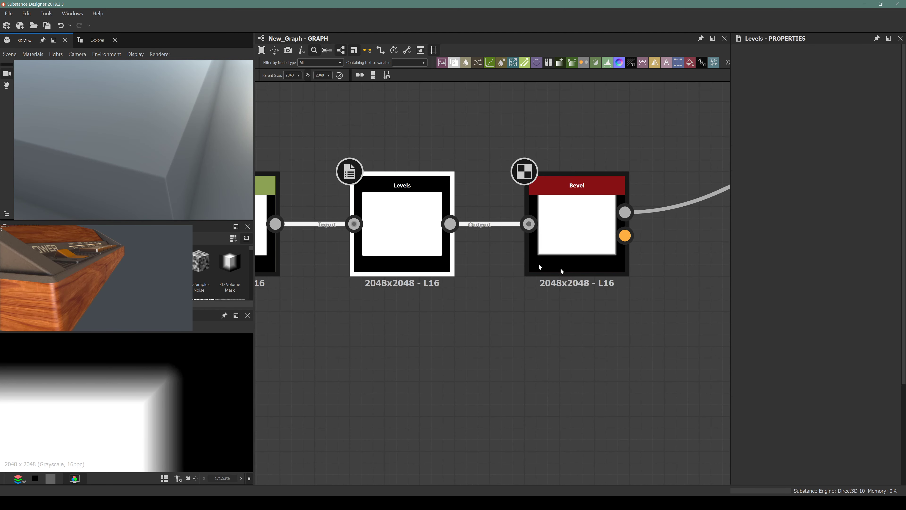
{"action": "middle_click_drag", "start_coordinate": [338, 198], "coordinate": [465, 216]}
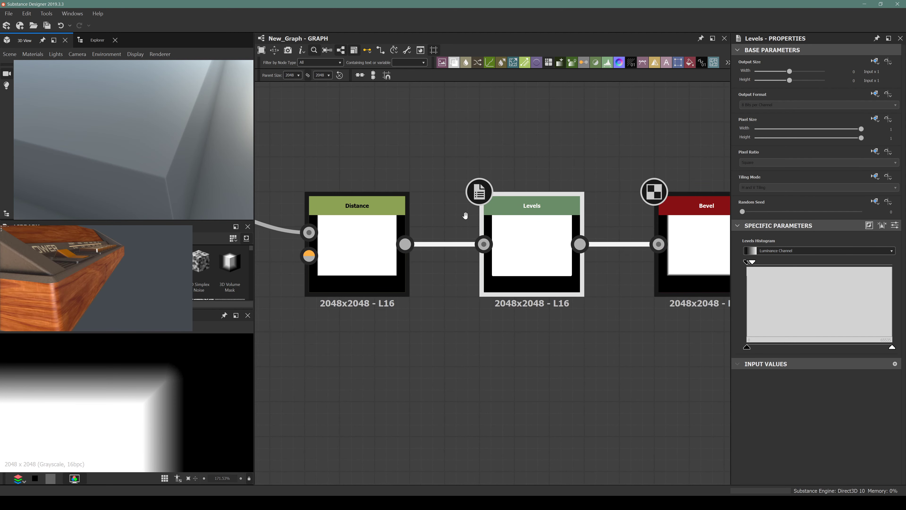
{"action": "left_click", "coordinate": [354, 229]}
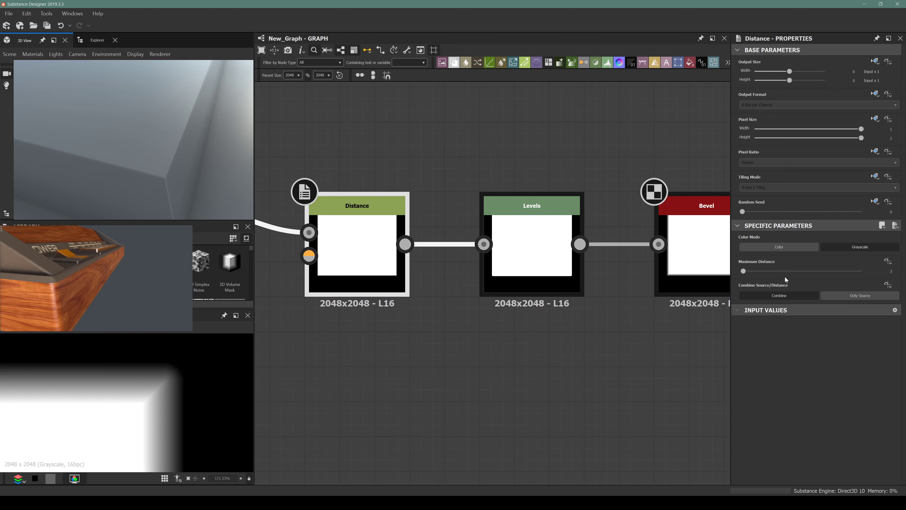
{"action": "left_click", "coordinate": [886, 271]}
{"action": "type", "text": "5"}
{"action": "key", "text": "Return"}
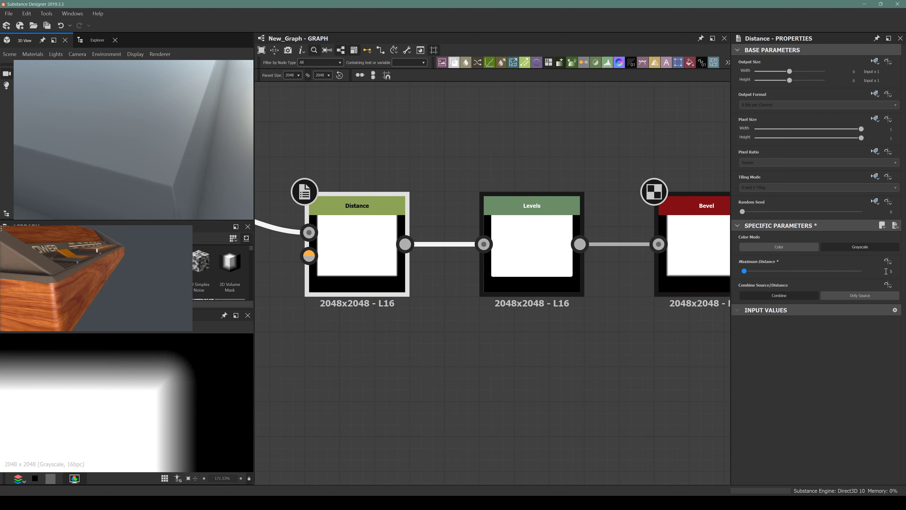
{"action": "left_click_drag", "start_coordinate": [199, 142], "coordinate": [160, 177]}
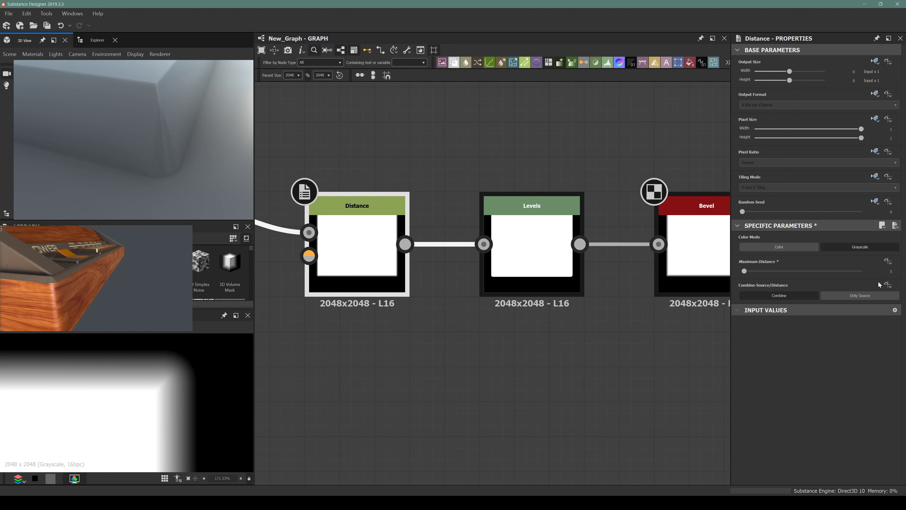
Bring the Distance node's Maximum Distance back down to its smaller setting
{"action": "left_click", "coordinate": [887, 273]}
{"action": "key", "text": "Return"}
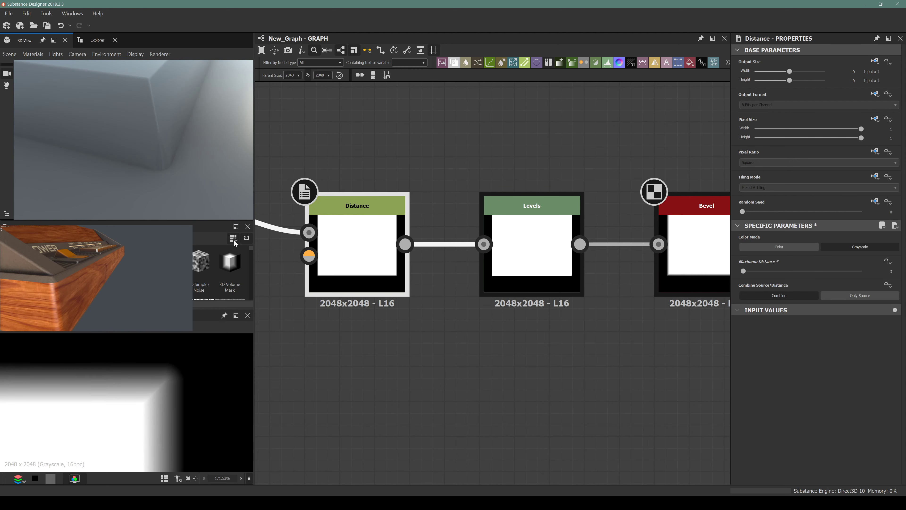
{"action": "left_click", "coordinate": [376, 347]}
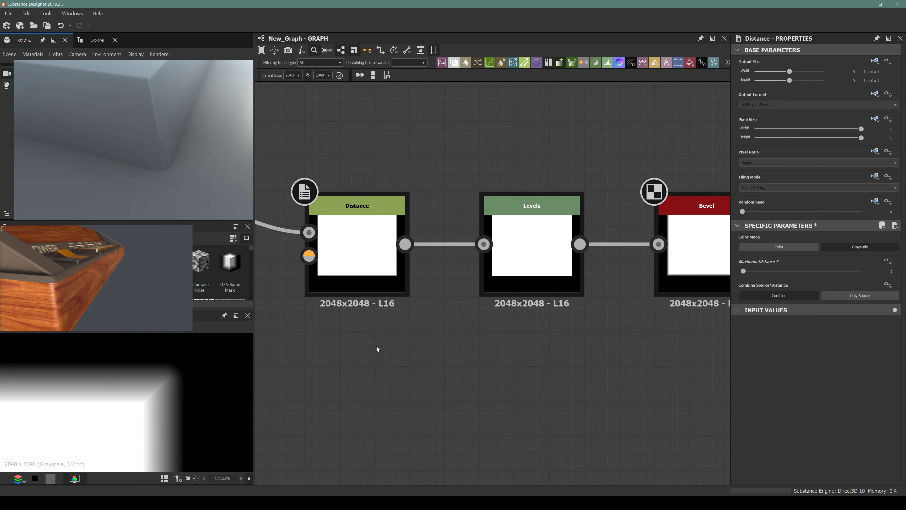
Move the Bevel node above the chain, connect Shape directly into its input, and inspect the resulting corner in 3D
{"action": "scroll", "coordinate": [378, 335], "scroll_direction": "down", "scroll_amount": 2}
{"action": "left_click", "coordinate": [372, 281]}
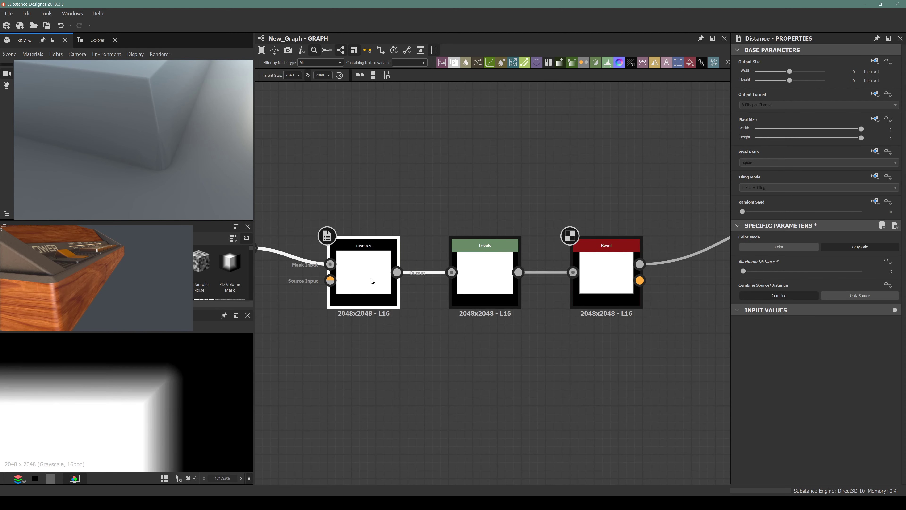
{"action": "scroll", "coordinate": [372, 281], "scroll_direction": "down", "scroll_amount": 3}
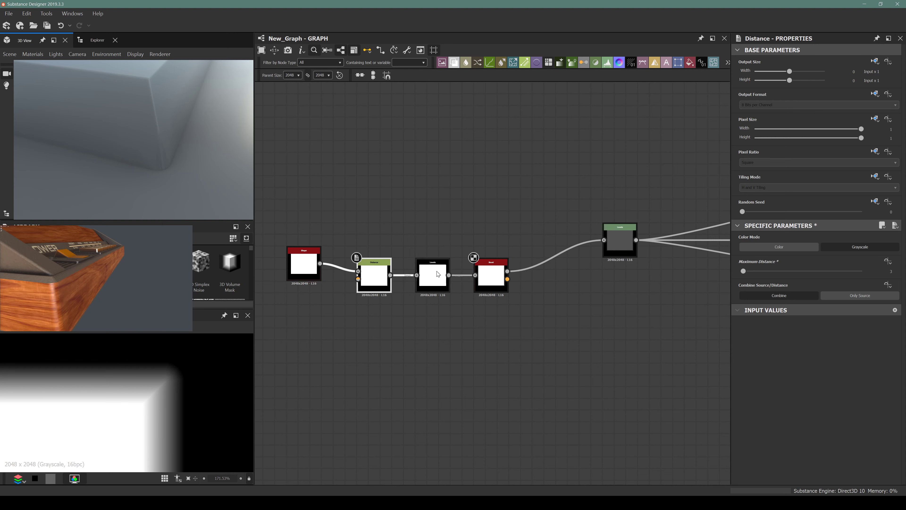
{"action": "left_click", "coordinate": [491, 269]}
{"action": "left_click_drag", "start_coordinate": [491, 268], "coordinate": [474, 222]}
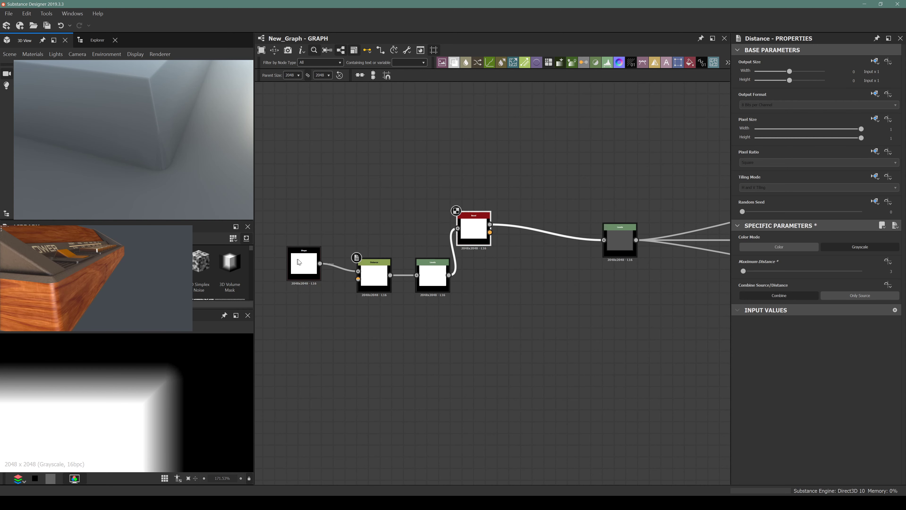
{"action": "left_click_drag", "start_coordinate": [320, 264], "coordinate": [458, 229]}
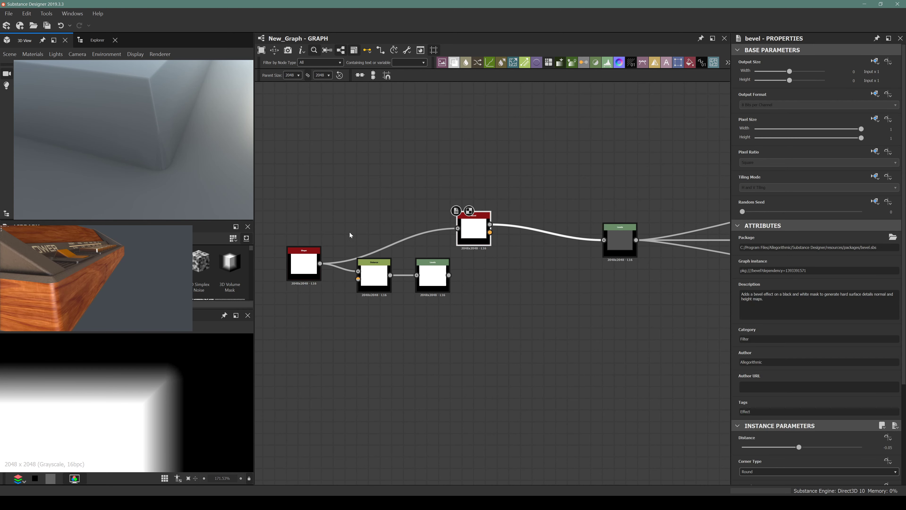
{"action": "left_click_drag", "start_coordinate": [171, 139], "coordinate": [123, 151]}
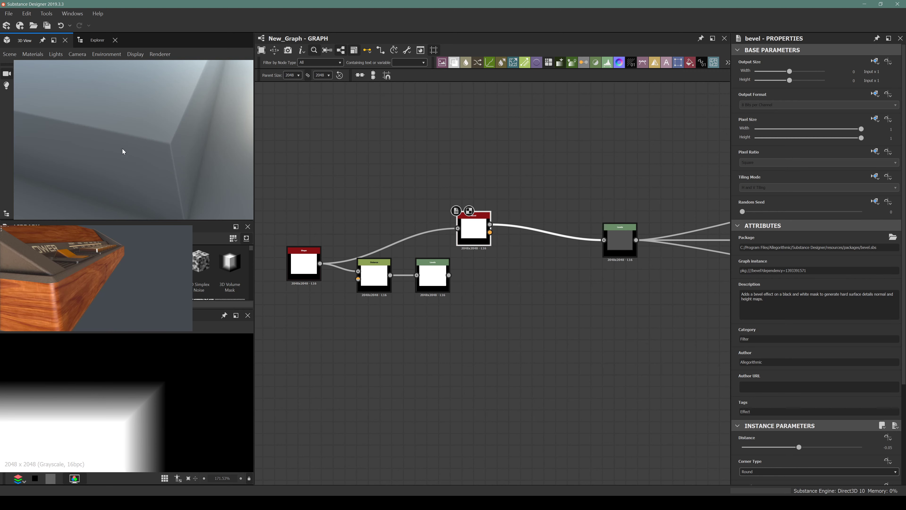
Insert a Blur HQ Grayscale node between the Bevel and the Levels node
{"action": "left_click_drag", "start_coordinate": [464, 219], "coordinate": [446, 218]}
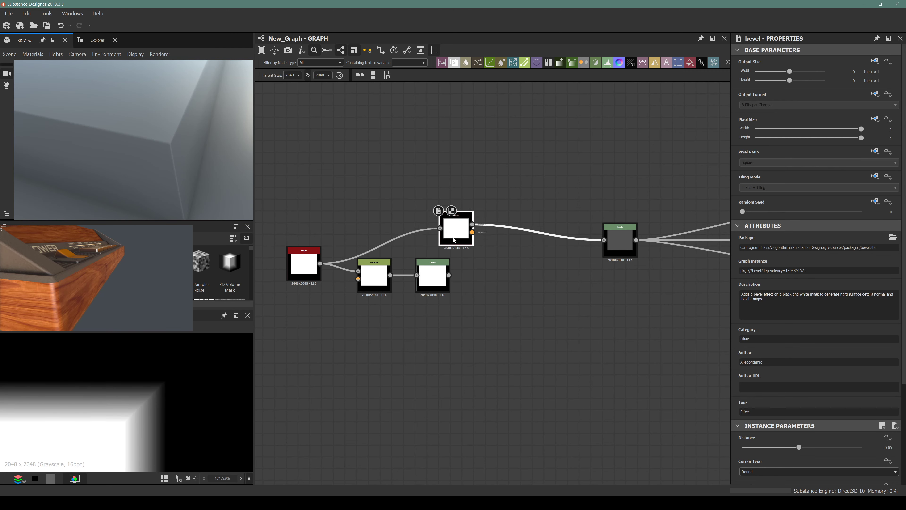
{"action": "key", "text": "space"}
{"action": "type", "text": "blur"}
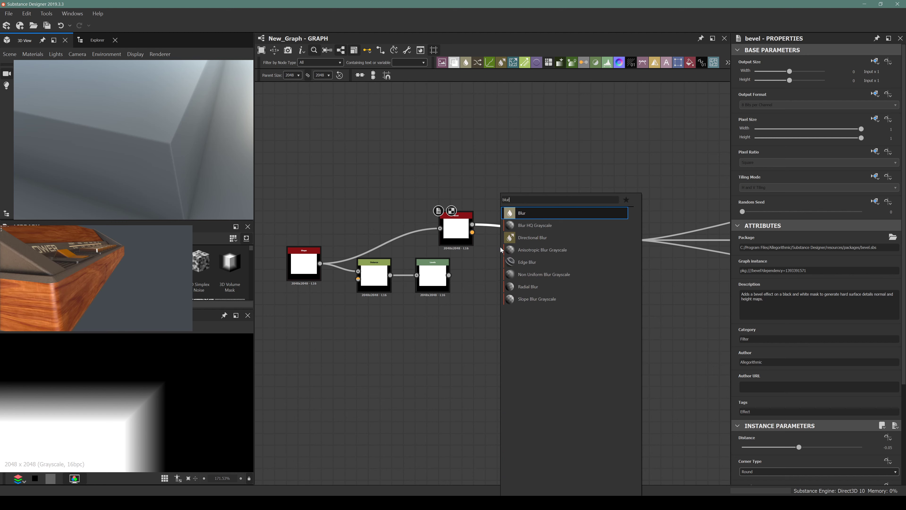
{"action": "key", "text": "Down"}
{"action": "key", "text": "Return"}
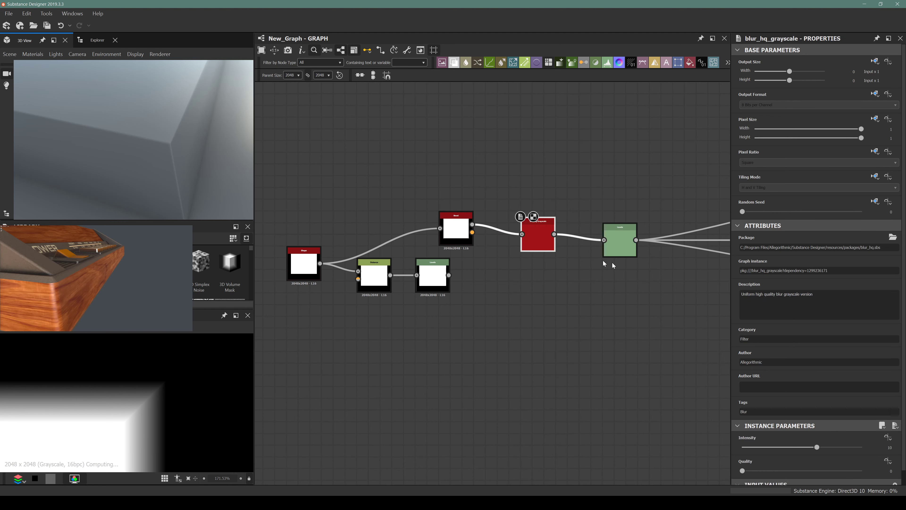
Set the Blur HQ Grayscale's Quality to 1 and Intensity to about 2.71, checking the softened corner in 3D
{"action": "left_click_drag", "start_coordinate": [785, 471], "coordinate": [862, 471]}
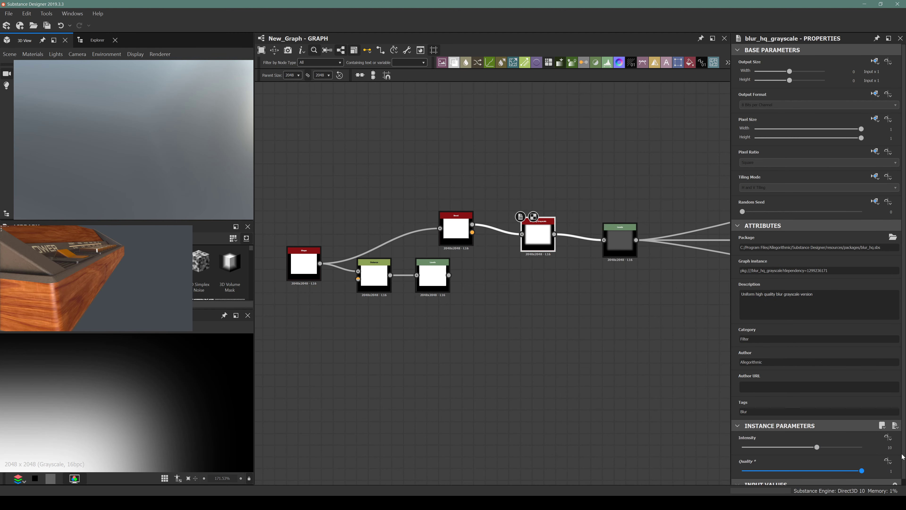
{"action": "left_click_drag", "start_coordinate": [778, 448], "coordinate": [749, 453]}
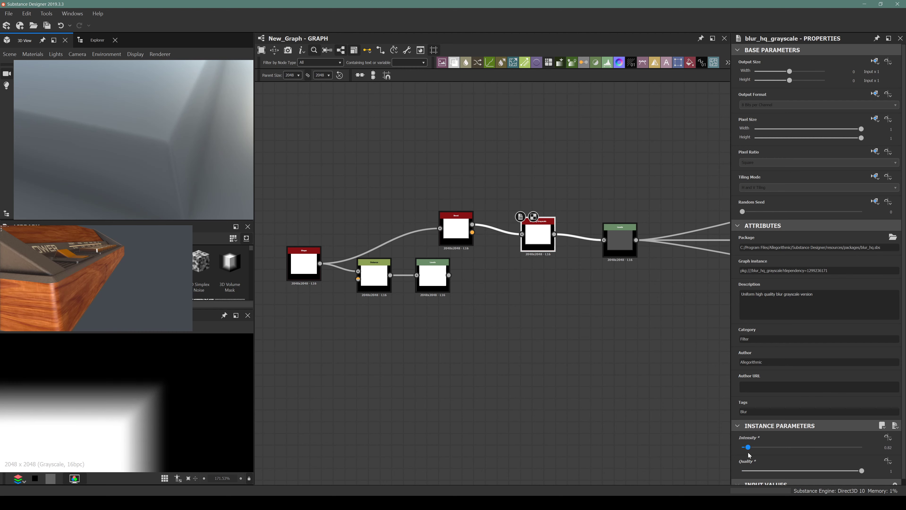
{"action": "left_click_drag", "start_coordinate": [221, 124], "coordinate": [86, 151]}
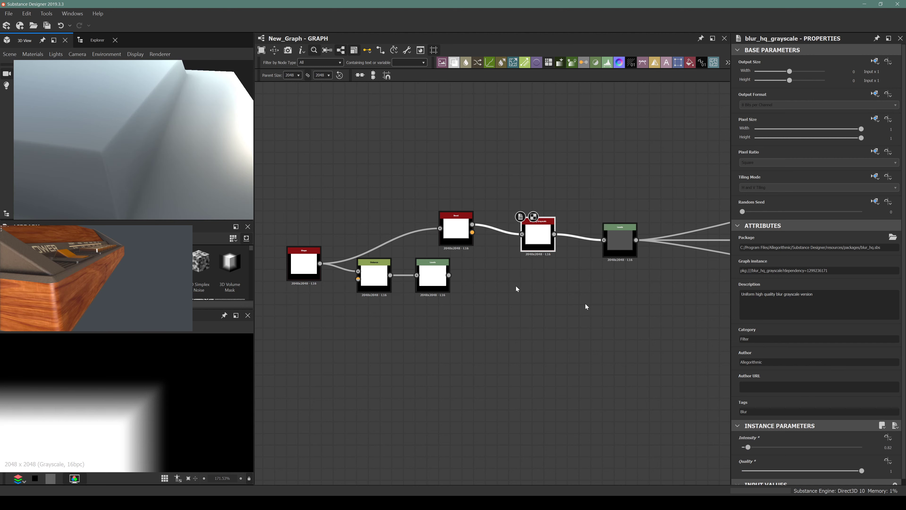
{"action": "left_click_drag", "start_coordinate": [748, 447], "coordinate": [762, 448]}
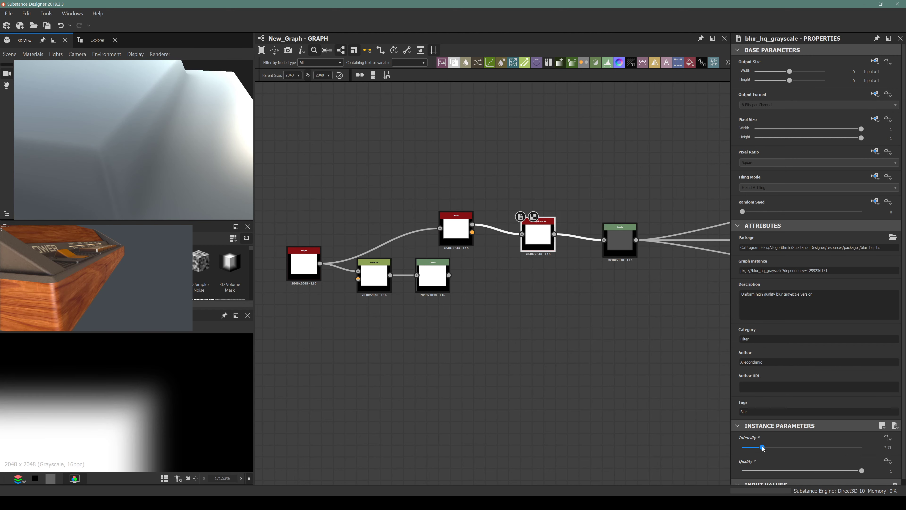
{"action": "scroll", "coordinate": [154, 411], "scroll_direction": "down", "scroll_amount": 5}
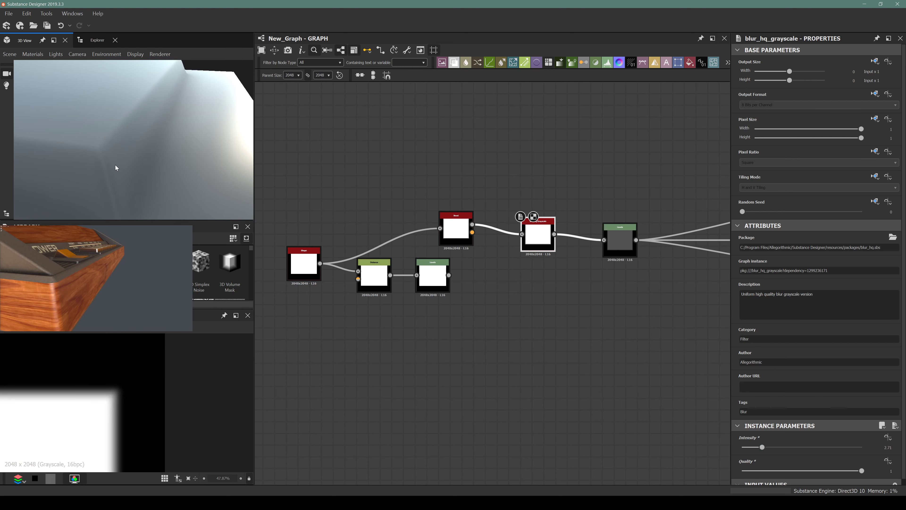
{"action": "mouse_move", "coordinate": [116, 167]}
{"action": "left_mouse_down"}
{"action": "mouse_move", "coordinate": [130, 132]}
{"action": "mouse_move", "coordinate": [122, 151]}
{"action": "mouse_move", "coordinate": [107, 138]}
{"action": "mouse_move", "coordinate": [69, 149]}
{"action": "mouse_move", "coordinate": [101, 160]}
{"action": "left_mouse_up"}
Delete the unused Distance and Levels nodes, and move the Bevel and Blur HQ Grayscale nodes closer to Shape
{"action": "left_click_drag", "start_coordinate": [446, 321], "coordinate": [357, 278]}
{"action": "key", "text": "Delete"}
{"action": "left_click_drag", "start_coordinate": [461, 224], "coordinate": [390, 232]}
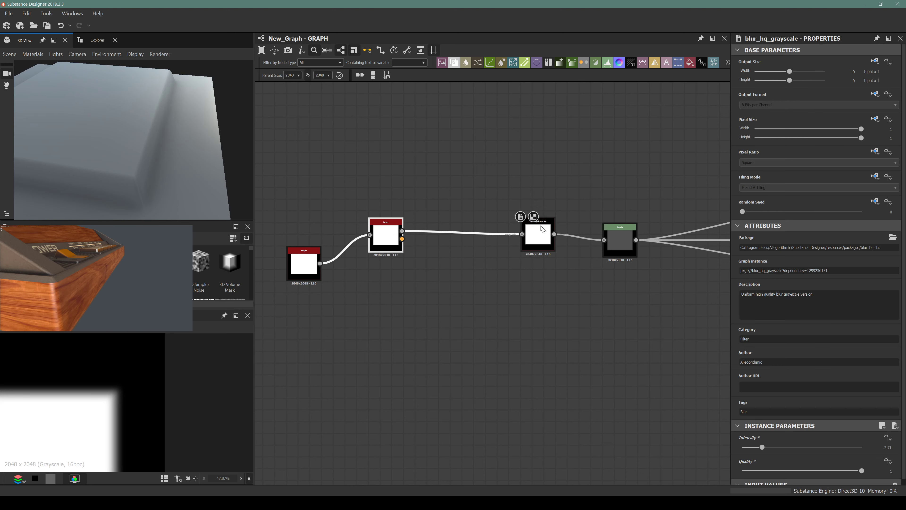
{"action": "left_click_drag", "start_coordinate": [544, 236], "coordinate": [474, 231]}
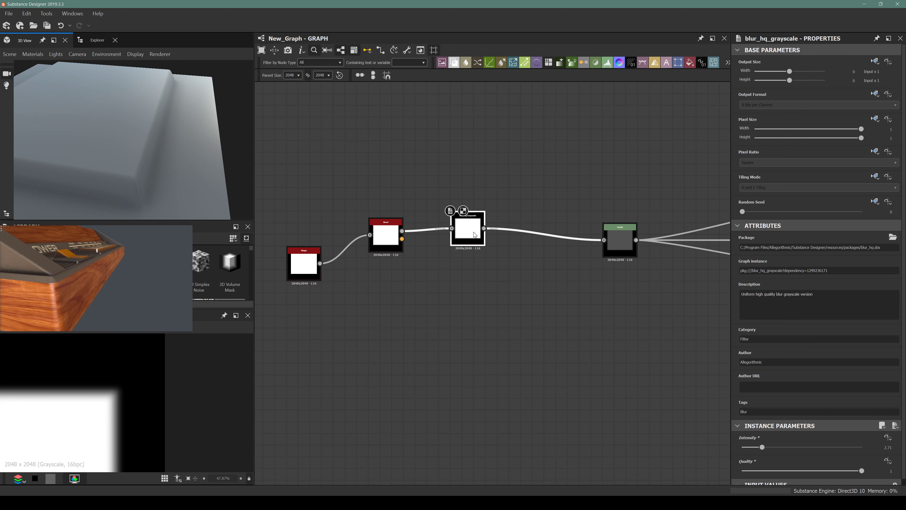
Insert a Levels node directly after the Blur HQ Grayscale node and inspect the blurred corner in 3D
{"action": "key", "text": "space"}
{"action": "type", "text": "levels"}
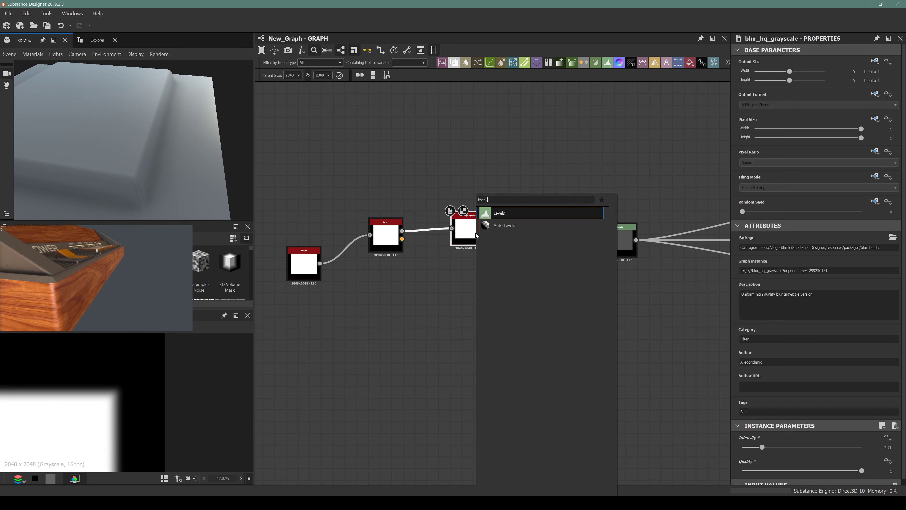
{"action": "key", "text": "Return"}
{"action": "mouse_move", "coordinate": [820, 262]}
{"action": "left_mouse_down"}
{"action": "mouse_move", "coordinate": [783, 261]}
{"action": "mouse_move", "coordinate": [845, 256]}
{"action": "mouse_move", "coordinate": [819, 261]}
{"action": "left_mouse_up"}
{"action": "left_click_drag", "start_coordinate": [142, 157], "coordinate": [162, 142]}
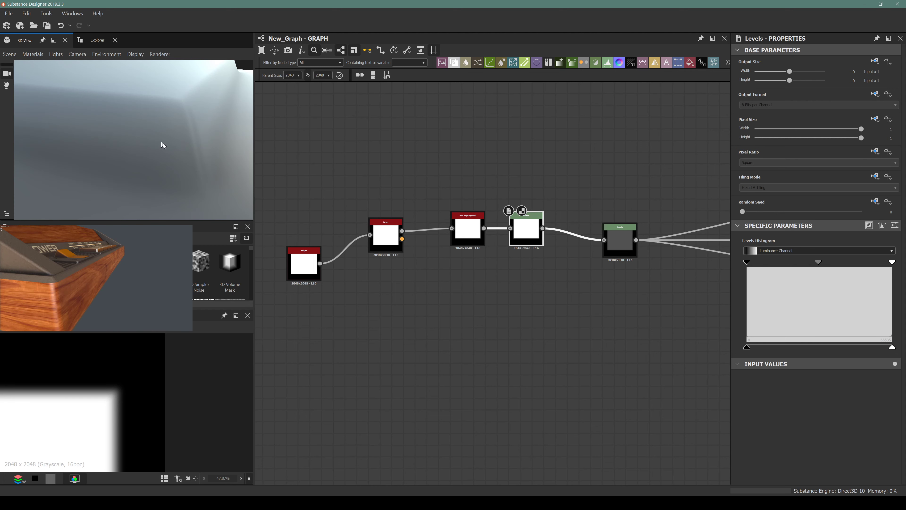
Darken the new Levels node's midtones and raise its input black point to about a third of the range, checking the edge in 3D
{"action": "scroll", "coordinate": [163, 144], "scroll_direction": "down", "scroll_amount": 5}
{"action": "left_click_drag", "start_coordinate": [816, 263], "coordinate": [839, 262]}
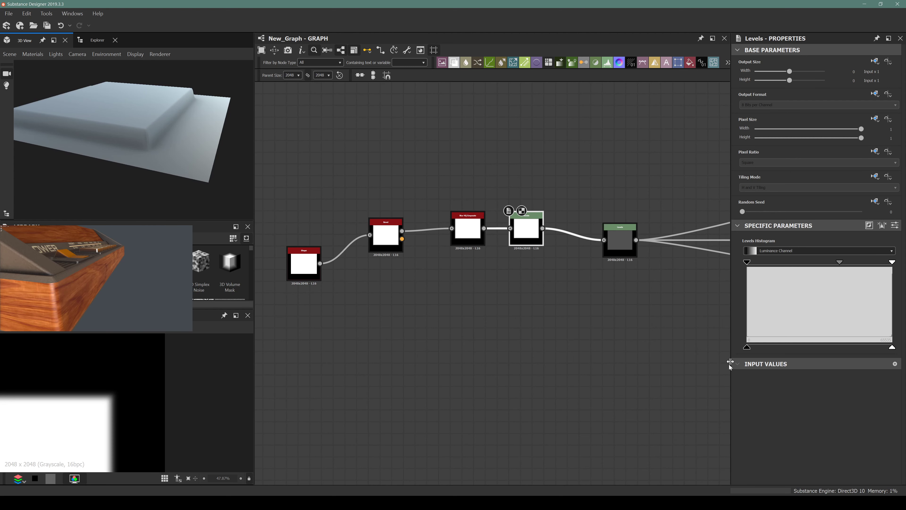
{"action": "left_click_drag", "start_coordinate": [747, 262], "coordinate": [829, 259]}
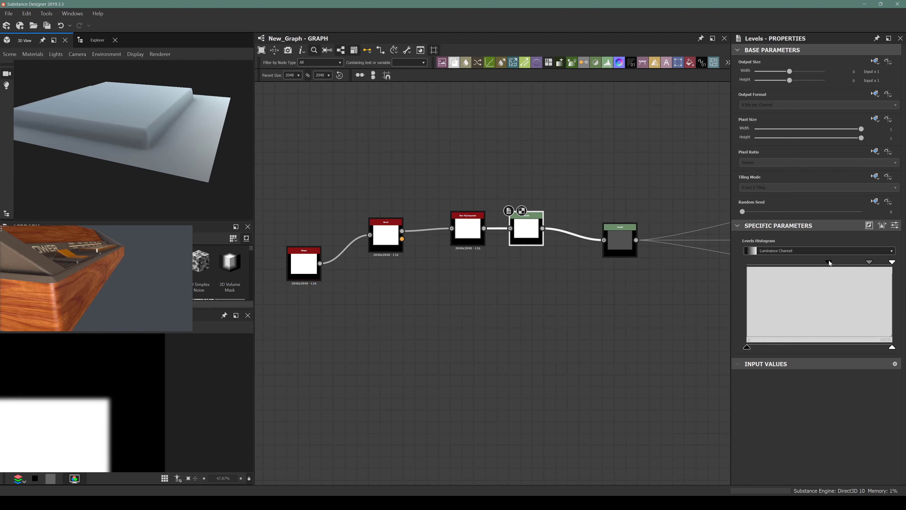
{"action": "scroll", "coordinate": [163, 135], "scroll_direction": "up", "scroll_amount": 3}
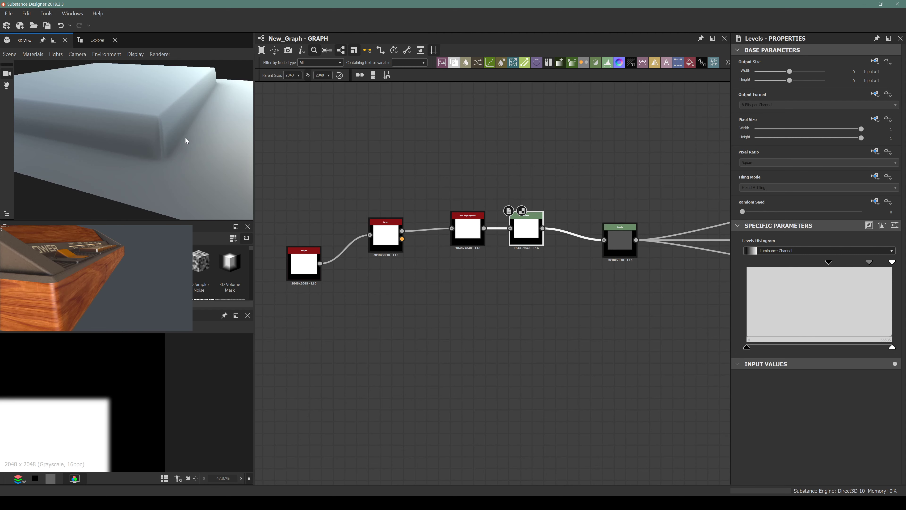
{"action": "scroll", "coordinate": [185, 137], "scroll_direction": "up", "scroll_amount": 3}
{"action": "middle_click_drag", "start_coordinate": [185, 137], "coordinate": [156, 141]}
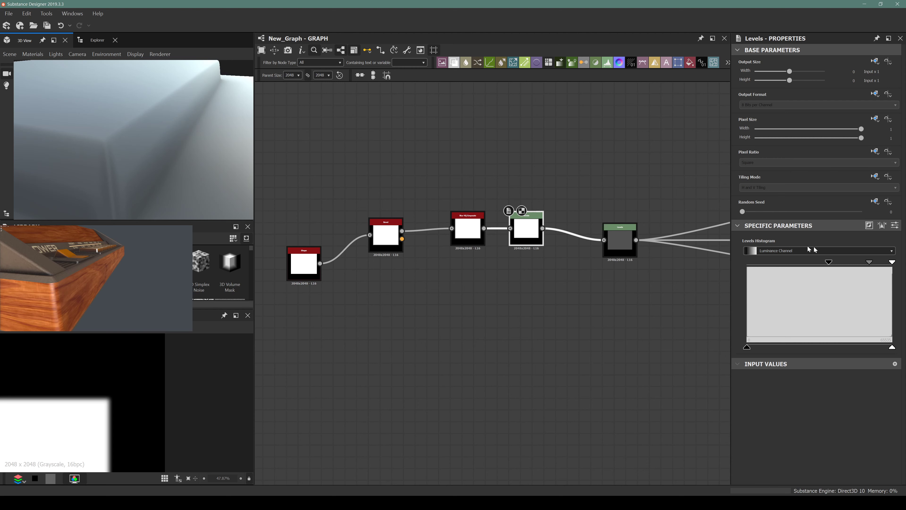
{"action": "left_click_drag", "start_coordinate": [871, 263], "coordinate": [796, 272]}
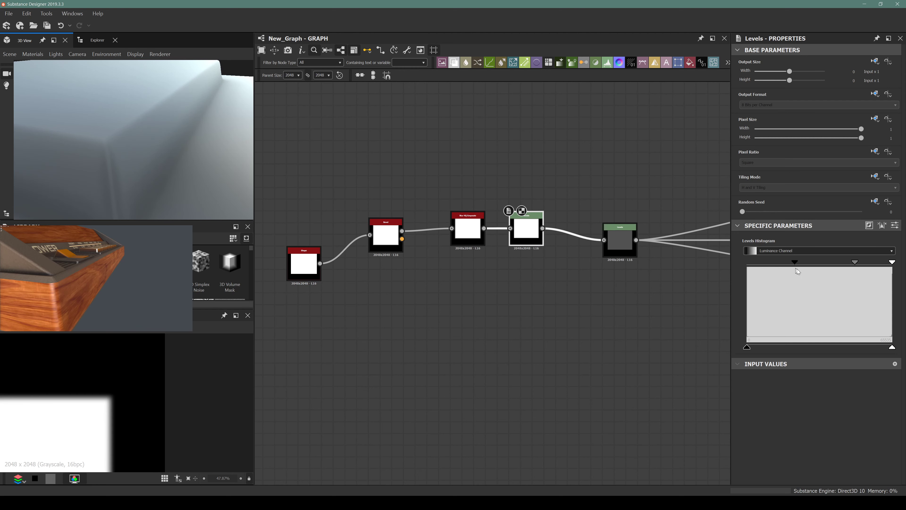
{"action": "left_click_drag", "start_coordinate": [107, 116], "coordinate": [216, 173]}
{"action": "scroll", "coordinate": [495, 294], "scroll_direction": "down", "scroll_amount": 3}
Line up the two Levels nodes in a row after Blur HQ Grayscale, with wider spacing between them
{"action": "left_click_drag", "start_coordinate": [311, 208], "coordinate": [496, 314]}
{"action": "scroll", "coordinate": [496, 314], "scroll_direction": "down", "scroll_amount": 4}
{"action": "left_click_drag", "start_coordinate": [378, 238], "coordinate": [355, 259]}
{"action": "scroll", "coordinate": [335, 294], "scroll_direction": "up", "scroll_amount": 6}
{"action": "left_click", "coordinate": [357, 266]}
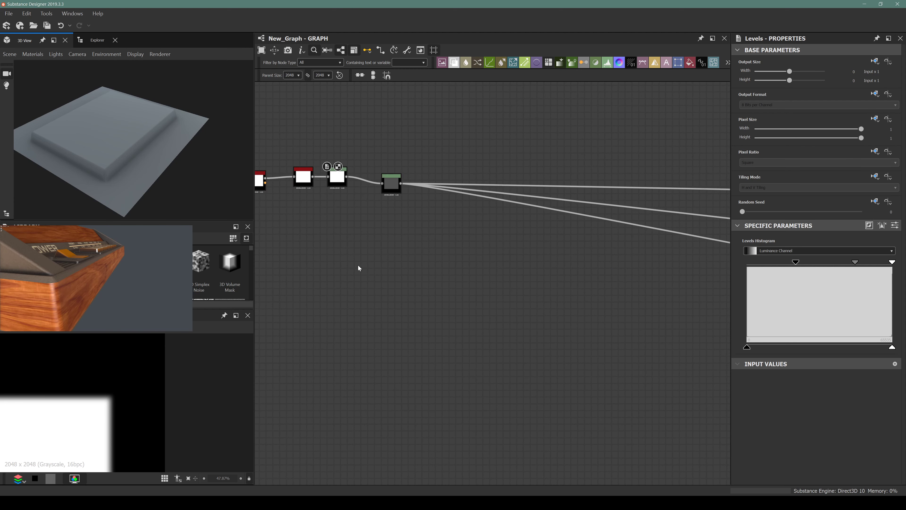
{"action": "left_click_drag", "start_coordinate": [390, 185], "coordinate": [417, 178]}
{"action": "scroll", "coordinate": [358, 197], "scroll_direction": "up", "scroll_amount": 5}
{"action": "middle_click_drag", "start_coordinate": [332, 194], "coordinate": [396, 236]}
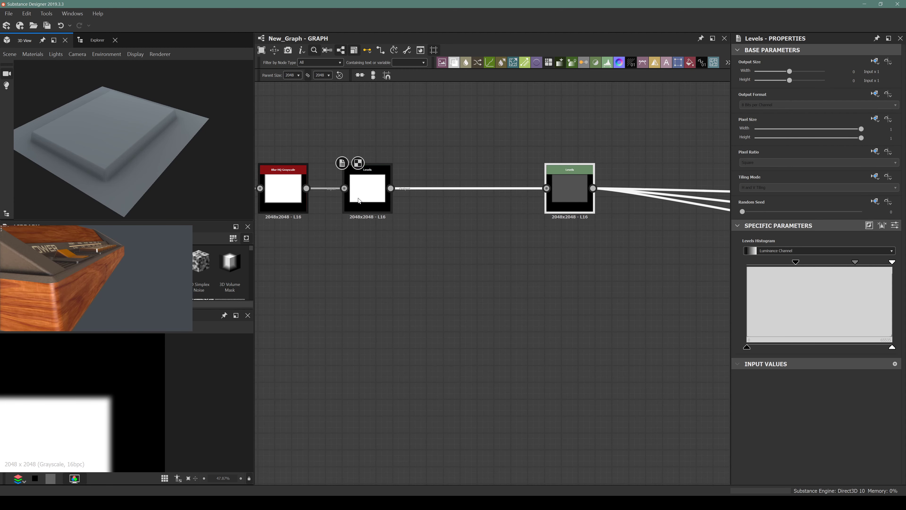
{"action": "left_click", "coordinate": [360, 197]}
{"action": "scroll", "coordinate": [107, 385], "scroll_direction": "down", "scroll_amount": 3}
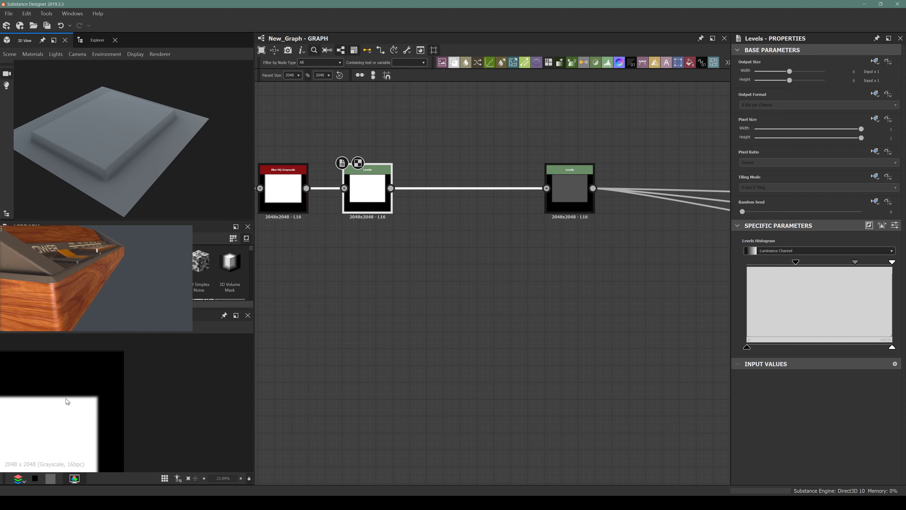
{"action": "left_click_drag", "start_coordinate": [364, 195], "coordinate": [381, 194]}
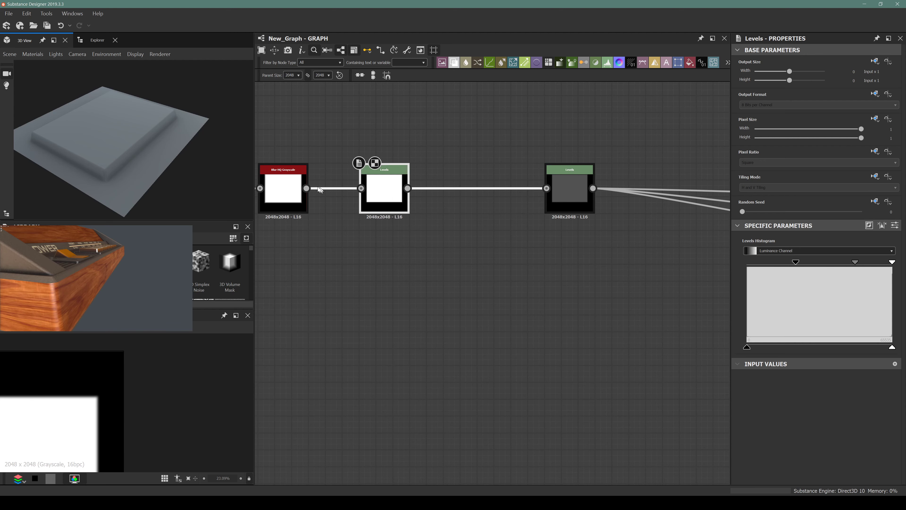
{"action": "middle_click_drag", "start_coordinate": [308, 190], "coordinate": [428, 188]}
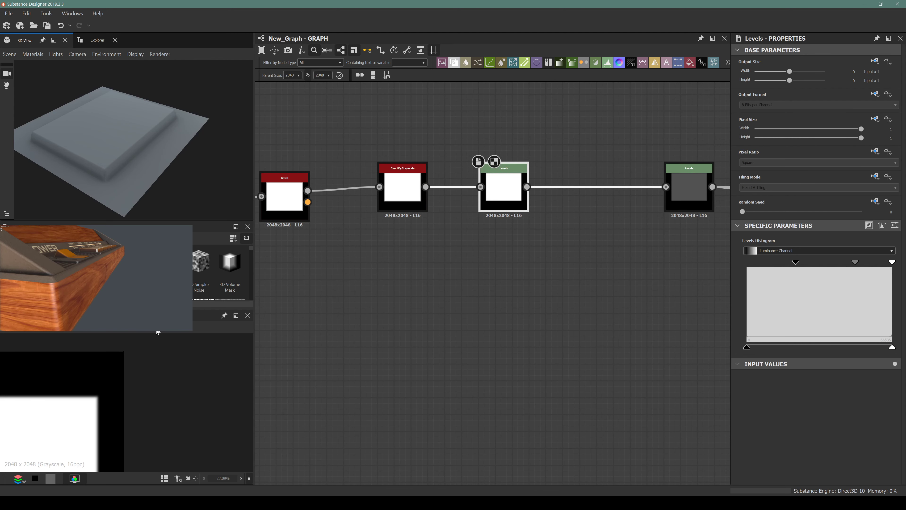
Preview the height-reducing Levels node and the raised shape, and move that node farther along the chain to make room
{"action": "scroll", "coordinate": [111, 381], "scroll_direction": "down", "scroll_amount": 2}
{"action": "double_click", "coordinate": [678, 199]}
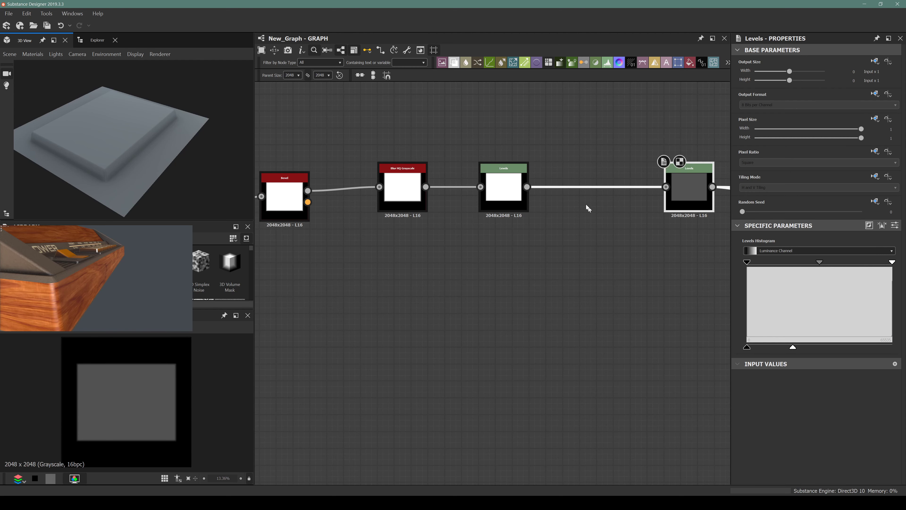
{"action": "left_click_drag", "start_coordinate": [134, 186], "coordinate": [131, 125]}
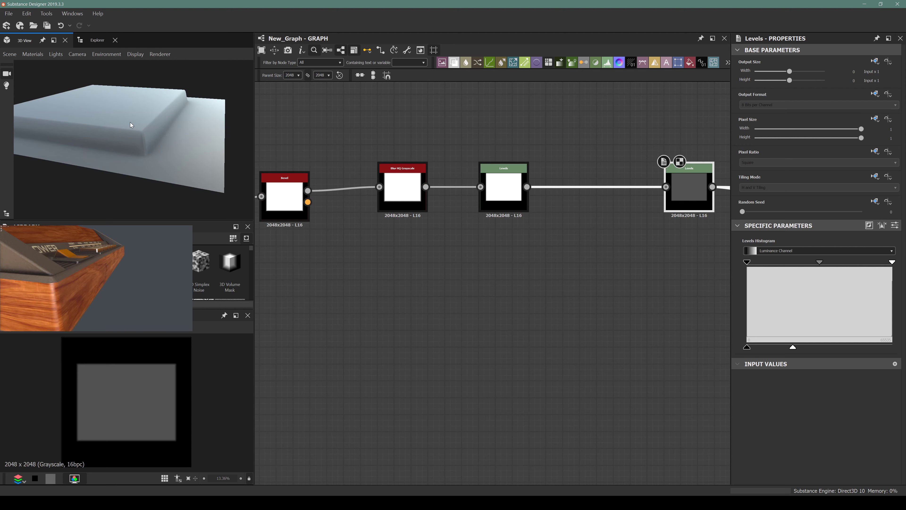
{"action": "middle_click_drag", "start_coordinate": [550, 265], "coordinate": [430, 299]}
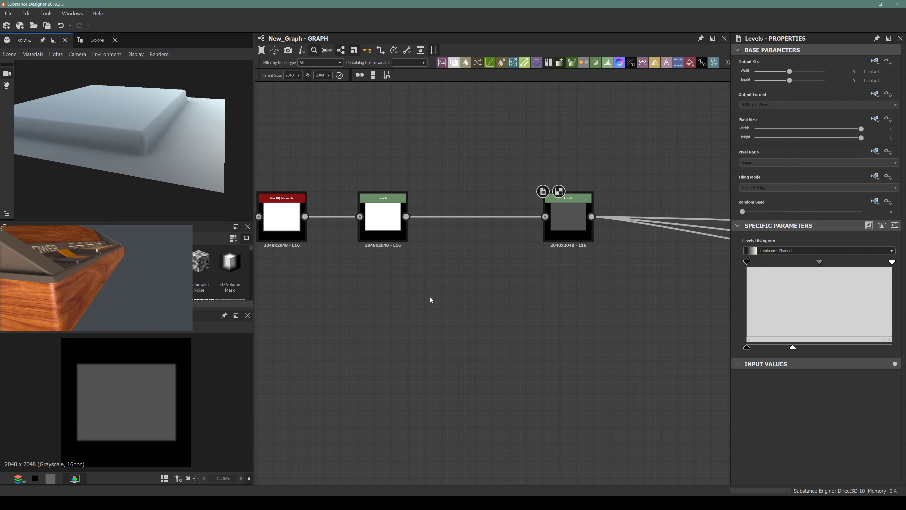
{"action": "left_click_drag", "start_coordinate": [589, 213], "coordinate": [623, 213]}
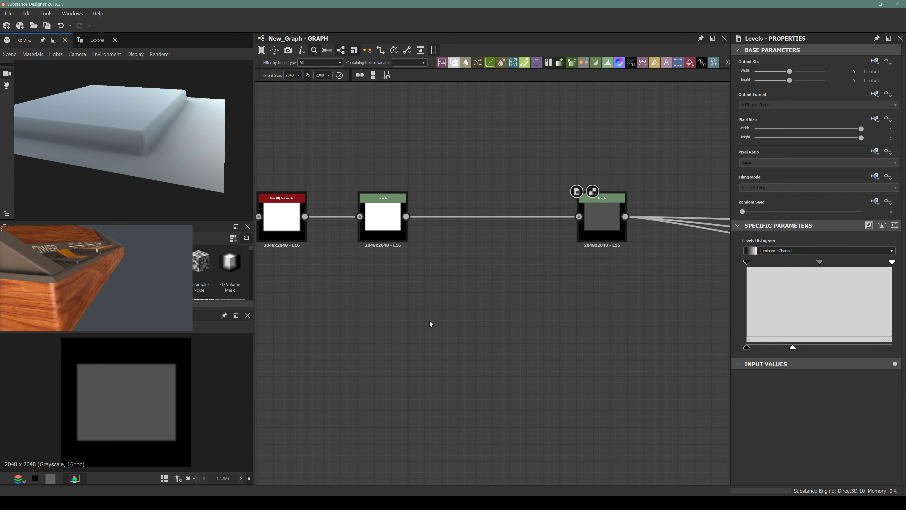
Add a Histogram Select node below the chain and connect the first Levels node's output to its input
{"action": "key", "text": "space"}
{"action": "type", "text": "histog"}
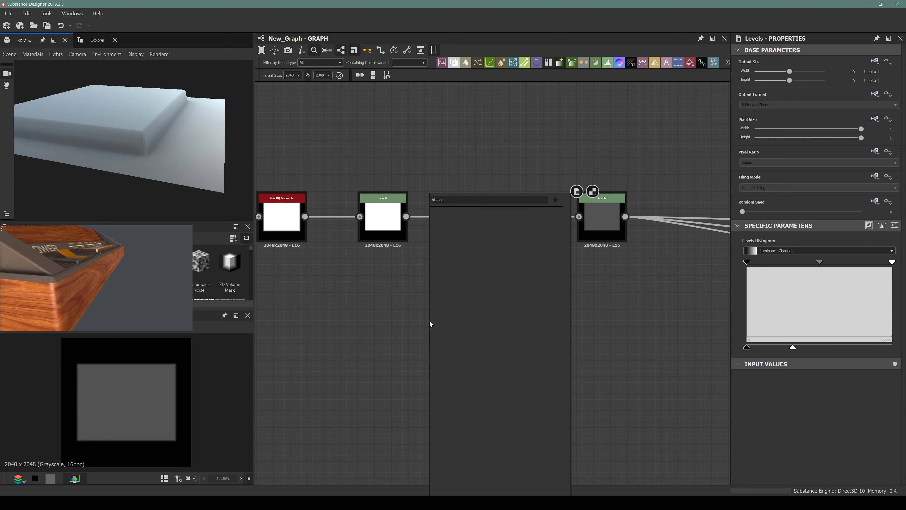
{"action": "key", "text": "BackSpace"}
{"action": "key", "text": "BackSpace"}
{"action": "key", "text": "BackSpace"}
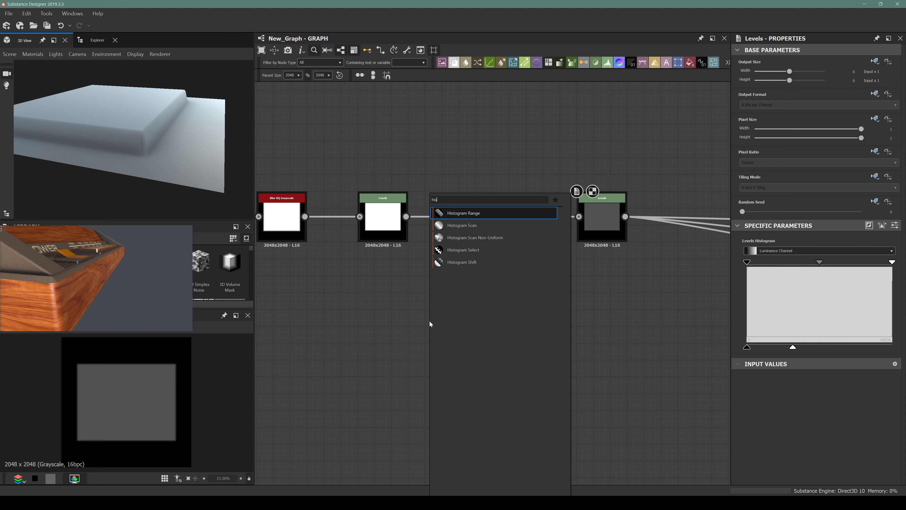
{"action": "left_click", "coordinate": [446, 250]}
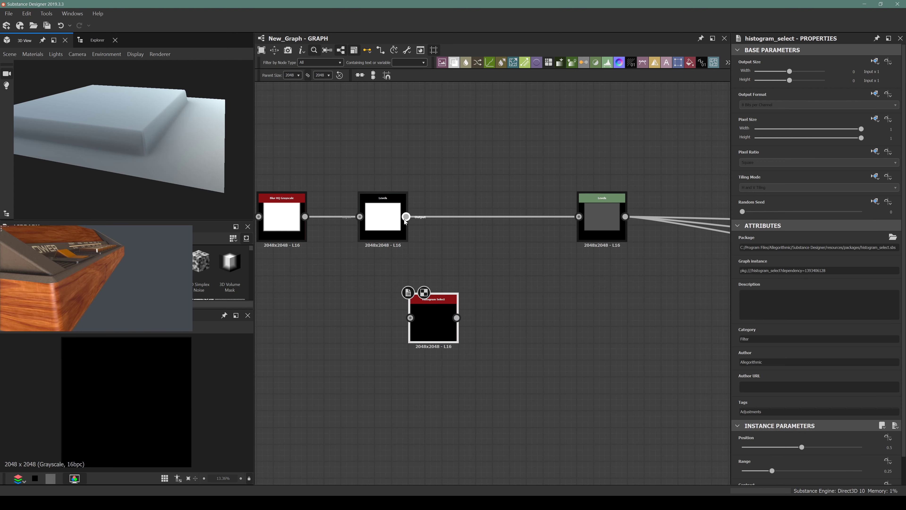
{"action": "left_click_drag", "start_coordinate": [406, 217], "coordinate": [411, 318]}
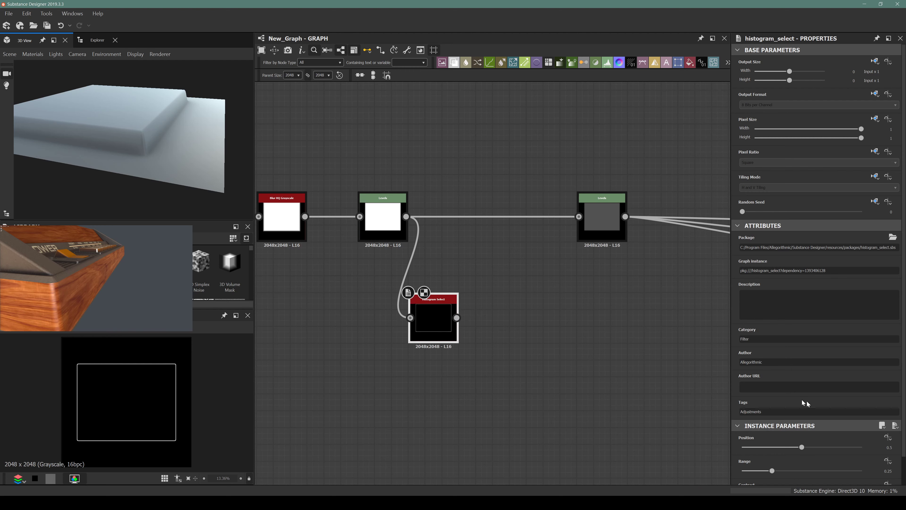
Set the Histogram Select's Position to 1, Range to 0.04 and Contrast to 0.88, and move it farther below the chain
{"action": "left_click_drag", "start_coordinate": [787, 448], "coordinate": [864, 448]}
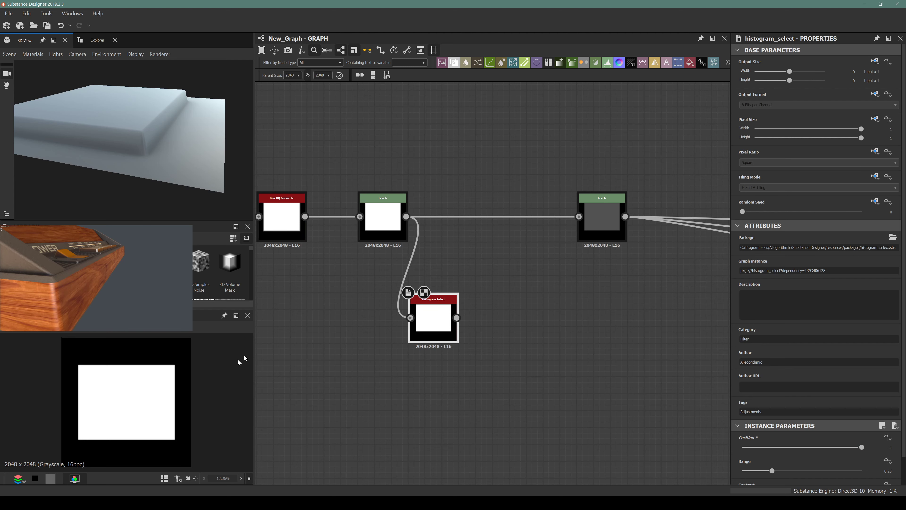
{"action": "scroll", "coordinate": [81, 406], "scroll_direction": "down", "scroll_amount": 2}
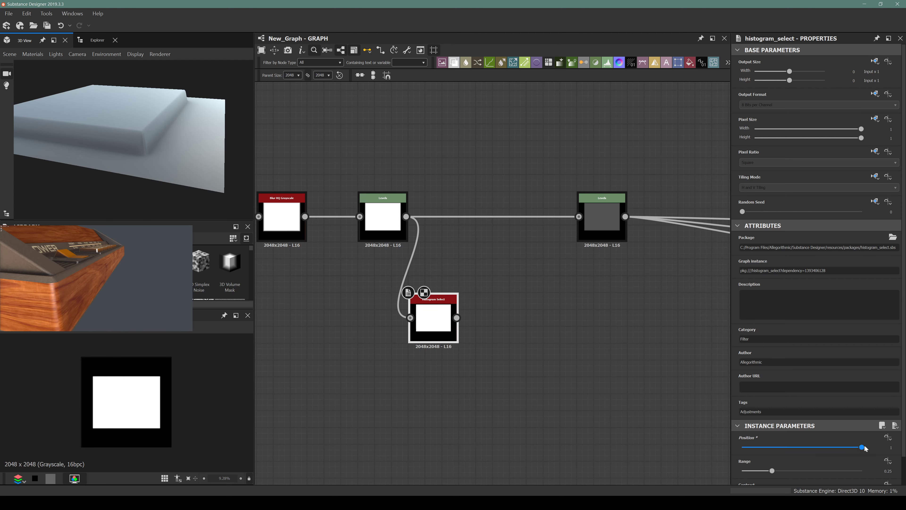
{"action": "scroll", "coordinate": [87, 413], "scroll_direction": "up", "scroll_amount": 3}
{"action": "scroll", "coordinate": [81, 413], "scroll_direction": "down", "scroll_amount": 2}
{"action": "scroll", "coordinate": [82, 387], "scroll_direction": "up", "scroll_amount": 2}
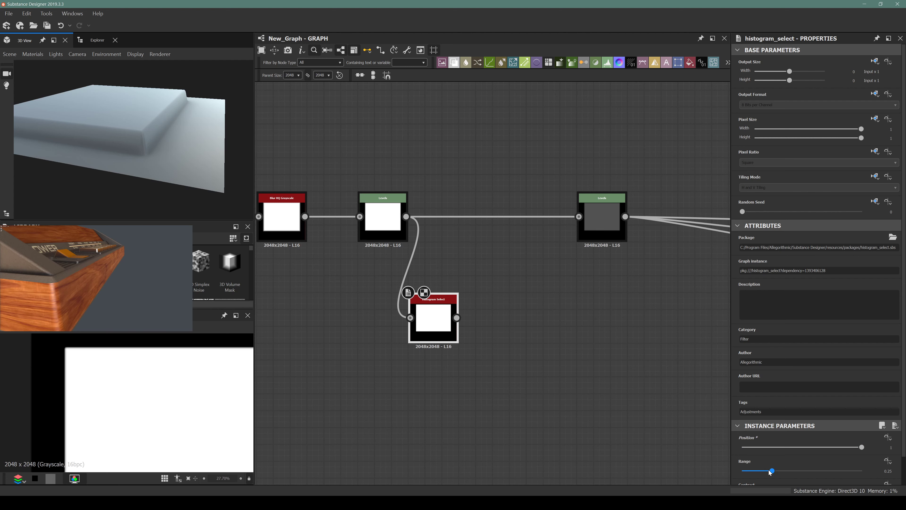
{"action": "left_click_drag", "start_coordinate": [770, 472], "coordinate": [847, 464]}
{"action": "scroll", "coordinate": [755, 459], "scroll_direction": "down", "scroll_amount": 1}
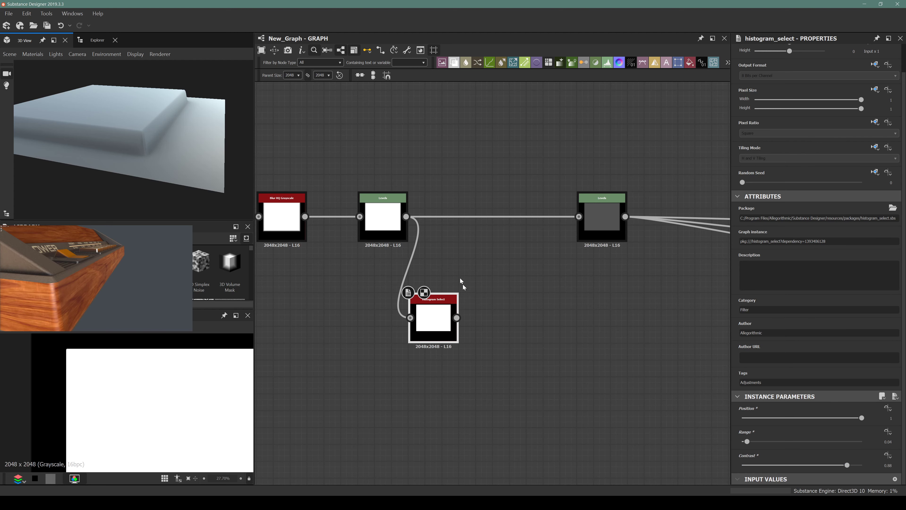
{"action": "middle_click_drag", "start_coordinate": [433, 321], "coordinate": [417, 348]}
{"action": "left_click_drag", "start_coordinate": [408, 339], "coordinate": [428, 361]}
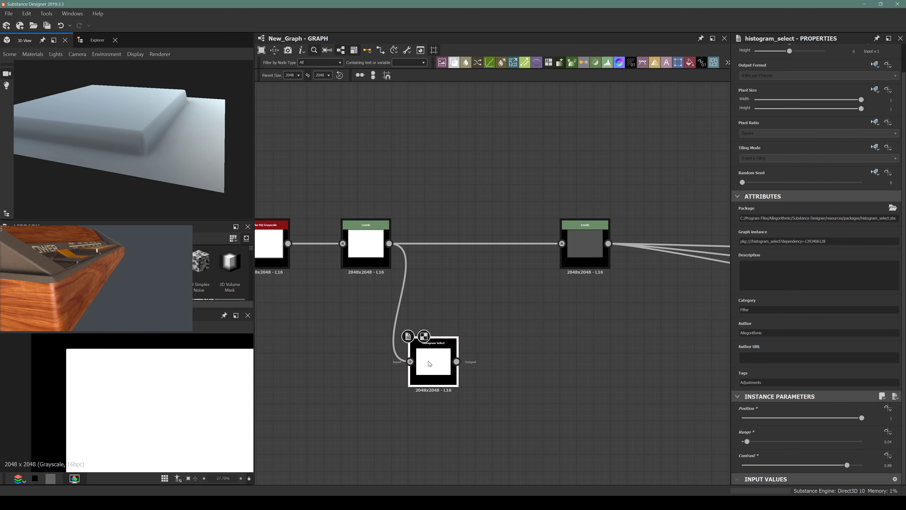
Move the height-reducing Levels node closer to the first Levels node and inspect the Histogram Select mask and the raised shape
{"action": "left_click_drag", "start_coordinate": [579, 256], "coordinate": [494, 256]}
{"action": "left_click", "coordinate": [438, 363]}
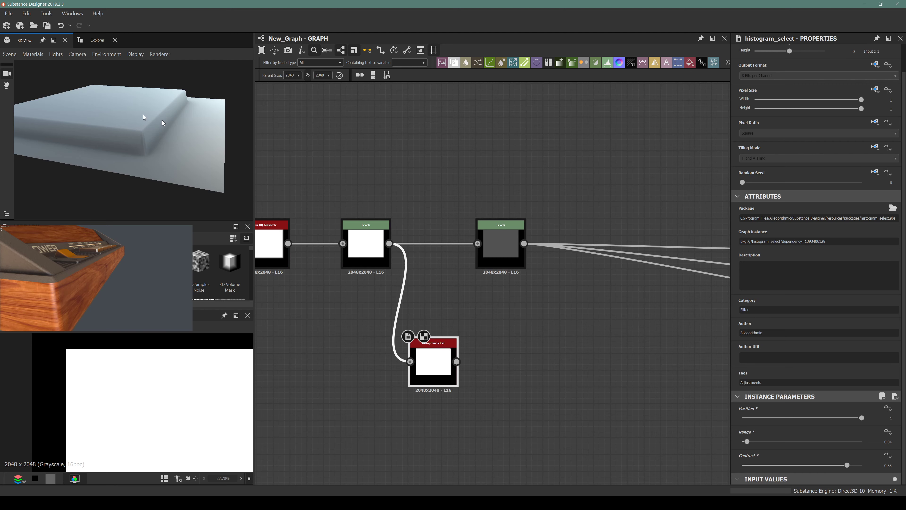
{"action": "scroll", "coordinate": [111, 362], "scroll_direction": "down", "scroll_amount": 3}
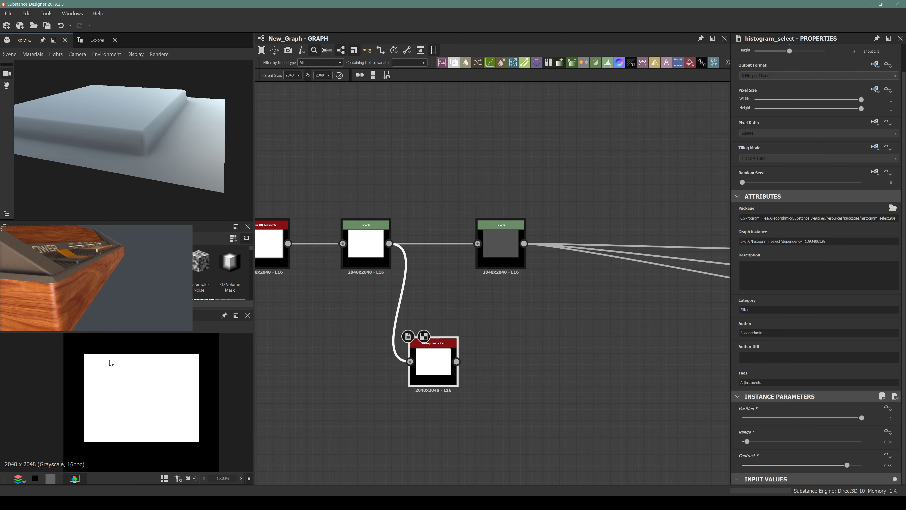
{"action": "middle_click_drag", "start_coordinate": [503, 303], "coordinate": [464, 326]}
{"action": "left_click", "coordinate": [533, 190]}
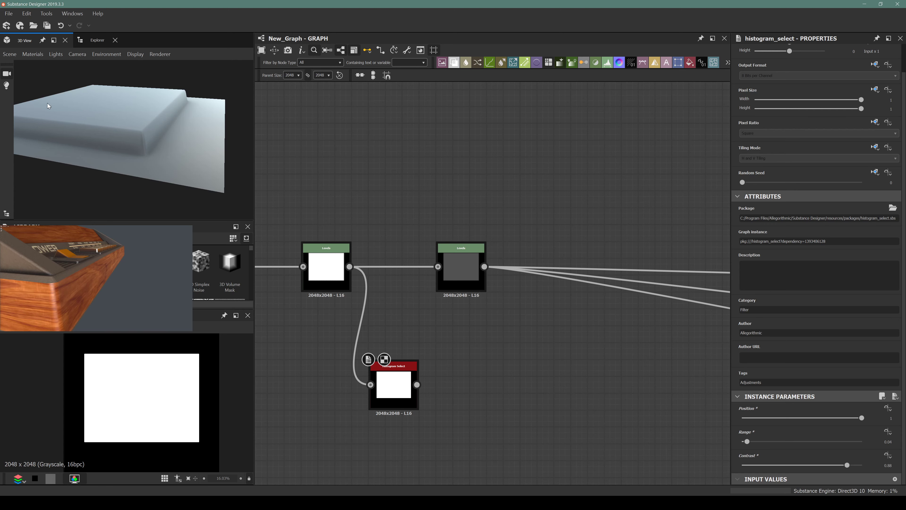
{"action": "scroll", "coordinate": [121, 137], "scroll_direction": "up", "scroll_amount": 3}
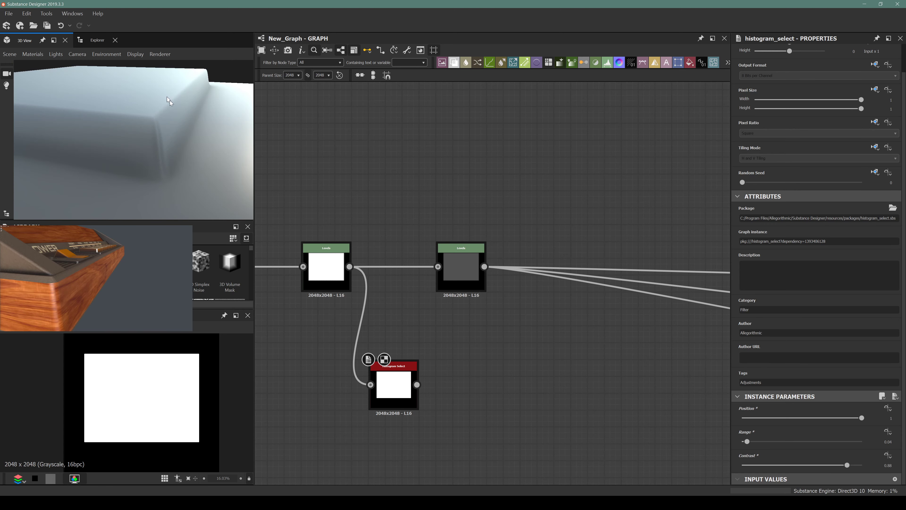
Add a Bevel node above the chain and connect the Histogram Select's output to its input
{"action": "middle_click_drag", "start_coordinate": [501, 268], "coordinate": [479, 298]}
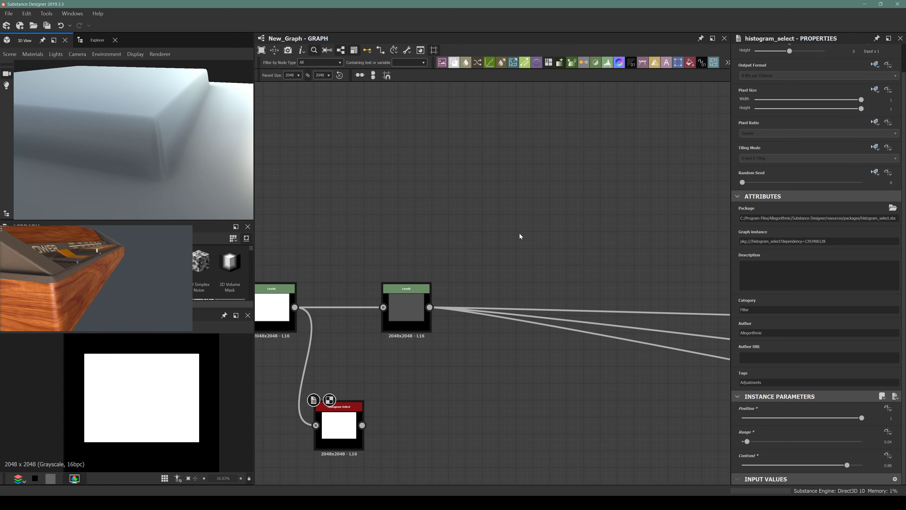
{"action": "key", "text": "space"}
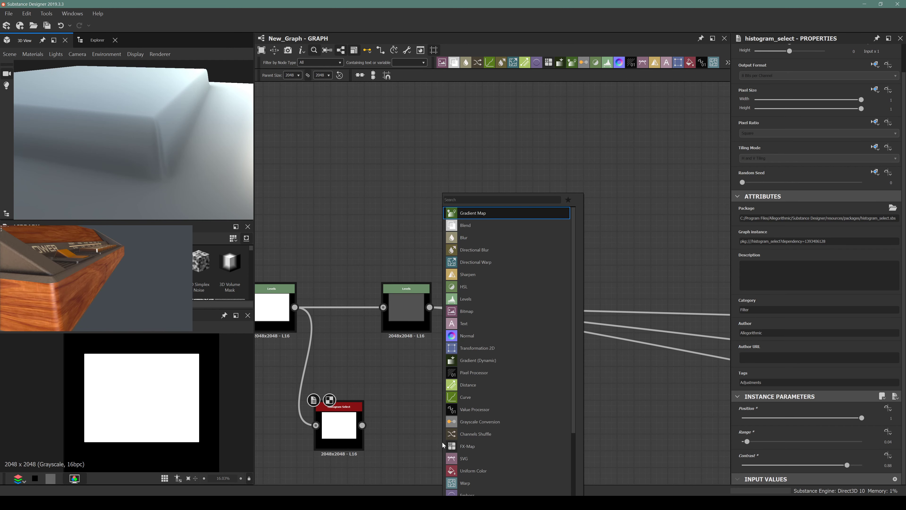
{"action": "type", "text": "bevel"}
{"action": "key", "text": "Return"}
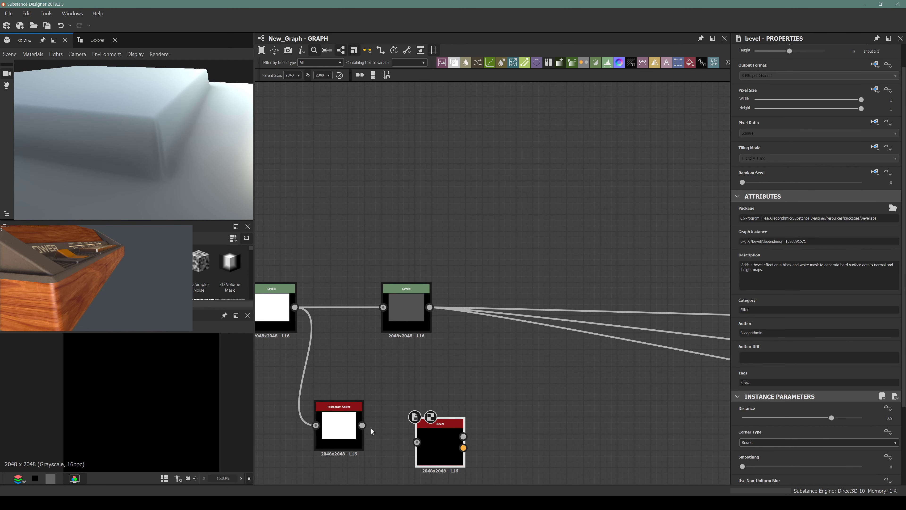
{"action": "left_click_drag", "start_coordinate": [362, 425], "coordinate": [457, 223]}
Set the Bevel's Distance to -0.02, checking the mask's corner up close
{"action": "left_click_drag", "start_coordinate": [831, 418], "coordinate": [798, 419]}
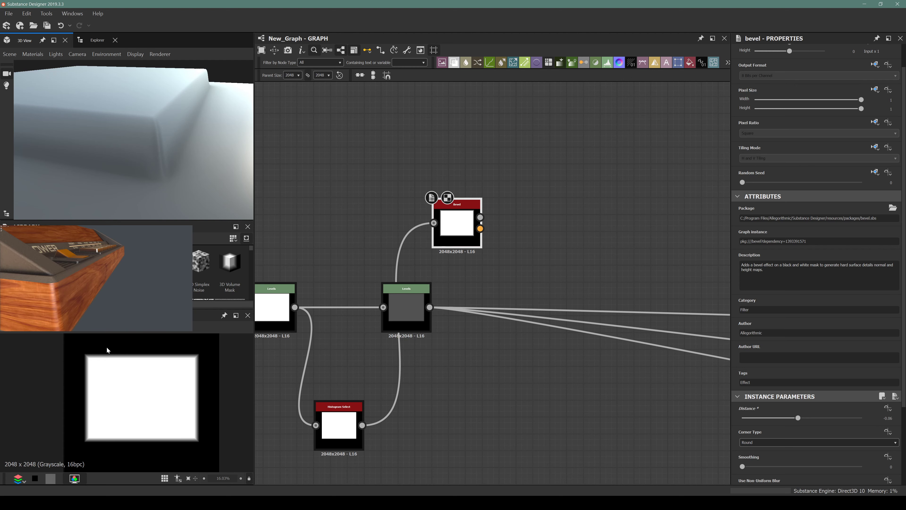
{"action": "scroll", "coordinate": [69, 359], "scroll_direction": "up", "scroll_amount": 5}
{"action": "scroll", "coordinate": [69, 359], "scroll_direction": "up", "scroll_amount": 4}
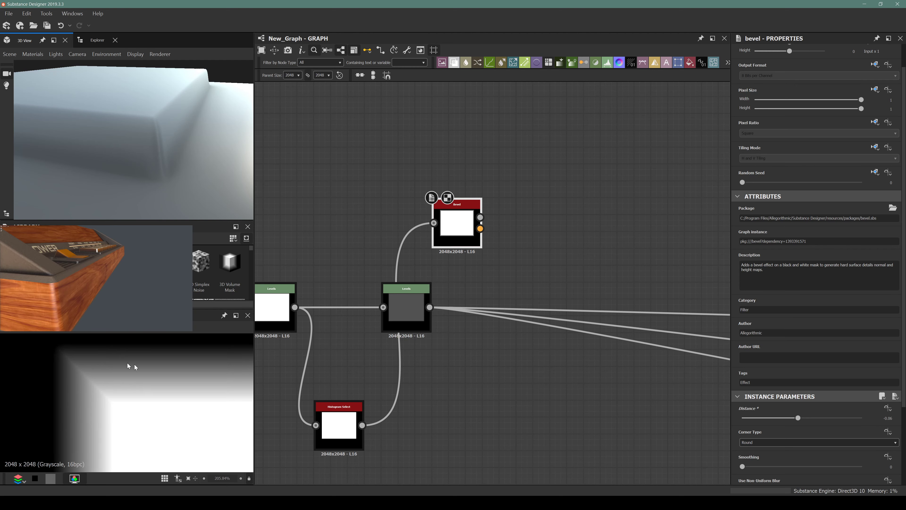
{"action": "left_click_drag", "start_coordinate": [798, 418], "coordinate": [801, 417]}
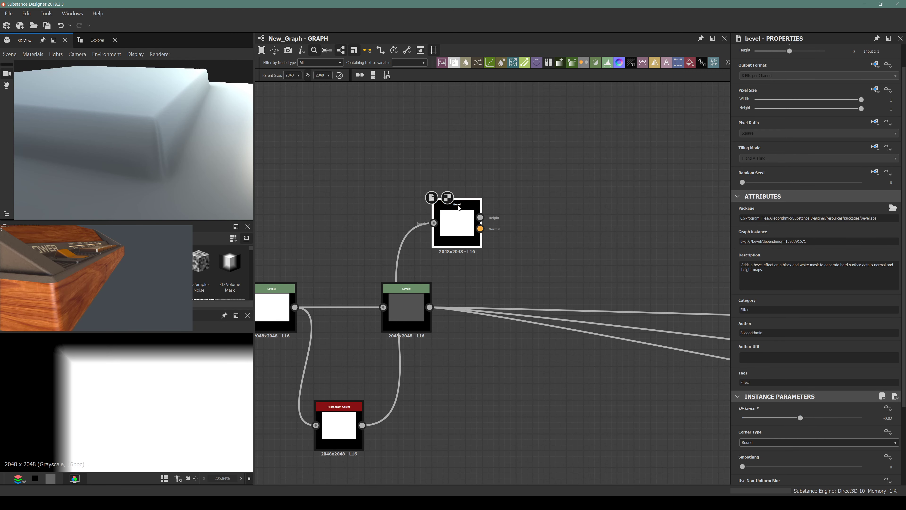
Move the second Levels node farther along, add a Blend node after it, and connect the Bevel's Height output to the Blend's foreground
{"action": "scroll", "coordinate": [442, 238], "scroll_direction": "down", "scroll_amount": 1}
{"action": "left_click_drag", "start_coordinate": [441, 238], "coordinate": [428, 237]}
{"action": "left_click_drag", "start_coordinate": [409, 296], "coordinate": [466, 297]}
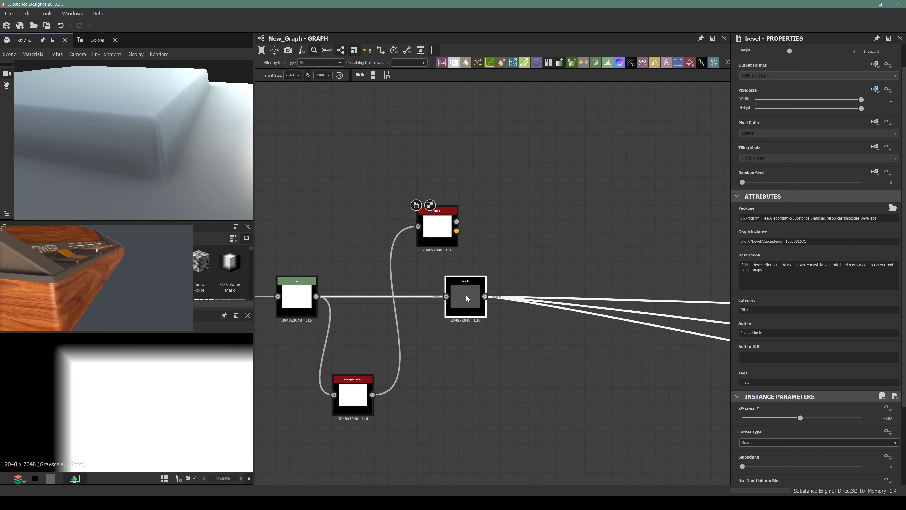
{"action": "key", "text": "space"}
{"action": "type", "text": "blend"}
{"action": "key", "text": "Return"}
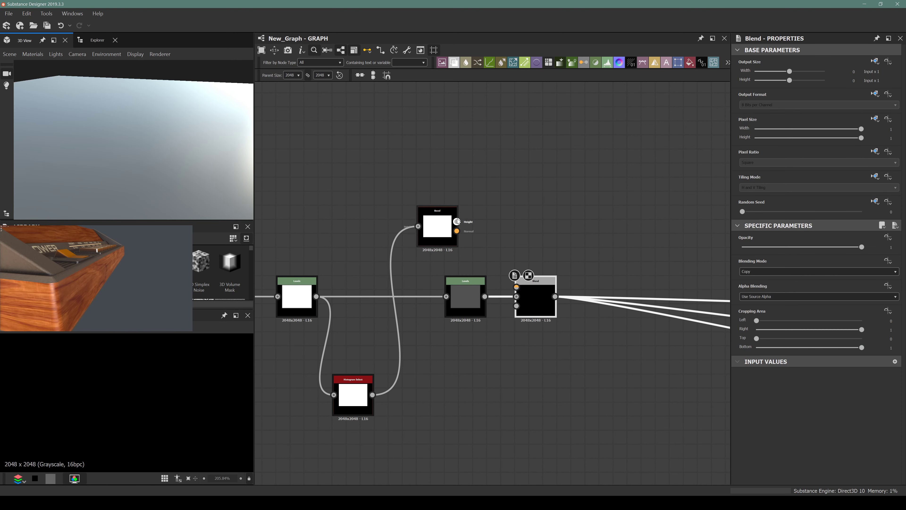
{"action": "left_click_drag", "start_coordinate": [457, 221], "coordinate": [516, 286]}
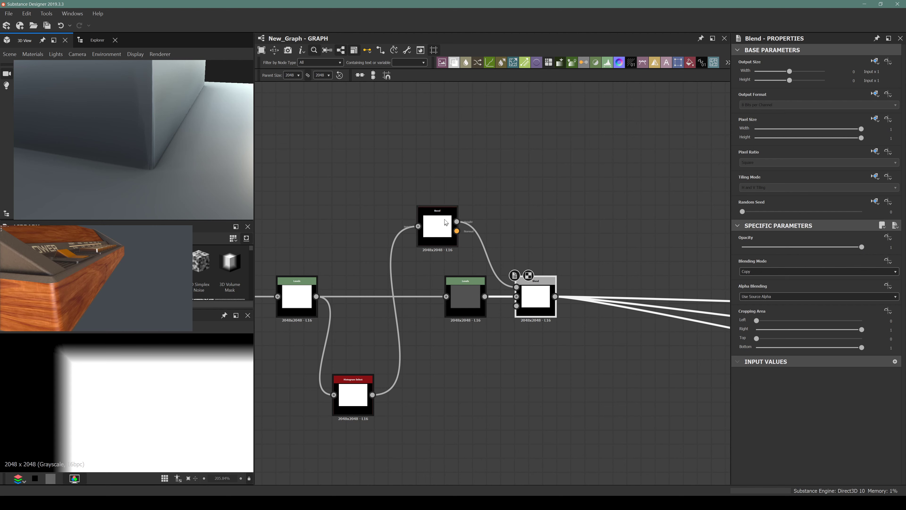
Set the Blend's blending mode to Add (Linear Dodge) and its Opacity to 0.04
{"action": "left_click", "coordinate": [759, 272]}
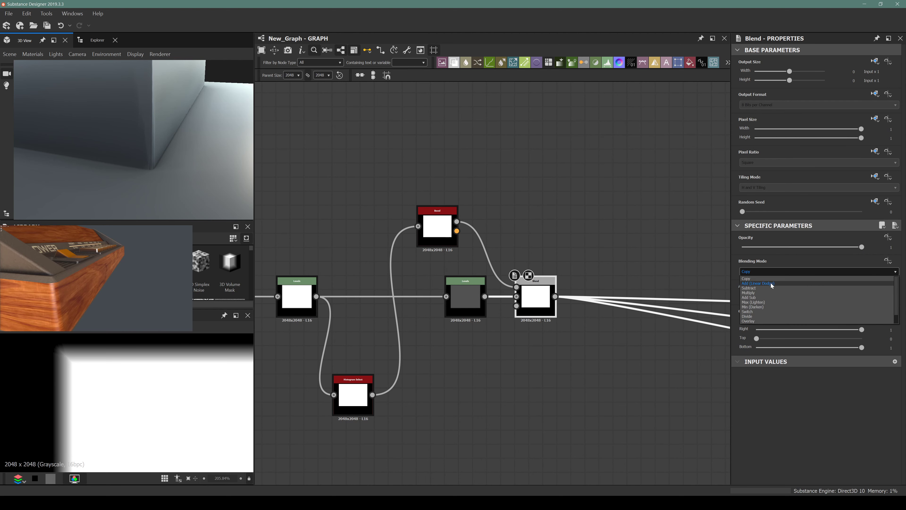
{"action": "left_click", "coordinate": [759, 278]}
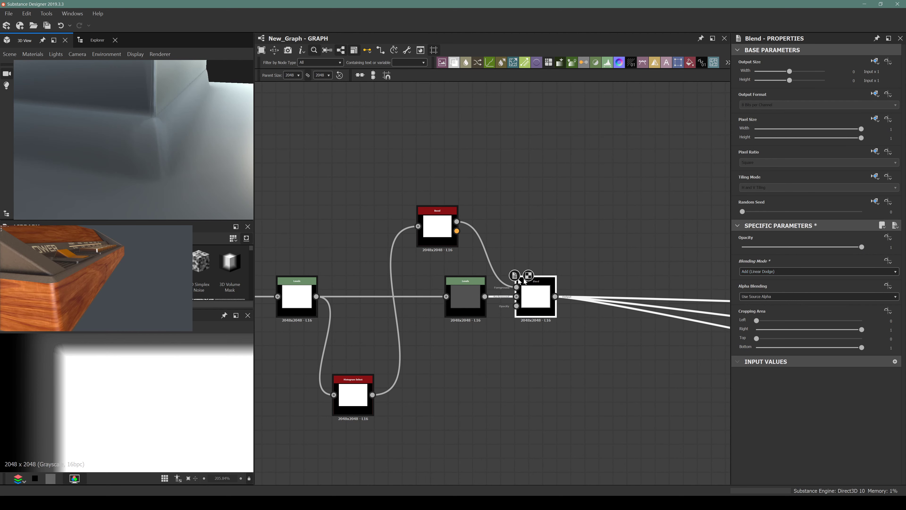
{"action": "scroll", "coordinate": [172, 176], "scroll_direction": "down", "scroll_amount": 6}
{"action": "scroll", "coordinate": [139, 153], "scroll_direction": "up", "scroll_amount": 2}
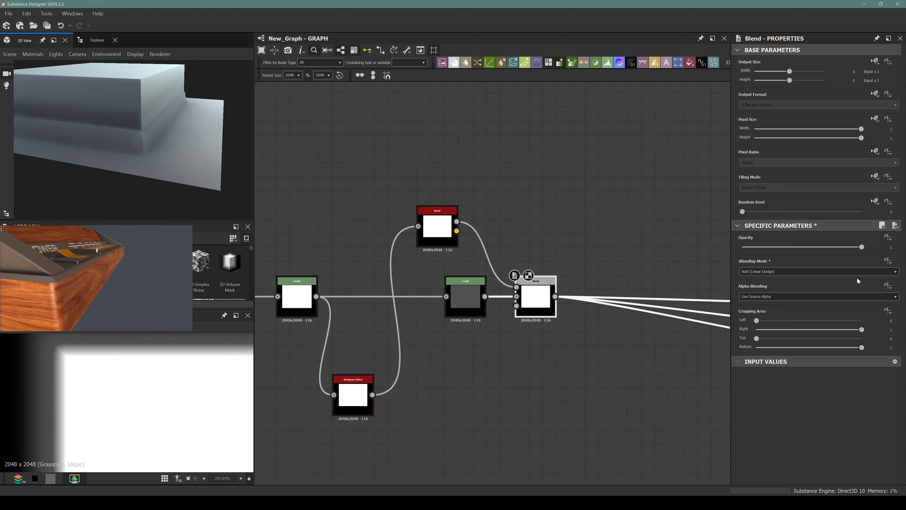
{"action": "left_click_drag", "start_coordinate": [762, 245], "coordinate": [747, 248]}
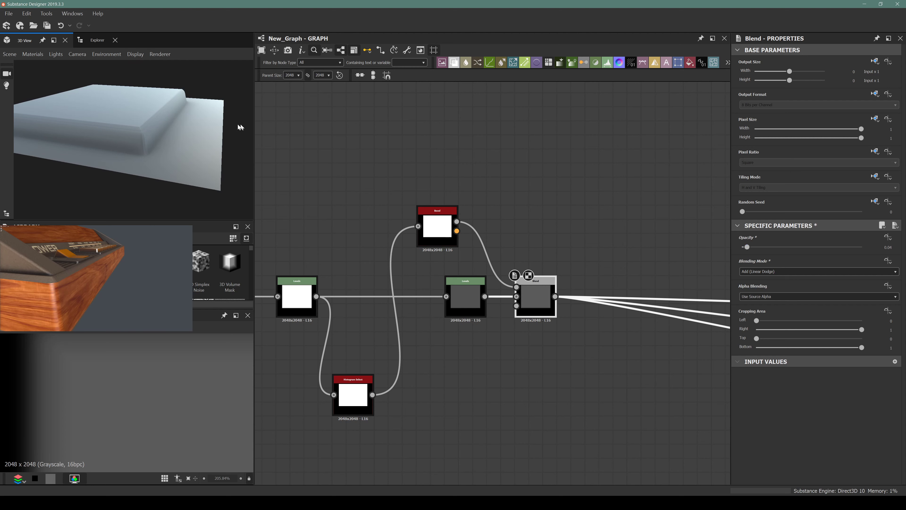
Inspect the raised shape's corner, then align the second Levels node beneath the Bevel node and preview the Bevel
{"action": "scroll", "coordinate": [145, 112], "scroll_direction": "up", "scroll_amount": 5}
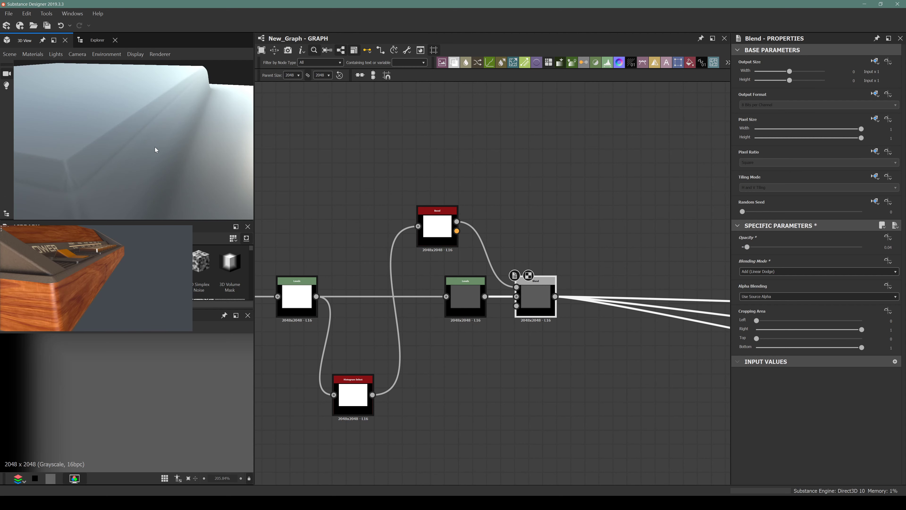
{"action": "middle_click_drag", "start_coordinate": [155, 147], "coordinate": [161, 135]}
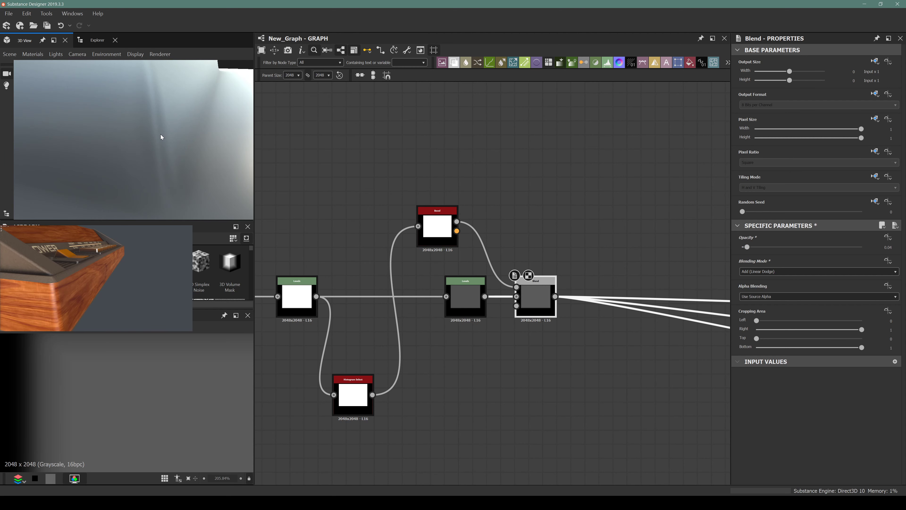
{"action": "left_click_drag", "start_coordinate": [185, 146], "coordinate": [179, 151]}
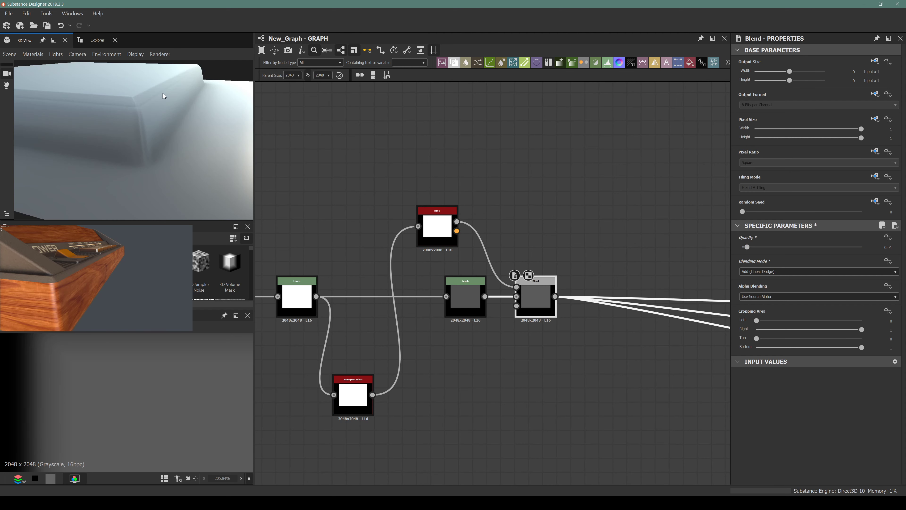
{"action": "left_click_drag", "start_coordinate": [162, 95], "coordinate": [162, 128]}
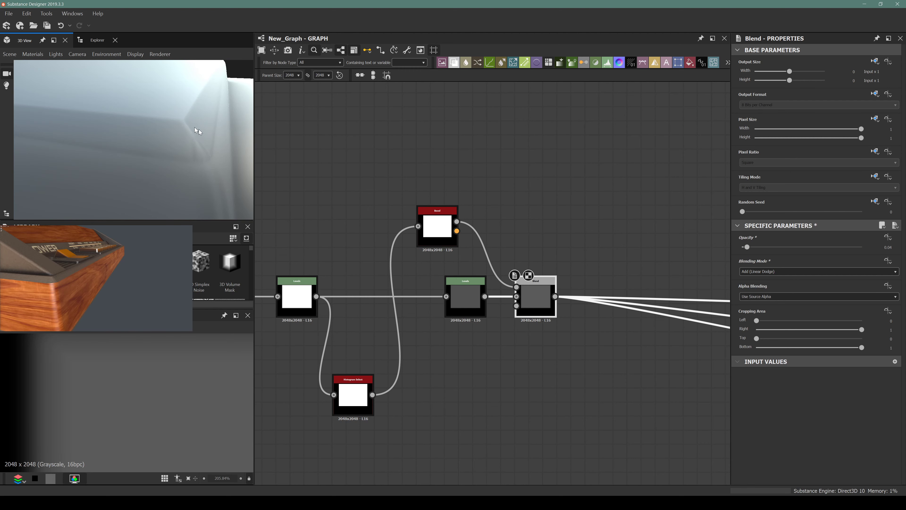
{"action": "left_click_drag", "start_coordinate": [464, 295], "coordinate": [437, 309]}
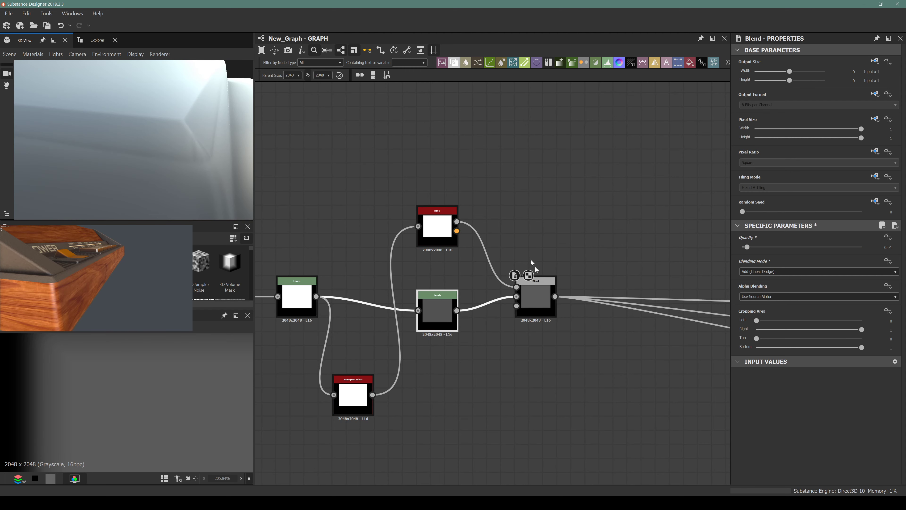
{"action": "double_click", "coordinate": [437, 227]}
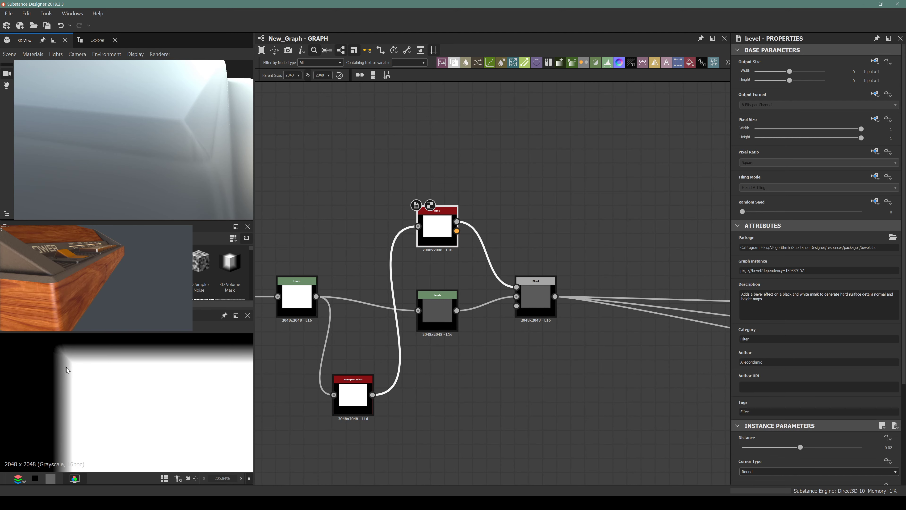
Set the Blend's Opacity to 0.02 and check the softened corner in the 3D preview
{"action": "double_click", "coordinate": [535, 298]}
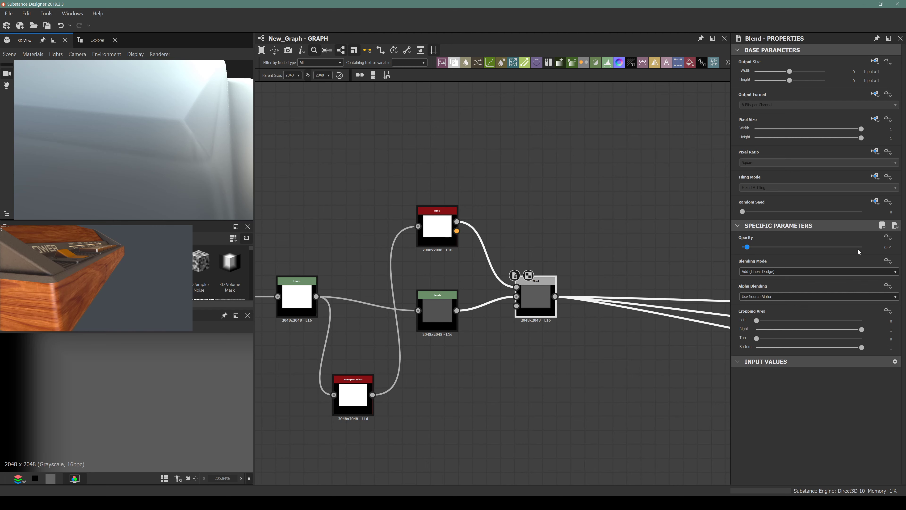
{"action": "double_click", "coordinate": [885, 246]}
{"action": "type", "text": "0.02"}
{"action": "key", "text": "Return"}
{"action": "left_click_drag", "start_coordinate": [189, 132], "coordinate": [170, 122]}
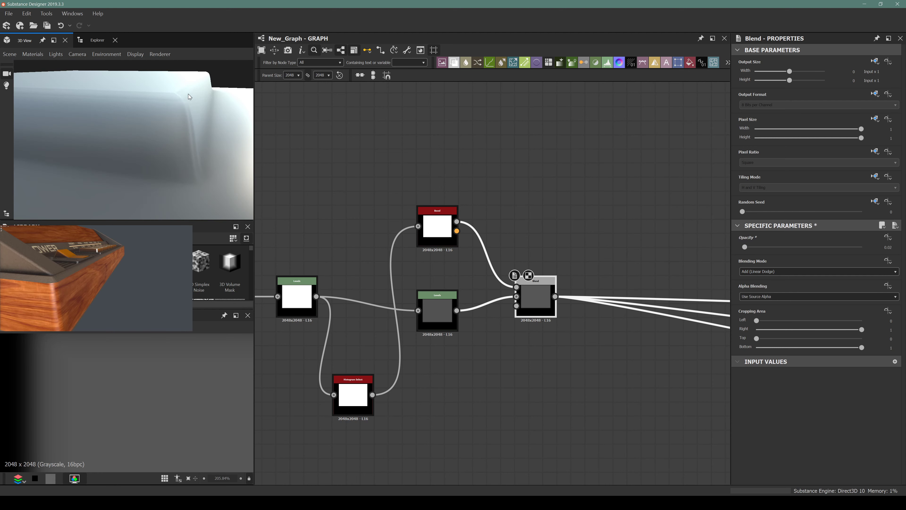
Set the Normal node's Intensity to 5 and inspect the shape's corner in the 3D preview
{"action": "scroll", "coordinate": [514, 166], "scroll_direction": "down", "scroll_amount": 6}
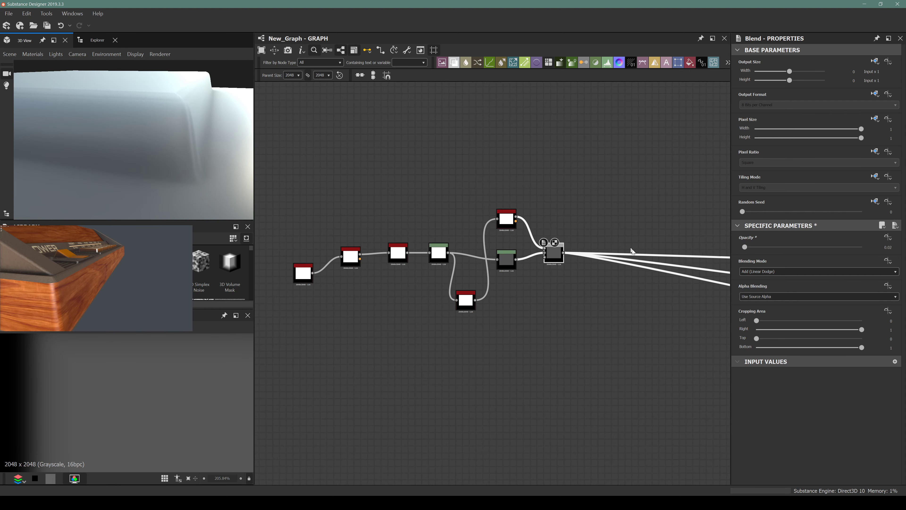
{"action": "scroll", "coordinate": [591, 303], "scroll_direction": "up", "scroll_amount": 8}
{"action": "scroll", "coordinate": [563, 312], "scroll_direction": "up", "scroll_amount": 5}
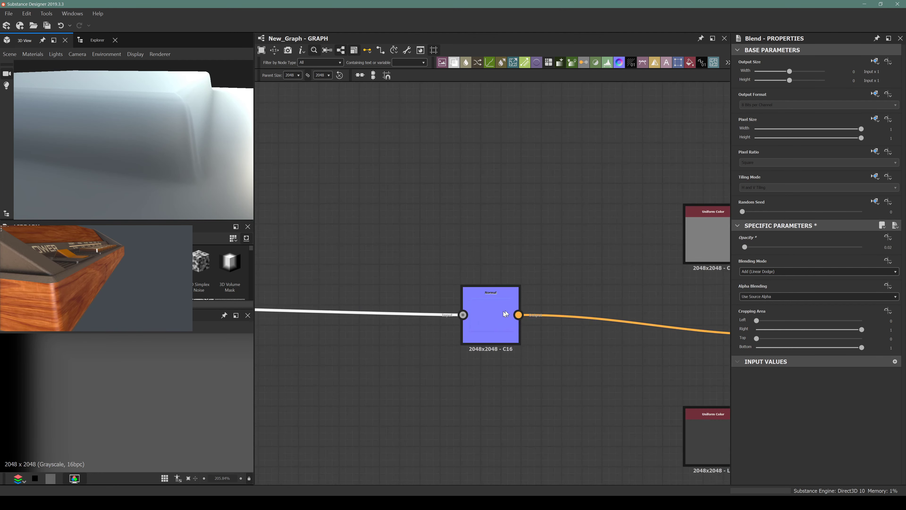
{"action": "double_click", "coordinate": [490, 316]}
{"action": "left_click_drag", "start_coordinate": [782, 247], "coordinate": [886, 254]}
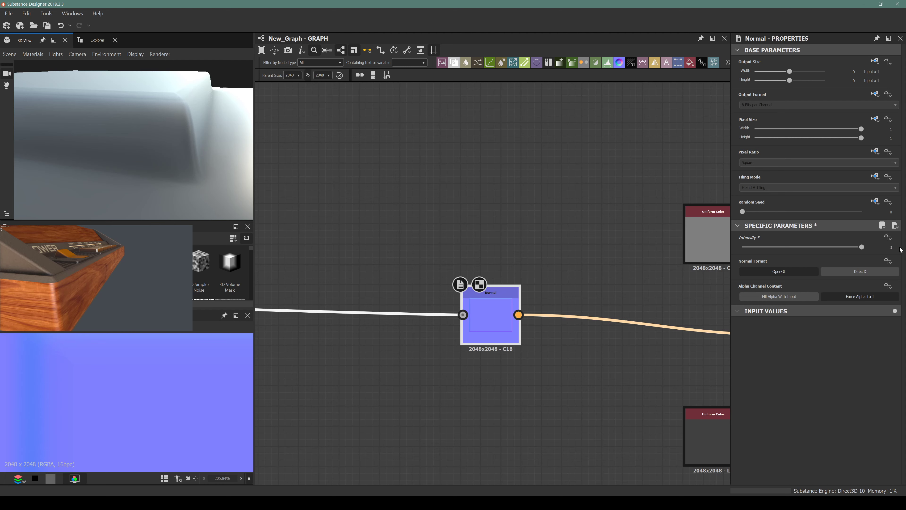
{"action": "left_click", "coordinate": [890, 248]}
{"action": "left_click_drag", "start_coordinate": [891, 248], "coordinate": [850, 255]}
{"action": "type", "text": "5"}
{"action": "key", "text": "Return"}
{"action": "scroll", "coordinate": [150, 138], "scroll_direction": "down", "scroll_amount": 3}
{"action": "left_click_drag", "start_coordinate": [150, 138], "coordinate": [154, 172]}
{"action": "scroll", "coordinate": [135, 185], "scroll_direction": "up", "scroll_amount": 3}
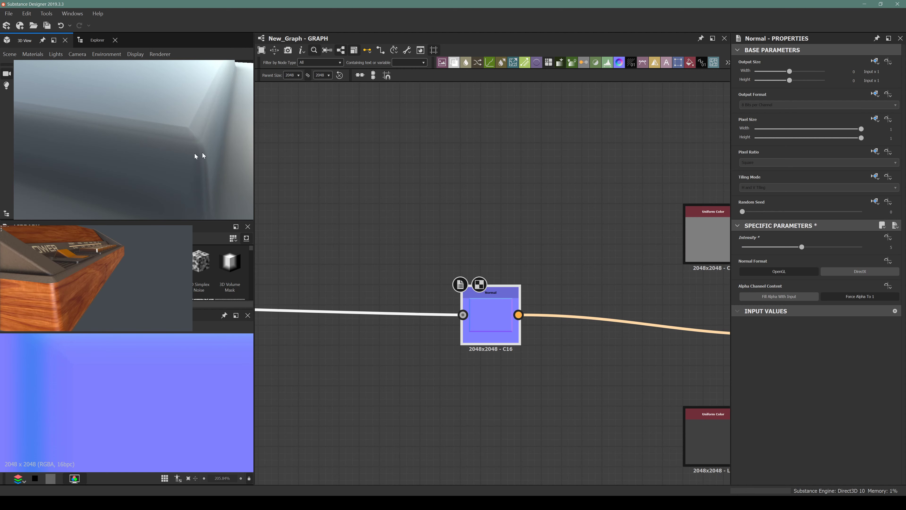
Preview the HBAO node and examine its ambient occlusion around the shape's corner
{"action": "scroll", "coordinate": [513, 200], "scroll_direction": "down", "scroll_amount": 5}
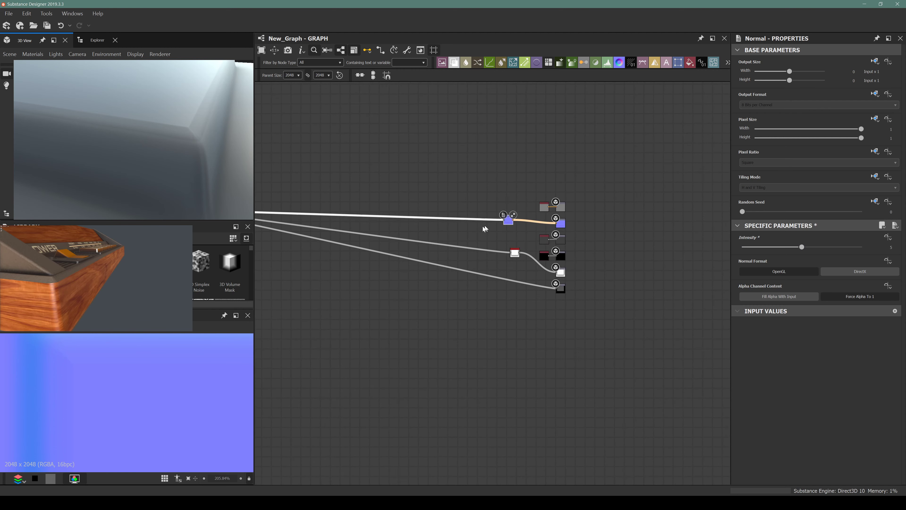
{"action": "scroll", "coordinate": [463, 252], "scroll_direction": "up", "scroll_amount": 5}
{"action": "left_click", "coordinate": [596, 262]}
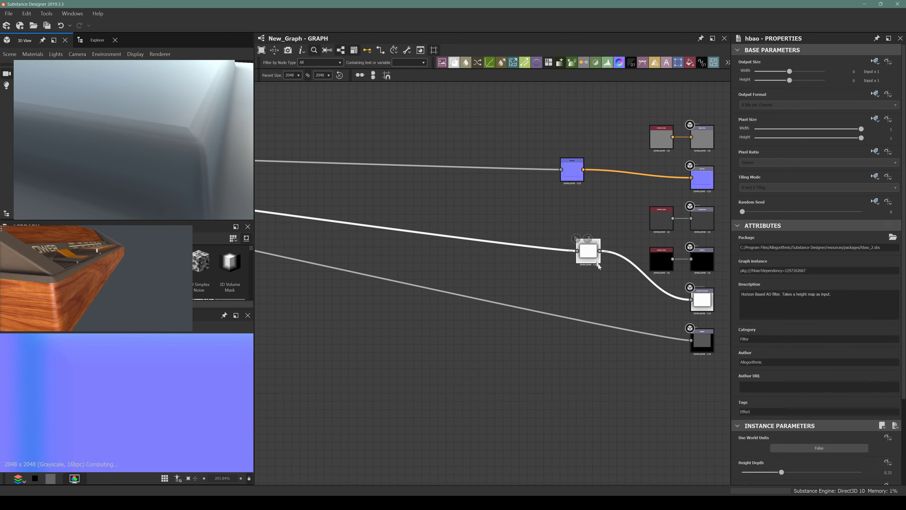
{"action": "middle_click_drag", "start_coordinate": [398, 311], "coordinate": [479, 313]}
{"action": "scroll", "coordinate": [76, 385], "scroll_direction": "down", "scroll_amount": 3}
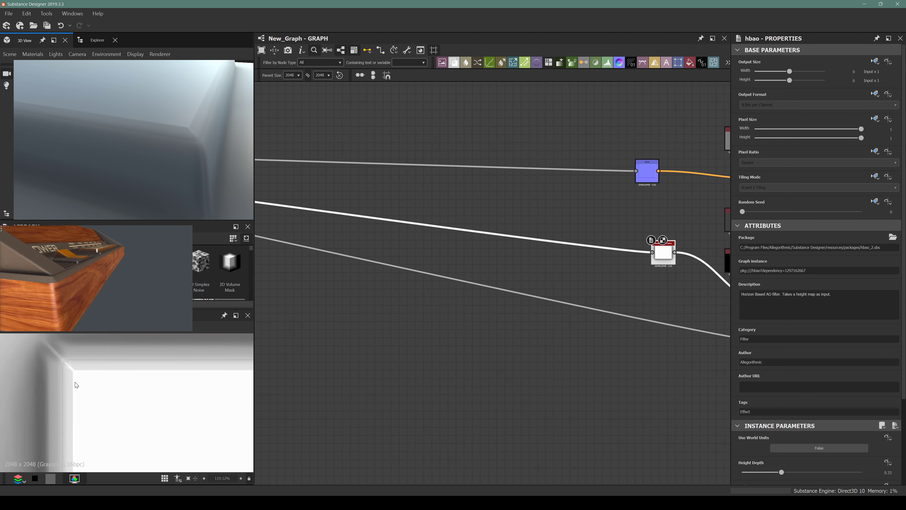
{"action": "scroll", "coordinate": [76, 385], "scroll_direction": "up", "scroll_amount": 3}
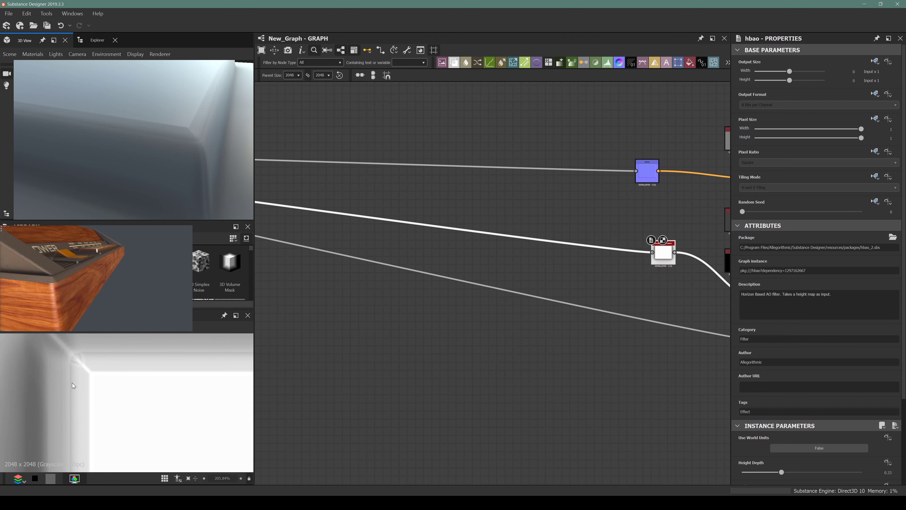
{"action": "scroll", "coordinate": [421, 322], "scroll_direction": "down", "scroll_amount": 6}
Review the height chain from the Blend node back to its starting Shape node
{"action": "middle_click_drag", "start_coordinate": [384, 330], "coordinate": [419, 297]}
{"action": "scroll", "coordinate": [415, 258], "scroll_direction": "up", "scroll_amount": 5}
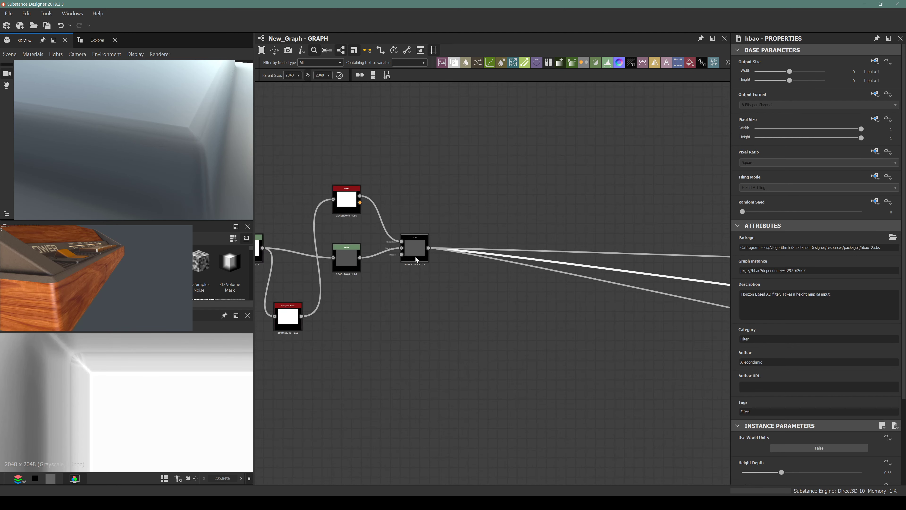
{"action": "scroll", "coordinate": [417, 258], "scroll_direction": "up", "scroll_amount": 4}
{"action": "middle_click_drag", "start_coordinate": [403, 265], "coordinate": [510, 263]}
{"action": "scroll", "coordinate": [510, 264], "scroll_direction": "down", "scroll_amount": 4}
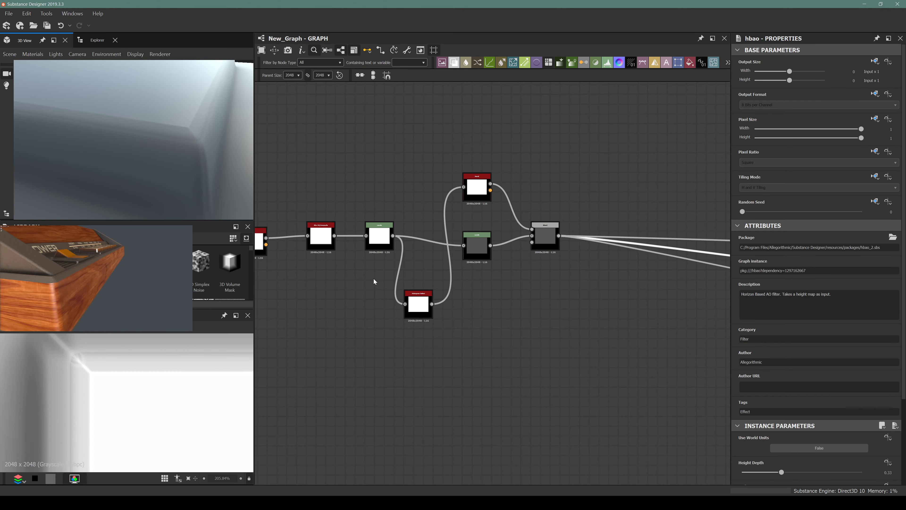
{"action": "middle_click_drag", "start_coordinate": [312, 295], "coordinate": [359, 281]}
{"action": "middle_click_drag", "start_coordinate": [354, 240], "coordinate": [424, 236]}
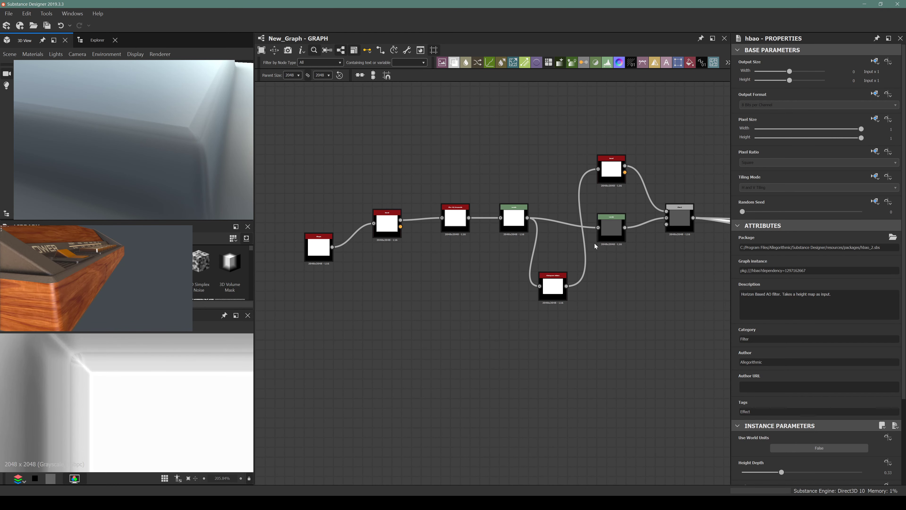
Check the format labels along the height chain from the Shape node to the Blend node and preview the Blend
{"action": "scroll", "coordinate": [326, 263], "scroll_direction": "up", "scroll_amount": 5}
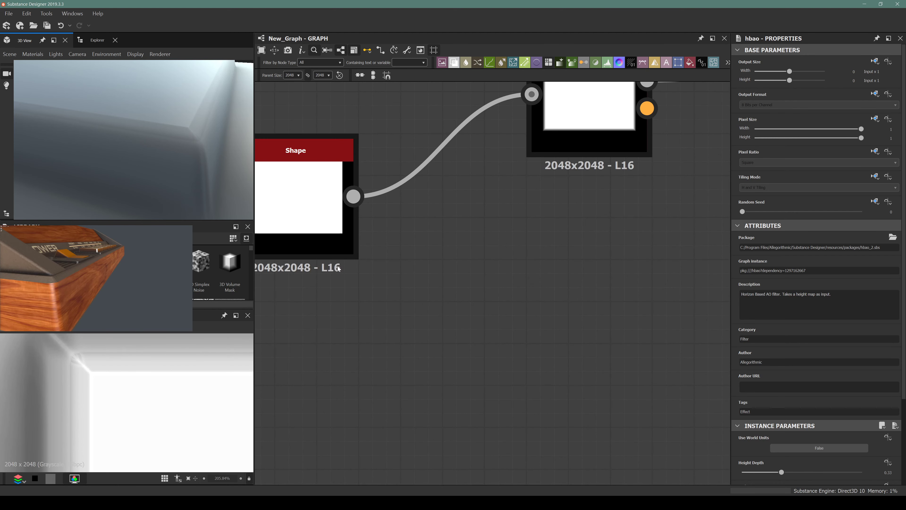
{"action": "scroll", "coordinate": [357, 266], "scroll_direction": "down", "scroll_amount": 5}
{"action": "scroll", "coordinate": [550, 226], "scroll_direction": "up", "scroll_amount": 3}
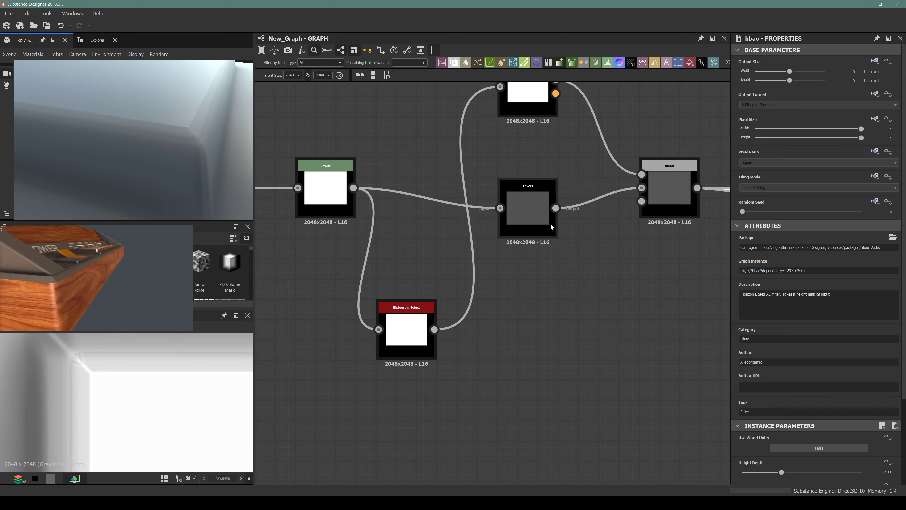
{"action": "scroll", "coordinate": [550, 223], "scroll_direction": "up", "scroll_amount": 1}
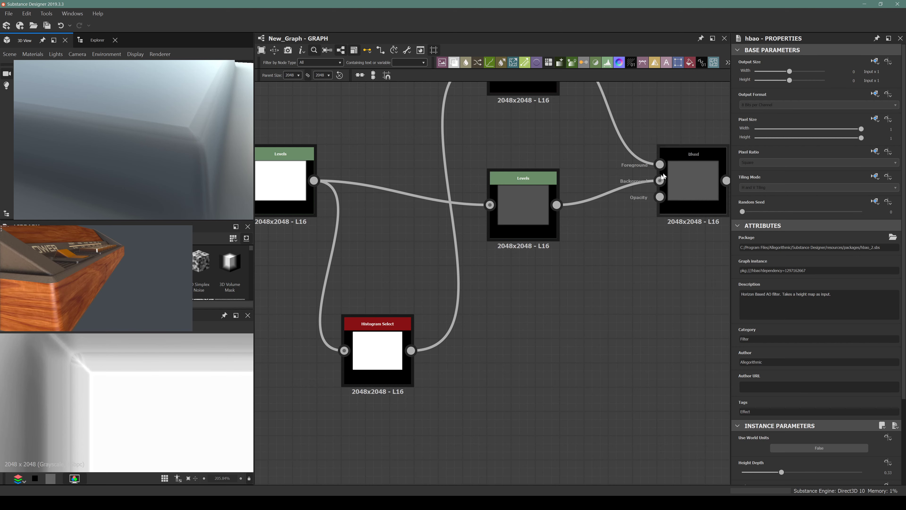
{"action": "middle_click_drag", "start_coordinate": [701, 180], "coordinate": [555, 209]}
{"action": "double_click", "coordinate": [555, 209]}
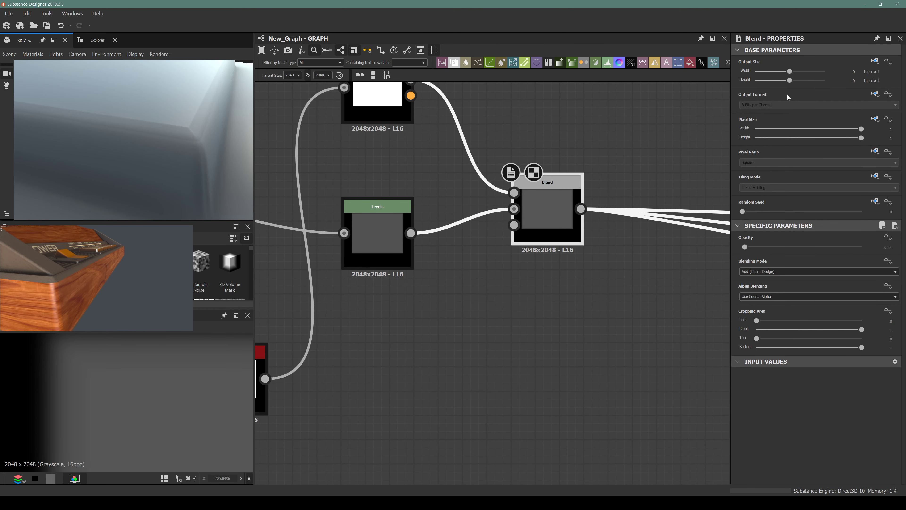
Try an Absolute Output Format for the graph, look through its bit-depth options, and undo the change
{"action": "left_click", "coordinate": [533, 304]}
{"action": "left_click", "coordinate": [875, 93]}
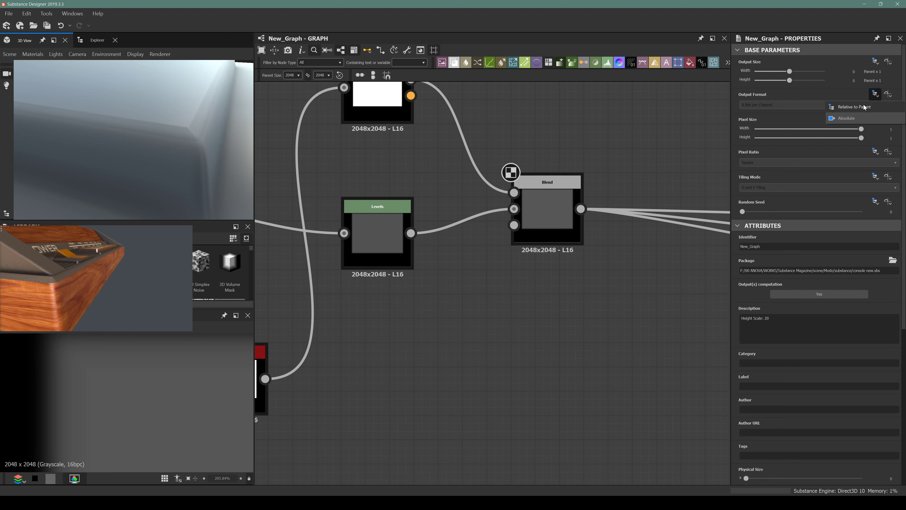
{"action": "left_click", "coordinate": [835, 118]}
{"action": "left_click", "coordinate": [812, 106]}
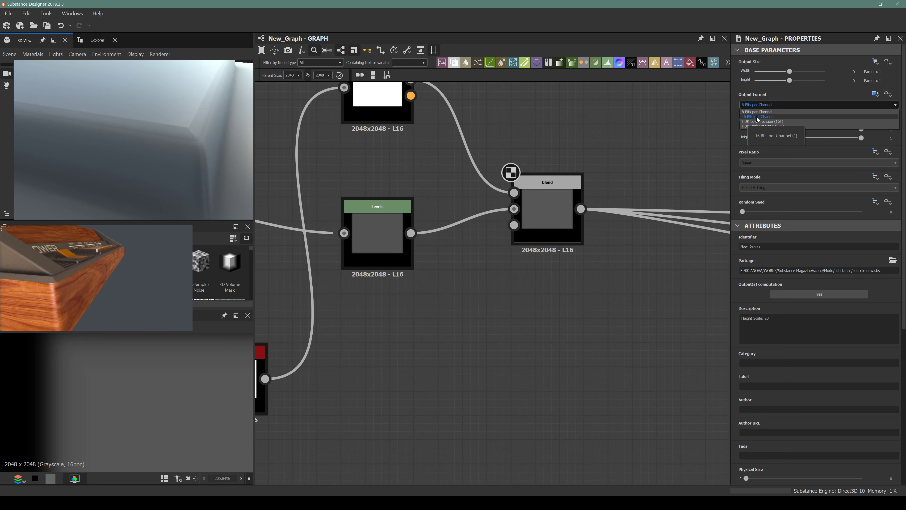
{"action": "left_click", "coordinate": [484, 335]}
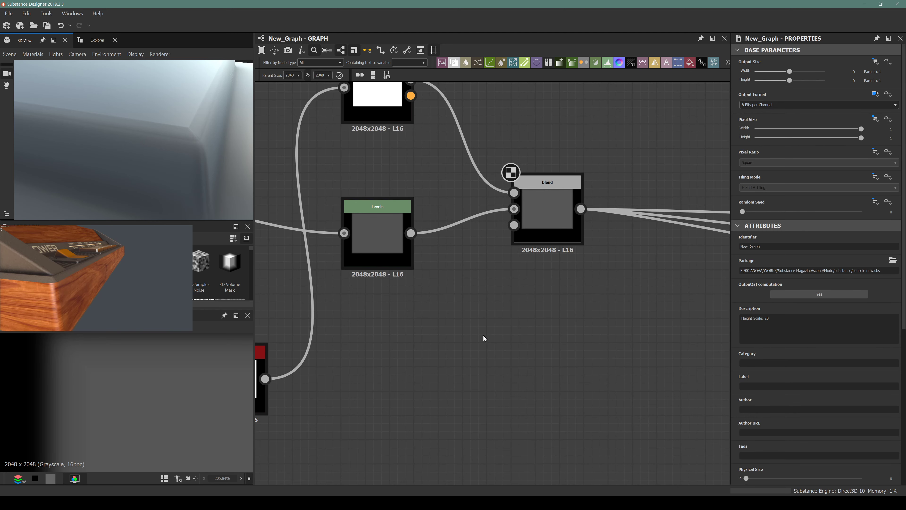
{"action": "key", "text": "ctrl+z"}
Check the Blend node's format label and follow its output connections across the graph to the normal, ambient occlusion and height outputs
{"action": "scroll", "coordinate": [582, 184], "scroll_direction": "down", "scroll_amount": 2}
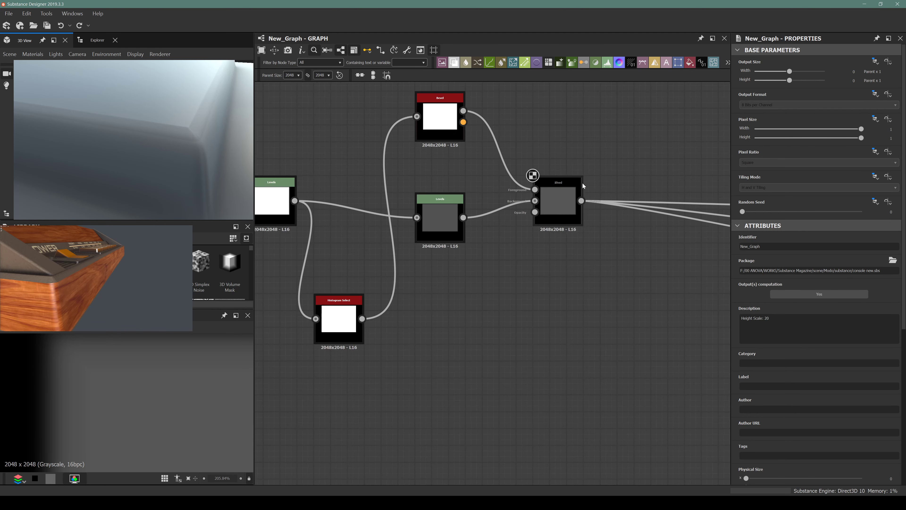
{"action": "left_click", "coordinate": [563, 210]}
{"action": "scroll", "coordinate": [577, 216], "scroll_direction": "up", "scroll_amount": 2}
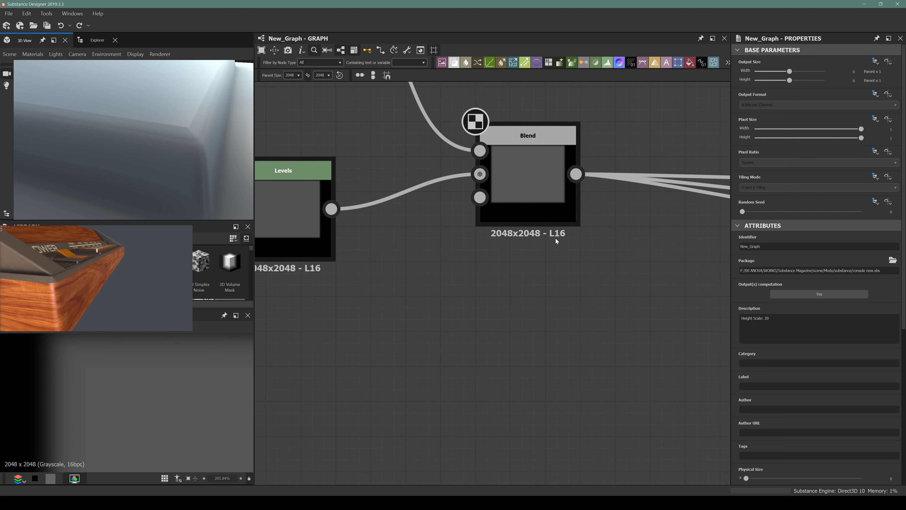
{"action": "scroll", "coordinate": [556, 239], "scroll_direction": "down", "scroll_amount": 3}
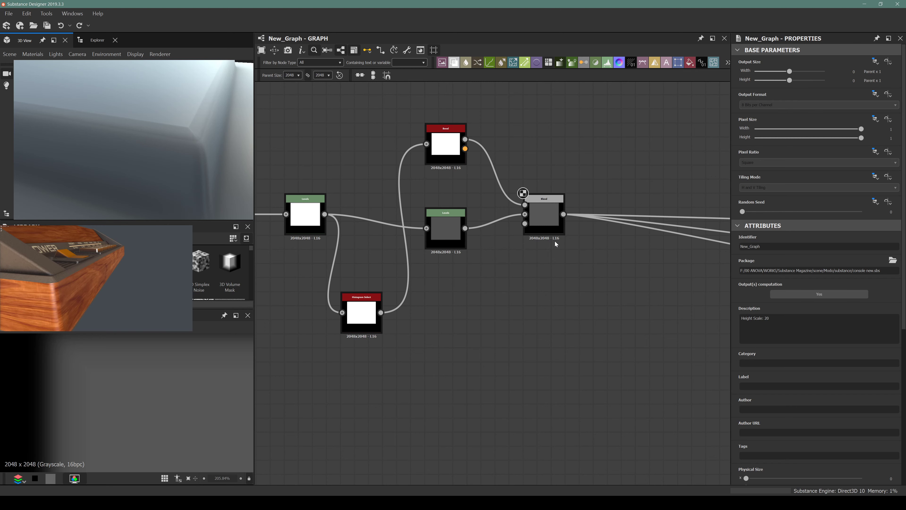
{"action": "scroll", "coordinate": [555, 241], "scroll_direction": "down", "scroll_amount": 2}
{"action": "scroll", "coordinate": [485, 247], "scroll_direction": "down", "scroll_amount": 2}
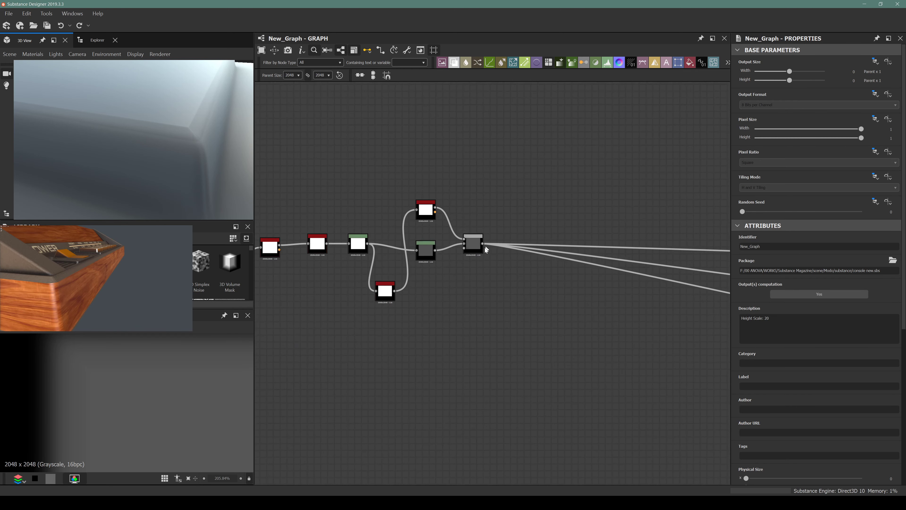
{"action": "middle_click_drag", "start_coordinate": [523, 283], "coordinate": [452, 271]}
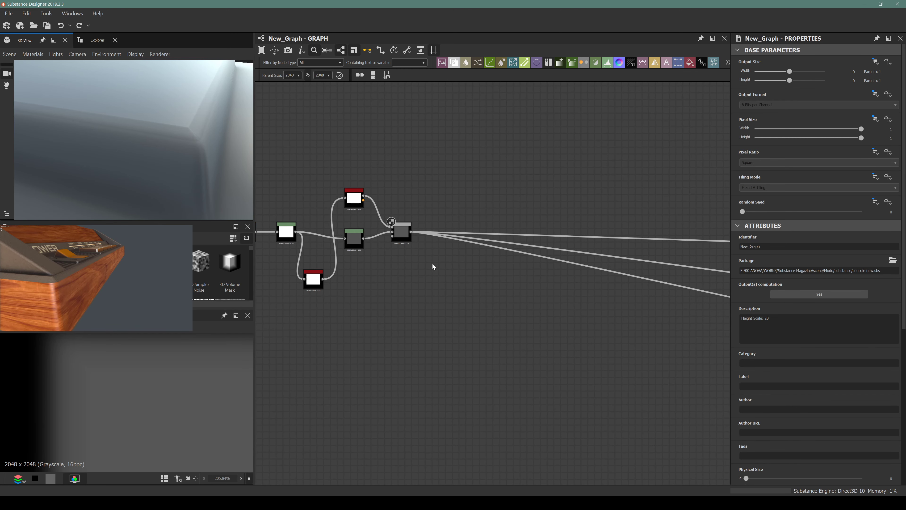
{"action": "scroll", "coordinate": [406, 241], "scroll_direction": "up", "scroll_amount": 1}
{"action": "scroll", "coordinate": [485, 274], "scroll_direction": "down", "scroll_amount": 3}
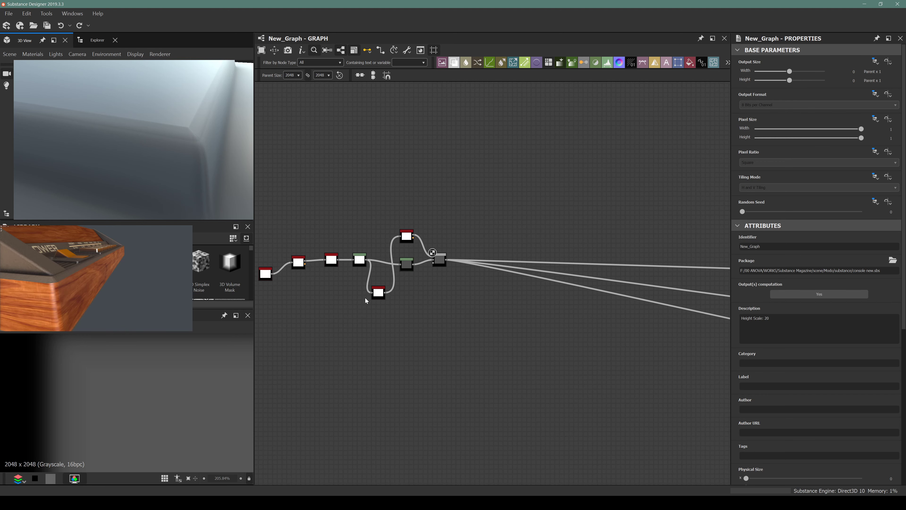
{"action": "middle_click_drag", "start_coordinate": [550, 333], "coordinate": [397, 286]}
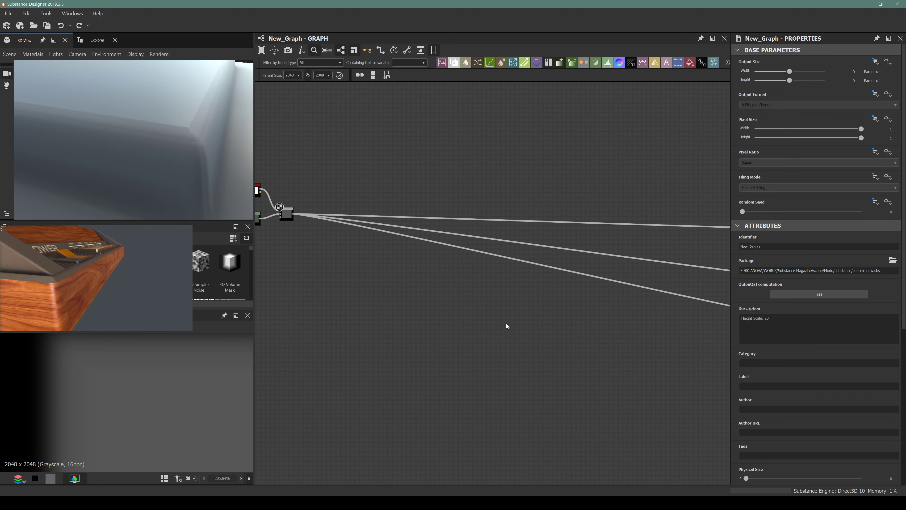
{"action": "middle_click_drag", "start_coordinate": [499, 322], "coordinate": [440, 320]}
{"action": "scroll", "coordinate": [398, 317], "scroll_direction": "down", "scroll_amount": 2}
{"action": "scroll", "coordinate": [397, 318], "scroll_direction": "down", "scroll_amount": 1}
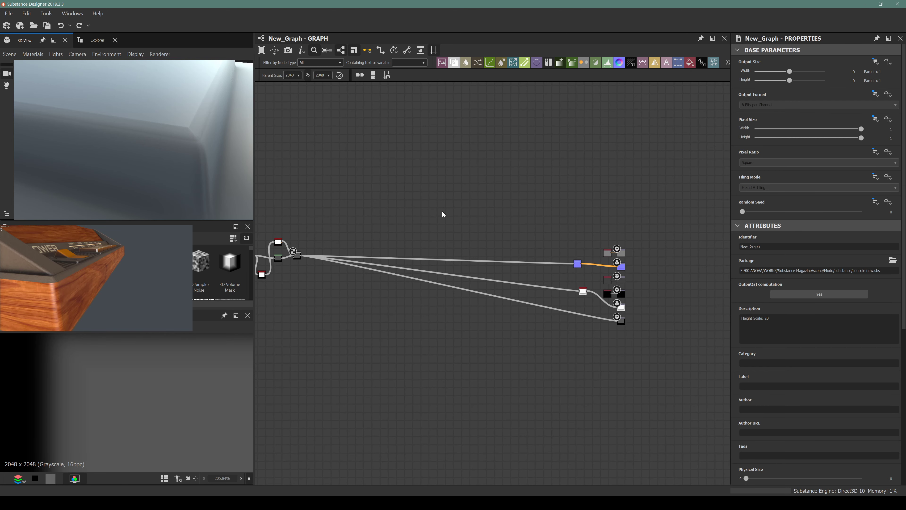
Examine the Blend node with its incoming Bevel and Levels nodes and its height image in the 2D preview
{"action": "middle_click_drag", "start_coordinate": [379, 270], "coordinate": [491, 291]}
{"action": "scroll", "coordinate": [386, 277], "scroll_direction": "up", "scroll_amount": 4}
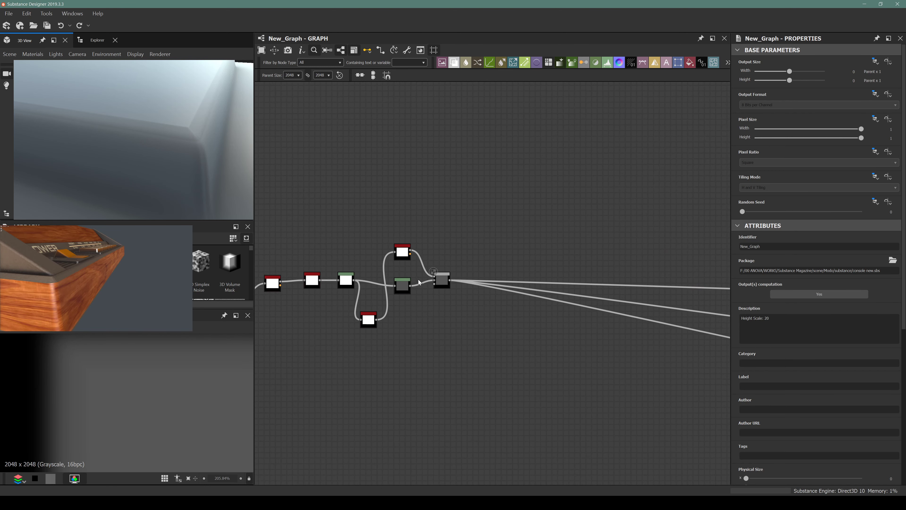
{"action": "scroll", "coordinate": [432, 282], "scroll_direction": "up", "scroll_amount": 4}
{"action": "left_click", "coordinate": [435, 286]}
{"action": "middle_click_drag", "start_coordinate": [437, 308], "coordinate": [444, 313]}
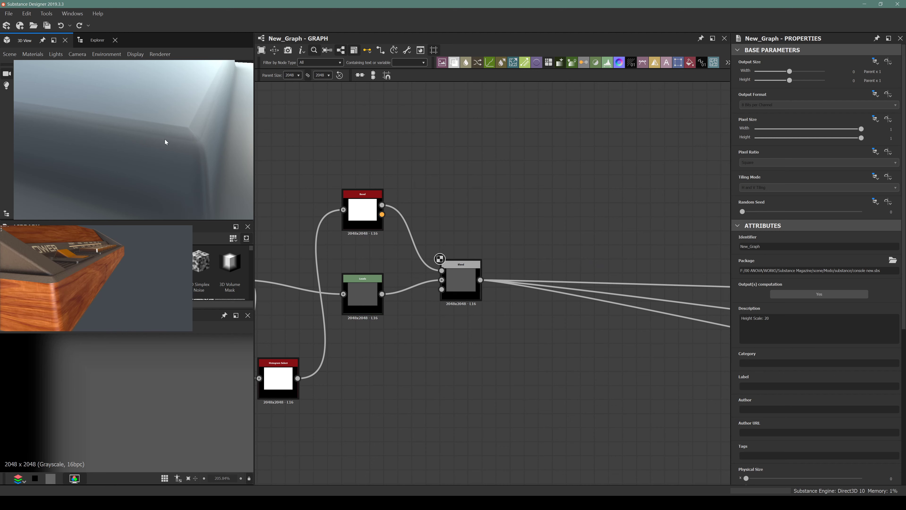
{"action": "scroll", "coordinate": [546, 323], "scroll_direction": "down", "scroll_amount": 5}
{"action": "middle_click_drag", "start_coordinate": [587, 333], "coordinate": [437, 286]}
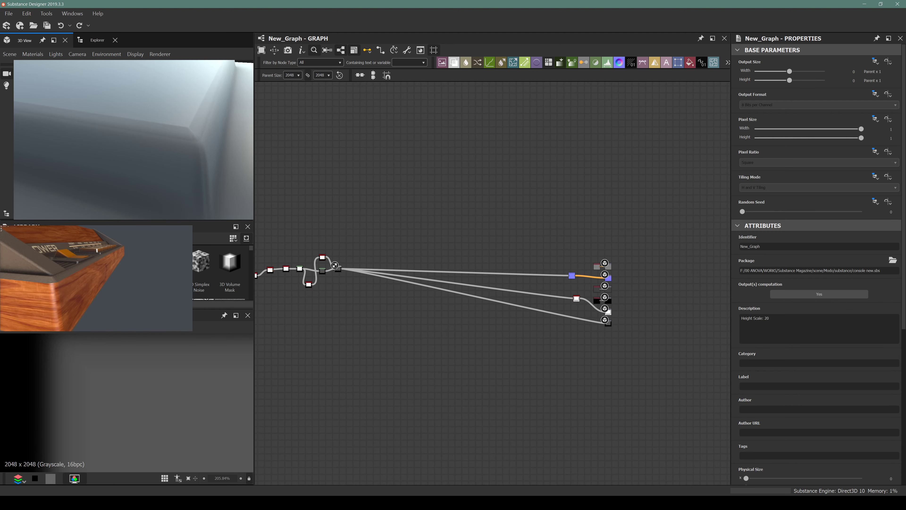
{"action": "scroll", "coordinate": [332, 275], "scroll_direction": "up", "scroll_amount": 8}
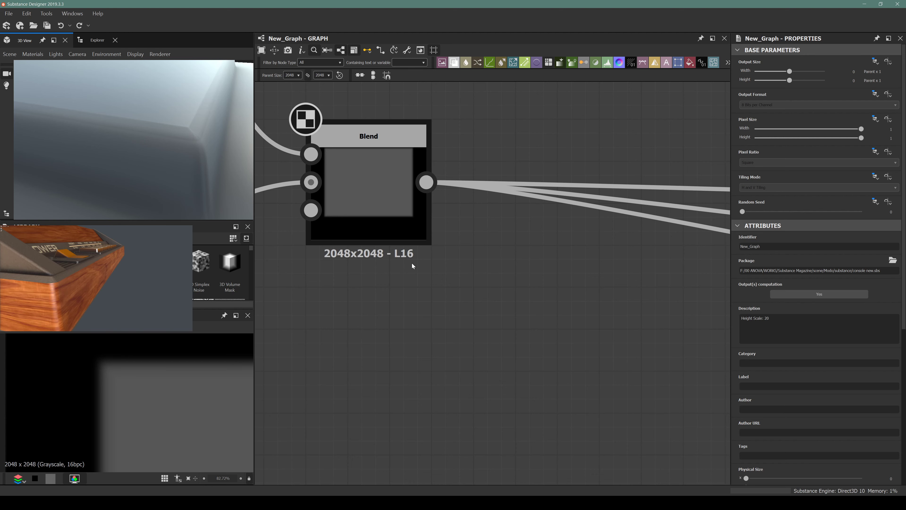
{"action": "scroll", "coordinate": [394, 290], "scroll_direction": "down", "scroll_amount": 4}
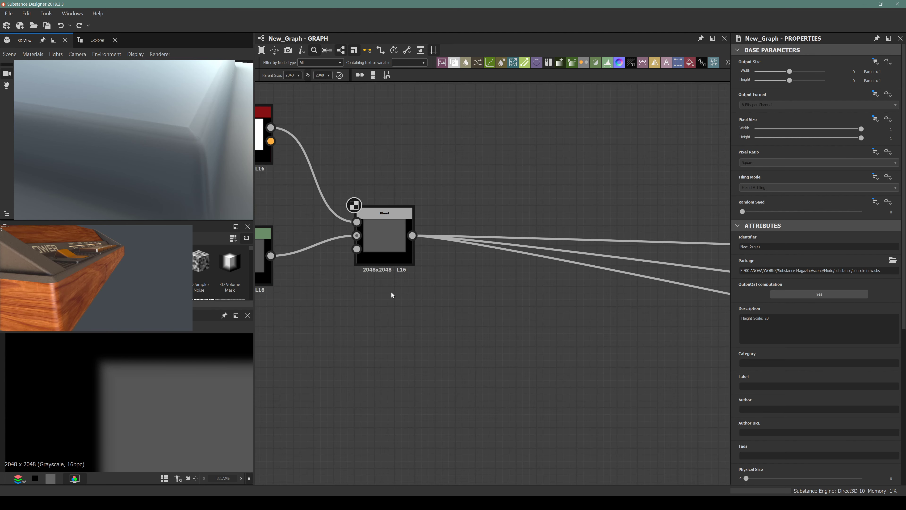
{"action": "scroll", "coordinate": [138, 146], "scroll_direction": "down", "scroll_amount": 5}
Compare the shape's edges and corner in the 3D preview with the wooden corner in the console reference image
{"action": "left_click_drag", "start_coordinate": [137, 143], "coordinate": [96, 144]}
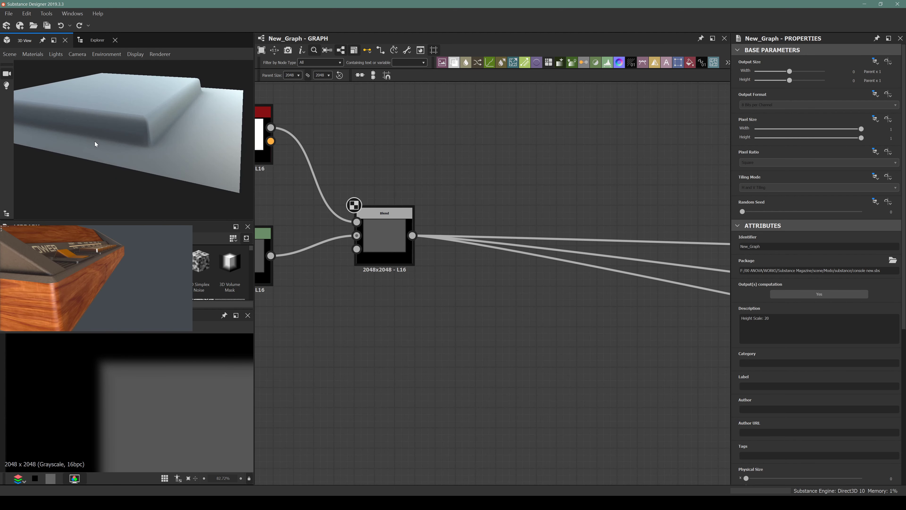
{"action": "middle_click_drag", "start_coordinate": [483, 278], "coordinate": [516, 300]}
{"action": "left_click_drag", "start_coordinate": [100, 128], "coordinate": [91, 134]}
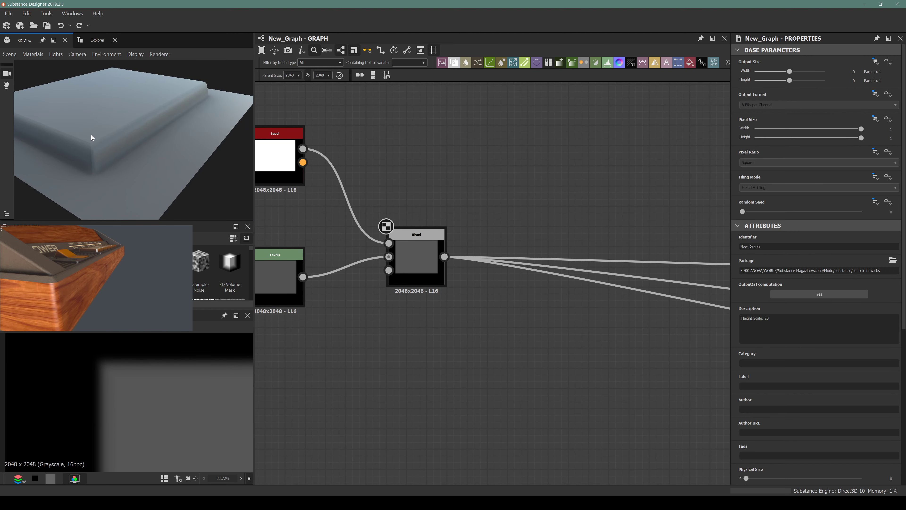
{"action": "left_click", "coordinate": [59, 278]}
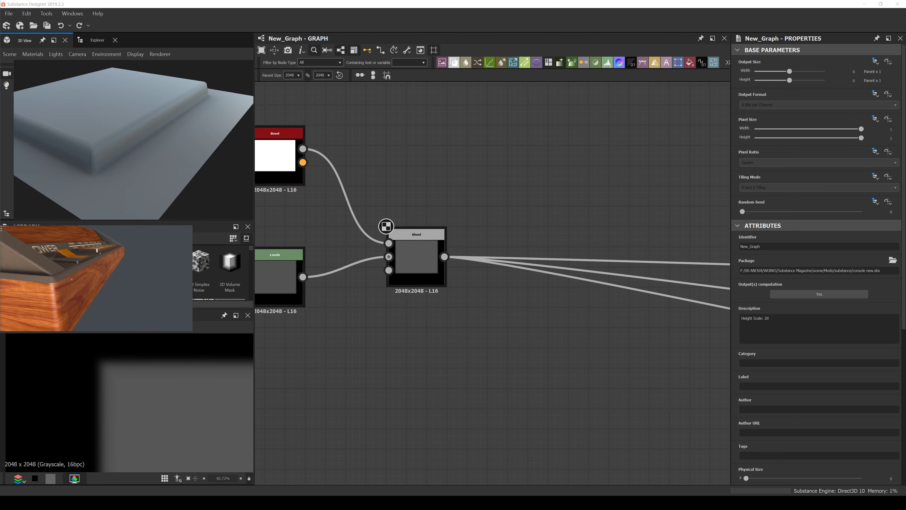
{"action": "left_click_drag", "start_coordinate": [88, 277], "coordinate": [91, 271]}
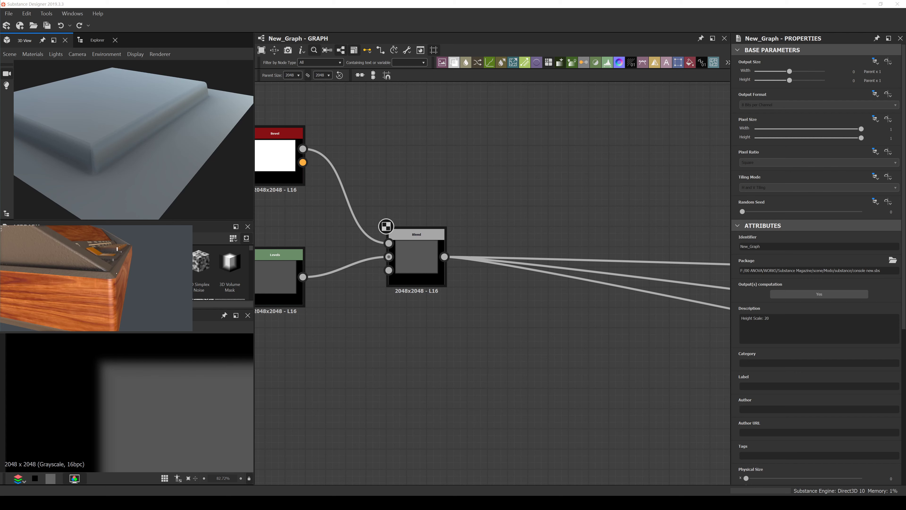
{"action": "scroll", "coordinate": [140, 111], "scroll_direction": "up", "scroll_amount": 5}
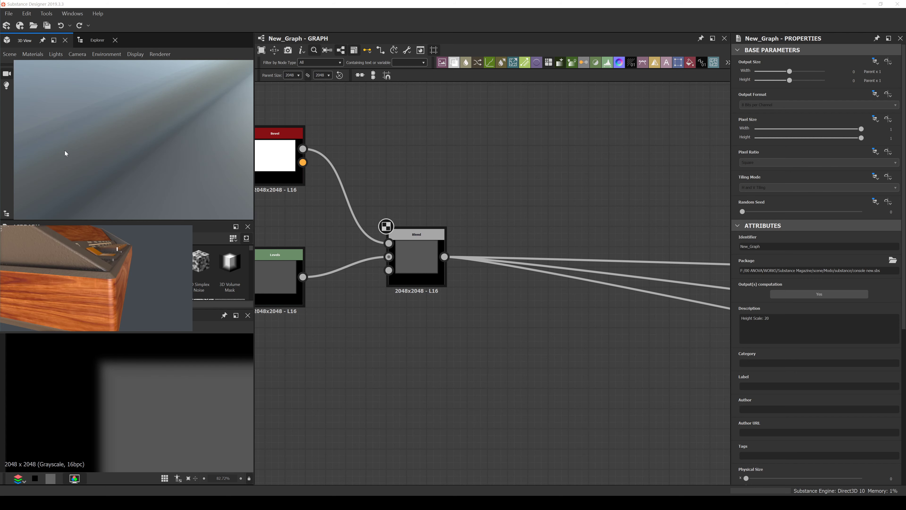
{"action": "middle_click_drag", "start_coordinate": [98, 153], "coordinate": [161, 175]}
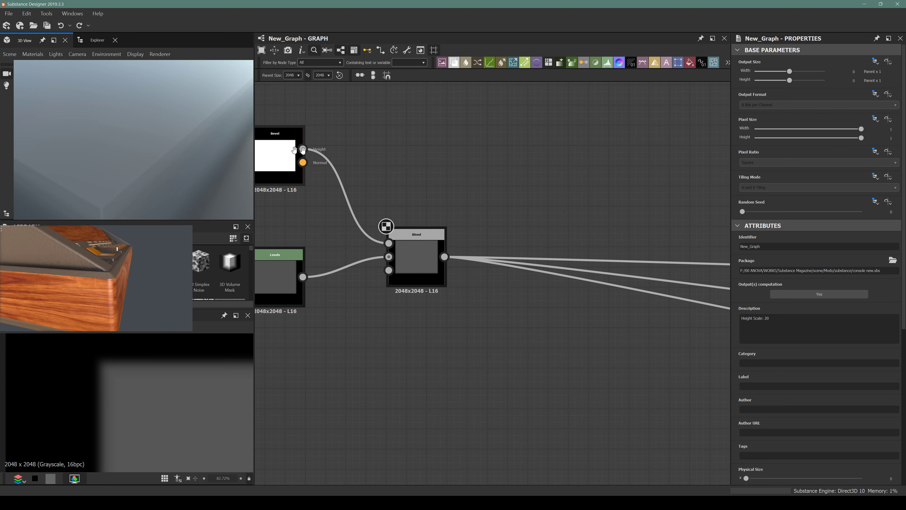
Preview the Bevel node's corner and insert a Blur HQ Grayscale node between the Bevel and the Blend
{"action": "middle_click_drag", "start_coordinate": [384, 227], "coordinate": [465, 229]}
{"action": "double_click", "coordinate": [356, 154]}
{"action": "scroll", "coordinate": [128, 382], "scroll_direction": "up", "scroll_amount": 5}
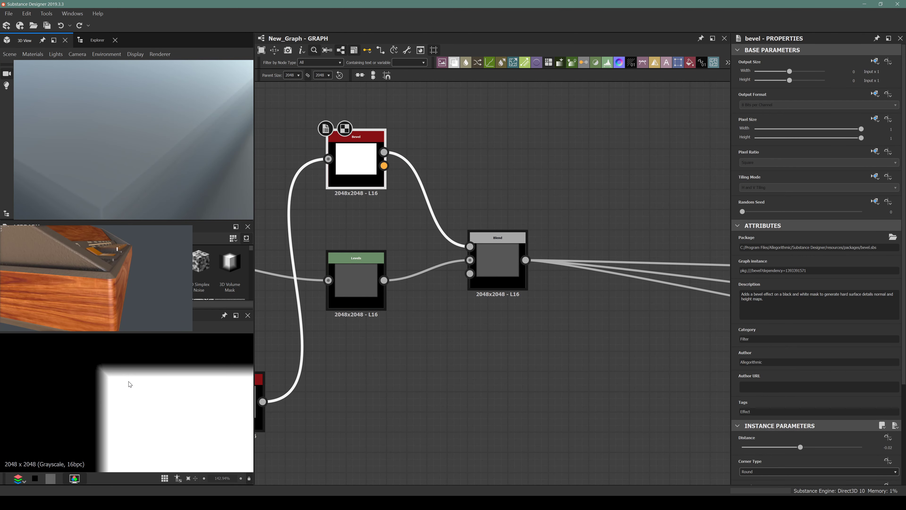
{"action": "middle_click_drag", "start_coordinate": [374, 213], "coordinate": [469, 286]}
{"action": "left_click_drag", "start_coordinate": [444, 234], "coordinate": [403, 194]}
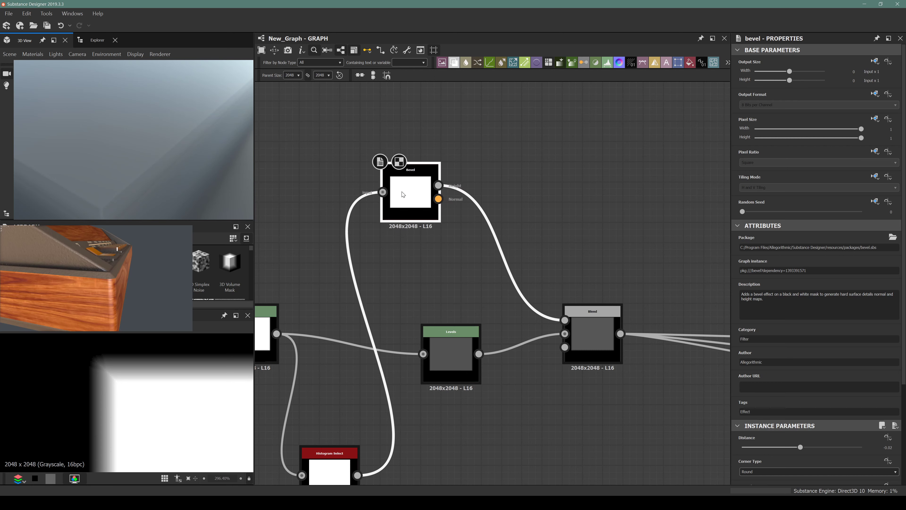
{"action": "key", "text": "space"}
{"action": "type", "text": "blur"}
{"action": "key", "text": "Down"}
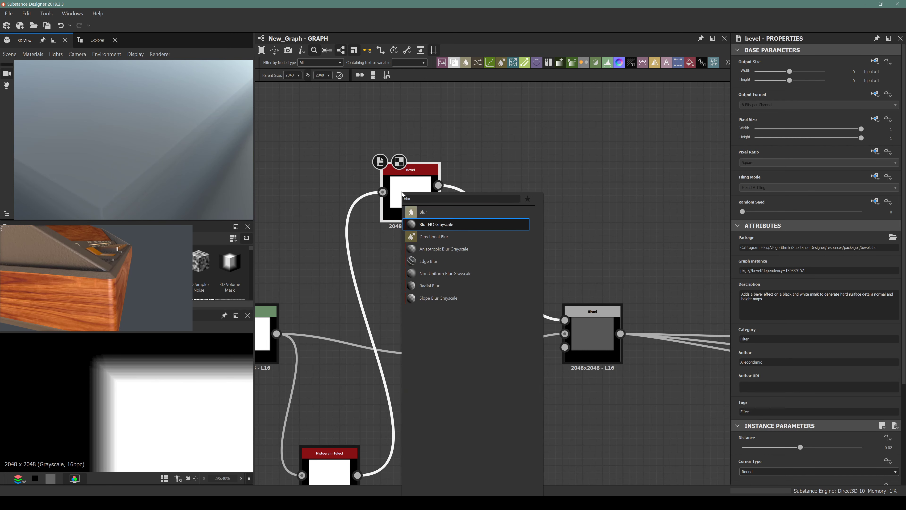
{"action": "key", "text": "Return"}
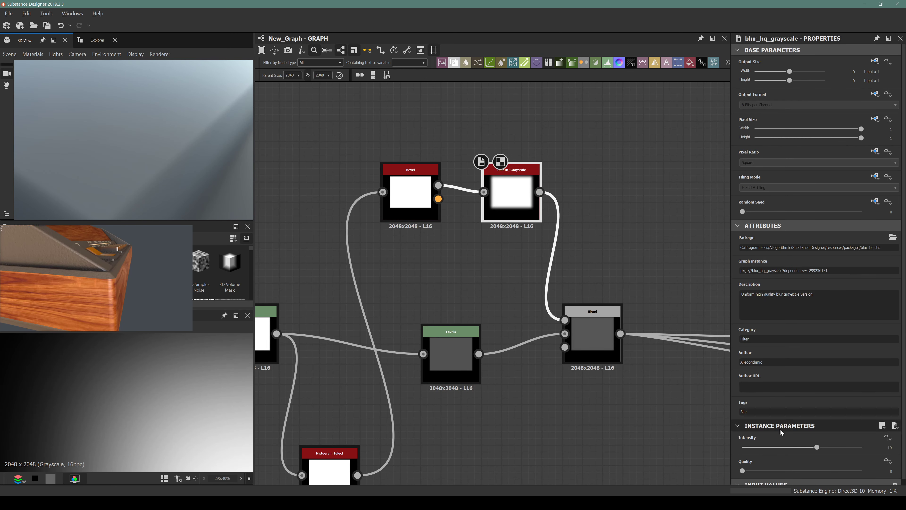
Raise the Blur HQ Grayscale's Quality to its maximum and lower its Intensity to a very slight blur
{"action": "left_click", "coordinate": [777, 471]}
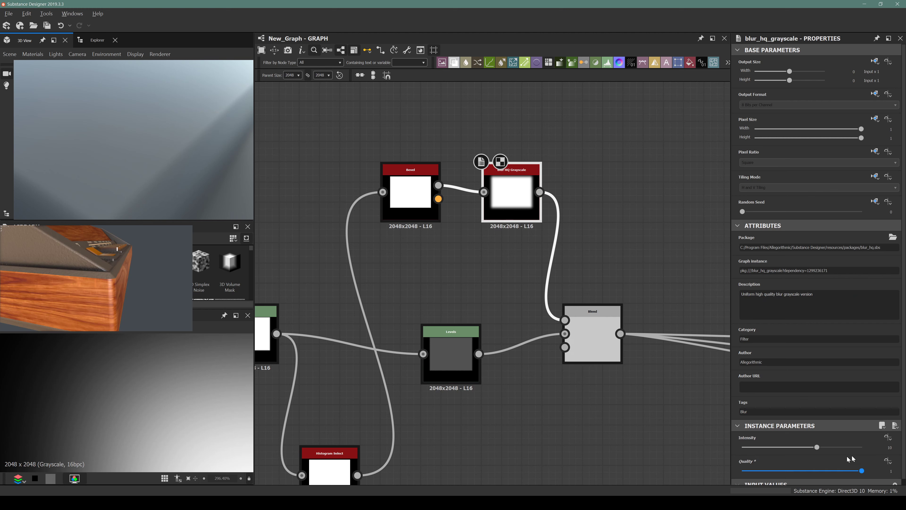
{"action": "left_click", "coordinate": [743, 447]}
{"action": "left_click_drag", "start_coordinate": [745, 450], "coordinate": [747, 450]}
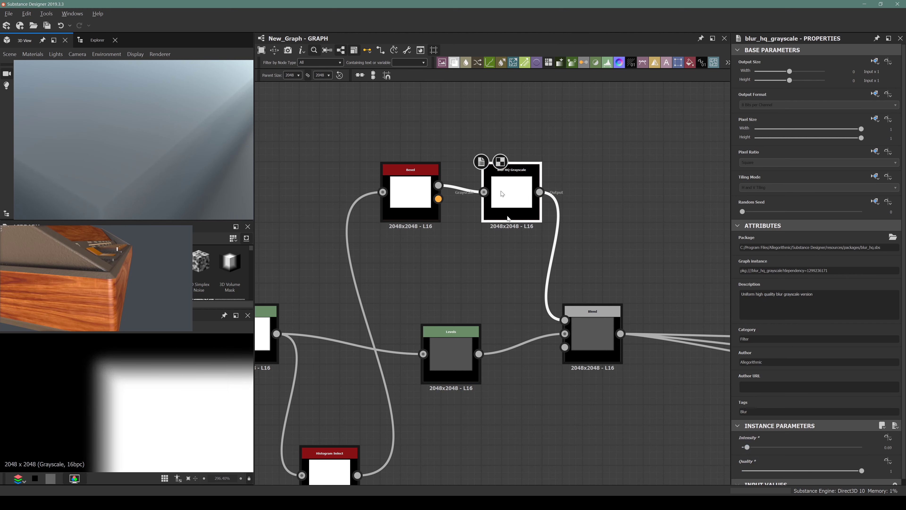
Compare the corner of the Bevel node's output with the Blur HQ Grayscale's output in the 2D preview
{"action": "scroll", "coordinate": [449, 251], "scroll_direction": "down", "scroll_amount": 4}
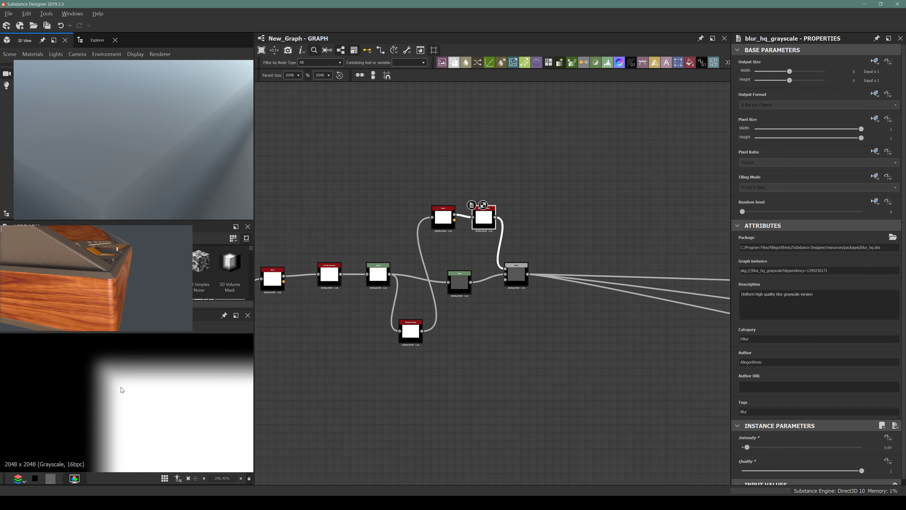
{"action": "left_click", "coordinate": [443, 217]}
{"action": "scroll", "coordinate": [130, 369], "scroll_direction": "up", "scroll_amount": 3}
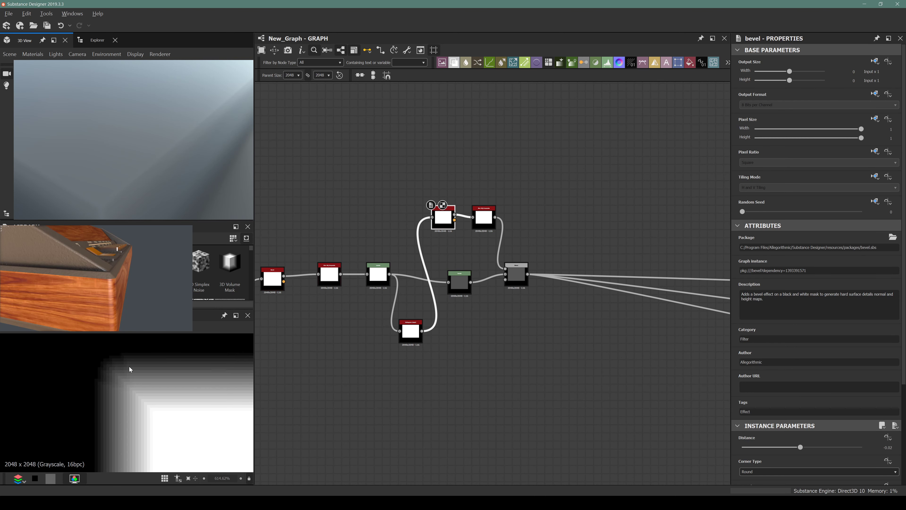
{"action": "scroll", "coordinate": [129, 369], "scroll_direction": "up", "scroll_amount": 2}
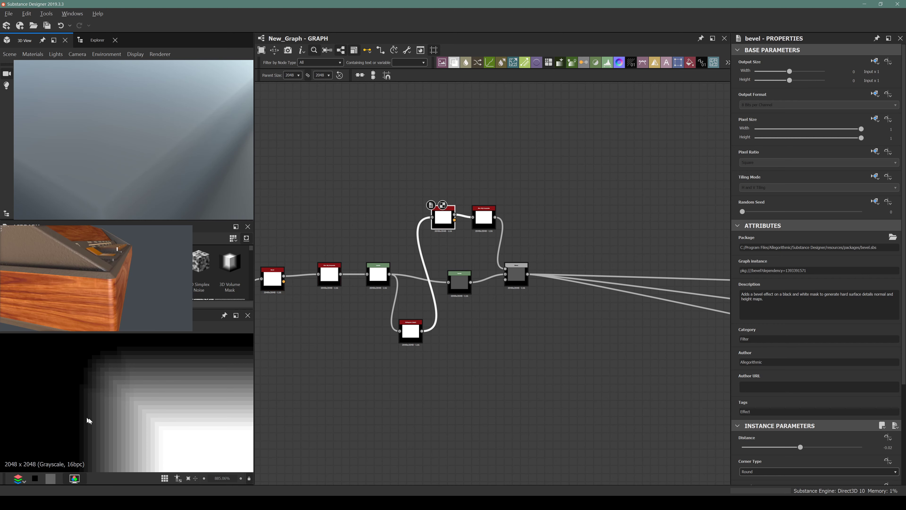
{"action": "left_click", "coordinate": [484, 217]}
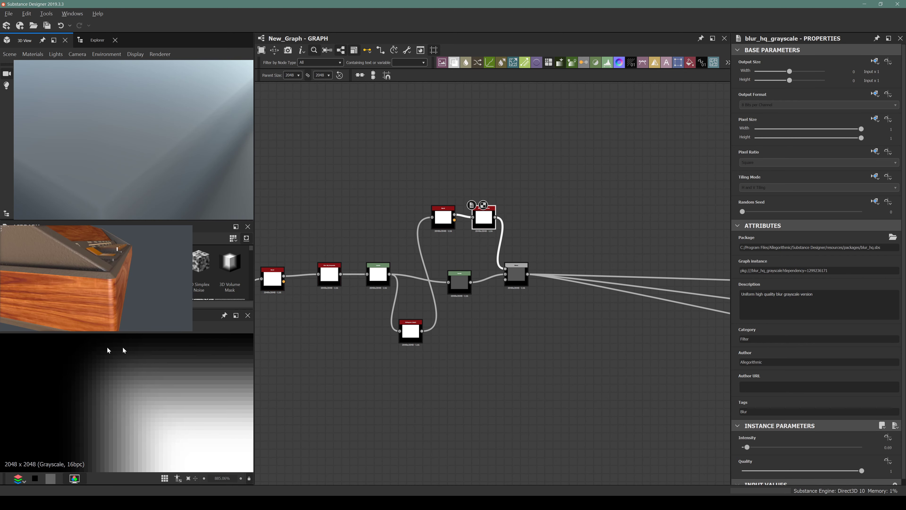
{"action": "scroll", "coordinate": [107, 361], "scroll_direction": "down", "scroll_amount": 10}
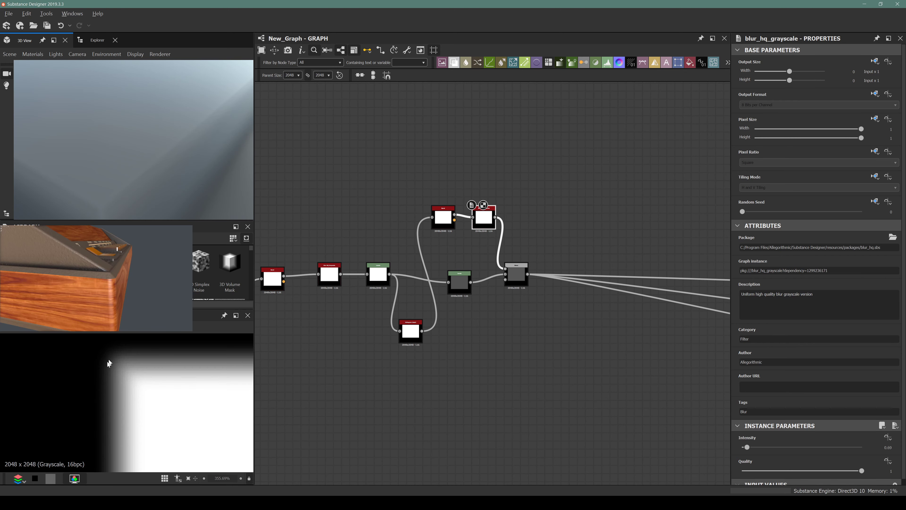
{"action": "left_click", "coordinate": [448, 217]}
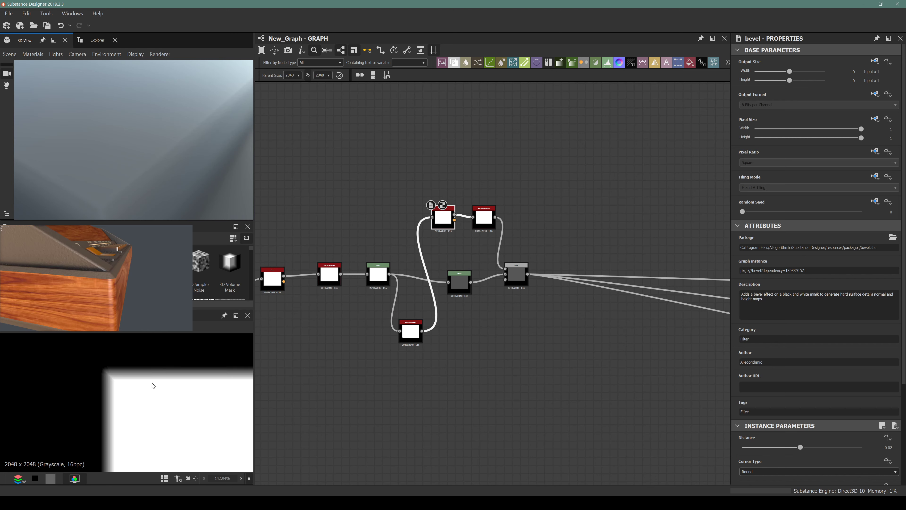
Preview the Blur HQ Grayscale and Histogram Select outputs, and connect the Histogram Select's output to the Blend node's opacity input
{"action": "left_click", "coordinate": [483, 217]}
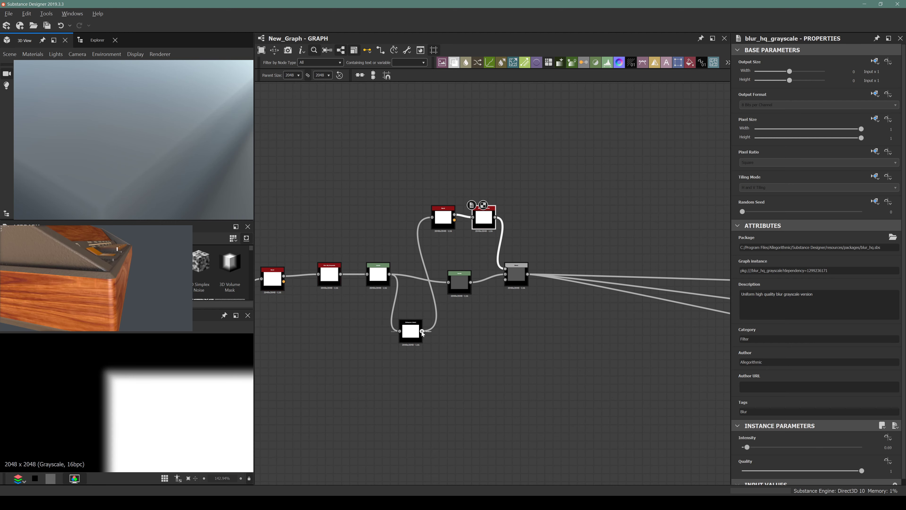
{"action": "scroll", "coordinate": [519, 276], "scroll_direction": "up", "scroll_amount": 2}
{"action": "scroll", "coordinate": [381, 355], "scroll_direction": "up", "scroll_amount": 3}
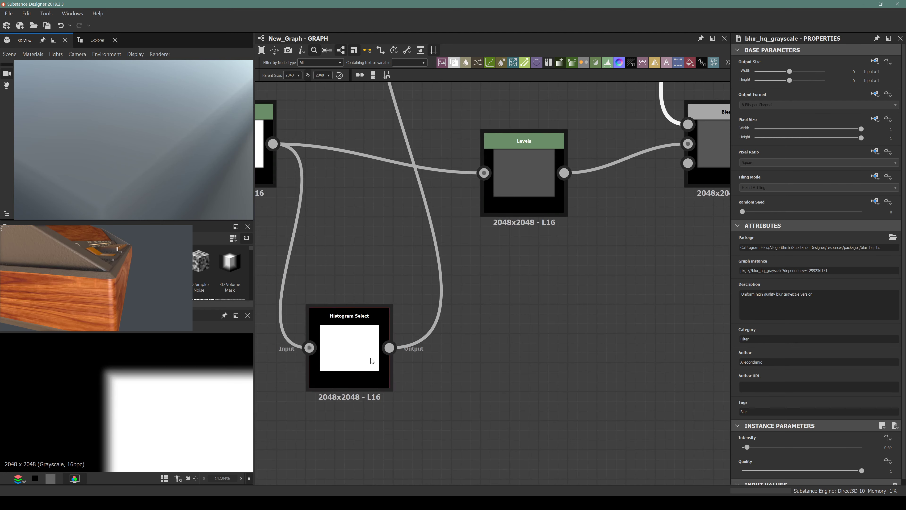
{"action": "left_click", "coordinate": [353, 350]}
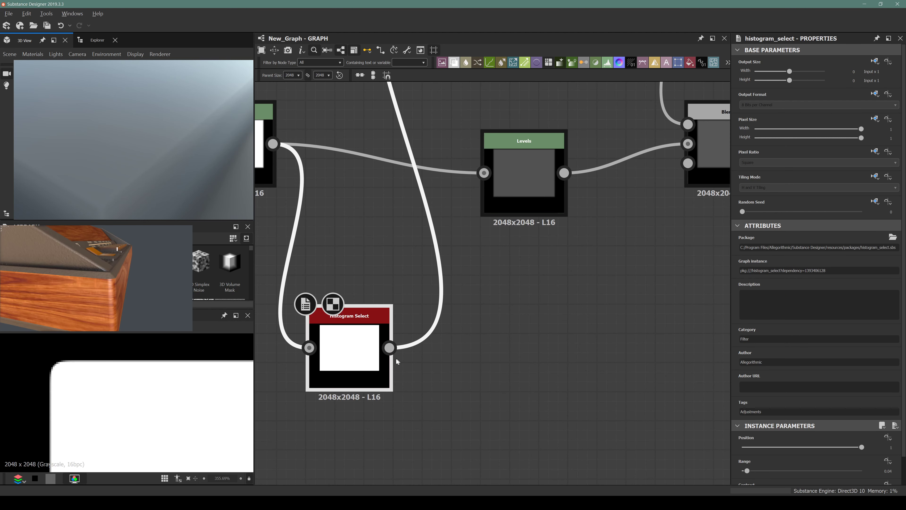
{"action": "scroll", "coordinate": [373, 360], "scroll_direction": "down", "scroll_amount": 3}
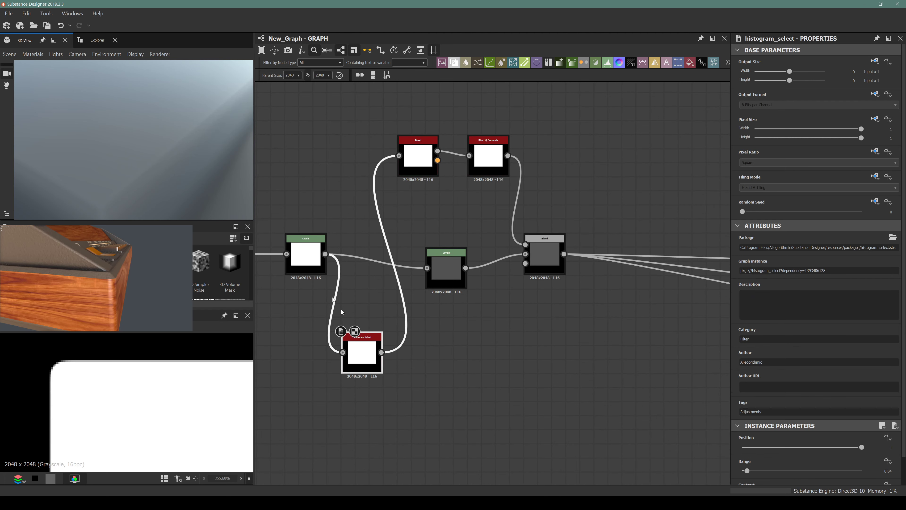
{"action": "scroll", "coordinate": [366, 356], "scroll_direction": "up", "scroll_amount": 2}
{"action": "left_click_drag", "start_coordinate": [389, 352], "coordinate": [600, 235]}
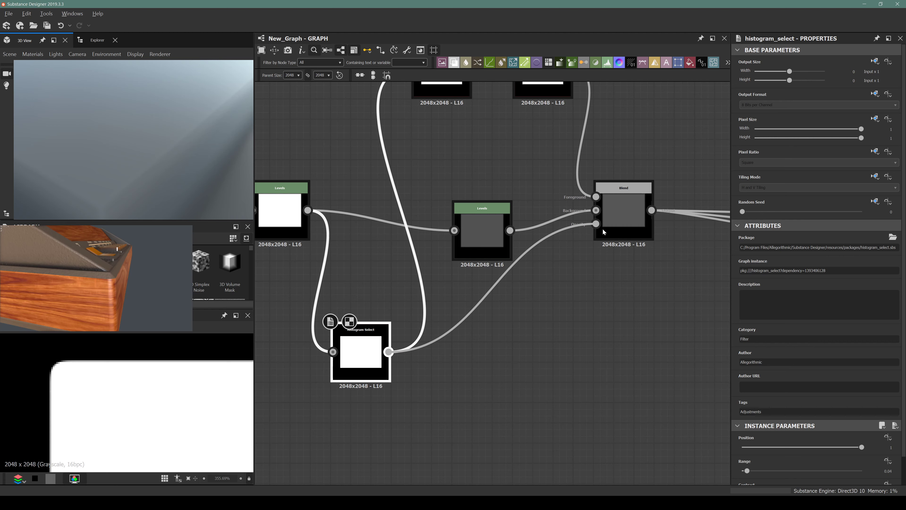
Examine the masked Blend result in the 2D and 3D previews, comparing it with the blurred bevel and the Histogram Select mask
{"action": "double_click", "coordinate": [632, 215]}
{"action": "scroll", "coordinate": [117, 154], "scroll_direction": "down", "scroll_amount": 4}
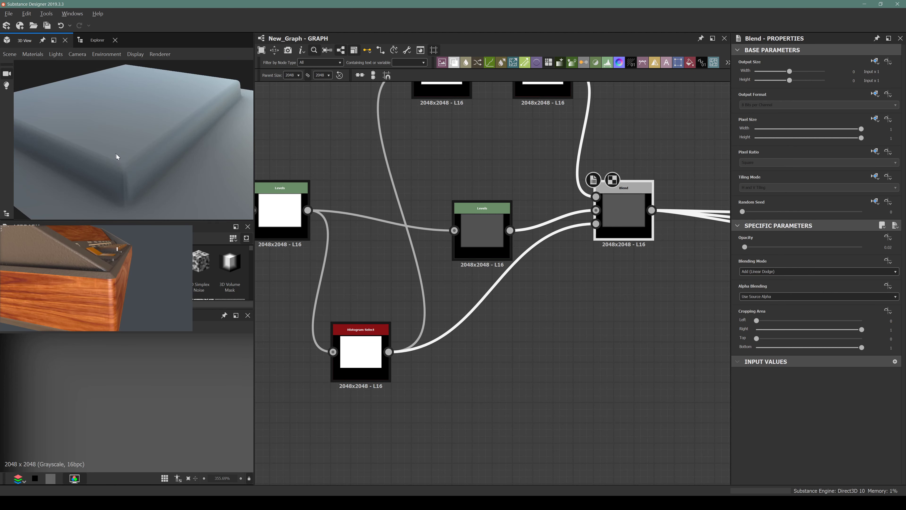
{"action": "mouse_move", "coordinate": [116, 154]}
{"action": "left_mouse_down"}
{"action": "mouse_move", "coordinate": [137, 141]}
{"action": "mouse_move", "coordinate": [124, 147]}
{"action": "left_mouse_up"}
{"action": "middle_click_drag", "start_coordinate": [558, 107], "coordinate": [510, 232]}
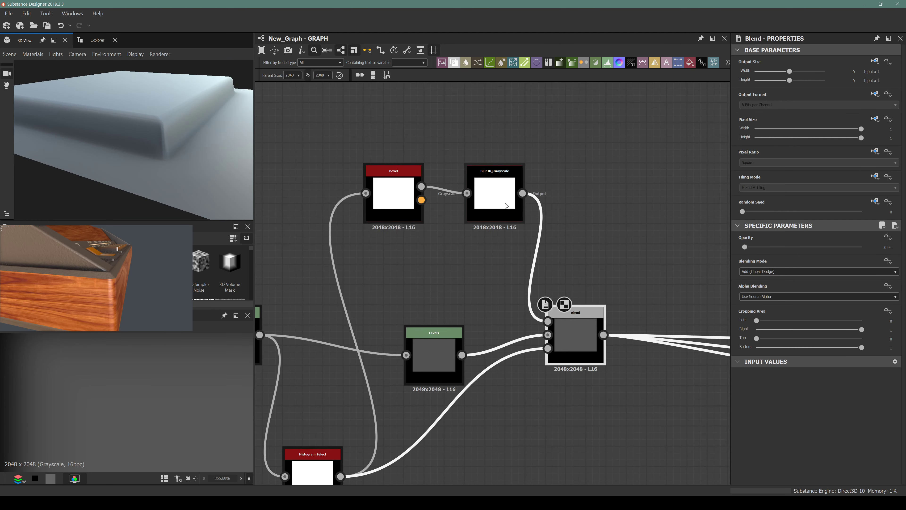
{"action": "left_click", "coordinate": [506, 205]}
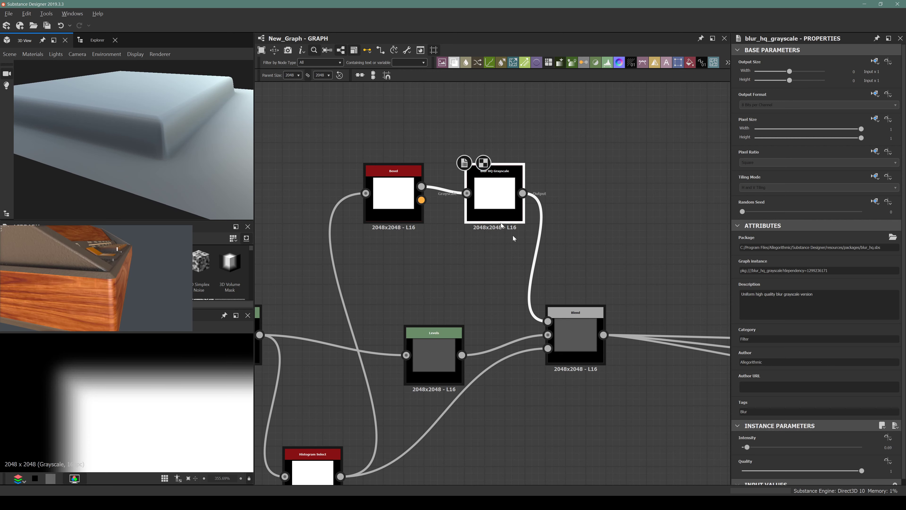
{"action": "left_click", "coordinate": [547, 348]}
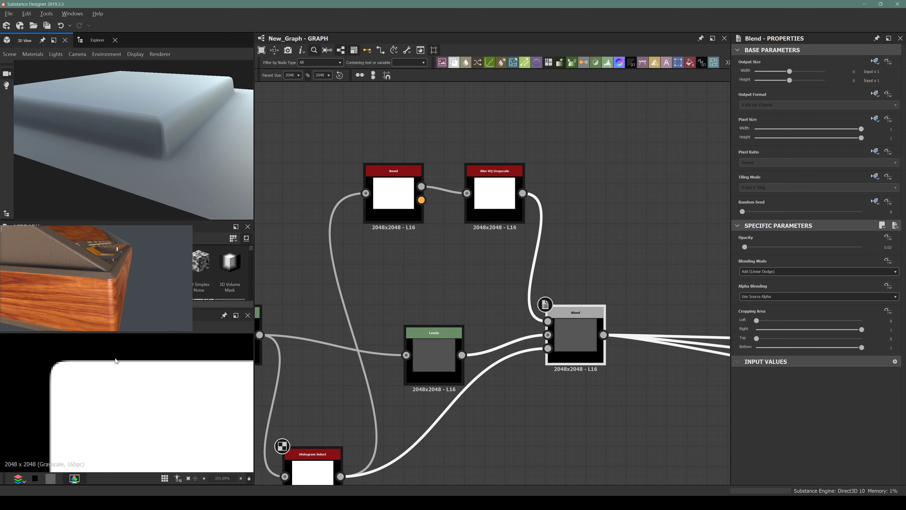
{"action": "double_click", "coordinate": [576, 336]}
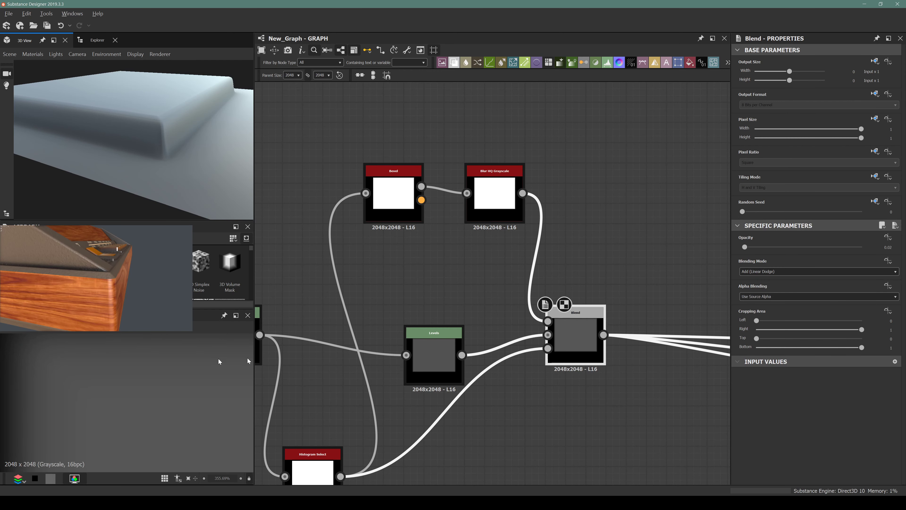
{"action": "scroll", "coordinate": [69, 356], "scroll_direction": "down", "scroll_amount": 4}
{"action": "scroll", "coordinate": [165, 164], "scroll_direction": "up", "scroll_amount": 4}
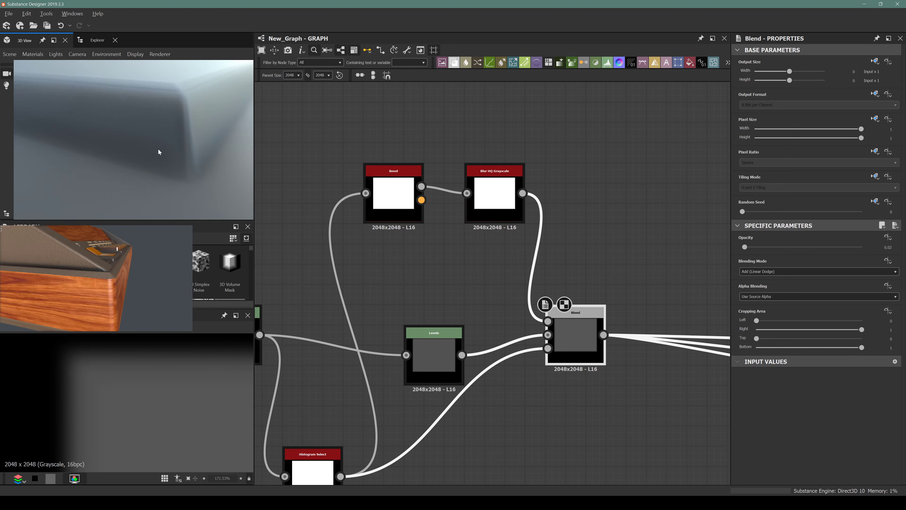
{"action": "left_click_drag", "start_coordinate": [158, 149], "coordinate": [135, 153]}
{"action": "scroll", "coordinate": [154, 146], "scroll_direction": "down", "scroll_amount": 2}
Remove the Histogram Select link from the Blend's opacity input, compare the corner in the 3D preview, and restore the link
{"action": "left_click", "coordinate": [512, 355]}
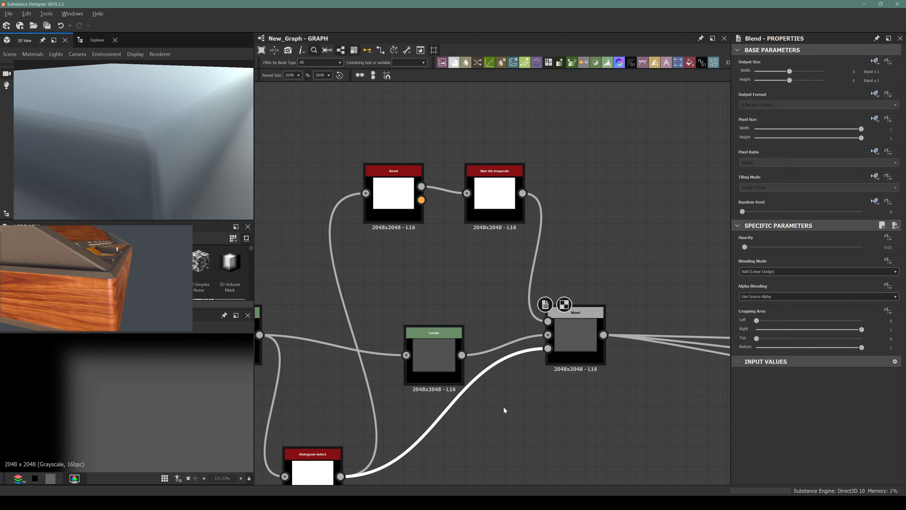
{"action": "key", "text": "Delete"}
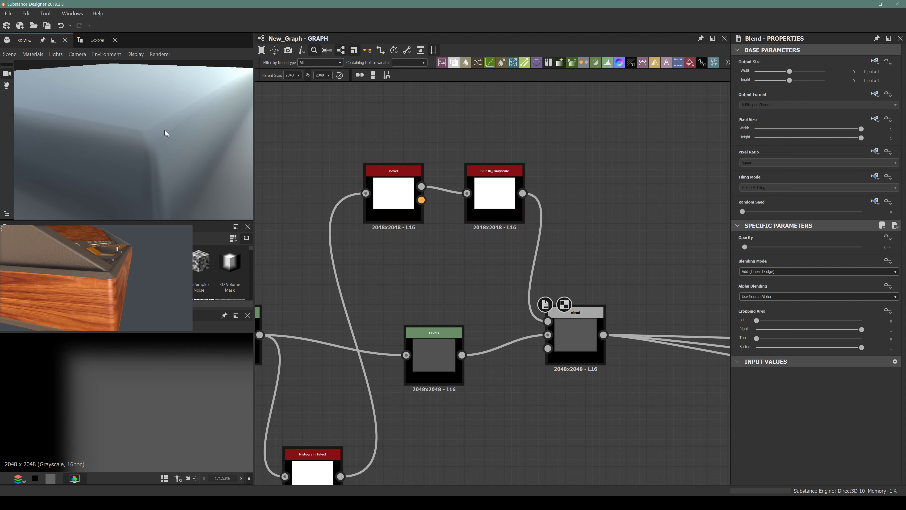
{"action": "left_click_drag", "start_coordinate": [164, 134], "coordinate": [156, 128]}
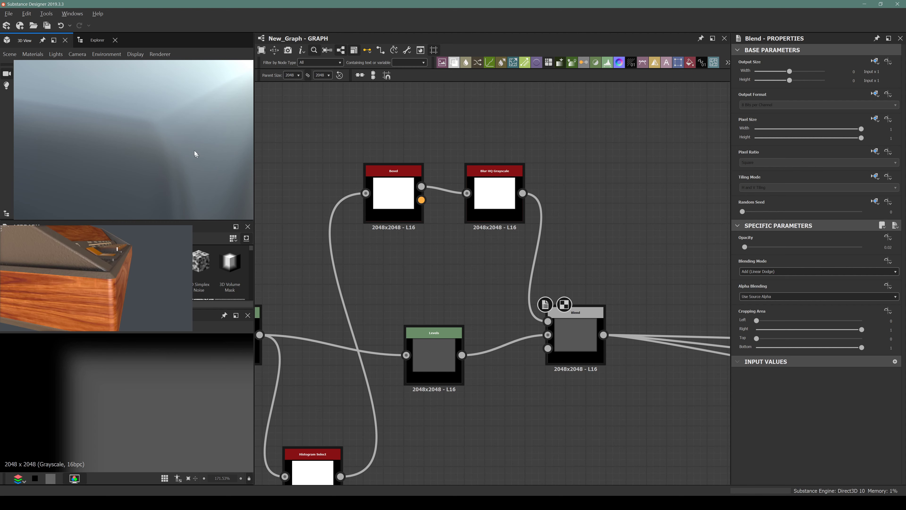
{"action": "left_click_drag", "start_coordinate": [340, 476], "coordinate": [542, 351]}
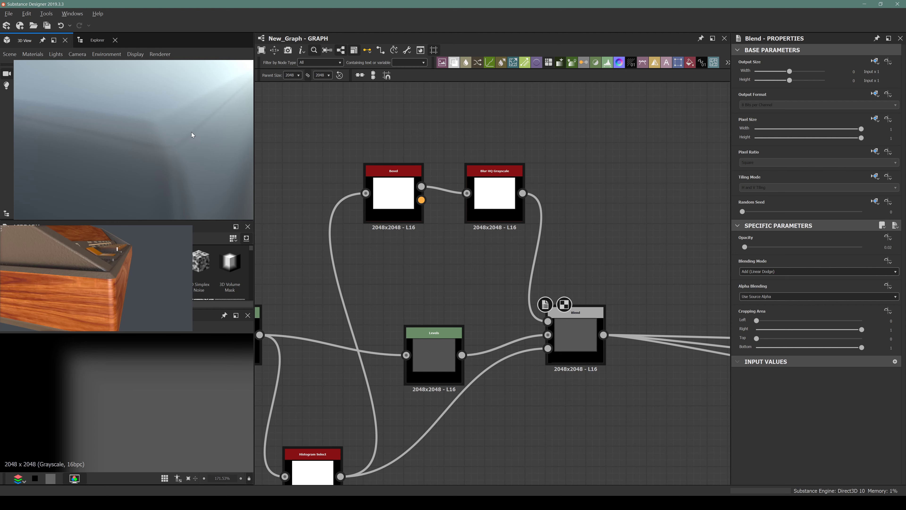
{"action": "left_click_drag", "start_coordinate": [165, 113], "coordinate": [169, 147]}
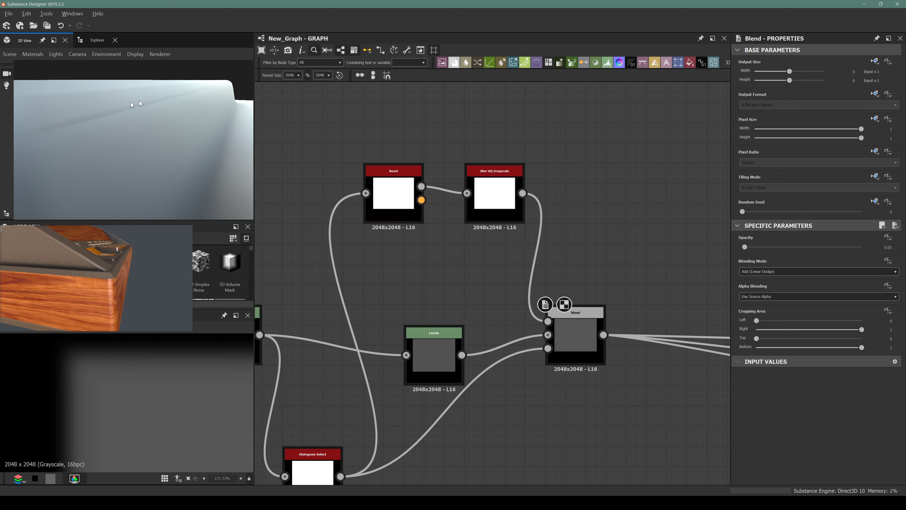
{"action": "left_click_drag", "start_coordinate": [133, 104], "coordinate": [150, 166]}
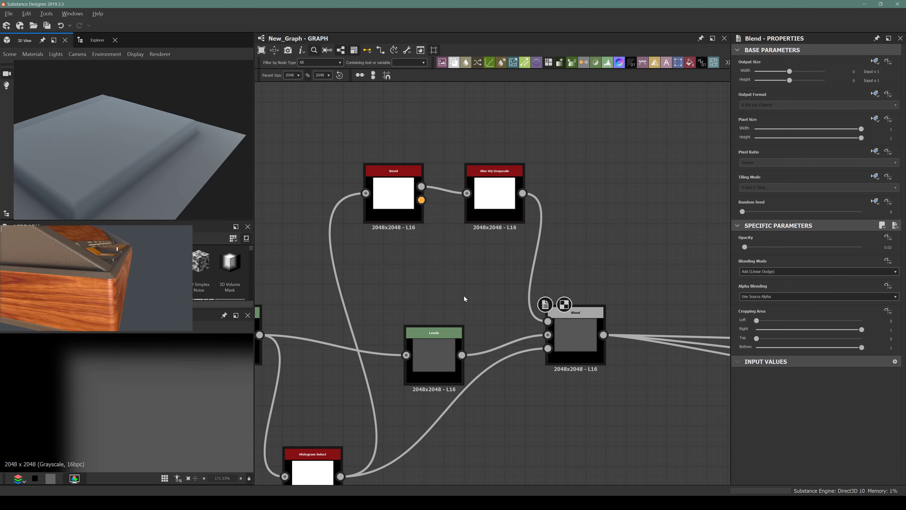
Set the Histogram Select's Contrast to 0.71 and its Range to 0.02 to soften and tighten the mask's edge
{"action": "scroll", "coordinate": [470, 241], "scroll_direction": "down", "scroll_amount": 4}
{"action": "scroll", "coordinate": [430, 317], "scroll_direction": "up", "scroll_amount": 4}
{"action": "left_click", "coordinate": [430, 306]}
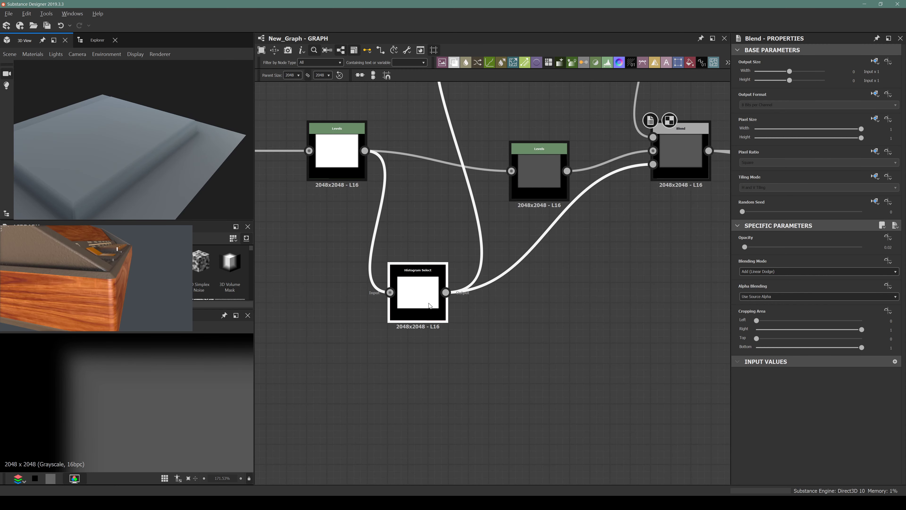
{"action": "scroll", "coordinate": [820, 442], "scroll_direction": "down", "scroll_amount": 2}
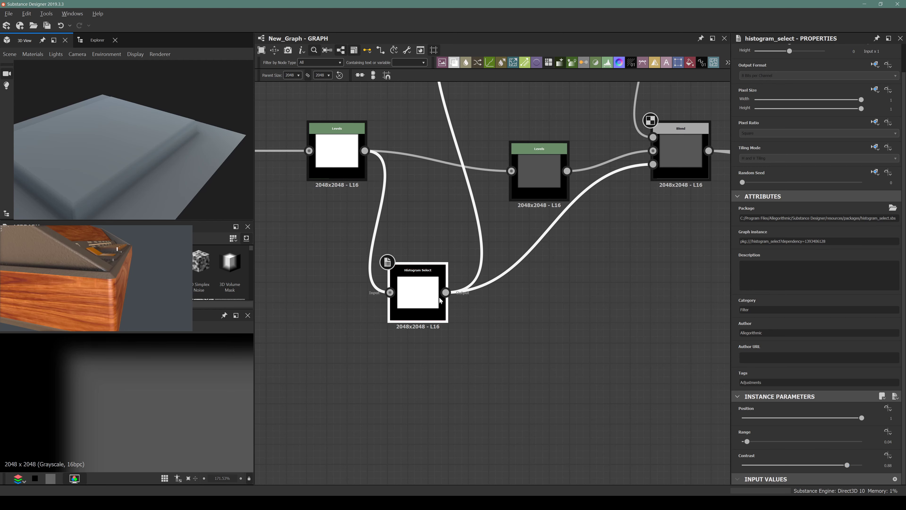
{"action": "double_click", "coordinate": [429, 290]}
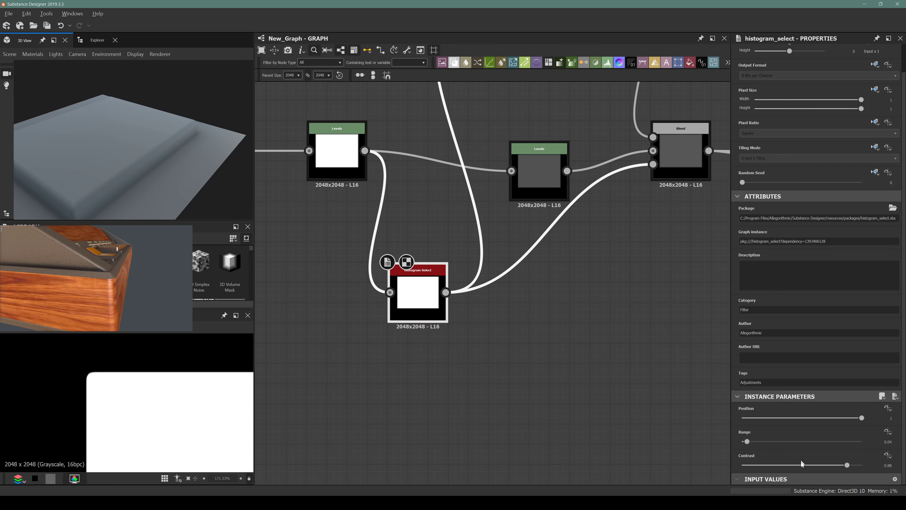
{"action": "left_click_drag", "start_coordinate": [800, 463], "coordinate": [837, 463]}
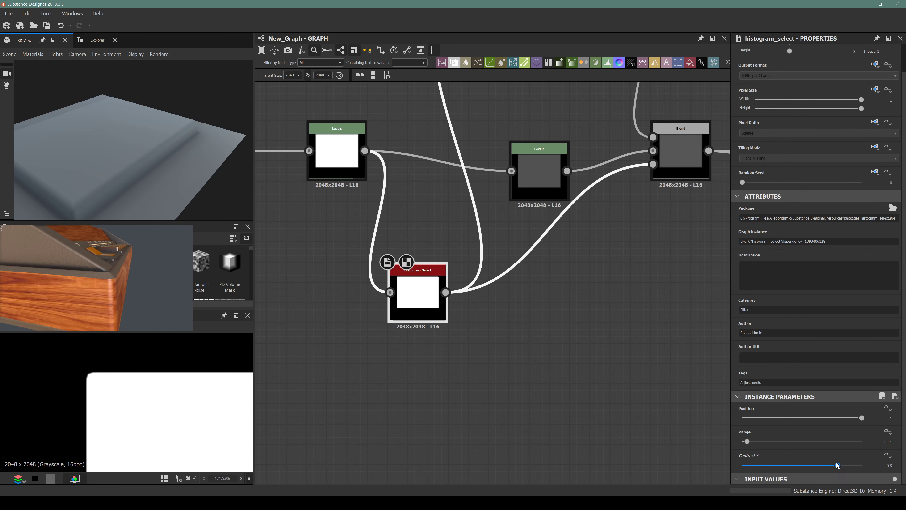
{"action": "left_click_drag", "start_coordinate": [160, 145], "coordinate": [185, 135]}
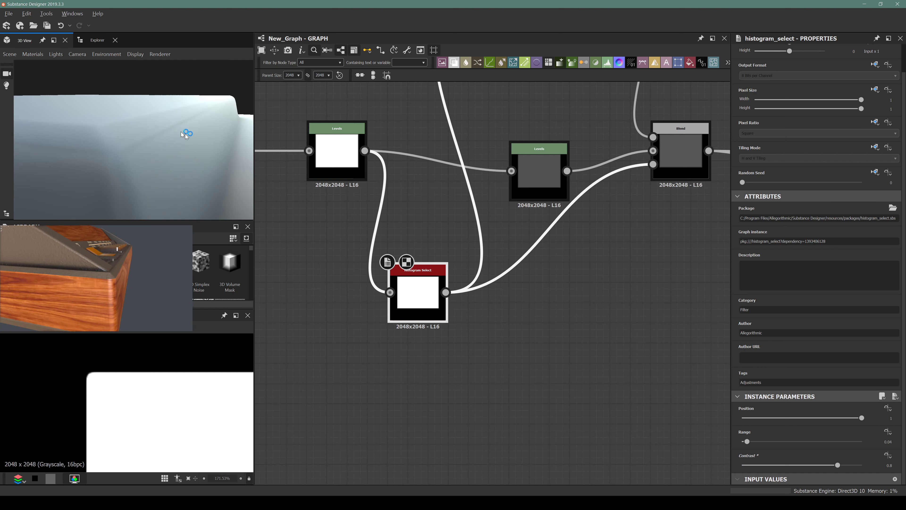
{"action": "left_click_drag", "start_coordinate": [802, 469], "coordinate": [827, 463]}
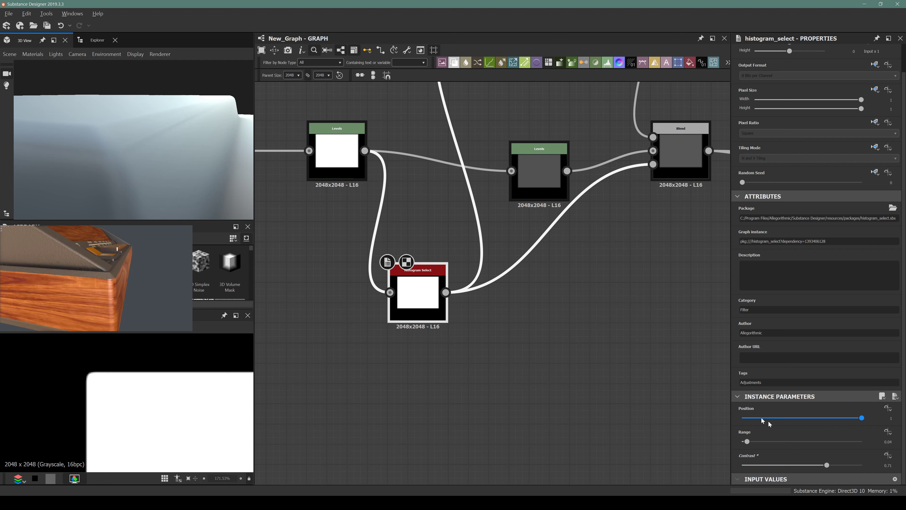
{"action": "left_click_drag", "start_coordinate": [748, 442], "coordinate": [745, 442]}
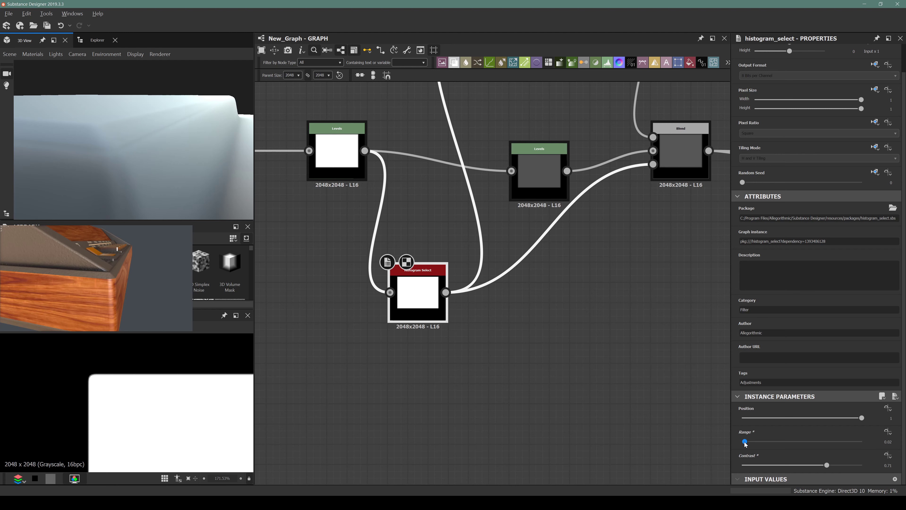
Examine the rounded edge and corner in the 3D preview, and check the Blur HQ Grayscale output and the overall node chain
{"action": "scroll", "coordinate": [510, 221], "scroll_direction": "down", "scroll_amount": 6}
{"action": "left_click_drag", "start_coordinate": [97, 127], "coordinate": [153, 115]}
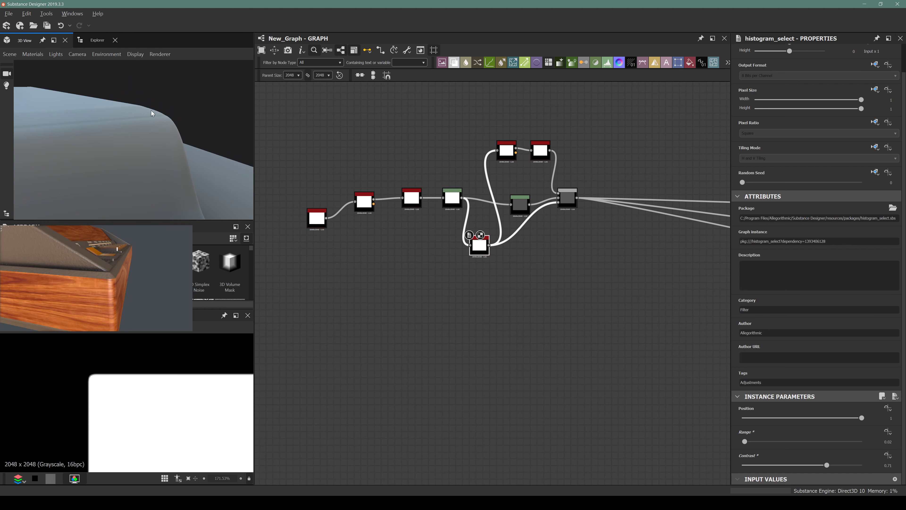
{"action": "scroll", "coordinate": [501, 192], "scroll_direction": "up", "scroll_amount": 2}
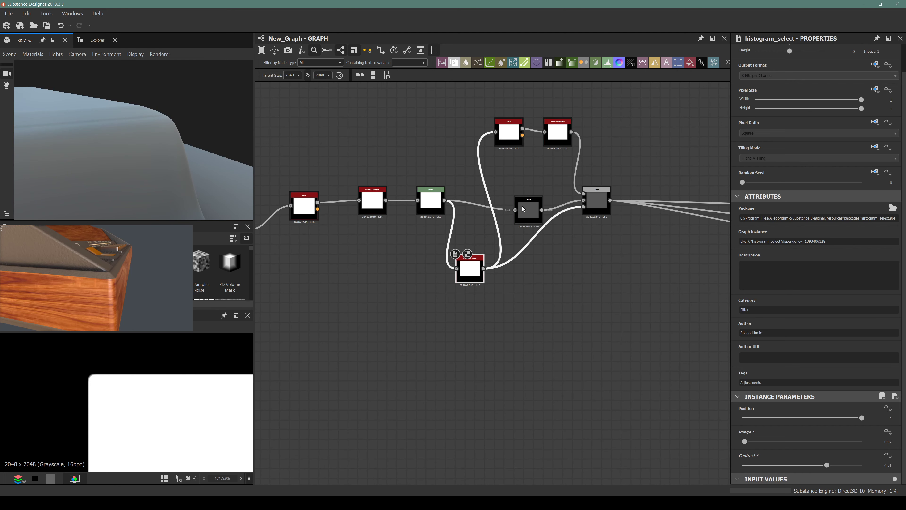
{"action": "scroll", "coordinate": [592, 198], "scroll_direction": "up", "scroll_amount": 3}
{"action": "scroll", "coordinate": [589, 195], "scroll_direction": "down", "scroll_amount": 5}
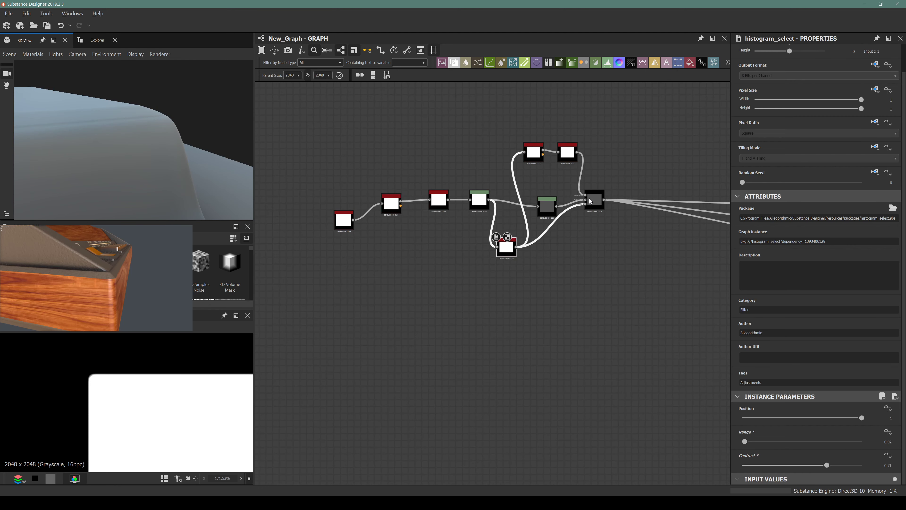
{"action": "double_click", "coordinate": [565, 157]}
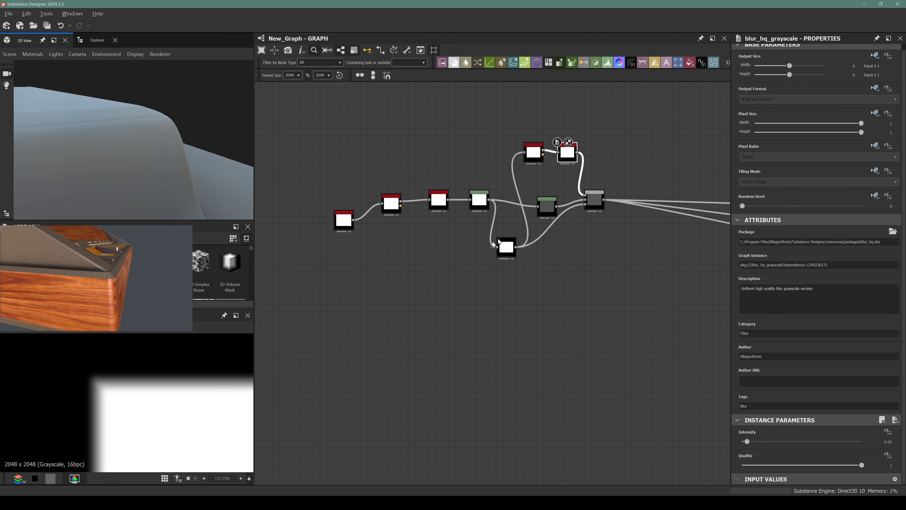
{"action": "scroll", "coordinate": [382, 165], "scroll_direction": "down", "scroll_amount": 3}
{"action": "left_click", "coordinate": [394, 162]}
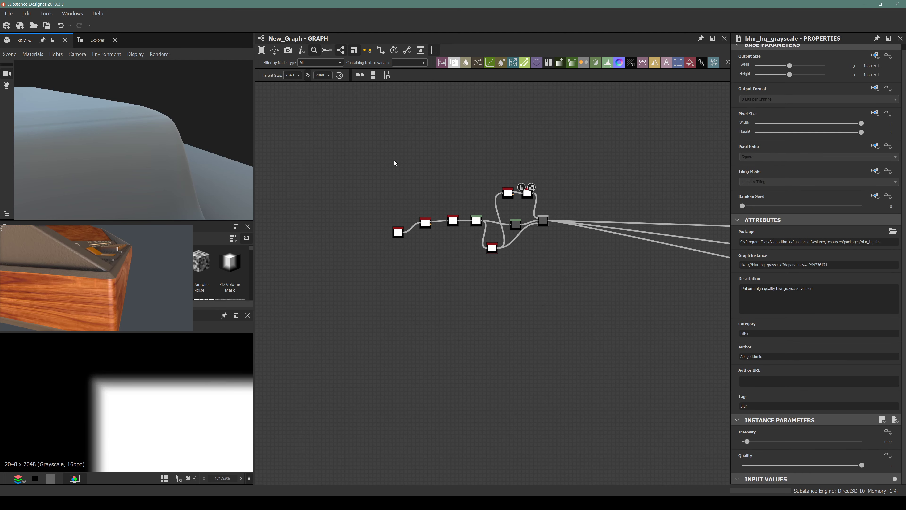
{"action": "scroll", "coordinate": [434, 188], "scroll_direction": "down", "scroll_amount": 2}
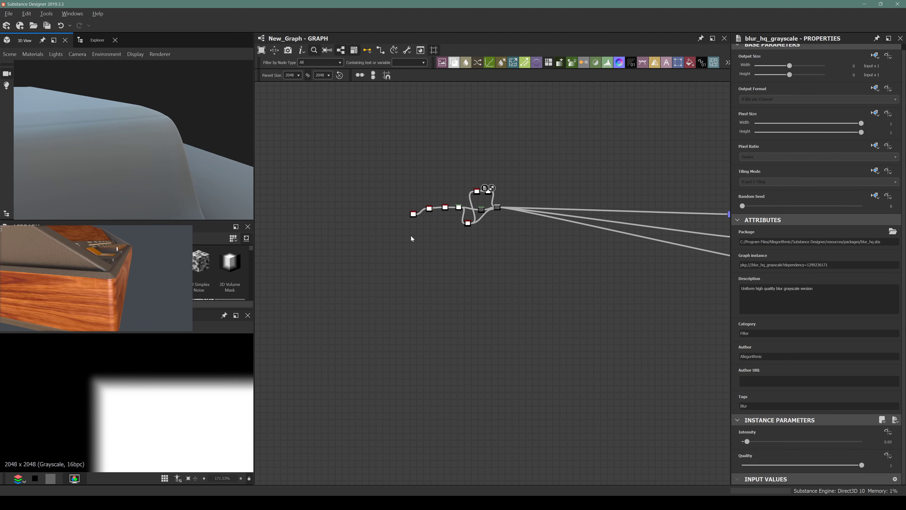
{"action": "scroll", "coordinate": [130, 132], "scroll_direction": "down", "scroll_amount": 4}
{"action": "left_click_drag", "start_coordinate": [133, 141], "coordinate": [170, 144]}
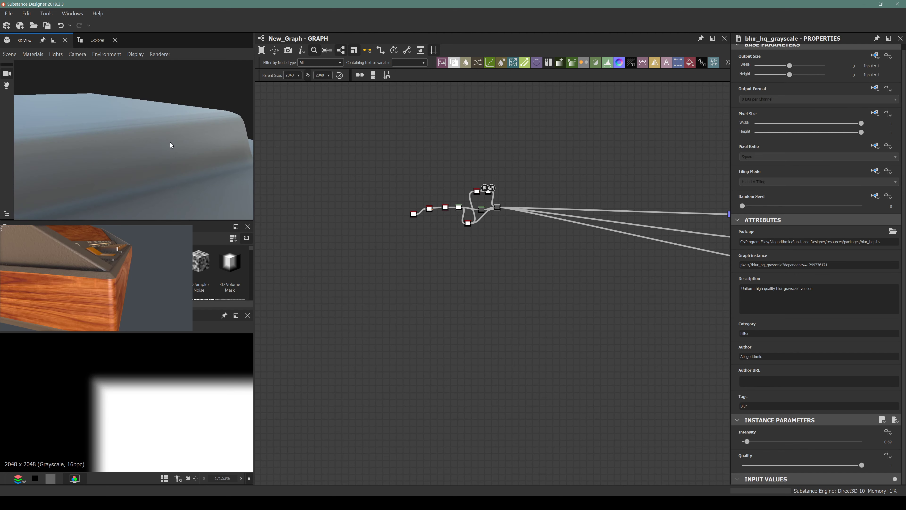
{"action": "scroll", "coordinate": [169, 143], "scroll_direction": "down", "scroll_amount": 3}
{"action": "left_click_drag", "start_coordinate": [104, 174], "coordinate": [232, 164]}
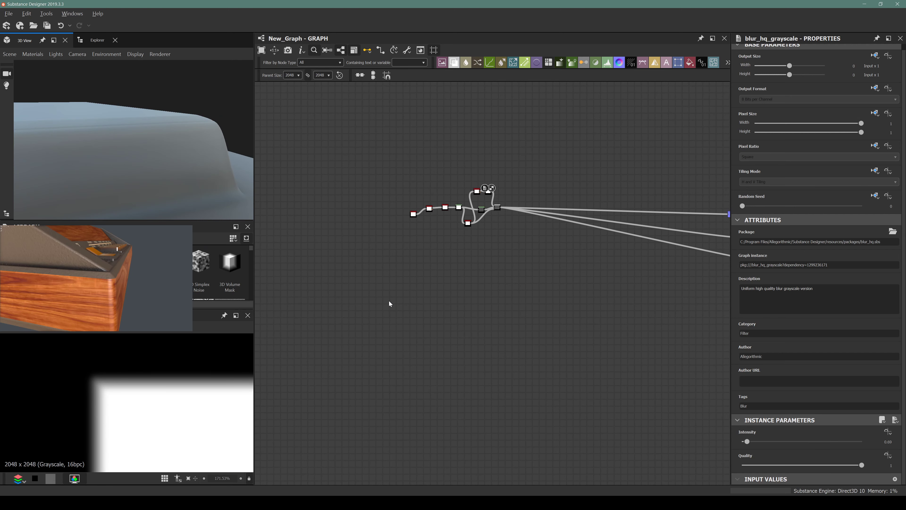
Duplicate the square Shape node and place the copy below the start of the existing node chain
{"action": "scroll", "coordinate": [418, 208], "scroll_direction": "up", "scroll_amount": 8}
{"action": "left_click", "coordinate": [448, 172]}
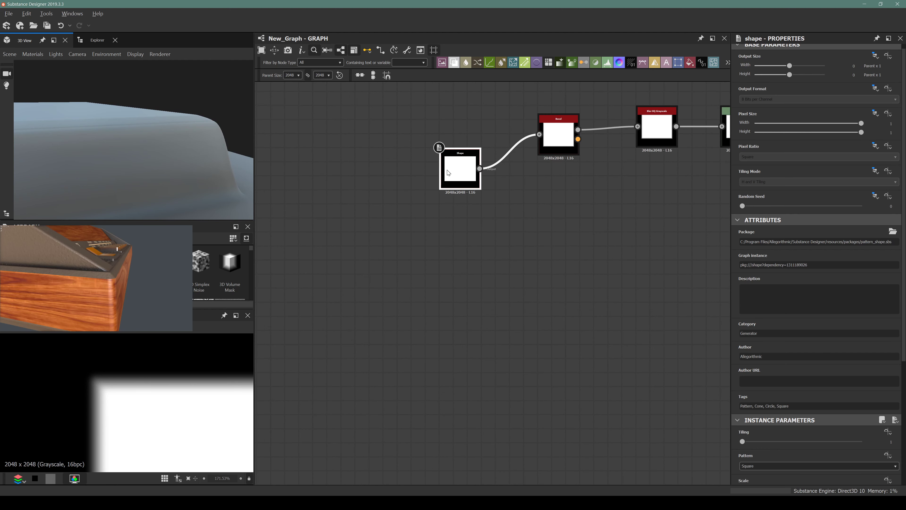
{"action": "key", "text": "ctrl+v"}
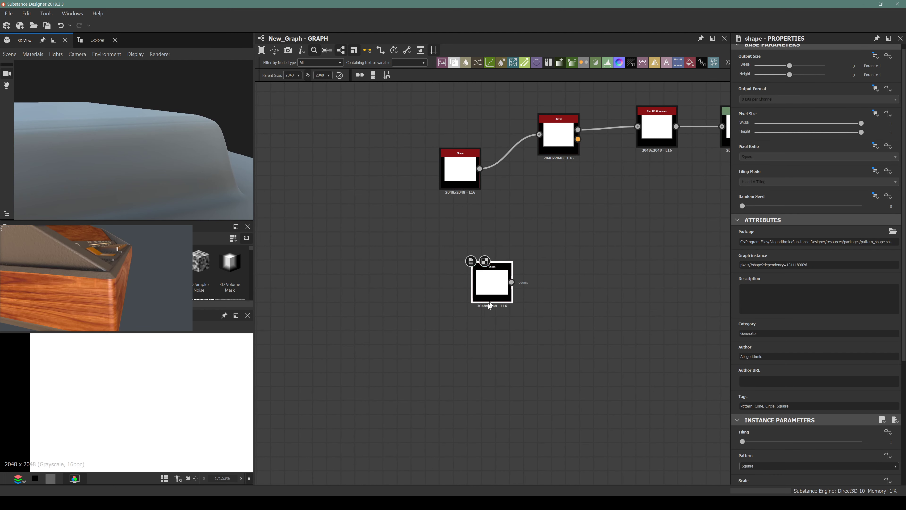
{"action": "left_click_drag", "start_coordinate": [485, 291], "coordinate": [425, 376]}
{"action": "middle_click_drag", "start_coordinate": [526, 318], "coordinate": [379, 280]}
{"action": "scroll", "coordinate": [379, 281], "scroll_direction": "down", "scroll_amount": 6}
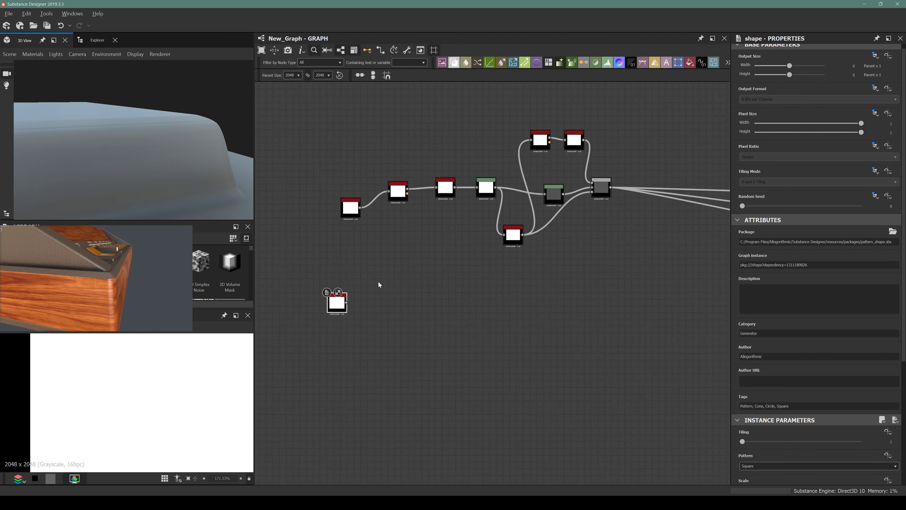
{"action": "scroll", "coordinate": [499, 225], "scroll_direction": "up", "scroll_amount": 4}
{"action": "left_click", "coordinate": [583, 197]}
{"action": "left_click", "coordinate": [583, 199]}
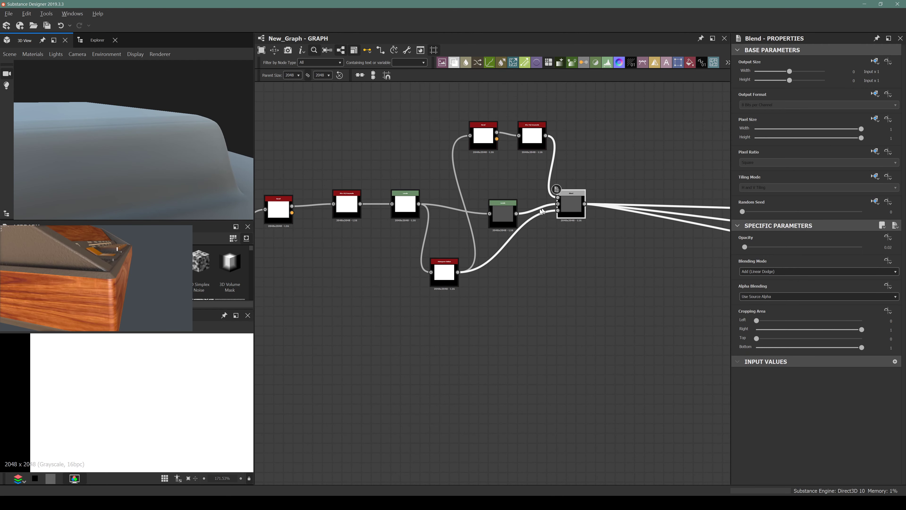
{"action": "scroll", "coordinate": [503, 215], "scroll_direction": "up", "scroll_amount": 3}
{"action": "left_click", "coordinate": [502, 215]}
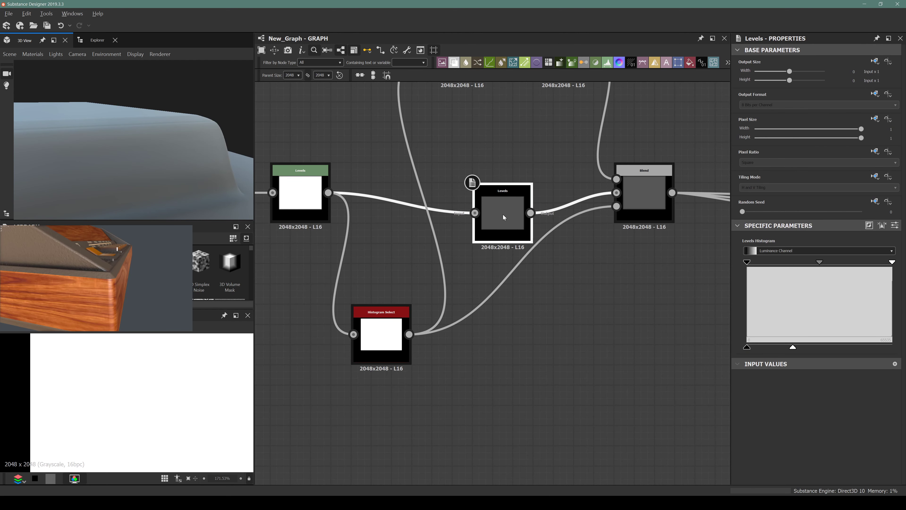
{"action": "scroll", "coordinate": [503, 214], "scroll_direction": "down", "scroll_amount": 4}
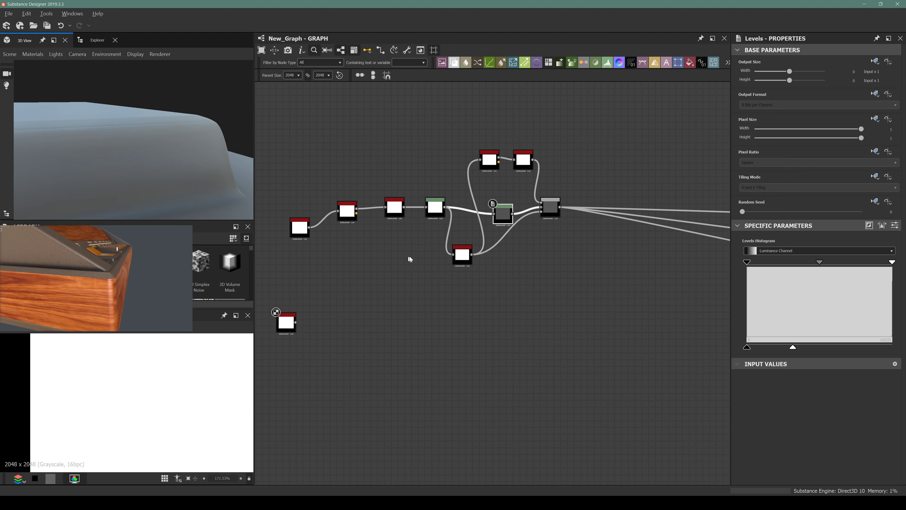
{"action": "key", "text": "ctrl+d"}
{"action": "left_click_drag", "start_coordinate": [498, 288], "coordinate": [378, 335]}
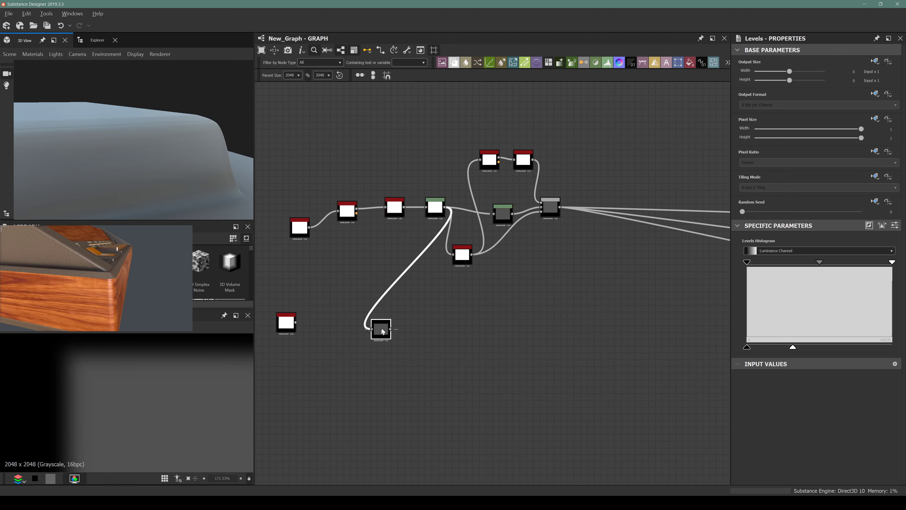
{"action": "key", "text": "Delete"}
Move the Blend node's outgoing links to the output of the duplicated Shape node
{"action": "left_click_drag", "start_coordinate": [559, 207], "coordinate": [295, 322], "text": "shift"}
{"action": "left_click", "coordinate": [279, 321]}
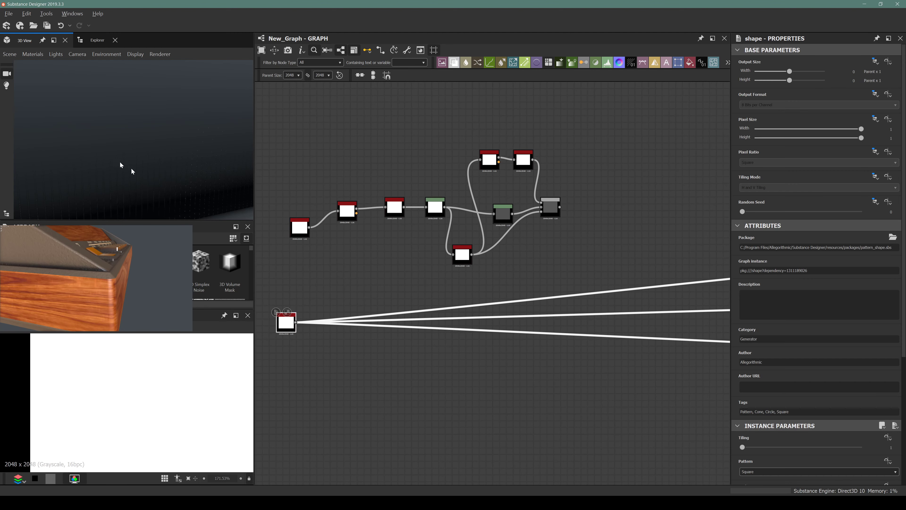
{"action": "middle_click_drag", "start_coordinate": [362, 302], "coordinate": [436, 302]}
Insert a Bevel node after the duplicated Shape, between it and its outgoing links, and place it slightly apart
{"action": "left_click", "coordinate": [362, 333]}
{"action": "left_click", "coordinate": [364, 327]}
{"action": "key", "text": "space"}
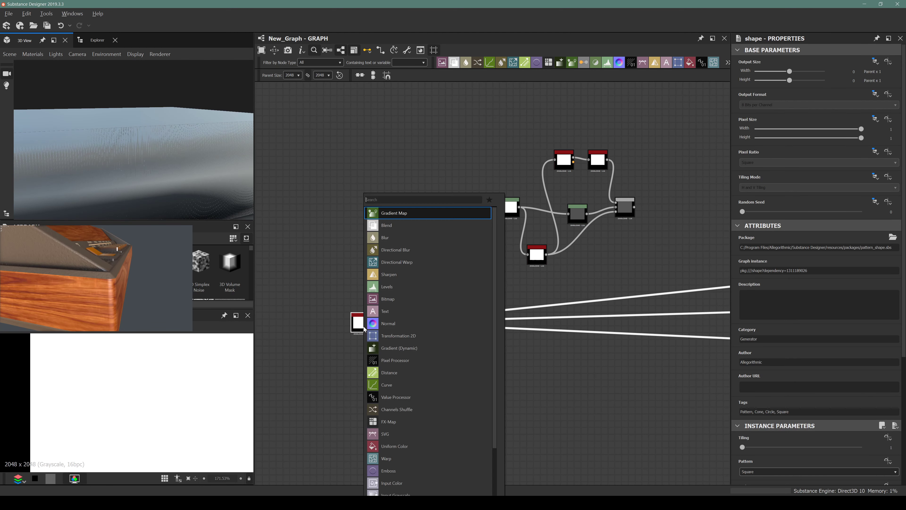
{"action": "type", "text": "bevel"}
{"action": "key", "text": "Return"}
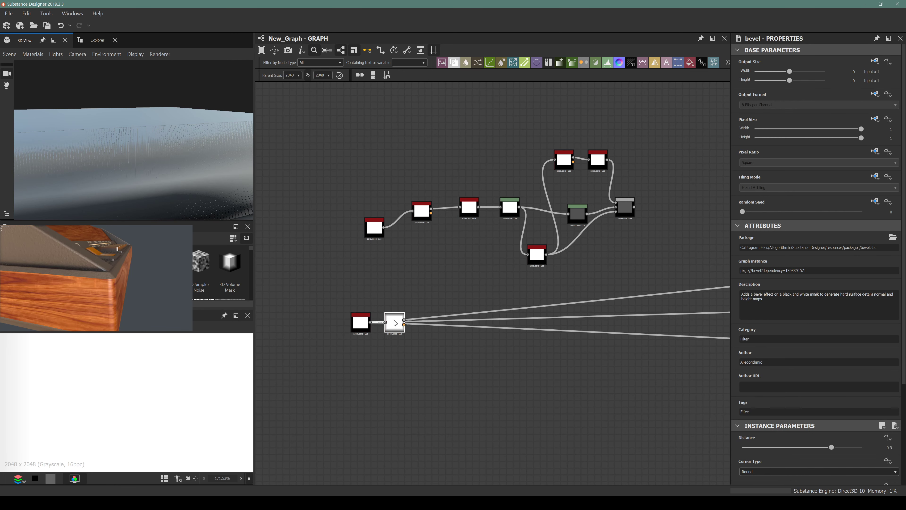
{"action": "mouse_move", "coordinate": [394, 321]}
{"action": "left_mouse_down", "text": "alt"}
{"action": "mouse_move", "coordinate": [421, 328]}
{"action": "mouse_move", "coordinate": [390, 341]}
{"action": "mouse_move", "coordinate": [400, 344]}
{"action": "mouse_move", "coordinate": [408, 332]}
{"action": "left_mouse_up", "text": "alt"}
Set the new Bevel's Distance to just below zero and check the slope in the 3D preview
{"action": "scroll", "coordinate": [133, 411], "scroll_direction": "down", "scroll_amount": 10}
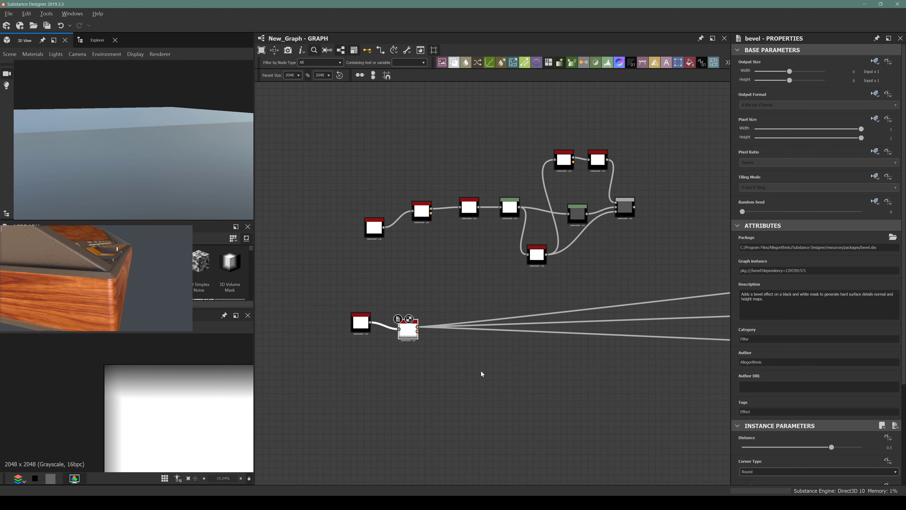
{"action": "left_click_drag", "start_coordinate": [824, 449], "coordinate": [797, 455]}
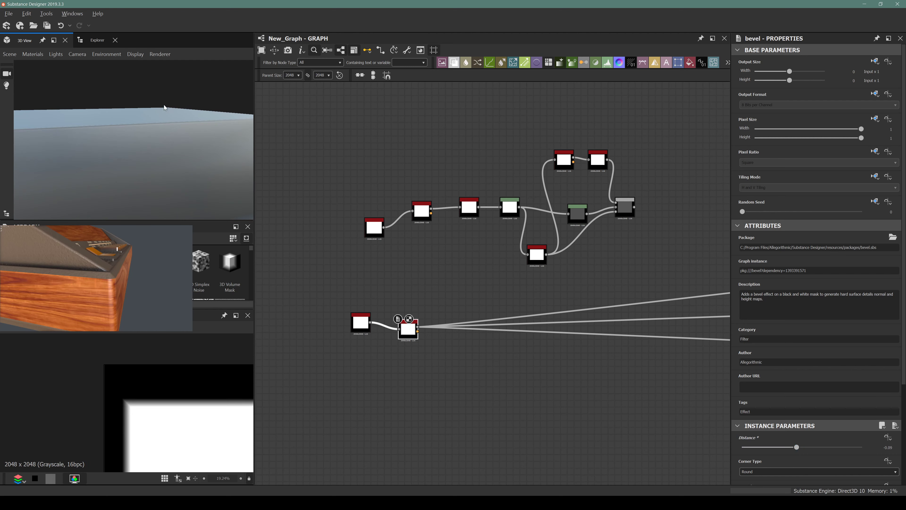
{"action": "left_click_drag", "start_coordinate": [164, 107], "coordinate": [180, 147]}
{"action": "left_click_drag", "start_coordinate": [119, 110], "coordinate": [215, 174]}
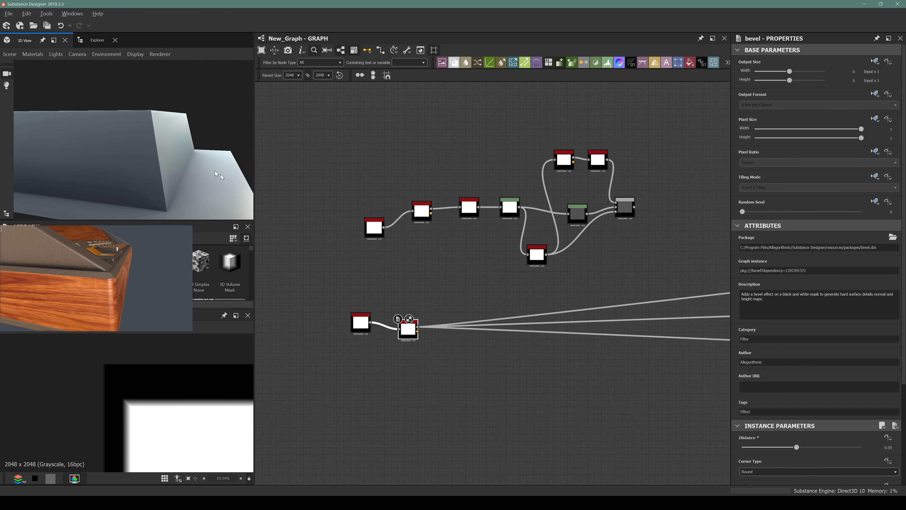
Insert a Curve node between the Bevel's height output and its outgoing links
{"action": "scroll", "coordinate": [441, 316], "scroll_direction": "up", "scroll_amount": 2}
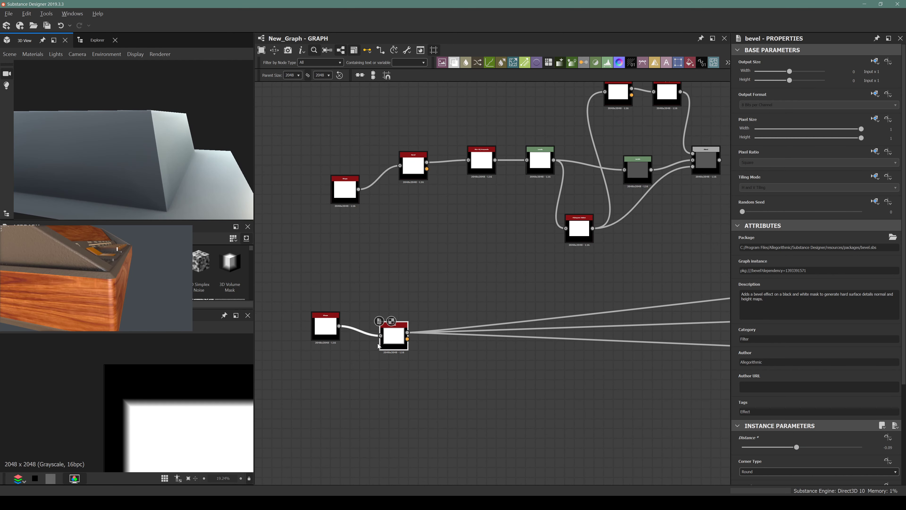
{"action": "left_click_drag", "start_coordinate": [451, 299], "coordinate": [445, 310]}
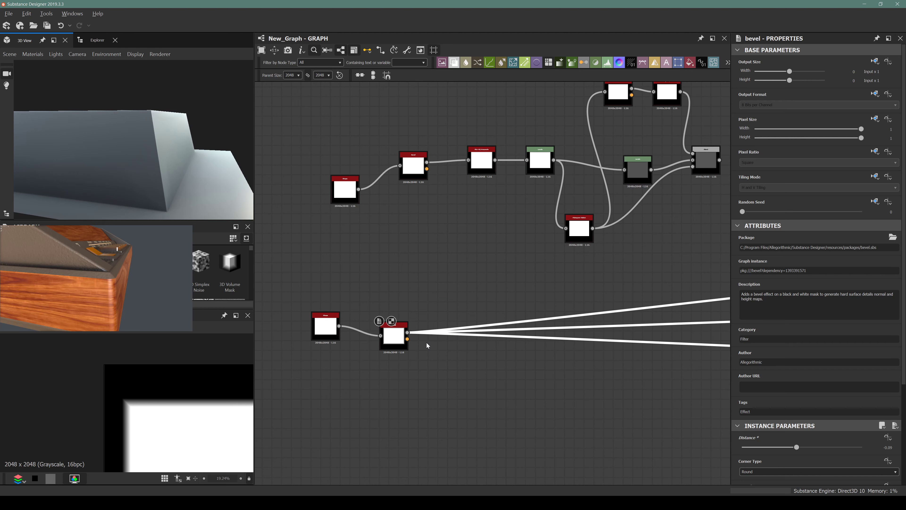
{"action": "key", "text": "space"}
{"action": "type", "text": "curve"}
{"action": "key", "text": "Return"}
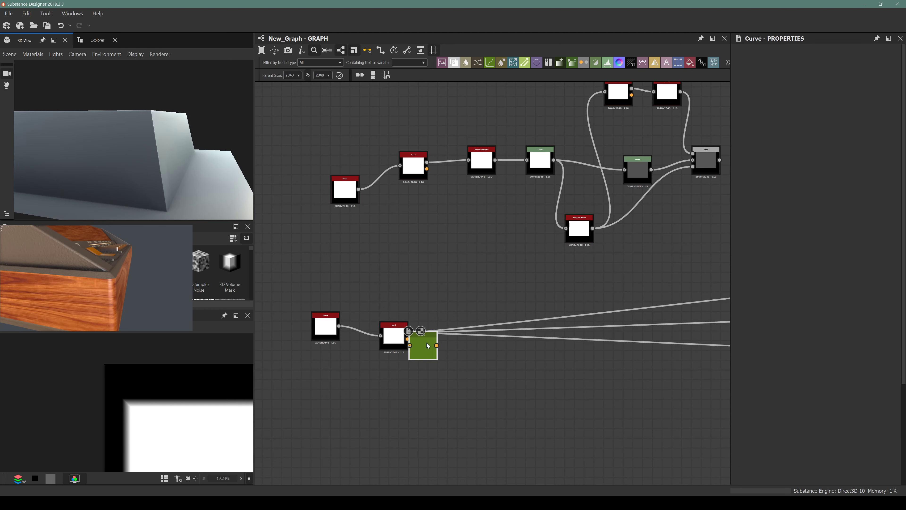
{"action": "left_click_drag", "start_coordinate": [429, 348], "coordinate": [449, 291]}
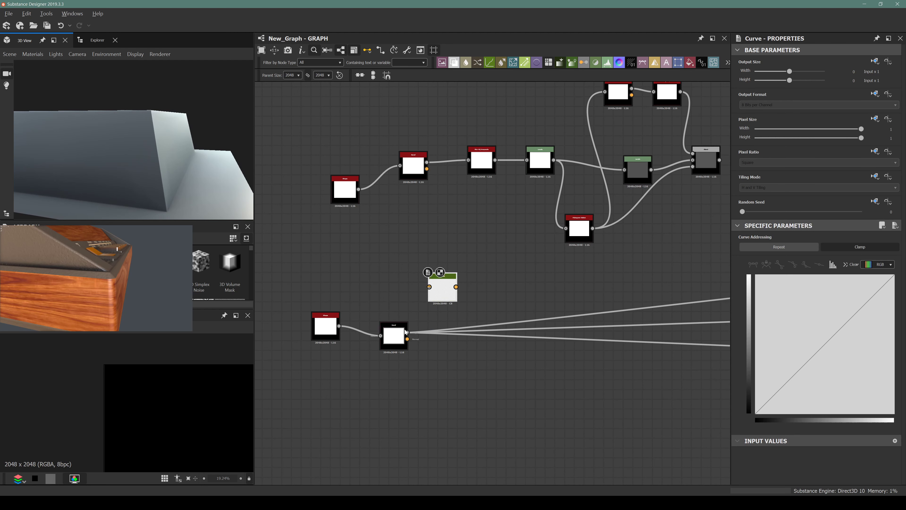
{"action": "left_click_drag", "start_coordinate": [407, 333], "coordinate": [456, 287], "text": "shift"}
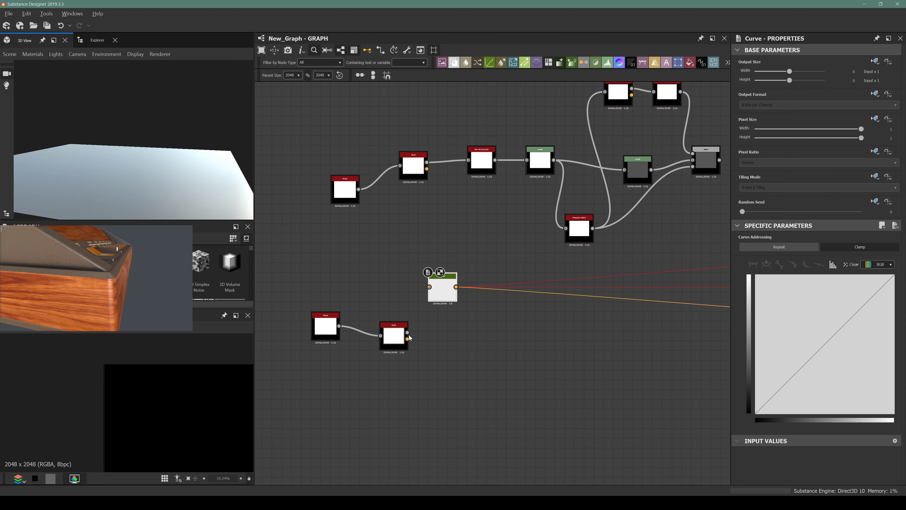
{"action": "left_click_drag", "start_coordinate": [408, 332], "coordinate": [452, 341]}
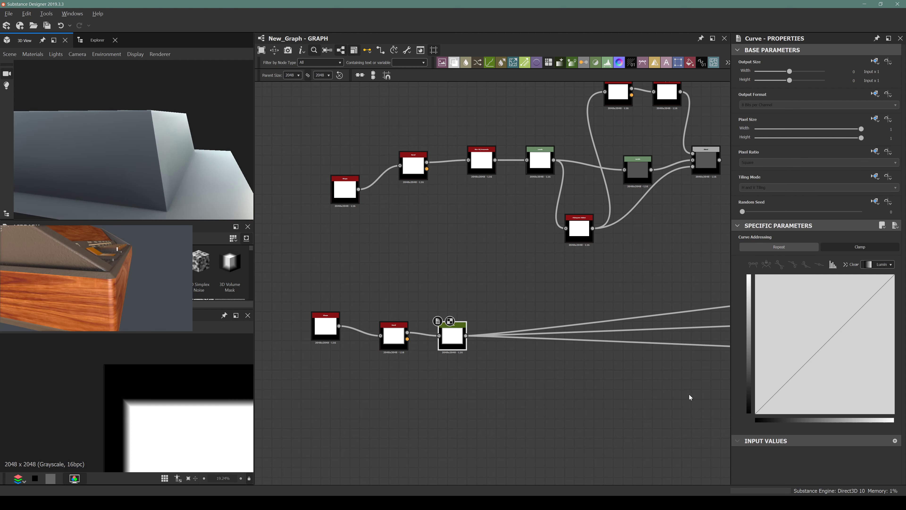
Add a linear point to the curve at about 0.78 input and 0.93 output, and check the sloped edge in 3D
{"action": "key", "text": "f"}
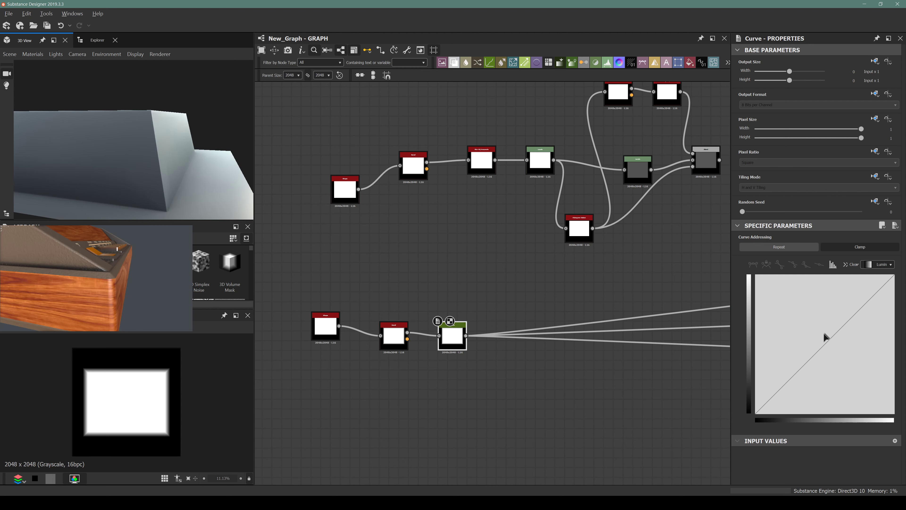
{"action": "left_click", "coordinate": [836, 327]}
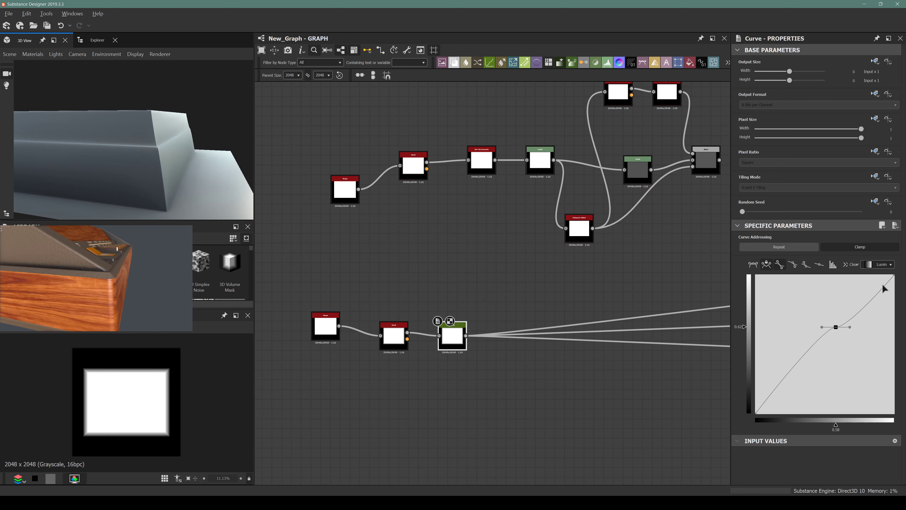
{"action": "left_click", "coordinate": [819, 264]}
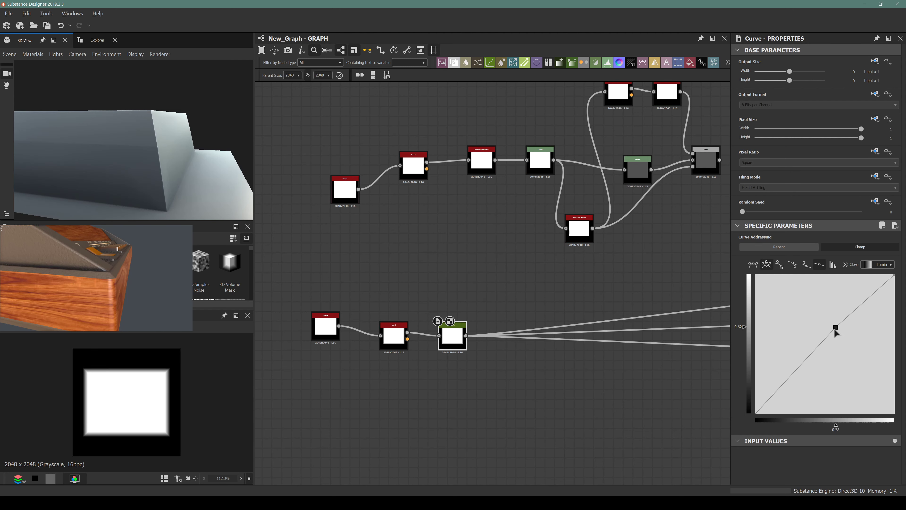
{"action": "left_click_drag", "start_coordinate": [836, 327], "coordinate": [864, 286]}
{"action": "left_click_drag", "start_coordinate": [187, 187], "coordinate": [155, 135]}
{"action": "left_click_drag", "start_coordinate": [124, 105], "coordinate": [153, 135]}
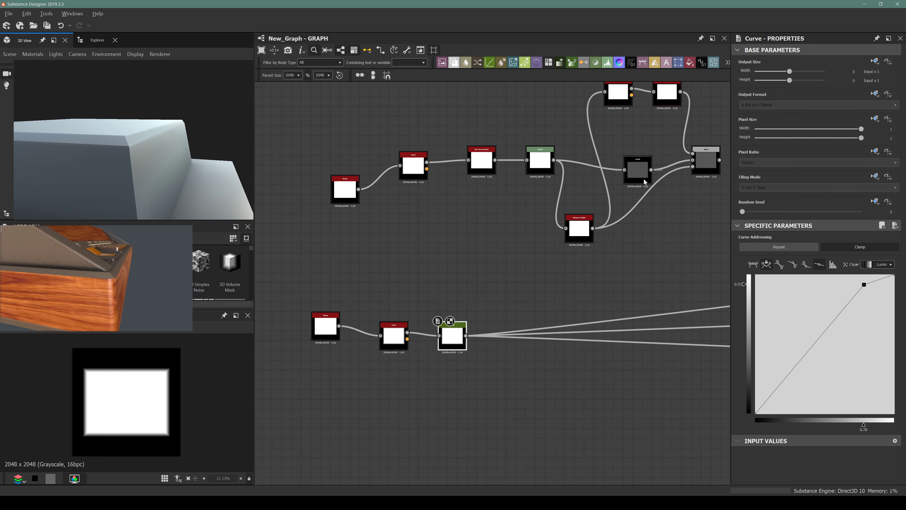
Copy the Levels node that feeds the Blend and insert the copy between the Curve and its outgoing links
{"action": "middle_click_drag", "start_coordinate": [636, 173], "coordinate": [608, 168]}
{"action": "left_click", "coordinate": [613, 167]}
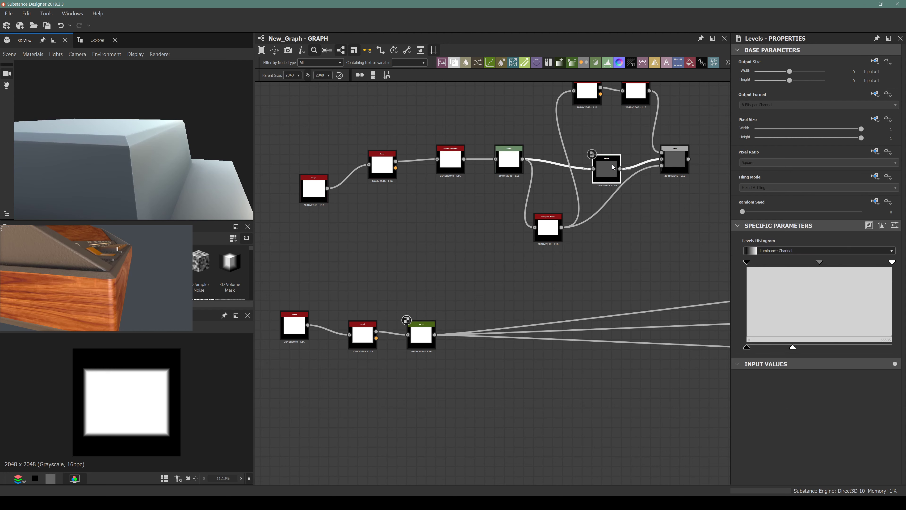
{"action": "key", "text": "ctrl+c"}
{"action": "key", "text": "ctrl+v"}
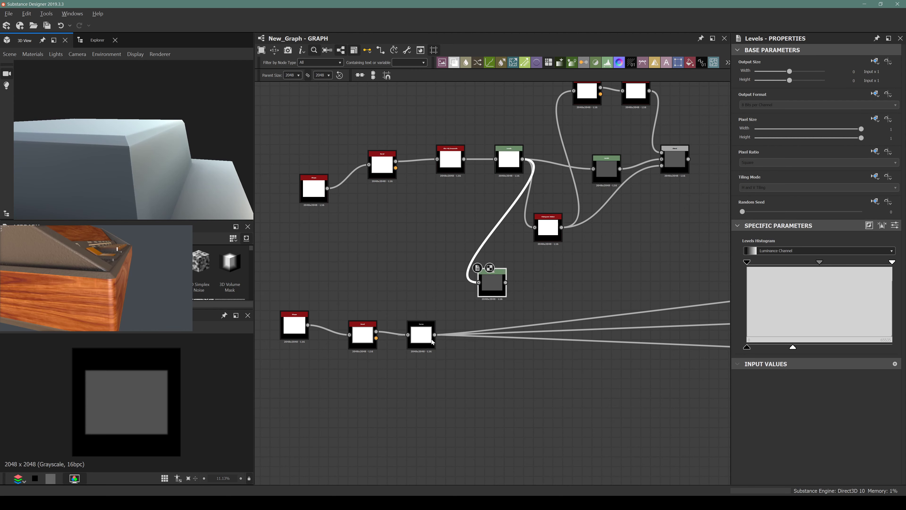
{"action": "left_click_drag", "start_coordinate": [435, 335], "coordinate": [505, 282], "text": "shift"}
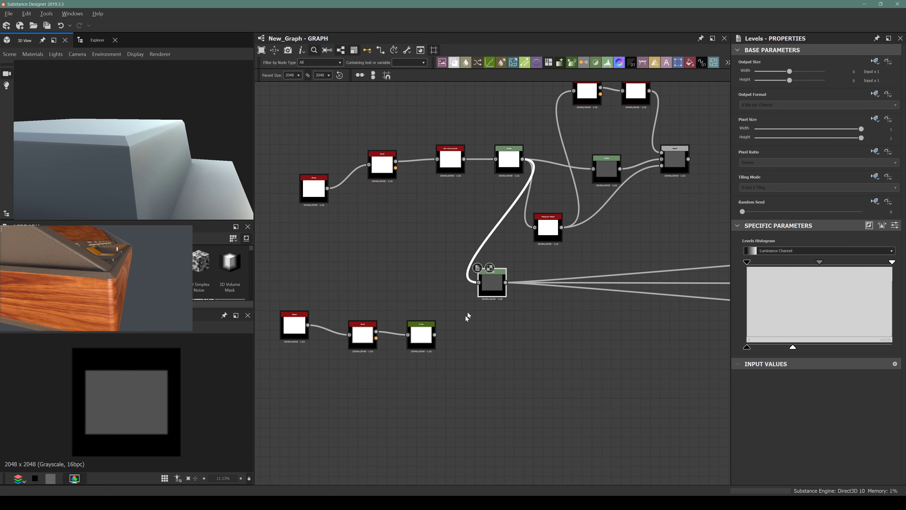
{"action": "left_click_drag", "start_coordinate": [435, 335], "coordinate": [469, 326]}
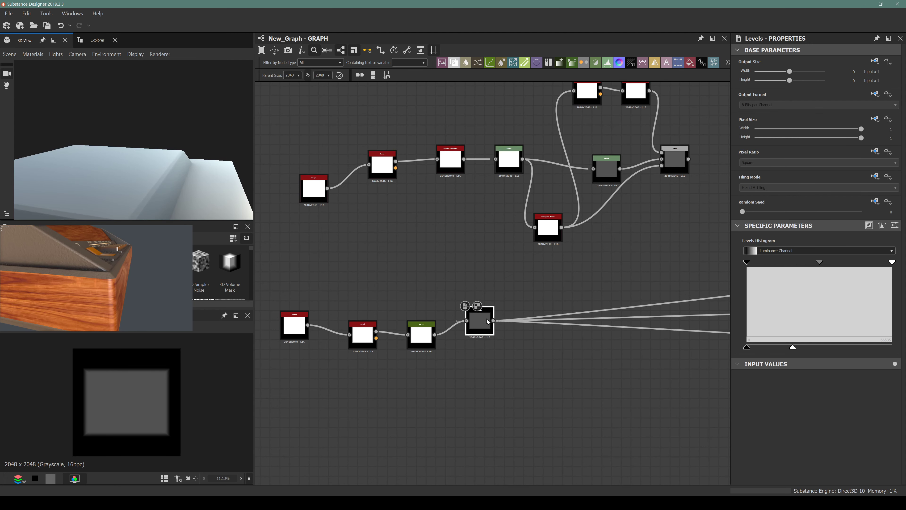
{"action": "left_click_drag", "start_coordinate": [132, 141], "coordinate": [177, 147]}
Move the duplicated Shape farther from its Bevel and insert a Distance node between them
{"action": "scroll", "coordinate": [507, 340], "scroll_direction": "up", "scroll_amount": 2}
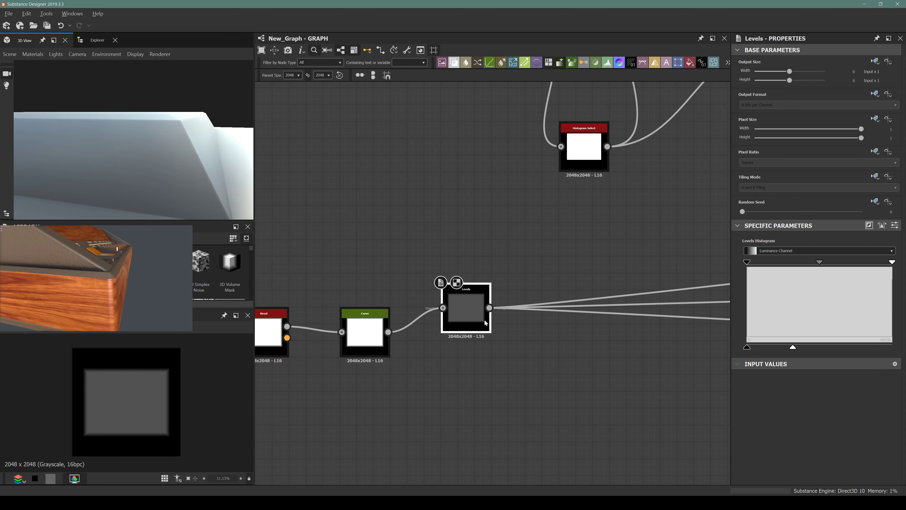
{"action": "middle_click_drag", "start_coordinate": [405, 358], "coordinate": [490, 317]}
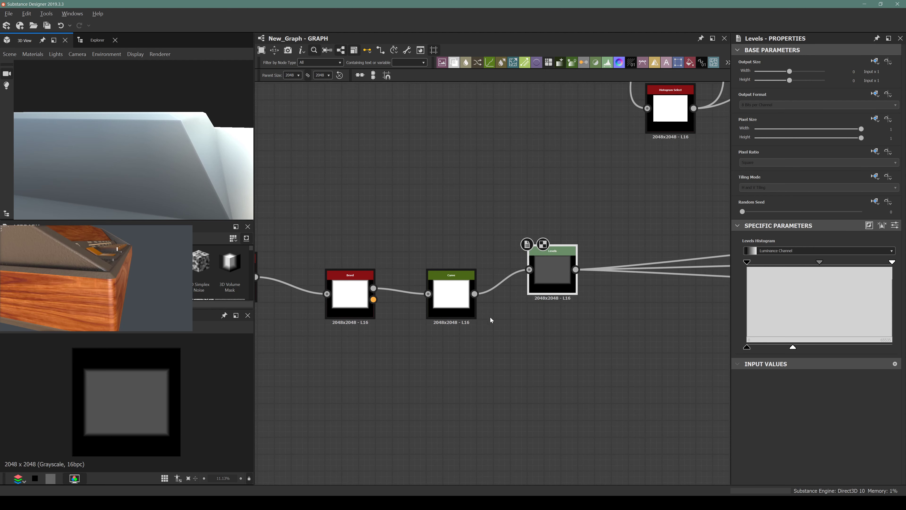
{"action": "middle_click_drag", "start_coordinate": [376, 302], "coordinate": [533, 299]}
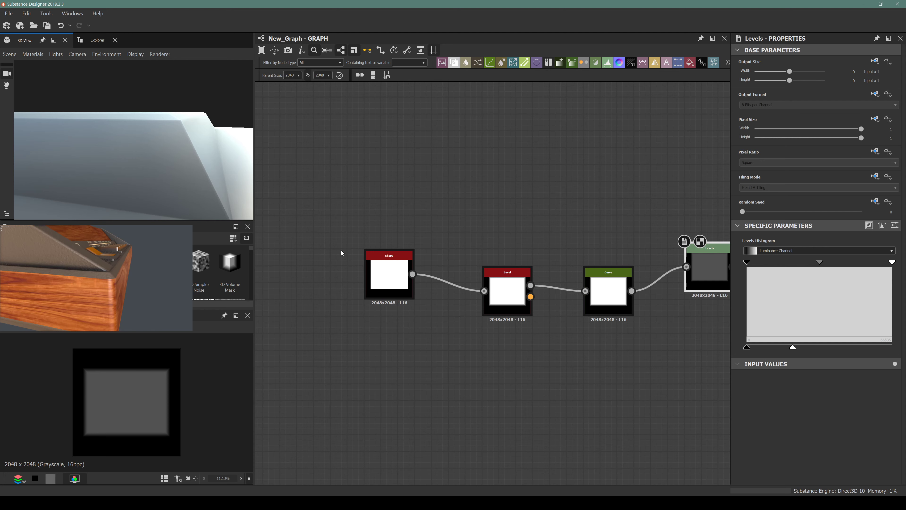
{"action": "middle_click_drag", "start_coordinate": [376, 270], "coordinate": [447, 258]}
{"action": "left_click_drag", "start_coordinate": [447, 261], "coordinate": [323, 312]}
{"action": "scroll", "coordinate": [360, 304], "scroll_direction": "down", "scroll_amount": 3}
{"action": "scroll", "coordinate": [360, 304], "scroll_direction": "up", "scroll_amount": 3}
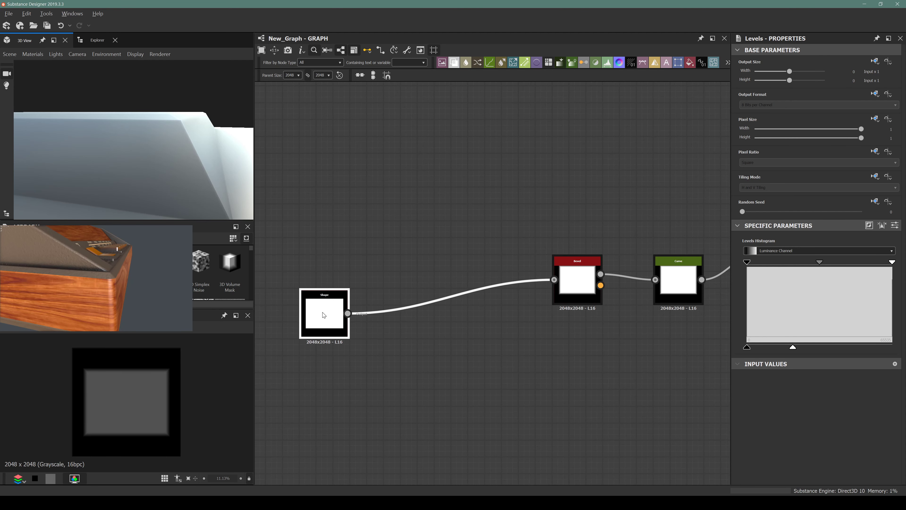
{"action": "key", "text": "space"}
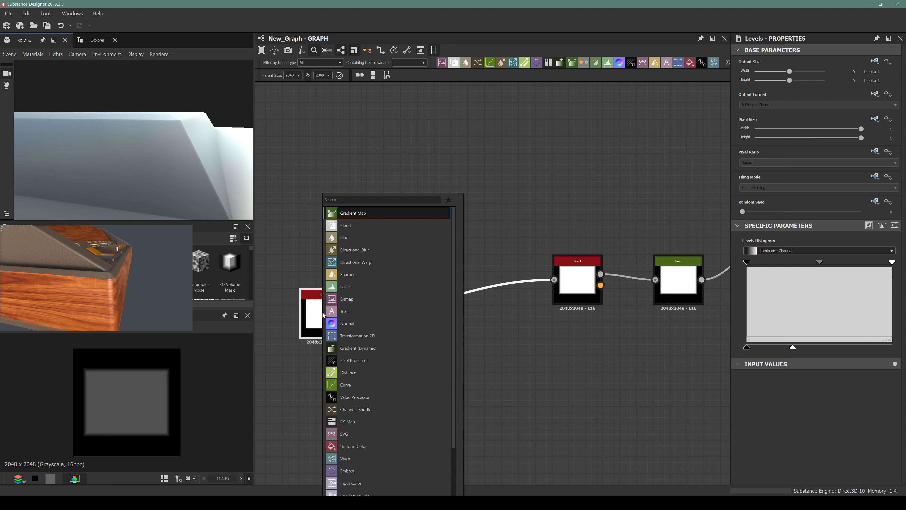
{"action": "type", "text": "dist"}
{"action": "key", "text": "Return"}
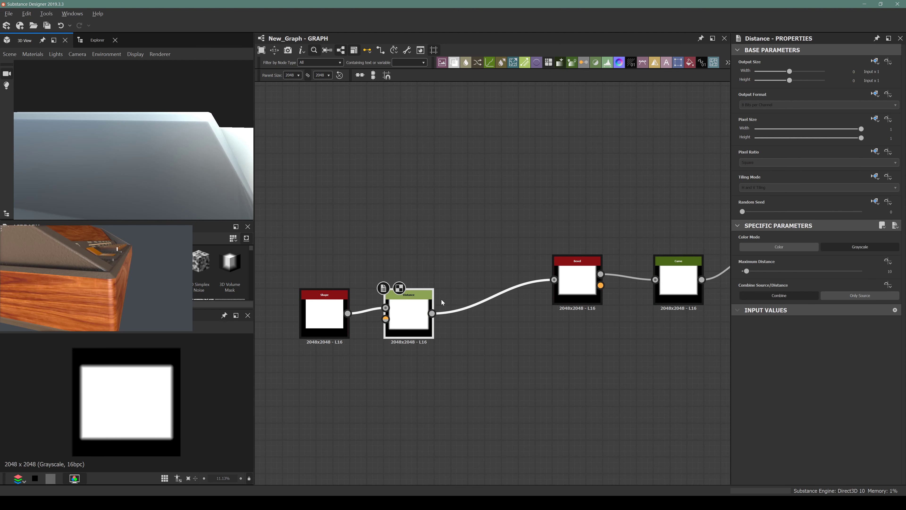
Insert a Levels node between Distance and Bevel, and lower its white input level almost to black to get a crisp, rounded-corner mask
{"action": "key", "text": "space"}
{"action": "type", "text": "lv"}
{"action": "key", "text": "BackSpace"}
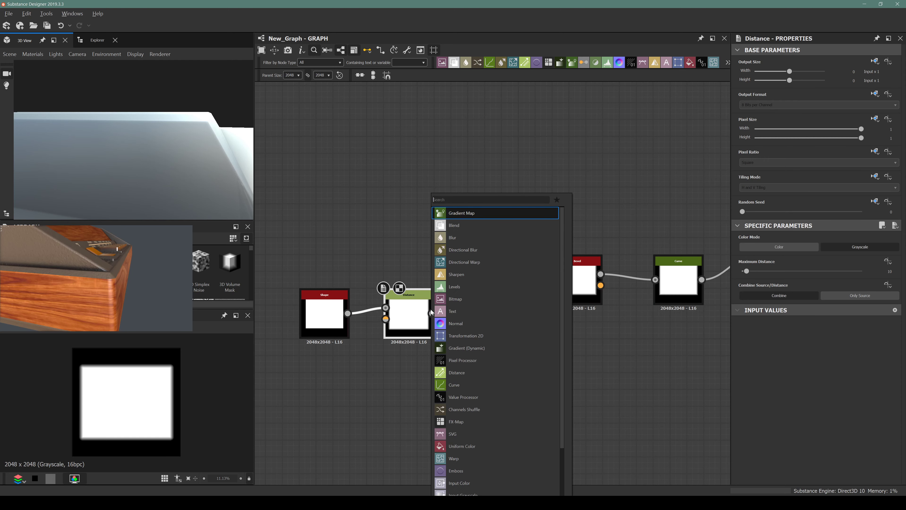
{"action": "type", "text": "levels"}
{"action": "key", "text": "Return"}
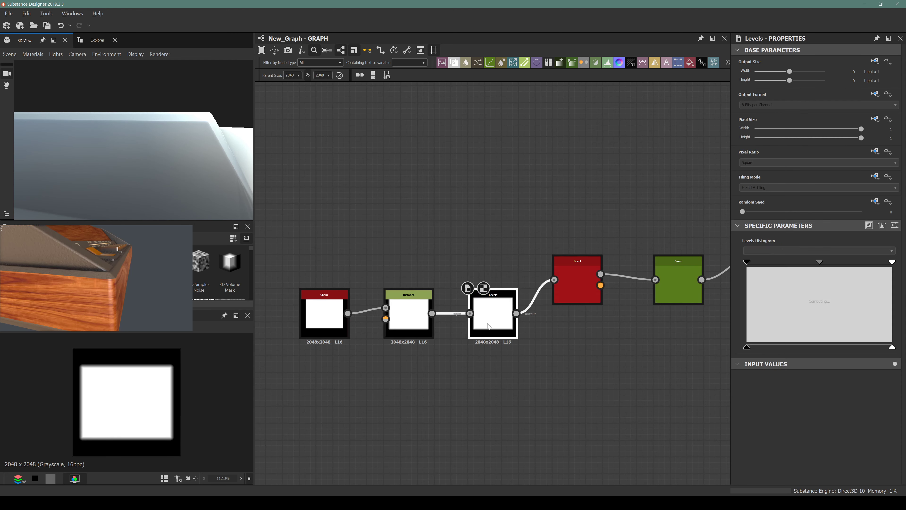
{"action": "scroll", "coordinate": [487, 323], "scroll_direction": "up", "scroll_amount": 2}
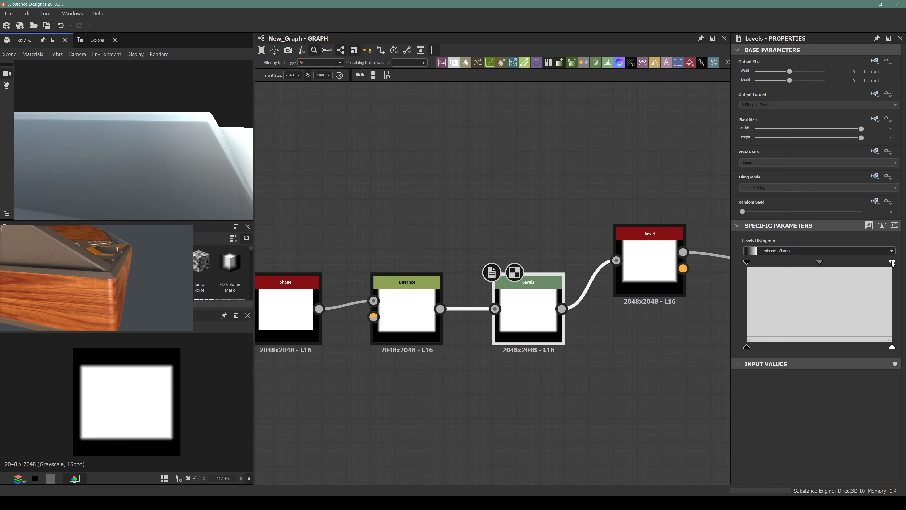
{"action": "left_click_drag", "start_coordinate": [892, 263], "coordinate": [752, 263]}
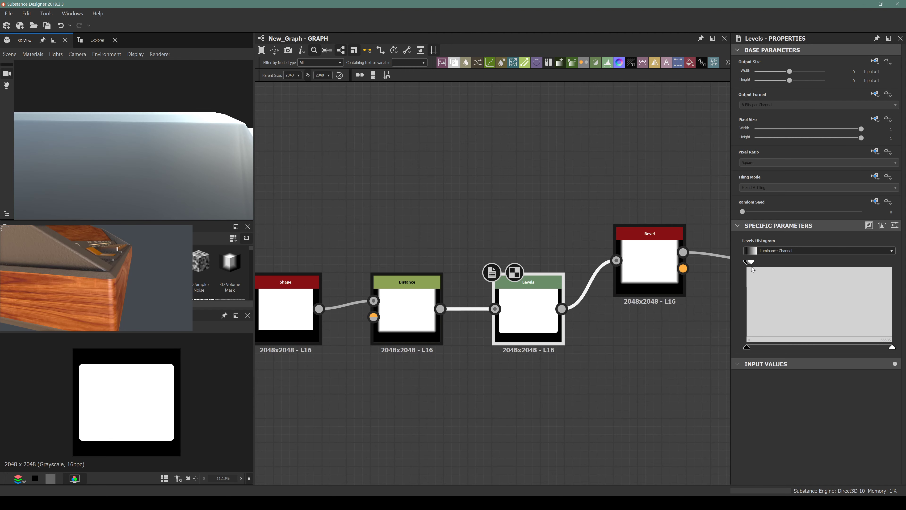
{"action": "scroll", "coordinate": [160, 384], "scroll_direction": "up", "scroll_amount": 5}
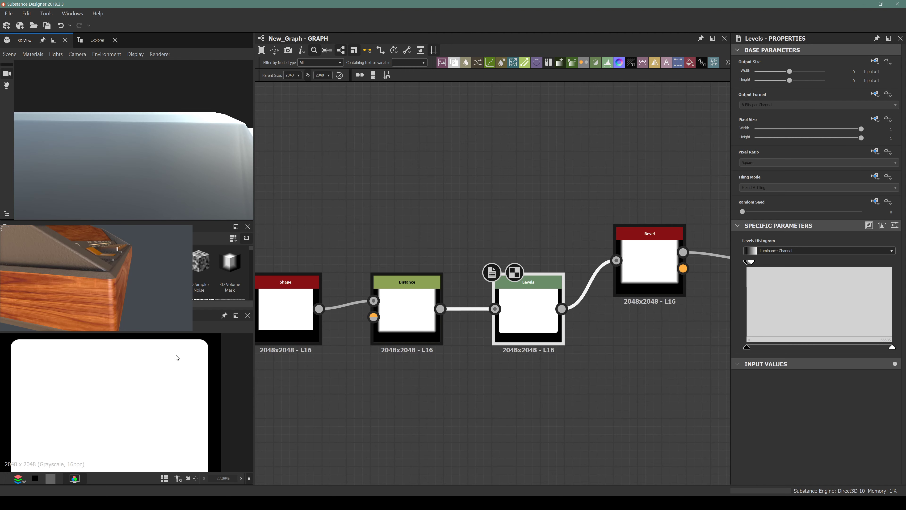
Lower the Maximum Distance of the Distance node after the Shape to nearly its minimum for tighter corner rounding, and check it in 3D
{"action": "left_click", "coordinate": [409, 309]}
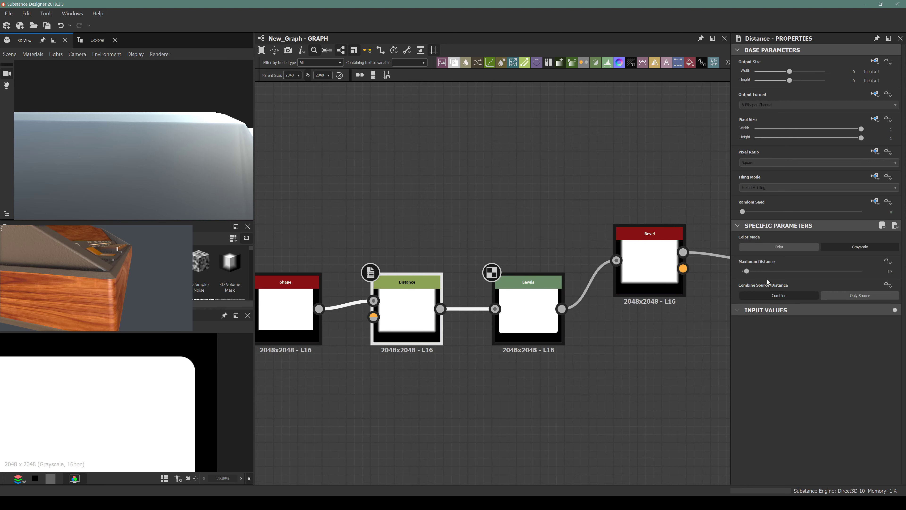
{"action": "left_click", "coordinate": [884, 271]}
{"action": "type", "text": "1"}
{"action": "key", "text": "Return"}
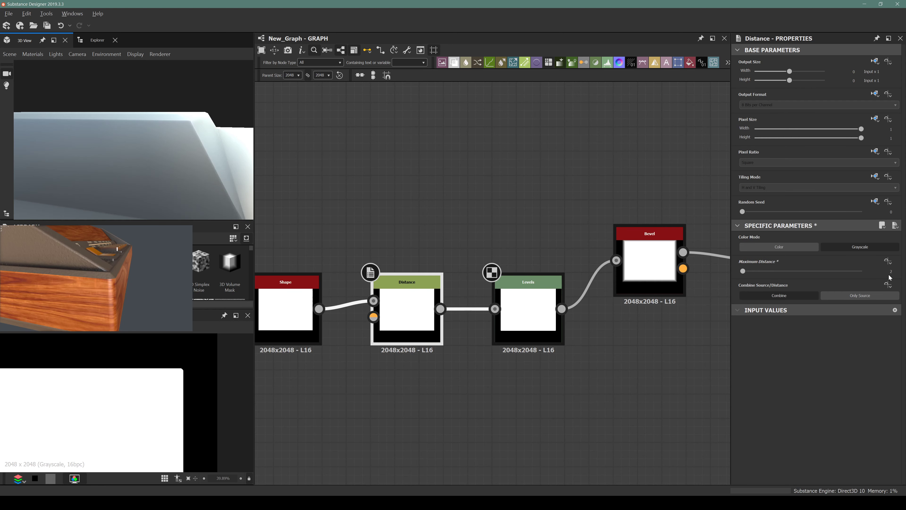
{"action": "left_click", "coordinate": [888, 273]}
{"action": "key", "text": "Return"}
{"action": "left_click_drag", "start_coordinate": [197, 168], "coordinate": [171, 185]}
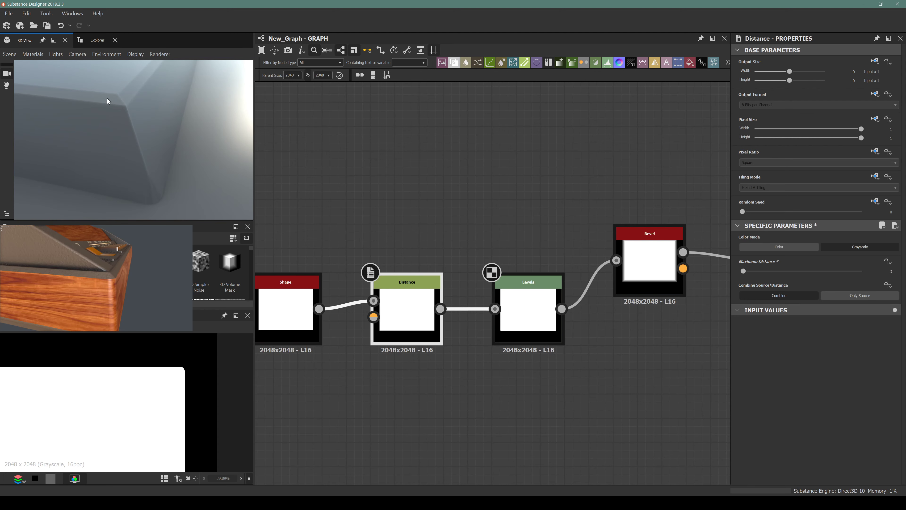
Set the Smoothing of the Bevel after the Levels node to about 1.81 and check the softened edges in 3D
{"action": "scroll", "coordinate": [508, 237], "scroll_direction": "down", "scroll_amount": 2}
{"action": "left_click", "coordinate": [502, 280]}
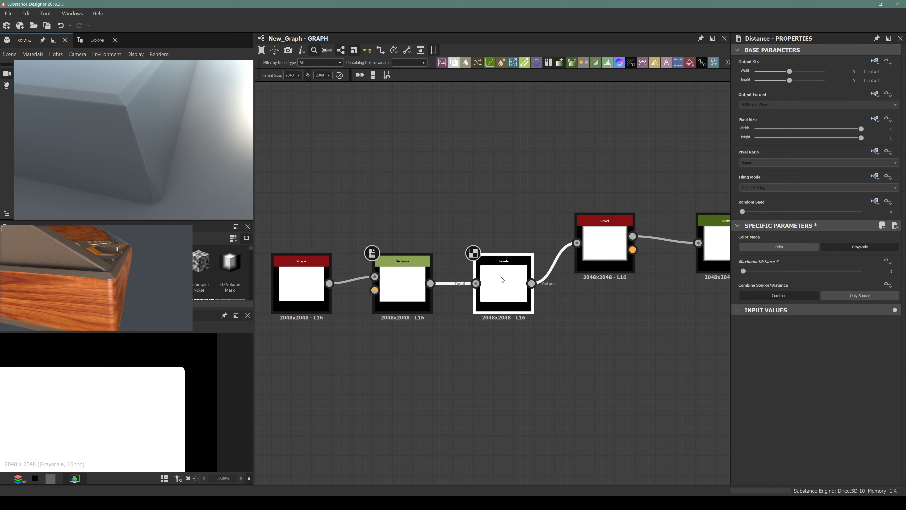
{"action": "double_click", "coordinate": [605, 243]}
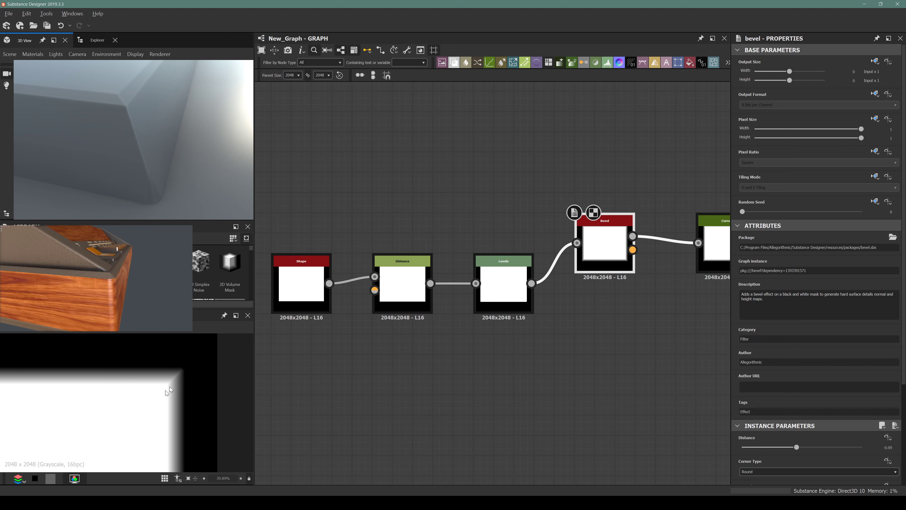
{"action": "scroll", "coordinate": [772, 395], "scroll_direction": "down", "scroll_amount": 3}
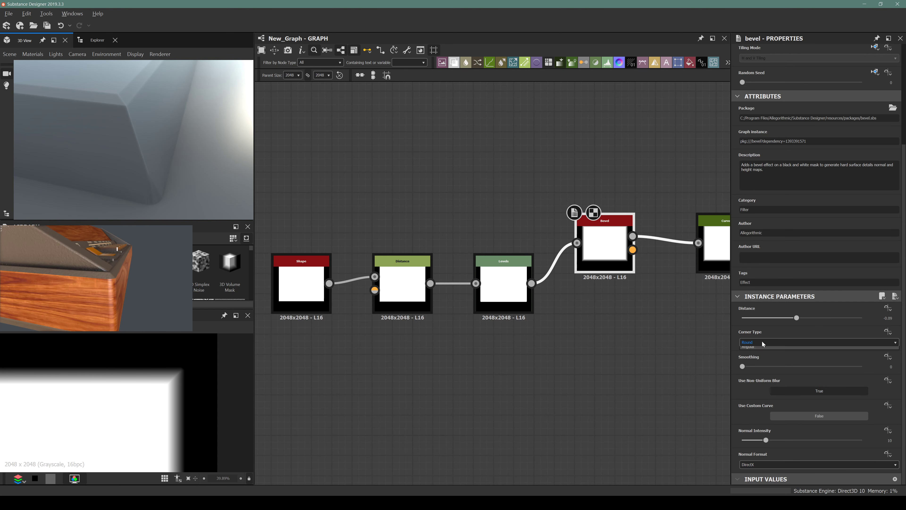
{"action": "left_click_drag", "start_coordinate": [742, 366], "coordinate": [798, 363]}
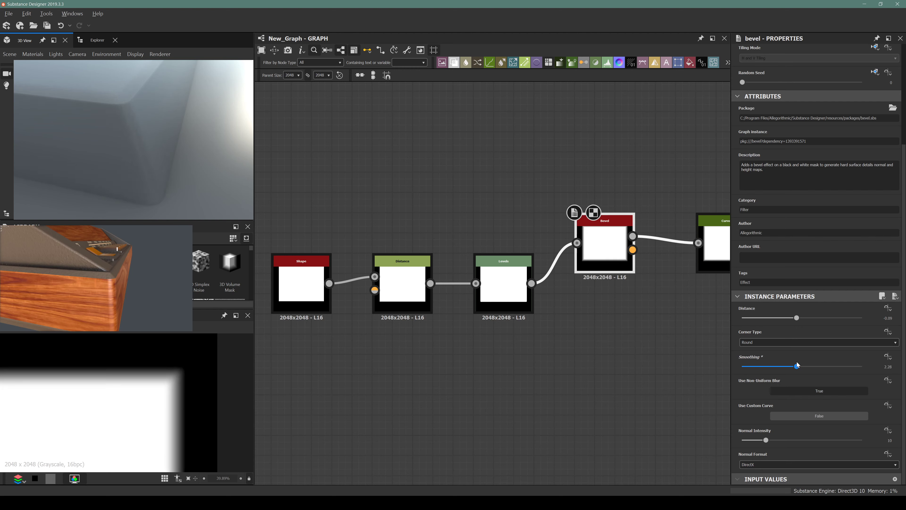
{"action": "left_click_drag", "start_coordinate": [96, 140], "coordinate": [171, 161]}
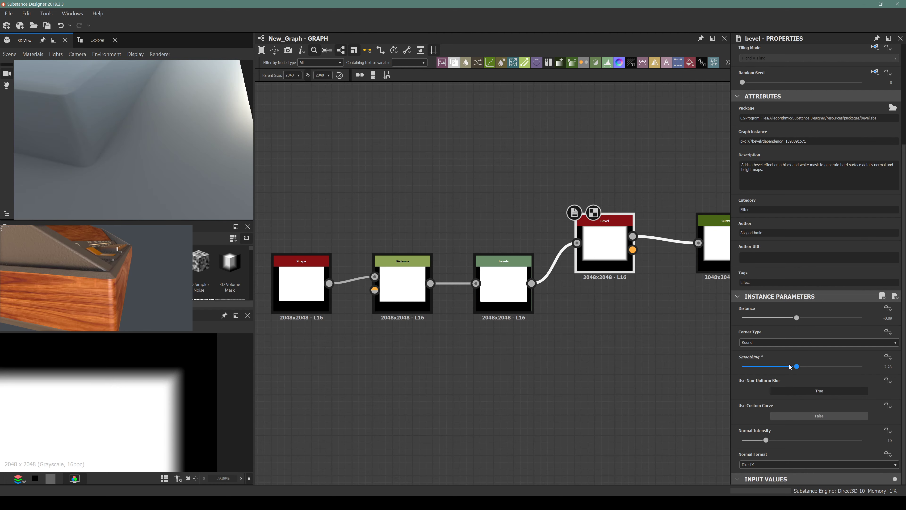
{"action": "mouse_move", "coordinate": [783, 365]}
{"action": "left_mouse_down"}
{"action": "mouse_move", "coordinate": [765, 367]}
{"action": "mouse_move", "coordinate": [786, 369]}
{"action": "left_mouse_up"}
{"action": "left_click_drag", "start_coordinate": [62, 175], "coordinate": [147, 128], "text": "alt"}
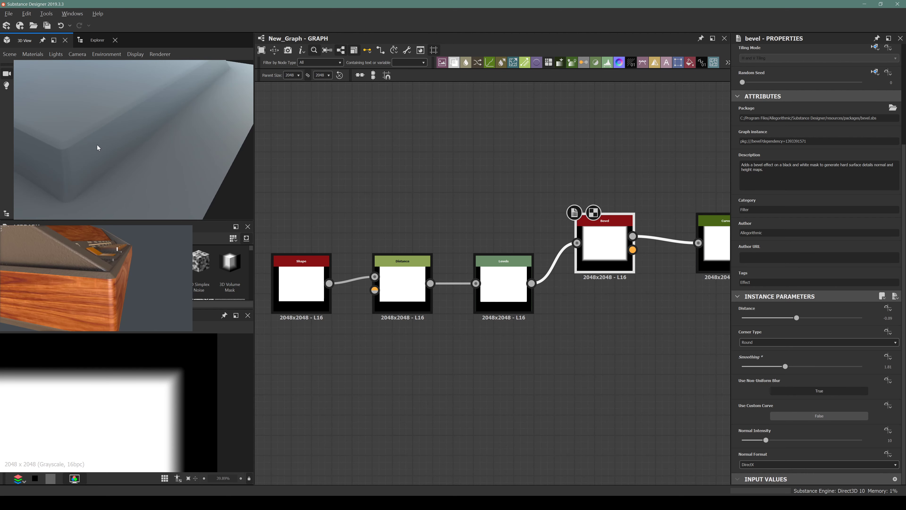
{"action": "scroll", "coordinate": [107, 136], "scroll_direction": "down", "scroll_amount": 5}
{"action": "scroll", "coordinate": [94, 147], "scroll_direction": "up", "scroll_amount": 6}
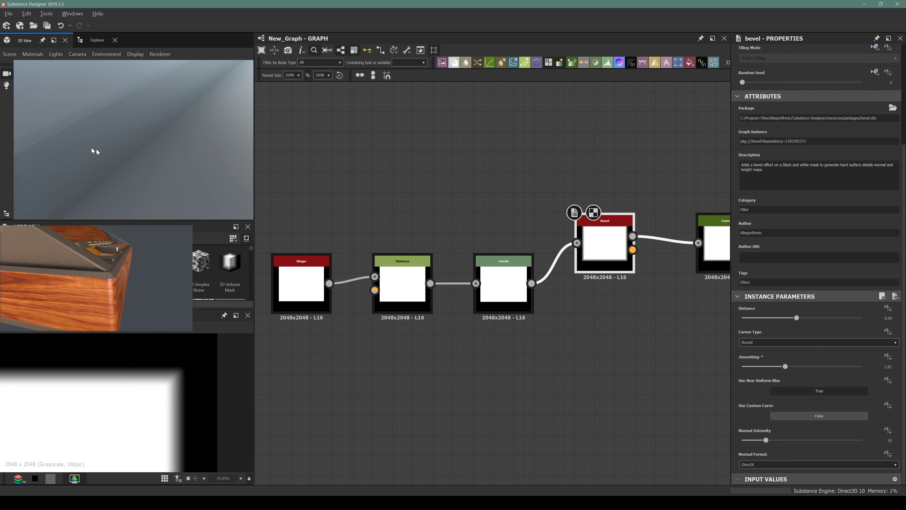
{"action": "scroll", "coordinate": [152, 153], "scroll_direction": "down", "scroll_amount": 5}
{"action": "left_click_drag", "start_coordinate": [144, 148], "coordinate": [153, 135], "text": "alt"}
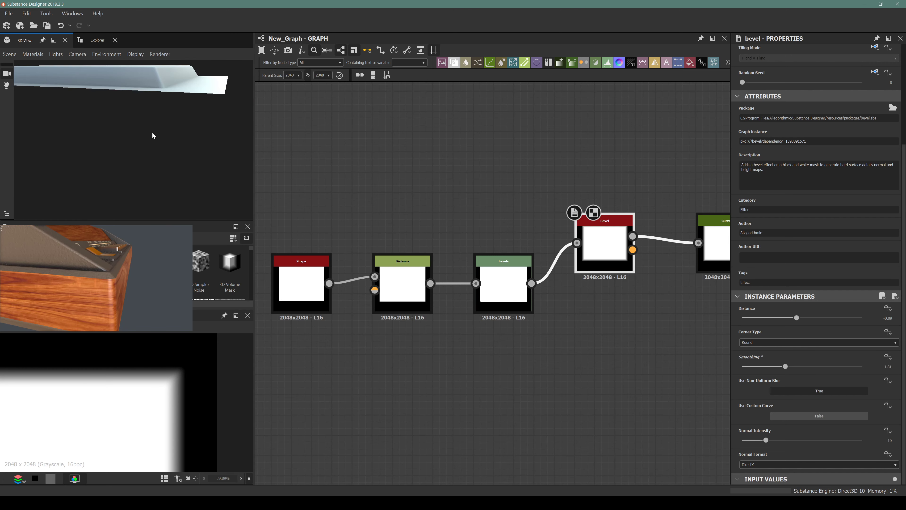
Try moving the Curve's middle point to about 0.41 input and 0.91 output, try a small nudge as well, and undo both changes
{"action": "middle_click_drag", "start_coordinate": [605, 253], "coordinate": [326, 291]}
{"action": "scroll", "coordinate": [548, 246], "scroll_direction": "up", "scroll_amount": 2}
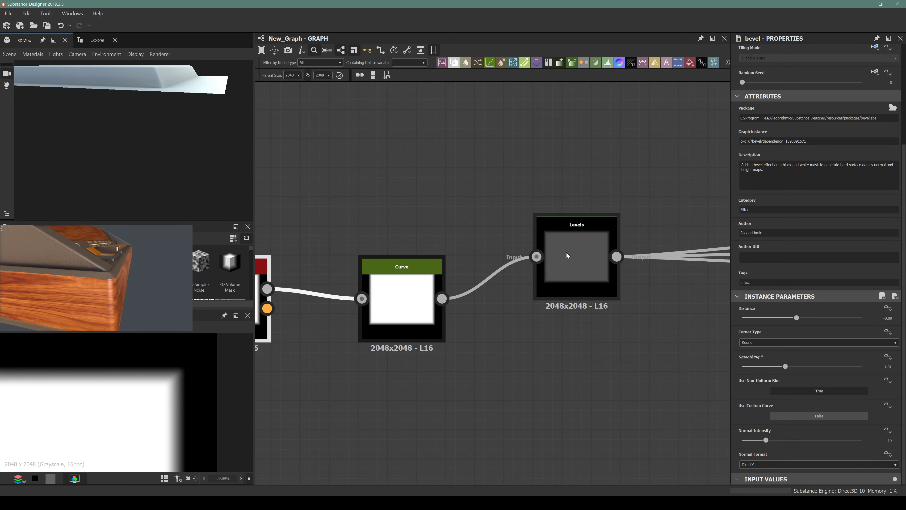
{"action": "scroll", "coordinate": [564, 253], "scroll_direction": "down", "scroll_amount": 4}
{"action": "left_click", "coordinate": [494, 282]}
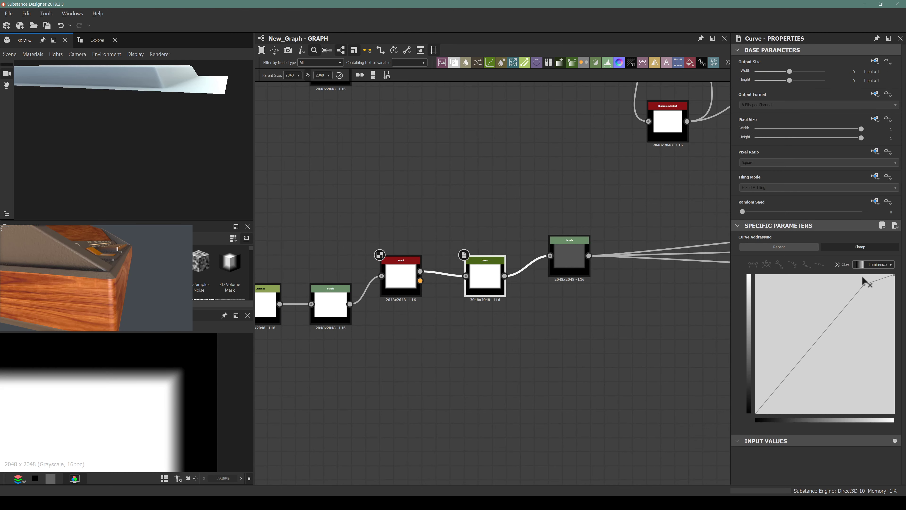
{"action": "left_click_drag", "start_coordinate": [864, 285], "coordinate": [812, 287]}
{"action": "left_click_drag", "start_coordinate": [107, 129], "coordinate": [108, 150]}
{"action": "right_click_drag", "start_coordinate": [109, 151], "coordinate": [183, 160]}
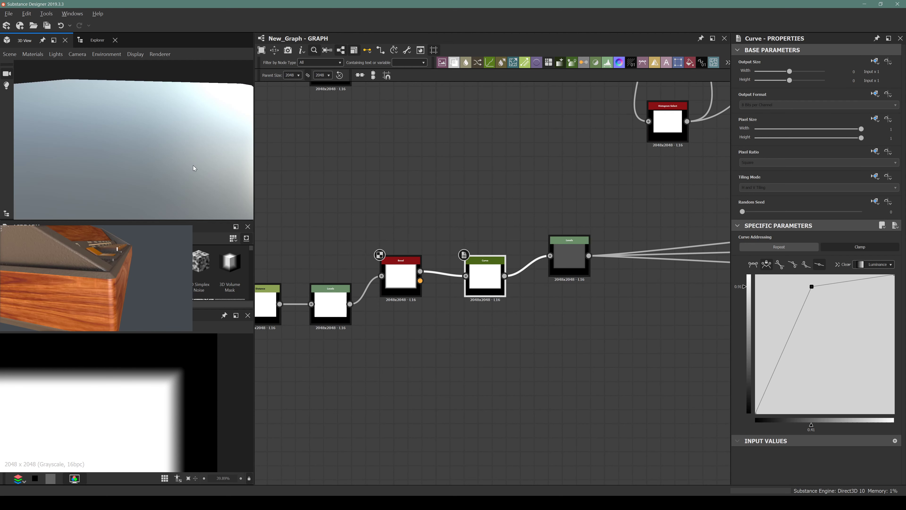
{"action": "left_click_drag", "start_coordinate": [183, 159], "coordinate": [151, 144]}
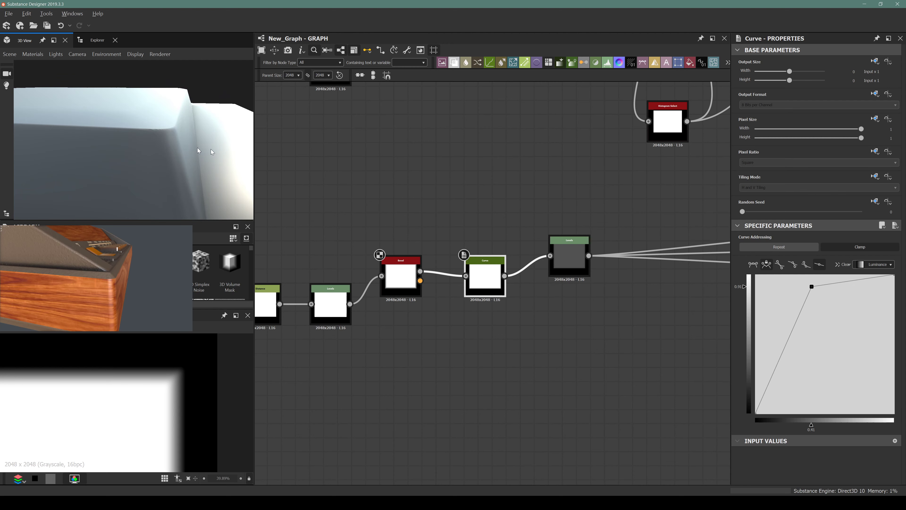
{"action": "key", "text": "ctrl+z"}
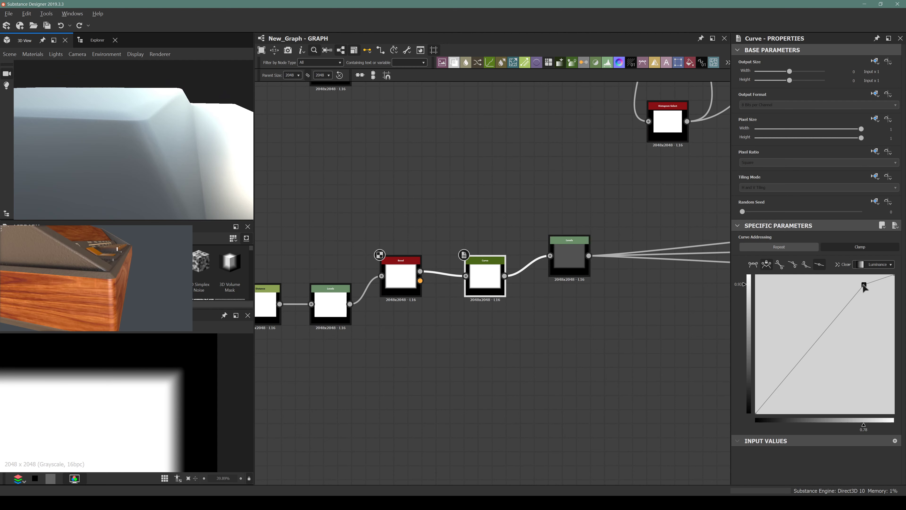
{"action": "mouse_move", "coordinate": [864, 285]}
{"action": "left_mouse_down"}
{"action": "mouse_move", "coordinate": [894, 320]}
{"action": "mouse_move", "coordinate": [877, 301]}
{"action": "mouse_move", "coordinate": [855, 300]}
{"action": "mouse_move", "coordinate": [870, 280]}
{"action": "left_mouse_up"}
{"action": "key", "text": "ctrl+z"}
{"action": "left_click_drag", "start_coordinate": [141, 151], "coordinate": [140, 153]}
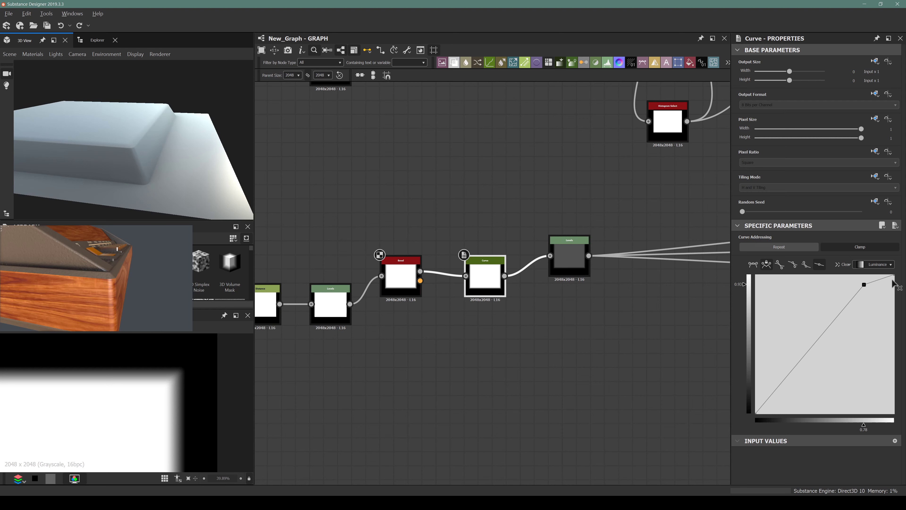
Move the Curve's end point to about 0.97 input at 1.00 output, checking the upper edge in 3D
{"action": "left_click_drag", "start_coordinate": [894, 276], "coordinate": [885, 243]}
{"action": "scroll", "coordinate": [156, 140], "scroll_direction": "up", "scroll_amount": 3}
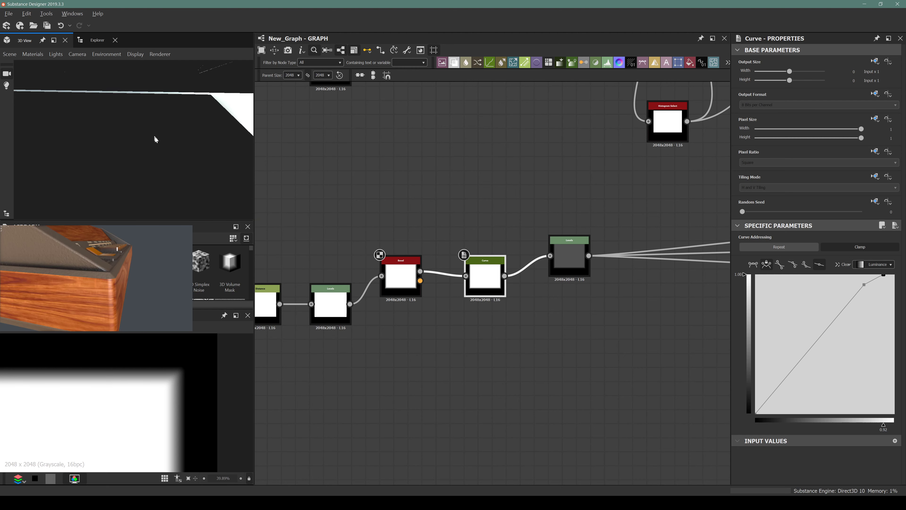
{"action": "scroll", "coordinate": [155, 139], "scroll_direction": "down", "scroll_amount": 1}
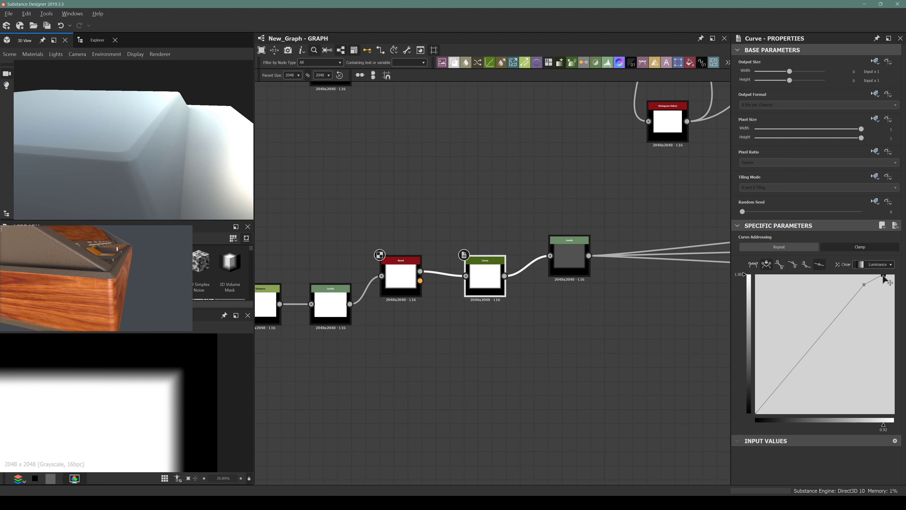
{"action": "mouse_move", "coordinate": [883, 279]}
{"action": "left_mouse_down"}
{"action": "mouse_move", "coordinate": [867, 274]}
{"action": "mouse_move", "coordinate": [894, 275]}
{"action": "mouse_move", "coordinate": [880, 268]}
{"action": "mouse_move", "coordinate": [895, 265]}
{"action": "mouse_move", "coordinate": [891, 274]}
{"action": "left_mouse_up"}
{"action": "scroll", "coordinate": [153, 144], "scroll_direction": "down", "scroll_amount": 4}
{"action": "left_click_drag", "start_coordinate": [147, 145], "coordinate": [148, 139]}
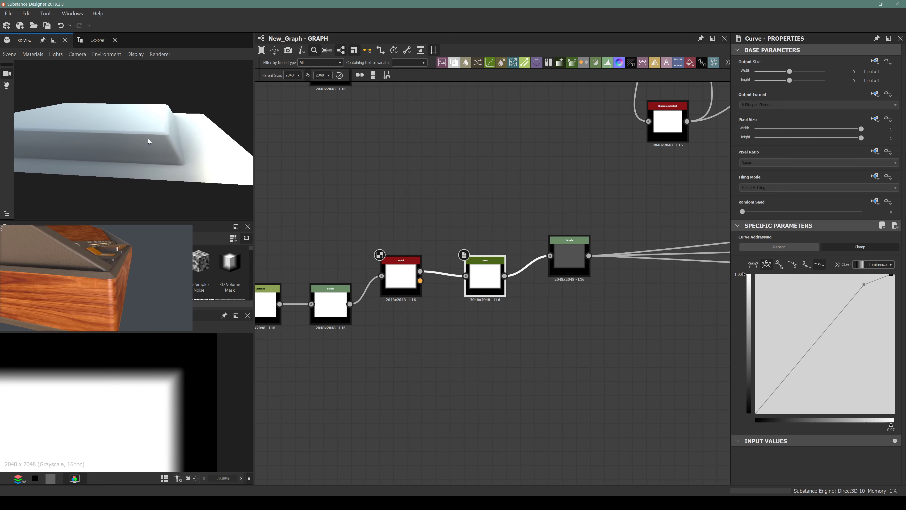
Delete the whole disconnected node branch above the current shape chain and inspect the remaining form in 3D
{"action": "scroll", "coordinate": [390, 192], "scroll_direction": "down", "scroll_amount": 6}
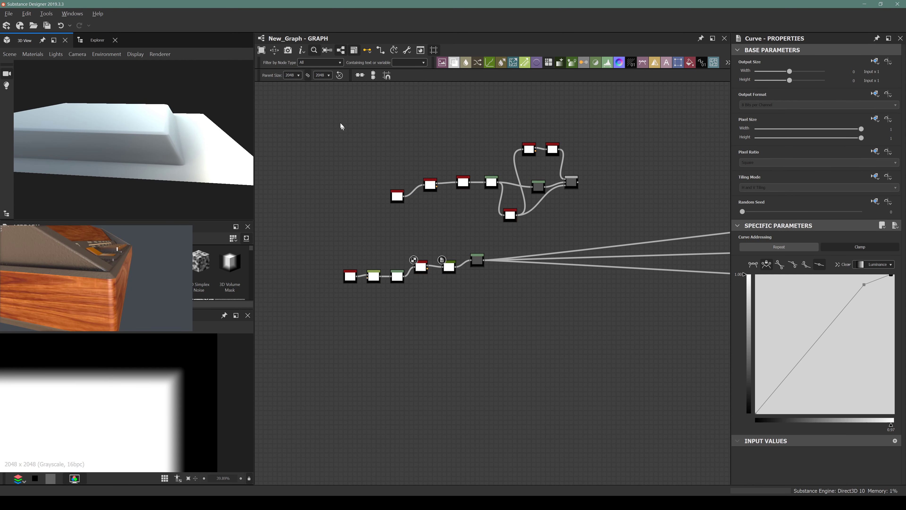
{"action": "left_click_drag", "start_coordinate": [339, 120], "coordinate": [582, 215]}
{"action": "left_click_drag", "start_coordinate": [570, 181], "coordinate": [494, 158]}
{"action": "key", "text": "Delete"}
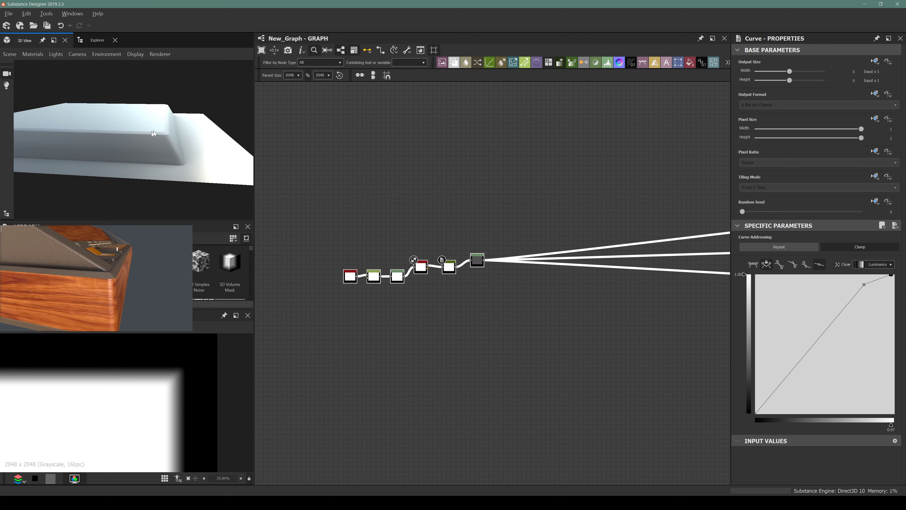
{"action": "key", "text": "ctrl+z"}
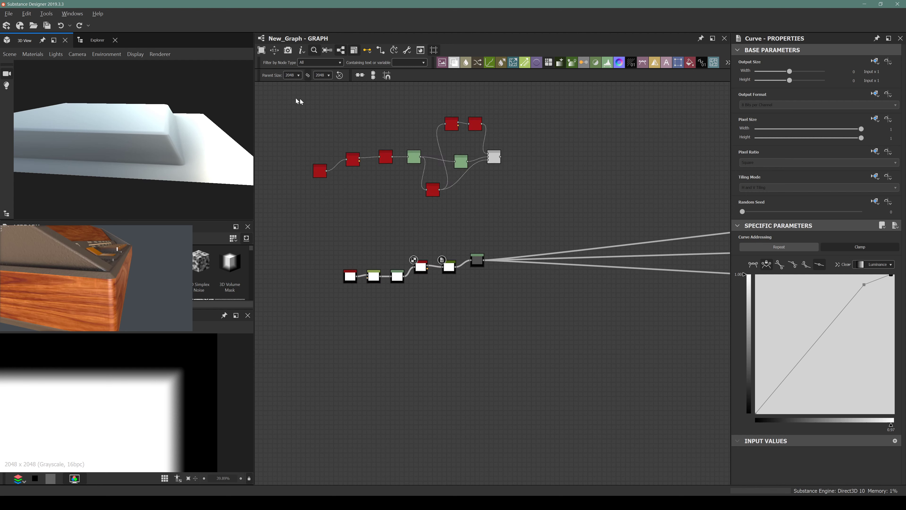
{"action": "left_click_drag", "start_coordinate": [284, 97], "coordinate": [522, 203]}
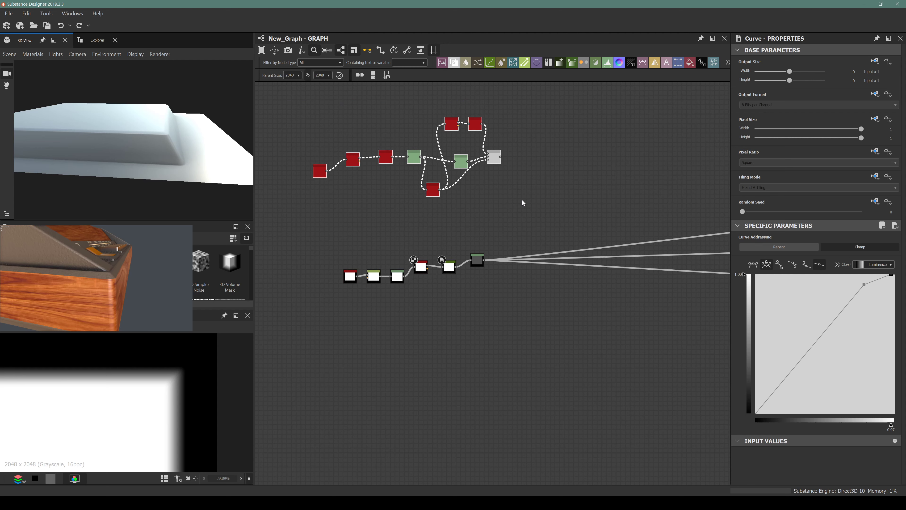
{"action": "key", "text": "Delete"}
{"action": "left_click_drag", "start_coordinate": [103, 129], "coordinate": [114, 178]}
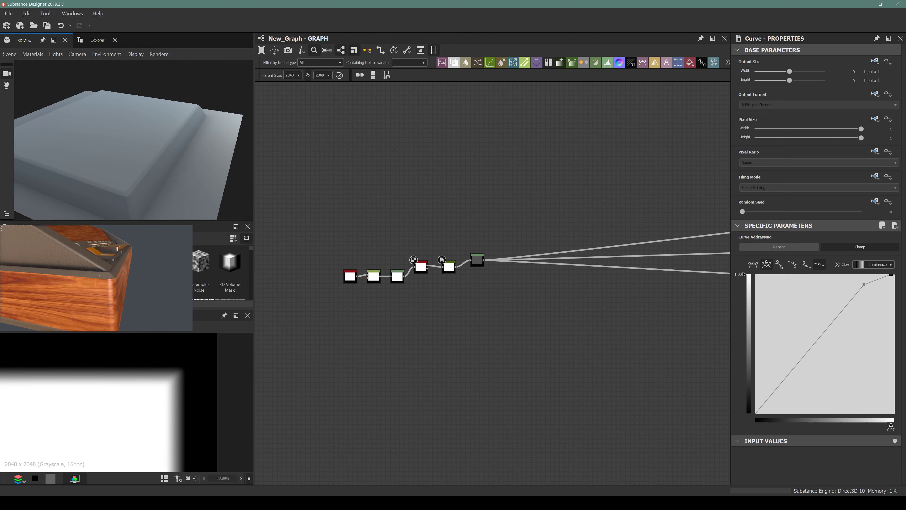
Try a Distance node with a Maximum Distance of 1 on the Curve's output, and remove it
{"action": "left_click", "coordinate": [106, 273]}
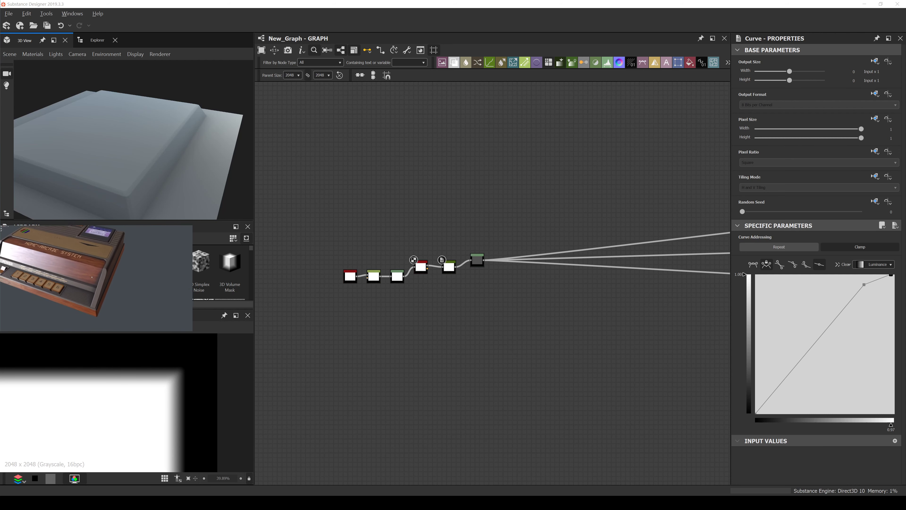
{"action": "scroll", "coordinate": [463, 250], "scroll_direction": "up", "scroll_amount": 5}
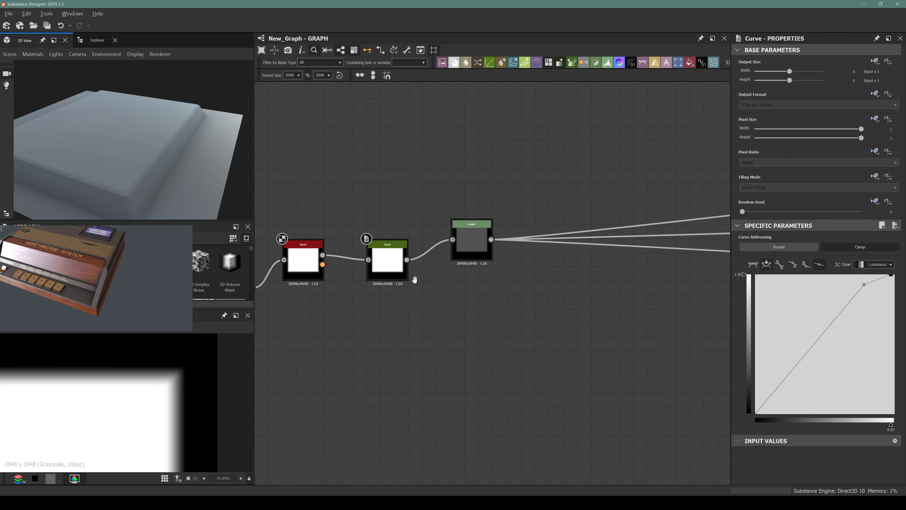
{"action": "key", "text": "space"}
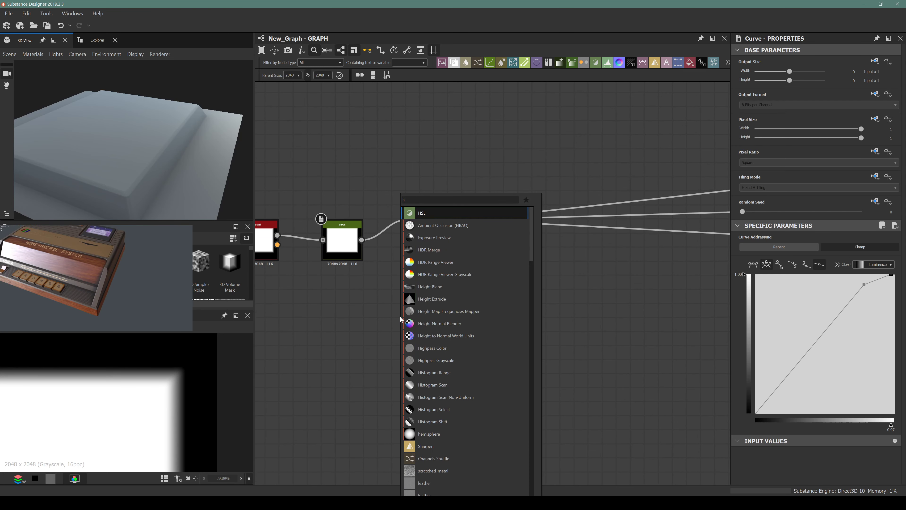
{"action": "type", "text": "distance"}
{"action": "key", "text": "Return"}
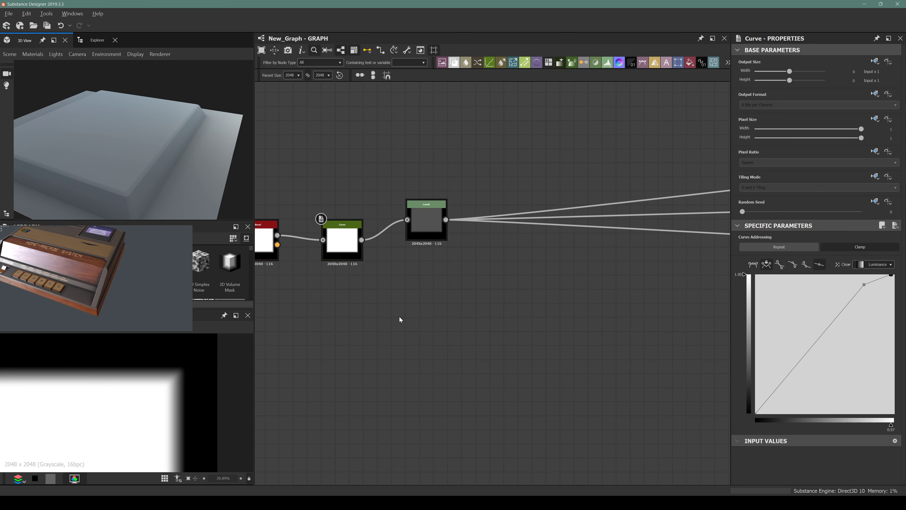
{"action": "left_click_drag", "start_coordinate": [361, 240], "coordinate": [379, 305]}
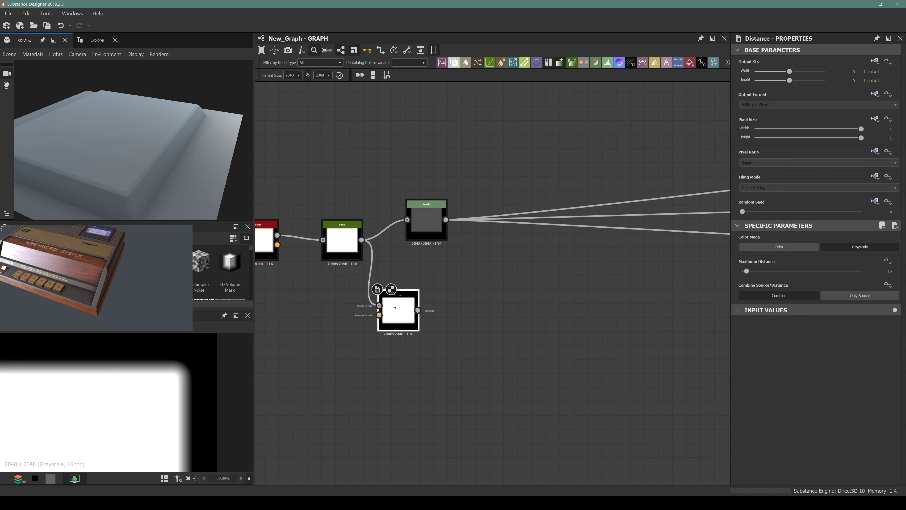
{"action": "left_click", "coordinate": [890, 271]}
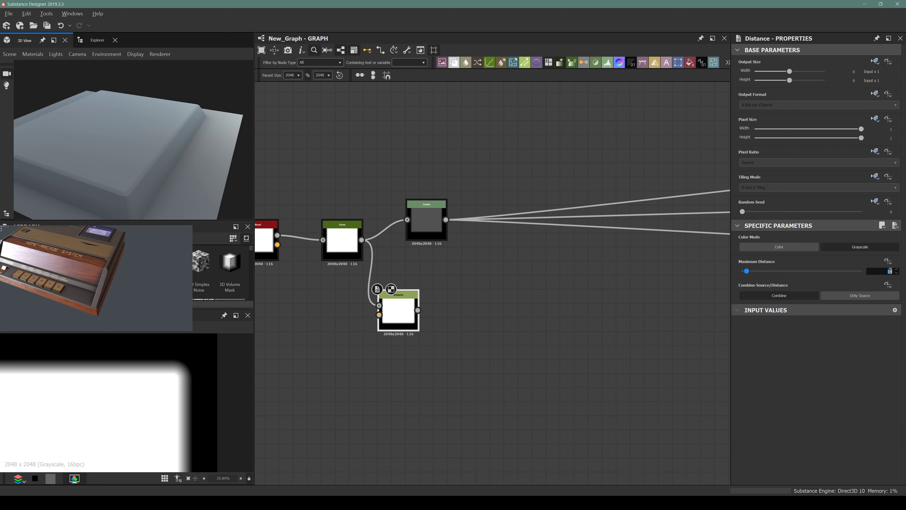
{"action": "type", "text": "1"}
{"action": "key", "text": "Return"}
{"action": "key", "text": "Delete"}
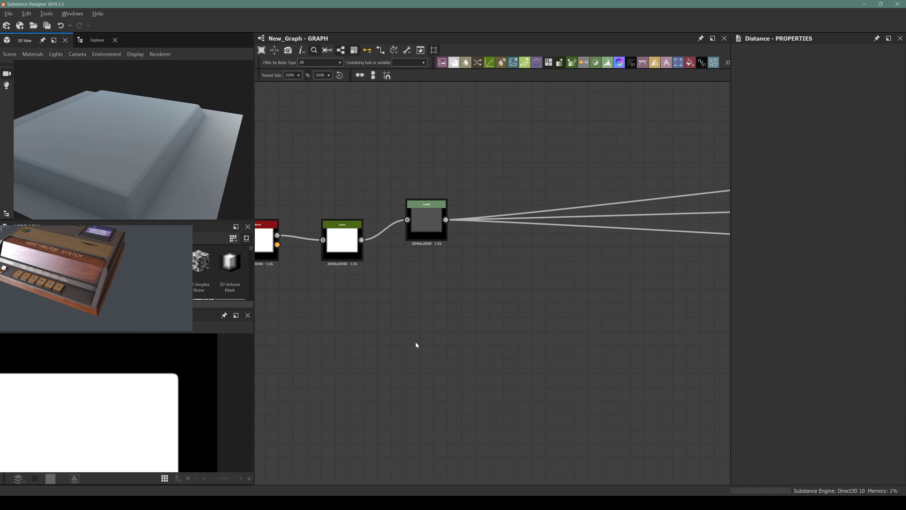
Add an unconnected Bevel node in the empty area below the Curve and its following Levels node
{"action": "key", "text": "space"}
{"action": "type", "text": "bev"}
{"action": "key", "text": "Return"}
{"action": "middle_click_drag", "start_coordinate": [331, 311], "coordinate": [406, 279]}
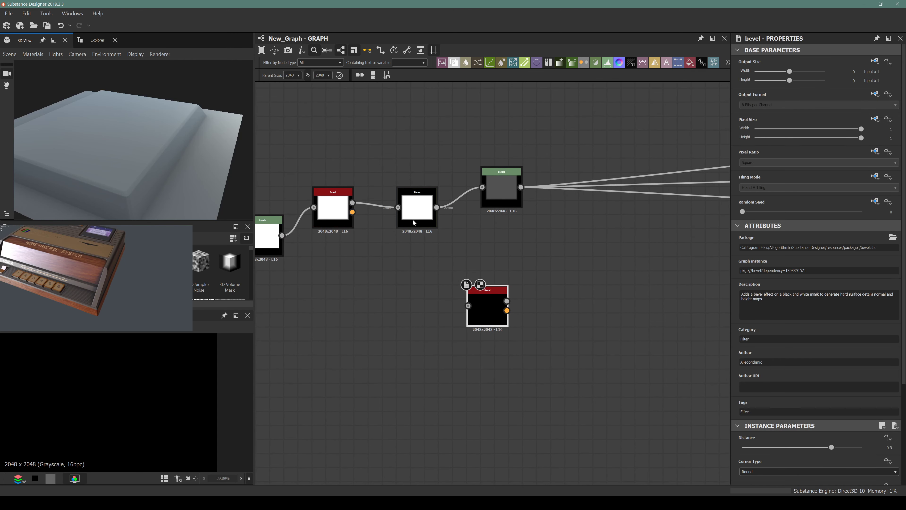
Add a Histogram Select node fed by the Curve's output and place it below the Curve, before the unconnected Bevel
{"action": "double_click", "coordinate": [417, 209]}
{"action": "middle_click_drag", "start_coordinate": [475, 202], "coordinate": [544, 221]}
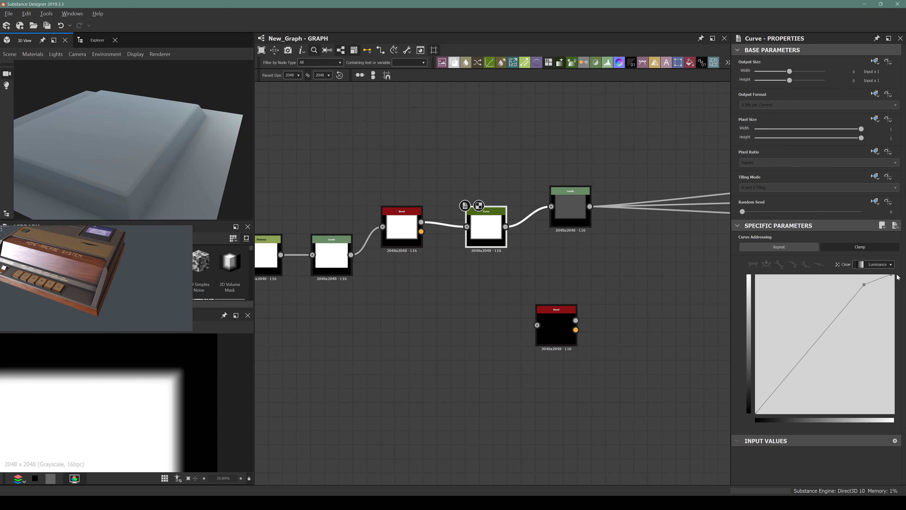
{"action": "middle_click_drag", "start_coordinate": [475, 319], "coordinate": [439, 327]}
{"action": "key", "text": "space"}
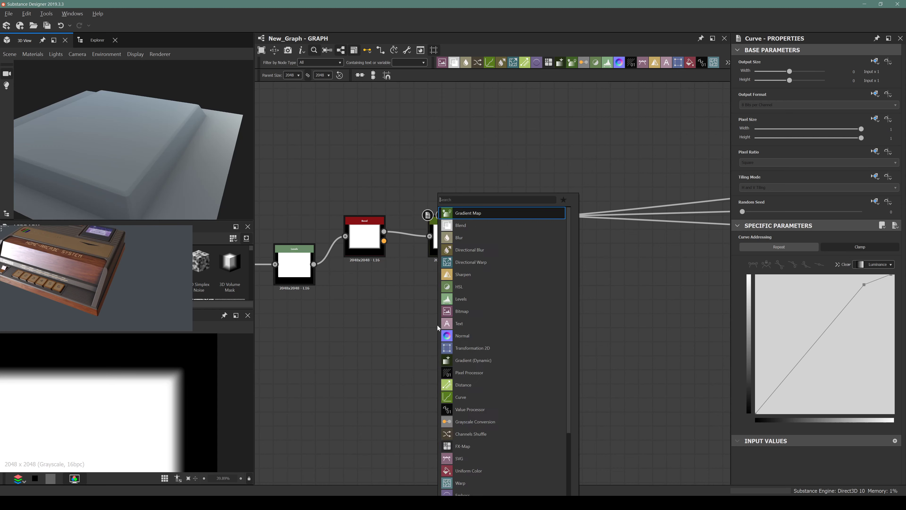
{"action": "type", "text": "histog"}
{"action": "key", "text": "Down"}
{"action": "key", "text": "Down"}
{"action": "key", "text": "Down"}
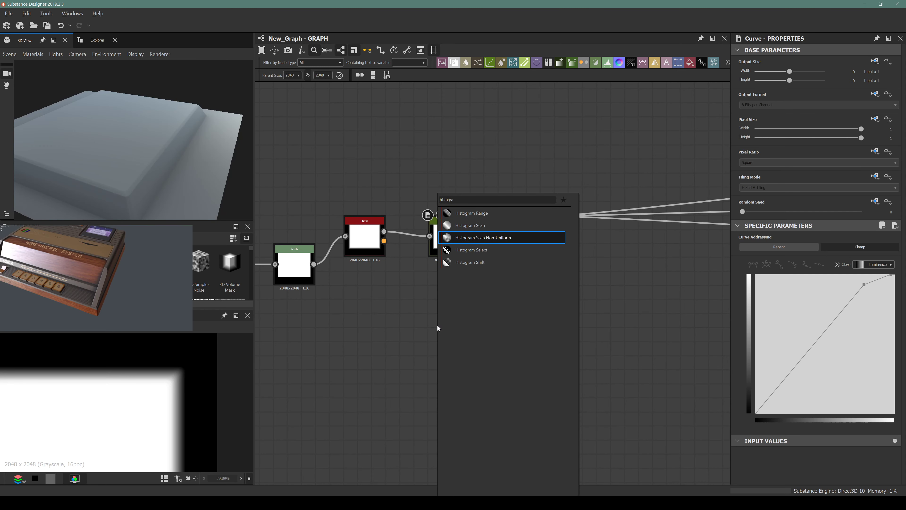
{"action": "key", "text": "Return"}
{"action": "left_click_drag", "start_coordinate": [469, 236], "coordinate": [415, 320]}
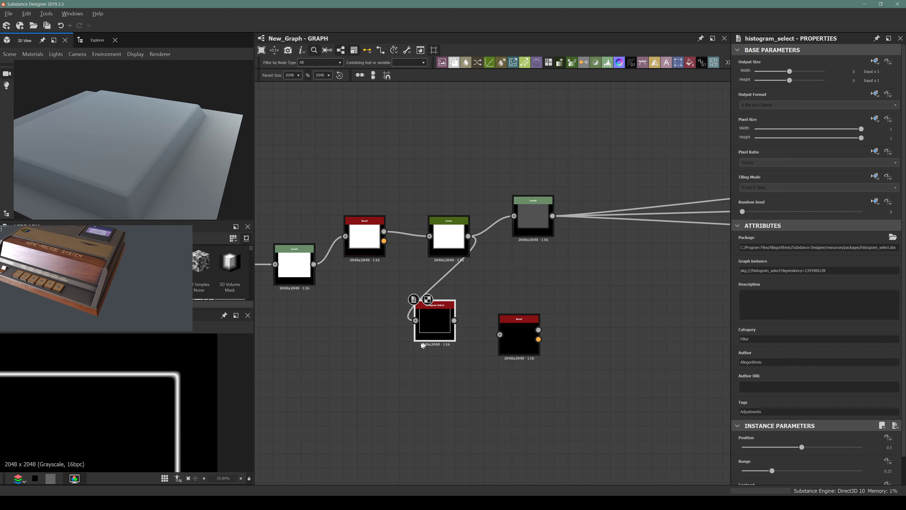
Set the Histogram Select's Position to 1, Range to 0.02 and Contrast to 0.91, and inspect the form's upper corner in 3D
{"action": "scroll", "coordinate": [803, 415], "scroll_direction": "down", "scroll_amount": 1}
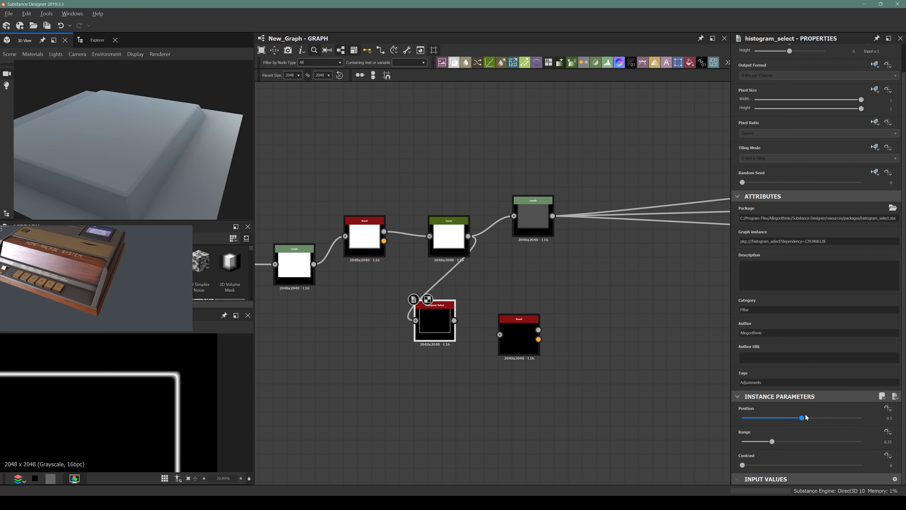
{"action": "left_click_drag", "start_coordinate": [804, 416], "coordinate": [872, 416]}
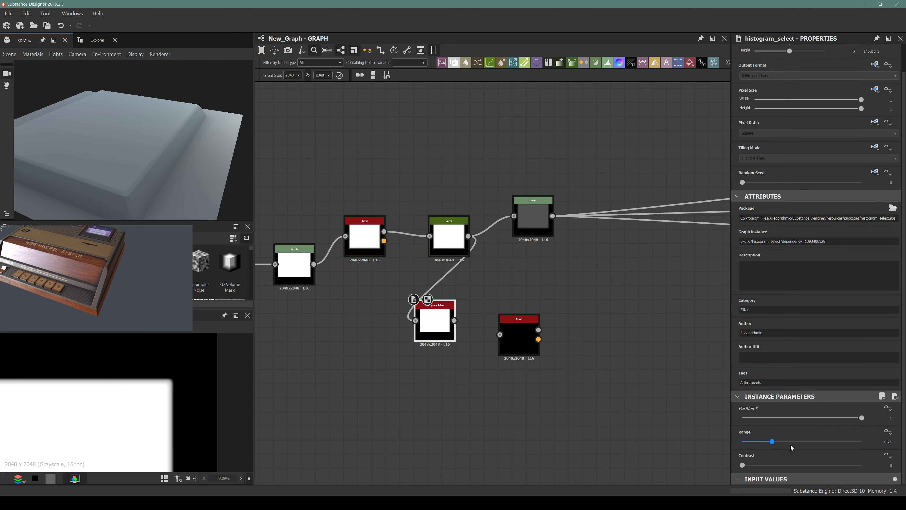
{"action": "left_click_drag", "start_coordinate": [766, 443], "coordinate": [852, 478]}
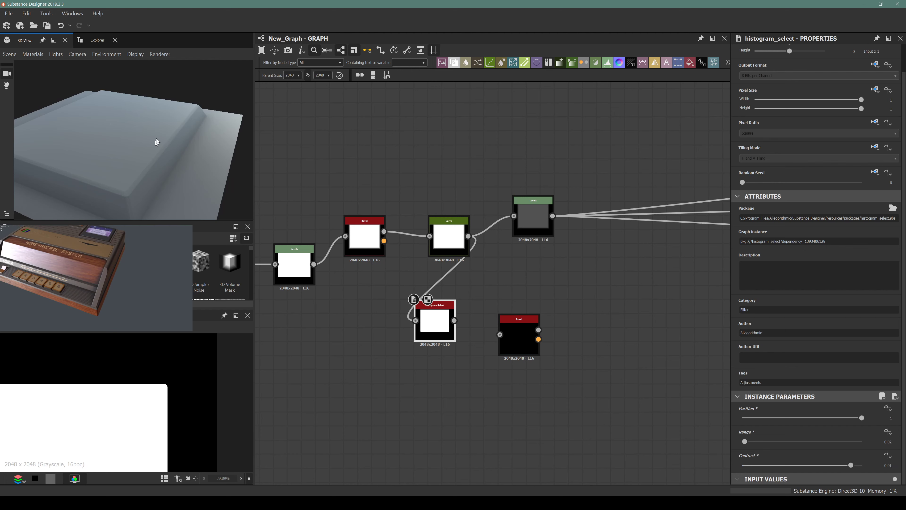
{"action": "left_click_drag", "start_coordinate": [123, 117], "coordinate": [196, 113]}
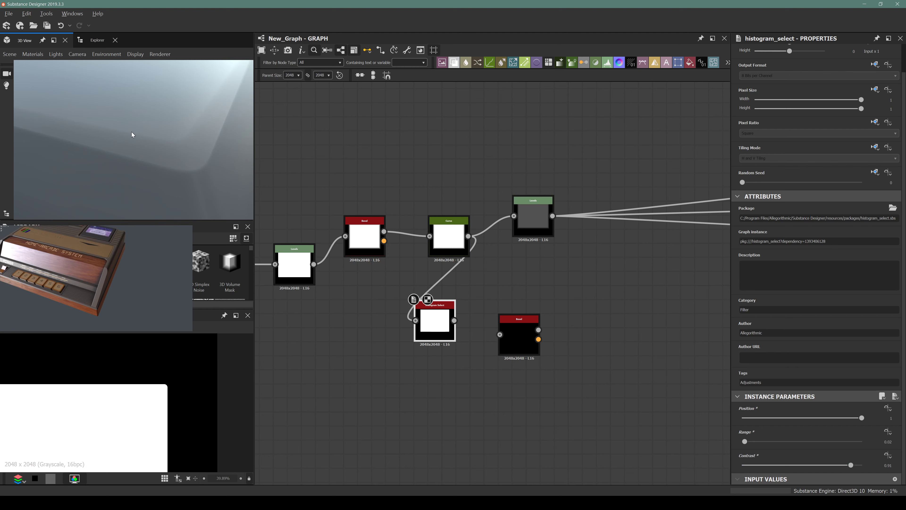
{"action": "left_click_drag", "start_coordinate": [146, 139], "coordinate": [119, 73]}
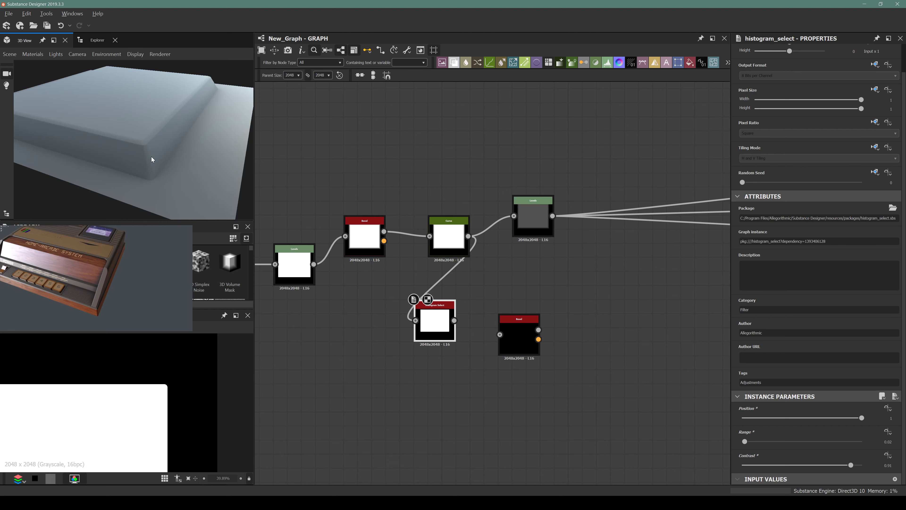
Connect the Histogram Select's output to the unconnected Bevel node and preview the Bevel
{"action": "scroll", "coordinate": [152, 160], "scroll_direction": "up", "scroll_amount": 3}
{"action": "scroll", "coordinate": [439, 333], "scroll_direction": "up", "scroll_amount": 3}
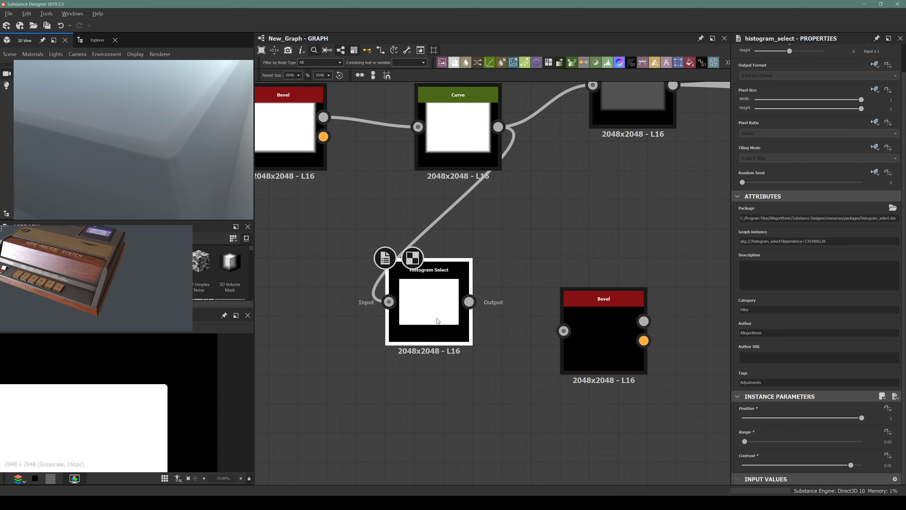
{"action": "middle_click_drag", "start_coordinate": [528, 362], "coordinate": [448, 369]}
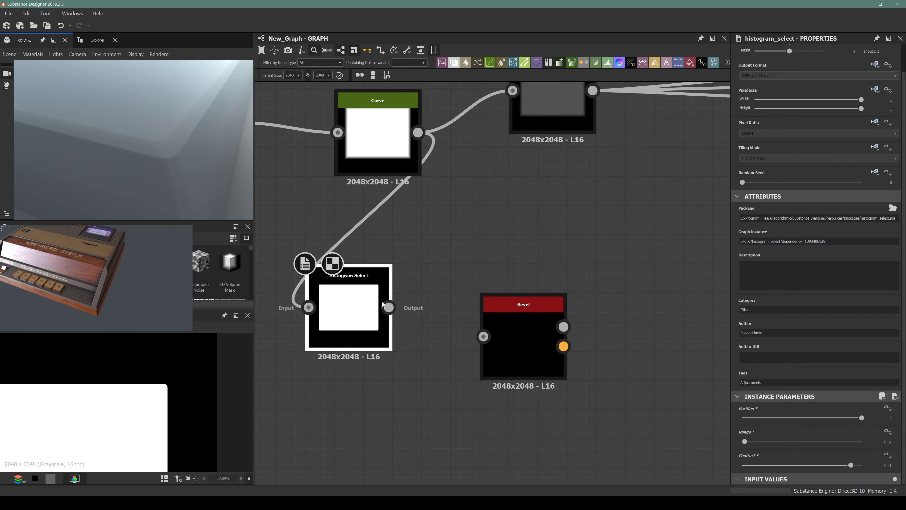
{"action": "left_click_drag", "start_coordinate": [388, 307], "coordinate": [483, 336]}
{"action": "left_click", "coordinate": [520, 336]}
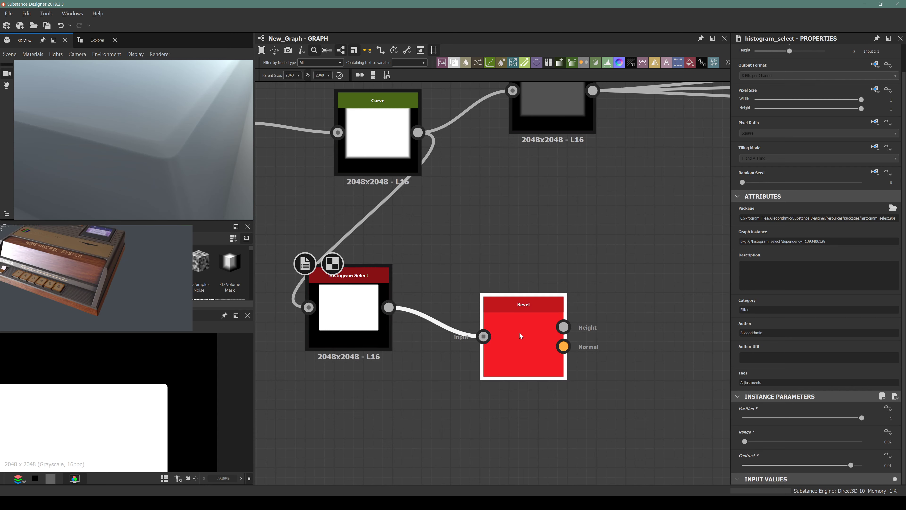
{"action": "double_click", "coordinate": [520, 336]}
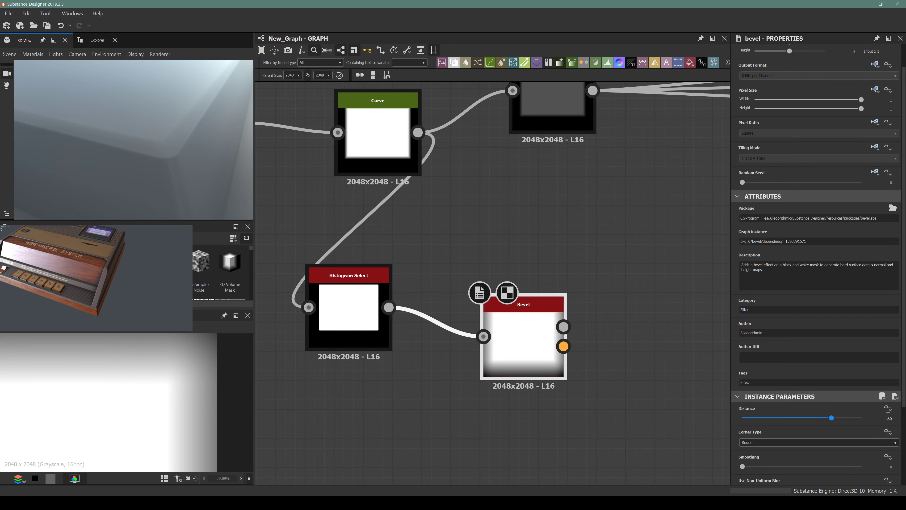
Set the new Bevel's Distance to -0.05 after trying -0.1
{"action": "left_click", "coordinate": [888, 417]}
{"action": "type", "text": "-0.1"}
{"action": "key", "text": "Return"}
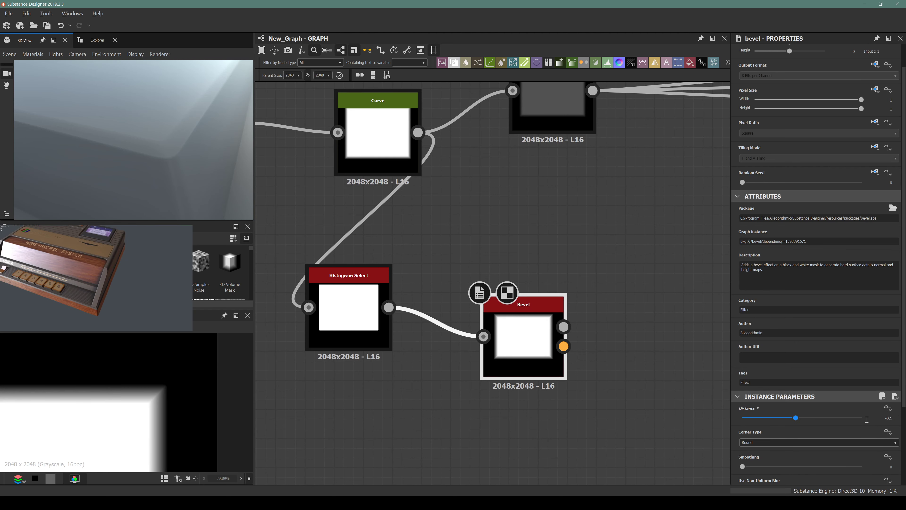
{"action": "left_click", "coordinate": [880, 417]}
{"action": "key", "text": "Return"}
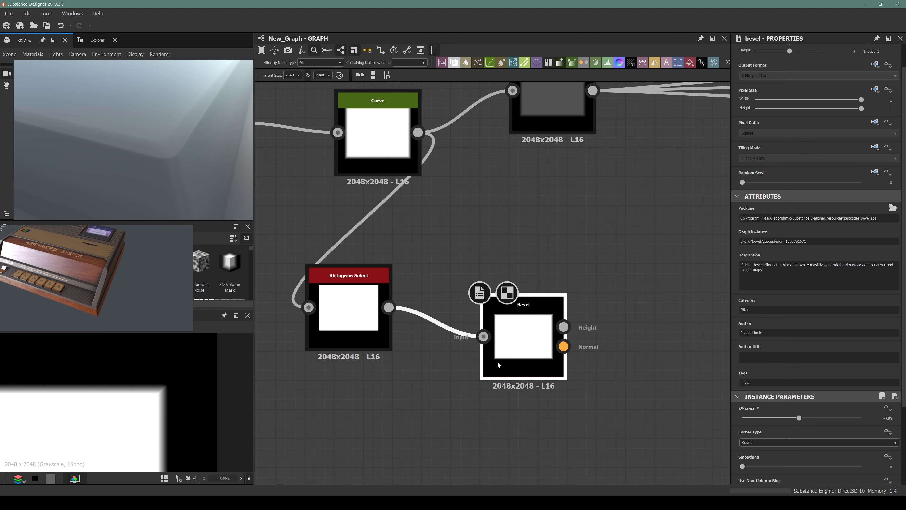
Try a fresh Histogram Select node with default settings on the new Bevel's Height output
{"action": "middle_click_drag", "start_coordinate": [453, 389], "coordinate": [387, 339]}
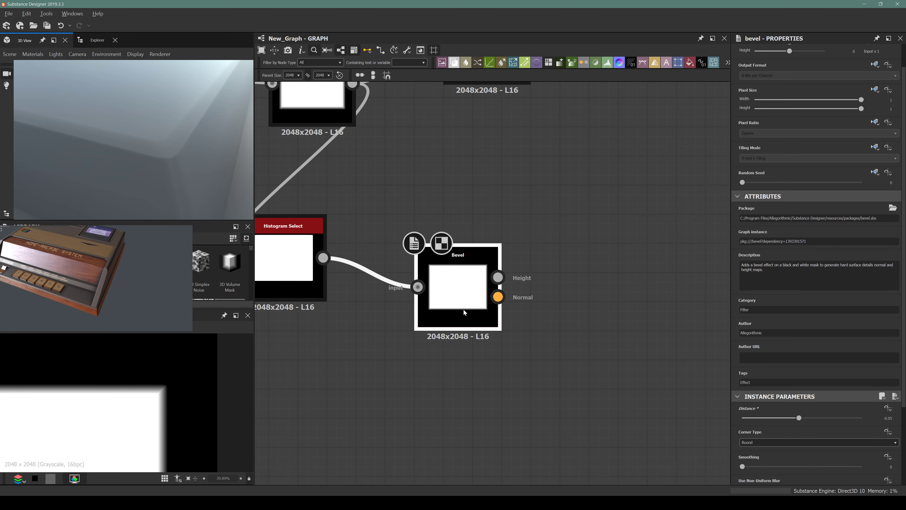
{"action": "left_click", "coordinate": [571, 264]}
{"action": "key", "text": "space"}
{"action": "type", "text": "his"}
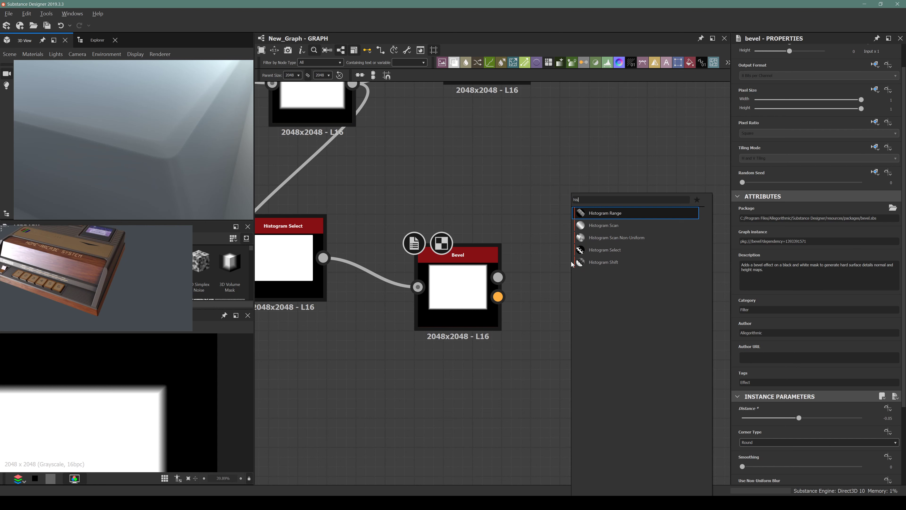
{"action": "type", "text": "tag"}
{"action": "key", "text": "BackSpace"}
{"action": "key", "text": "BackSpace"}
{"action": "key", "text": "Down"}
{"action": "key", "text": "Down"}
{"action": "key", "text": "Down"}
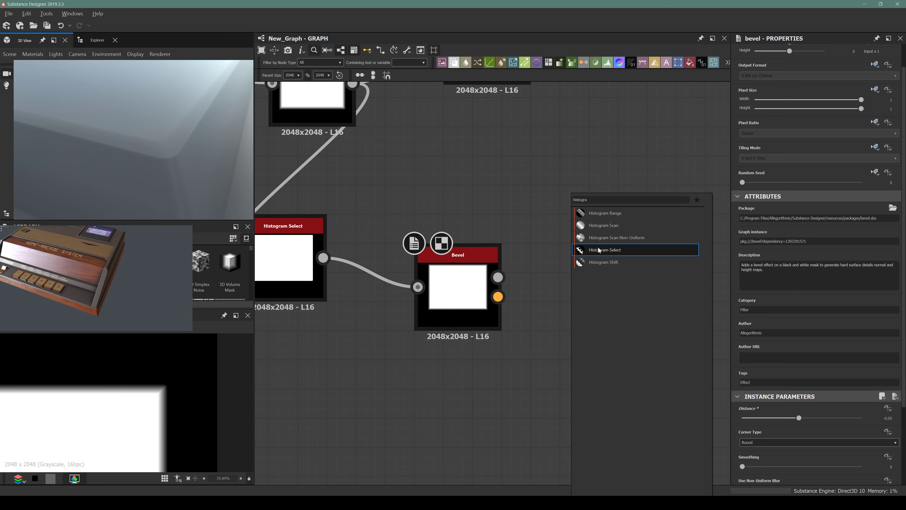
{"action": "key", "text": "Return"}
{"action": "left_click_drag", "start_coordinate": [501, 275], "coordinate": [534, 257]}
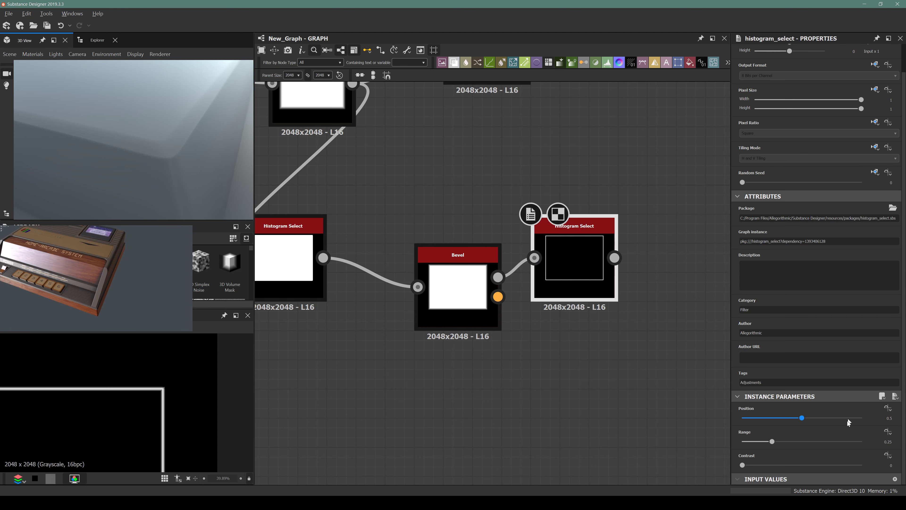
Replace the default Histogram Select after the Bevel with a copy of the first one, fed by the Bevel's Height output
{"action": "scroll", "coordinate": [449, 258], "scroll_direction": "down", "scroll_amount": 3}
{"action": "left_click", "coordinate": [360, 256]}
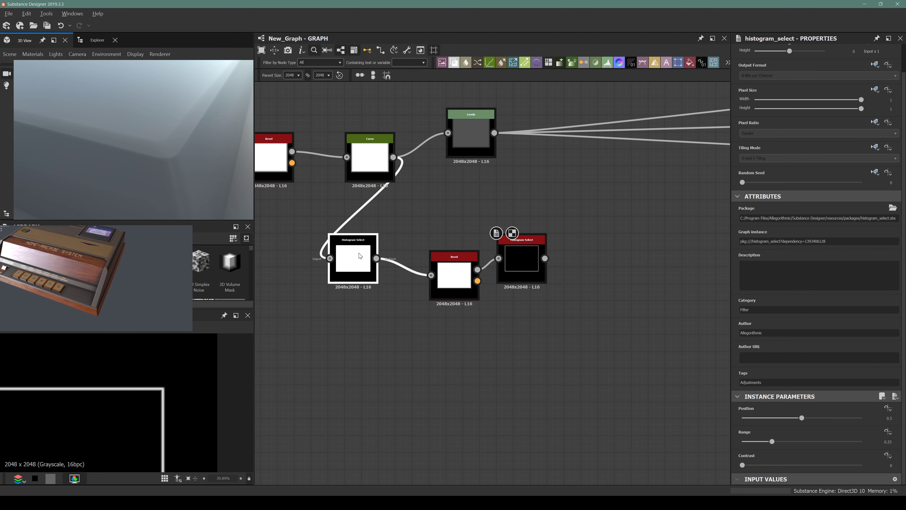
{"action": "key", "text": "ctrl+c"}
{"action": "key", "text": "ctrl+v"}
{"action": "left_click", "coordinate": [528, 245]}
{"action": "key", "text": "Delete"}
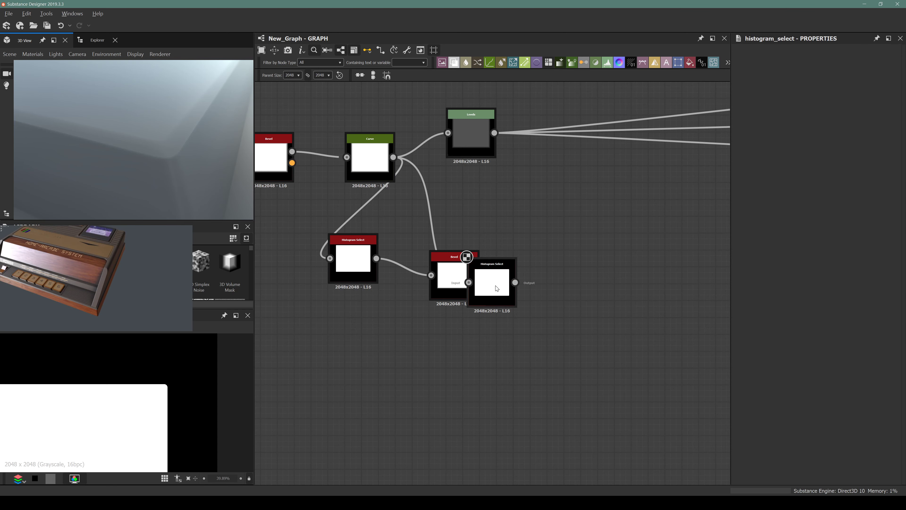
{"action": "left_click_drag", "start_coordinate": [495, 287], "coordinate": [526, 279]}
{"action": "scroll", "coordinate": [469, 297], "scroll_direction": "up", "scroll_amount": 3}
{"action": "left_click", "coordinate": [557, 278]}
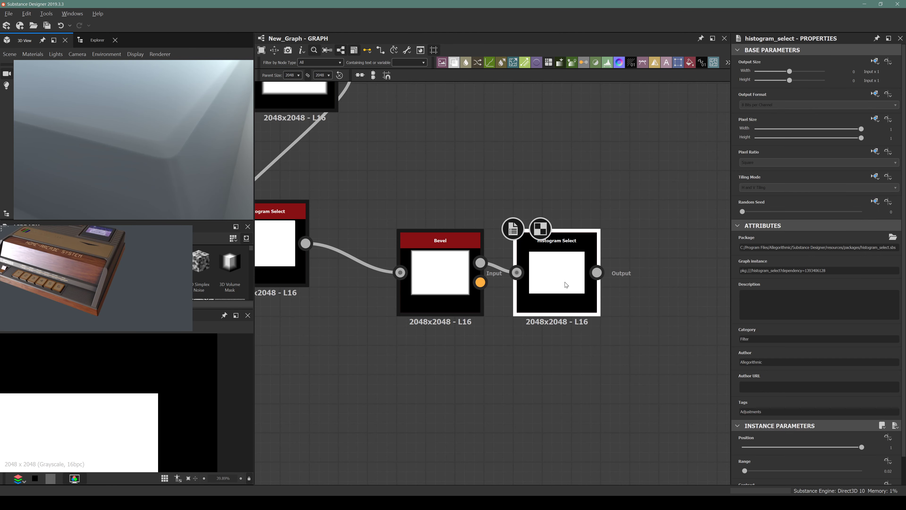
Widen the gap between the new Bevel and the second Histogram Select, and examine the shape's corner in the 2D preview
{"action": "middle_click_drag", "start_coordinate": [596, 283], "coordinate": [558, 270]}
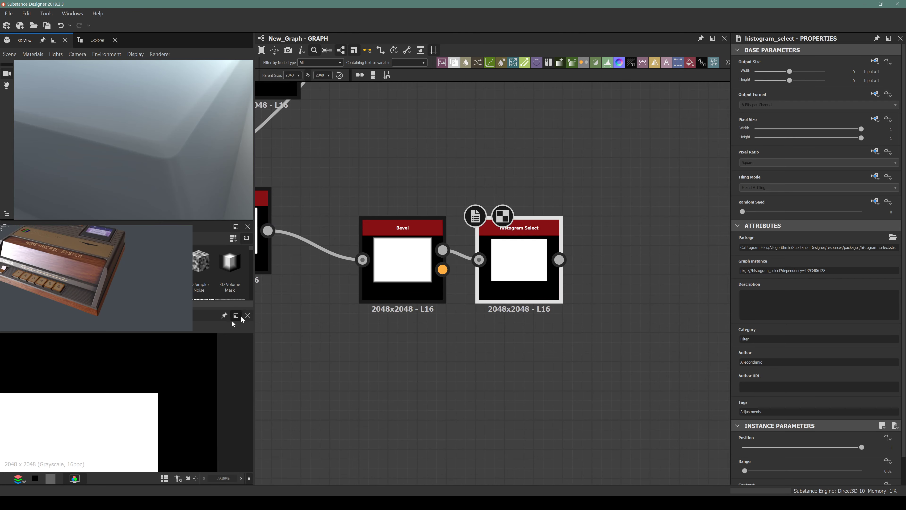
{"action": "scroll", "coordinate": [151, 406], "scroll_direction": "up", "scroll_amount": 4}
{"action": "scroll", "coordinate": [152, 409], "scroll_direction": "up", "scroll_amount": 5}
{"action": "left_click", "coordinate": [398, 270]}
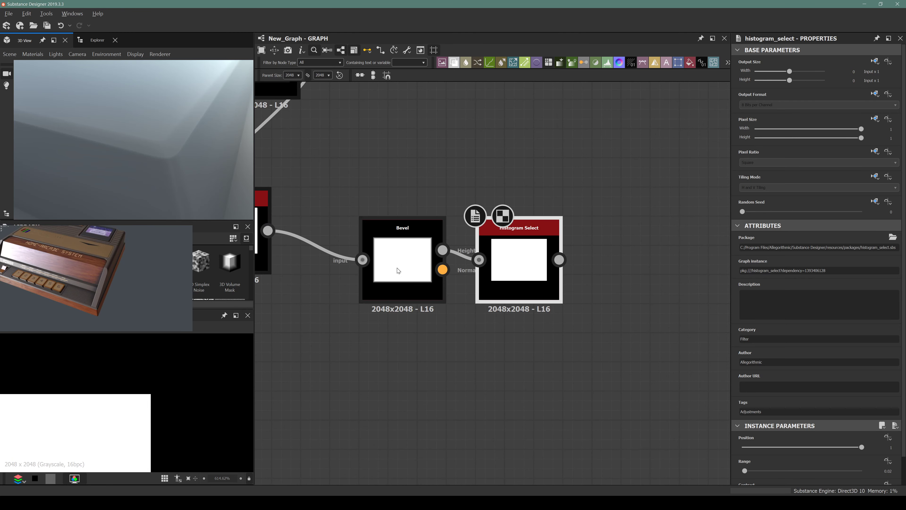
{"action": "left_click_drag", "start_coordinate": [398, 269], "coordinate": [369, 271]}
{"action": "scroll", "coordinate": [194, 409], "scroll_direction": "down", "scroll_amount": 5}
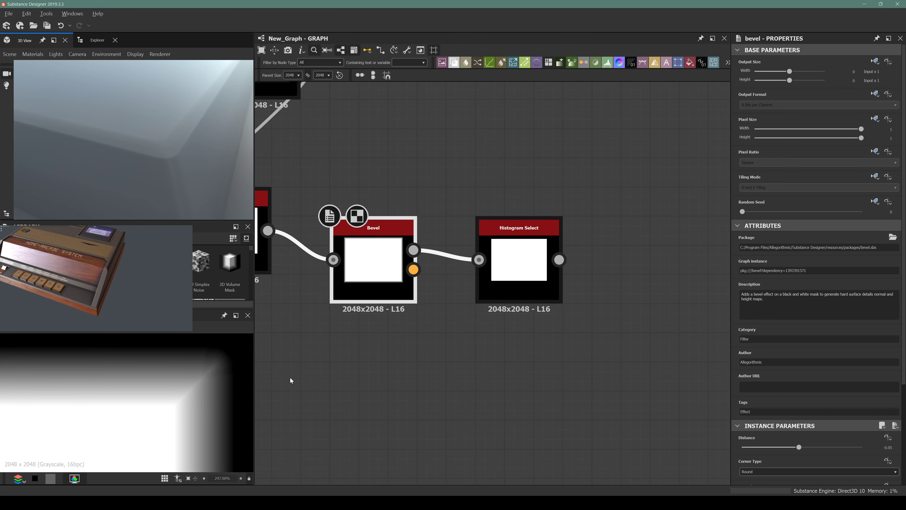
Set the new Bevel's Smoothing to 2.17 while previewing the second Histogram Select's output
{"action": "left_click", "coordinate": [522, 264]}
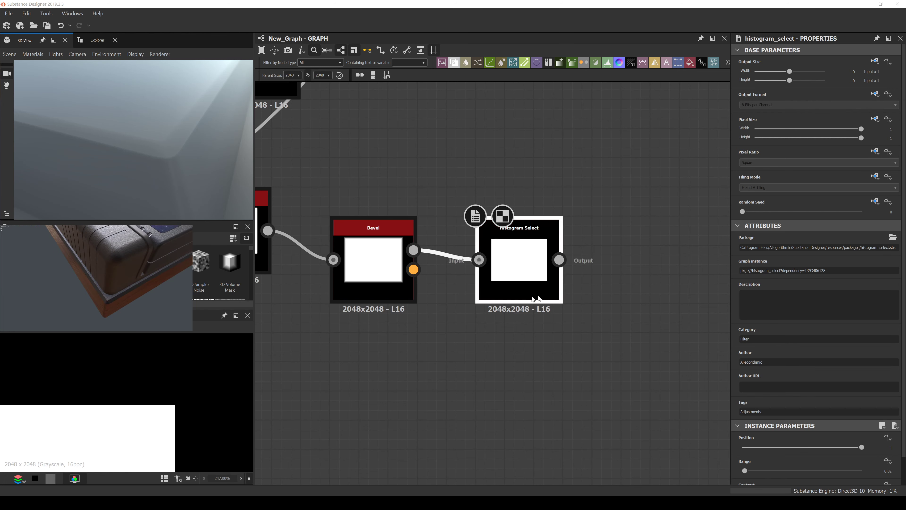
{"action": "left_click", "coordinate": [356, 259]}
{"action": "scroll", "coordinate": [836, 405], "scroll_direction": "down", "scroll_amount": 3}
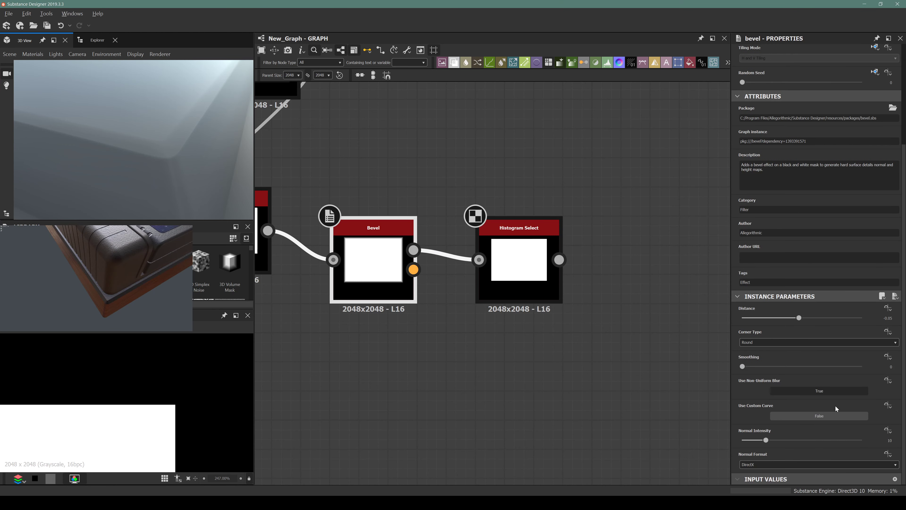
{"action": "left_click_drag", "start_coordinate": [748, 366], "coordinate": [794, 361]}
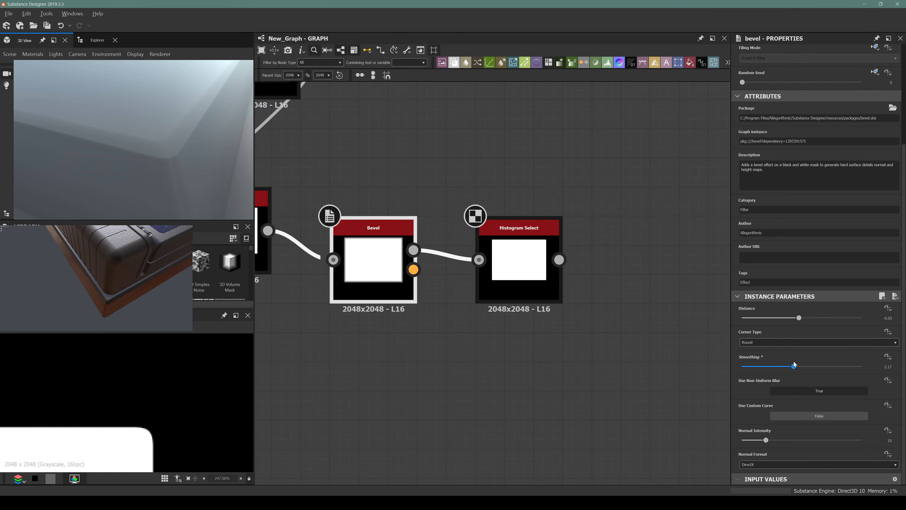
Compare the Bevel and second Histogram Select outputs, and set the latter's Range to 0.5 and Contrast to 0.98
{"action": "left_click", "coordinate": [491, 265]}
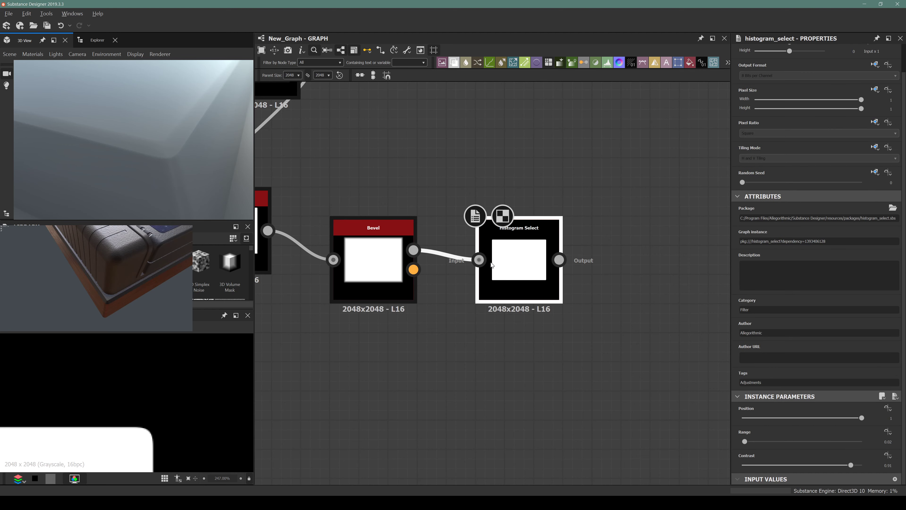
{"action": "double_click", "coordinate": [380, 261]}
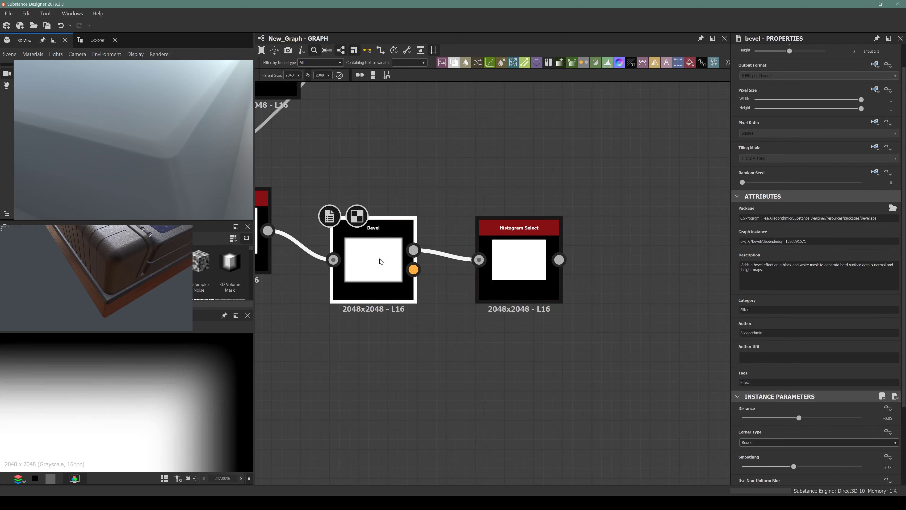
{"action": "double_click", "coordinate": [507, 258]}
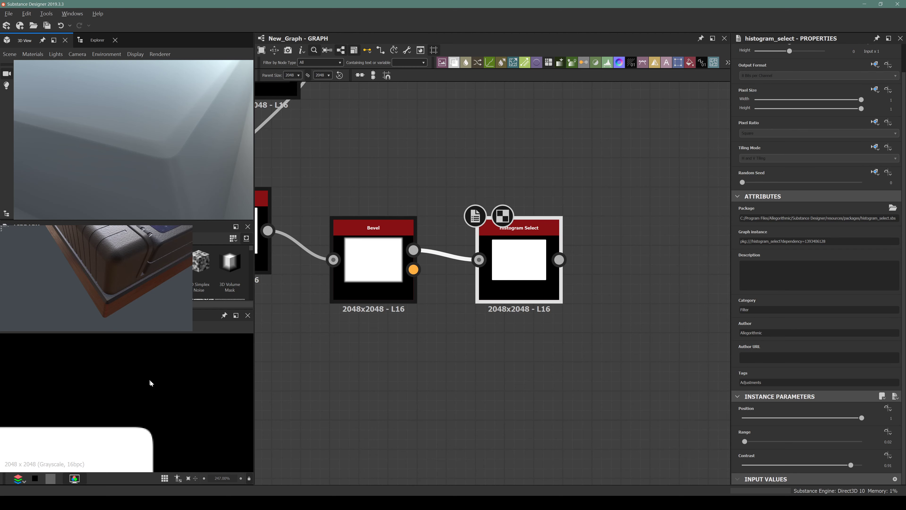
{"action": "scroll", "coordinate": [170, 422], "scroll_direction": "down", "scroll_amount": 4}
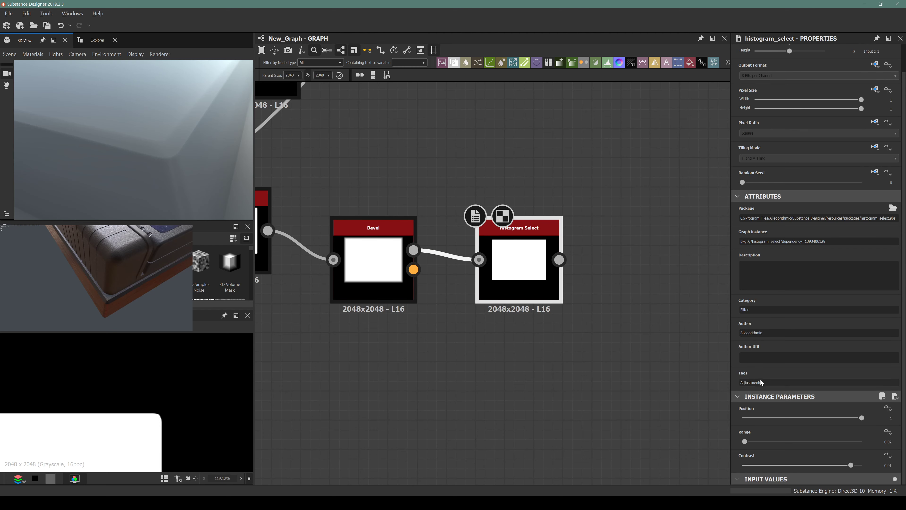
{"action": "left_click_drag", "start_coordinate": [744, 441], "coordinate": [802, 439]}
{"action": "mouse_move", "coordinate": [851, 464]}
{"action": "left_mouse_down"}
{"action": "mouse_move", "coordinate": [869, 464]}
{"action": "mouse_move", "coordinate": [859, 465]}
{"action": "left_mouse_up"}
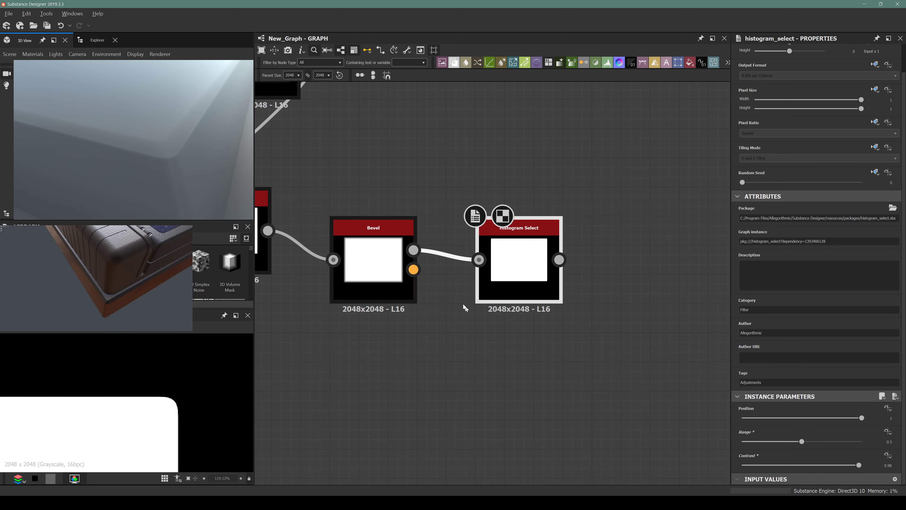
Move the Levels node farther from the Curve, review the whole console reference model, and select the Levels node
{"action": "scroll", "coordinate": [464, 304], "scroll_direction": "down", "scroll_amount": 3}
{"action": "middle_click_drag", "start_coordinate": [489, 280], "coordinate": [467, 330]}
{"action": "left_click_drag", "start_coordinate": [428, 164], "coordinate": [462, 164]}
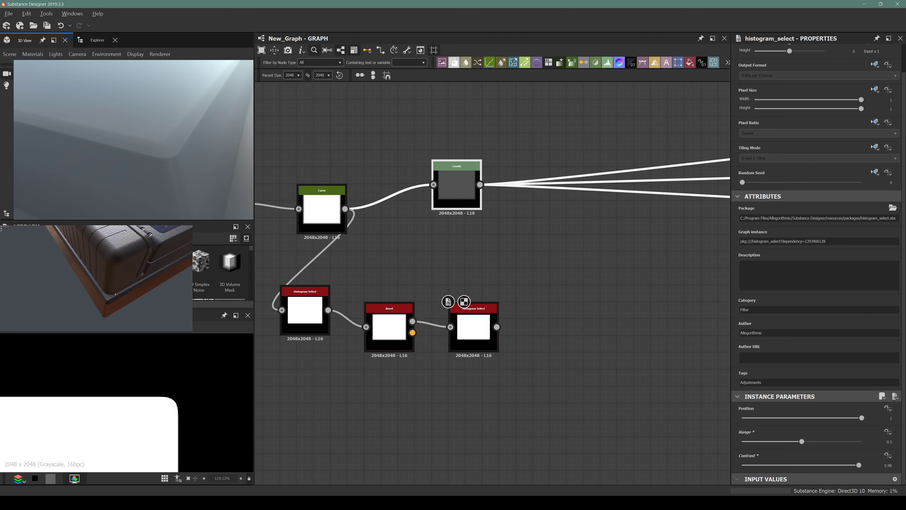
{"action": "left_click", "coordinate": [115, 294]}
{"action": "left_click_drag", "start_coordinate": [115, 294], "coordinate": [86, 303], "text": "alt"}
{"action": "left_click", "coordinate": [446, 182]}
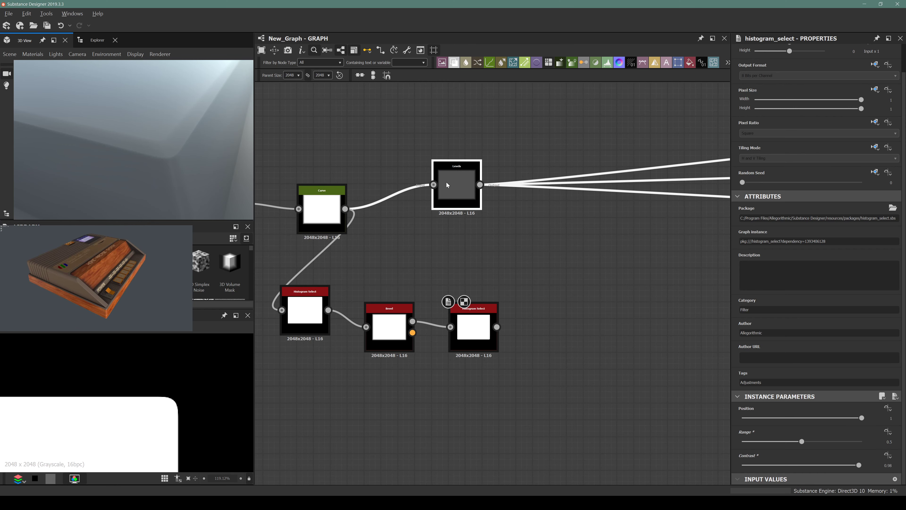
Insert a Blend node after the Levels node and place it lower, between the Levels and second Histogram Select rows
{"action": "key", "text": "space"}
{"action": "type", "text": "blend"}
{"action": "key", "text": "Return"}
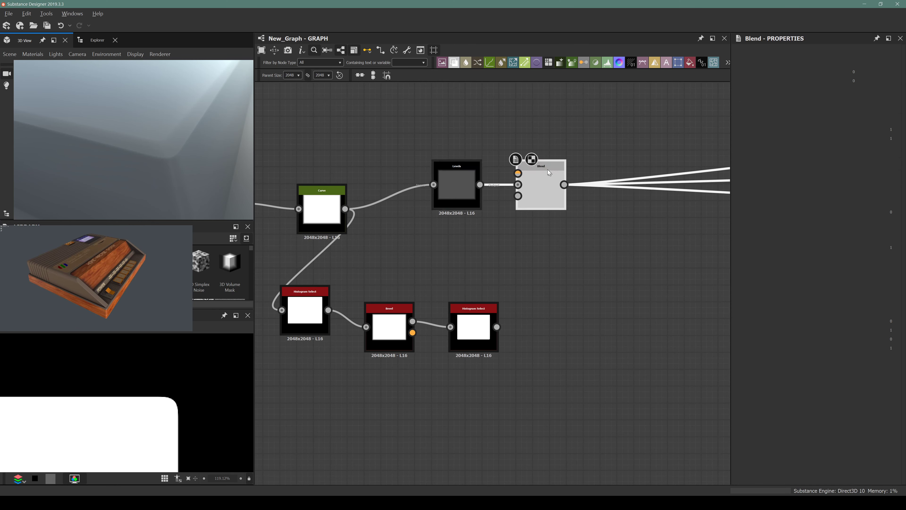
{"action": "left_click_drag", "start_coordinate": [547, 169], "coordinate": [579, 244]}
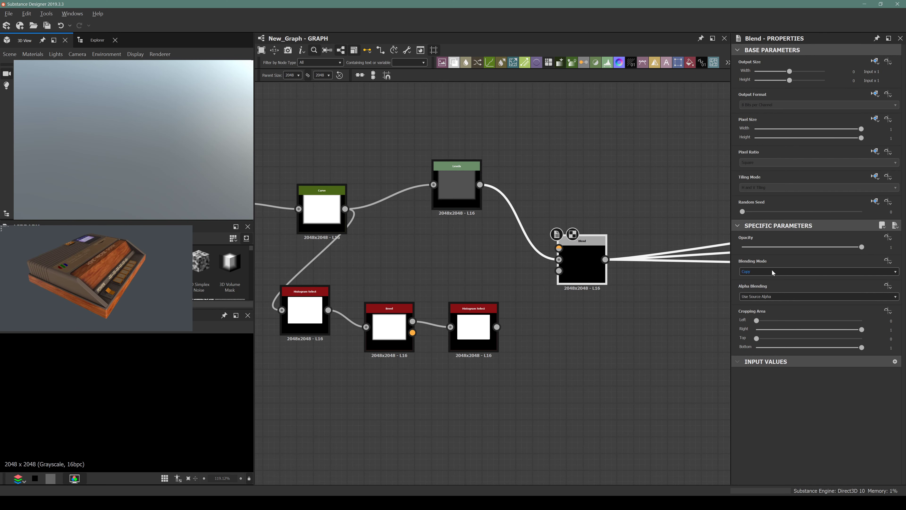
Set the Blend's blending mode to Add (Linear Dodge) and connect the second Histogram Select's output to its foreground input
{"action": "left_click", "coordinate": [746, 271]}
{"action": "left_click", "coordinate": [748, 283]}
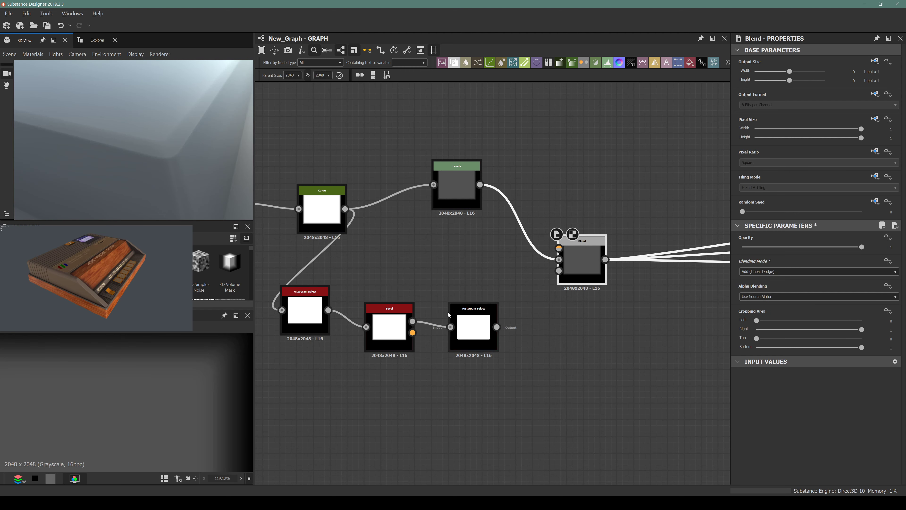
{"action": "left_click_drag", "start_coordinate": [497, 327], "coordinate": [559, 248]}
Examine the raised block's corner and its side walls from several angles in the 3D view
{"action": "scroll", "coordinate": [141, 143], "scroll_direction": "down", "scroll_amount": 10}
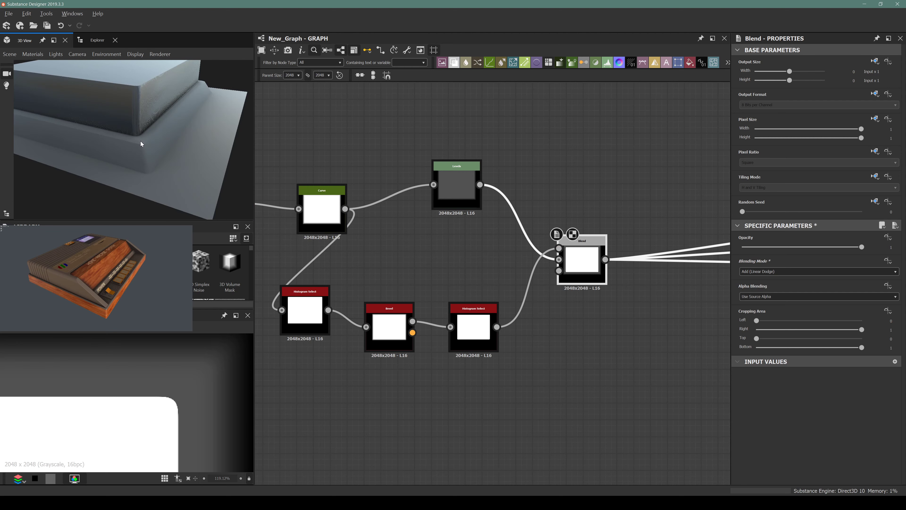
{"action": "scroll", "coordinate": [141, 142], "scroll_direction": "up", "scroll_amount": 3}
{"action": "left_click_drag", "start_coordinate": [106, 137], "coordinate": [96, 153]}
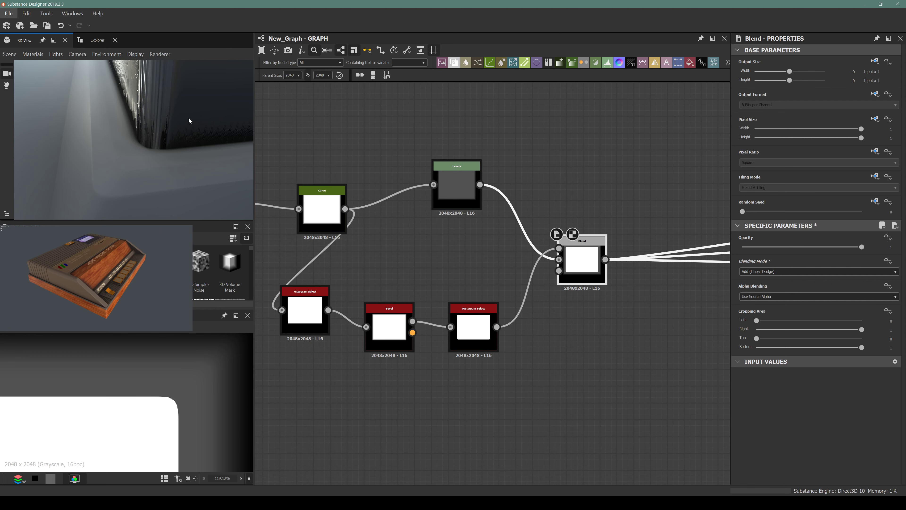
{"action": "left_click_drag", "start_coordinate": [190, 121], "coordinate": [101, 167]}
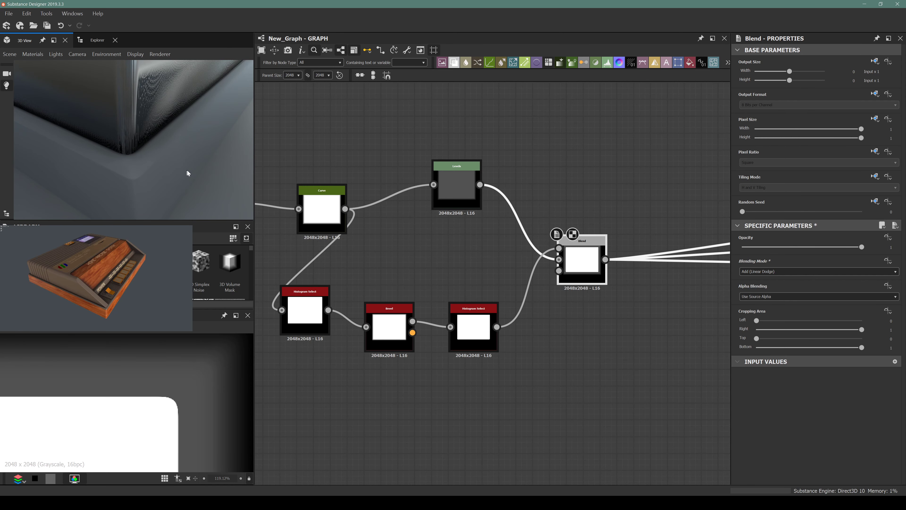
{"action": "left_click_drag", "start_coordinate": [188, 174], "coordinate": [169, 148]}
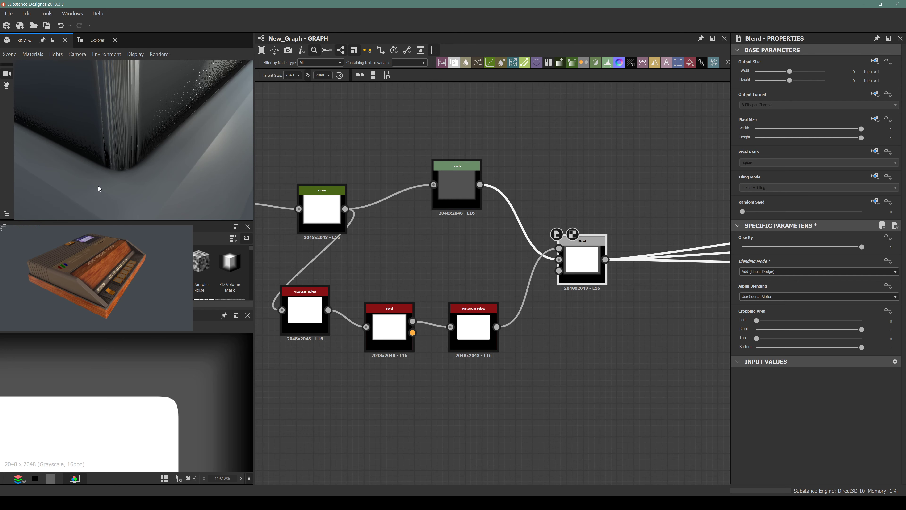
{"action": "left_click_drag", "start_coordinate": [99, 189], "coordinate": [130, 199]}
{"action": "scroll", "coordinate": [469, 233], "scroll_direction": "up", "scroll_amount": 2}
{"action": "scroll", "coordinate": [476, 321], "scroll_direction": "down", "scroll_amount": 3}
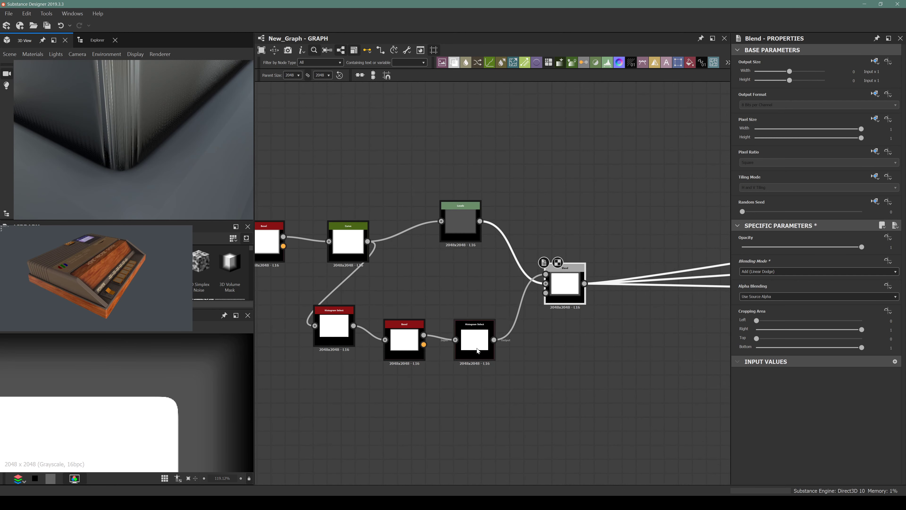
Preview the second Histogram Select's output, and move the Blend node farther away from the Levels and Histogram Select nodes
{"action": "double_click", "coordinate": [478, 350]}
{"action": "scroll", "coordinate": [520, 331], "scroll_direction": "up", "scroll_amount": 3}
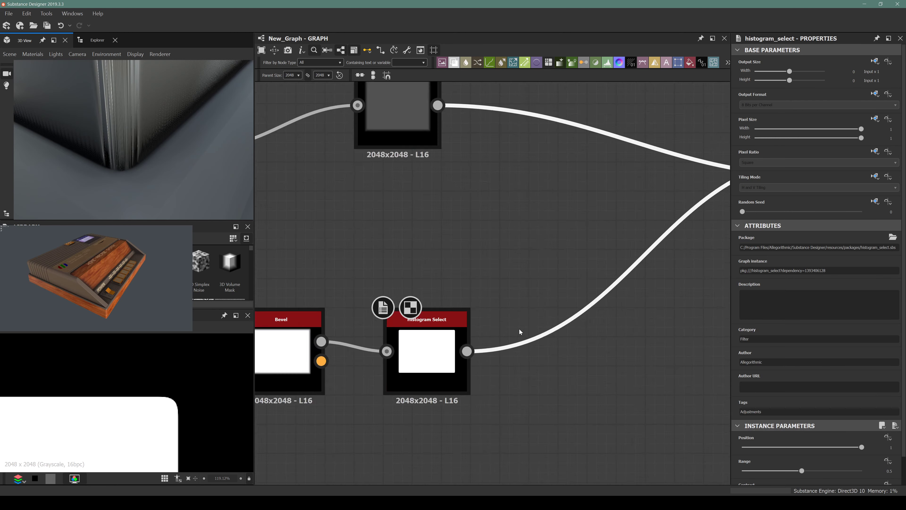
{"action": "scroll", "coordinate": [484, 334], "scroll_direction": "up", "scroll_amount": 1}
{"action": "middle_click_drag", "start_coordinate": [484, 335], "coordinate": [408, 332]}
{"action": "scroll", "coordinate": [393, 331], "scroll_direction": "down", "scroll_amount": 5}
{"action": "left_click", "coordinate": [573, 251]}
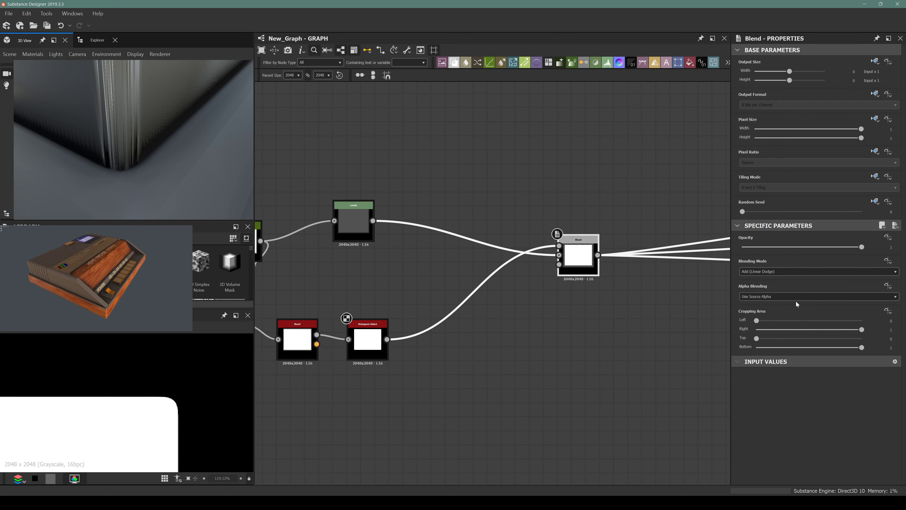
{"action": "scroll", "coordinate": [389, 334], "scroll_direction": "up", "scroll_amount": 2}
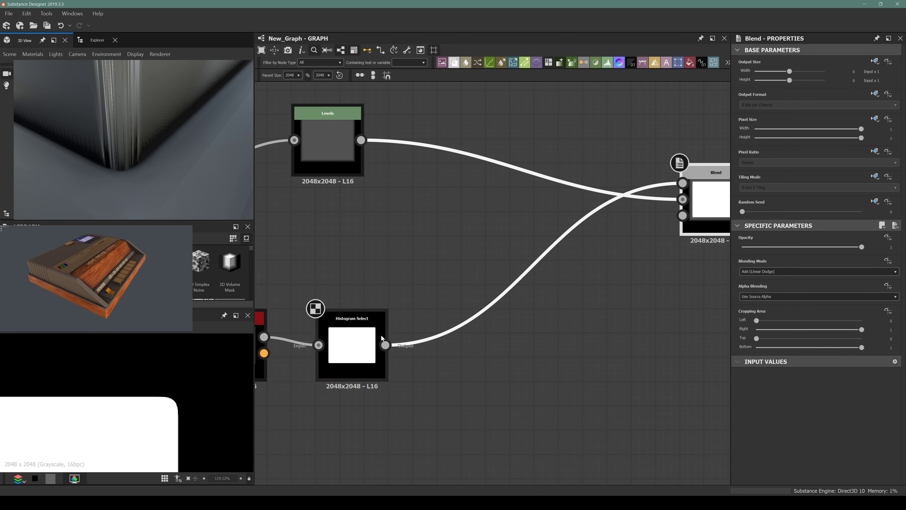
Try lowering the Blend's opacity to about 0.55, and restore it to 1
{"action": "left_click", "coordinate": [810, 248]}
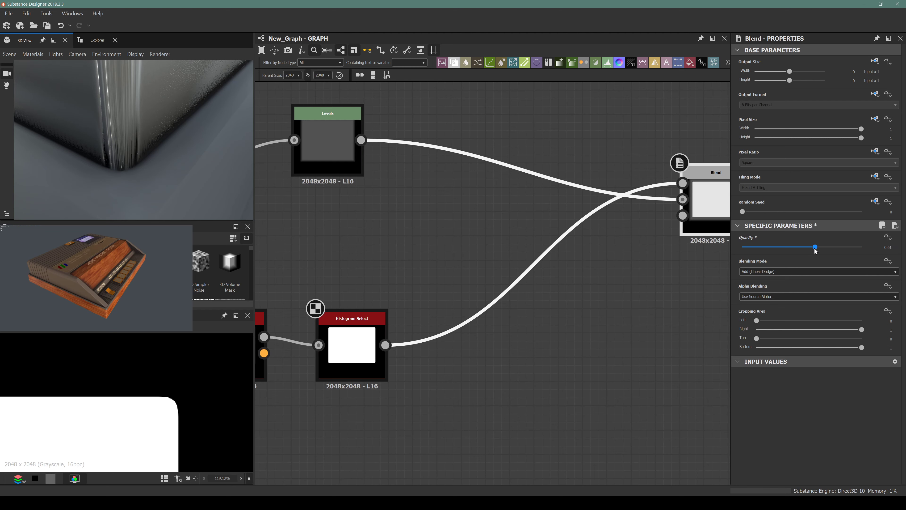
{"action": "left_click_drag", "start_coordinate": [815, 250], "coordinate": [808, 248]}
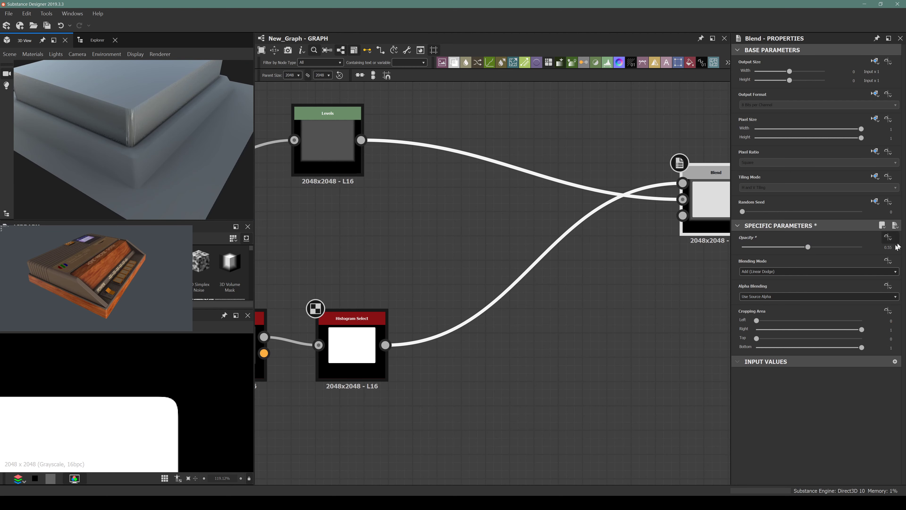
{"action": "left_click_drag", "start_coordinate": [807, 246], "coordinate": [850, 249]}
Compare the full outputs of the second Histogram Select and the Blend in the 2D preview
{"action": "left_click", "coordinate": [352, 343]}
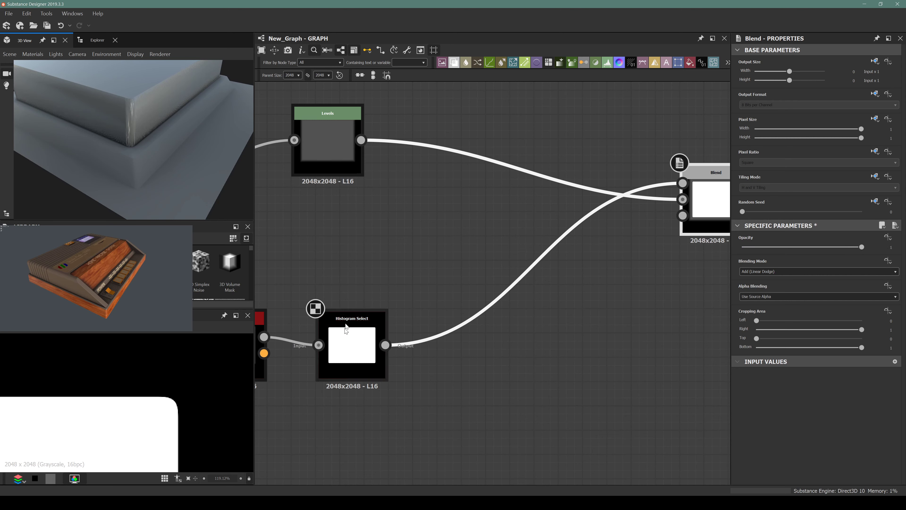
{"action": "scroll", "coordinate": [110, 413], "scroll_direction": "down", "scroll_amount": 4}
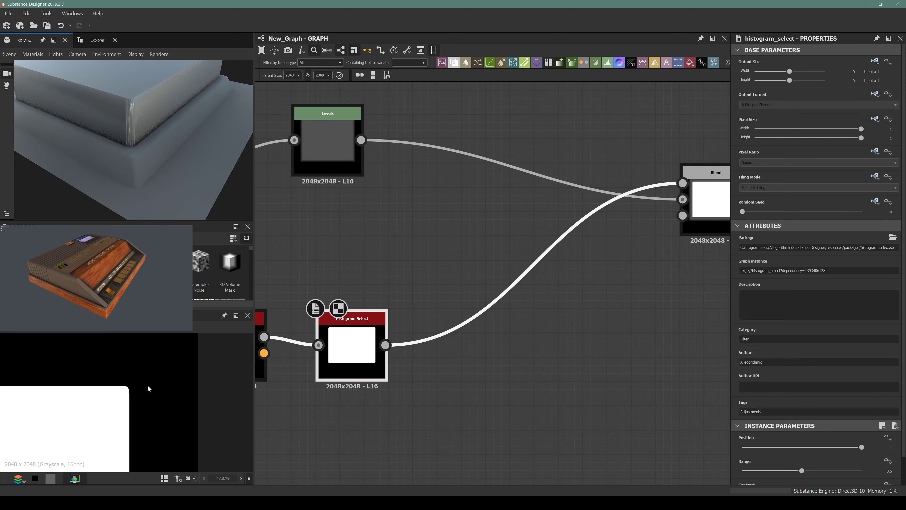
{"action": "scroll", "coordinate": [128, 411], "scroll_direction": "down", "scroll_amount": 5}
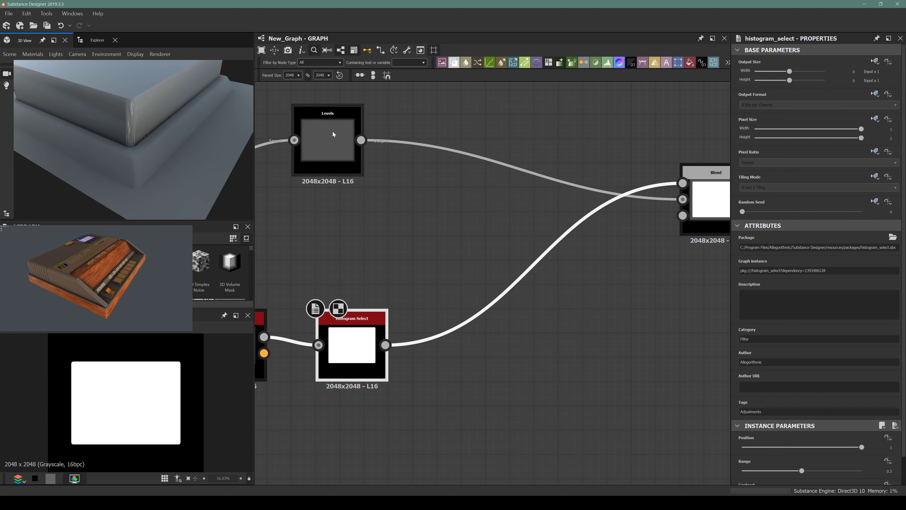
{"action": "left_click", "coordinate": [700, 197]}
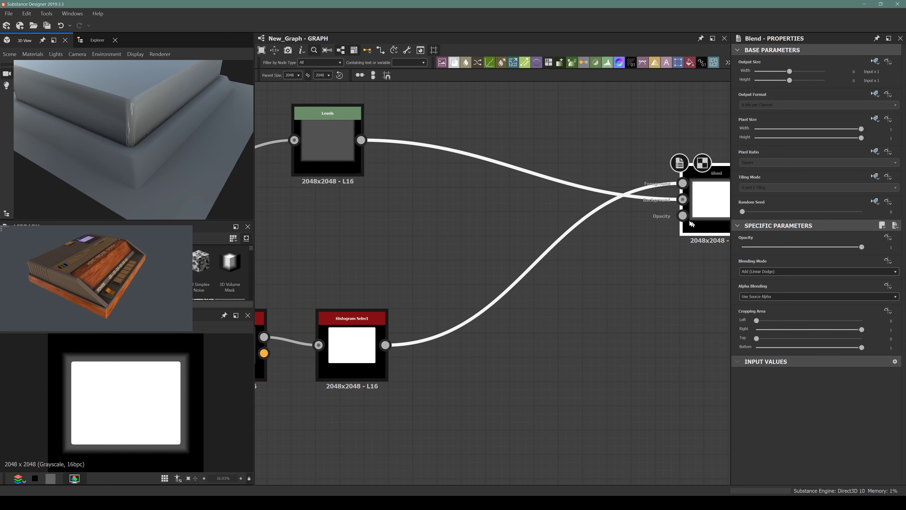
{"action": "middle_click_drag", "start_coordinate": [667, 255], "coordinate": [577, 271]}
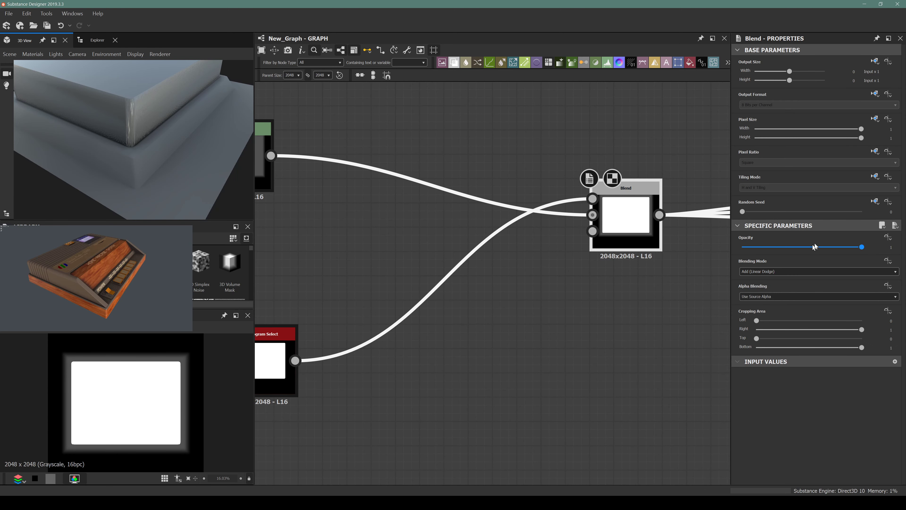
Set the Blend's opacity to 0.7 while checking the raised block's height in the 3D view
{"action": "left_click_drag", "start_coordinate": [198, 100], "coordinate": [188, 150]}
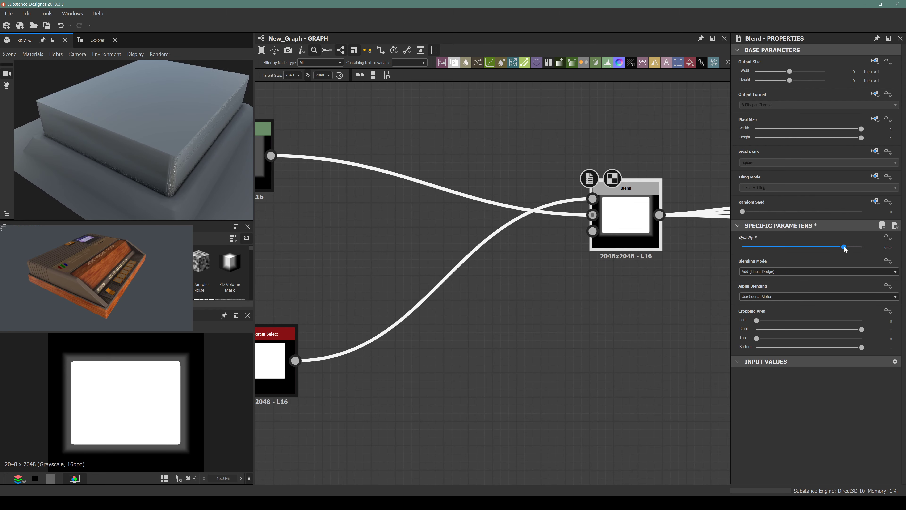
{"action": "left_click_drag", "start_coordinate": [844, 248], "coordinate": [825, 257]}
Insert a Blur HQ Grayscale node between the second Histogram Select and the Blend, and set its Intensity to 2.46
{"action": "scroll", "coordinate": [492, 285], "scroll_direction": "down", "scroll_amount": 3}
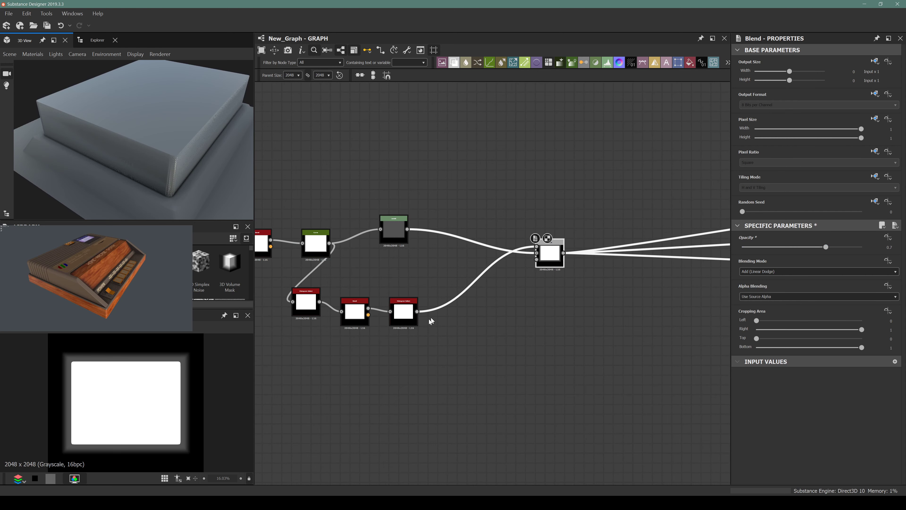
{"action": "scroll", "coordinate": [419, 319], "scroll_direction": "up", "scroll_amount": 4}
{"action": "double_click", "coordinate": [392, 309]}
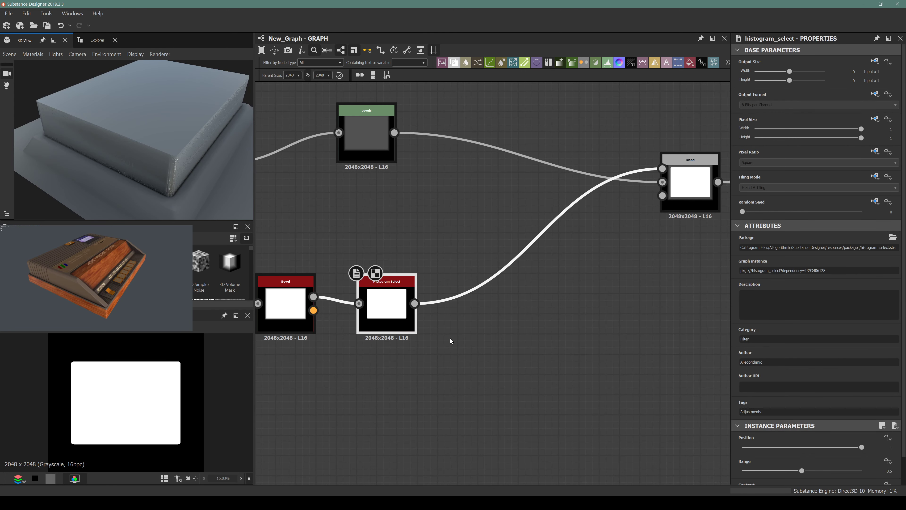
{"action": "key", "text": "space"}
{"action": "type", "text": "blur"}
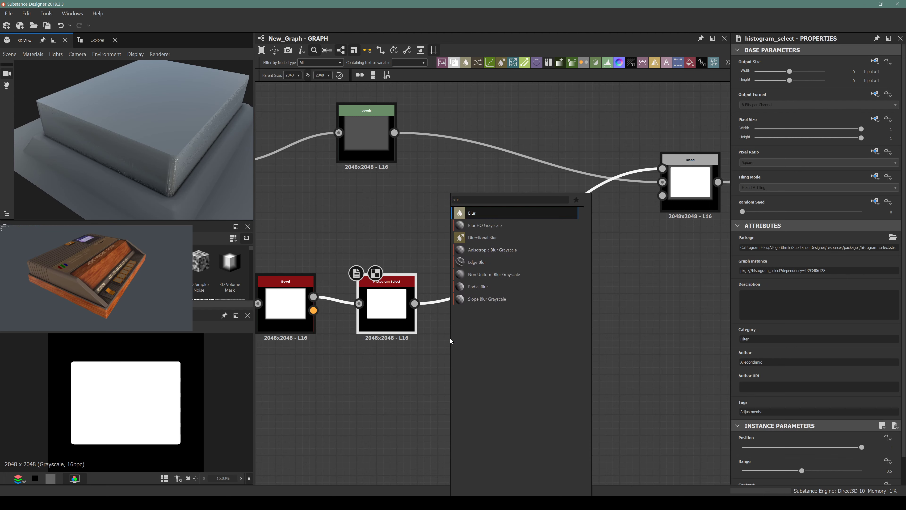
{"action": "key", "text": "Down"}
{"action": "key", "text": "Return"}
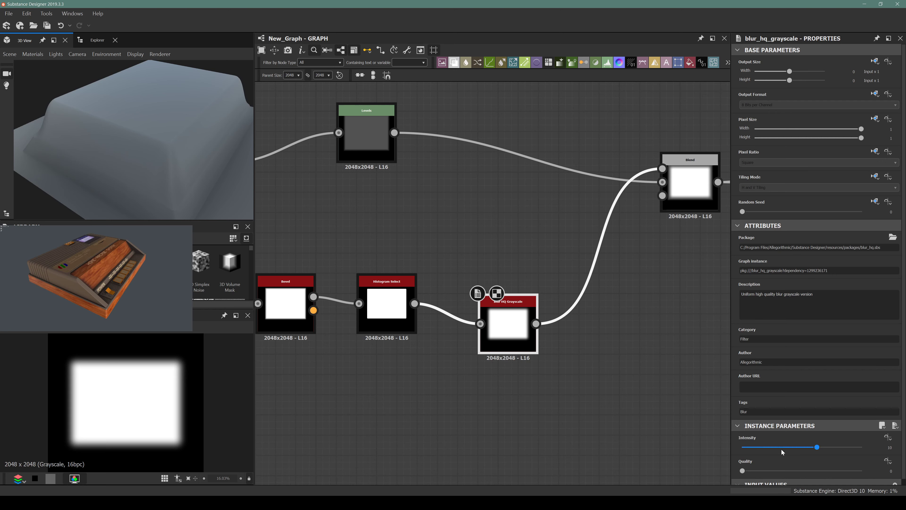
{"action": "left_click_drag", "start_coordinate": [779, 448], "coordinate": [760, 447]}
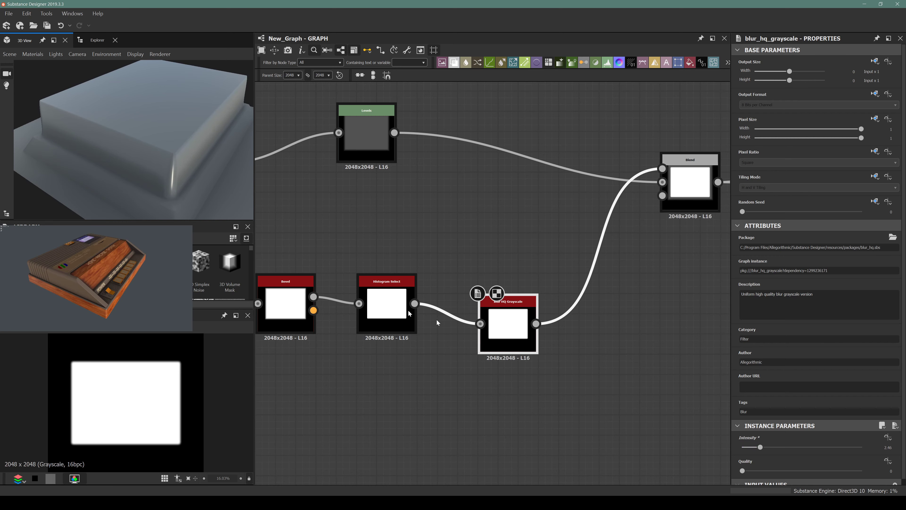
Compare the Blend and Blur HQ Grayscale outputs at the shape's softened corner in the 2D preview
{"action": "double_click", "coordinate": [688, 193]}
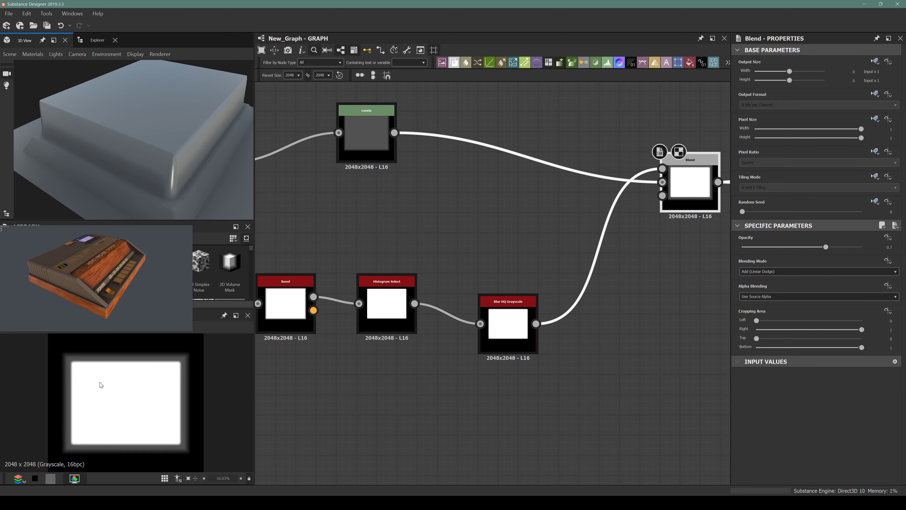
{"action": "scroll", "coordinate": [102, 385], "scroll_direction": "up", "scroll_amount": 5}
{"action": "scroll", "coordinate": [200, 352], "scroll_direction": "up", "scroll_amount": 7}
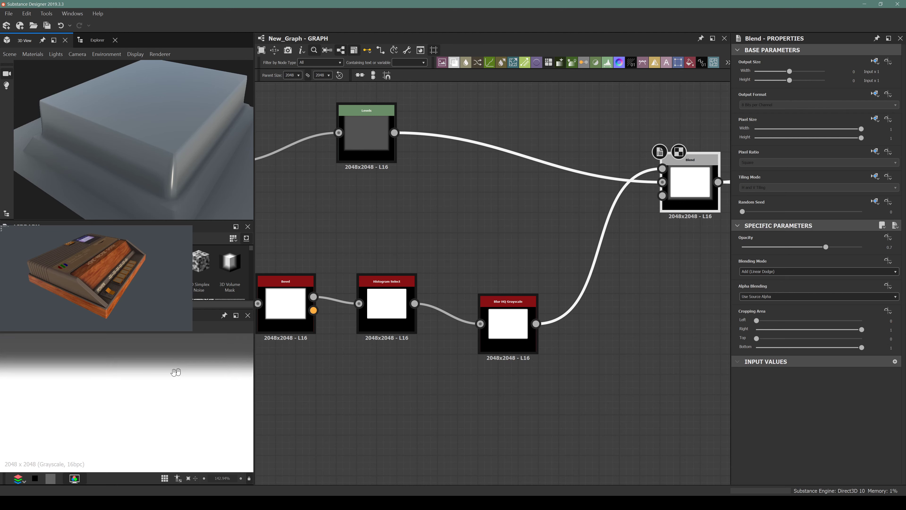
{"action": "double_click", "coordinate": [502, 333]}
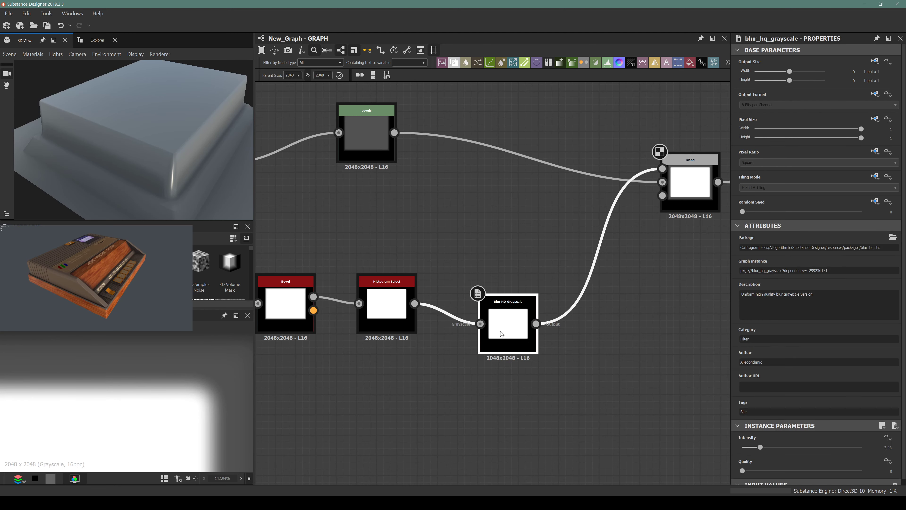
Move the Blur HQ Grayscale node higher, and raise the Blend node nearly level with the Levels node
{"action": "left_click_drag", "start_coordinate": [501, 309], "coordinate": [507, 252]}
{"action": "middle_click_drag", "start_coordinate": [629, 247], "coordinate": [495, 323]}
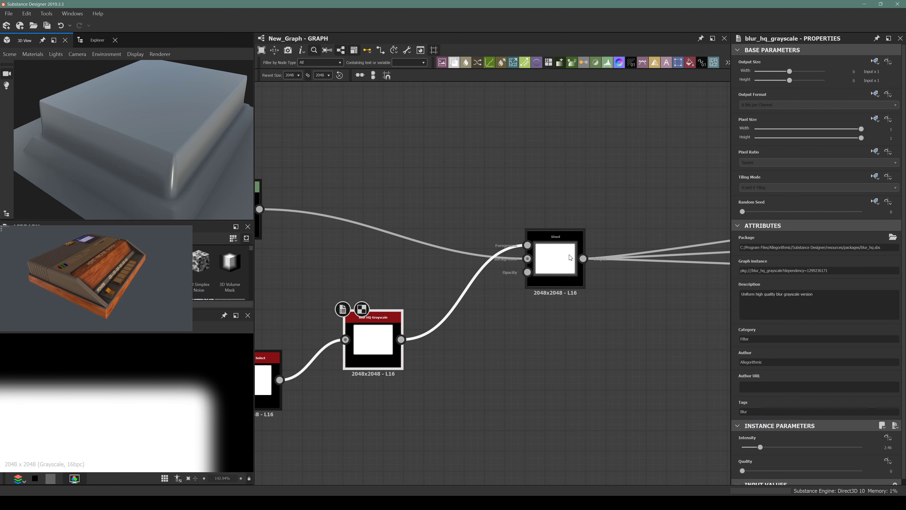
{"action": "left_click_drag", "start_coordinate": [568, 255], "coordinate": [575, 217]}
{"action": "scroll", "coordinate": [560, 233], "scroll_direction": "down", "scroll_amount": 3}
{"action": "scroll", "coordinate": [552, 300], "scroll_direction": "up", "scroll_amount": 2}
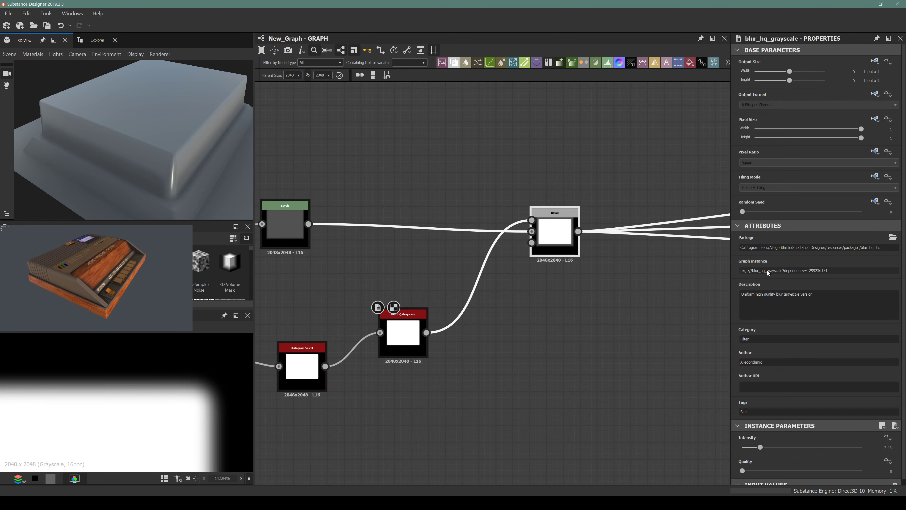
Preview the Blend's output and set its blending mode to Copy
{"action": "left_click", "coordinate": [554, 232]}
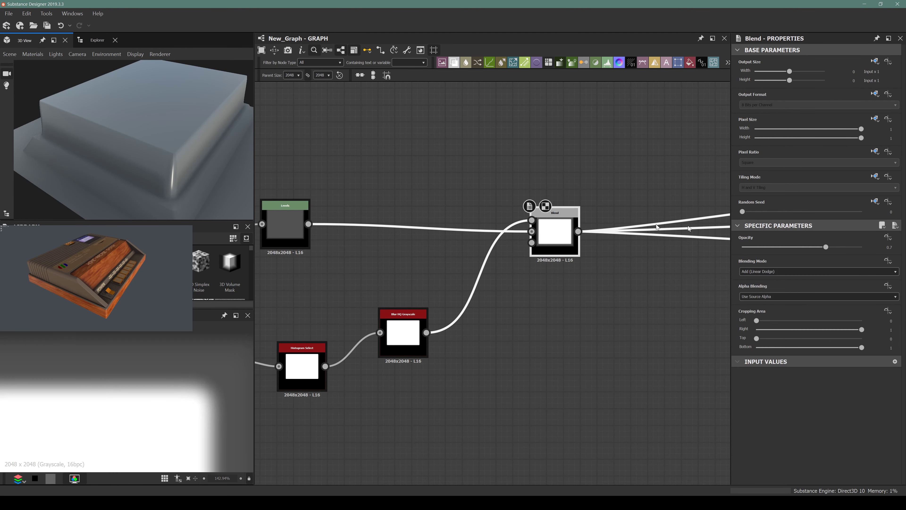
{"action": "left_click", "coordinate": [786, 271]}
{"action": "left_click", "coordinate": [767, 279]}
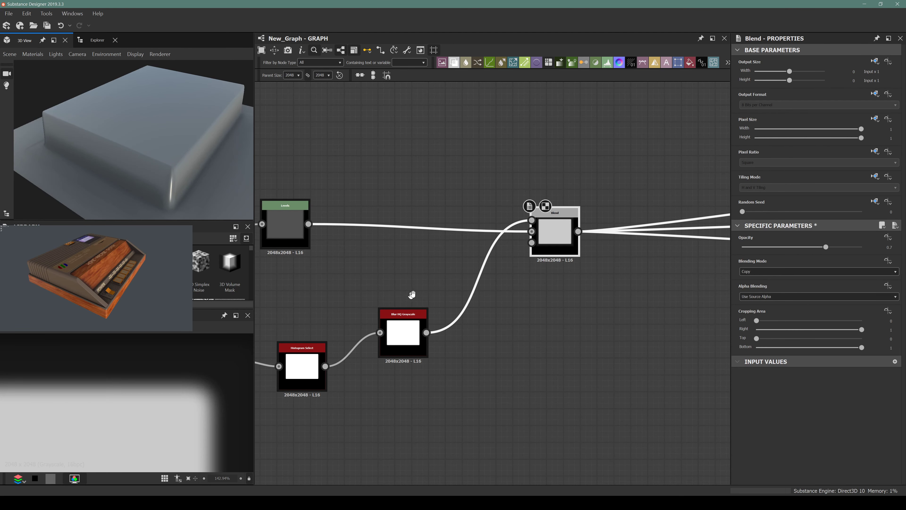
Move the second Histogram Select slightly lower, and compare the Levels and Blur HQ Grayscale outputs in the 2D preview
{"action": "middle_click_drag", "start_coordinate": [366, 369], "coordinate": [405, 341]}
{"action": "left_click_drag", "start_coordinate": [342, 337], "coordinate": [342, 364]}
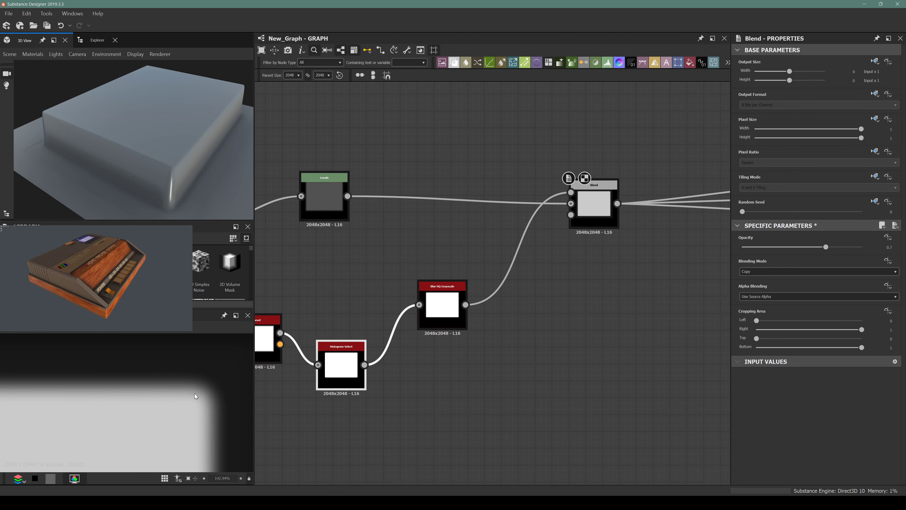
{"action": "left_click", "coordinate": [321, 193]}
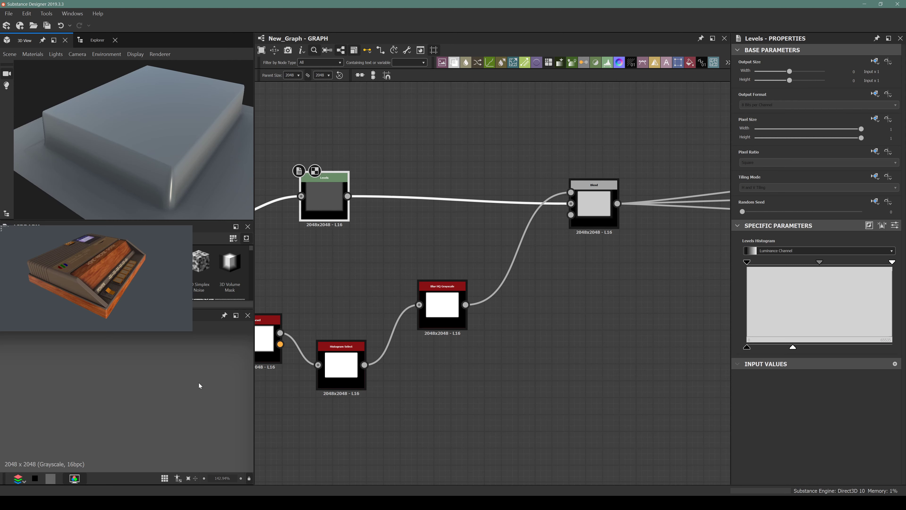
{"action": "left_click", "coordinate": [451, 295]}
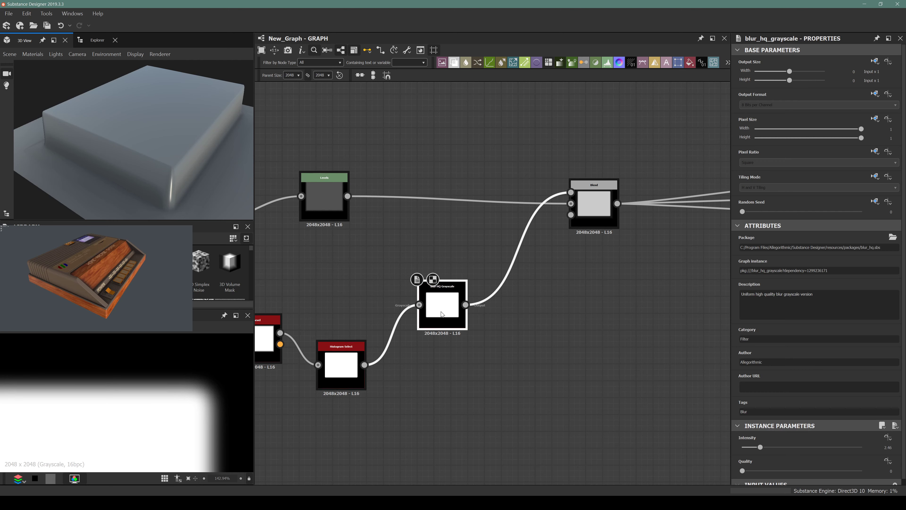
{"action": "left_click", "coordinate": [356, 367]}
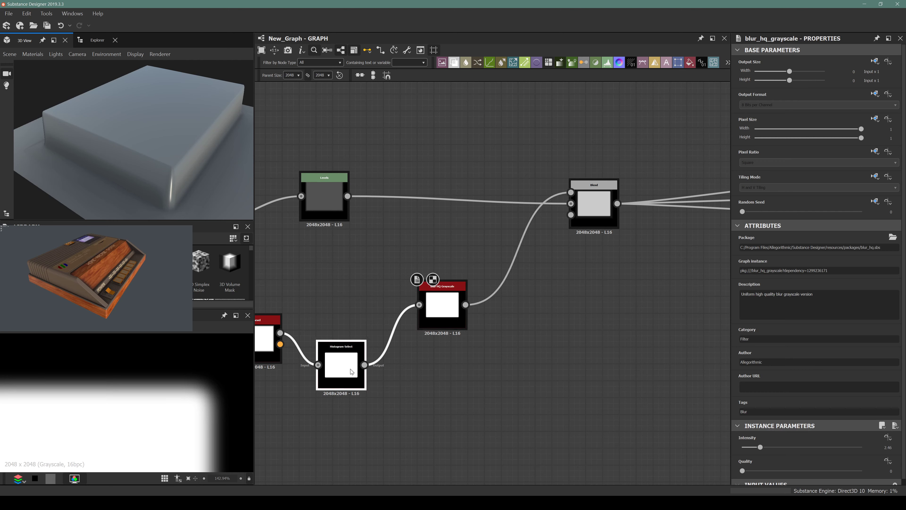
Connect the second Histogram Select's output to the Blend's opacity input, and move the Blur HQ Grayscale node higher
{"action": "left_click_drag", "start_coordinate": [368, 365], "coordinate": [600, 217]}
{"action": "left_click", "coordinate": [598, 216]}
{"action": "left_click_drag", "start_coordinate": [438, 302], "coordinate": [421, 270]}
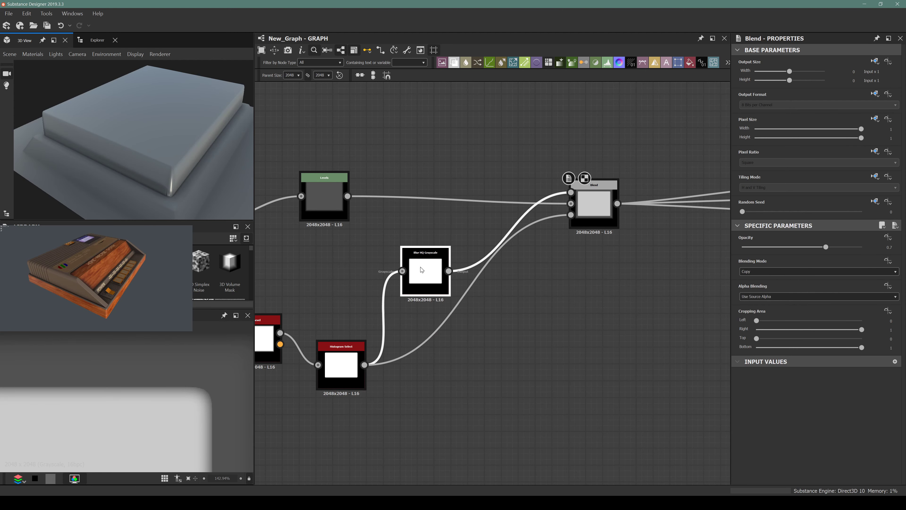
Set the Blur HQ Grayscale's quality to 1 and its intensity to 0.19, and place the node above the Levels node's link
{"action": "left_click", "coordinate": [421, 269]}
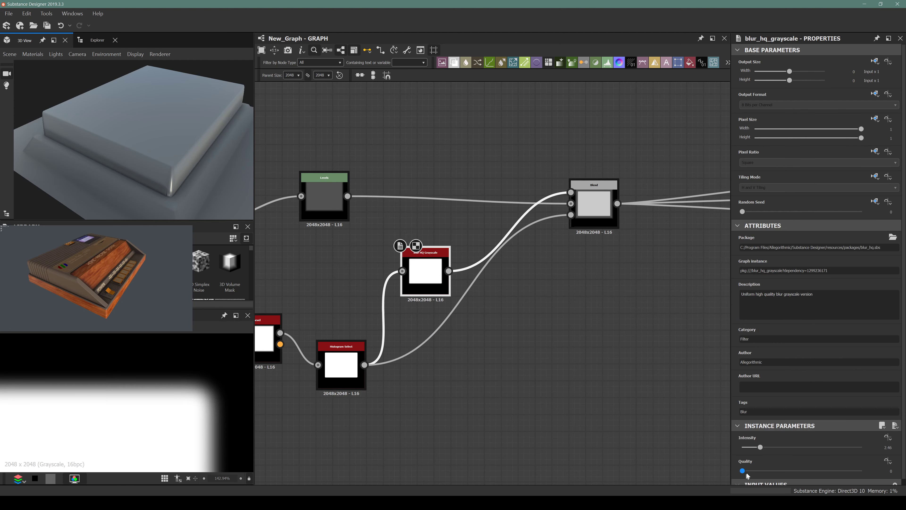
{"action": "left_click_drag", "start_coordinate": [743, 471], "coordinate": [821, 471]}
{"action": "left_click_drag", "start_coordinate": [760, 447], "coordinate": [744, 463]}
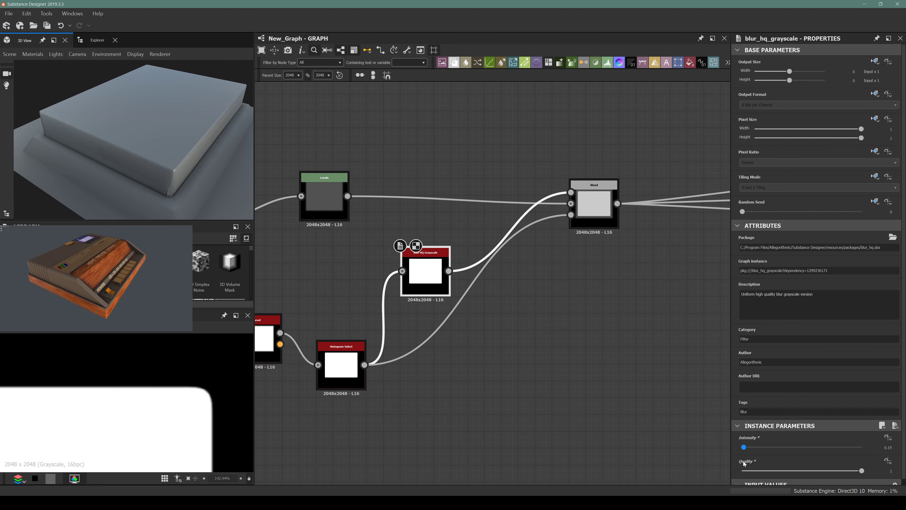
{"action": "scroll", "coordinate": [424, 356], "scroll_direction": "up", "scroll_amount": 3}
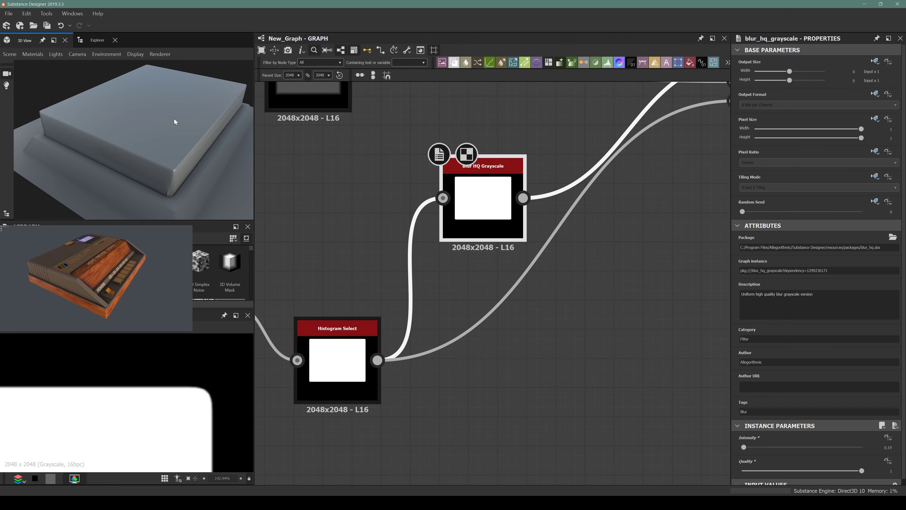
{"action": "scroll", "coordinate": [176, 122], "scroll_direction": "up", "scroll_amount": 3}
{"action": "scroll", "coordinate": [605, 321], "scroll_direction": "down", "scroll_amount": 5}
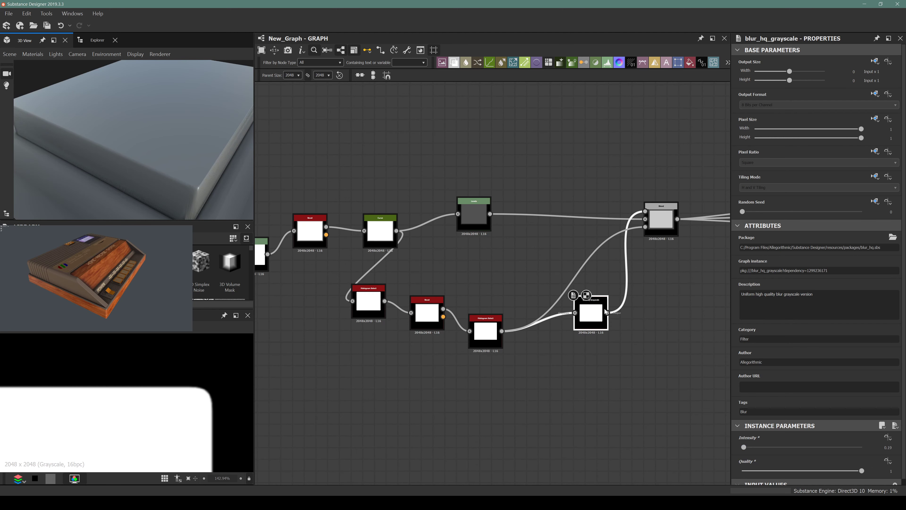
{"action": "left_click_drag", "start_coordinate": [601, 316], "coordinate": [563, 145]}
Insert a second Blur HQ Grayscale node on the link between the Histogram Select and the Blend's opacity input
{"action": "scroll", "coordinate": [499, 210], "scroll_direction": "up", "scroll_amount": 4}
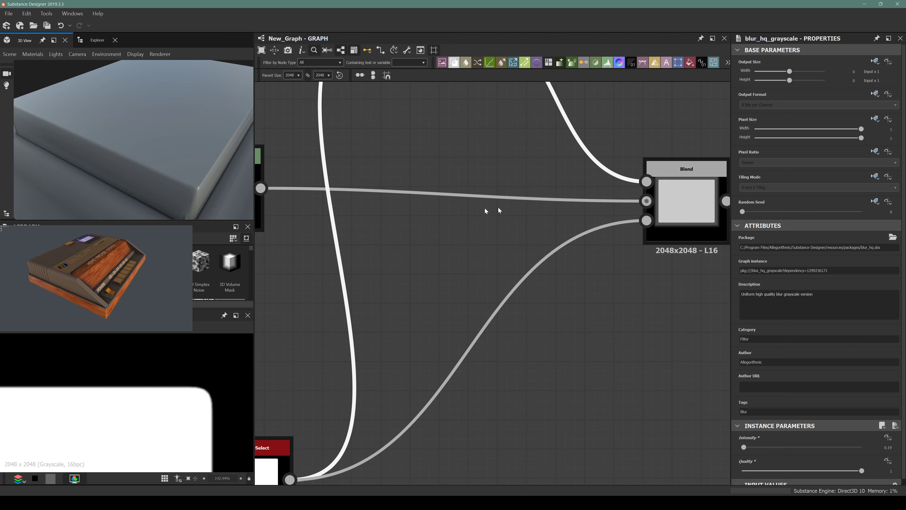
{"action": "middle_click_drag", "start_coordinate": [445, 346], "coordinate": [452, 253]}
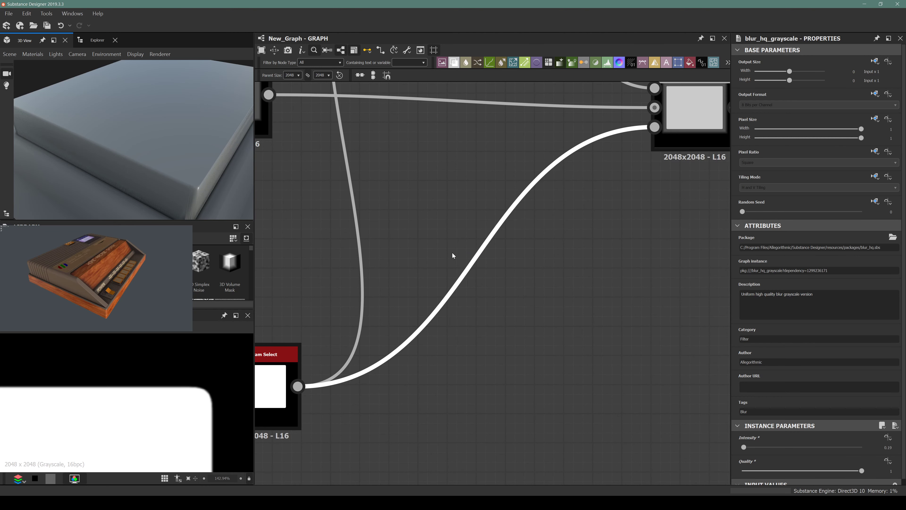
{"action": "key", "text": "space"}
{"action": "type", "text": "blur"}
{"action": "key", "text": "Down"}
{"action": "key", "text": "Return"}
Set the second Blur HQ Grayscale's quality to 1 and its intensity to 0.1
{"action": "left_click_drag", "start_coordinate": [778, 472], "coordinate": [744, 455]}
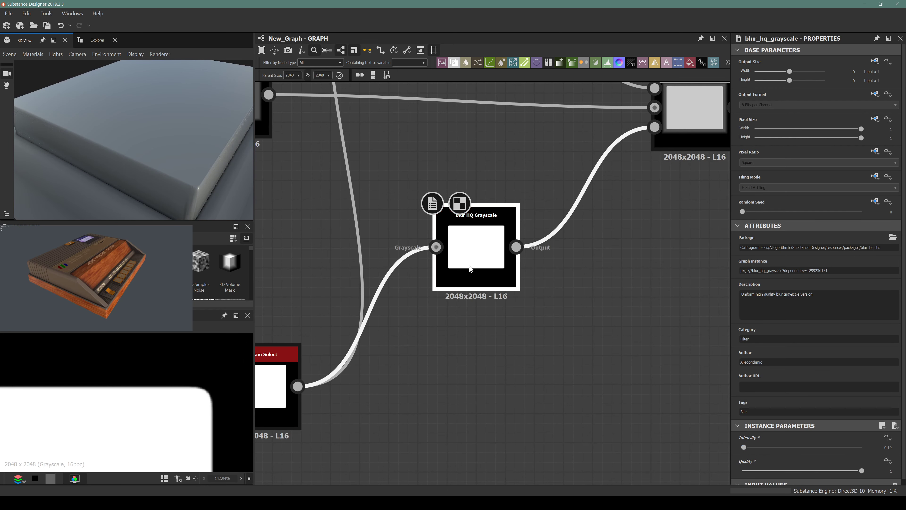
{"action": "scroll", "coordinate": [176, 389], "scroll_direction": "up", "scroll_amount": 10}
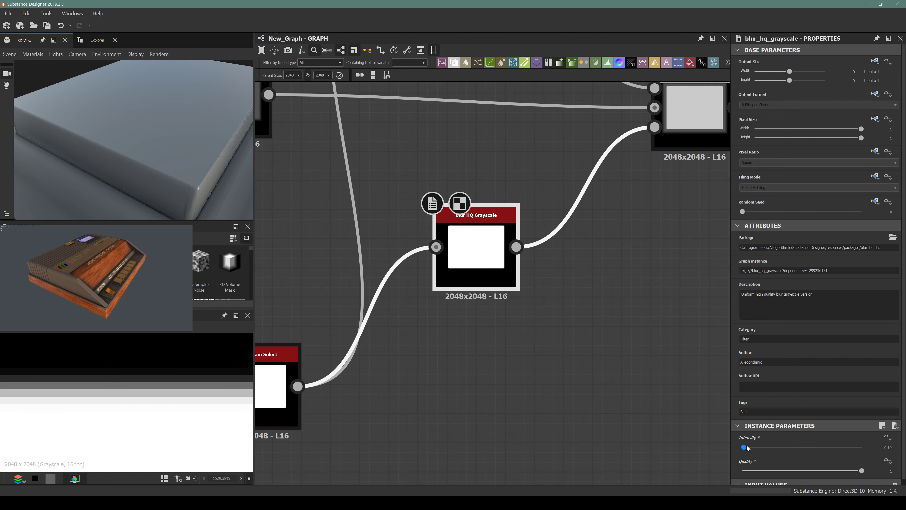
{"action": "left_click_drag", "start_coordinate": [747, 447], "coordinate": [749, 449]}
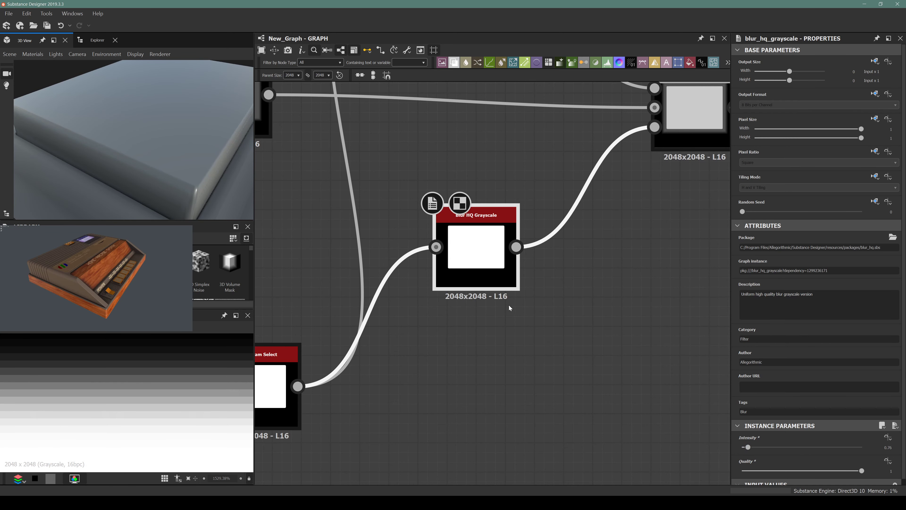
{"action": "scroll", "coordinate": [509, 307], "scroll_direction": "down", "scroll_amount": 3}
{"action": "double_click", "coordinate": [870, 449]}
{"action": "type", "text": "0."}
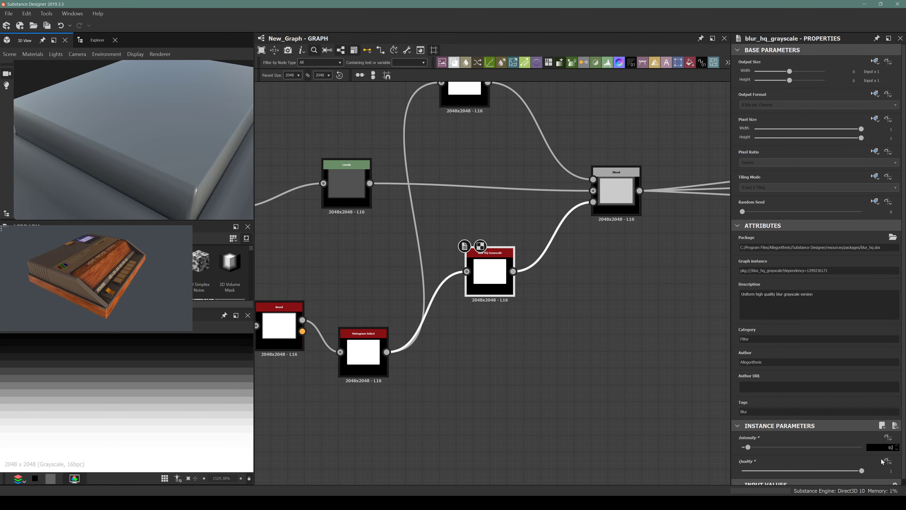
{"action": "type", "text": "1"}
{"action": "key", "text": "Return"}
Preview the second Histogram Select's output and set its contrast to 0.9
{"action": "middle_click_drag", "start_coordinate": [432, 192], "coordinate": [436, 259]}
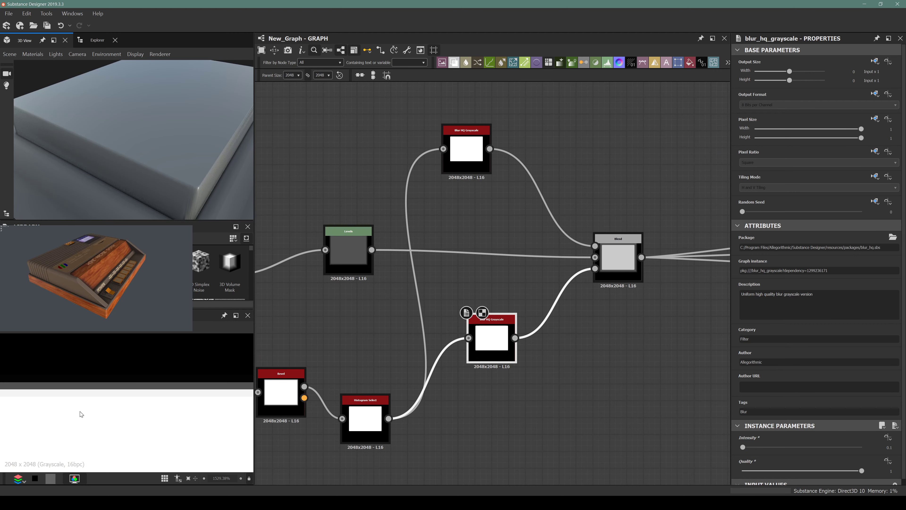
{"action": "scroll", "coordinate": [79, 414], "scroll_direction": "down", "scroll_amount": 5}
{"action": "scroll", "coordinate": [78, 415], "scroll_direction": "up", "scroll_amount": 5}
{"action": "left_click", "coordinate": [368, 437]}
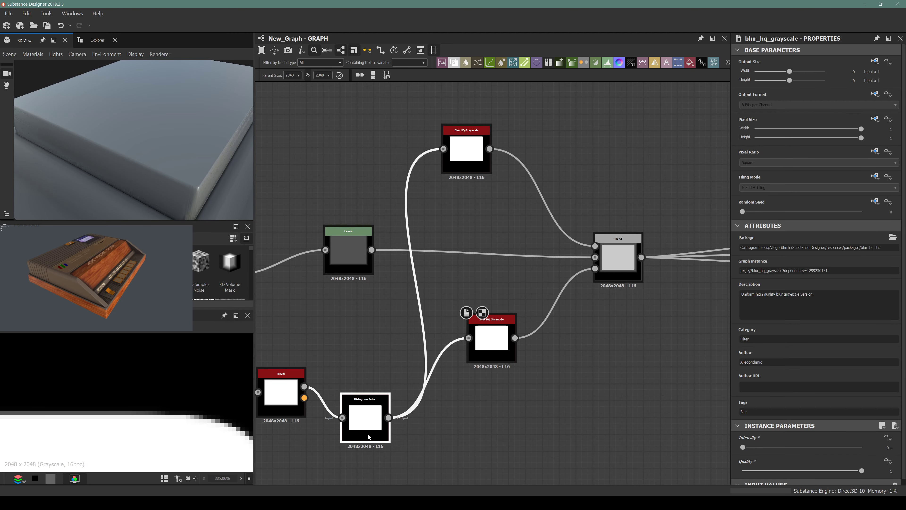
{"action": "scroll", "coordinate": [777, 434], "scroll_direction": "down", "scroll_amount": 1}
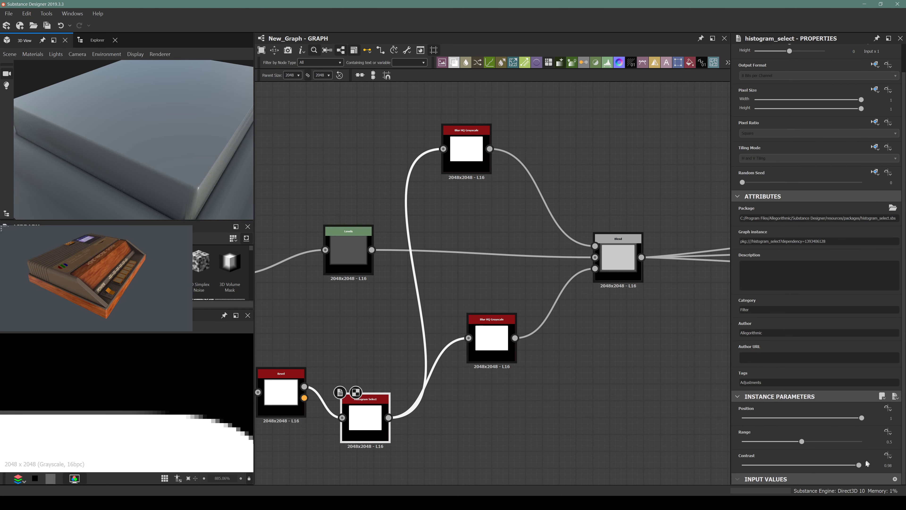
{"action": "left_click_drag", "start_coordinate": [859, 464], "coordinate": [849, 465]}
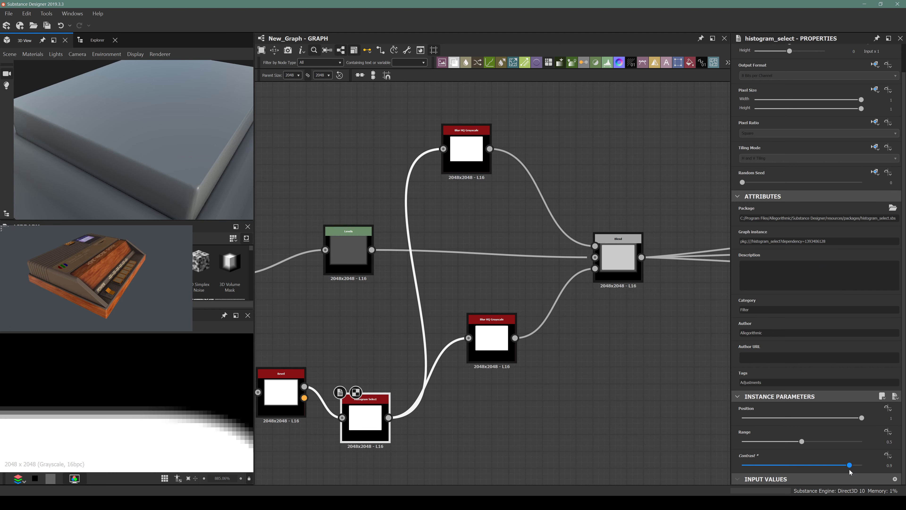
Delete the Blur HQ Grayscale node feeding the Blend's opacity input, and recheck the Histogram Select's contrast
{"action": "left_click", "coordinate": [492, 337]}
{"action": "key", "text": "Delete"}
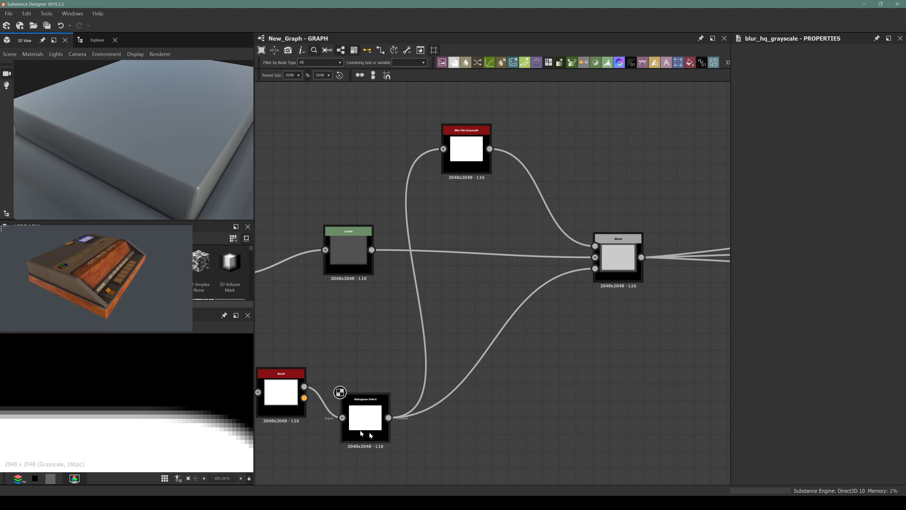
{"action": "left_click", "coordinate": [361, 430]}
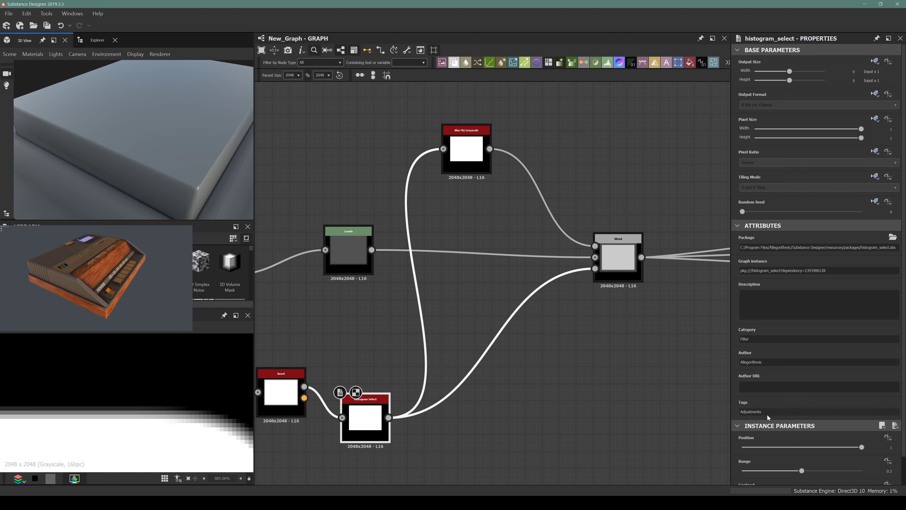
{"action": "scroll", "coordinate": [768, 417], "scroll_direction": "down", "scroll_amount": 1}
{"action": "mouse_move", "coordinate": [850, 465]}
{"action": "left_mouse_down"}
{"action": "mouse_move", "coordinate": [839, 465]}
{"action": "mouse_move", "coordinate": [850, 467]}
{"action": "left_mouse_up"}
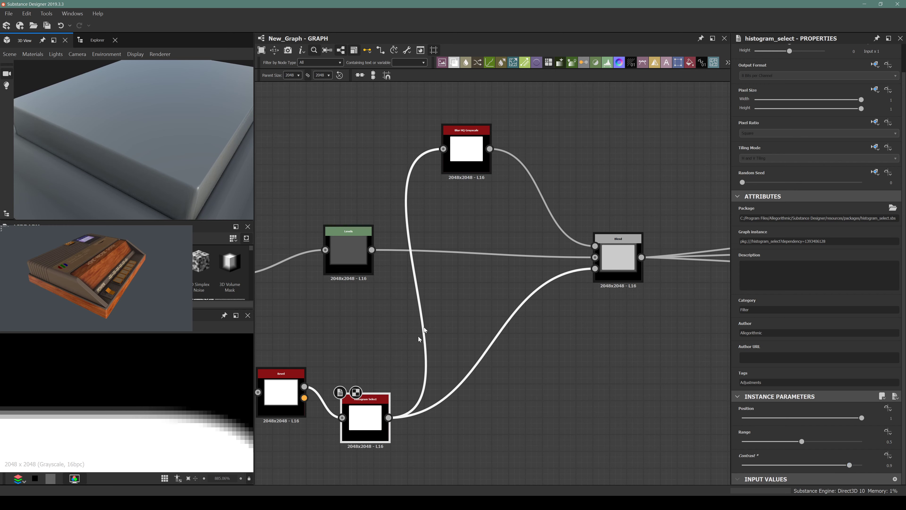
Preview the Blend at the shape's corner, and raise the remaining Blur HQ Grayscale's intensity to about 2.65
{"action": "scroll", "coordinate": [145, 376], "scroll_direction": "down", "scroll_amount": 10}
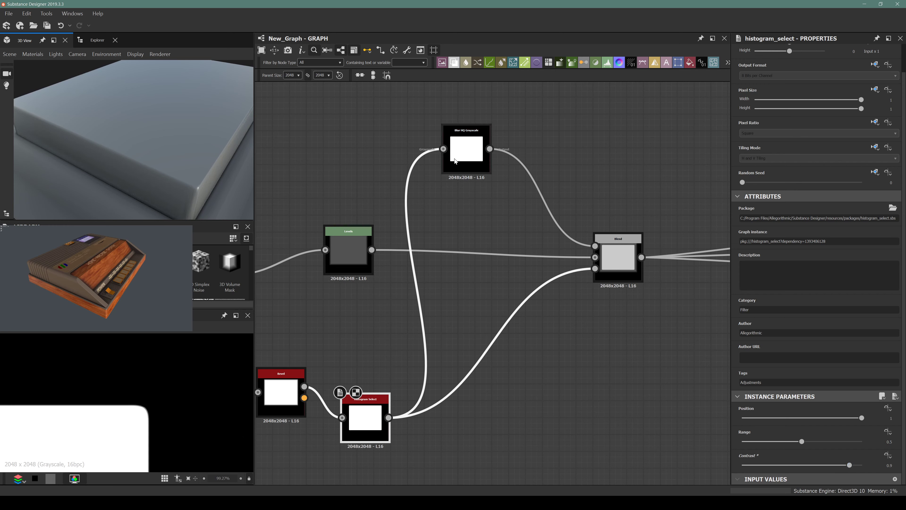
{"action": "double_click", "coordinate": [633, 275]}
{"action": "scroll", "coordinate": [161, 371], "scroll_direction": "down", "scroll_amount": 6}
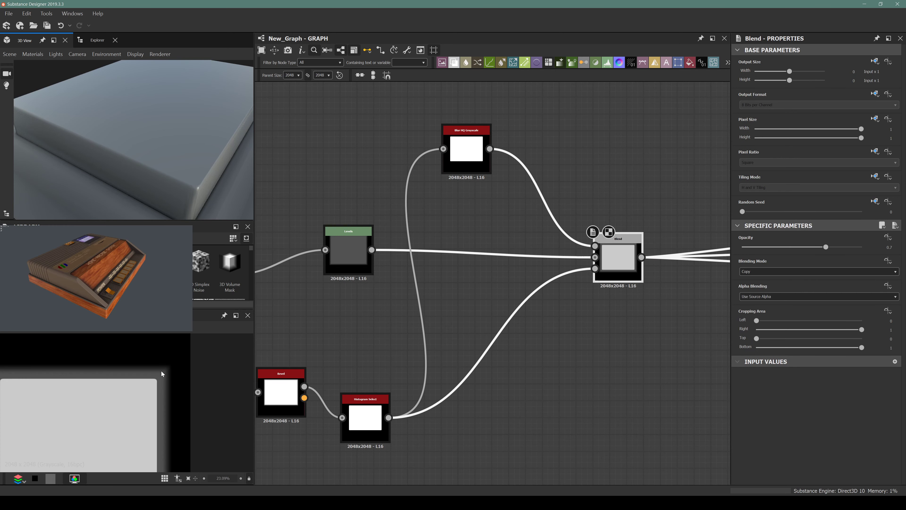
{"action": "scroll", "coordinate": [168, 367], "scroll_direction": "up", "scroll_amount": 6}
{"action": "double_click", "coordinate": [469, 153]}
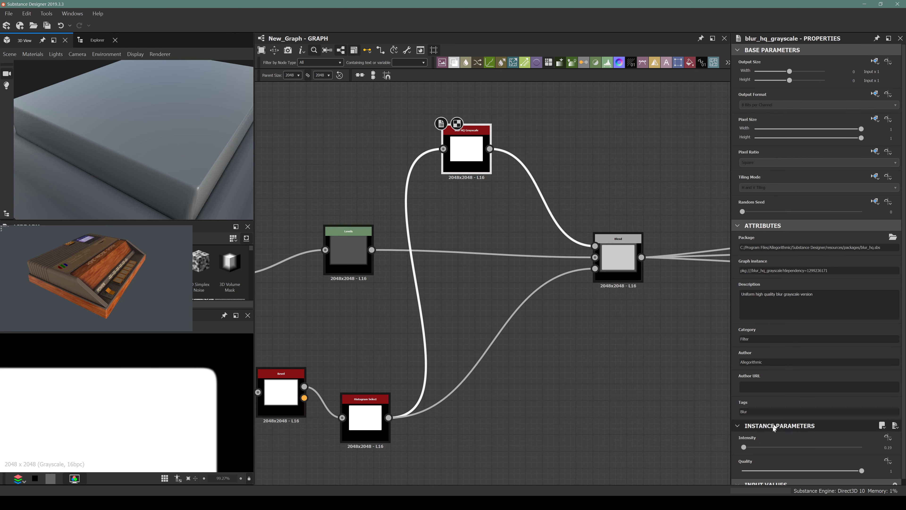
{"action": "left_click_drag", "start_coordinate": [743, 447], "coordinate": [761, 442]}
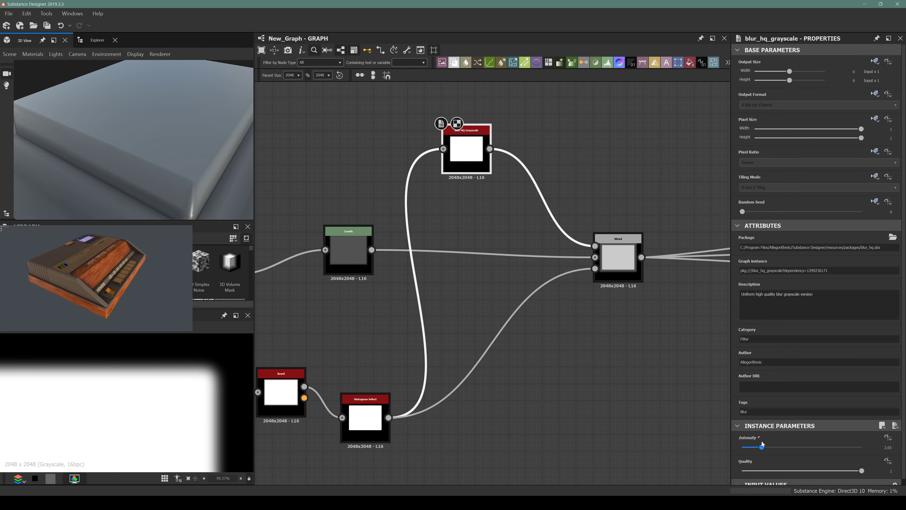
Inspect the raised shape's edge in 3D, and compare the Histogram Select and Blur HQ Grayscale outputs in the 2D preview
{"action": "left_click_drag", "start_coordinate": [188, 170], "coordinate": [160, 90]}
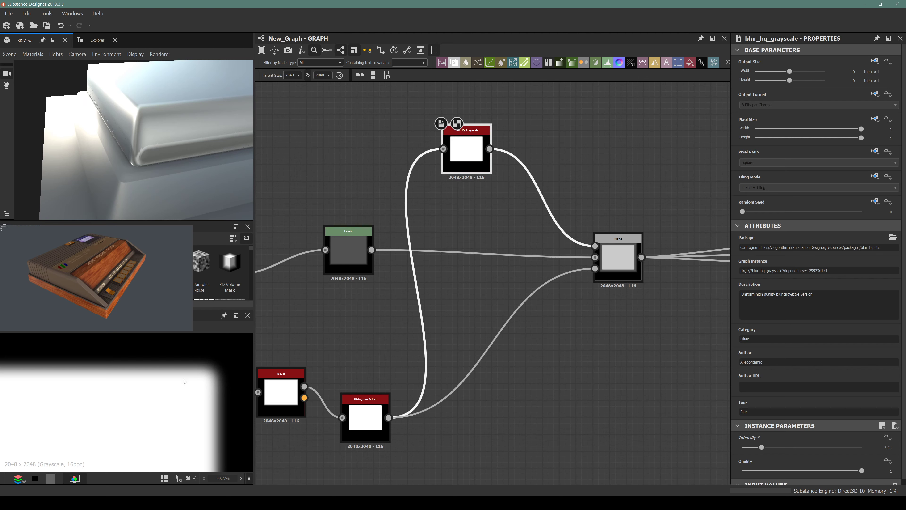
{"action": "left_click", "coordinate": [370, 407]}
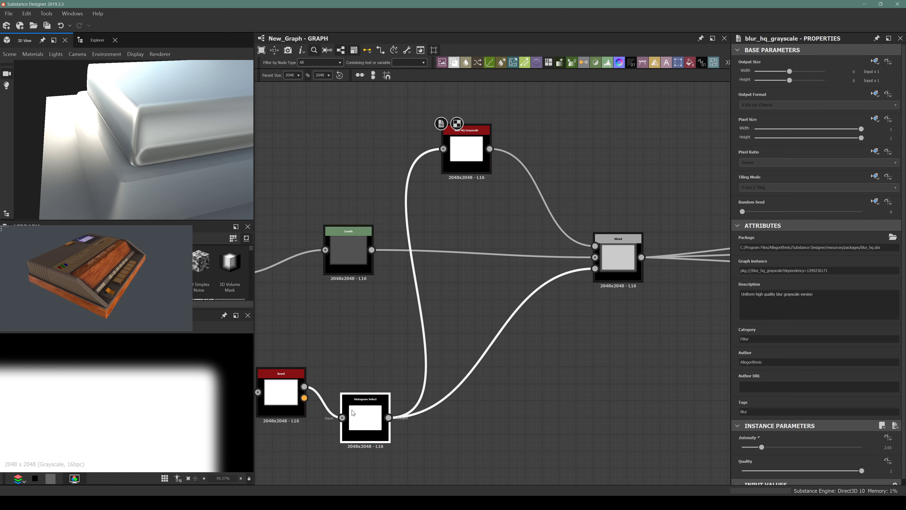
{"action": "scroll", "coordinate": [180, 369], "scroll_direction": "up", "scroll_amount": 10}
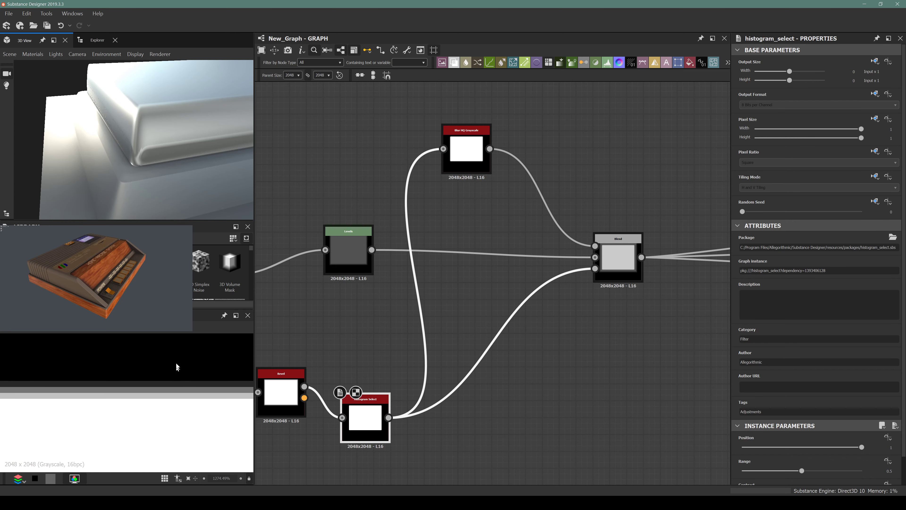
{"action": "double_click", "coordinate": [466, 152]}
{"action": "scroll", "coordinate": [180, 348], "scroll_direction": "down", "scroll_amount": 4}
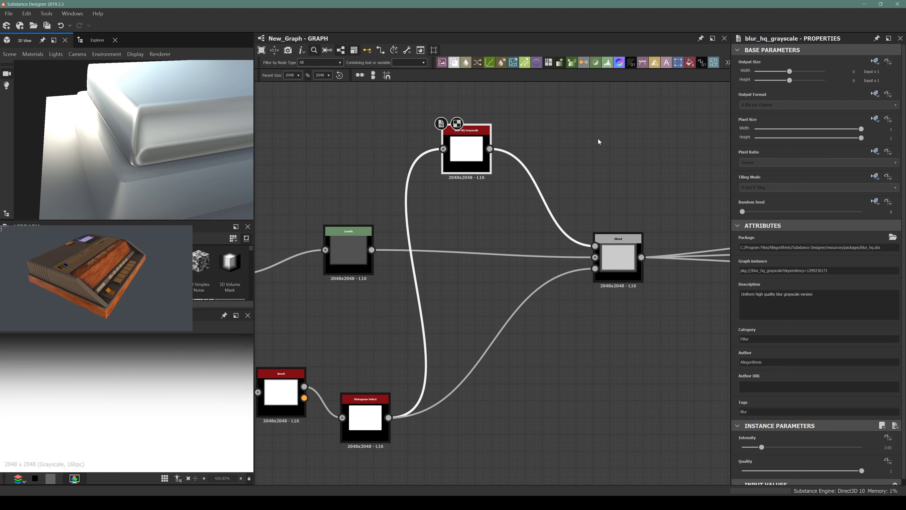
Add a Levels node near the Blend and connect the Blur HQ Grayscale's output to it
{"action": "left_click", "coordinate": [580, 136]}
{"action": "key", "text": "space"}
{"action": "type", "text": "levels"}
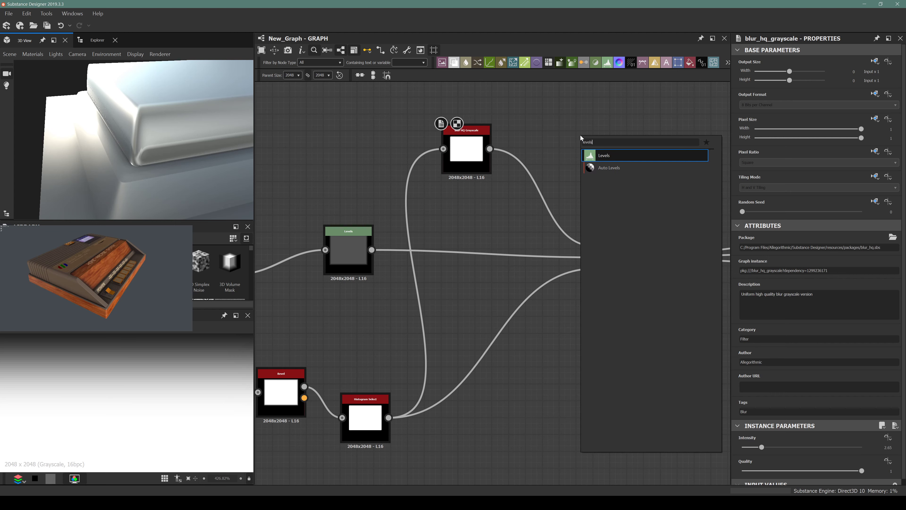
{"action": "key", "text": "Return"}
{"action": "left_click_drag", "start_coordinate": [562, 139], "coordinate": [561, 140]}
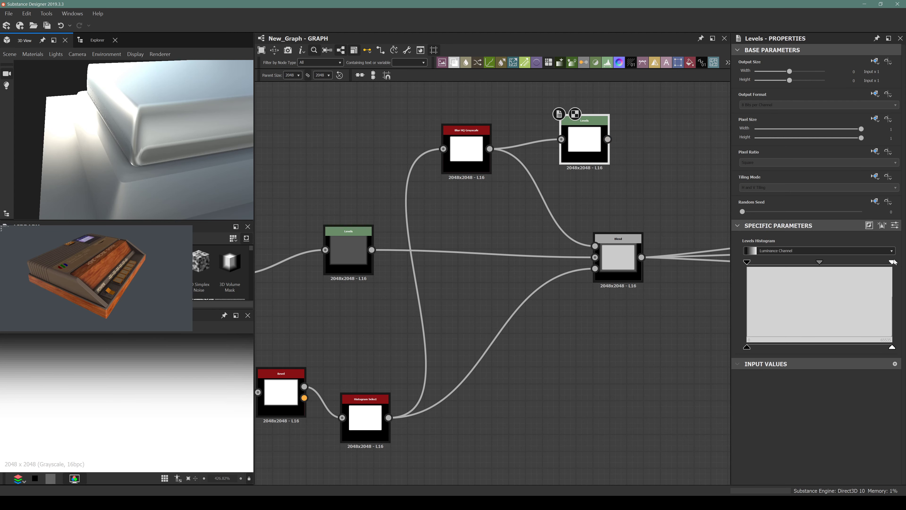
Pull the new Levels node's white input point close to black, and feed the node from below into the Blend's opacity input
{"action": "left_click_drag", "start_coordinate": [892, 263], "coordinate": [754, 279]}
{"action": "scroll", "coordinate": [139, 395], "scroll_direction": "down", "scroll_amount": 3}
{"action": "scroll", "coordinate": [137, 394], "scroll_direction": "down", "scroll_amount": 5}
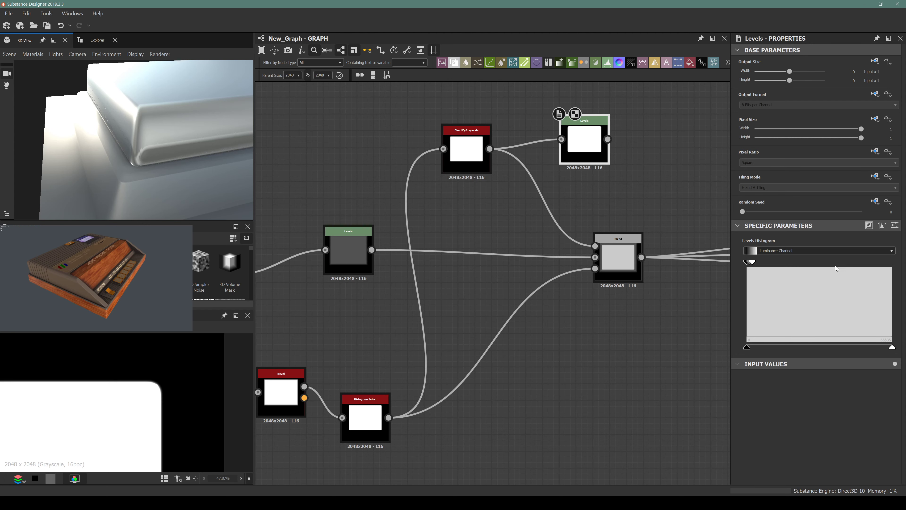
{"action": "left_click_drag", "start_coordinate": [752, 264], "coordinate": [749, 266]}
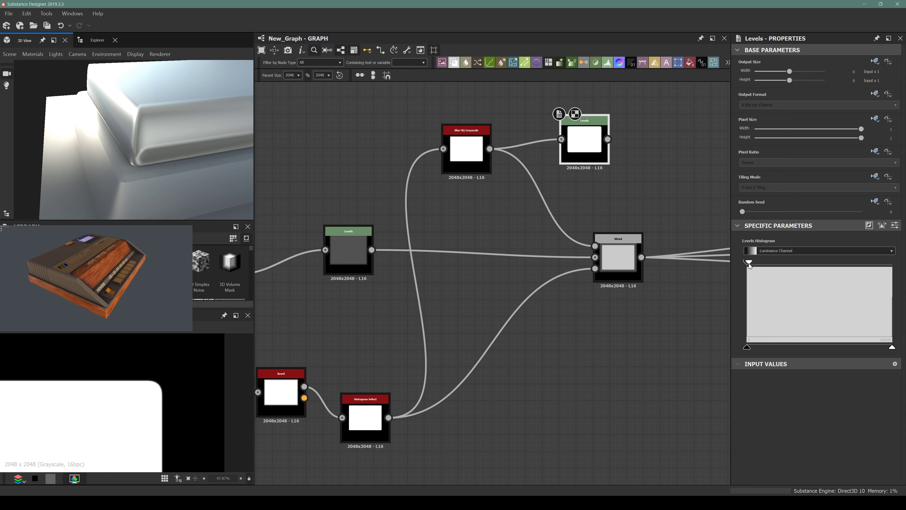
{"action": "left_click_drag", "start_coordinate": [603, 142], "coordinate": [595, 269]}
{"action": "left_click", "coordinate": [619, 265]}
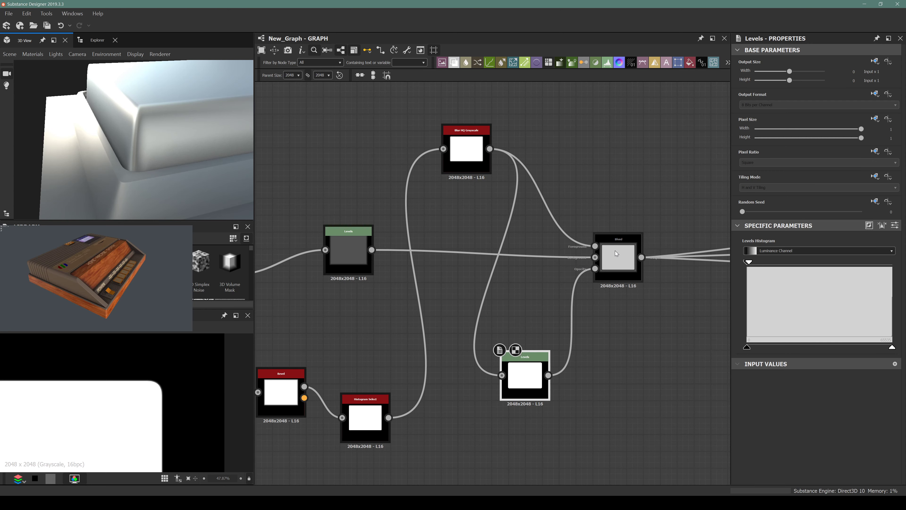
Compare the Blend and Blur HQ Grayscale outputs at the shape's corner, and examine the raised edge in 3D
{"action": "double_click", "coordinate": [615, 250]}
{"action": "scroll", "coordinate": [111, 158], "scroll_direction": "down", "scroll_amount": 3}
{"action": "left_click_drag", "start_coordinate": [112, 158], "coordinate": [73, 173]}
{"action": "scroll", "coordinate": [165, 157], "scroll_direction": "up", "scroll_amount": 3}
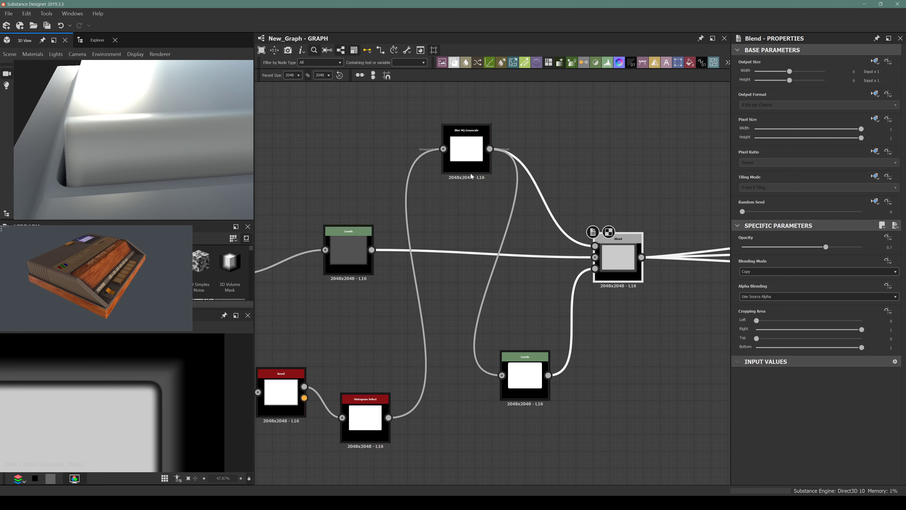
{"action": "double_click", "coordinate": [475, 165]}
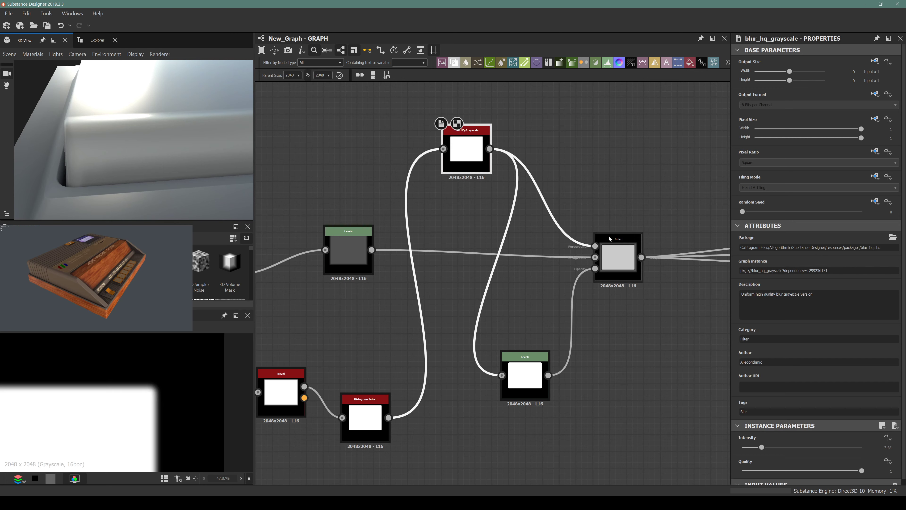
{"action": "left_click", "coordinate": [618, 257]}
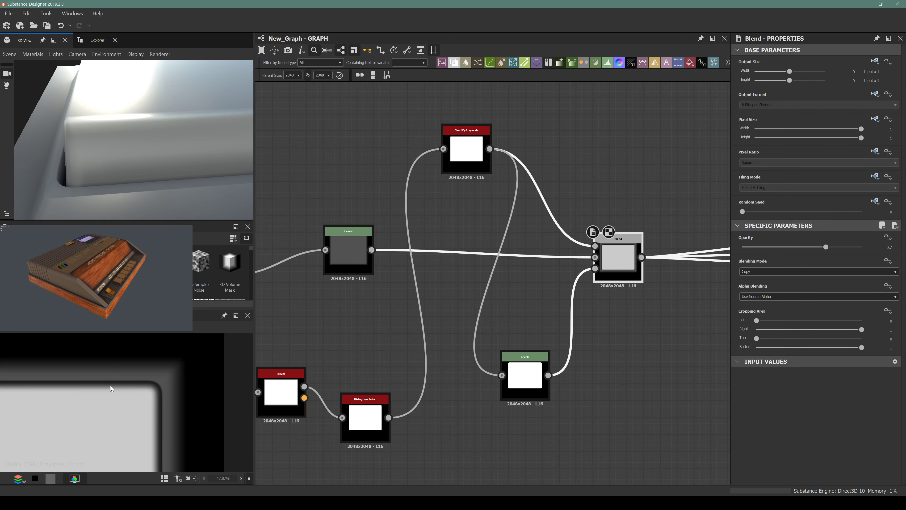
{"action": "scroll", "coordinate": [111, 388], "scroll_direction": "up", "scroll_amount": 7}
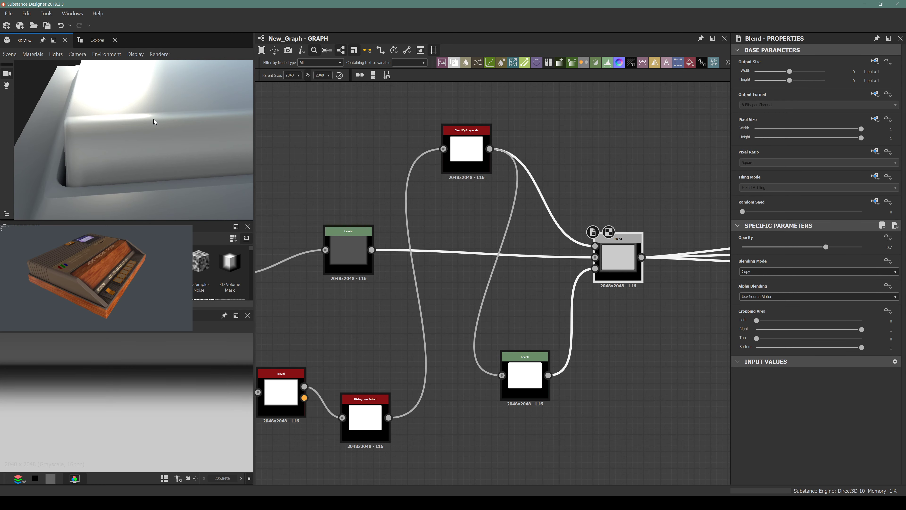
Shift the lower Levels node's input points together to roughly a third of the histogram range
{"action": "left_click_drag", "start_coordinate": [154, 122], "coordinate": [57, 181]}
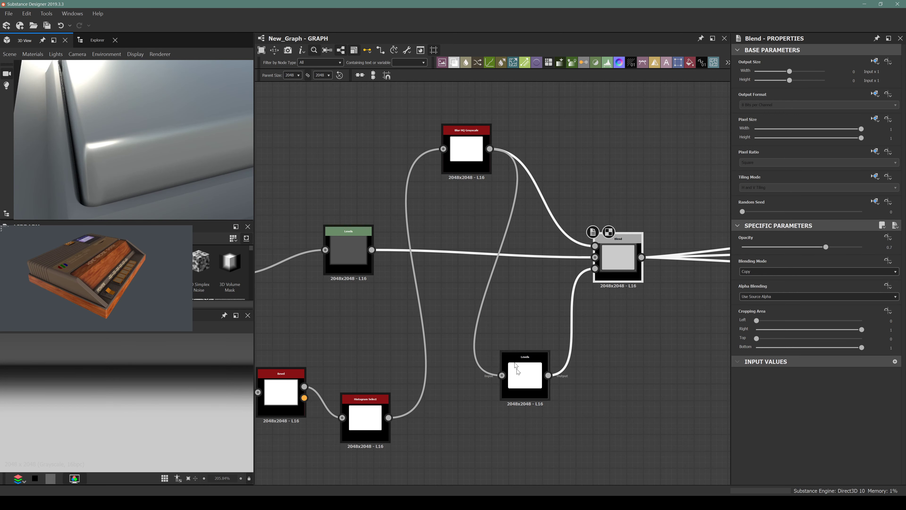
{"action": "left_click", "coordinate": [535, 379]}
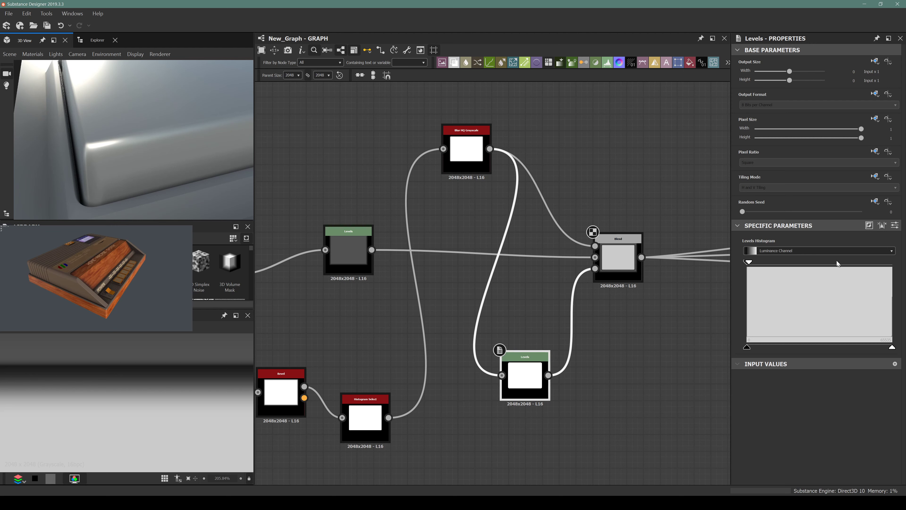
{"action": "left_click_drag", "start_coordinate": [751, 262], "coordinate": [790, 264]}
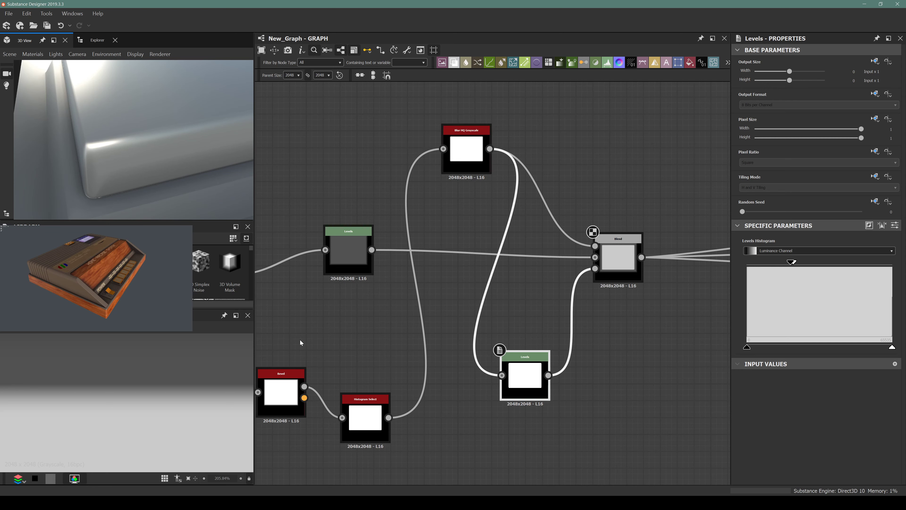
Compare the Blur HQ Grayscale and lower Levels outputs in the 2D preview, and examine the raised shape in 3D
{"action": "double_click", "coordinate": [476, 149]}
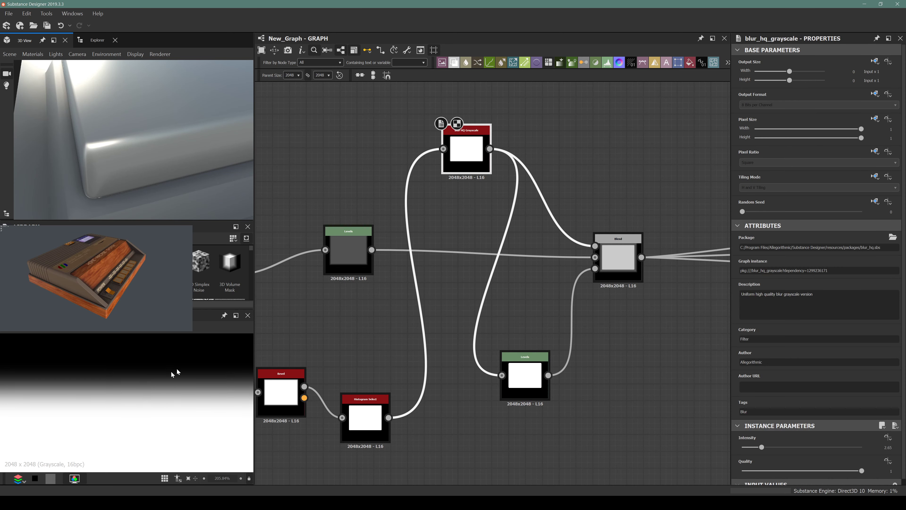
{"action": "left_click", "coordinate": [524, 374]}
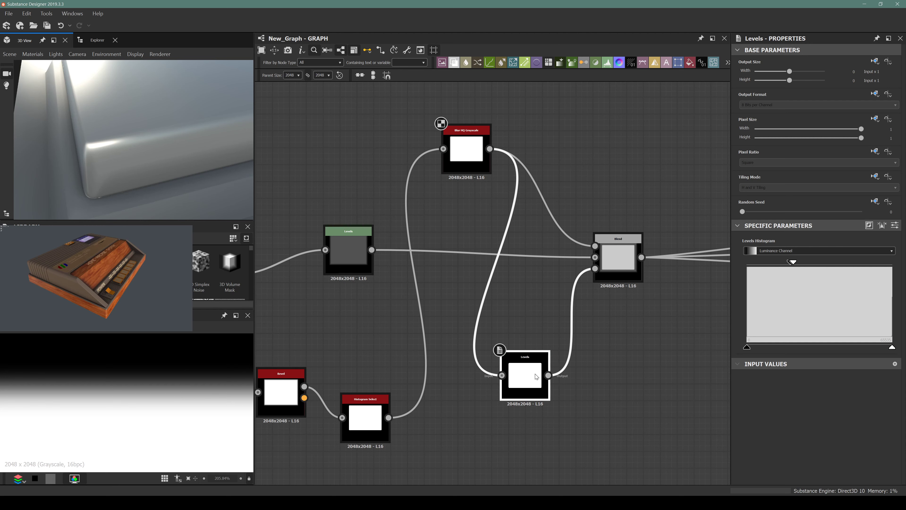
{"action": "left_click", "coordinate": [495, 431]}
{"action": "double_click", "coordinate": [541, 372]}
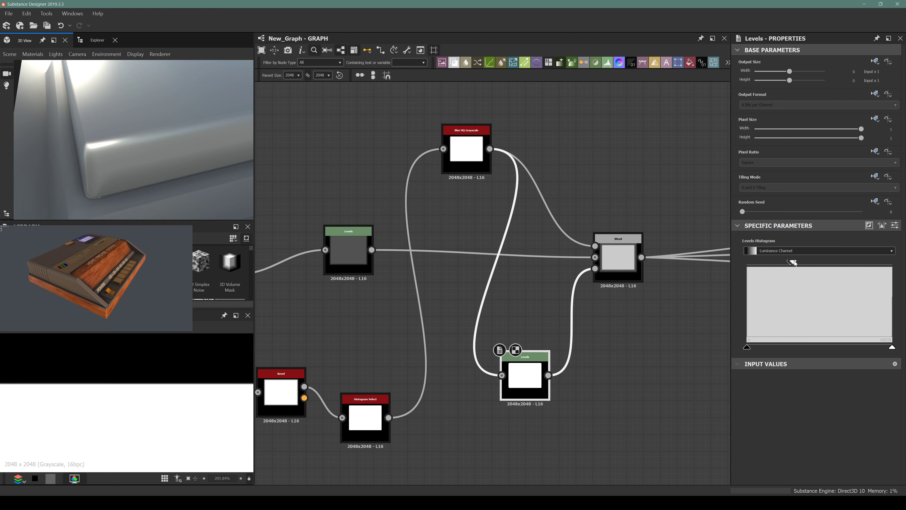
{"action": "left_click_drag", "start_coordinate": [53, 141], "coordinate": [168, 126]}
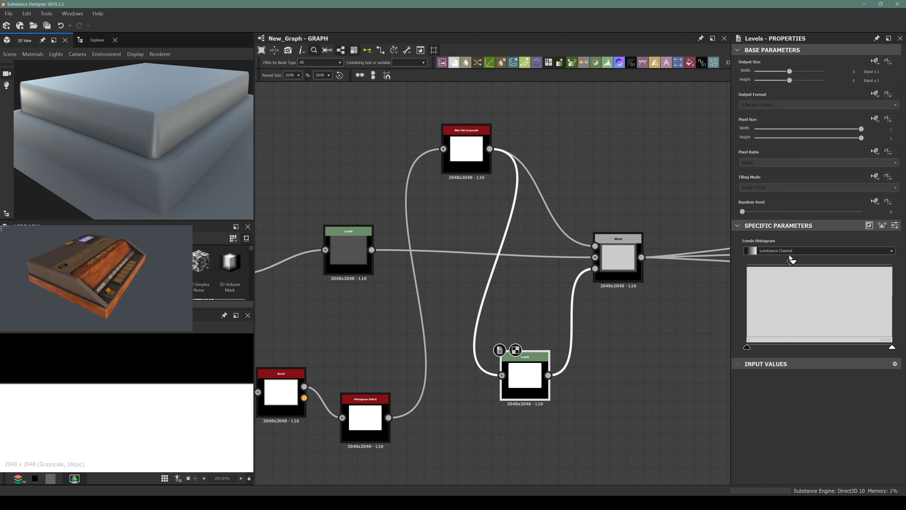
Replace the lower Levels node with a Histogram Select between the Blur HQ Grayscale and the Blend's opacity input, placed below them
{"action": "key", "text": "Delete"}
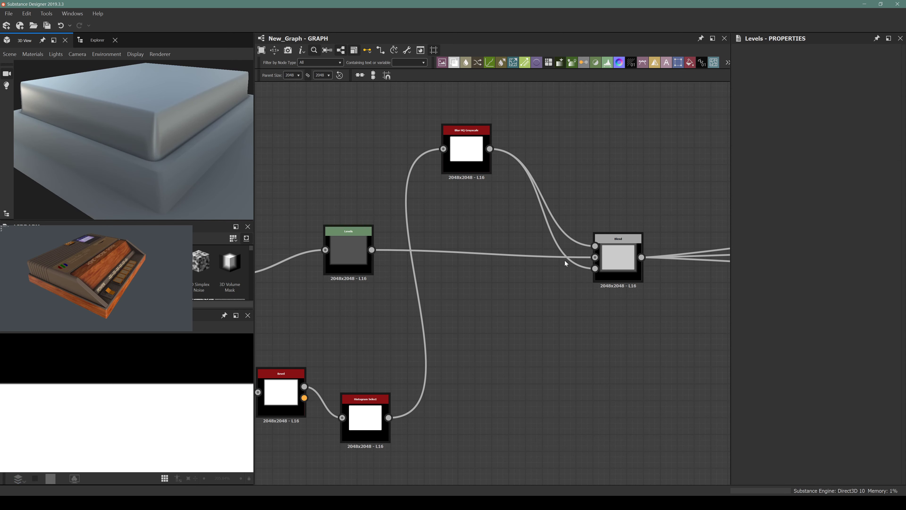
{"action": "key", "text": "space"}
{"action": "type", "text": "histog"}
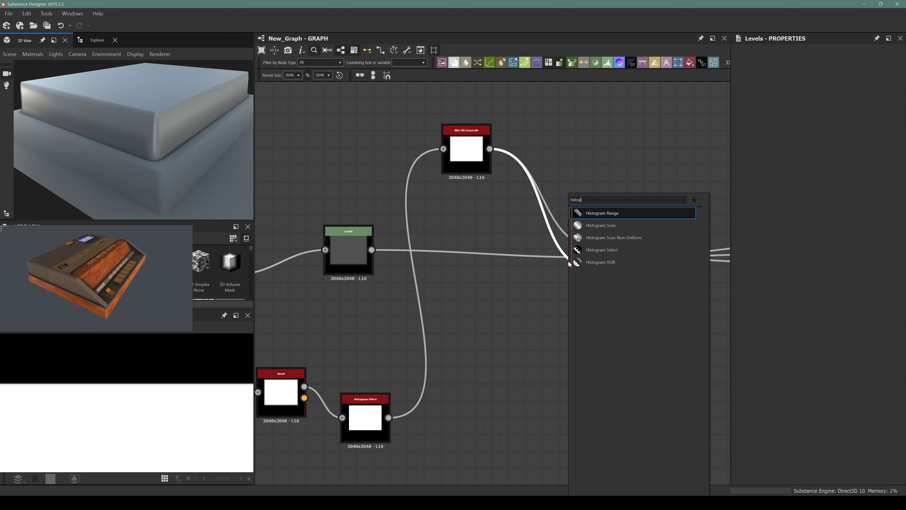
{"action": "type", "text": "ram selec"}
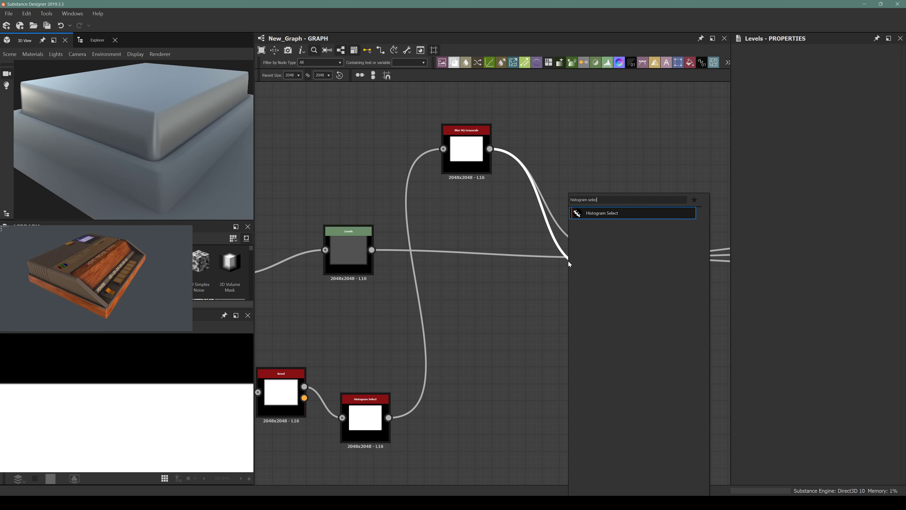
{"action": "key", "text": "Return"}
{"action": "left_click_drag", "start_coordinate": [542, 200], "coordinate": [517, 357]}
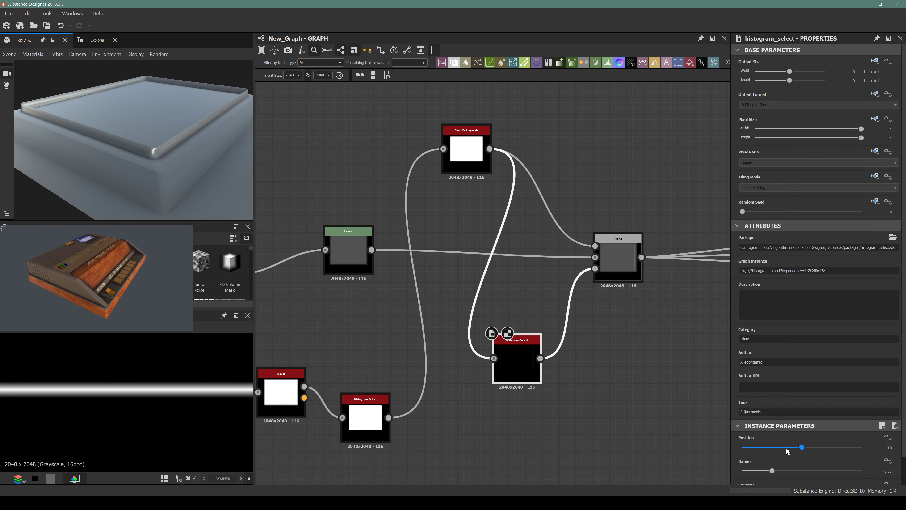
Set the new Histogram Select's Position to 0.83, Range to 1 and Contrast to 0.98
{"action": "left_click_drag", "start_coordinate": [798, 448], "coordinate": [864, 448]}
{"action": "scroll", "coordinate": [774, 458], "scroll_direction": "down", "scroll_amount": 1}
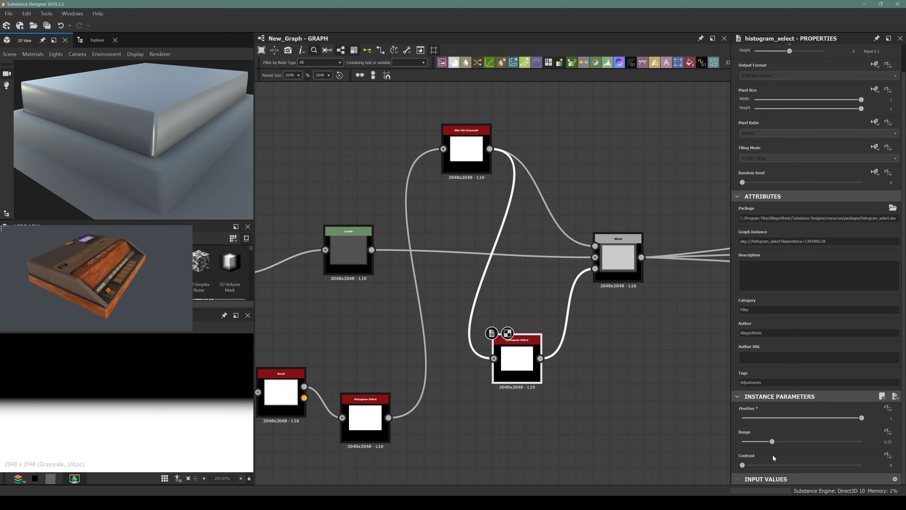
{"action": "left_click_drag", "start_coordinate": [752, 464], "coordinate": [846, 468]}
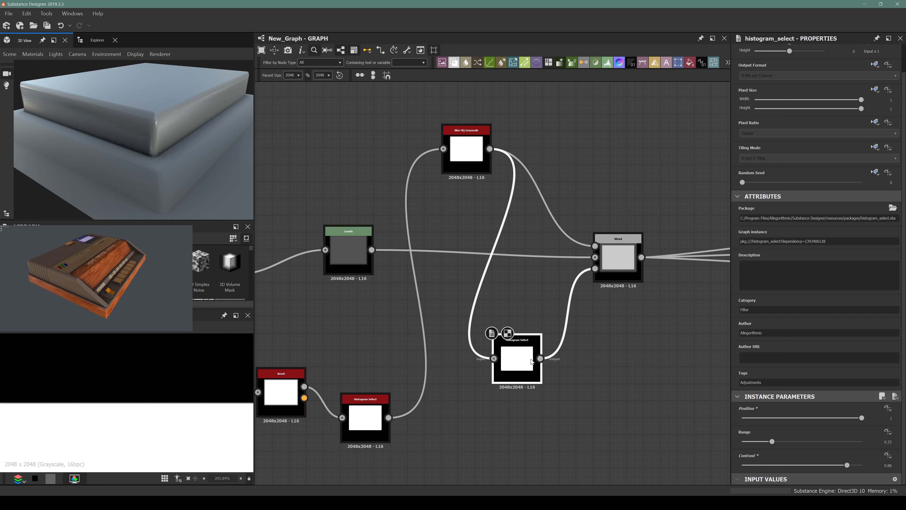
{"action": "scroll", "coordinate": [145, 114], "scroll_direction": "up", "scroll_amount": 2}
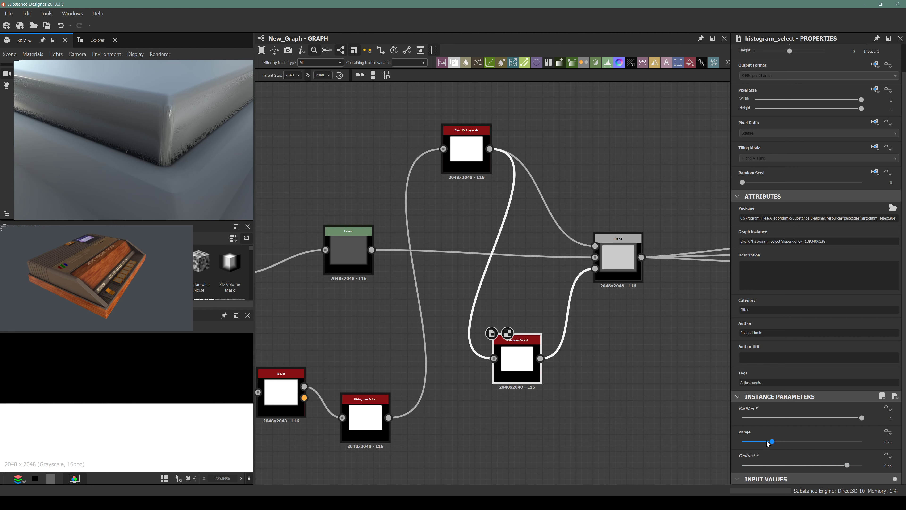
{"action": "left_click_drag", "start_coordinate": [771, 441], "coordinate": [862, 441]}
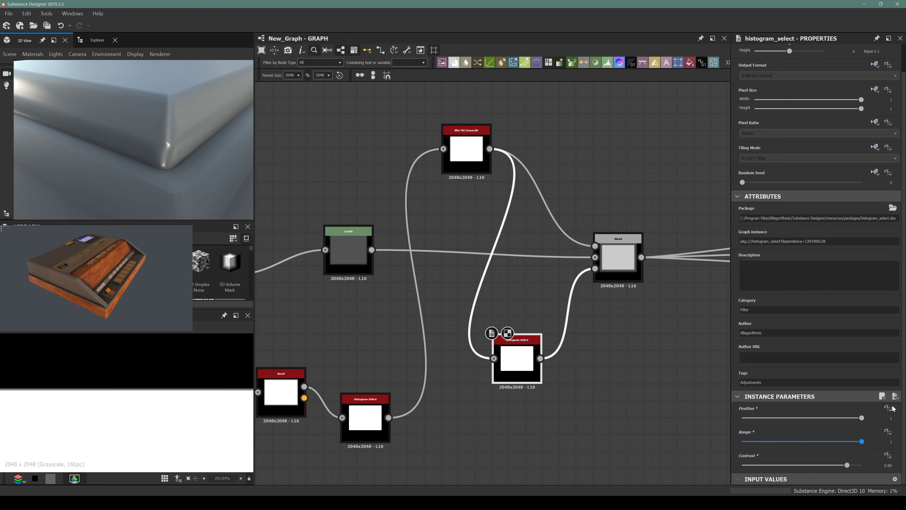
{"action": "left_click_drag", "start_coordinate": [856, 420], "coordinate": [867, 464]}
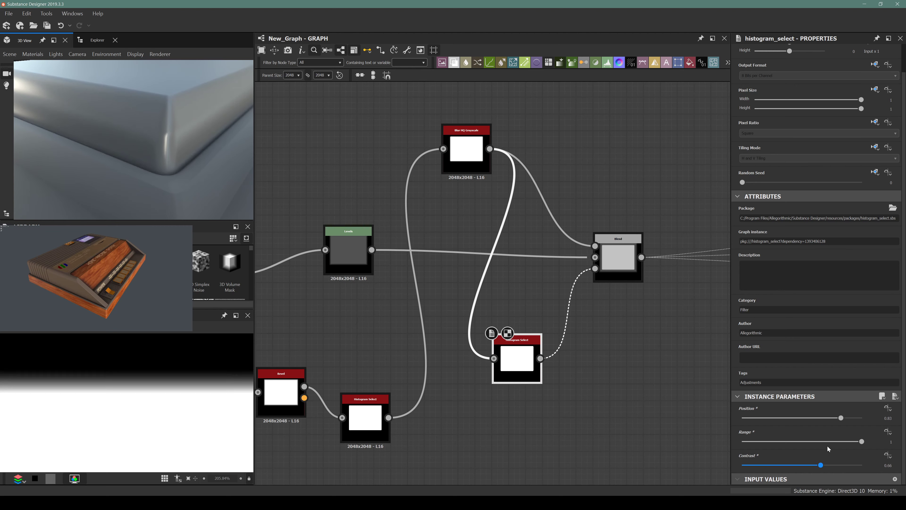
{"action": "left_click_drag", "start_coordinate": [877, 433], "coordinate": [860, 440]}
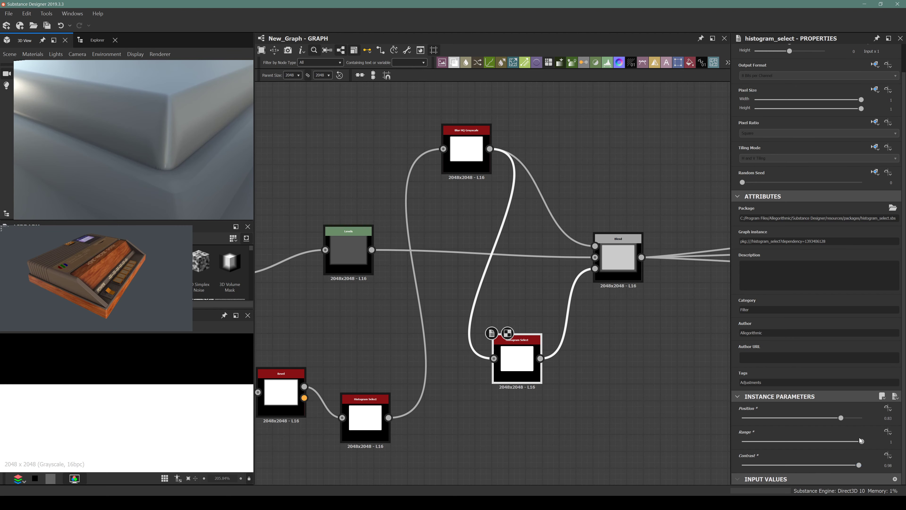
Compare the outputs of the Blur HQ Grayscale, the new Histogram Select and the Blend in the 2D preview
{"action": "double_click", "coordinate": [471, 151]}
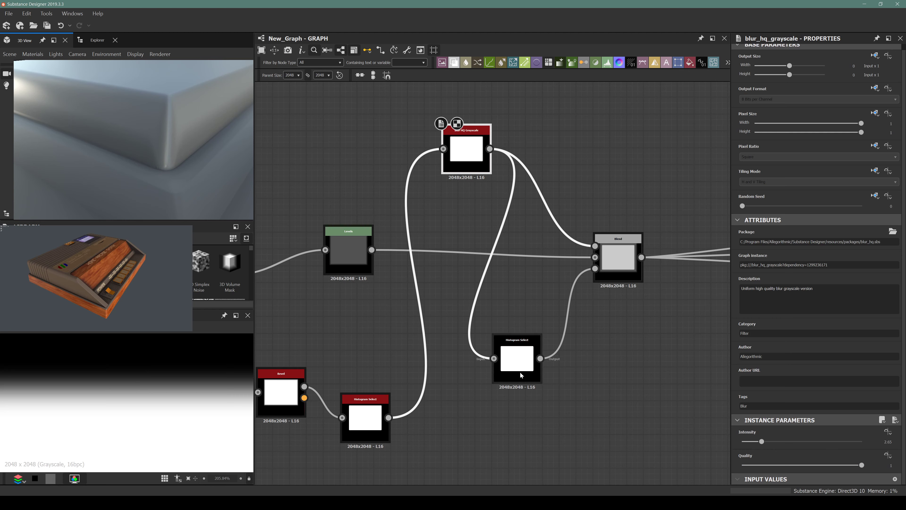
{"action": "left_click", "coordinate": [498, 345]}
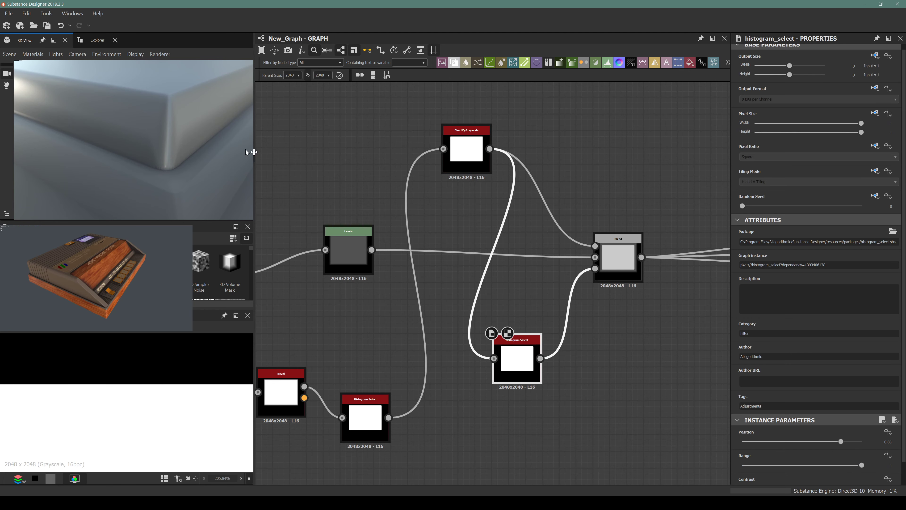
{"action": "left_click", "coordinate": [619, 256]}
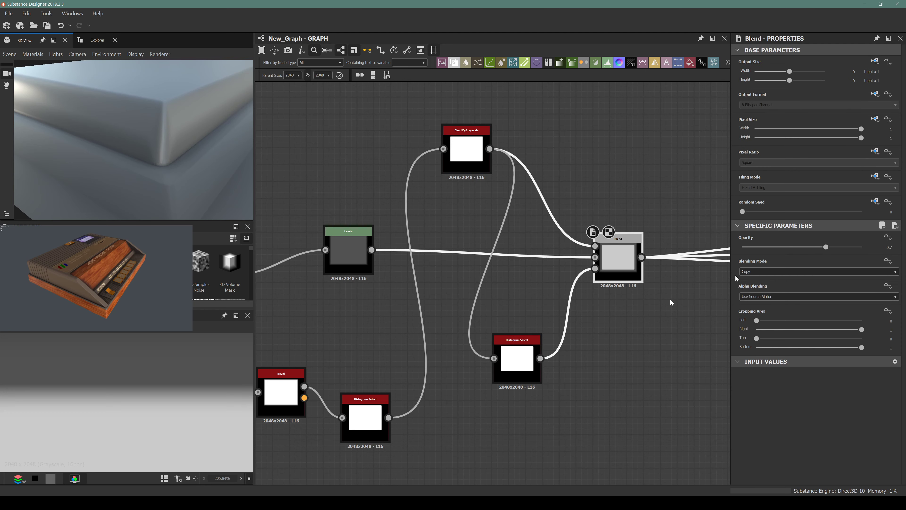
Try the mask's Histogram Select with Range 0.86 and Position 0.51, checking the shape in 3D
{"action": "left_click", "coordinate": [517, 357]}
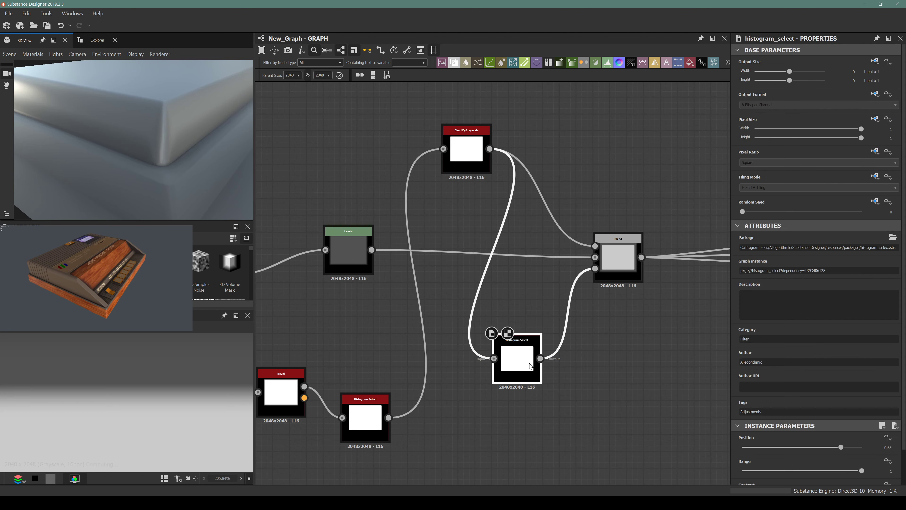
{"action": "left_click_drag", "start_coordinate": [840, 447], "coordinate": [845, 472]}
{"action": "left_click", "coordinate": [804, 448]}
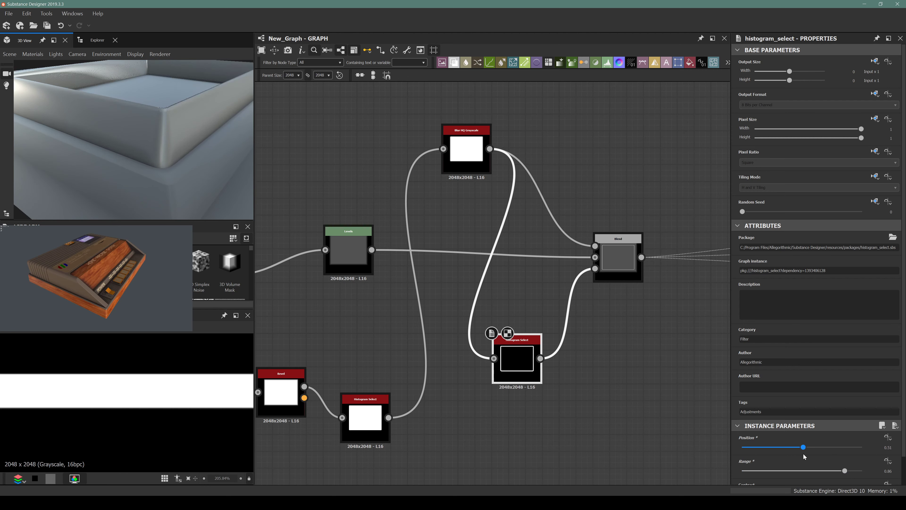
{"action": "scroll", "coordinate": [149, 149], "scroll_direction": "down", "scroll_amount": 3}
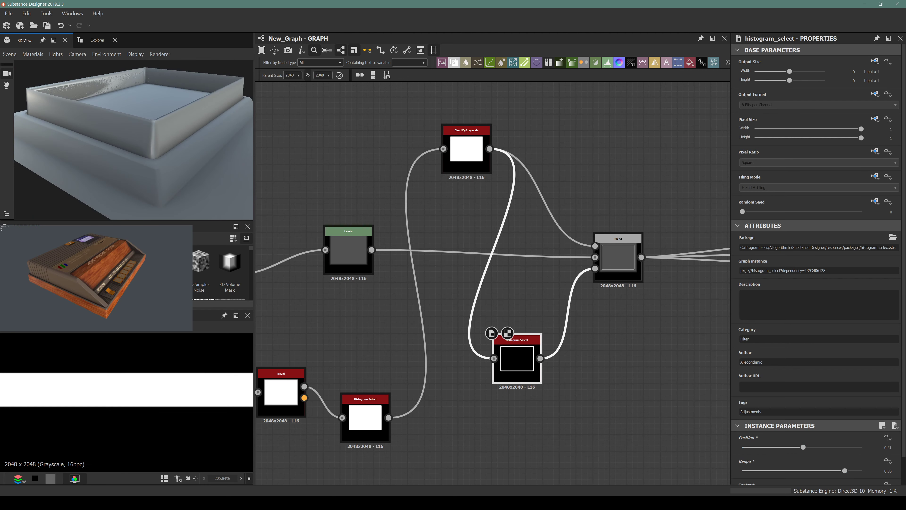
{"action": "scroll", "coordinate": [126, 378], "scroll_direction": "down", "scroll_amount": 10}
Set the mask's Histogram Select to Range 1, Position 0.69 and Contrast 0.97
{"action": "left_click_drag", "start_coordinate": [845, 470], "coordinate": [867, 455]}
{"action": "left_click_drag", "start_coordinate": [804, 446], "coordinate": [823, 439]}
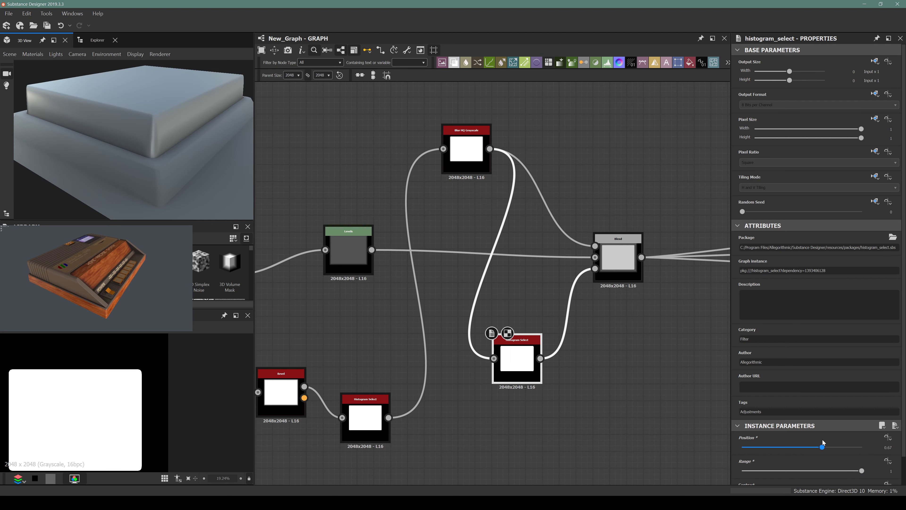
{"action": "scroll", "coordinate": [831, 470], "scroll_direction": "down", "scroll_amount": 1}
{"action": "mouse_move", "coordinate": [859, 465]}
{"action": "left_mouse_down"}
{"action": "mouse_move", "coordinate": [877, 461]}
{"action": "mouse_move", "coordinate": [858, 462]}
{"action": "left_mouse_up"}
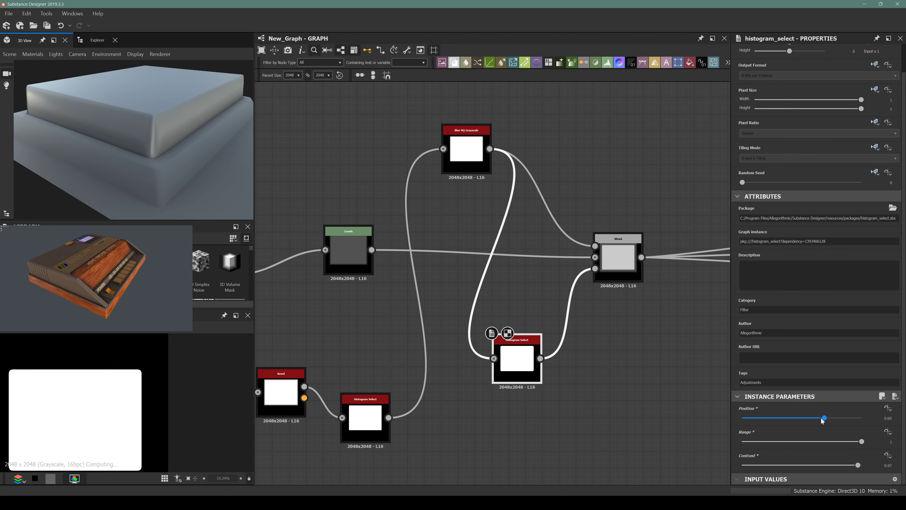
{"action": "mouse_move", "coordinate": [822, 420]}
{"action": "left_mouse_down"}
{"action": "mouse_move", "coordinate": [801, 418]}
{"action": "mouse_move", "coordinate": [825, 420]}
{"action": "left_mouse_up"}
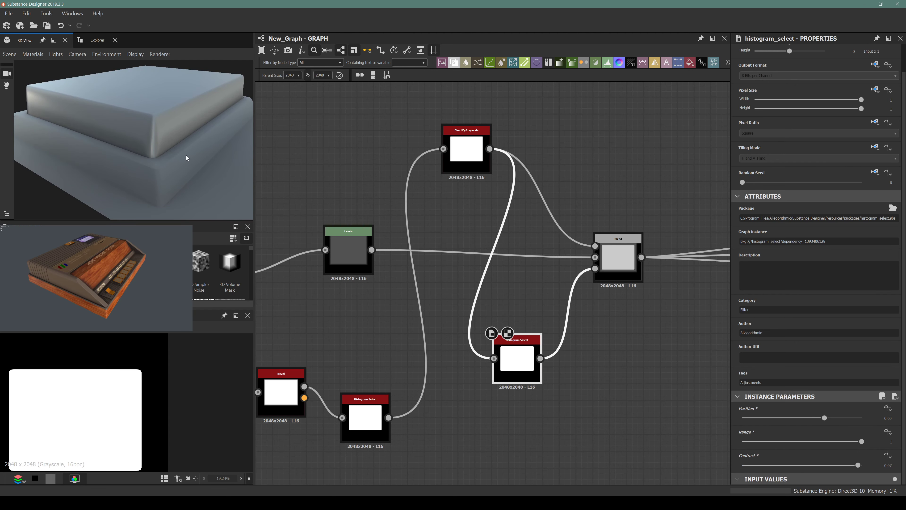
Raise the Blur HQ Grayscale node's Intensity to about 4.9, after trying a much weaker blur
{"action": "scroll", "coordinate": [186, 157], "scroll_direction": "up", "scroll_amount": 2}
{"action": "left_click", "coordinate": [467, 147]}
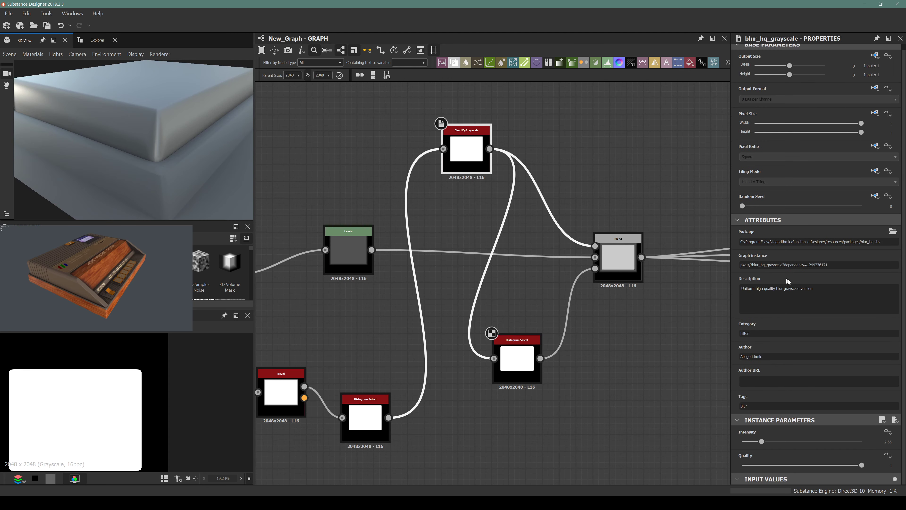
{"action": "left_click_drag", "start_coordinate": [766, 444], "coordinate": [758, 448]}
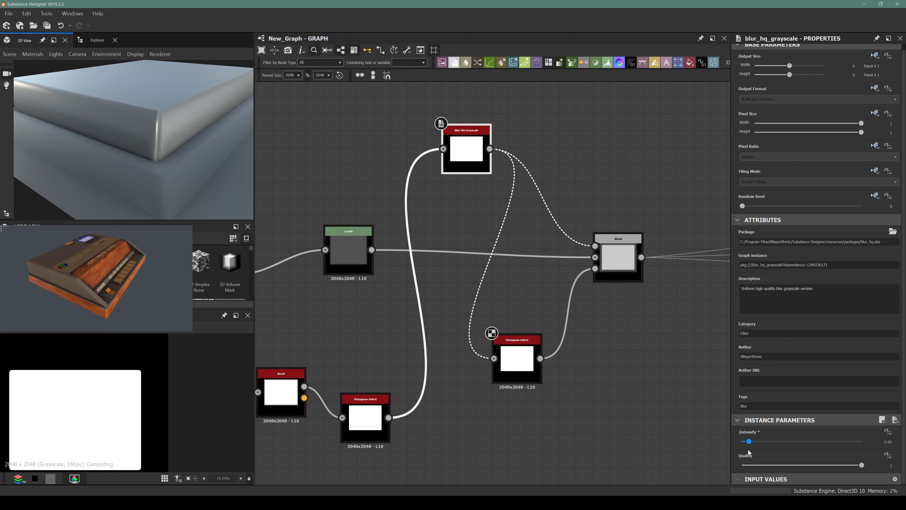
{"action": "left_click_drag", "start_coordinate": [758, 448], "coordinate": [779, 441]}
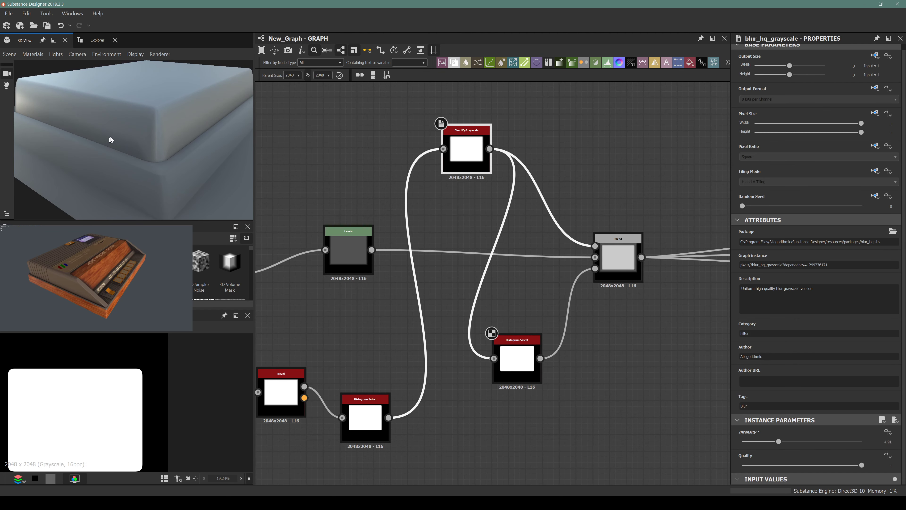
Examine the raised shape's rounded corner and the seam where it meets the base in 3D
{"action": "mouse_move", "coordinate": [109, 139]}
{"action": "left_mouse_down"}
{"action": "mouse_move", "coordinate": [153, 115]}
{"action": "mouse_move", "coordinate": [121, 129]}
{"action": "left_mouse_up"}
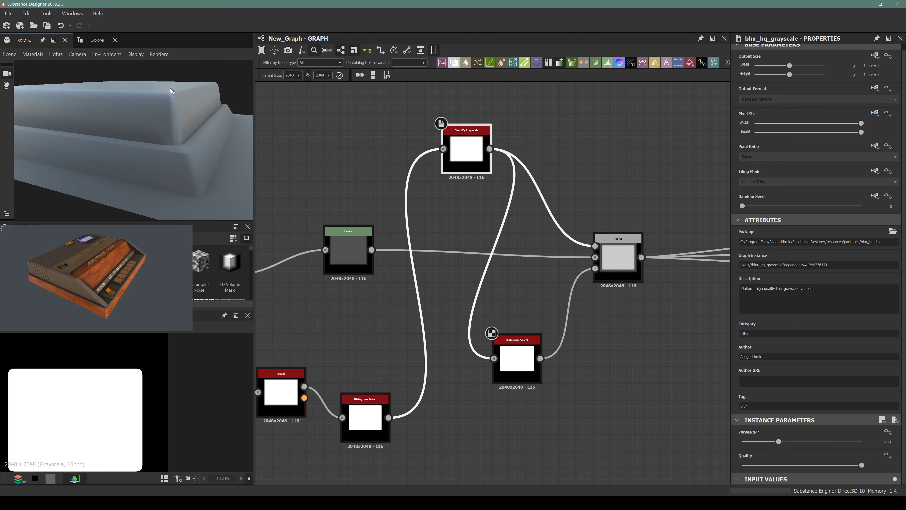
{"action": "scroll", "coordinate": [170, 89], "scroll_direction": "up", "scroll_amount": 4}
{"action": "left_click_drag", "start_coordinate": [171, 89], "coordinate": [204, 114]}
{"action": "left_click_drag", "start_coordinate": [199, 186], "coordinate": [113, 168]}
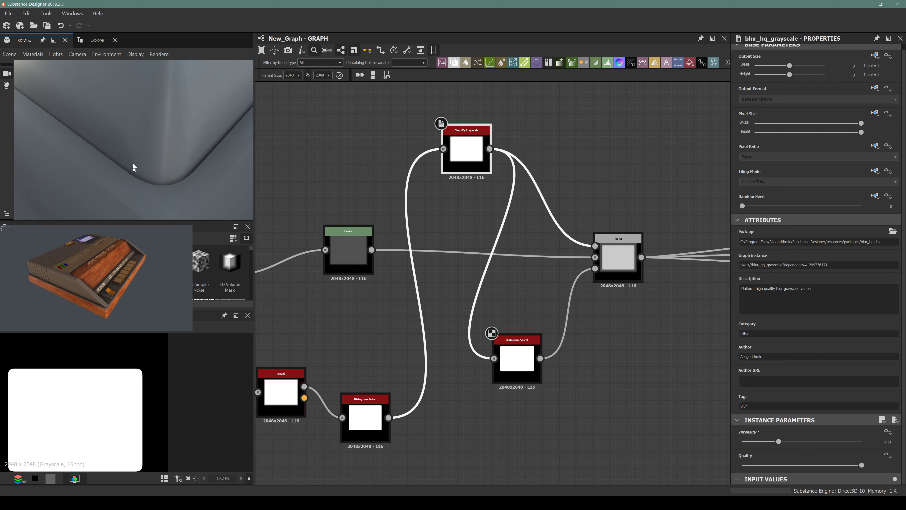
Switch to the reference console model, inspect its rounded corner above the wooden base, and return to the Blur HQ Grayscale's settings
{"action": "left_click", "coordinate": [523, 386]}
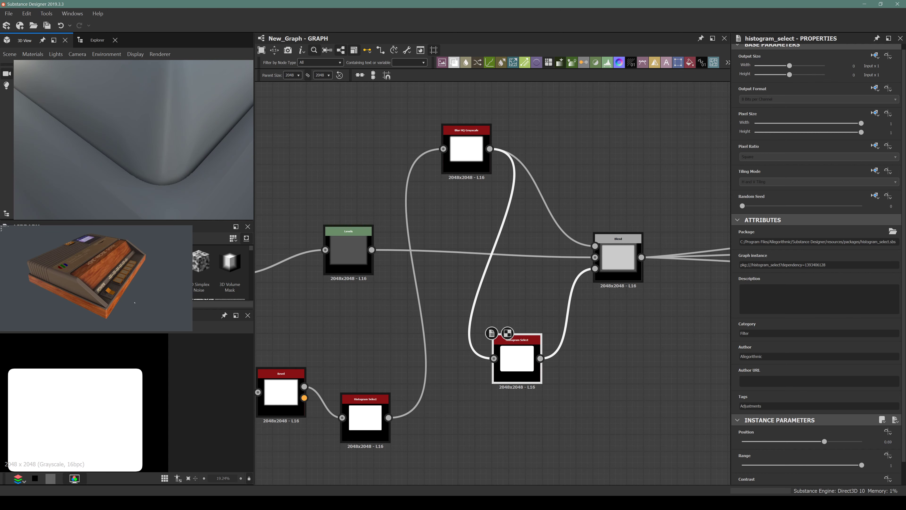
{"action": "key", "text": "alt+Tab"}
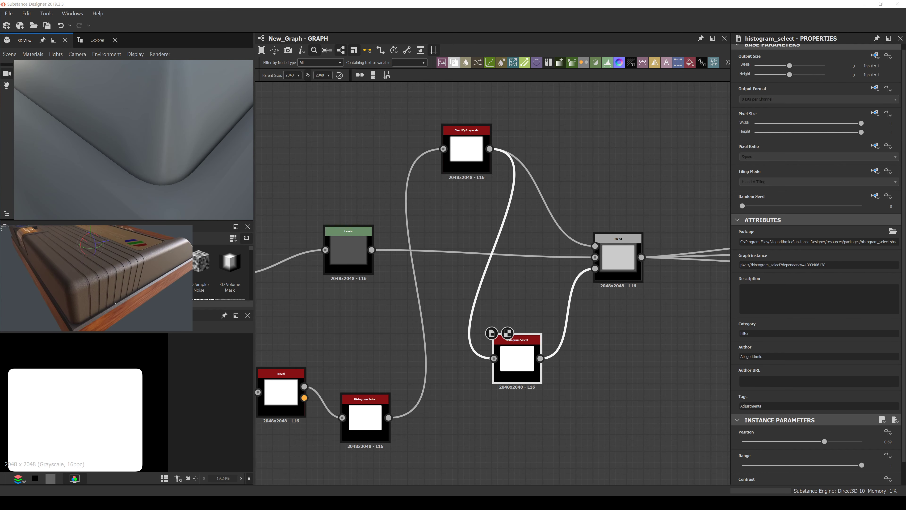
{"action": "left_click_drag", "start_coordinate": [115, 303], "coordinate": [139, 294], "text": "alt"}
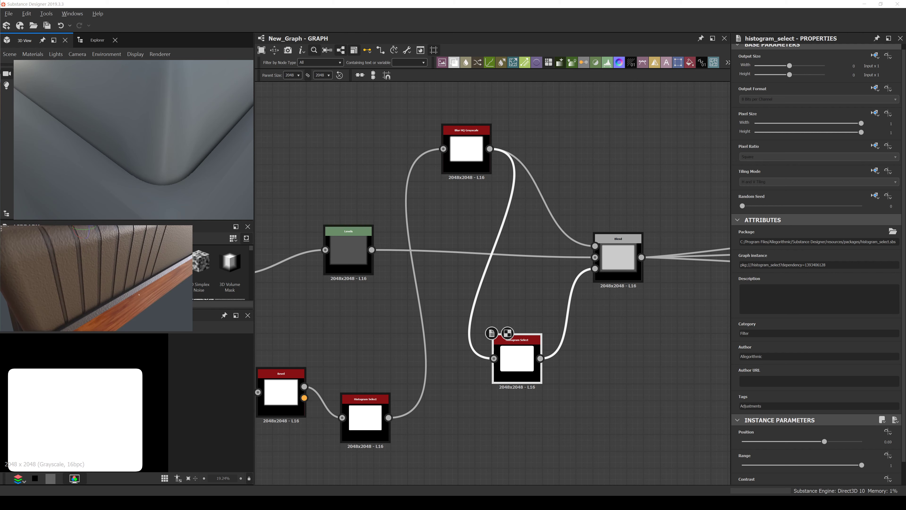
{"action": "left_click", "coordinate": [467, 150]}
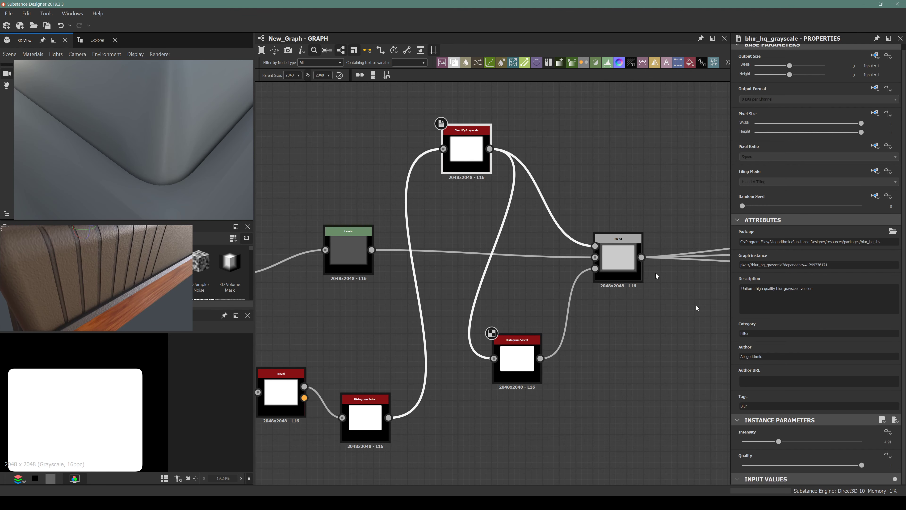
Set the Position of the mask's Histogram Select node to 0.85
{"action": "left_click", "coordinate": [502, 372]}
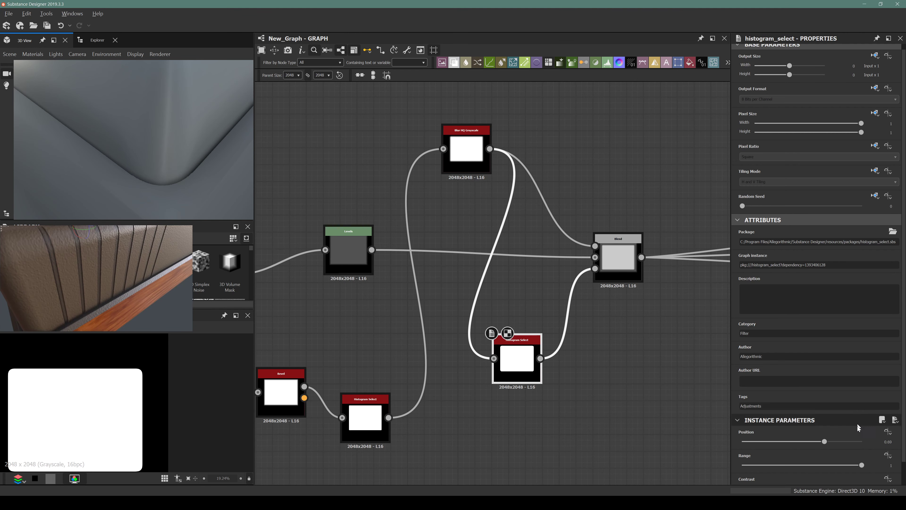
{"action": "left_click_drag", "start_coordinate": [822, 444], "coordinate": [843, 439]}
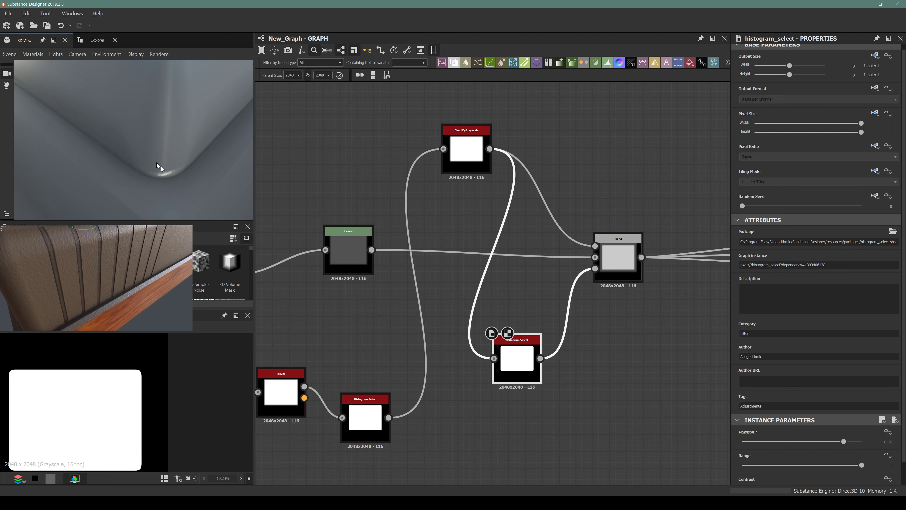
{"action": "left_click_drag", "start_coordinate": [159, 167], "coordinate": [94, 124]}
{"action": "scroll", "coordinate": [121, 106], "scroll_direction": "down", "scroll_amount": 5}
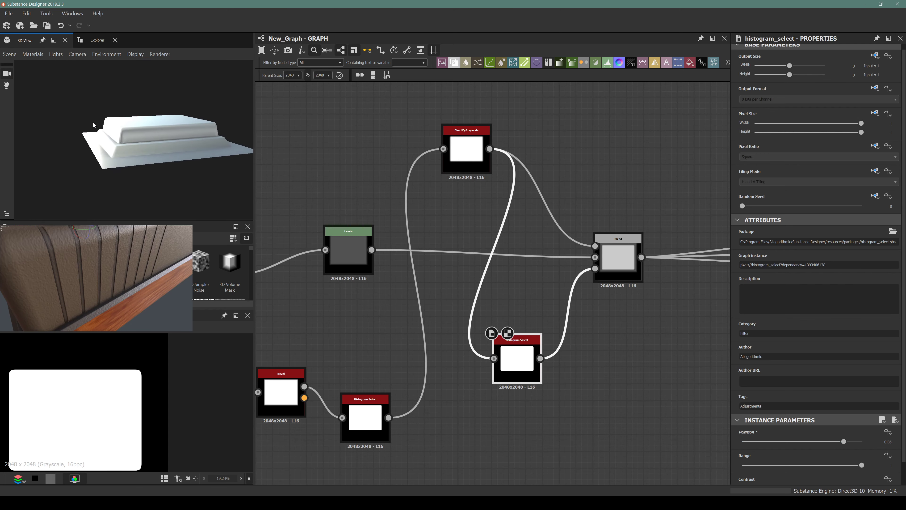
Inspect the reference console's side profile and wooden base, and compare it with the raised shape's height and slopes in 3D
{"action": "left_click", "coordinate": [120, 285]}
{"action": "scroll", "coordinate": [120, 285], "scroll_direction": "down", "scroll_amount": 5}
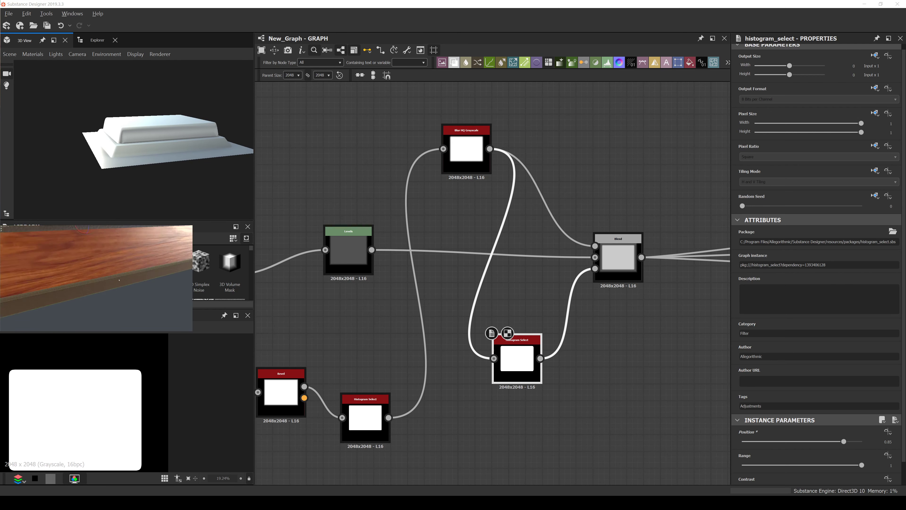
{"action": "scroll", "coordinate": [117, 281], "scroll_direction": "down", "scroll_amount": 2}
{"action": "mouse_move", "coordinate": [117, 280]}
{"action": "left_mouse_down", "text": "alt"}
{"action": "mouse_move", "coordinate": [113, 290]}
{"action": "mouse_move", "coordinate": [110, 276]}
{"action": "left_mouse_up", "text": "alt"}
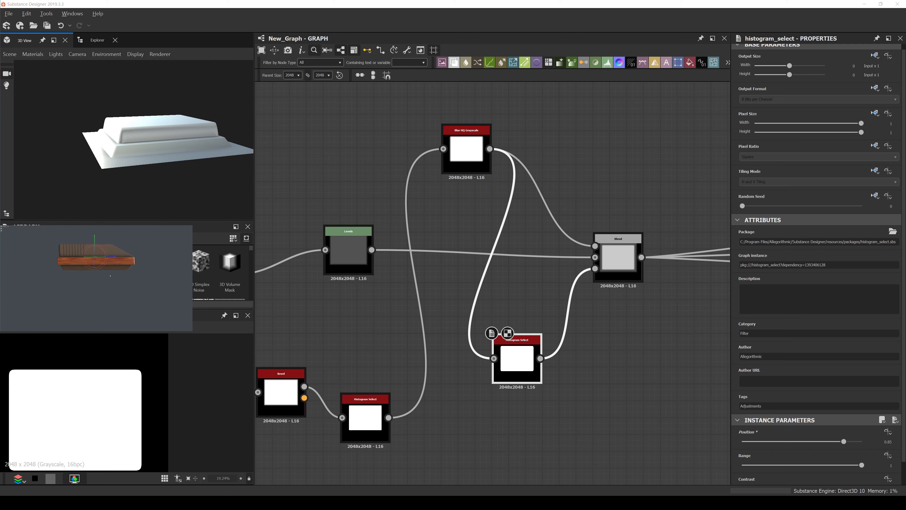
{"action": "scroll", "coordinate": [85, 274], "scroll_direction": "up", "scroll_amount": 3}
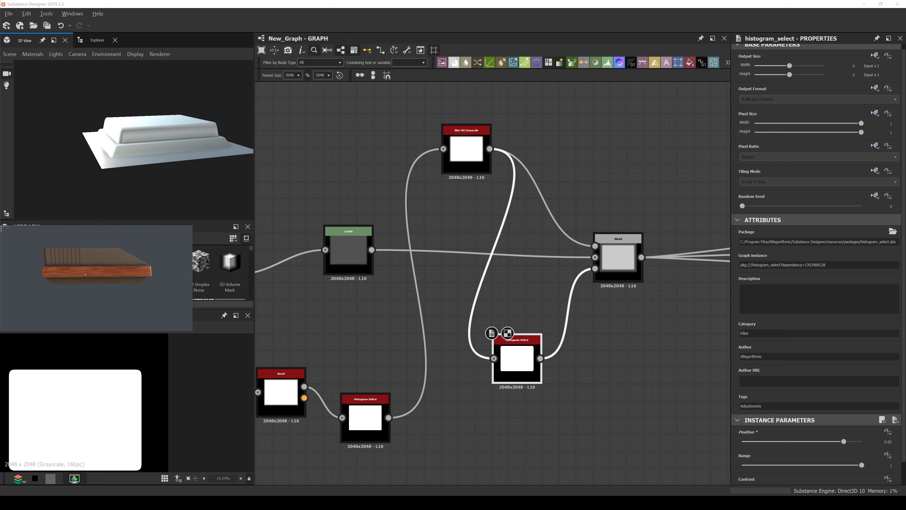
{"action": "left_click_drag", "start_coordinate": [87, 278], "coordinate": [103, 267]}
{"action": "scroll", "coordinate": [107, 153], "scroll_direction": "up", "scroll_amount": 6}
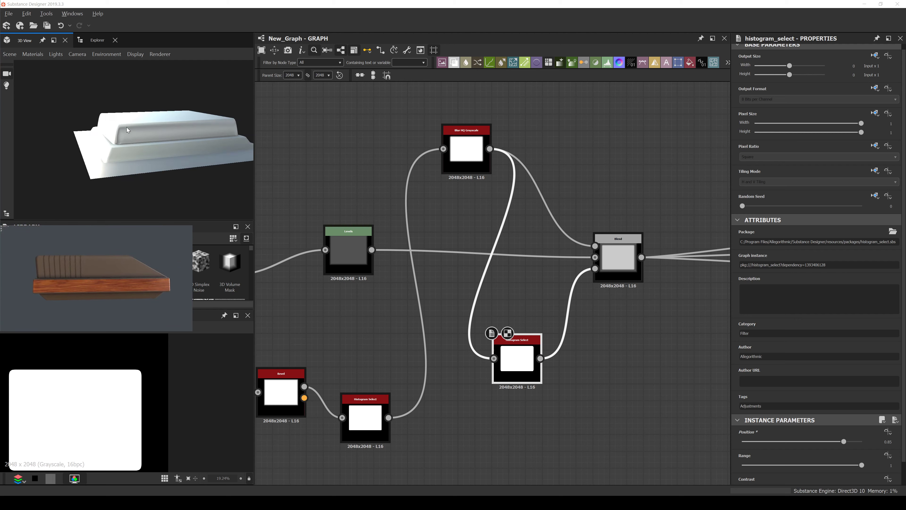
{"action": "left_click_drag", "start_coordinate": [106, 152], "coordinate": [165, 152]}
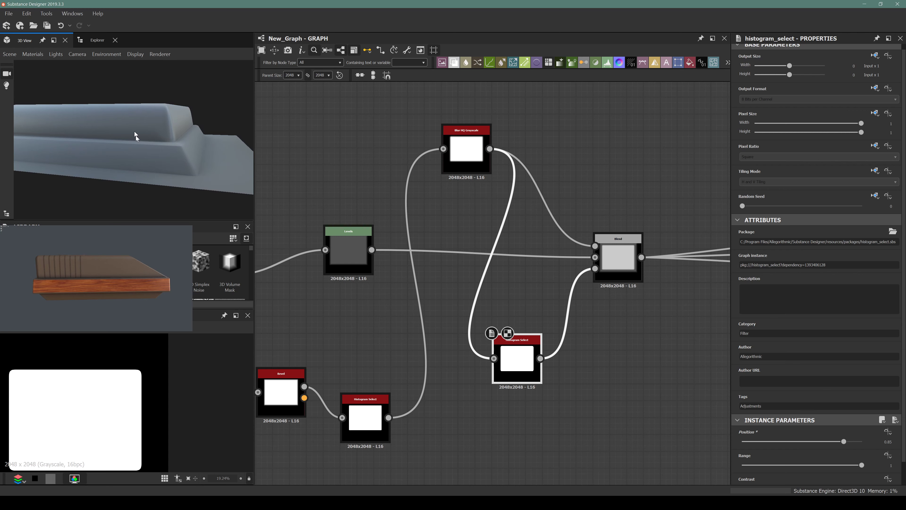
{"action": "left_click_drag", "start_coordinate": [120, 124], "coordinate": [170, 126]}
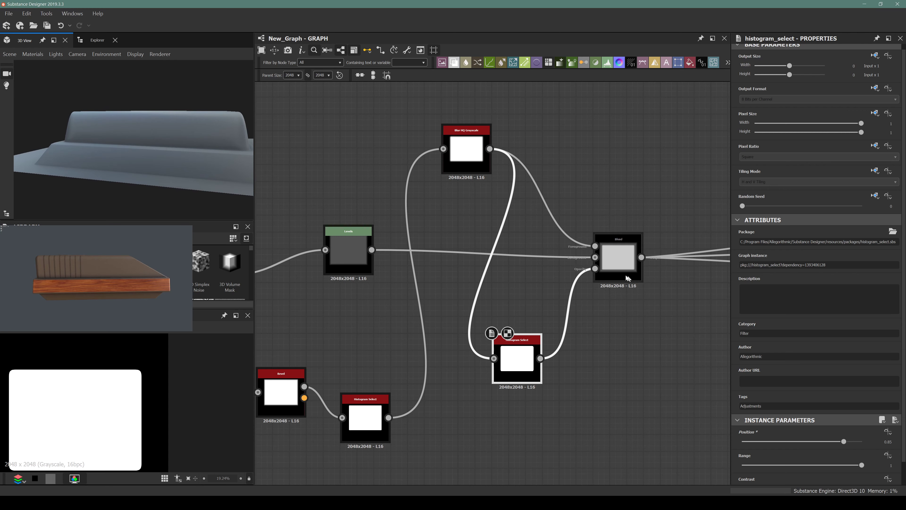
Set the Opacity of the Blend node combining the raised shape with the base to 1
{"action": "left_click", "coordinate": [618, 254]}
{"action": "left_click_drag", "start_coordinate": [826, 247], "coordinate": [864, 242]}
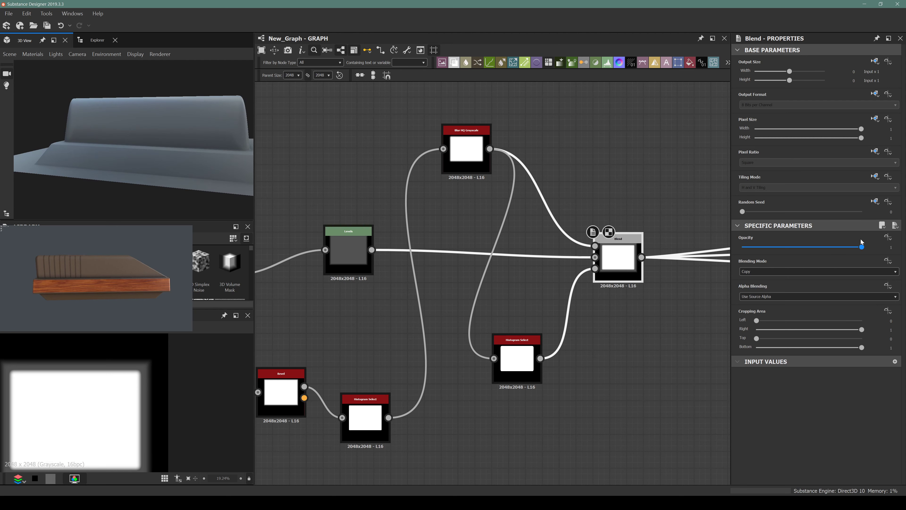
{"action": "left_click_drag", "start_coordinate": [114, 121], "coordinate": [47, 125]}
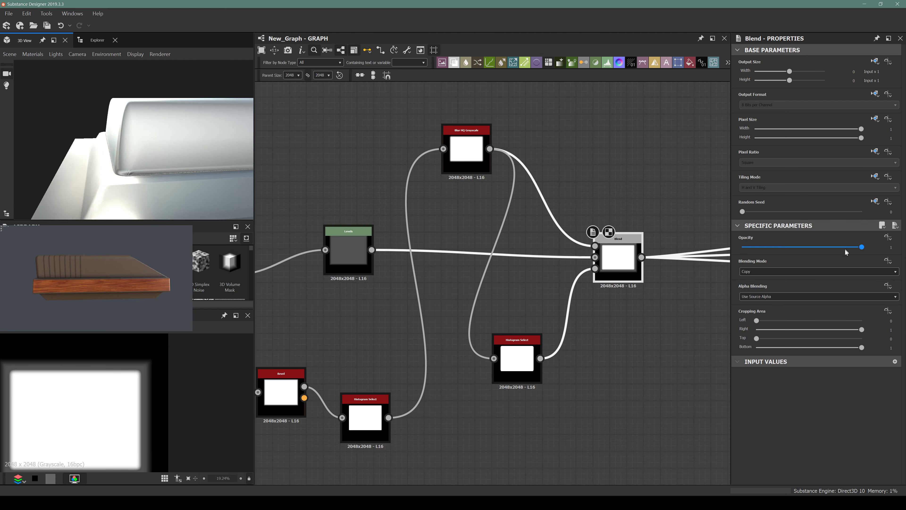
{"action": "left_click_drag", "start_coordinate": [845, 249], "coordinate": [861, 246]}
{"action": "left_click_drag", "start_coordinate": [122, 161], "coordinate": [268, 152], "text": "alt"}
{"action": "left_click_drag", "start_coordinate": [216, 147], "coordinate": [100, 126]}
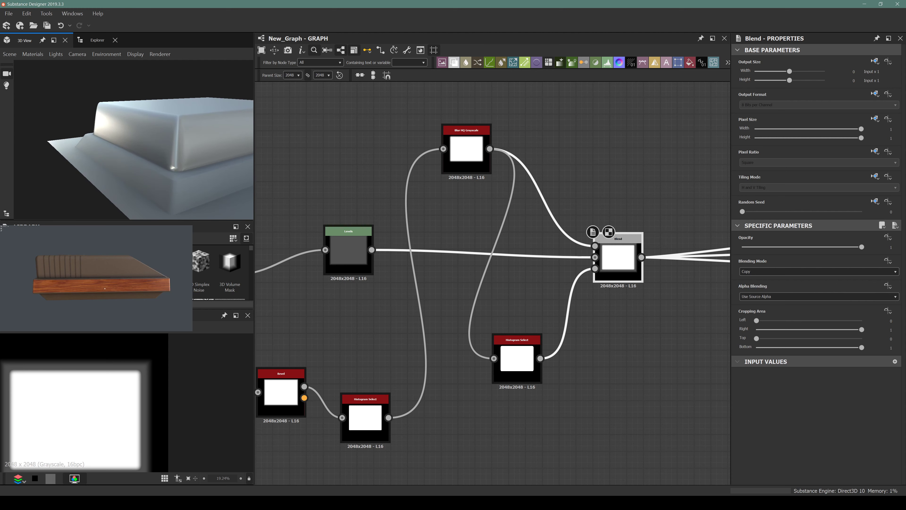
Compare the reference console's overall form from a corner angle with the 3D surface, and review the whole node chain
{"action": "left_click", "coordinate": [104, 288]}
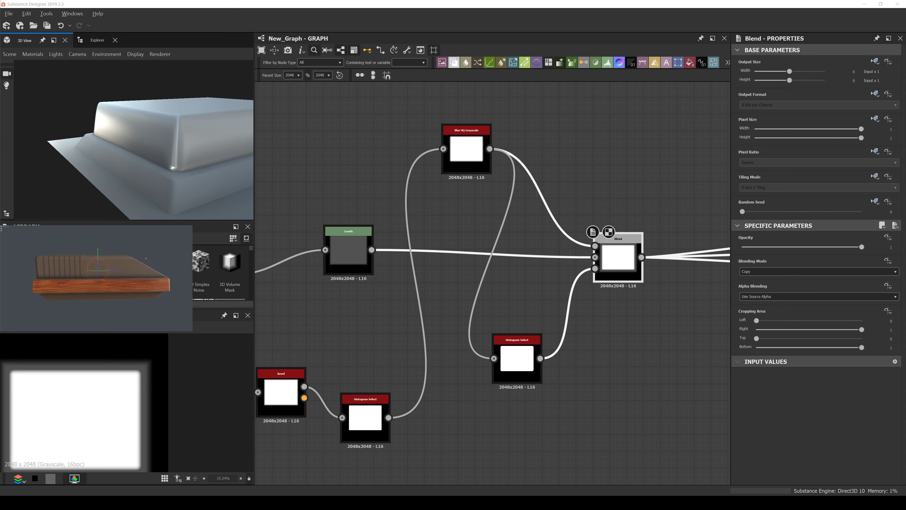
{"action": "left_click_drag", "start_coordinate": [104, 289], "coordinate": [144, 266], "text": "alt"}
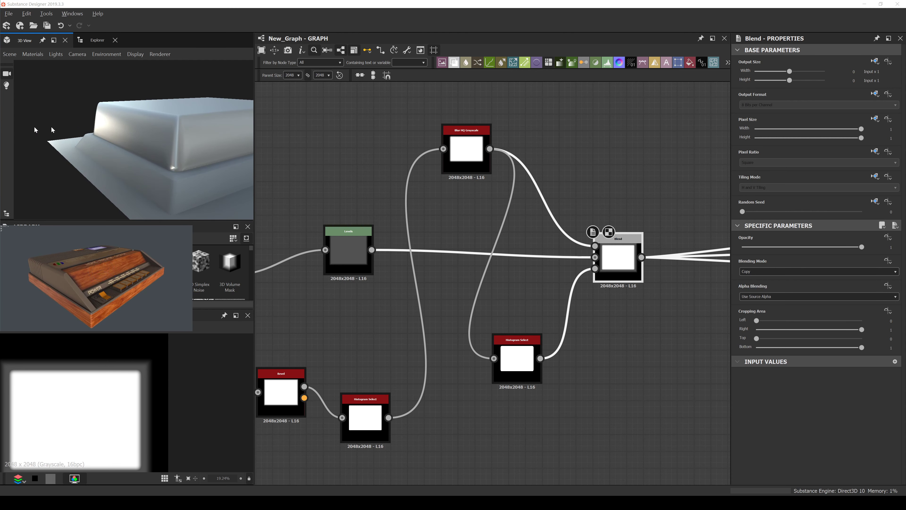
{"action": "scroll", "coordinate": [137, 132], "scroll_direction": "down", "scroll_amount": 5}
{"action": "mouse_move", "coordinate": [124, 145]}
{"action": "left_mouse_down"}
{"action": "mouse_move", "coordinate": [155, 177]}
{"action": "mouse_move", "coordinate": [118, 155]}
{"action": "left_mouse_up"}
{"action": "scroll", "coordinate": [176, 149], "scroll_direction": "up", "scroll_amount": 4}
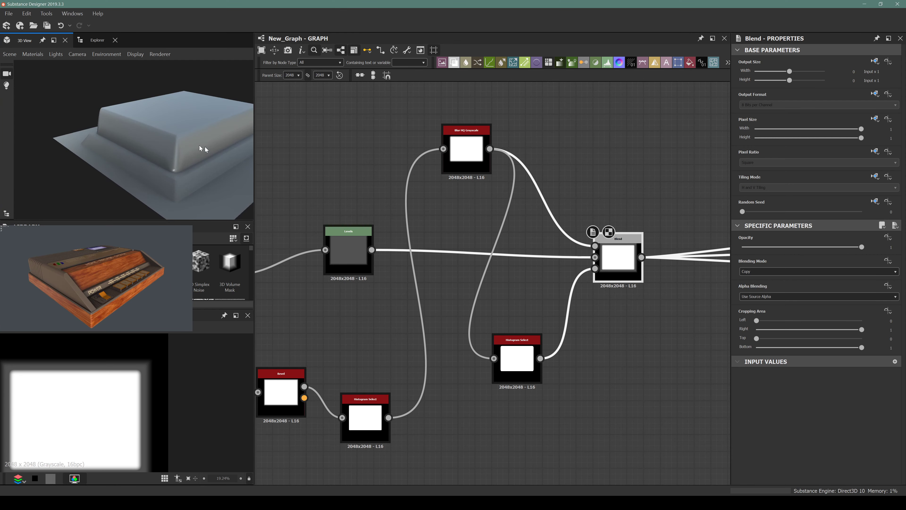
{"action": "scroll", "coordinate": [533, 223], "scroll_direction": "down", "scroll_amount": 6}
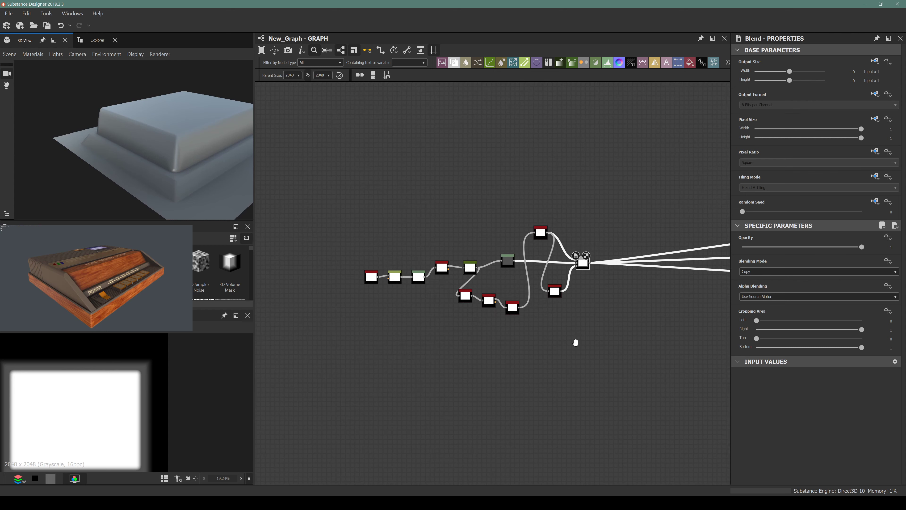
{"action": "middle_click_drag", "start_coordinate": [576, 344], "coordinate": [496, 340]}
{"action": "left_click", "coordinate": [486, 350]}
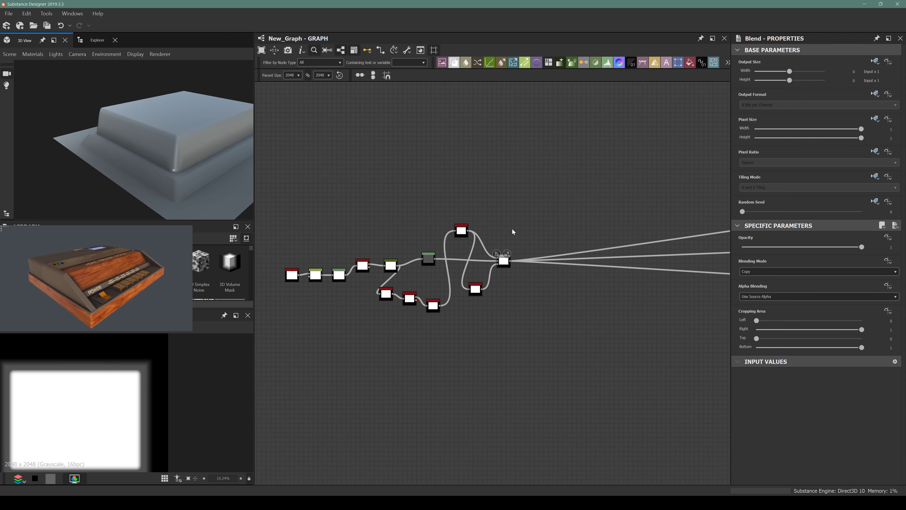
{"action": "left_click_drag", "start_coordinate": [156, 147], "coordinate": [141, 127]}
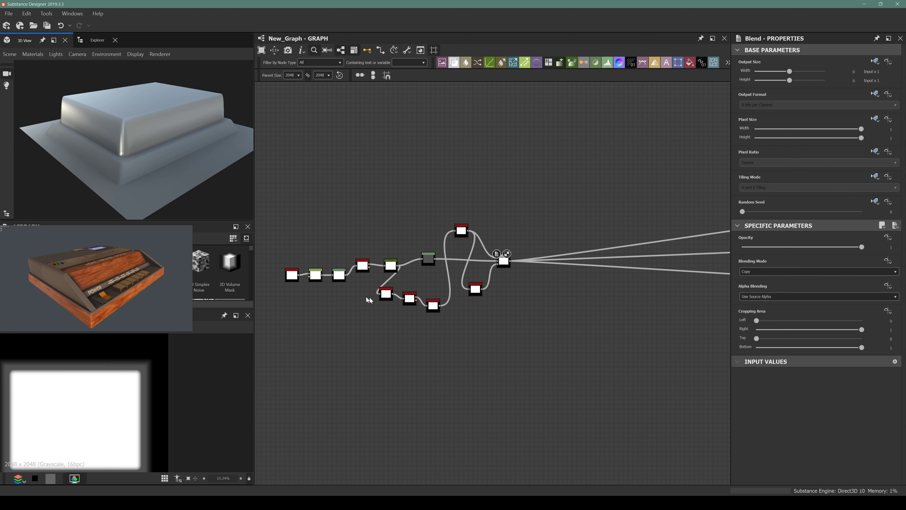
Rearrange the graph by shifting the left node chain away and placing Blur HQ Grayscale and its Histogram Select below the final Blend's level
{"action": "left_click_drag", "start_coordinate": [476, 288], "coordinate": [484, 200]}
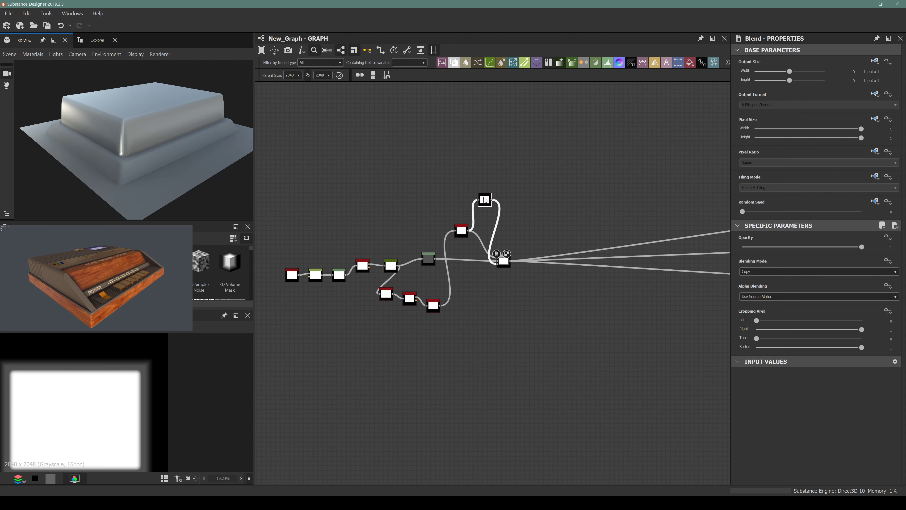
{"action": "left_click_drag", "start_coordinate": [457, 229], "coordinate": [412, 175]}
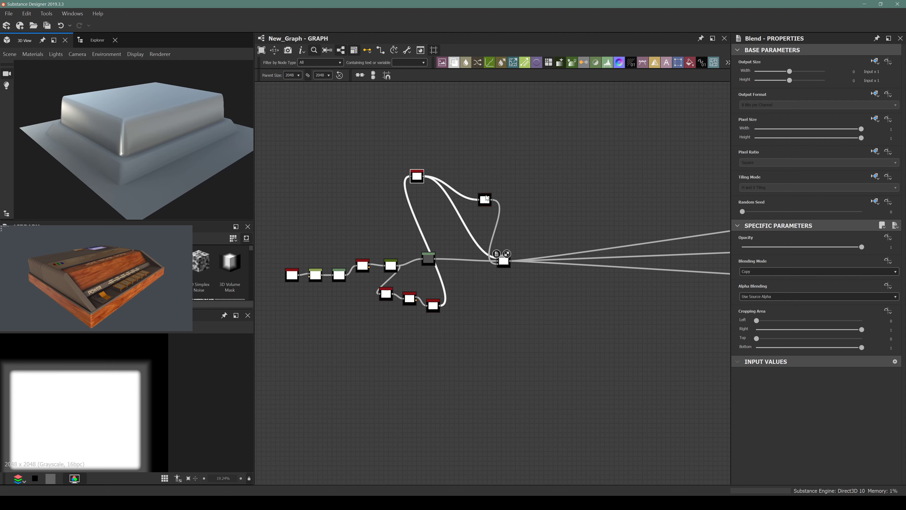
{"action": "left_click_drag", "start_coordinate": [485, 199], "coordinate": [442, 174]}
{"action": "mouse_move", "coordinate": [377, 152]}
{"action": "left_mouse_down"}
{"action": "mouse_move", "coordinate": [479, 205]}
{"action": "mouse_move", "coordinate": [453, 190]}
{"action": "left_mouse_up"}
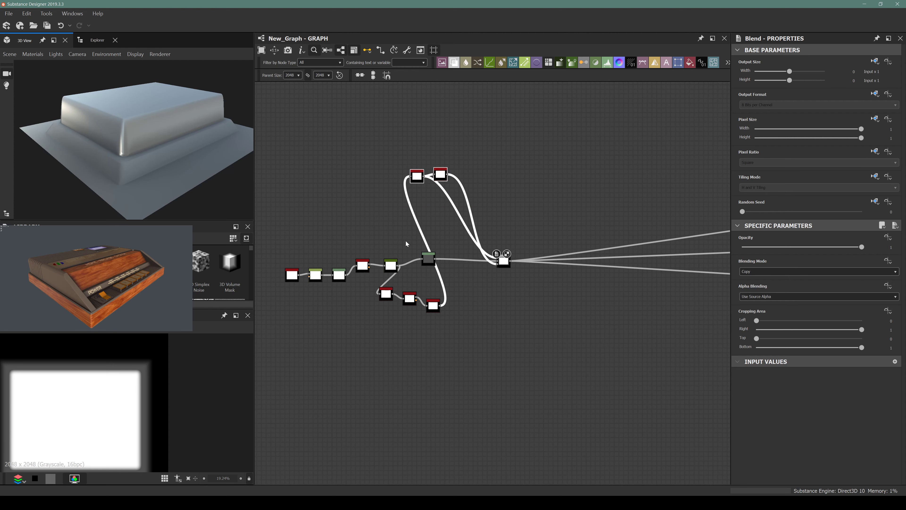
{"action": "left_click_drag", "start_coordinate": [286, 223], "coordinate": [449, 320]}
{"action": "left_click_drag", "start_coordinate": [430, 258], "coordinate": [333, 215]}
{"action": "left_click_drag", "start_coordinate": [394, 150], "coordinate": [396, 298]}
{"action": "scroll", "coordinate": [373, 279], "scroll_direction": "up", "scroll_amount": 5}
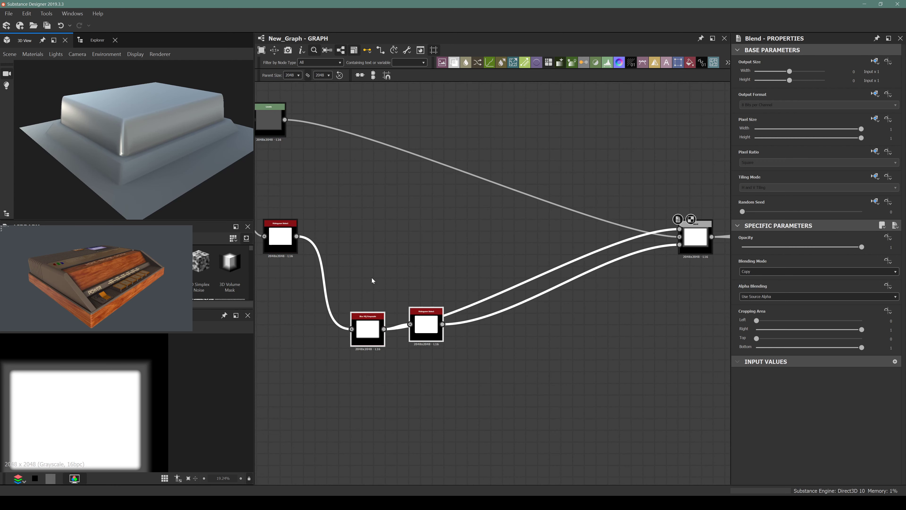
{"action": "left_click", "coordinate": [429, 364]}
{"action": "middle_click_drag", "start_coordinate": [411, 374], "coordinate": [410, 342]}
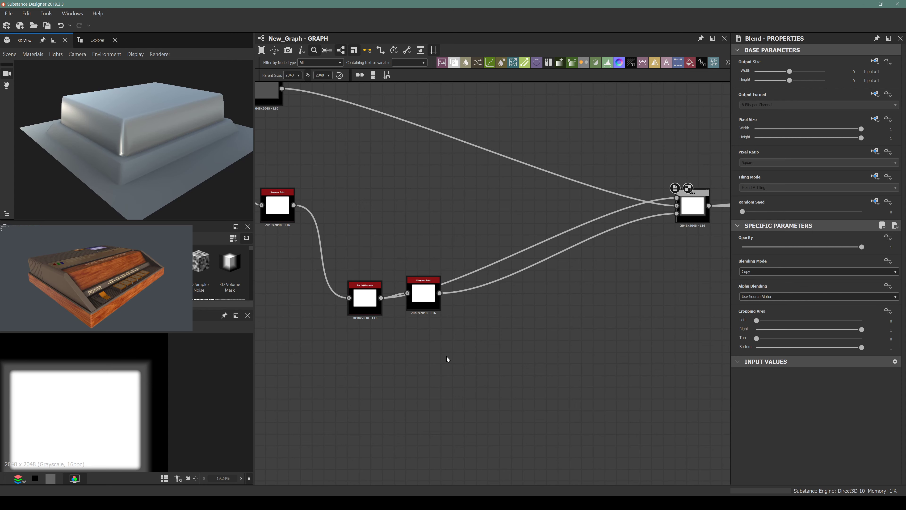
Add a Gradient Linear 1 node and place it below the Blur HQ Grayscale node
{"action": "key", "text": "space"}
{"action": "type", "text": "gr"}
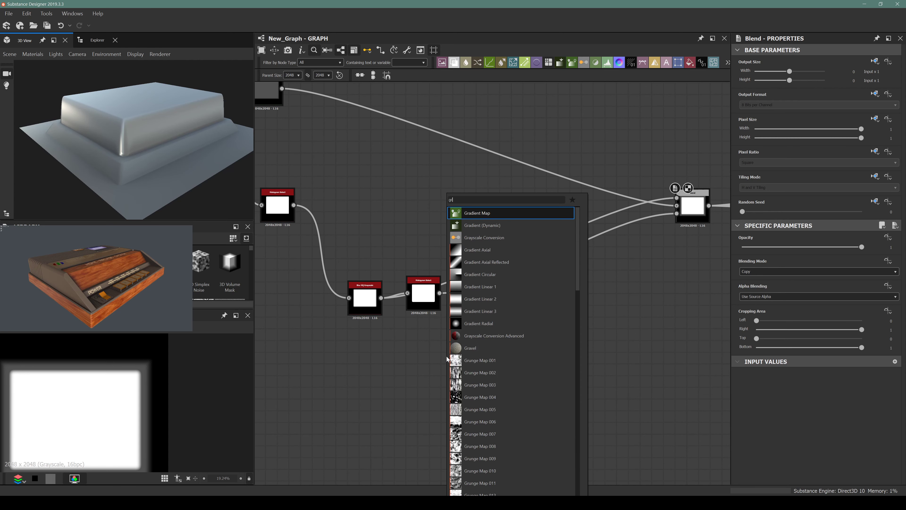
{"action": "type", "text": "adien"}
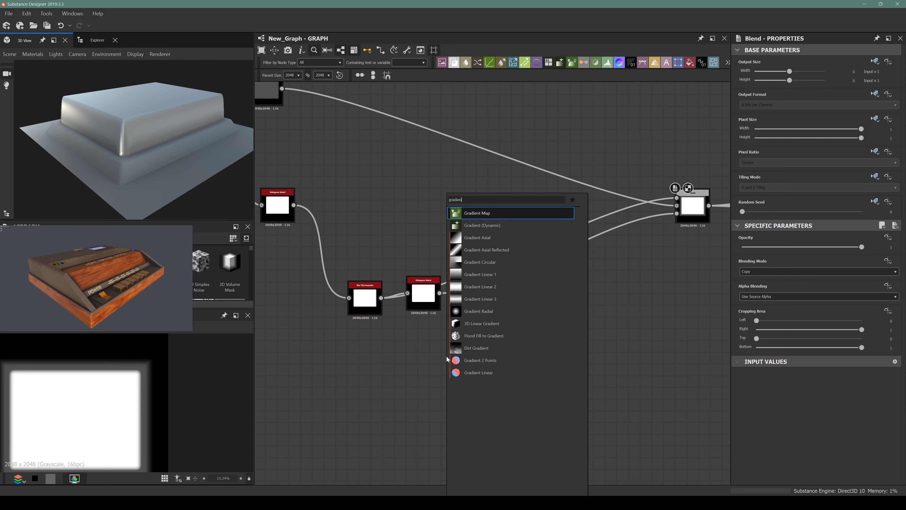
{"action": "left_click", "coordinate": [476, 275]}
{"action": "left_click_drag", "start_coordinate": [441, 367], "coordinate": [348, 390]}
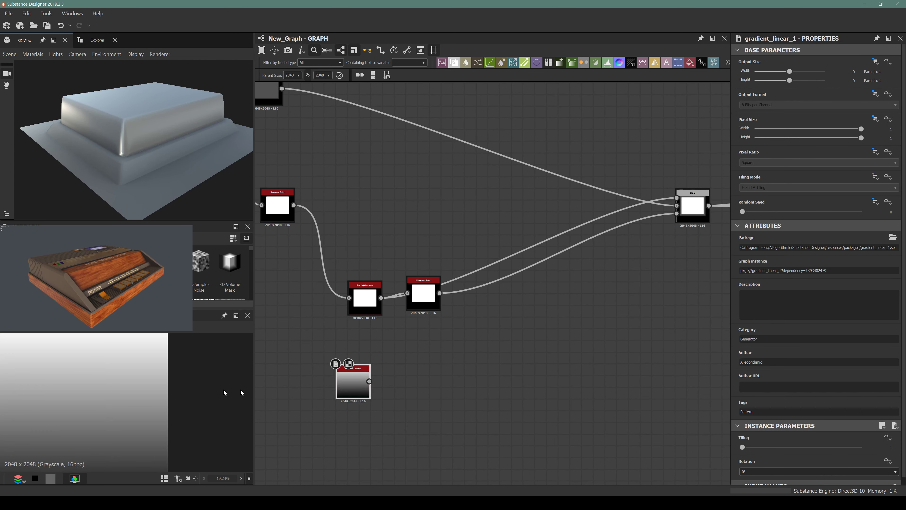
{"action": "scroll", "coordinate": [119, 407], "scroll_direction": "down", "scroll_amount": 4}
{"action": "scroll", "coordinate": [384, 385], "scroll_direction": "up", "scroll_amount": 4}
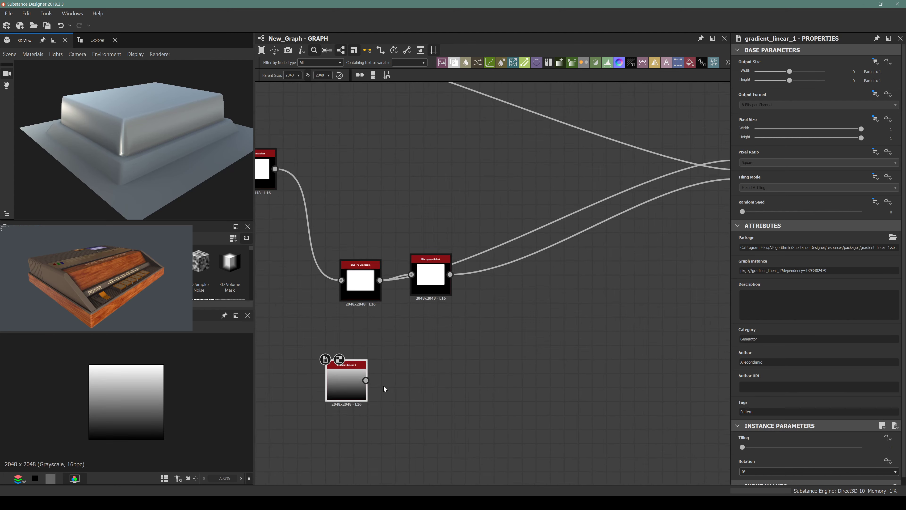
Align the Blur HQ Grayscale node beside the Histogram Select that feeds it, and place its mask's Histogram Select lower down
{"action": "left_click_drag", "start_coordinate": [492, 224], "coordinate": [492, 284]}
{"action": "scroll", "coordinate": [465, 255], "scroll_direction": "down", "scroll_amount": 5}
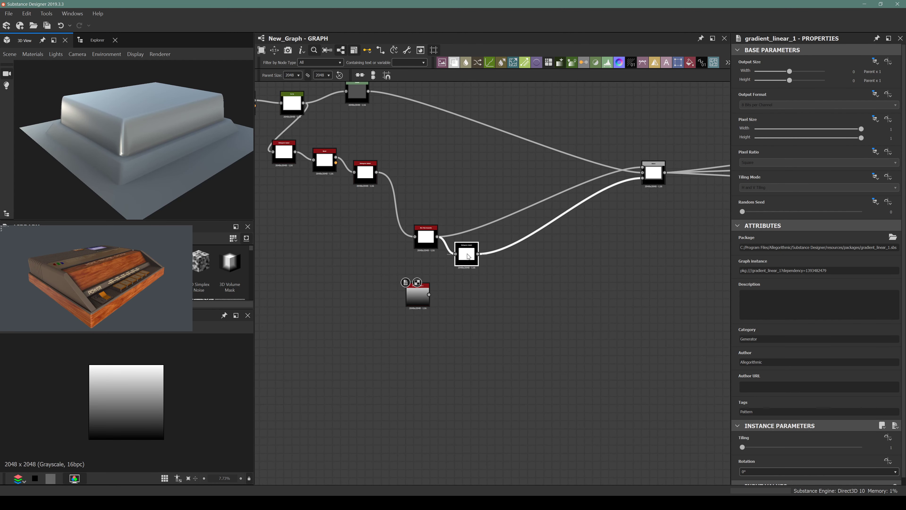
{"action": "scroll", "coordinate": [429, 240], "scroll_direction": "up", "scroll_amount": 3}
{"action": "left_click_drag", "start_coordinate": [430, 240], "coordinate": [399, 228]}
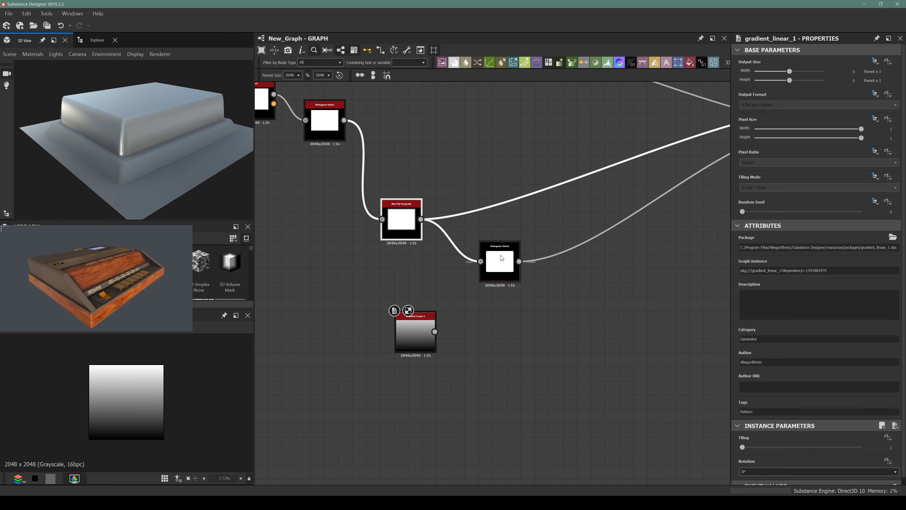
{"action": "left_click_drag", "start_coordinate": [495, 257], "coordinate": [502, 229]}
{"action": "left_click_drag", "start_coordinate": [412, 220], "coordinate": [427, 135]}
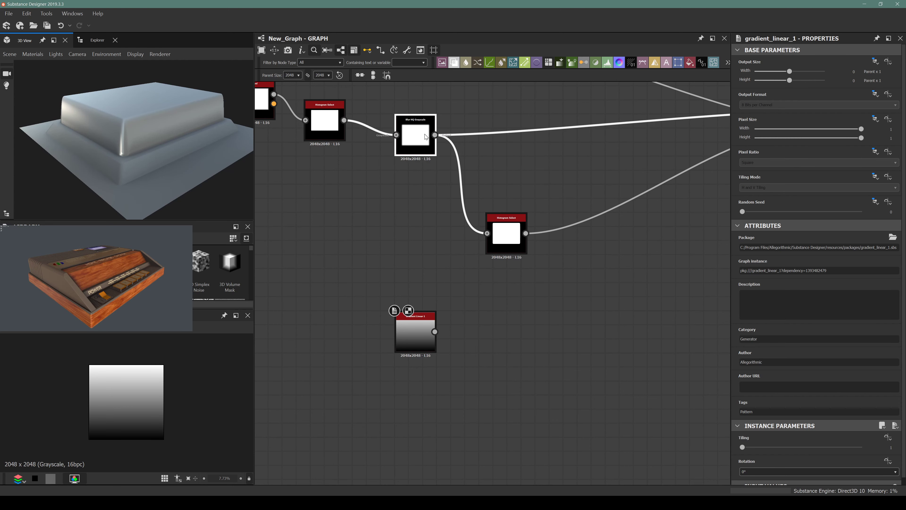
{"action": "middle_click_drag", "start_coordinate": [549, 167], "coordinate": [441, 250]}
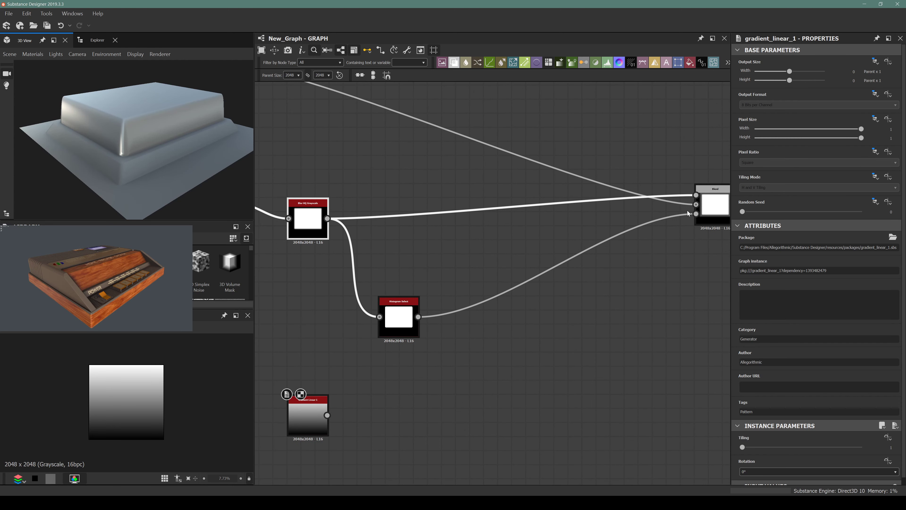
Insert a new Blend node into the link between Blur HQ Grayscale and the final Blend
{"action": "double_click", "coordinate": [719, 201]}
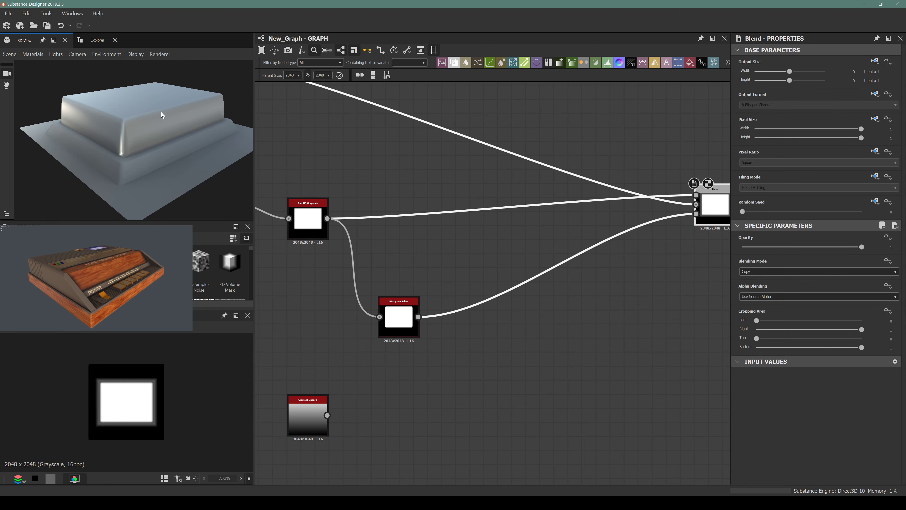
{"action": "scroll", "coordinate": [398, 192], "scroll_direction": "up", "scroll_amount": 3}
{"action": "key", "text": "space"}
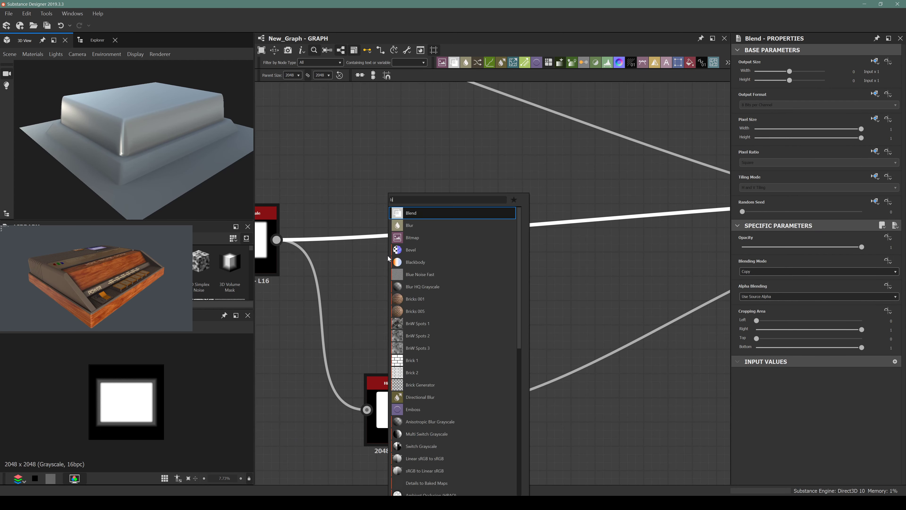
{"action": "type", "text": "blend"}
{"action": "key", "text": "Return"}
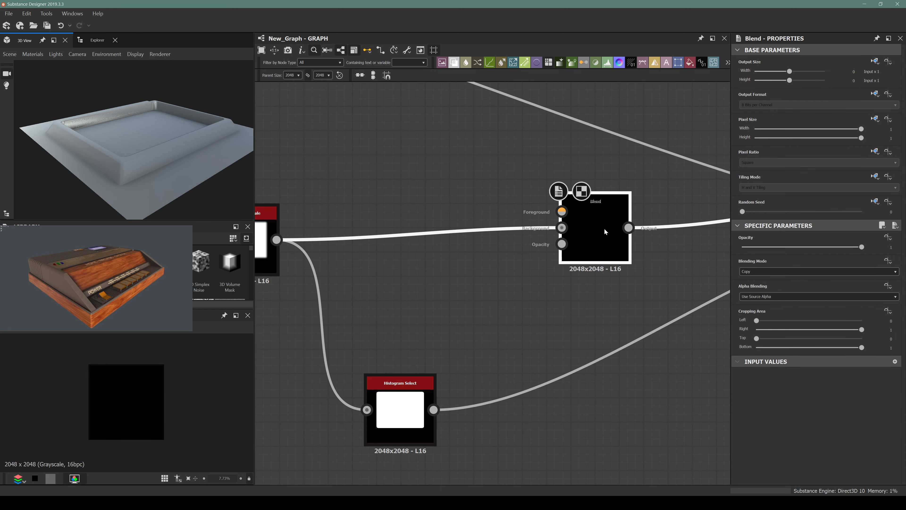
{"action": "scroll", "coordinate": [605, 231], "scroll_direction": "down", "scroll_amount": 3}
{"action": "left_click", "coordinate": [760, 272]}
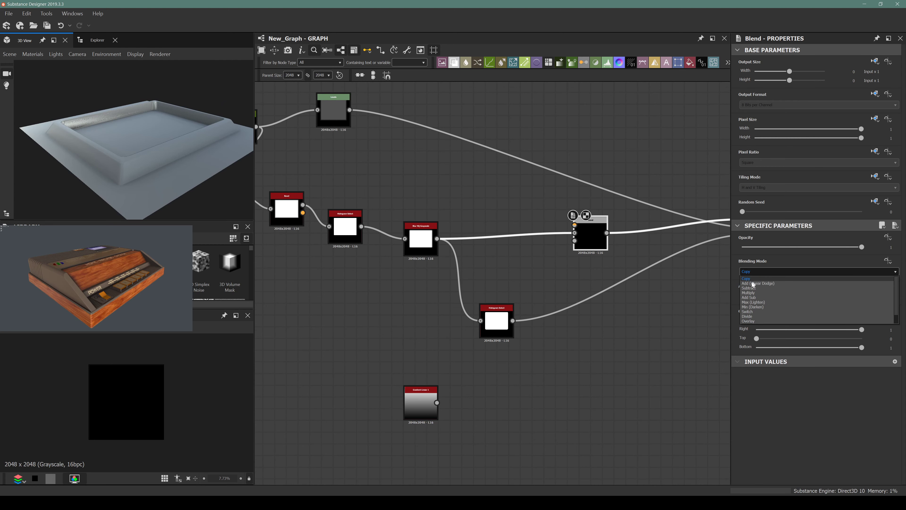
{"action": "left_click", "coordinate": [753, 284]}
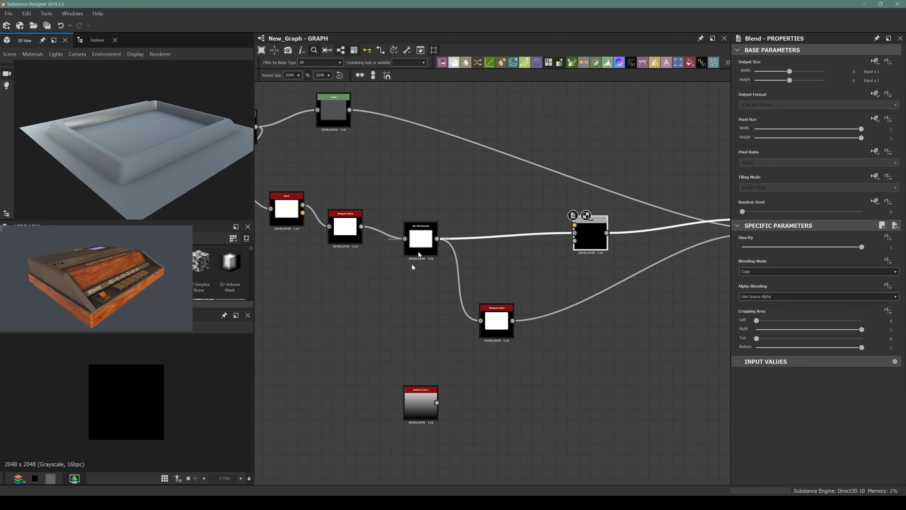
{"action": "left_click", "coordinate": [421, 403]}
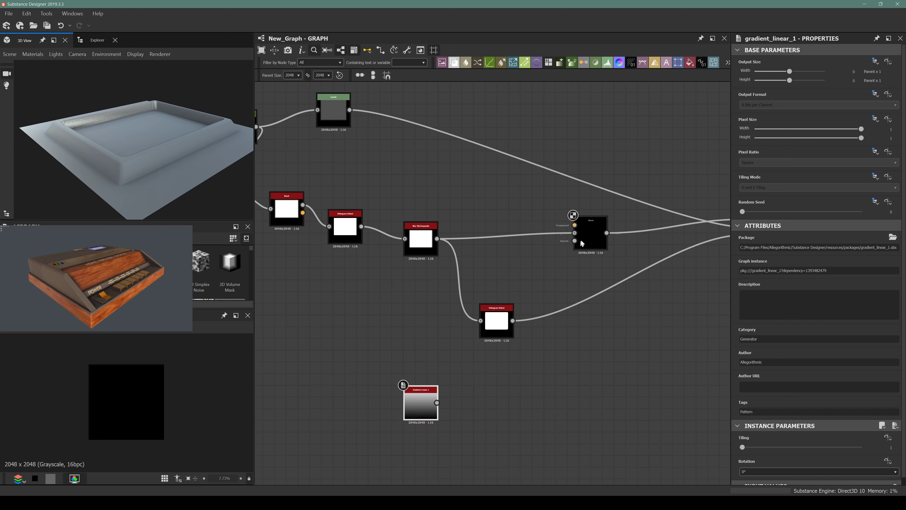
{"action": "left_click", "coordinate": [592, 239]}
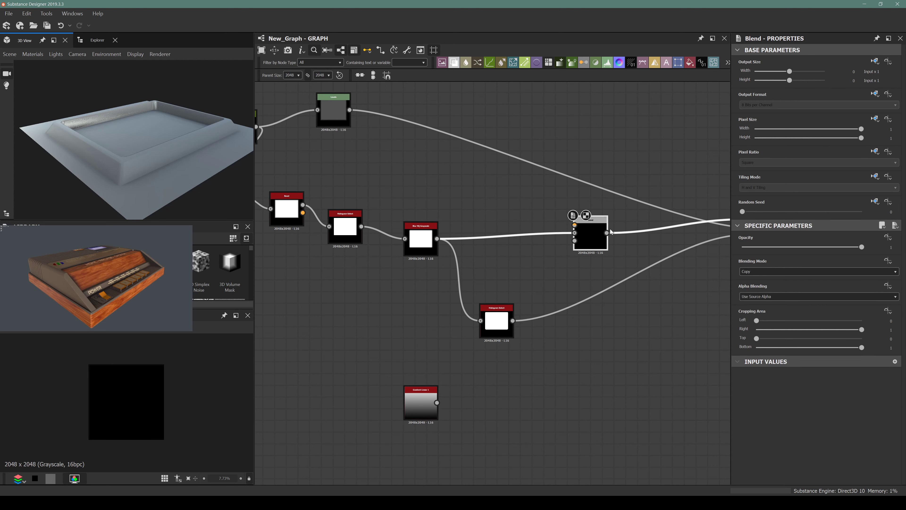
Reconnect Blur HQ Grayscale directly to the final Blend, and move the new Blend beside the Gradient Linear 1 node as a separate branch
{"action": "left_click_drag", "start_coordinate": [570, 233], "coordinate": [437, 238]}
{"action": "left_click", "coordinate": [421, 240]}
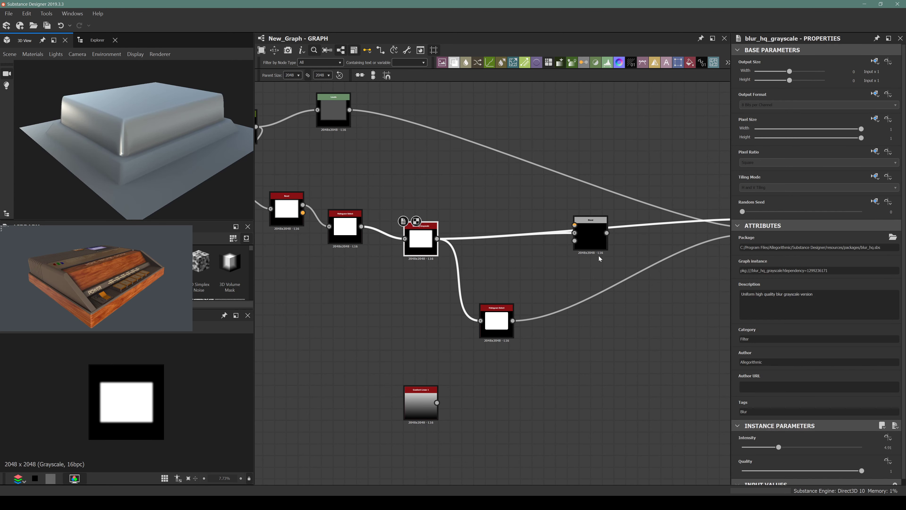
{"action": "left_click_drag", "start_coordinate": [596, 247], "coordinate": [508, 415]}
{"action": "left_click", "coordinate": [425, 406]}
{"action": "left_click_drag", "start_coordinate": [414, 406], "coordinate": [378, 440]}
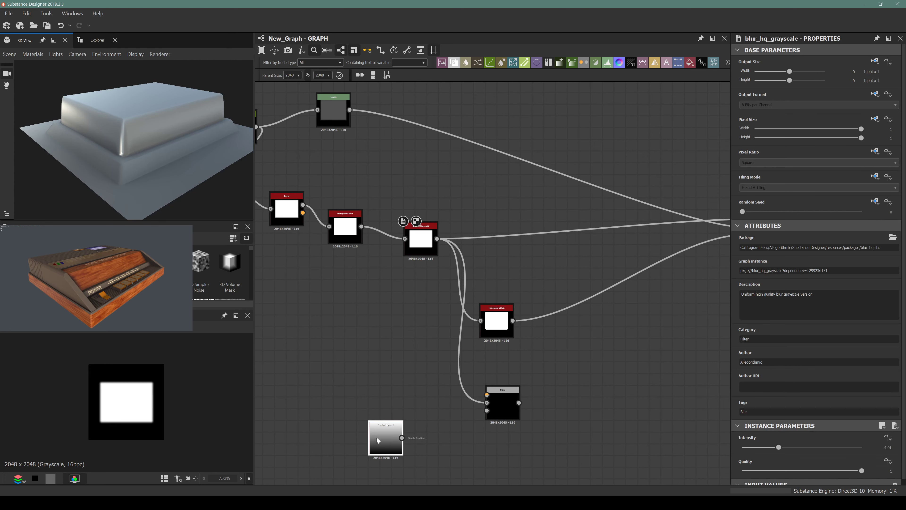
Add a Transformation 2D node fed by Gradient Linear 1 and place it between the gradient and the new Blend
{"action": "scroll", "coordinate": [506, 415], "scroll_direction": "up", "scroll_amount": 1}
{"action": "double_click", "coordinate": [510, 413]}
{"action": "middle_click_drag", "start_coordinate": [320, 409], "coordinate": [422, 304]}
{"action": "left_click_drag", "start_coordinate": [450, 329], "coordinate": [405, 342]}
{"action": "key", "text": "space"}
{"action": "type", "text": "trans"}
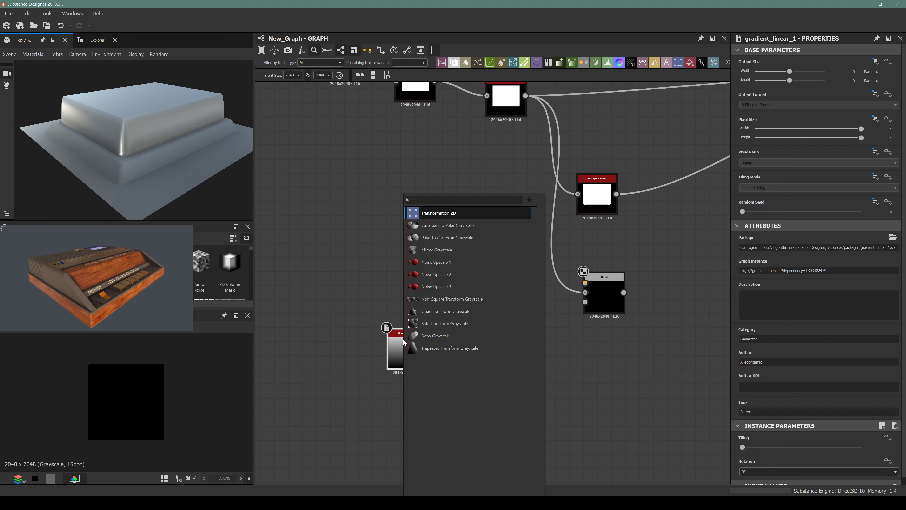
{"action": "key", "text": "Return"}
{"action": "left_click_drag", "start_coordinate": [405, 354], "coordinate": [349, 332]}
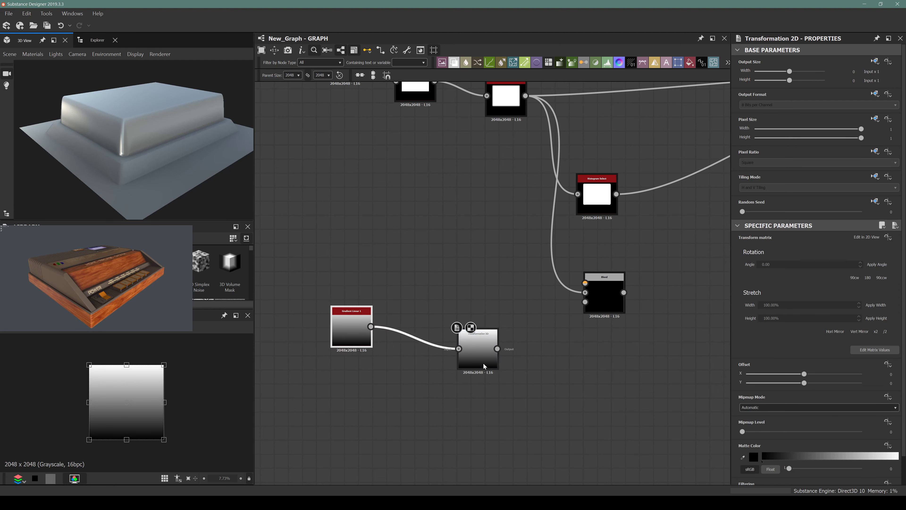
{"action": "left_click_drag", "start_coordinate": [483, 363], "coordinate": [461, 363]}
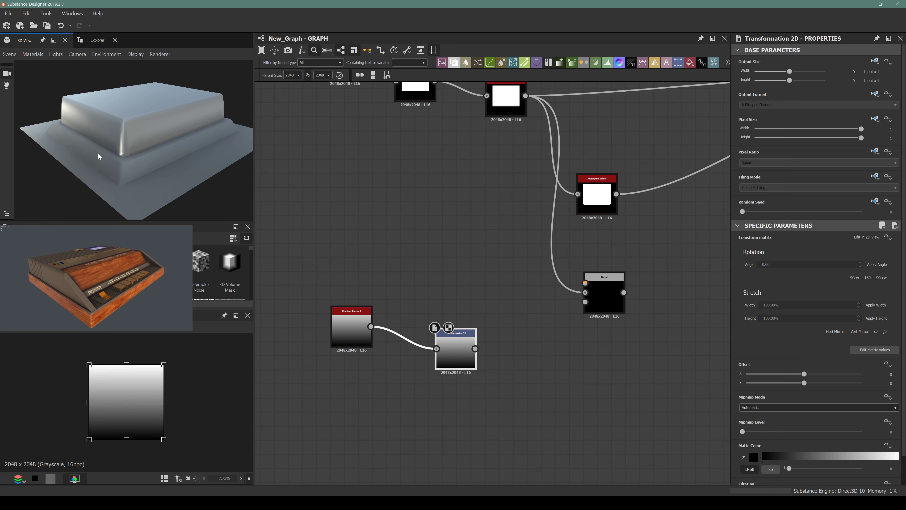
Override the graph's inherited Tiling Mode and set it to No Tiling
{"action": "left_click", "coordinate": [343, 174]}
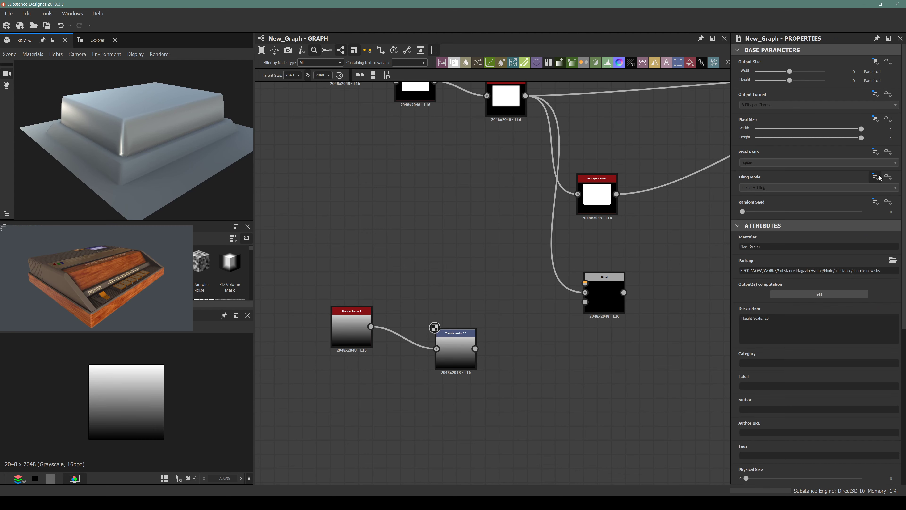
{"action": "left_click", "coordinate": [792, 187]}
{"action": "left_click", "coordinate": [798, 193]}
{"action": "left_click", "coordinate": [785, 189]}
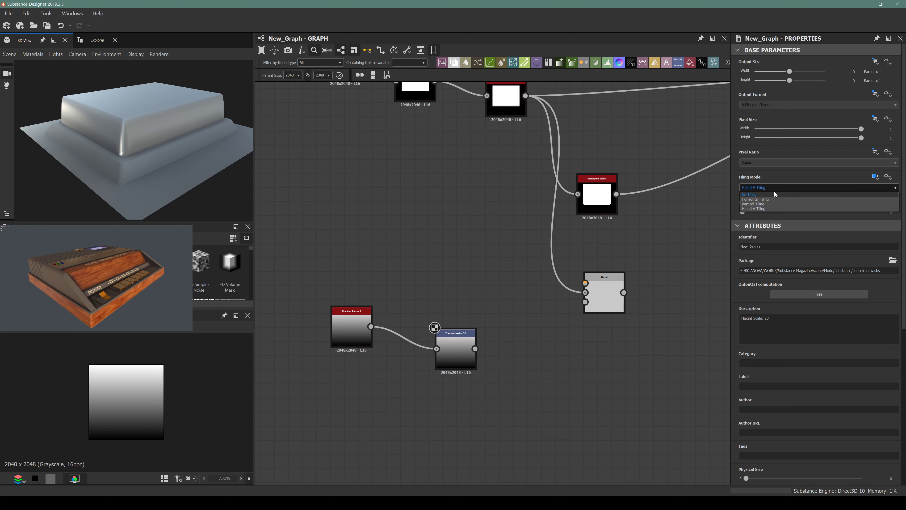
{"action": "left_click", "coordinate": [752, 195]}
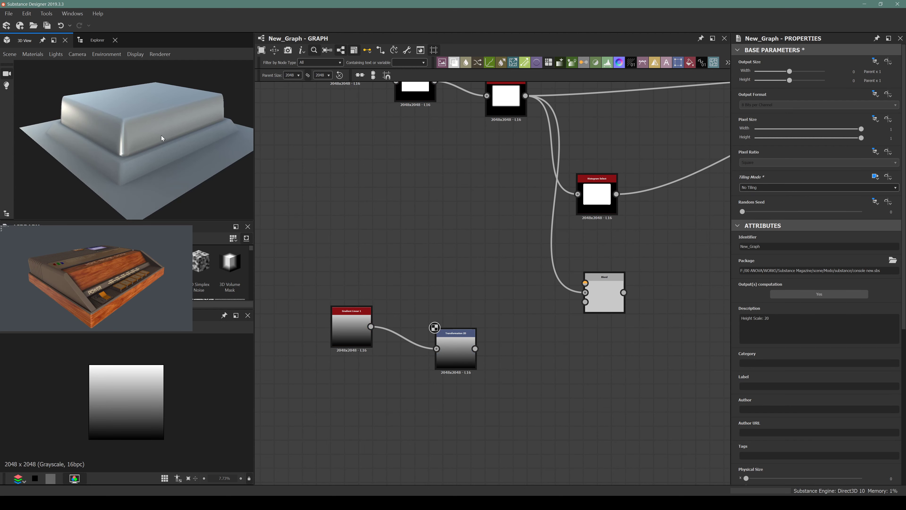
{"action": "scroll", "coordinate": [161, 136], "scroll_direction": "up", "scroll_amount": 5}
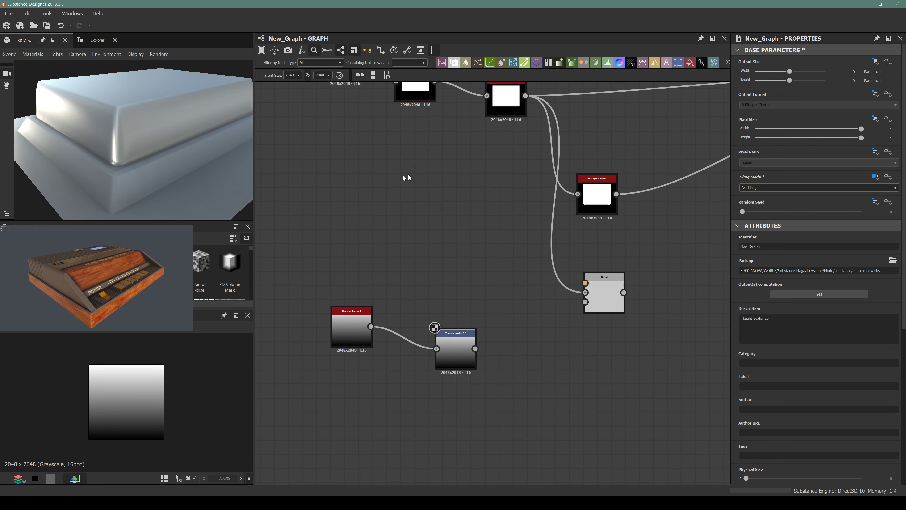
{"action": "scroll", "coordinate": [464, 179], "scroll_direction": "down", "scroll_amount": 4}
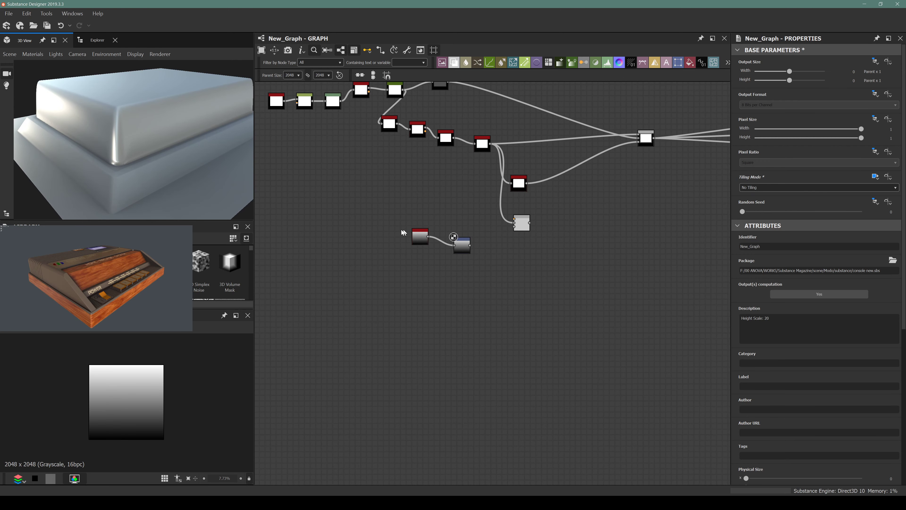
Squash the gradient in the Transformation 2D node vertically into about the lower half of the image
{"action": "left_click", "coordinate": [457, 248]}
{"action": "scroll", "coordinate": [166, 336], "scroll_direction": "up", "scroll_amount": 1}
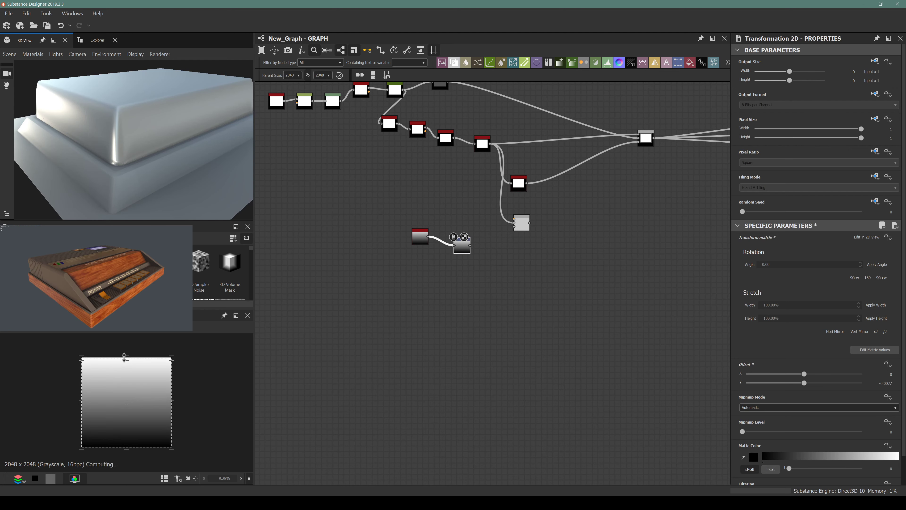
{"action": "left_click_drag", "start_coordinate": [125, 357], "coordinate": [126, 404]}
{"action": "scroll", "coordinate": [439, 251], "scroll_direction": "up", "scroll_amount": 6}
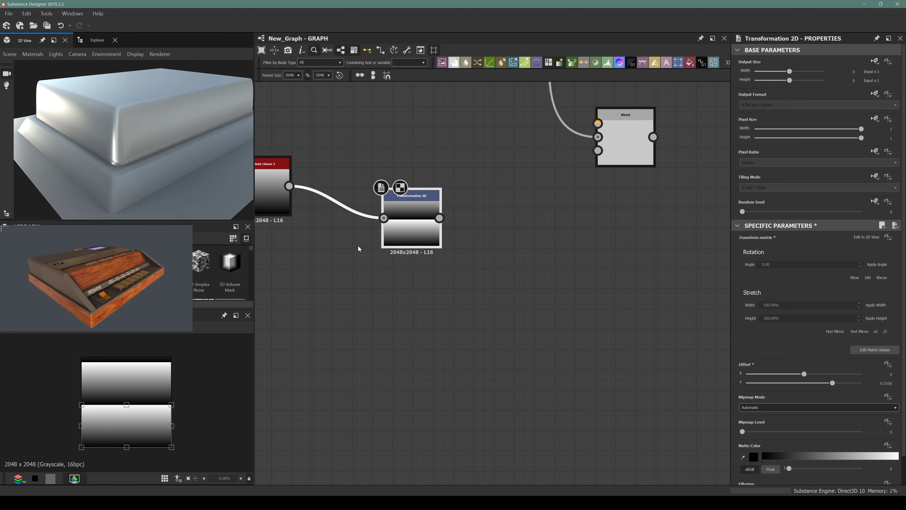
Override the Transformation 2D node's inherited Tiling Mode with an absolute value and set it to No Tiling
{"action": "double_click", "coordinate": [399, 218]}
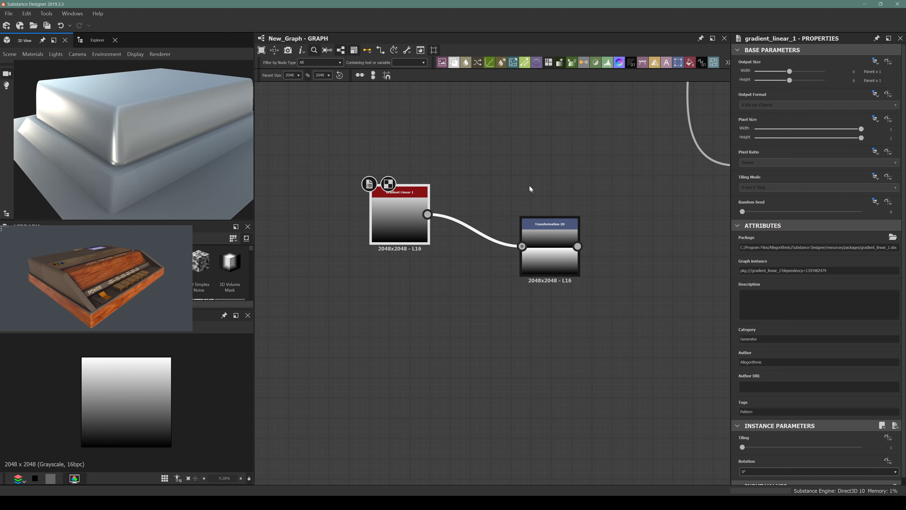
{"action": "double_click", "coordinate": [525, 235]}
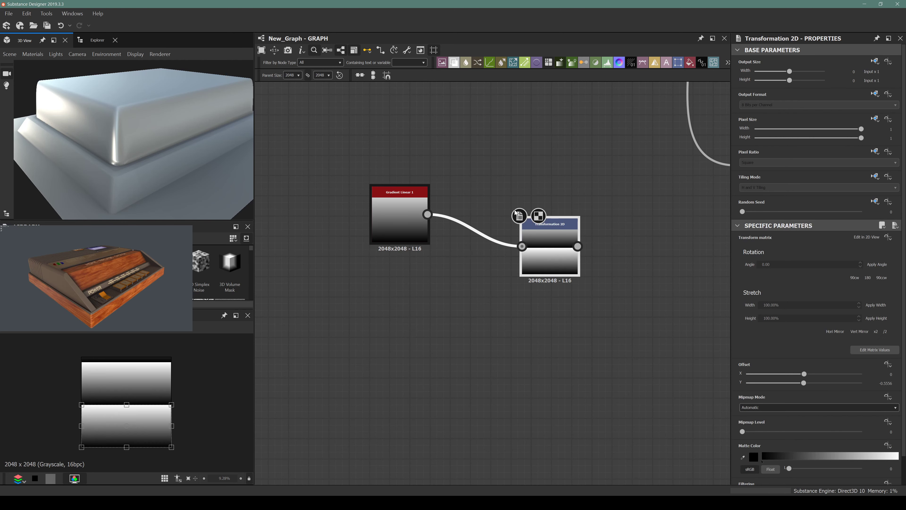
{"action": "left_click", "coordinate": [873, 180]}
{"action": "left_click", "coordinate": [857, 211]}
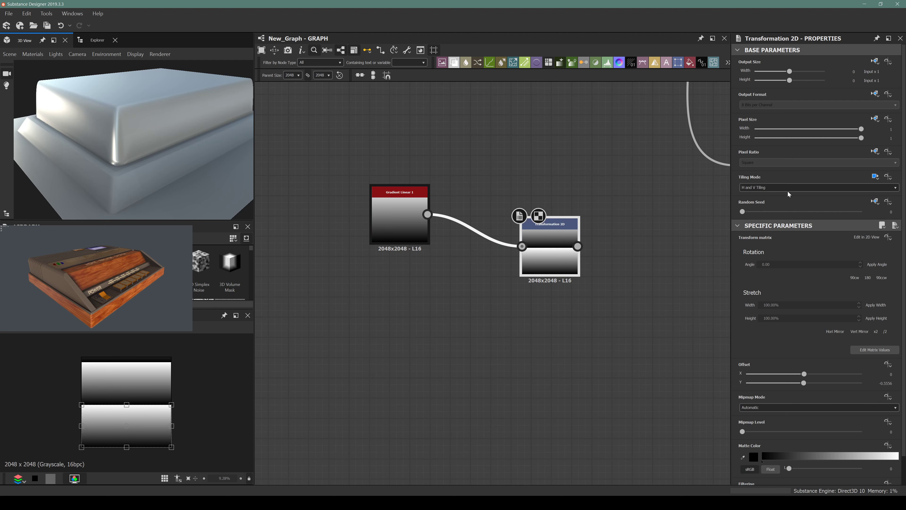
{"action": "left_click", "coordinate": [758, 189]}
{"action": "left_click", "coordinate": [749, 194]}
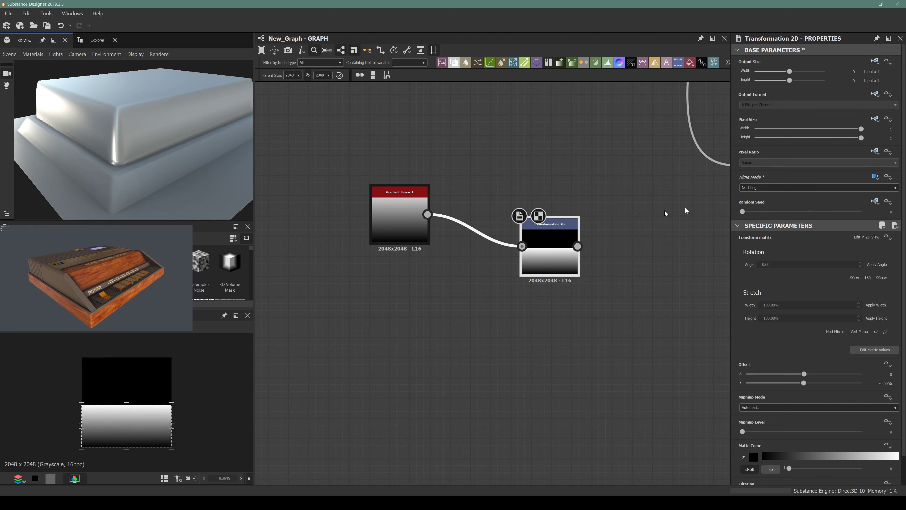
Move the Gradient Linear 1 node a little farther away from the Transformation 2D node and review both nodes' Tiling Mode settings
{"action": "left_click_drag", "start_coordinate": [403, 219], "coordinate": [363, 231]}
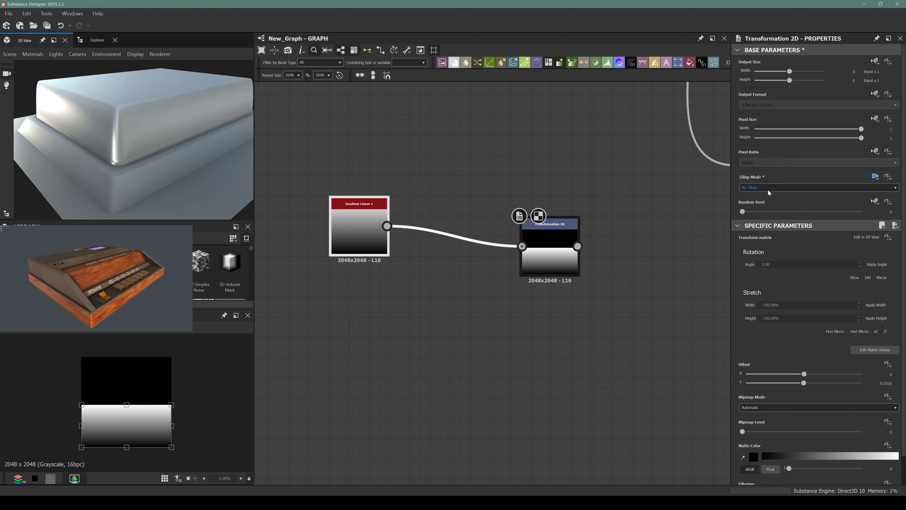
{"action": "left_click", "coordinate": [756, 187]}
{"action": "left_click", "coordinate": [451, 330]}
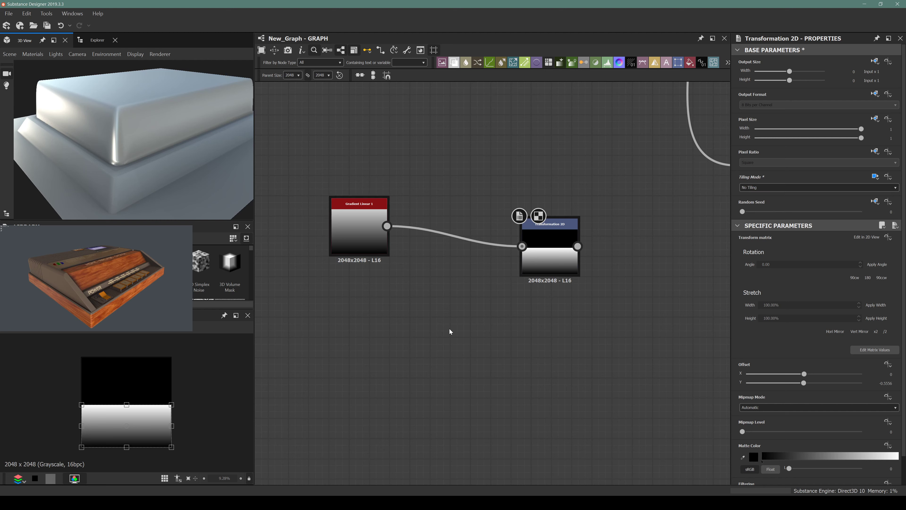
{"action": "left_click", "coordinate": [376, 245]}
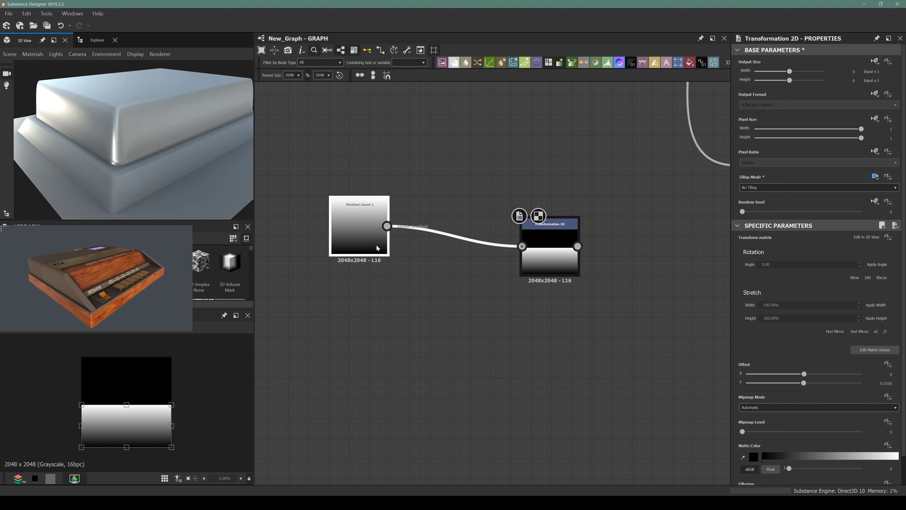
Add a Stripes node below Gradient Linear 1 and inspect its pattern in the 2D preview
{"action": "left_click", "coordinate": [385, 353]}
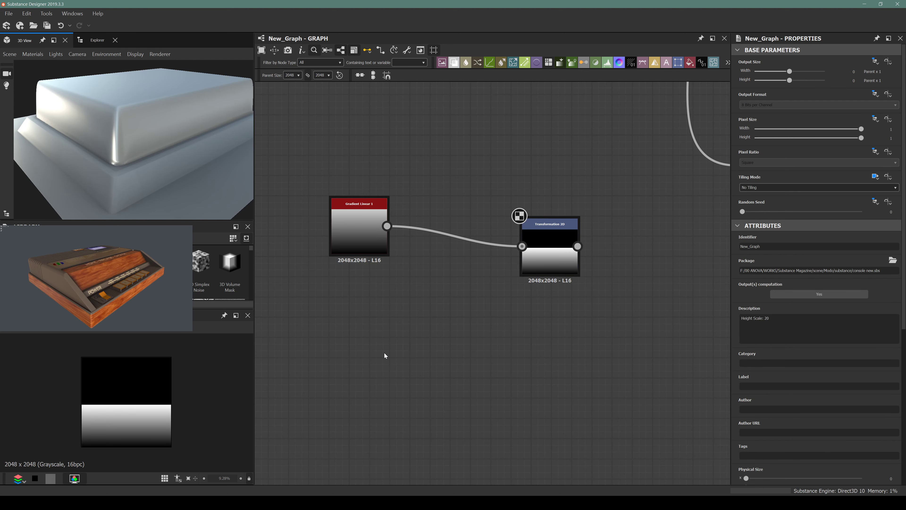
{"action": "key", "text": "space"}
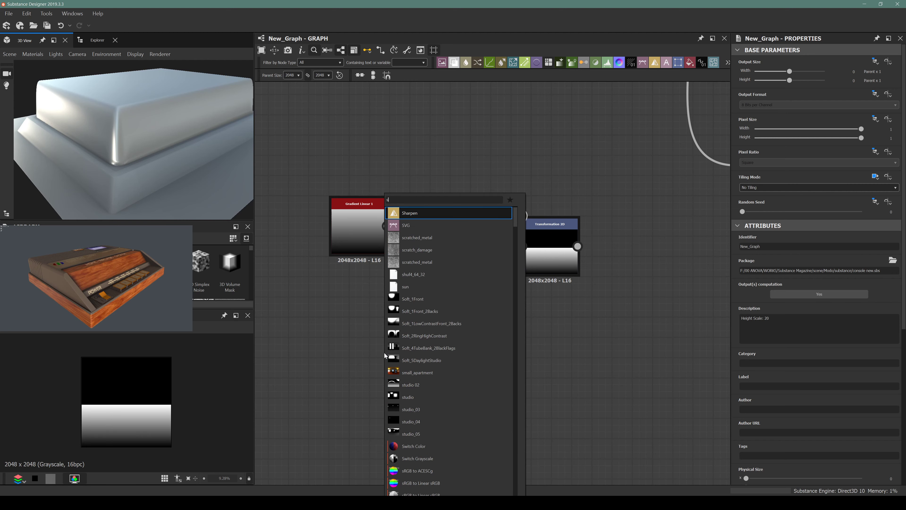
{"action": "type", "text": "stripes"}
{"action": "key", "text": "Return"}
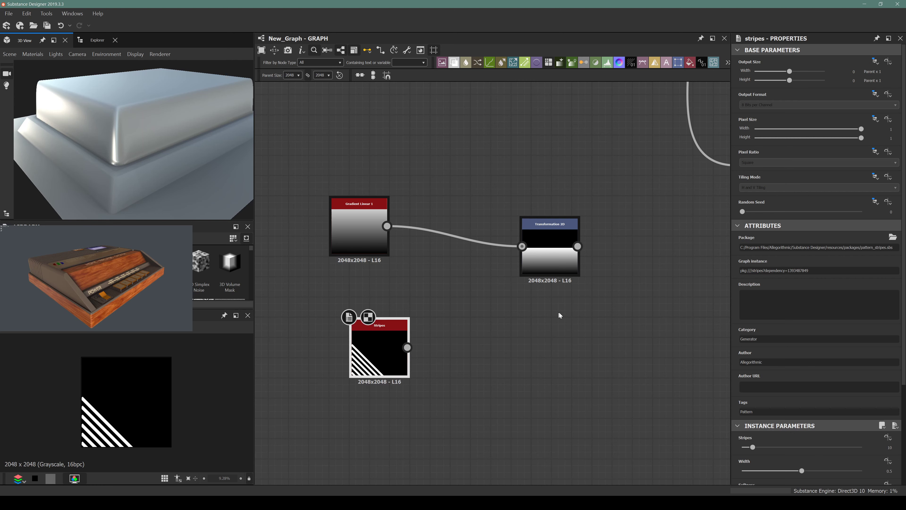
{"action": "left_click", "coordinate": [654, 216]}
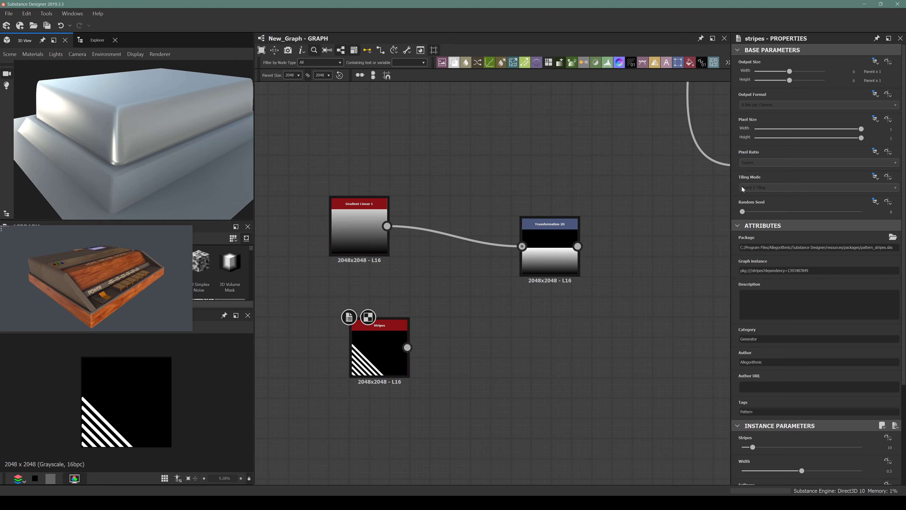
{"action": "left_click", "coordinate": [373, 347]}
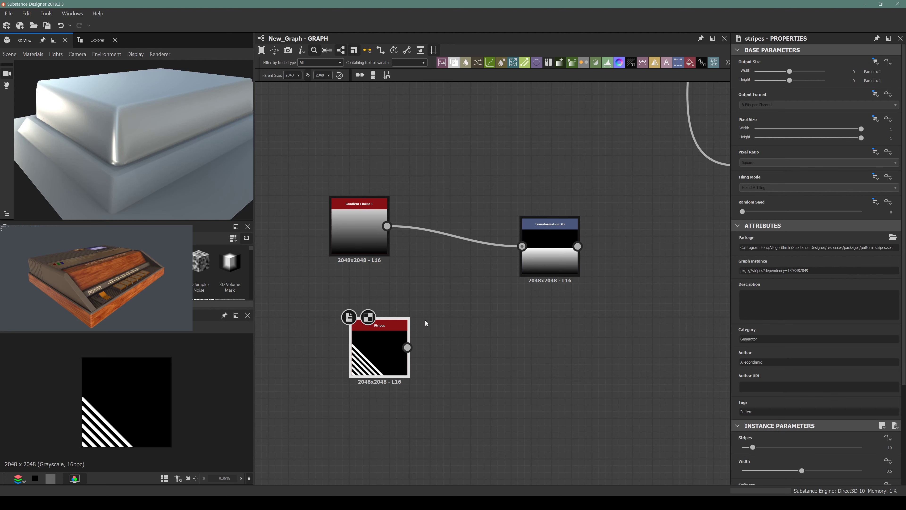
{"action": "scroll", "coordinate": [92, 413], "scroll_direction": "up", "scroll_amount": 3}
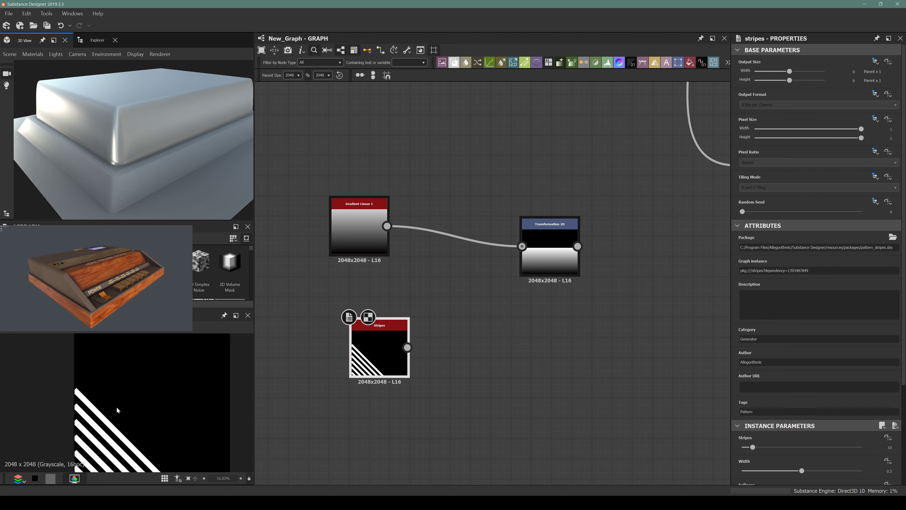
{"action": "scroll", "coordinate": [91, 403], "scroll_direction": "down", "scroll_amount": 2}
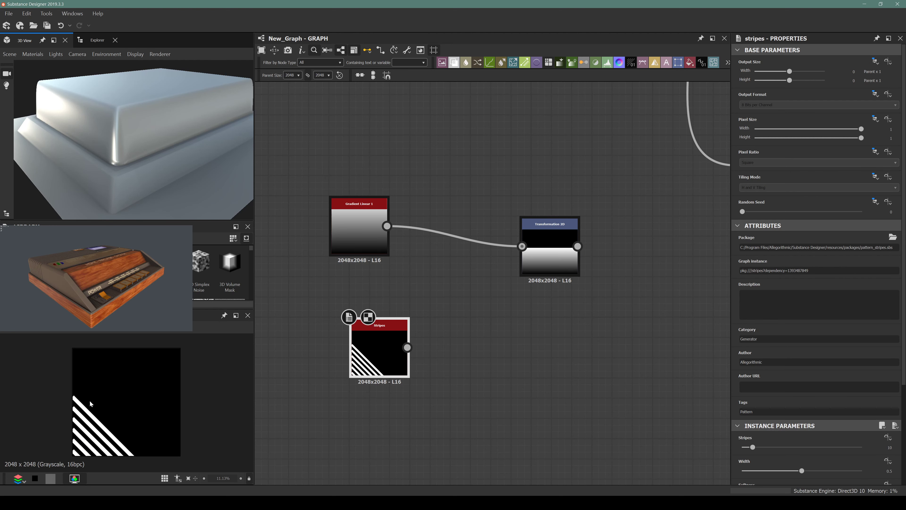
Override the Stripes node's inherited Tiling Mode with H and V Tiling, and delete the node from the graph
{"action": "left_click", "coordinate": [875, 176]}
{"action": "left_click", "coordinate": [864, 201]}
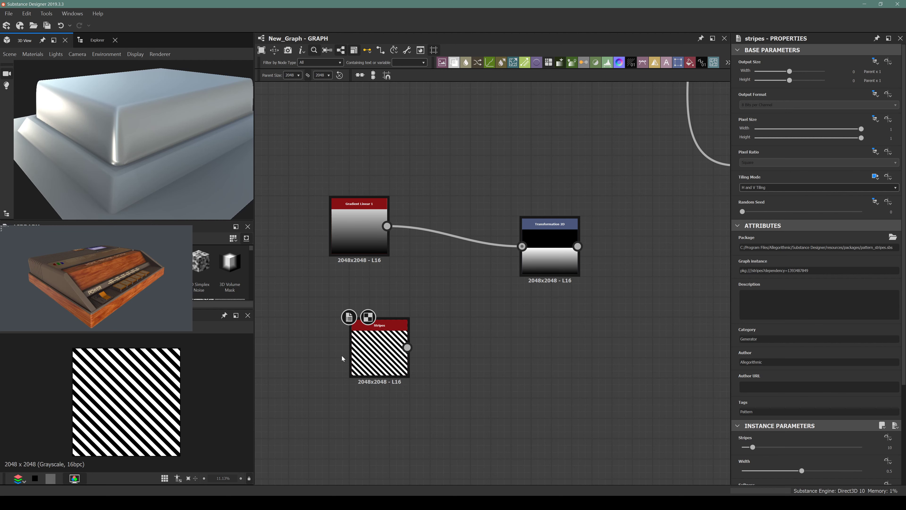
{"action": "left_click", "coordinate": [383, 367]}
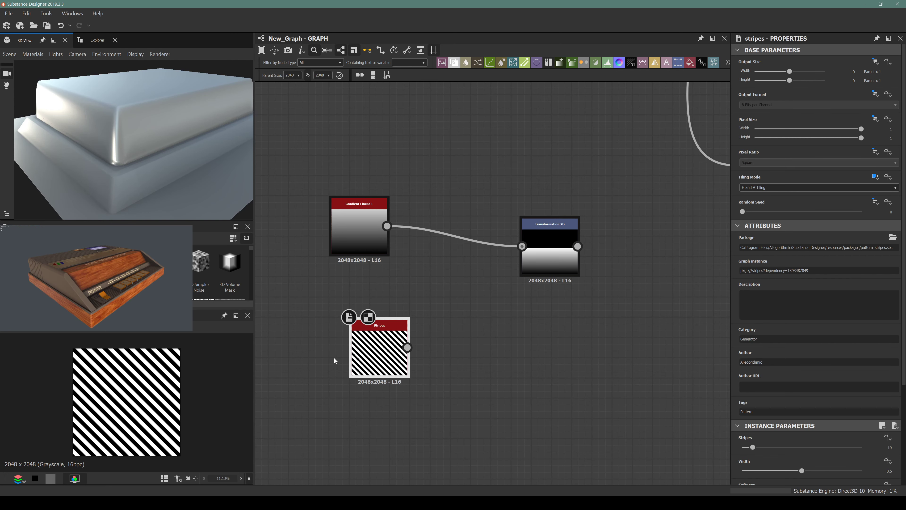
{"action": "key", "text": "Delete"}
Raise the lower edge of the gradient in the Transformation 2D node slightly, leaving a thin black strip beneath it
{"action": "scroll", "coordinate": [482, 338], "scroll_direction": "down", "scroll_amount": 3}
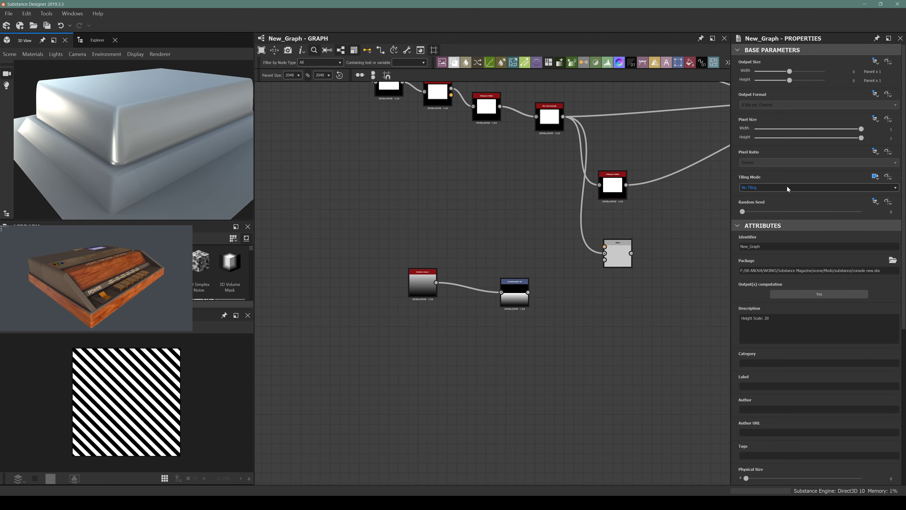
{"action": "middle_click_drag", "start_coordinate": [480, 323], "coordinate": [445, 335]}
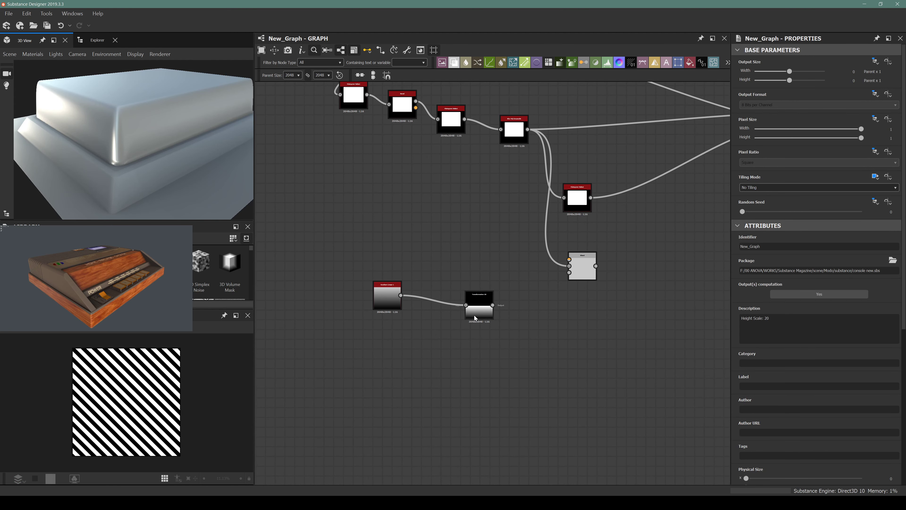
{"action": "scroll", "coordinate": [475, 315], "scroll_direction": "up", "scroll_amount": 3}
{"action": "left_click_drag", "start_coordinate": [477, 295], "coordinate": [432, 296]}
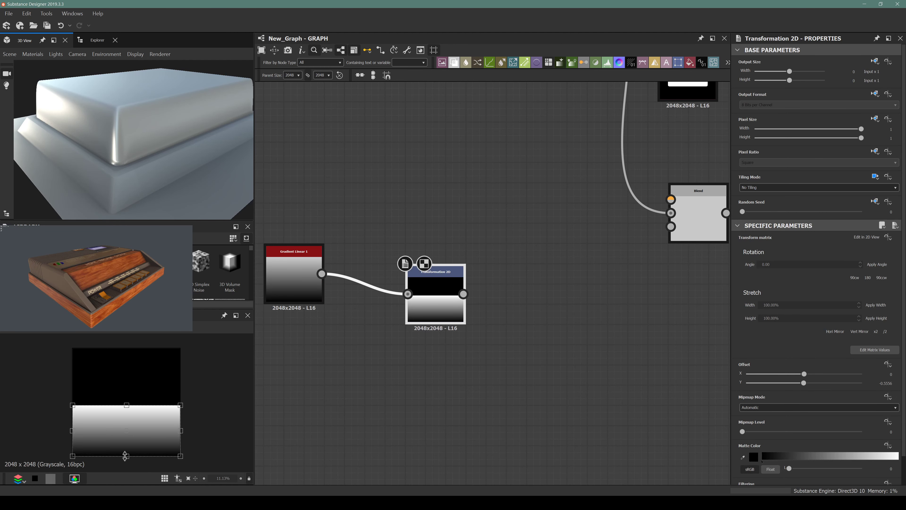
{"action": "left_click_drag", "start_coordinate": [125, 456], "coordinate": [126, 446]}
Connect the Transformation 2D output to the foreground input of the new Blend node
{"action": "scroll", "coordinate": [368, 330], "scroll_direction": "down", "scroll_amount": 3}
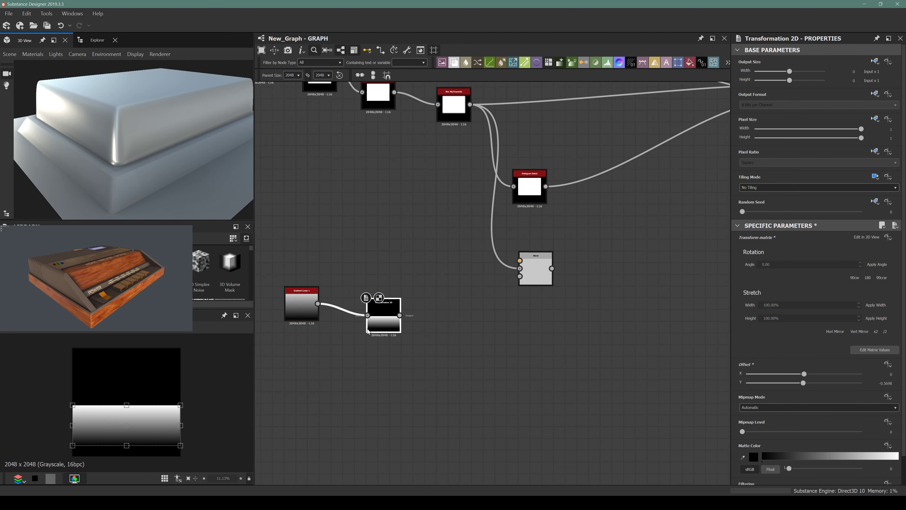
{"action": "middle_click_drag", "start_coordinate": [368, 330], "coordinate": [396, 304]}
{"action": "scroll", "coordinate": [431, 275], "scroll_direction": "up", "scroll_amount": 3}
{"action": "left_click_drag", "start_coordinate": [394, 307], "coordinate": [601, 212]}
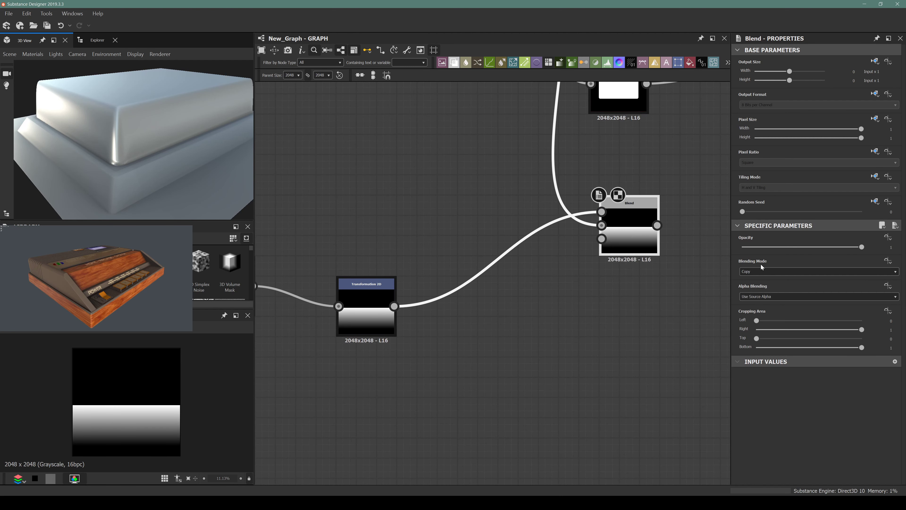
Tidy the gradient branch by moving the Transformation 2D node up and the Blend node closer to it
{"action": "scroll", "coordinate": [593, 267], "scroll_direction": "down", "scroll_amount": 3}
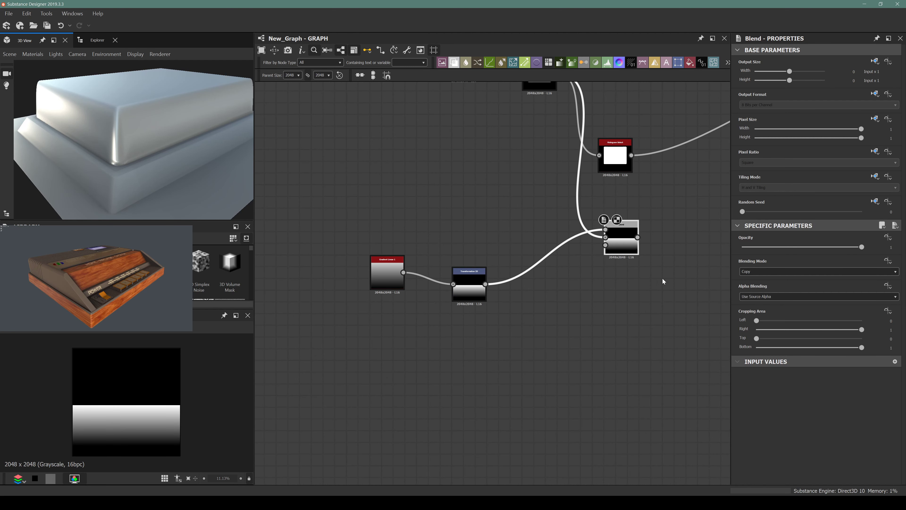
{"action": "left_click_drag", "start_coordinate": [469, 293], "coordinate": [464, 264]}
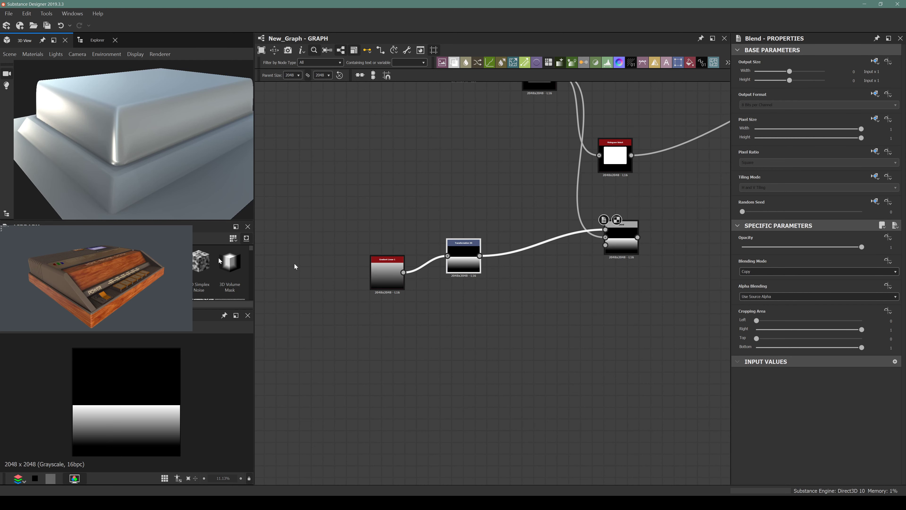
{"action": "middle_click_drag", "start_coordinate": [490, 274], "coordinate": [453, 295]}
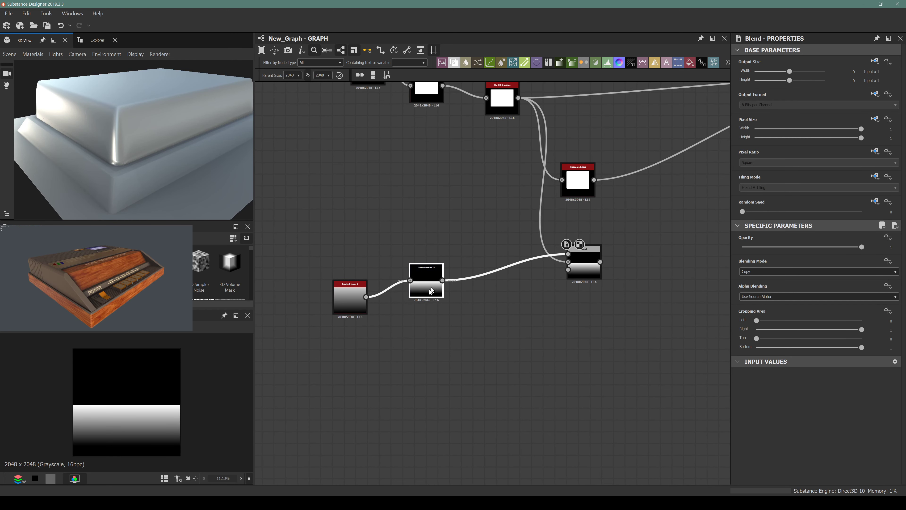
{"action": "left_click_drag", "start_coordinate": [583, 262], "coordinate": [547, 272]}
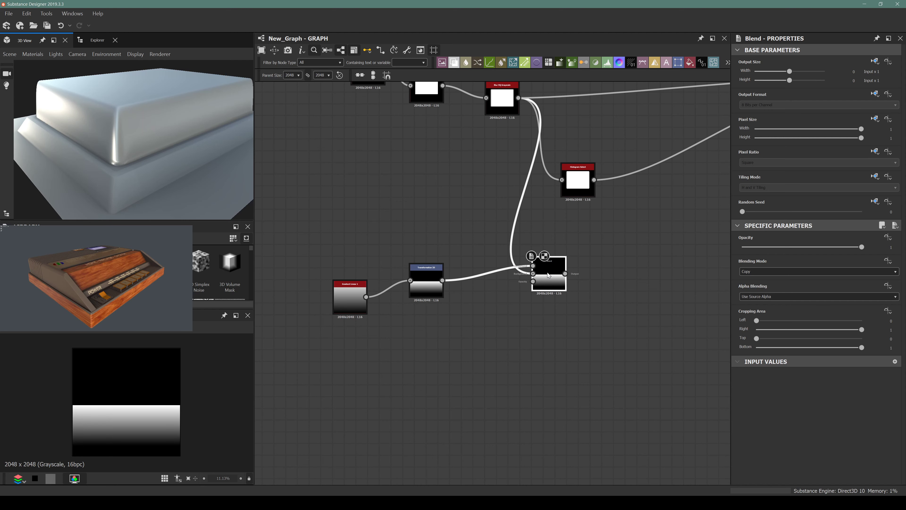
Add a Levels node below the branch and feed it from the Transformation 2D output
{"action": "scroll", "coordinate": [478, 278], "scroll_direction": "up", "scroll_amount": 4}
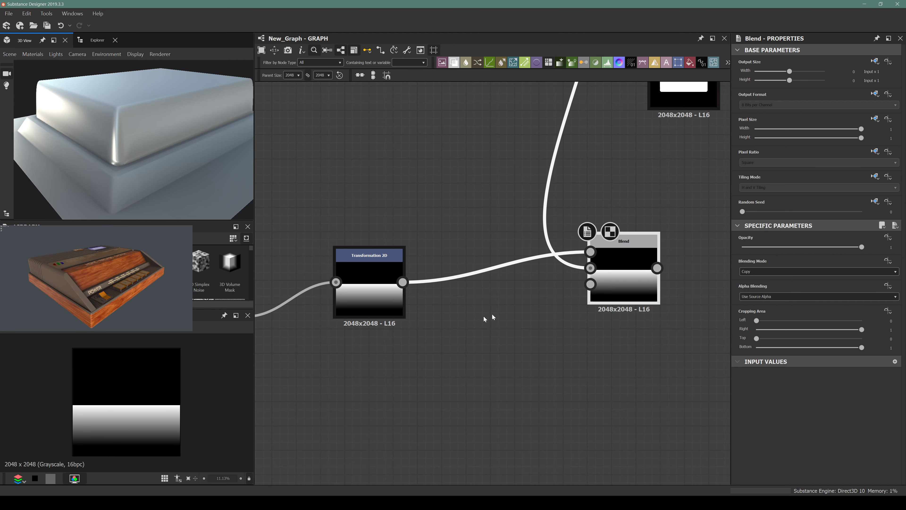
{"action": "middle_click_drag", "start_coordinate": [446, 322], "coordinate": [456, 282]}
{"action": "key", "text": "space"}
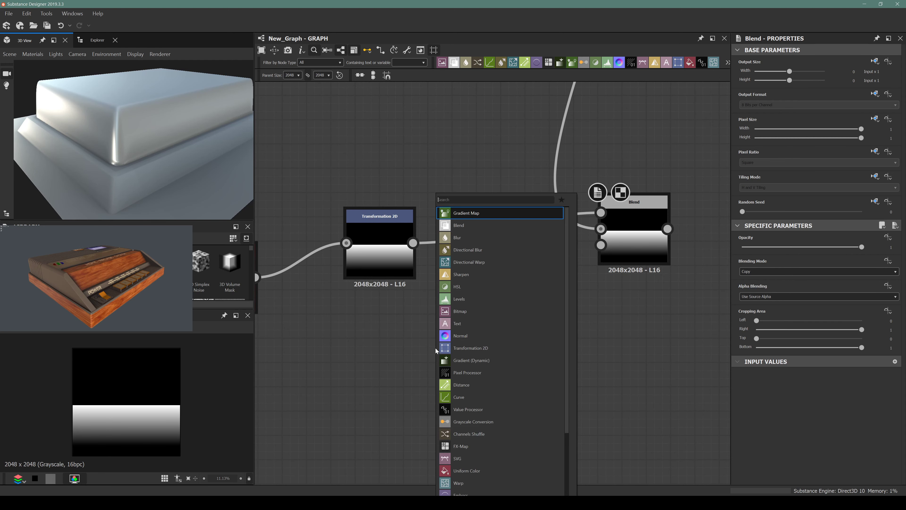
{"action": "type", "text": "kev"}
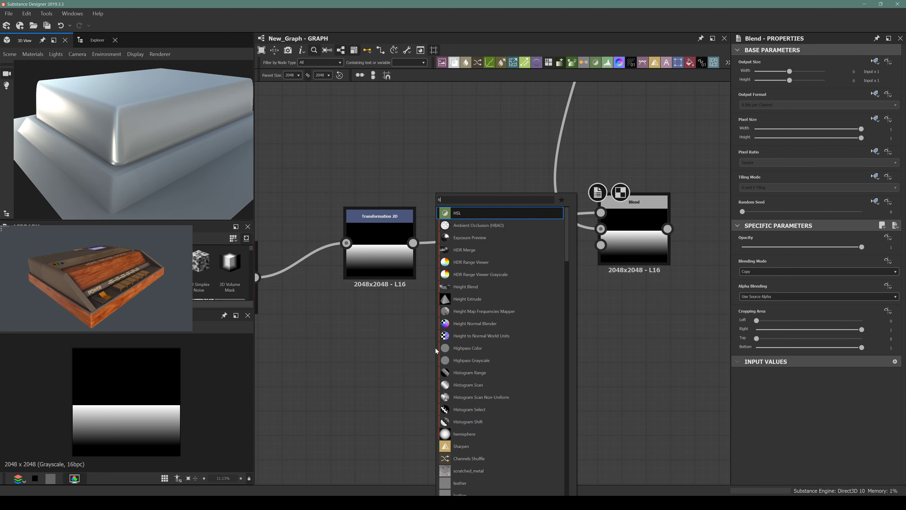
{"action": "key", "text": "BackSpace"}
{"action": "key", "text": "BackSpace"}
{"action": "key", "text": "BackSpace"}
{"action": "type", "text": "l"}
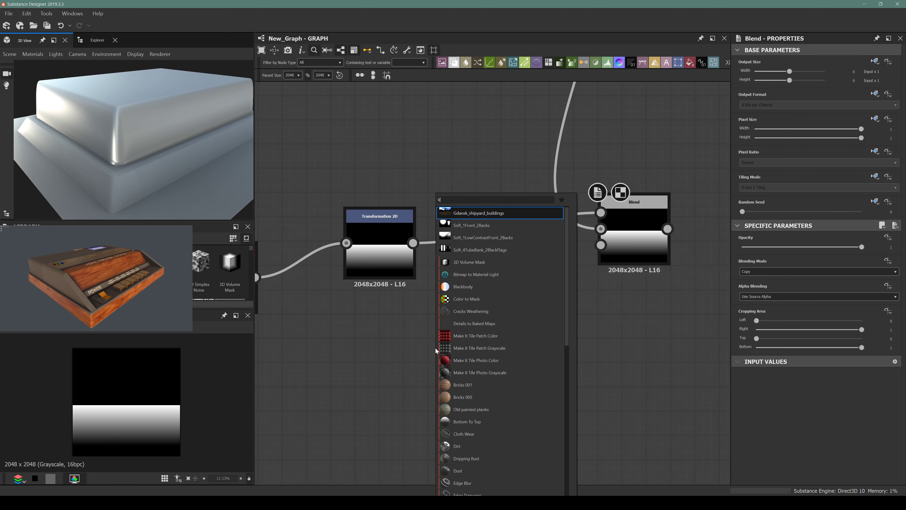
{"action": "type", "text": "evels"}
{"action": "key", "text": "Return"}
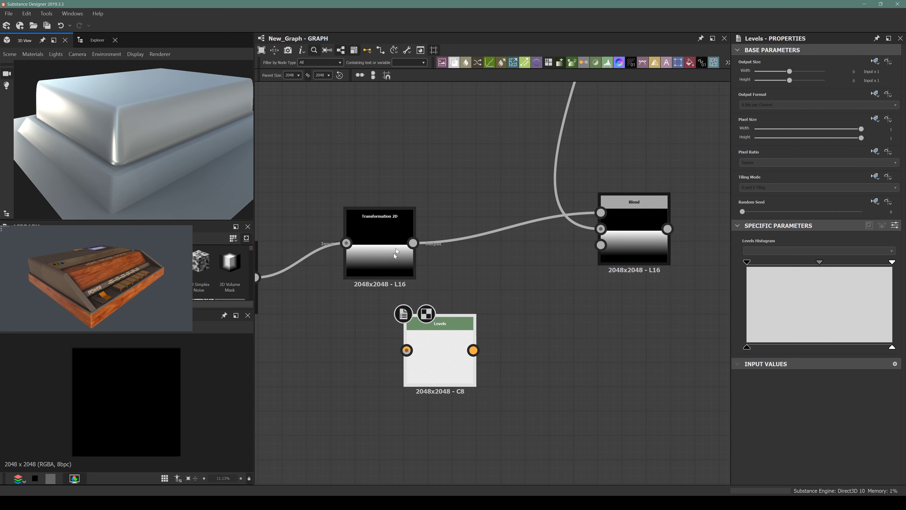
{"action": "left_click_drag", "start_coordinate": [413, 244], "coordinate": [465, 353]}
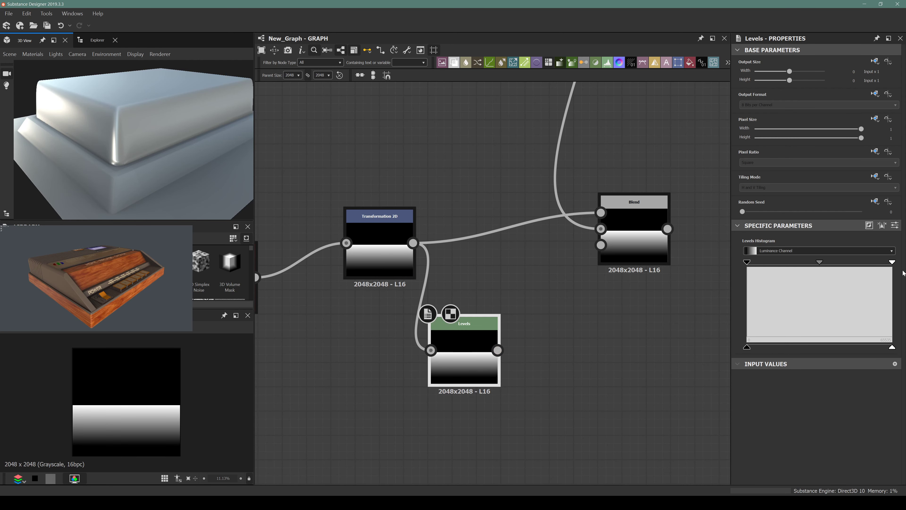
Lower the Levels node's input white point almost to black for a solid white mask, and connect it to the Blend's Opacity input
{"action": "left_click_drag", "start_coordinate": [892, 262], "coordinate": [749, 282]}
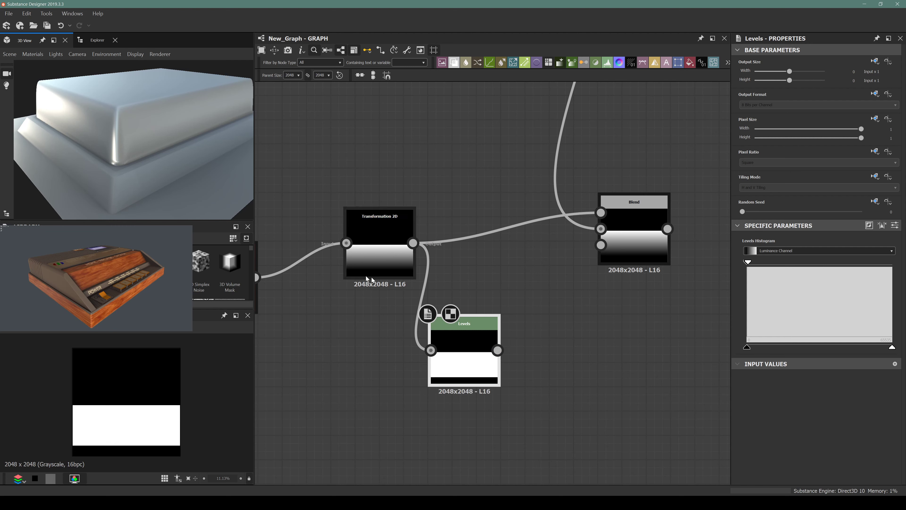
{"action": "left_click_drag", "start_coordinate": [498, 349], "coordinate": [600, 245]}
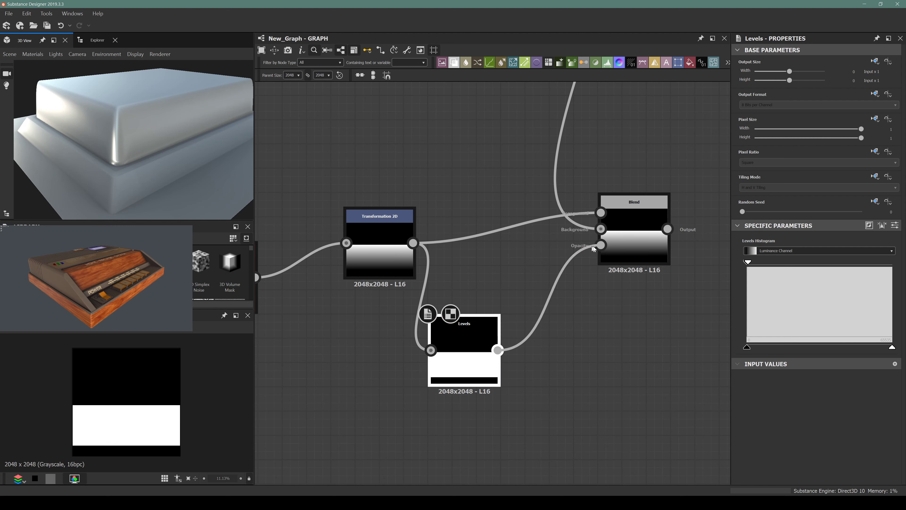
{"action": "left_click", "coordinate": [633, 245]}
{"action": "scroll", "coordinate": [489, 299], "scroll_direction": "down", "scroll_amount": 3}
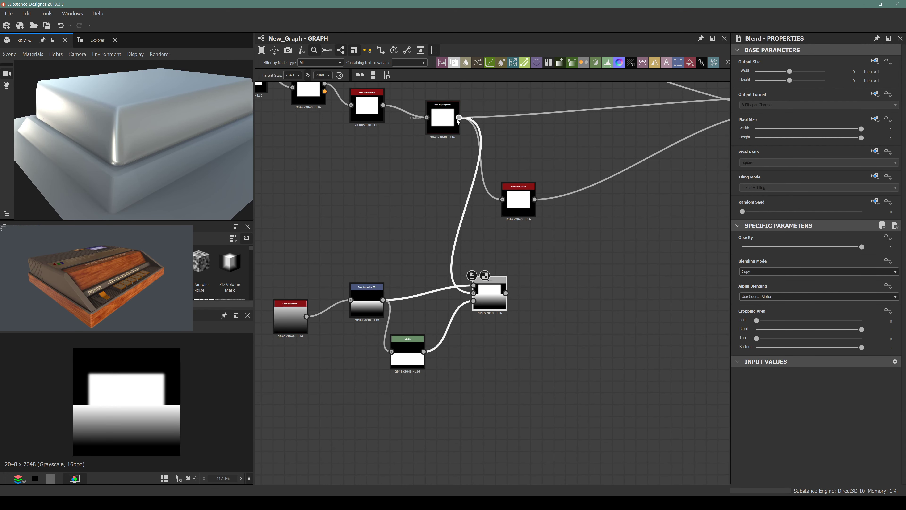
{"action": "scroll", "coordinate": [466, 128], "scroll_direction": "down", "scroll_amount": 4}
{"action": "scroll", "coordinate": [544, 120], "scroll_direction": "up", "scroll_amount": 3}
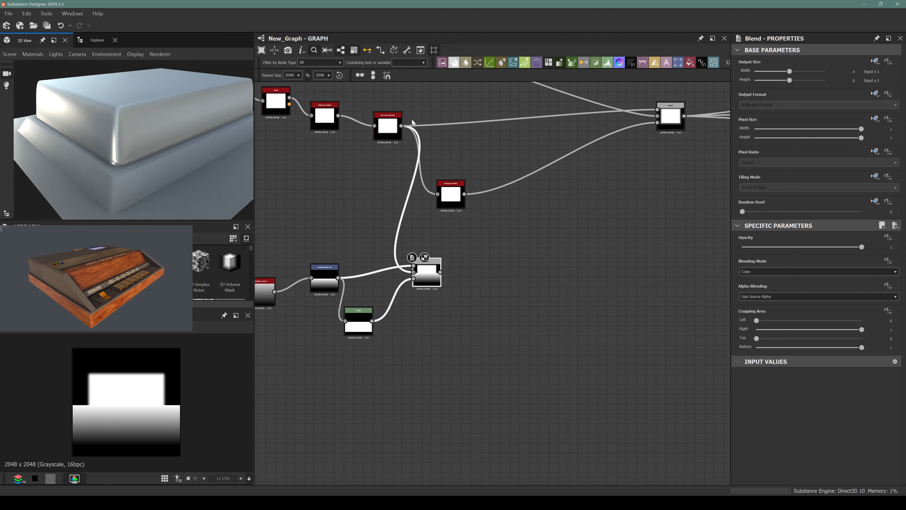
Connect the gradient Blend's output to the foreground input of the final Blend, and inspect the sloped body in the 3D view
{"action": "left_click_drag", "start_coordinate": [440, 269], "coordinate": [674, 107]}
{"action": "left_click_drag", "start_coordinate": [118, 151], "coordinate": [97, 94]}
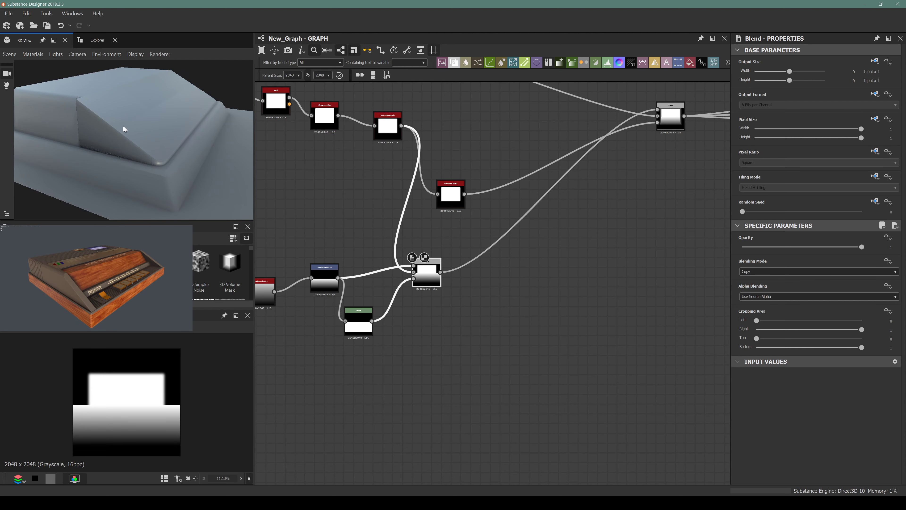
{"action": "left_click_drag", "start_coordinate": [124, 129], "coordinate": [136, 134]}
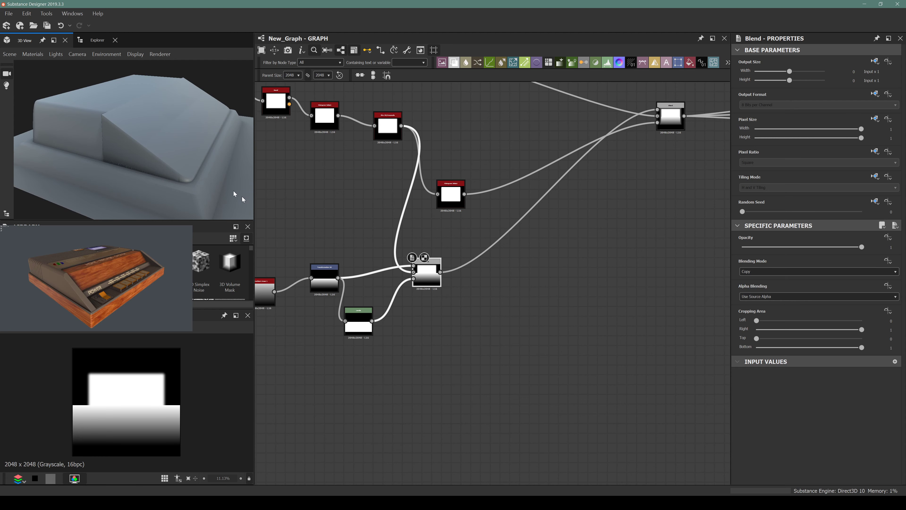
{"action": "left_click_drag", "start_coordinate": [120, 149], "coordinate": [91, 166]}
Try the Subtract blending mode on the gradient Blend node
{"action": "middle_click_drag", "start_coordinate": [541, 300], "coordinate": [623, 284]}
{"action": "scroll", "coordinate": [406, 314], "scroll_direction": "up", "scroll_amount": 4}
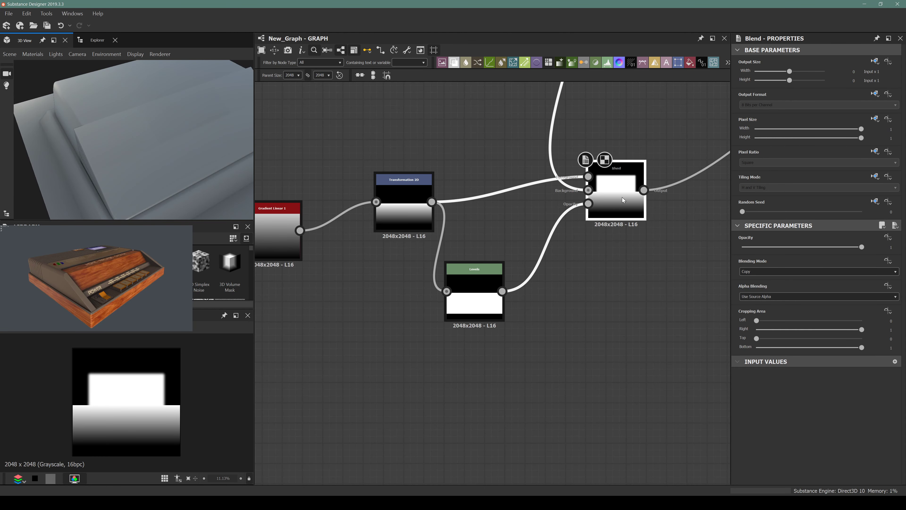
{"action": "left_click", "coordinate": [761, 275]}
{"action": "left_click", "coordinate": [751, 288]}
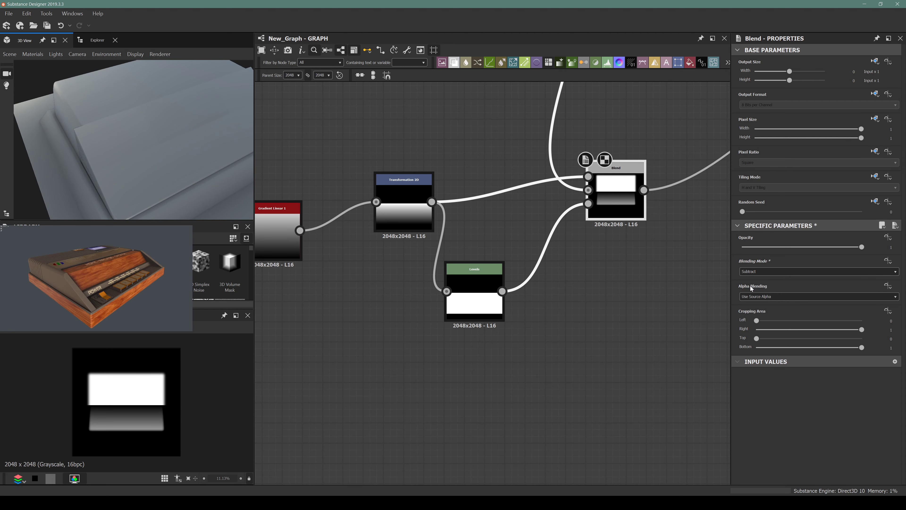
Try rotating the Gradient Linear 1 node to 180°, and inspect the slope from several angles in the 3D view
{"action": "left_click", "coordinate": [298, 231]}
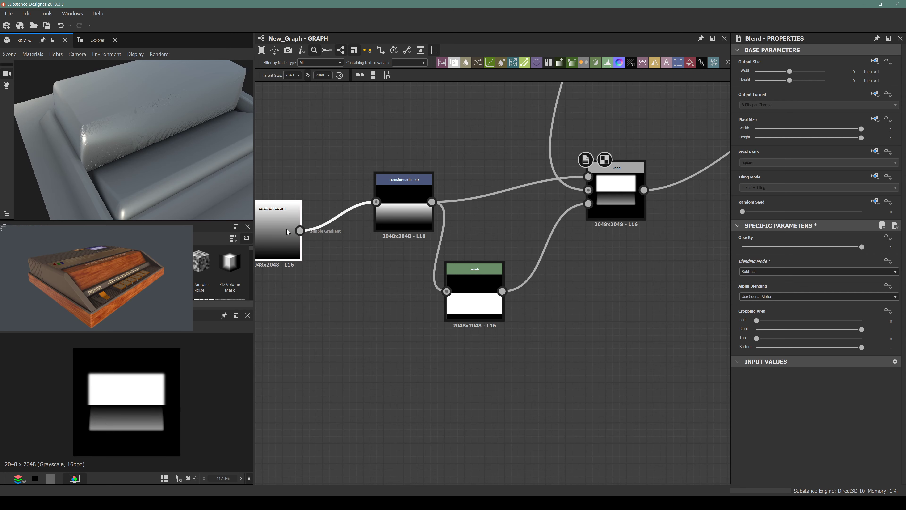
{"action": "scroll", "coordinate": [763, 413], "scroll_direction": "down", "scroll_amount": 1}
{"action": "left_click", "coordinate": [787, 462]}
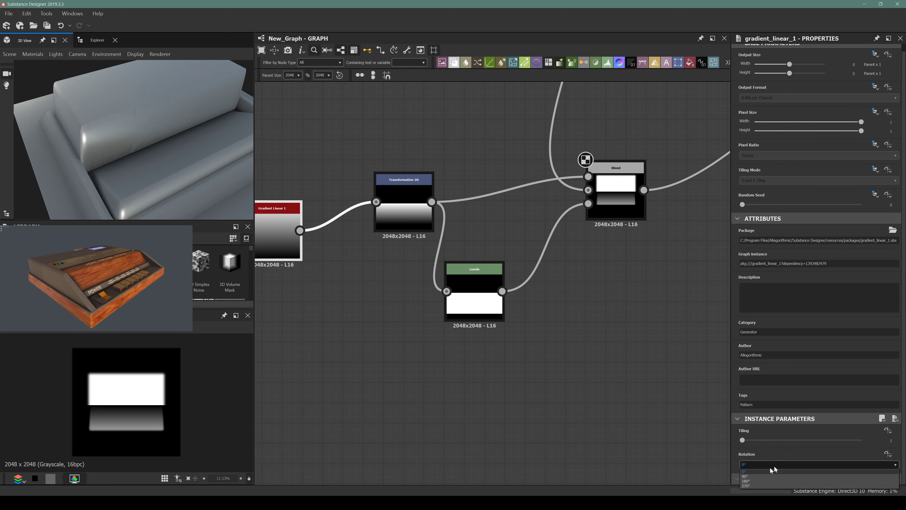
{"action": "left_click", "coordinate": [751, 481]}
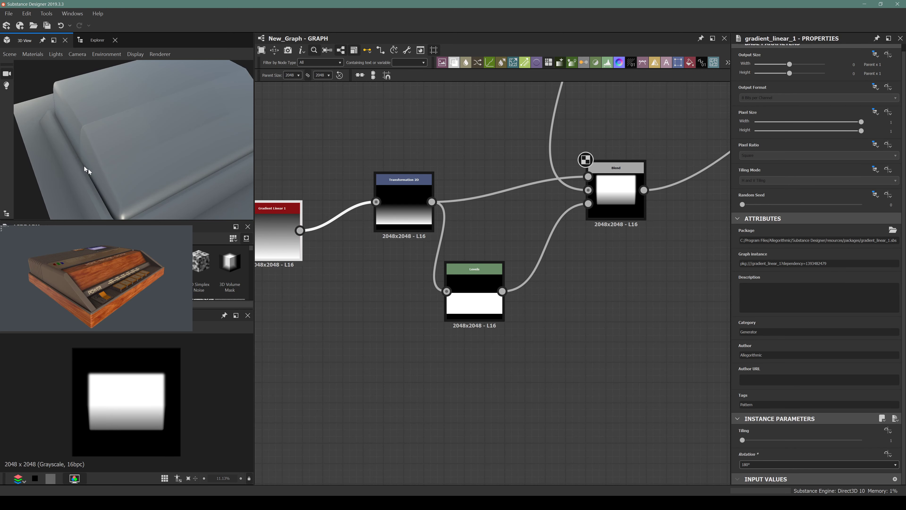
{"action": "left_click_drag", "start_coordinate": [99, 145], "coordinate": [127, 131]}
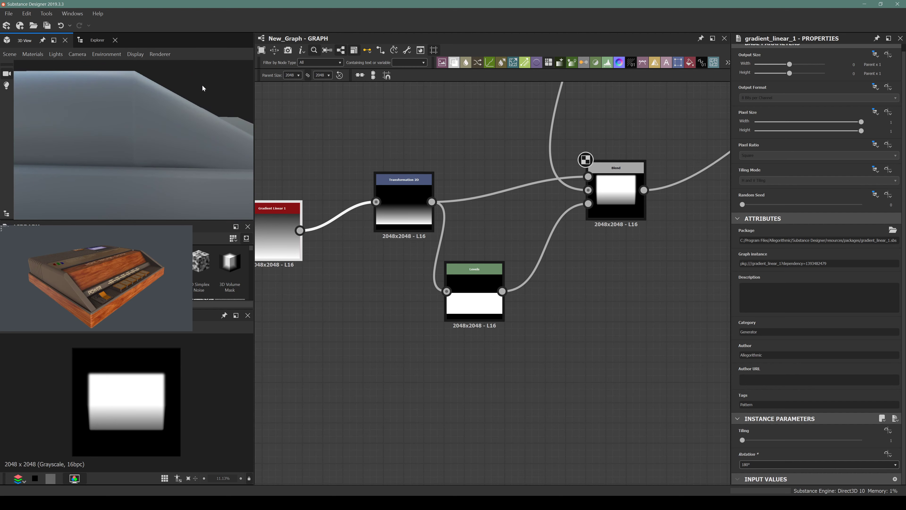
{"action": "left_click_drag", "start_coordinate": [146, 122], "coordinate": [63, 142]}
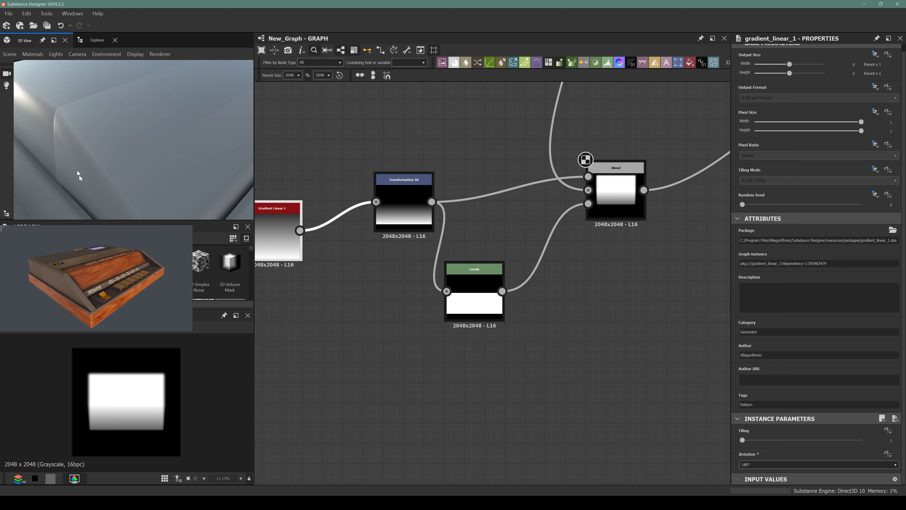
Move the gradient Blend slightly away from its inputs and set its blending mode back to Copy
{"action": "scroll", "coordinate": [474, 289], "scroll_direction": "down", "scroll_amount": 5}
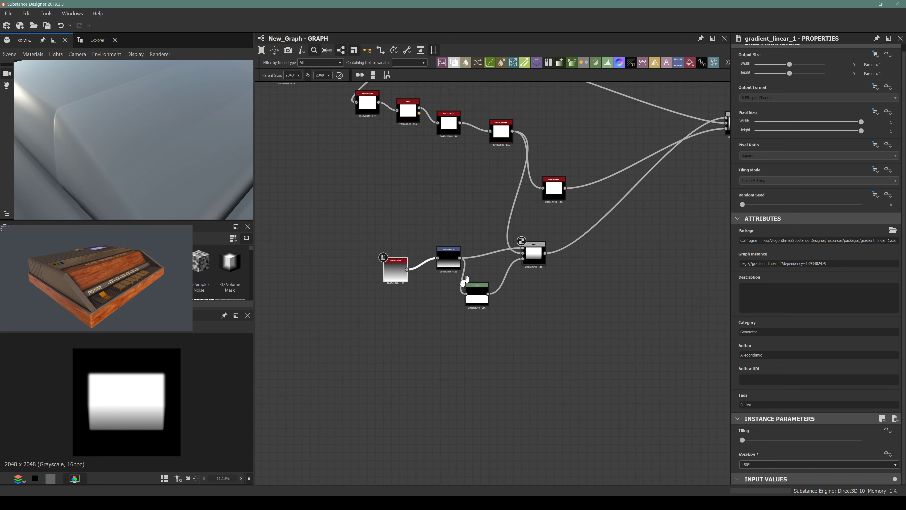
{"action": "middle_click_drag", "start_coordinate": [573, 242], "coordinate": [542, 265]}
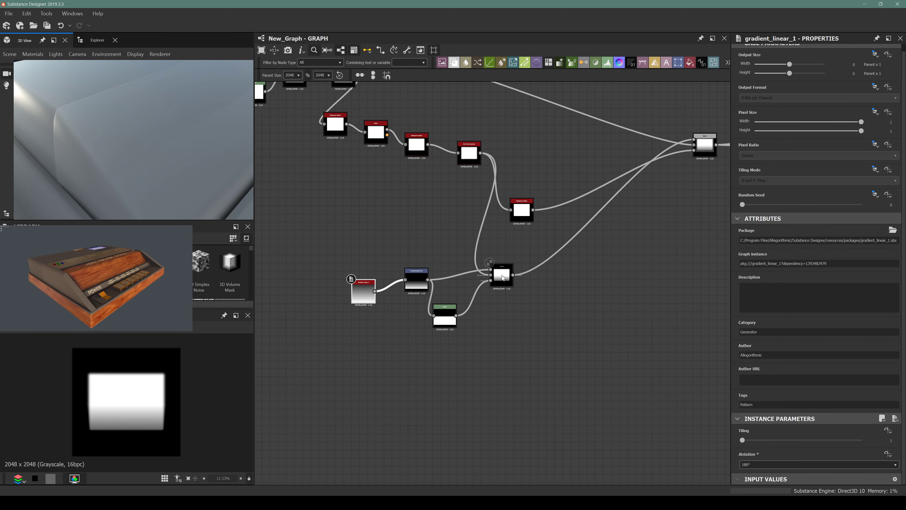
{"action": "left_click_drag", "start_coordinate": [503, 278], "coordinate": [527, 286]}
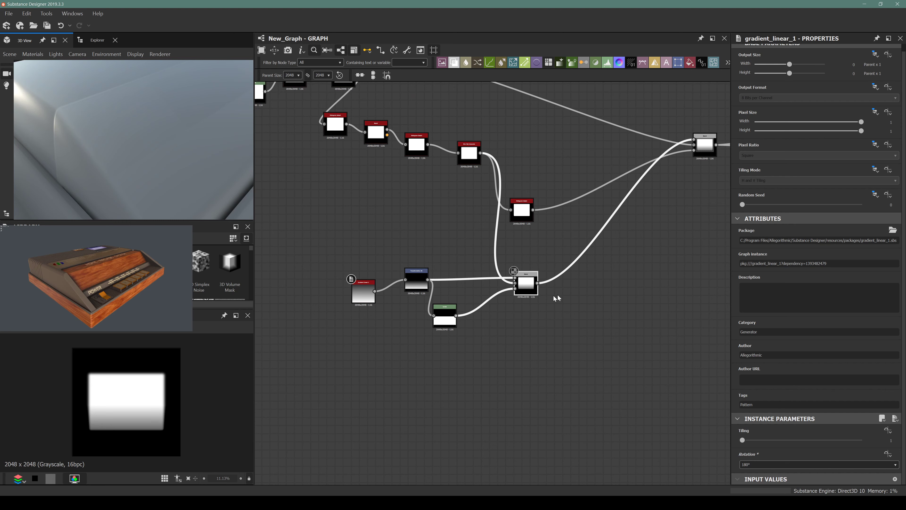
{"action": "left_click", "coordinate": [768, 271]}
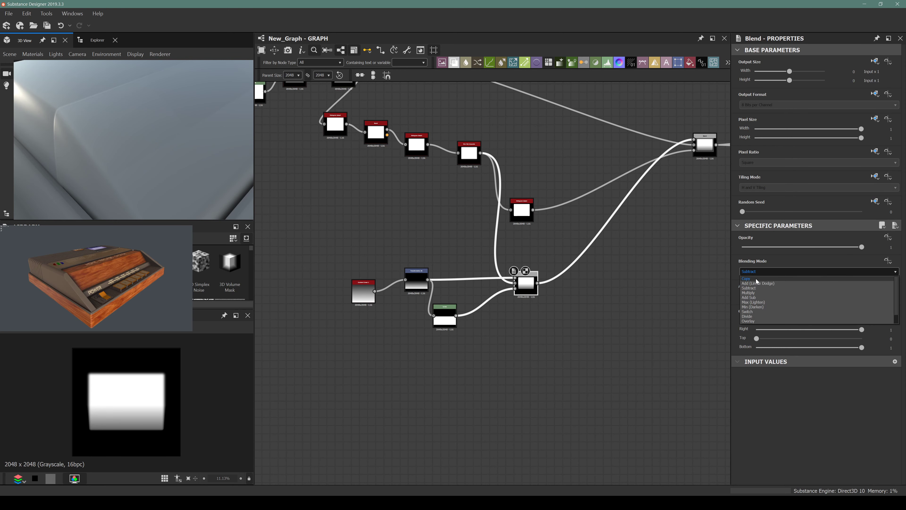
{"action": "left_click", "coordinate": [756, 278]}
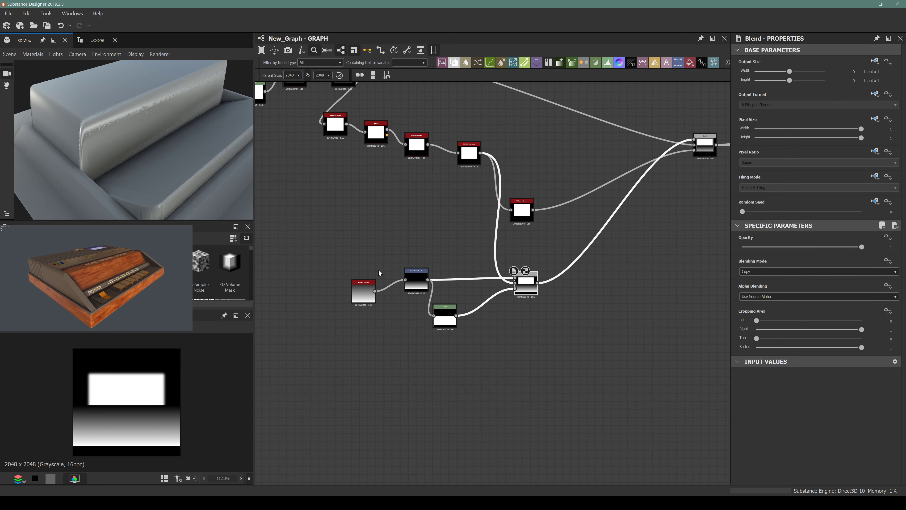
Set the Gradient Linear 1 node's rotation back to 0°
{"action": "left_click", "coordinate": [356, 288]}
{"action": "scroll", "coordinate": [772, 467], "scroll_direction": "down", "scroll_amount": 1}
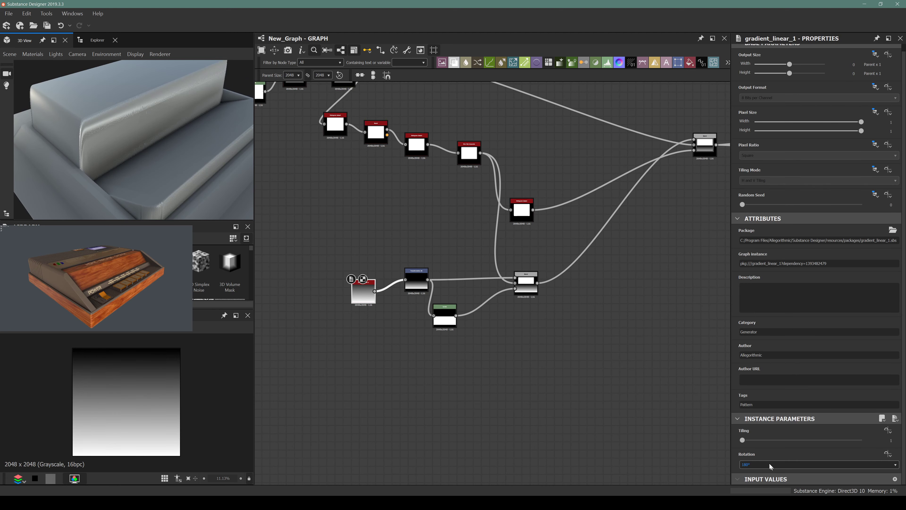
{"action": "left_click", "coordinate": [770, 465]}
{"action": "left_click", "coordinate": [746, 473]}
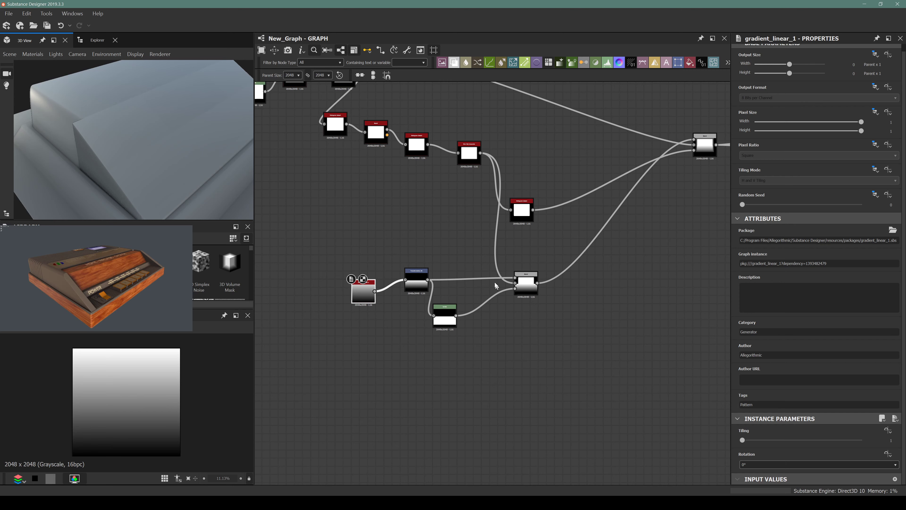
Examine the Levels mask, the Histogram Select mask and the final Blend's output, nudging the gradient Blend node upward
{"action": "left_click", "coordinate": [446, 318]}
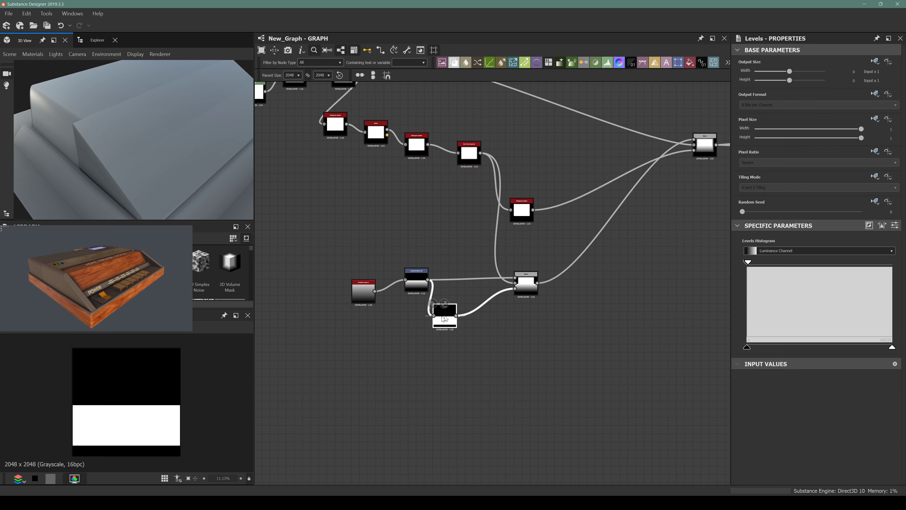
{"action": "left_click", "coordinate": [522, 218]}
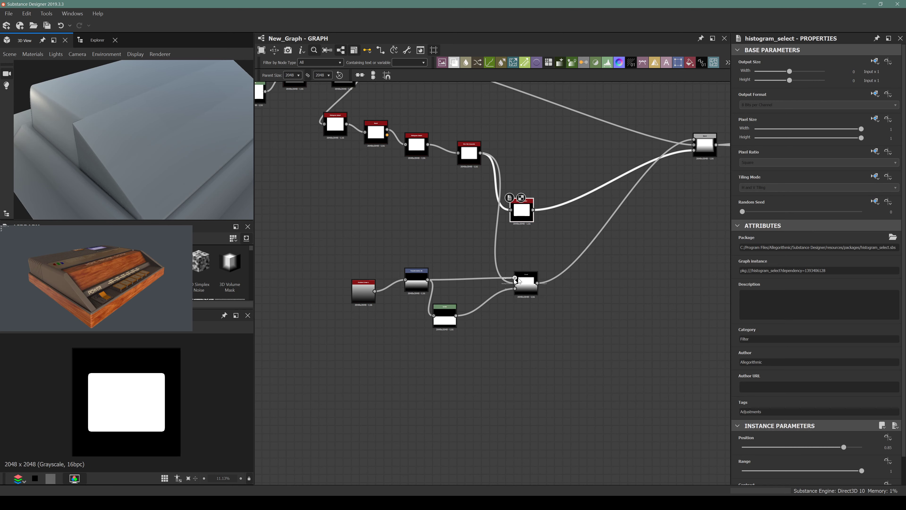
{"action": "mouse_move", "coordinate": [526, 282]}
{"action": "left_mouse_down"}
{"action": "mouse_move", "coordinate": [556, 263]}
{"action": "mouse_move", "coordinate": [534, 266]}
{"action": "left_mouse_up"}
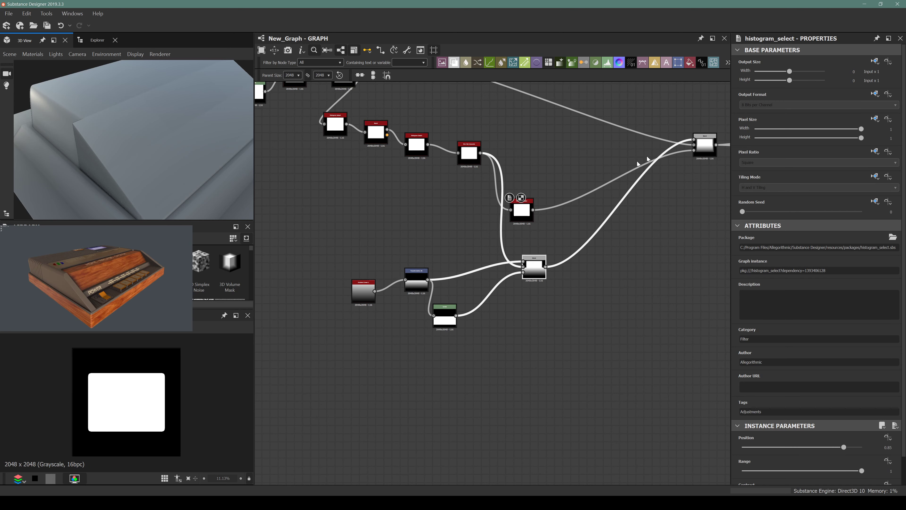
{"action": "left_click", "coordinate": [702, 144]}
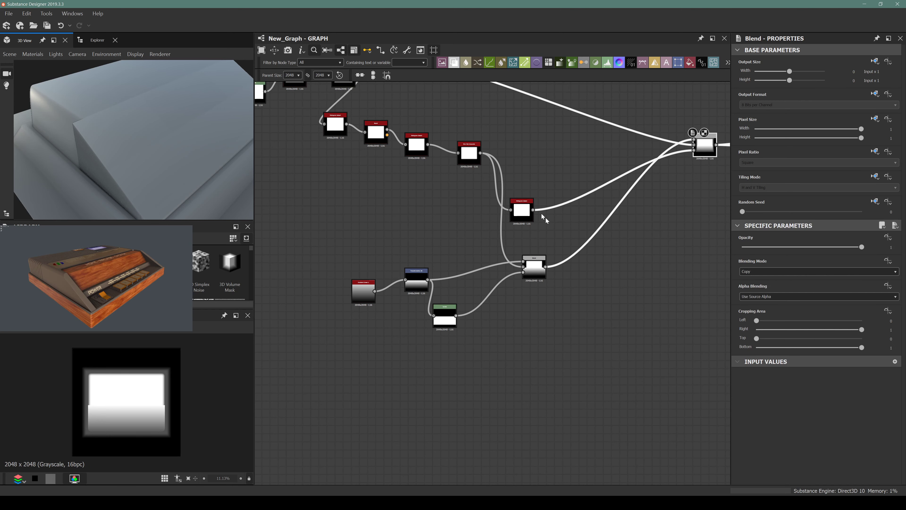
{"action": "left_click", "coordinate": [514, 213]}
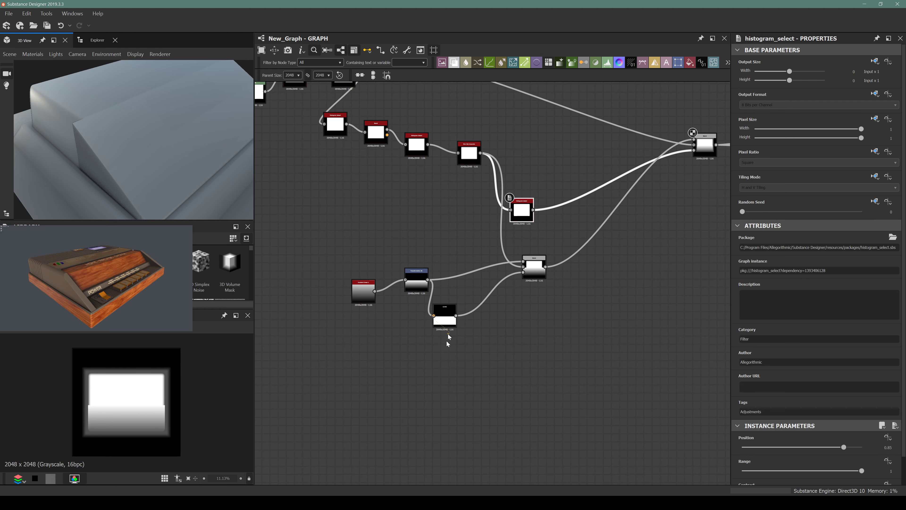
Insert a Multiply Blend node after the Levels node, with the Histogram Select output as its foreground, to limit the mask to the body
{"action": "left_click", "coordinate": [442, 323]}
{"action": "key", "text": "space"}
{"action": "type", "text": "blend"}
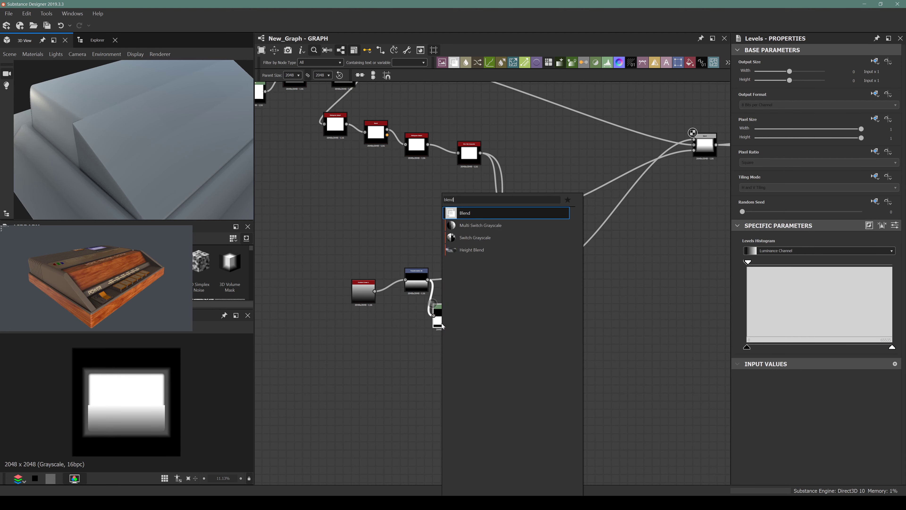
{"action": "key", "text": "Return"}
{"action": "left_click_drag", "start_coordinate": [533, 210], "coordinate": [474, 310]}
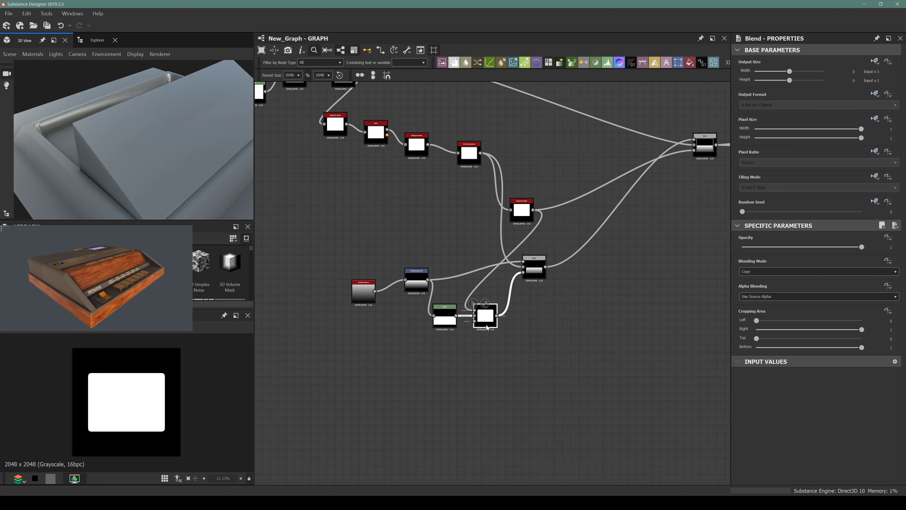
{"action": "left_click", "coordinate": [789, 272]}
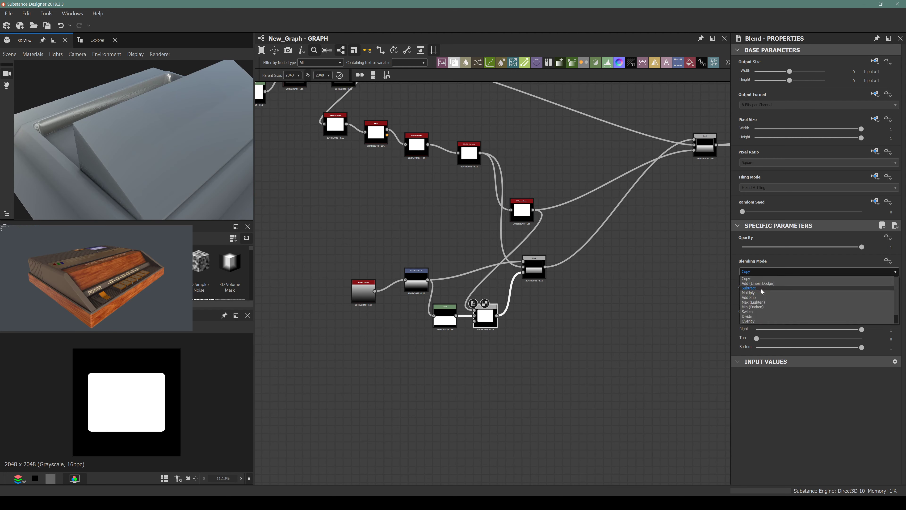
{"action": "left_click", "coordinate": [755, 292]}
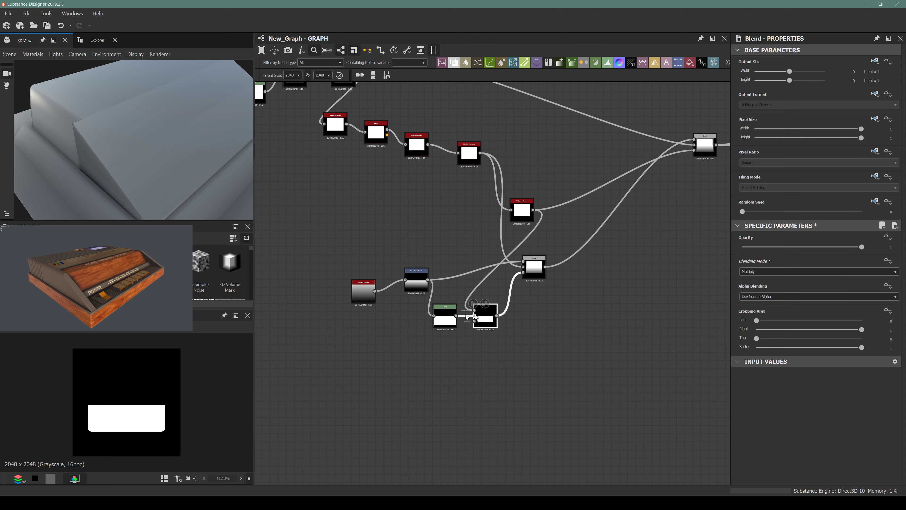
Compare the Levels mask with the multiplied mask, and spread the two Blend nodes farther along the graph
{"action": "scroll", "coordinate": [484, 329], "scroll_direction": "up", "scroll_amount": 3}
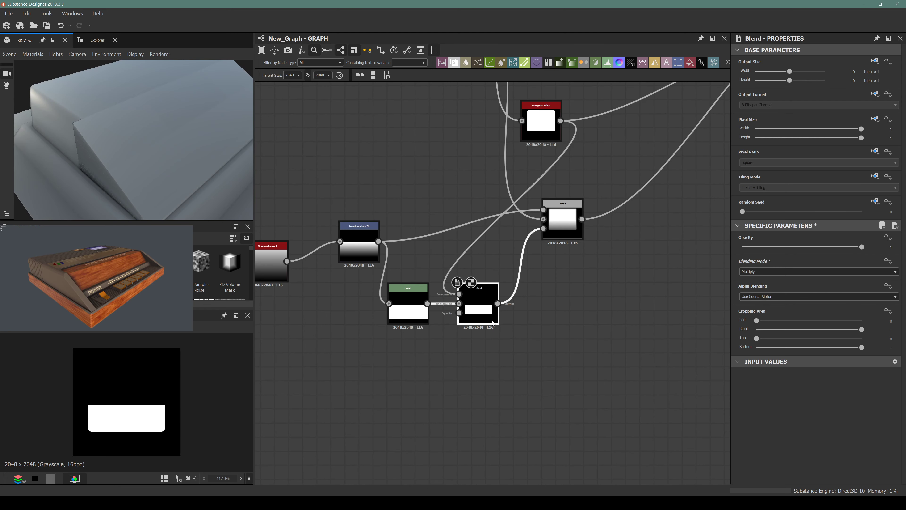
{"action": "double_click", "coordinate": [418, 311]}
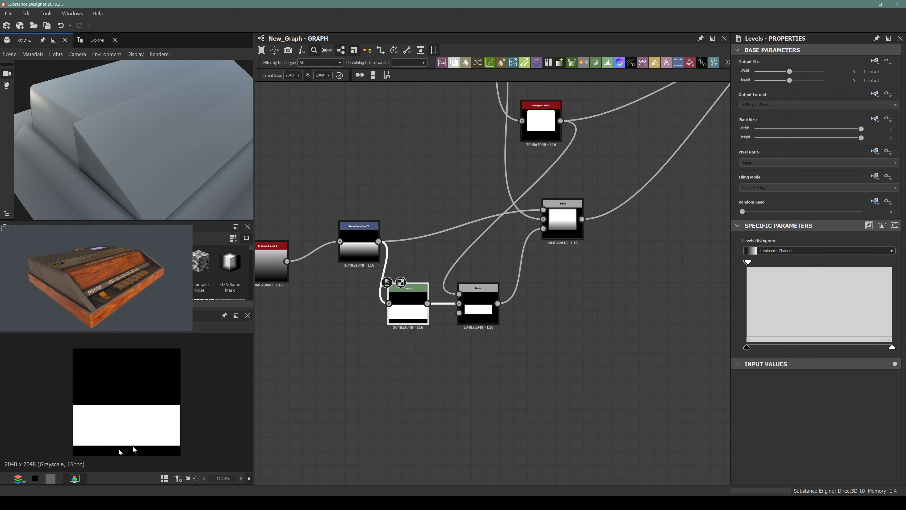
{"action": "double_click", "coordinate": [467, 298]}
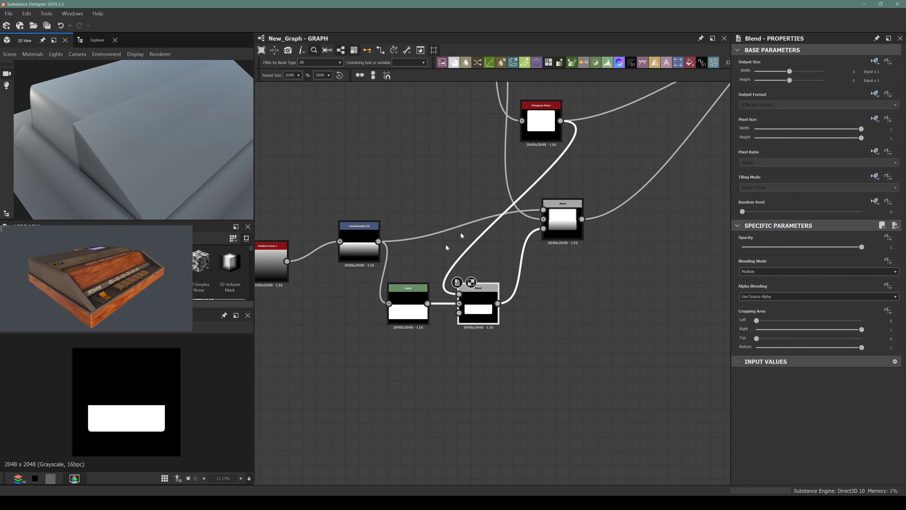
{"action": "left_click_drag", "start_coordinate": [563, 211], "coordinate": [711, 184]}
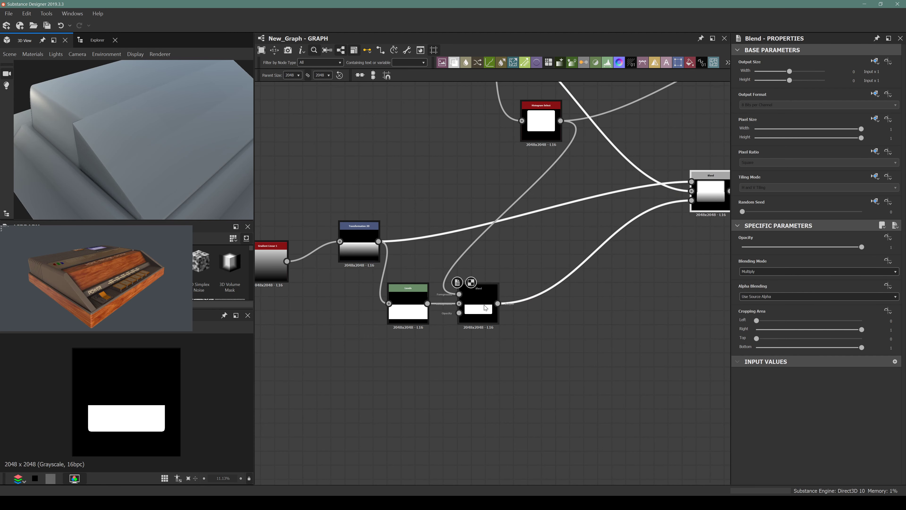
{"action": "left_click_drag", "start_coordinate": [486, 311], "coordinate": [528, 297]}
Examine the gradient Blend's background, foreground and opacity mask sources as well as its combined output
{"action": "scroll", "coordinate": [527, 298], "scroll_direction": "up", "scroll_amount": 3}
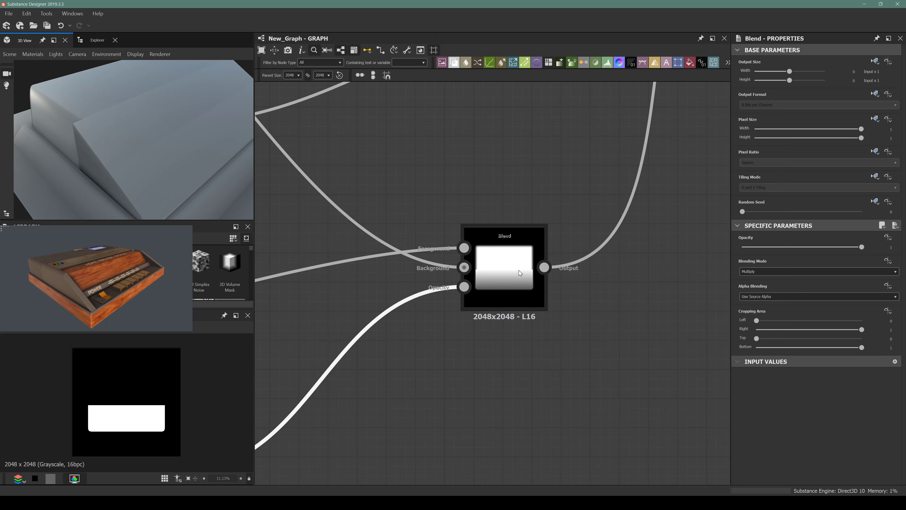
{"action": "double_click", "coordinate": [467, 268]}
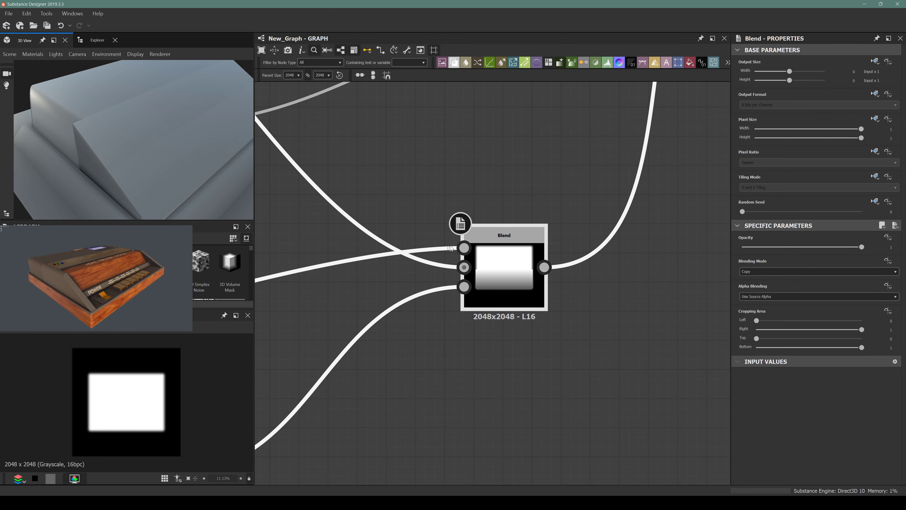
{"action": "double_click", "coordinate": [463, 247]}
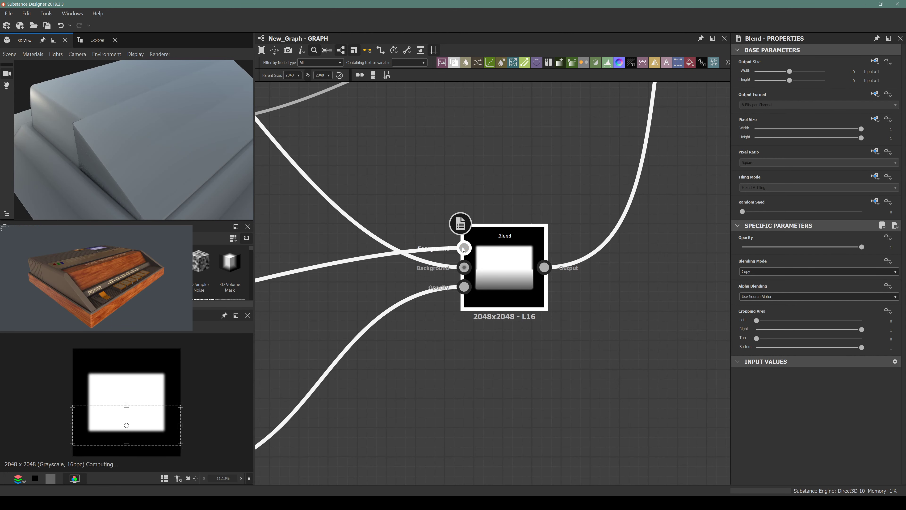
{"action": "double_click", "coordinate": [522, 282]}
{"action": "scroll", "coordinate": [435, 296], "scroll_direction": "down", "scroll_amount": 5}
{"action": "scroll", "coordinate": [356, 358], "scroll_direction": "up", "scroll_amount": 4}
{"action": "double_click", "coordinate": [355, 357]}
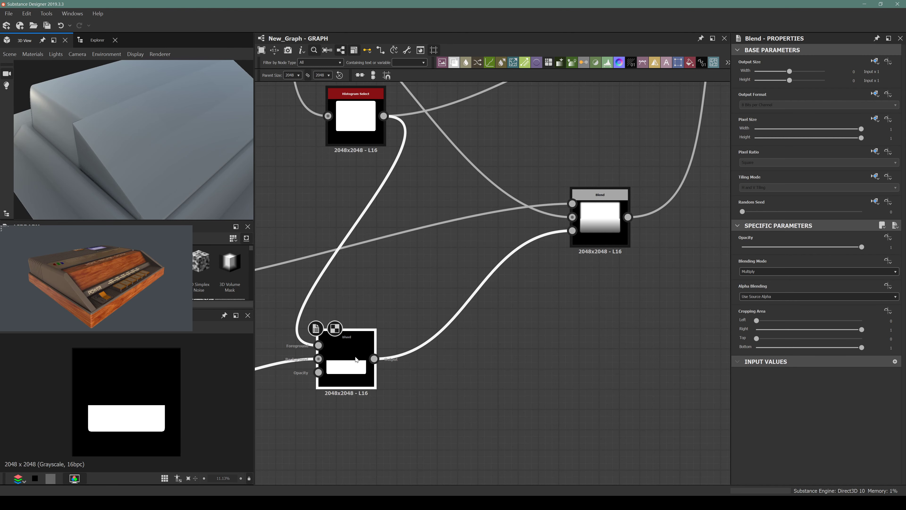
{"action": "middle_click_drag", "start_coordinate": [532, 285], "coordinate": [384, 324]}
{"action": "double_click", "coordinate": [460, 255]}
Inspect the body's sloped front in the 3D view and review the node connections feeding the final Blend
{"action": "left_click_drag", "start_coordinate": [168, 125], "coordinate": [182, 100]}
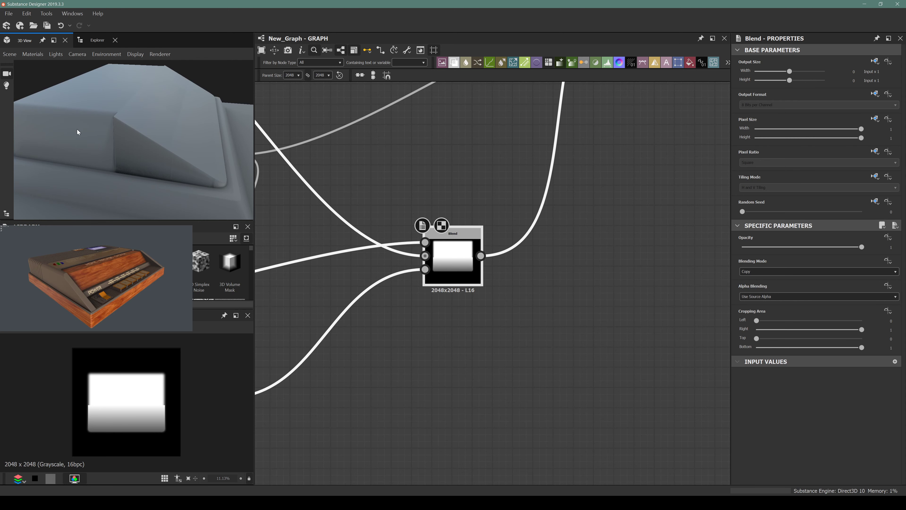
{"action": "scroll", "coordinate": [453, 214], "scroll_direction": "down", "scroll_amount": 5}
{"action": "middle_click_drag", "start_coordinate": [369, 209], "coordinate": [432, 309]}
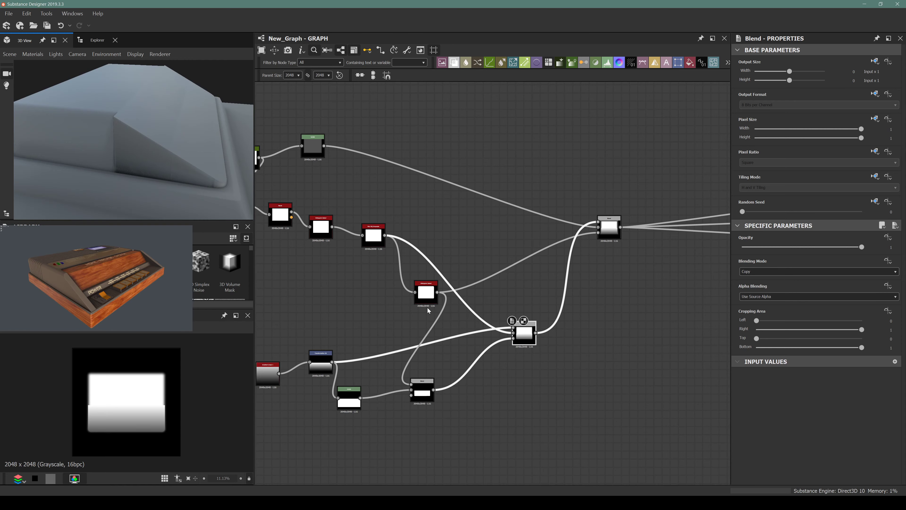
Preview the output of the Histogram Select node that sits just before the Blur HQ Grayscale node
{"action": "middle_click_drag", "start_coordinate": [513, 264], "coordinate": [629, 226]}
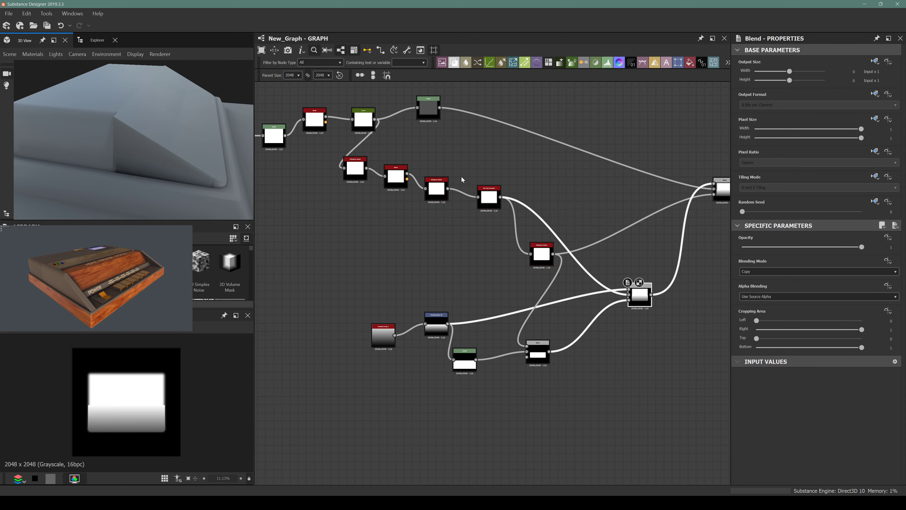
{"action": "scroll", "coordinate": [479, 196], "scroll_direction": "up", "scroll_amount": 4}
{"action": "scroll", "coordinate": [479, 196], "scroll_direction": "down", "scroll_amount": 3}
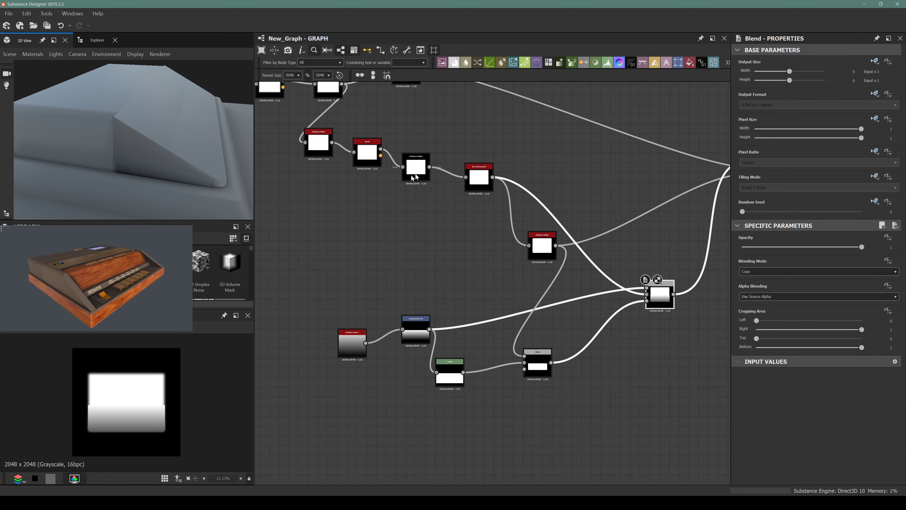
{"action": "scroll", "coordinate": [436, 156], "scroll_direction": "up", "scroll_amount": 3}
{"action": "left_click", "coordinate": [416, 165]}
{"action": "scroll", "coordinate": [428, 160], "scroll_direction": "down", "scroll_amount": 4}
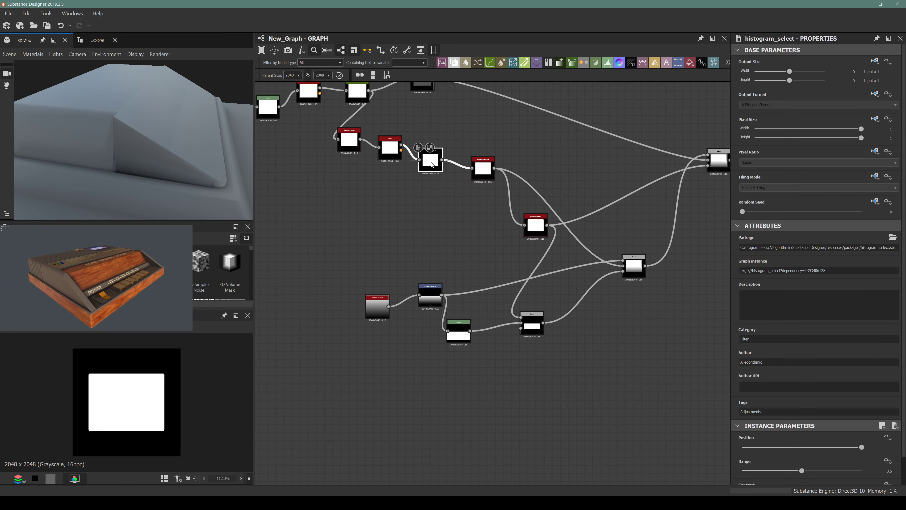
Shift the gradient branch away from the main chain and connect the Blur HQ Grayscale output directly to the final Blend's foreground
{"action": "left_click_drag", "start_coordinate": [314, 273], "coordinate": [648, 341]}
{"action": "left_click_drag", "start_coordinate": [627, 269], "coordinate": [616, 285]}
{"action": "scroll", "coordinate": [539, 247], "scroll_direction": "up", "scroll_amount": 4}
{"action": "scroll", "coordinate": [431, 220], "scroll_direction": "down", "scroll_amount": 3}
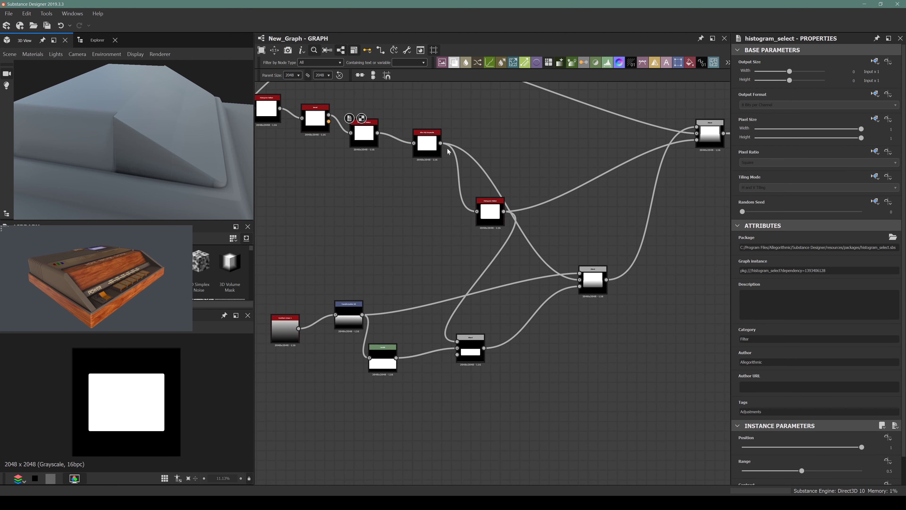
{"action": "left_click_drag", "start_coordinate": [440, 143], "coordinate": [697, 127]}
{"action": "scroll", "coordinate": [552, 270], "scroll_direction": "down", "scroll_amount": 2}
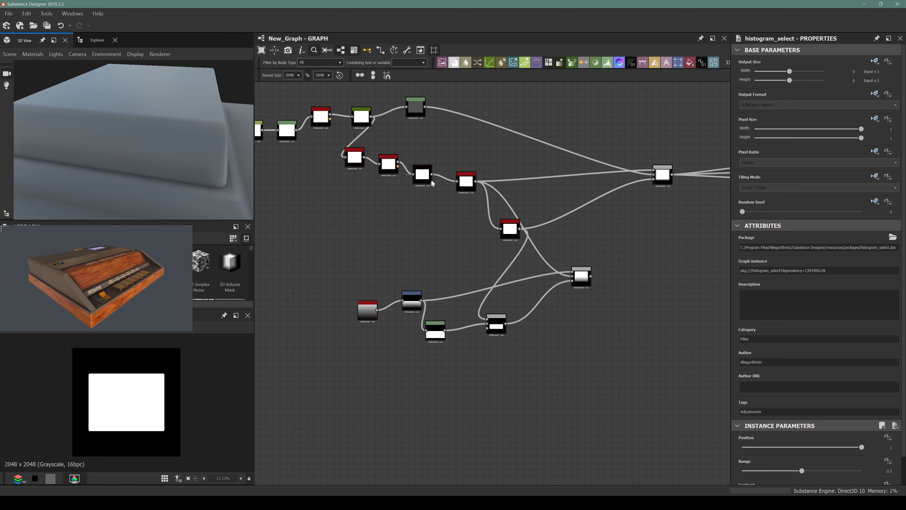
Feed the gradient Blend's background from the Histogram Select before the blur, move the Blend closer, and preview its output
{"action": "scroll", "coordinate": [431, 183], "scroll_direction": "up", "scroll_amount": 2}
{"action": "scroll", "coordinate": [441, 208], "scroll_direction": "down", "scroll_amount": 3}
{"action": "left_click_drag", "start_coordinate": [438, 195], "coordinate": [395, 241]}
{"action": "scroll", "coordinate": [523, 270], "scroll_direction": "up", "scroll_amount": 3}
{"action": "left_click", "coordinate": [340, 119]}
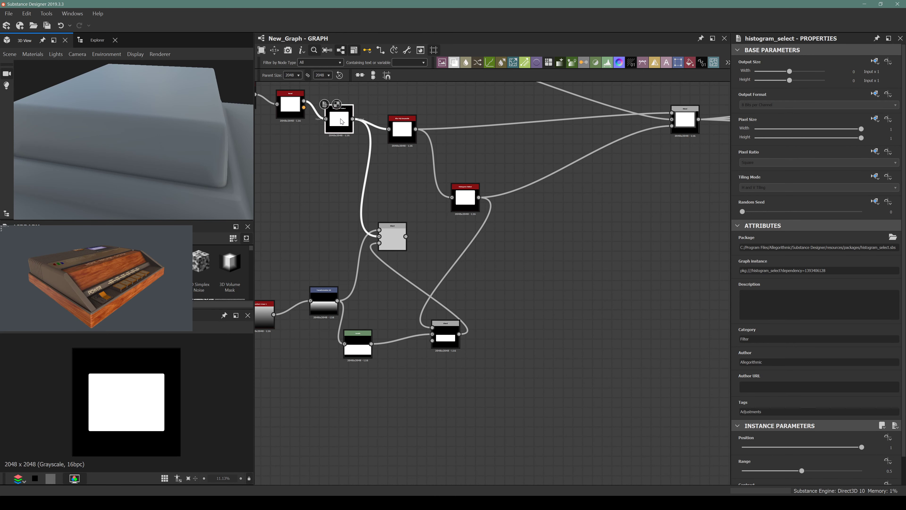
{"action": "left_click", "coordinate": [334, 183]}
{"action": "double_click", "coordinate": [393, 238]}
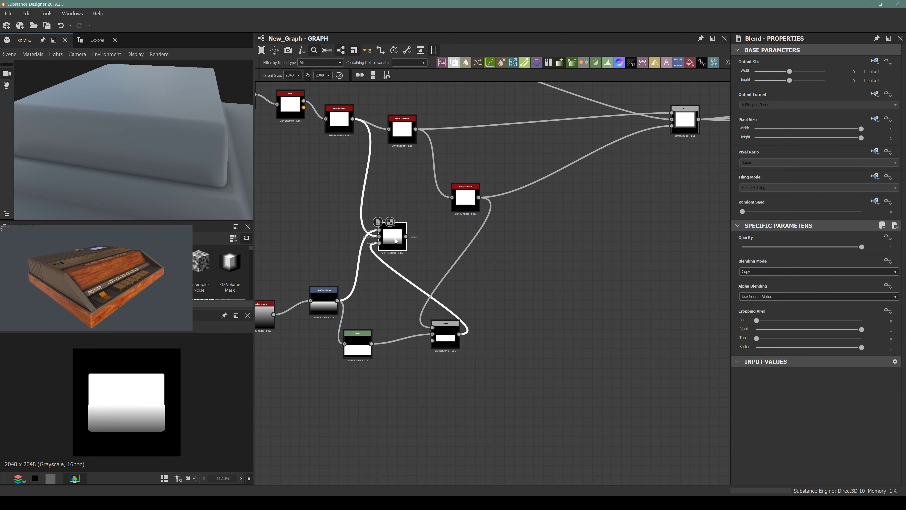
{"action": "scroll", "coordinate": [93, 423], "scroll_direction": "up", "scroll_amount": 1}
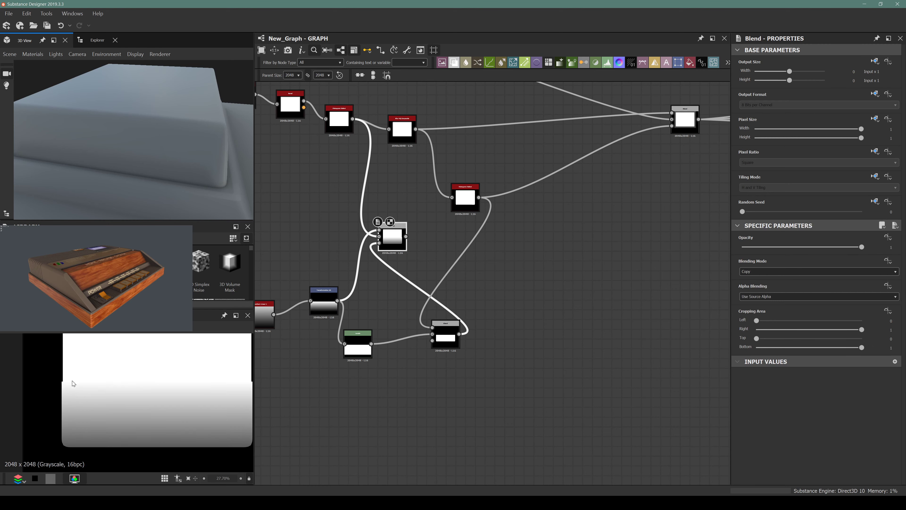
Reposition the gradient branch, connect the unblurred Histogram Select output to the mask Blend's foreground, and check the resulting gradient edges
{"action": "middle_click_drag", "start_coordinate": [407, 226], "coordinate": [559, 201]}
{"action": "left_click_drag", "start_coordinate": [344, 231], "coordinate": [507, 325]}
{"action": "middle_click_drag", "start_coordinate": [637, 228], "coordinate": [647, 282]}
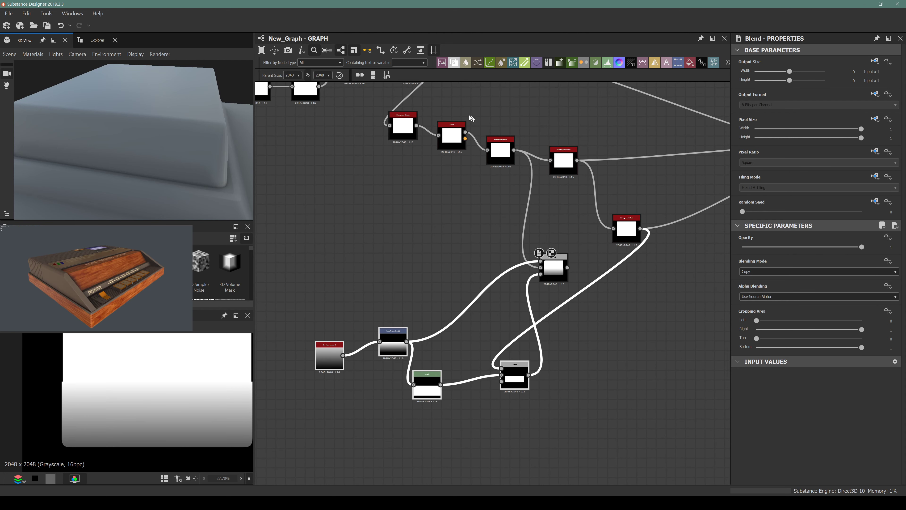
{"action": "scroll", "coordinate": [465, 139], "scroll_direction": "up", "scroll_amount": 4}
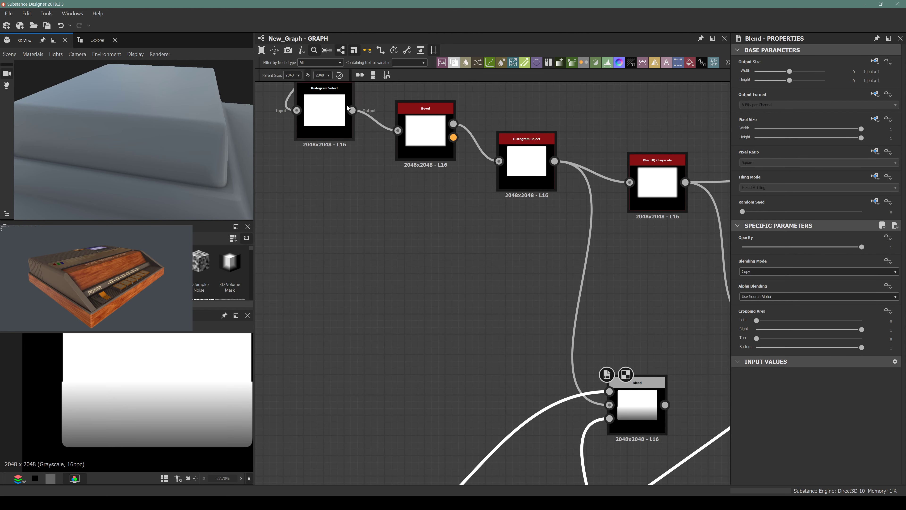
{"action": "scroll", "coordinate": [446, 125], "scroll_direction": "up", "scroll_amount": 3}
{"action": "scroll", "coordinate": [575, 182], "scroll_direction": "down", "scroll_amount": 4}
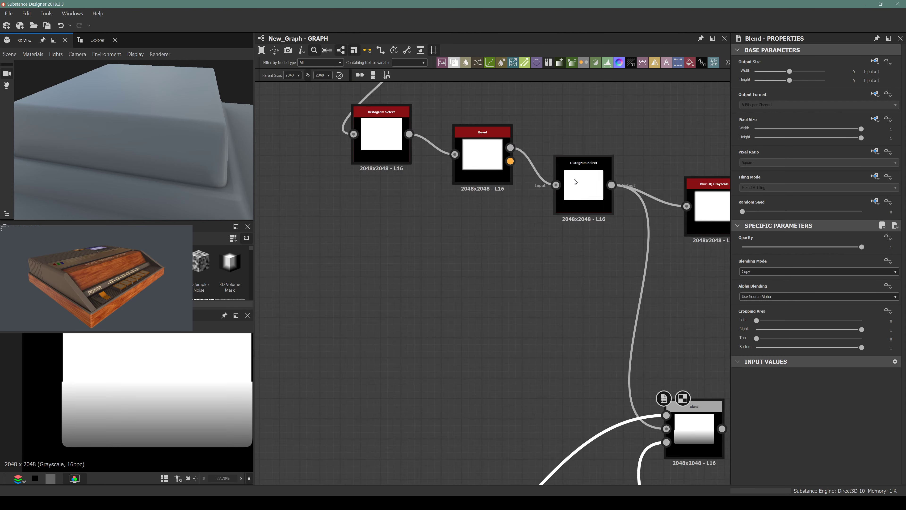
{"action": "middle_click_drag", "start_coordinate": [524, 274], "coordinate": [405, 177]}
{"action": "scroll", "coordinate": [406, 179], "scroll_direction": "down", "scroll_amount": 2}
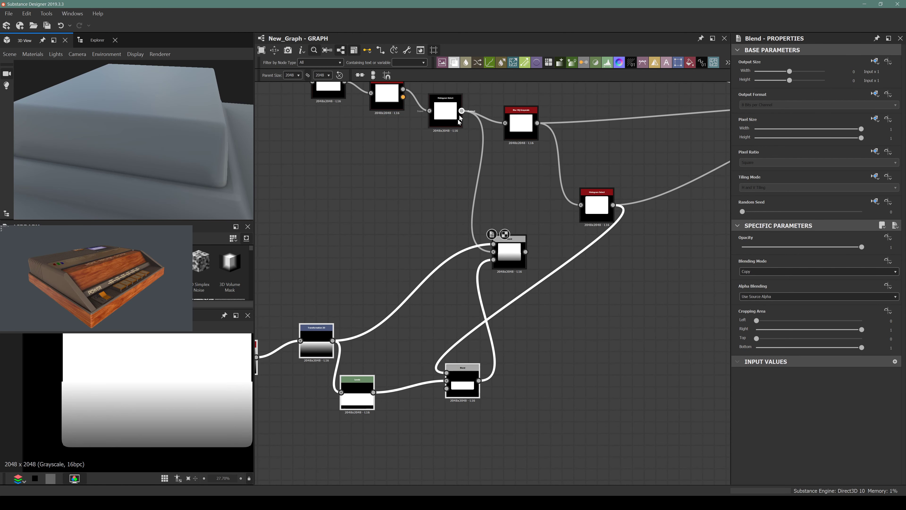
{"action": "left_click_drag", "start_coordinate": [462, 110], "coordinate": [447, 373]}
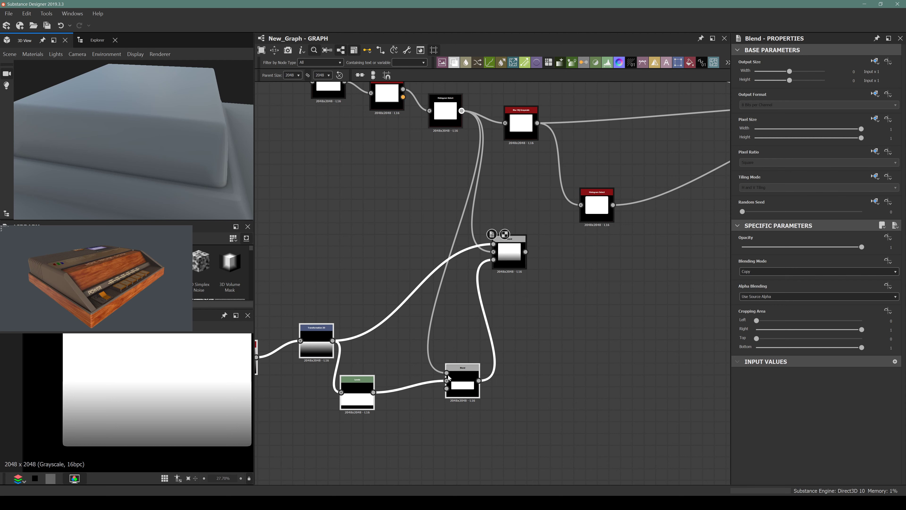
{"action": "left_click", "coordinate": [509, 250]}
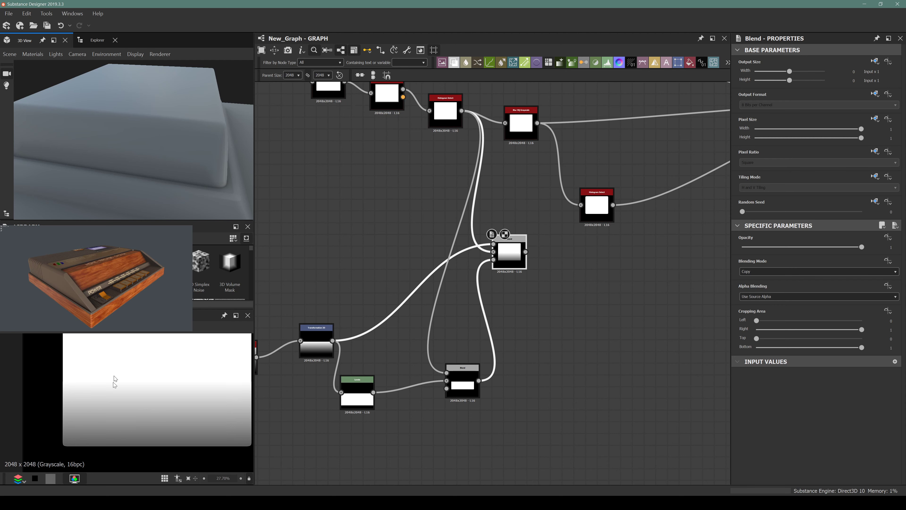
{"action": "scroll", "coordinate": [94, 379], "scroll_direction": "down", "scroll_amount": 3}
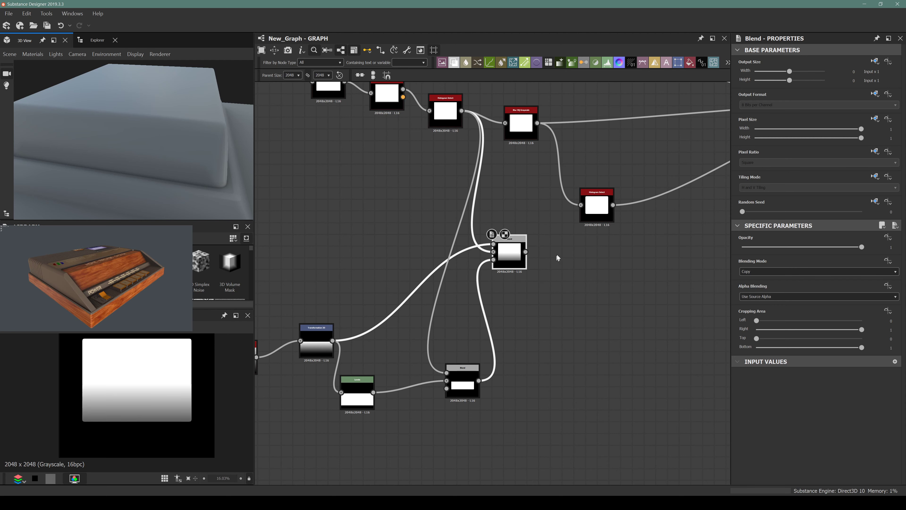
Connect the gradient Blend's output to the Blur HQ Grayscale input and inspect the sloped body in 3D
{"action": "middle_click_drag", "start_coordinate": [504, 262], "coordinate": [432, 309]}
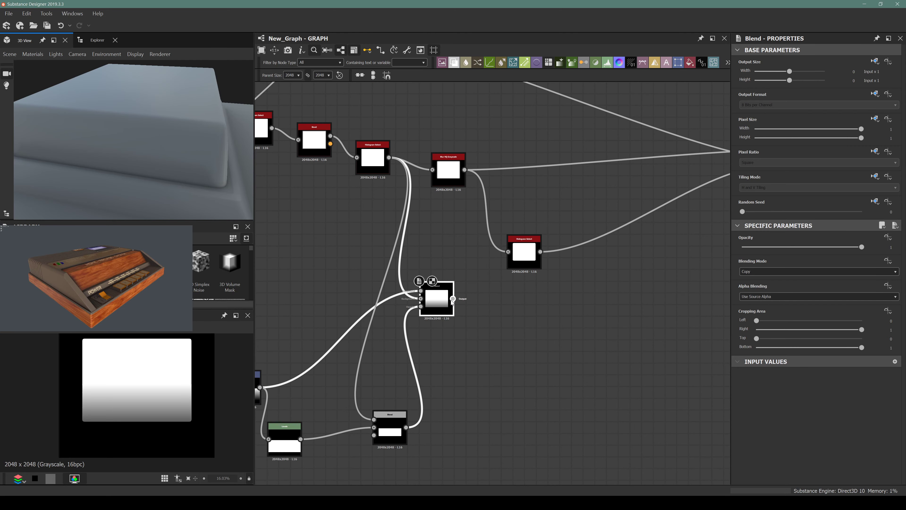
{"action": "left_click_drag", "start_coordinate": [452, 298], "coordinate": [432, 169]}
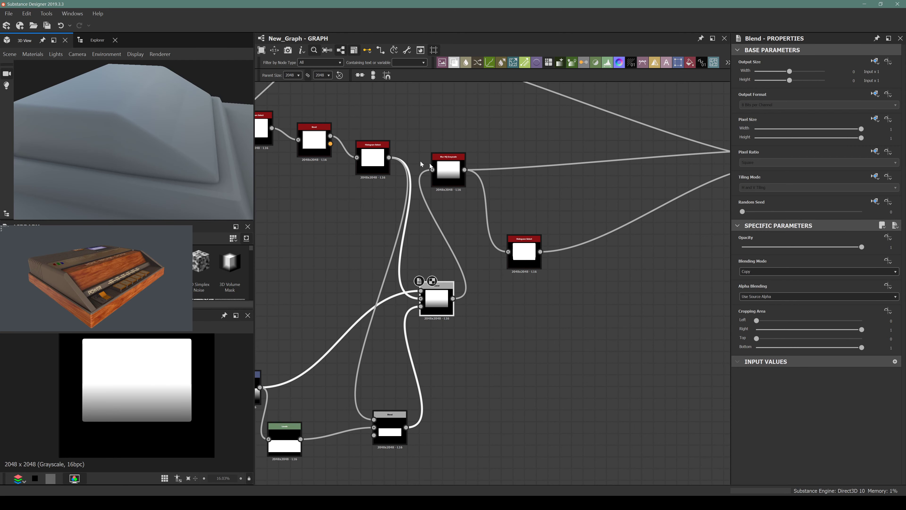
{"action": "left_click_drag", "start_coordinate": [174, 116], "coordinate": [240, 145]}
Compress the gradient vertically in the Transformation 2D node to shorten the front slope, and compare the side profile with the reference
{"action": "middle_click_drag", "start_coordinate": [339, 336], "coordinate": [462, 275]}
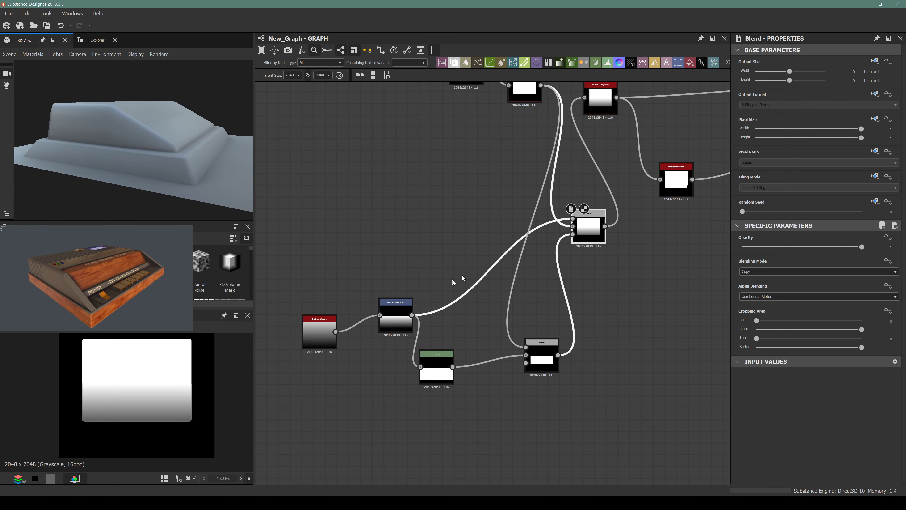
{"action": "scroll", "coordinate": [401, 310], "scroll_direction": "up", "scroll_amount": 2}
{"action": "left_click", "coordinate": [401, 310]}
{"action": "scroll", "coordinate": [131, 388], "scroll_direction": "up", "scroll_amount": 1}
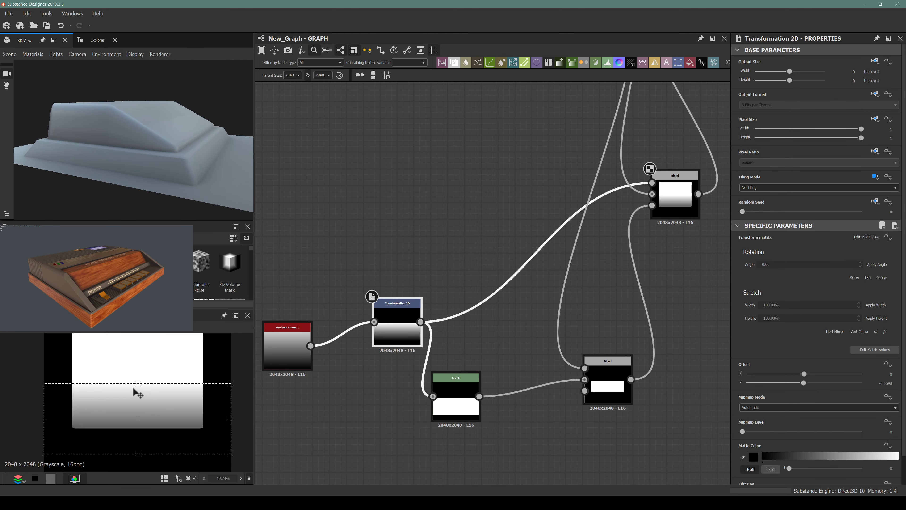
{"action": "left_click_drag", "start_coordinate": [126, 139], "coordinate": [144, 124]}
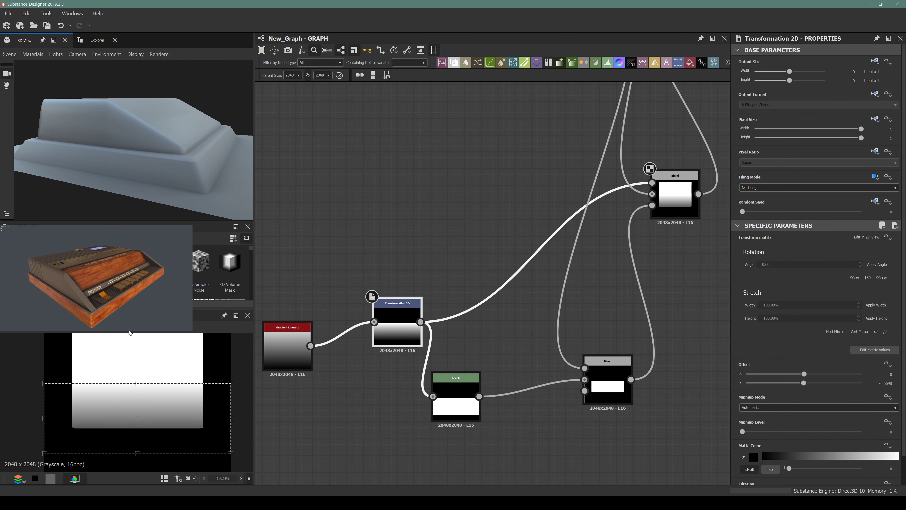
{"action": "left_click_drag", "start_coordinate": [138, 453], "coordinate": [134, 462]}
{"action": "left_click_drag", "start_coordinate": [133, 453], "coordinate": [133, 457]}
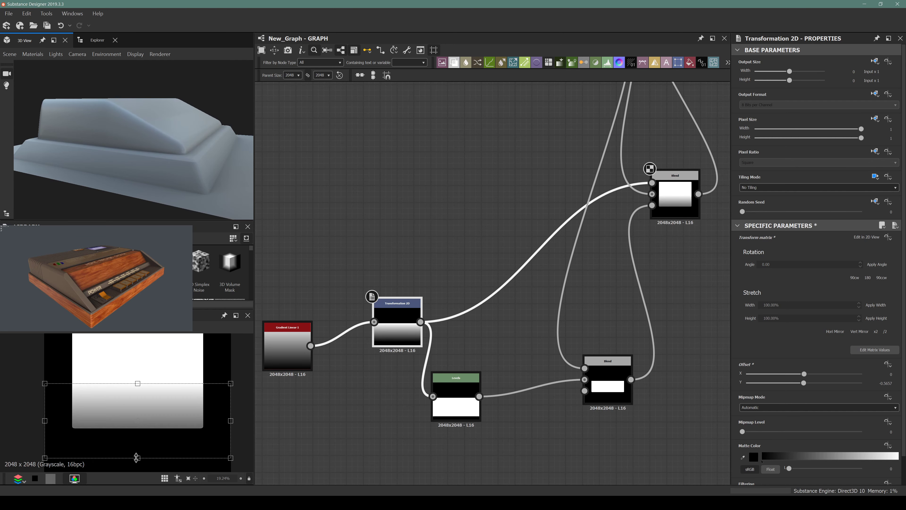
{"action": "left_click_drag", "start_coordinate": [137, 384], "coordinate": [135, 398]}
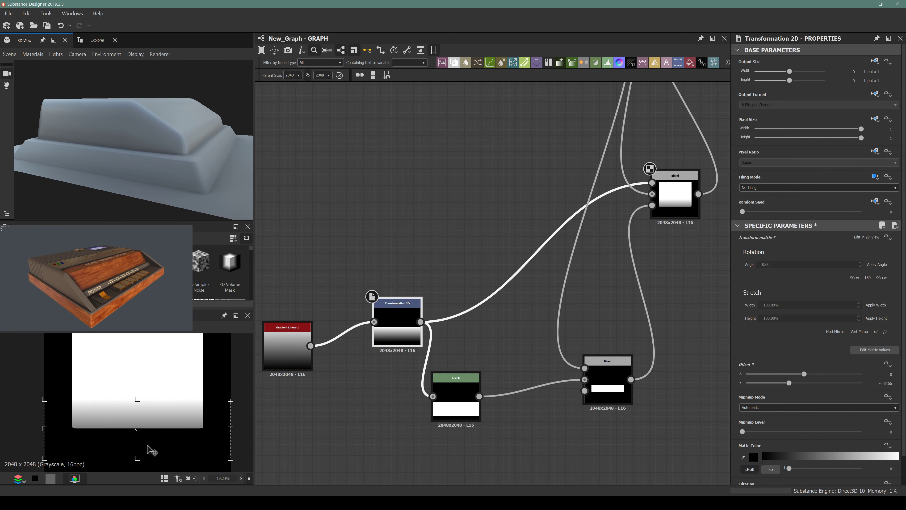
{"action": "left_click_drag", "start_coordinate": [137, 457], "coordinate": [140, 445]}
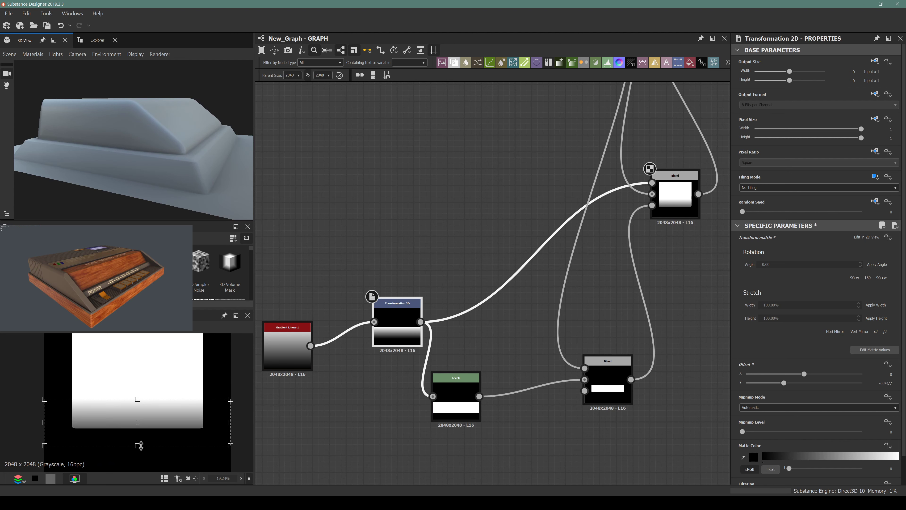
{"action": "left_click_drag", "start_coordinate": [148, 142], "coordinate": [124, 123]}
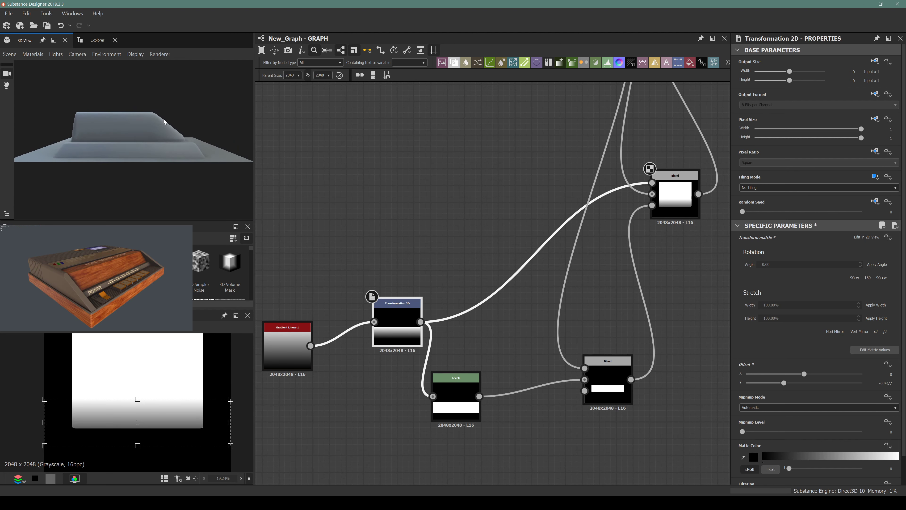
{"action": "left_click_drag", "start_coordinate": [41, 307], "coordinate": [71, 284]}
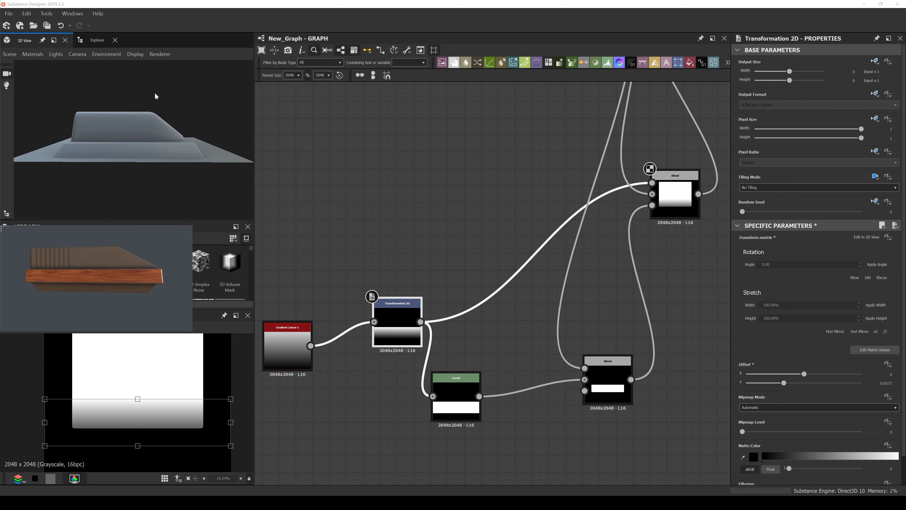
Insert a Levels node on the connection between the Blur HQ Grayscale node and the final Blend
{"action": "scroll", "coordinate": [157, 118], "scroll_direction": "up", "scroll_amount": 1}
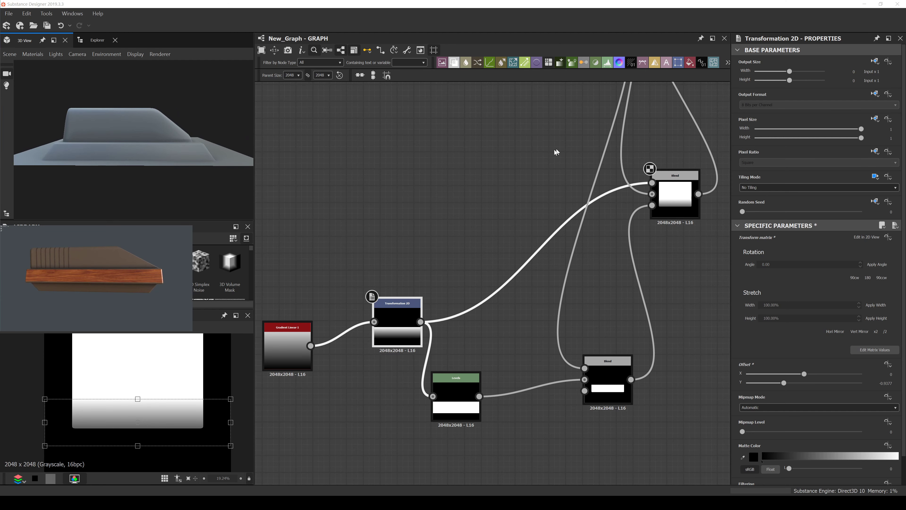
{"action": "scroll", "coordinate": [555, 149], "scroll_direction": "down", "scroll_amount": 6}
{"action": "middle_click_drag", "start_coordinate": [634, 133], "coordinate": [505, 171]}
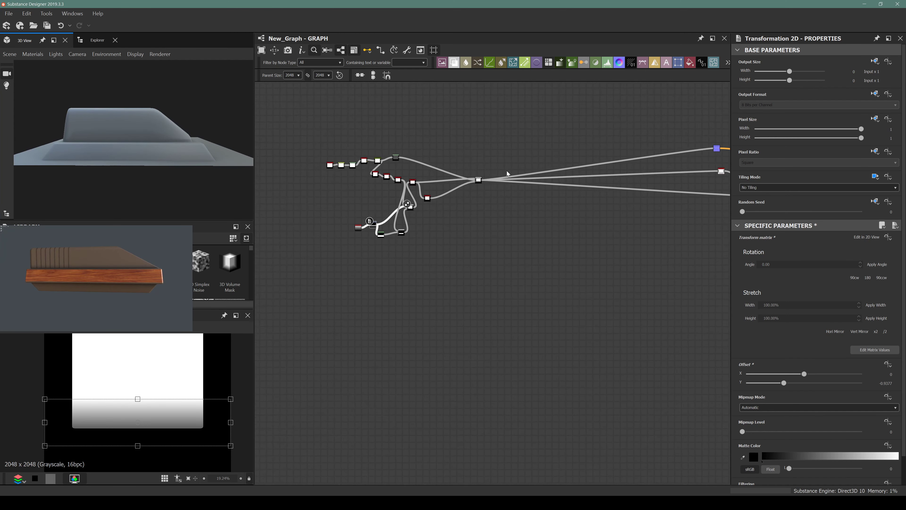
{"action": "scroll", "coordinate": [499, 172], "scroll_direction": "up", "scroll_amount": 5}
{"action": "left_click_drag", "start_coordinate": [422, 193], "coordinate": [560, 198]}
{"action": "left_click_drag", "start_coordinate": [348, 188], "coordinate": [322, 210]}
{"action": "middle_click_drag", "start_coordinate": [325, 227], "coordinate": [505, 227]}
{"action": "key", "text": "space"}
{"action": "type", "text": "levels"}
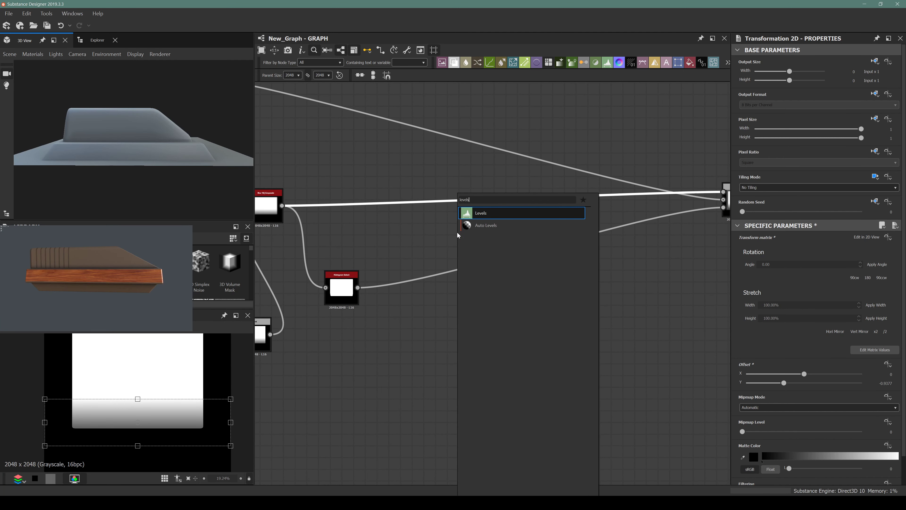
{"action": "key", "text": "Return"}
{"action": "left_click_drag", "start_coordinate": [498, 207], "coordinate": [436, 199]}
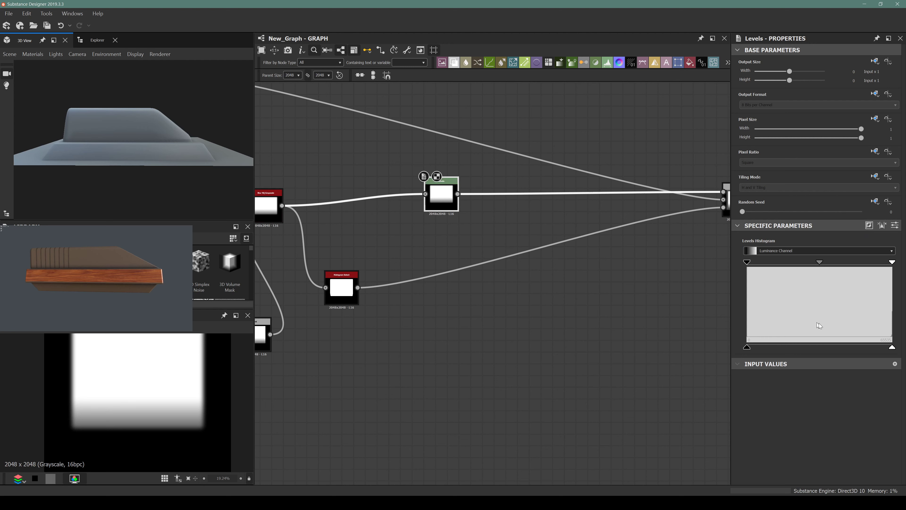
Lower the new Levels node's white output level slightly to reduce the body's height, and inspect the shape in 3D
{"action": "mouse_move", "coordinate": [892, 347]}
{"action": "left_mouse_down"}
{"action": "mouse_move", "coordinate": [871, 355]}
{"action": "mouse_move", "coordinate": [879, 356]}
{"action": "left_mouse_up"}
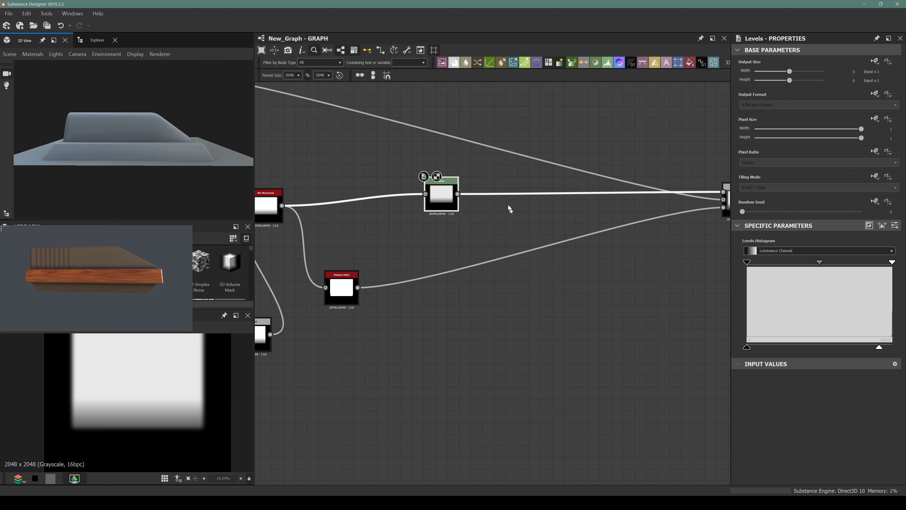
{"action": "left_click_drag", "start_coordinate": [159, 96], "coordinate": [122, 108], "text": "alt"}
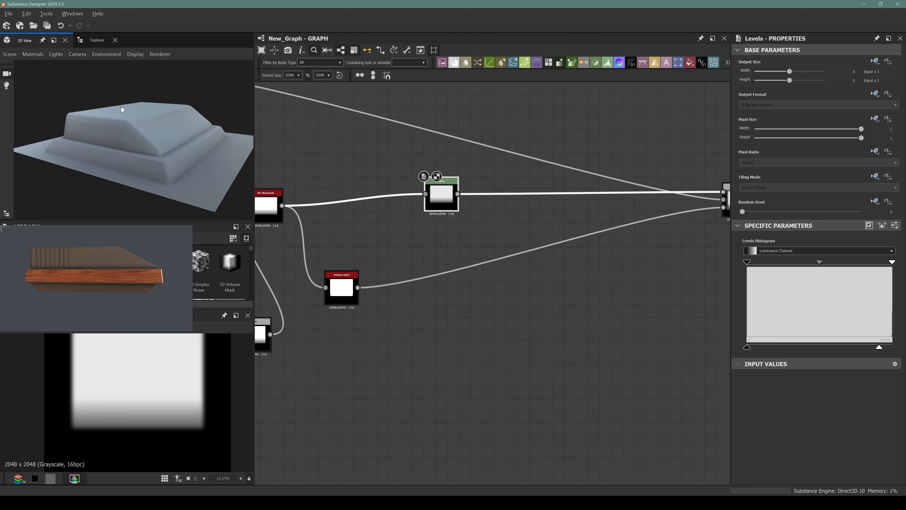
{"action": "right_click_drag", "start_coordinate": [122, 108], "coordinate": [168, 156], "text": "alt"}
{"action": "mouse_move", "coordinate": [168, 157]}
{"action": "left_mouse_down", "text": "alt"}
{"action": "mouse_move", "coordinate": [123, 156]}
{"action": "mouse_move", "coordinate": [162, 154]}
{"action": "mouse_move", "coordinate": [177, 163]}
{"action": "left_mouse_up", "text": "alt"}
Move the body shape nodes, up to the second Histogram Select and upper Levels, away from the gradient branch
{"action": "scroll", "coordinate": [400, 271], "scroll_direction": "down", "scroll_amount": 3}
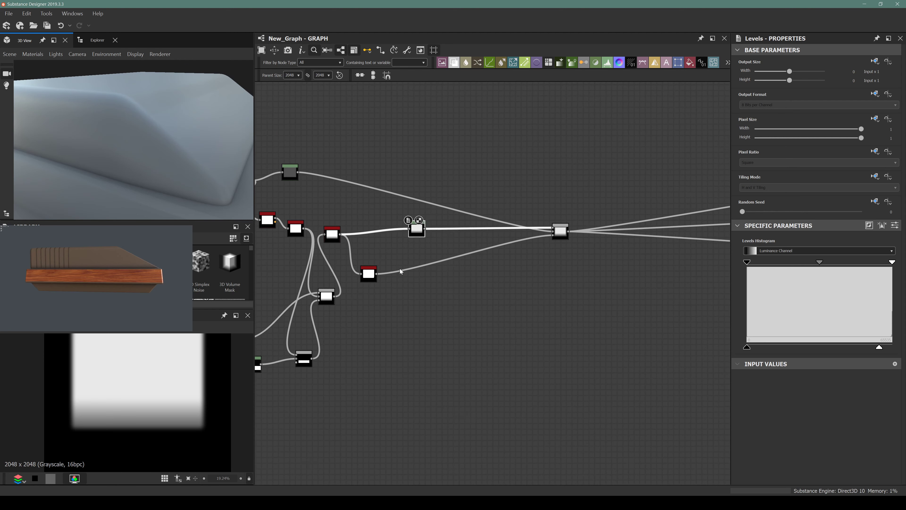
{"action": "scroll", "coordinate": [373, 278], "scroll_direction": "up", "scroll_amount": 5}
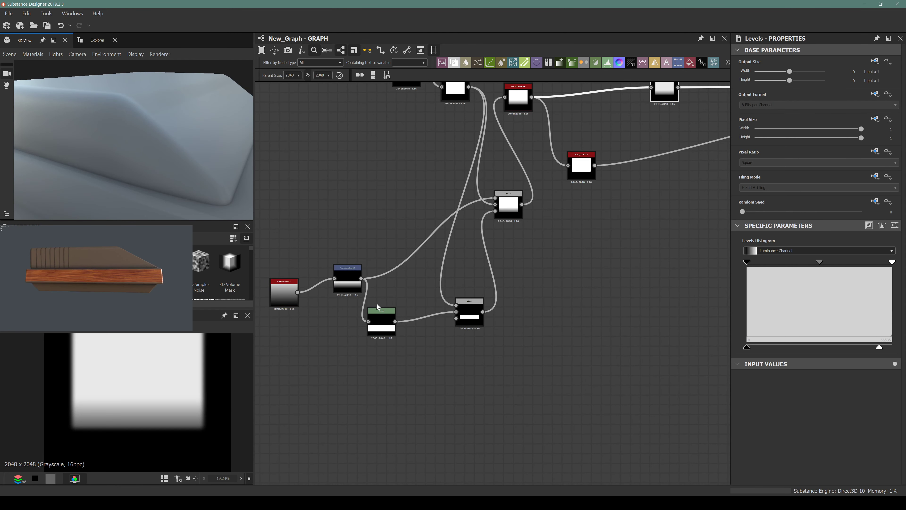
{"action": "middle_click_drag", "start_coordinate": [392, 183], "coordinate": [439, 253]}
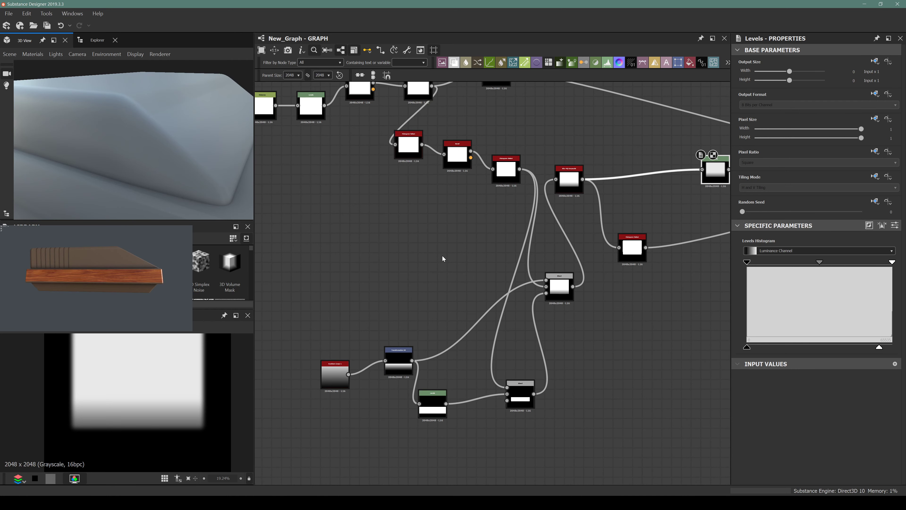
{"action": "scroll", "coordinate": [394, 251], "scroll_direction": "down", "scroll_amount": 3}
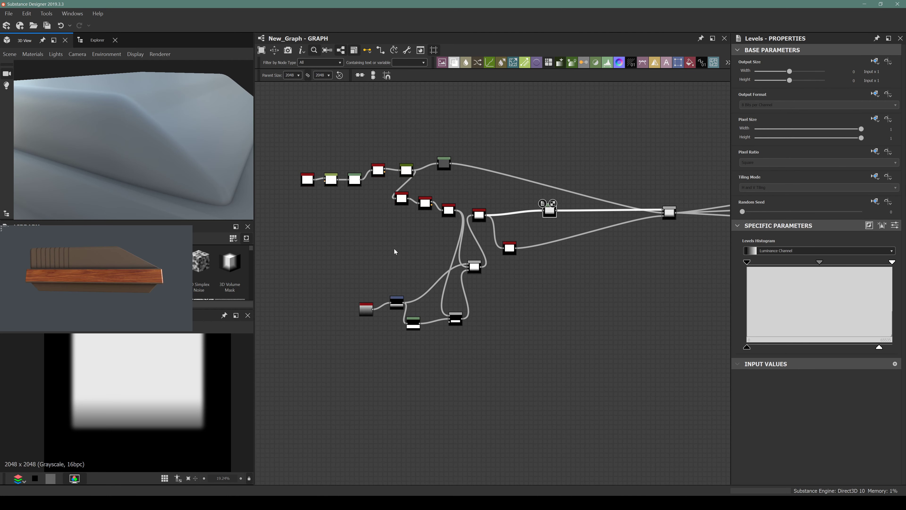
{"action": "left_click_drag", "start_coordinate": [285, 125], "coordinate": [336, 189]}
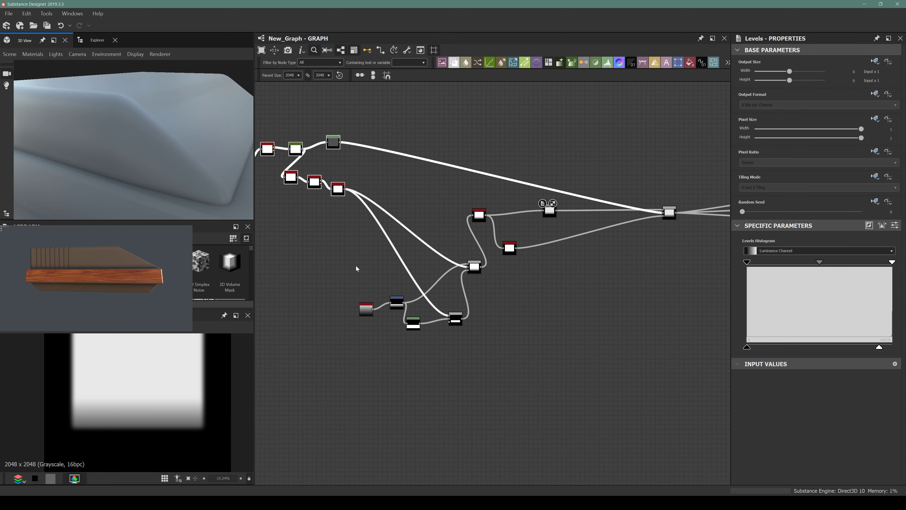
Preview the output of the Blend node that applies the front gradient, and inspect the body's slope up close in 3D
{"action": "middle_click_drag", "start_coordinate": [356, 267], "coordinate": [397, 273]}
{"action": "scroll", "coordinate": [523, 270], "scroll_direction": "up", "scroll_amount": 5}
{"action": "double_click", "coordinate": [512, 278]}
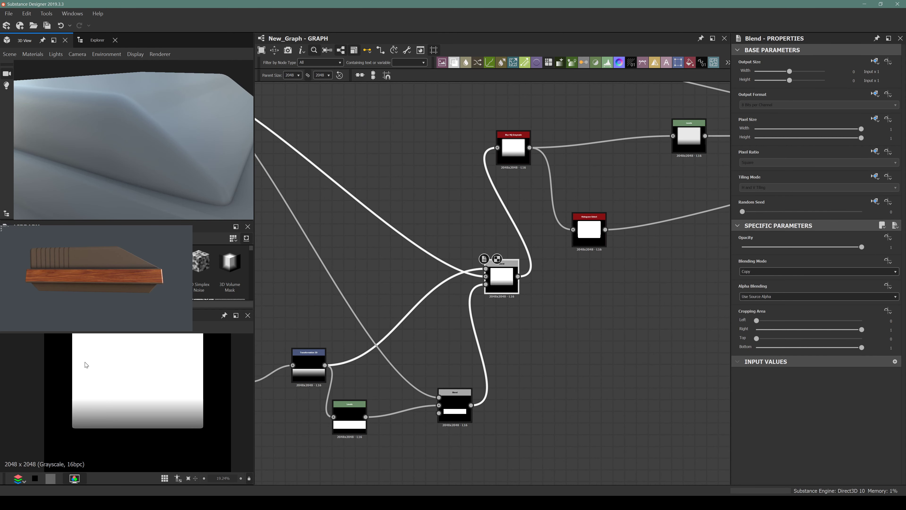
{"action": "scroll", "coordinate": [86, 370], "scroll_direction": "down", "scroll_amount": 3}
{"action": "scroll", "coordinate": [93, 406], "scroll_direction": "up", "scroll_amount": 3}
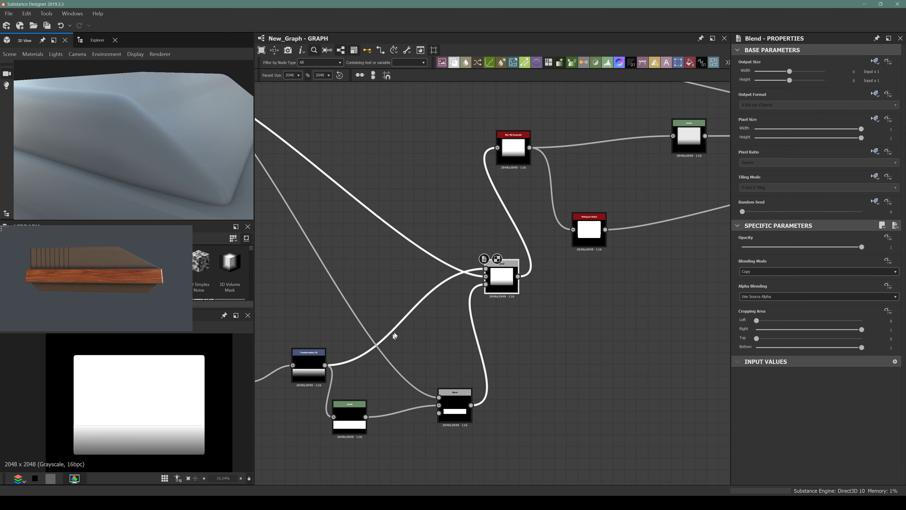
{"action": "middle_click_drag", "start_coordinate": [394, 335], "coordinate": [478, 308]}
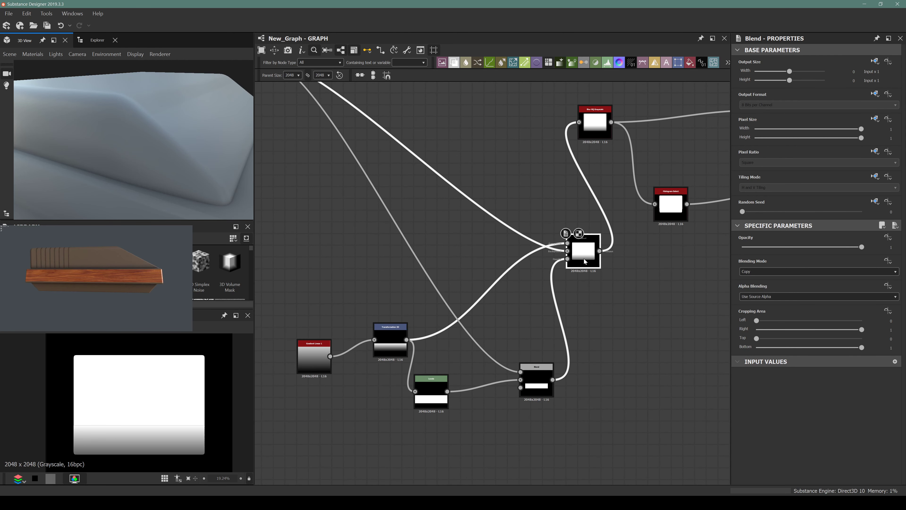
{"action": "scroll", "coordinate": [584, 261], "scroll_direction": "down", "scroll_amount": 5}
{"action": "left_click_drag", "start_coordinate": [213, 138], "coordinate": [180, 154]}
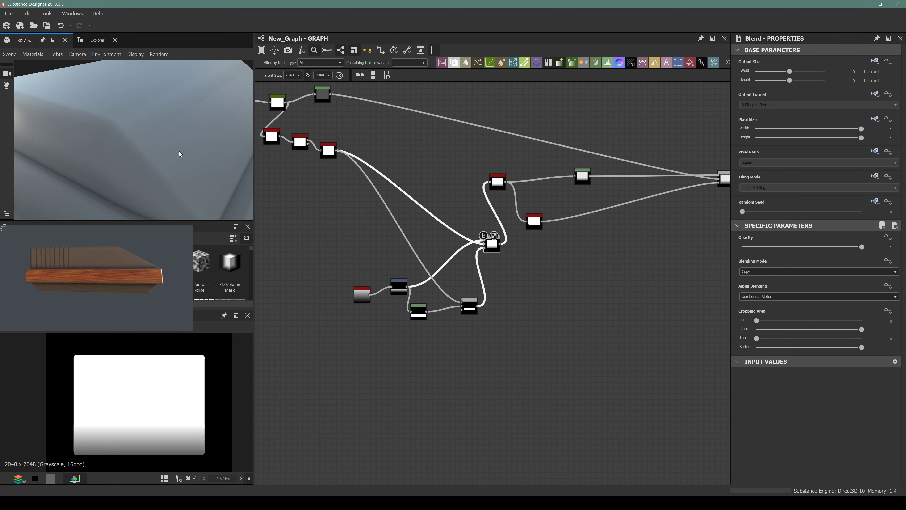
Move the gradient branch, from its Gradient Linear 1 node to its final Blend, away from the Blur HQ Grayscale node to free up graph space
{"action": "middle_click_drag", "start_coordinate": [414, 234], "coordinate": [470, 233]}
{"action": "scroll", "coordinate": [408, 168], "scroll_direction": "up", "scroll_amount": 3}
{"action": "scroll", "coordinate": [381, 173], "scroll_direction": "down", "scroll_amount": 2}
{"action": "scroll", "coordinate": [378, 173], "scroll_direction": "up", "scroll_amount": 2}
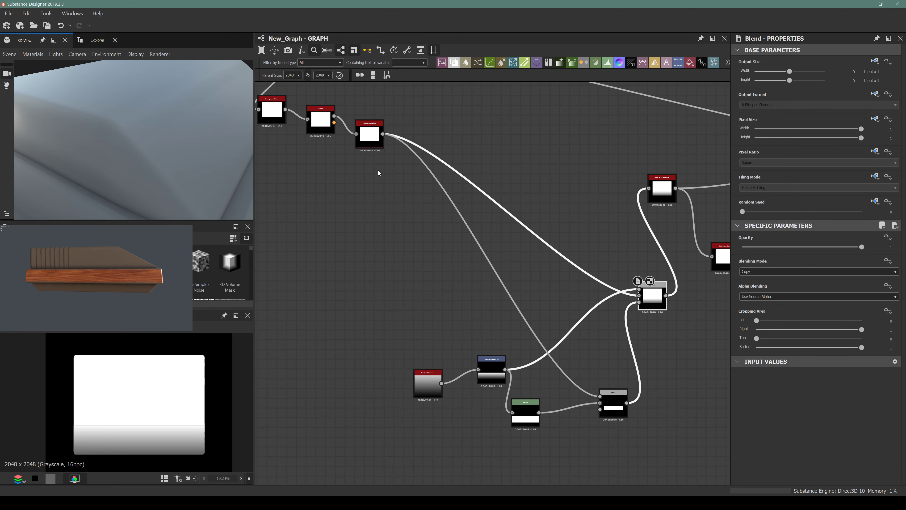
{"action": "scroll", "coordinate": [379, 173], "scroll_direction": "down", "scroll_amount": 2}
{"action": "left_click_drag", "start_coordinate": [363, 243], "coordinate": [573, 357]}
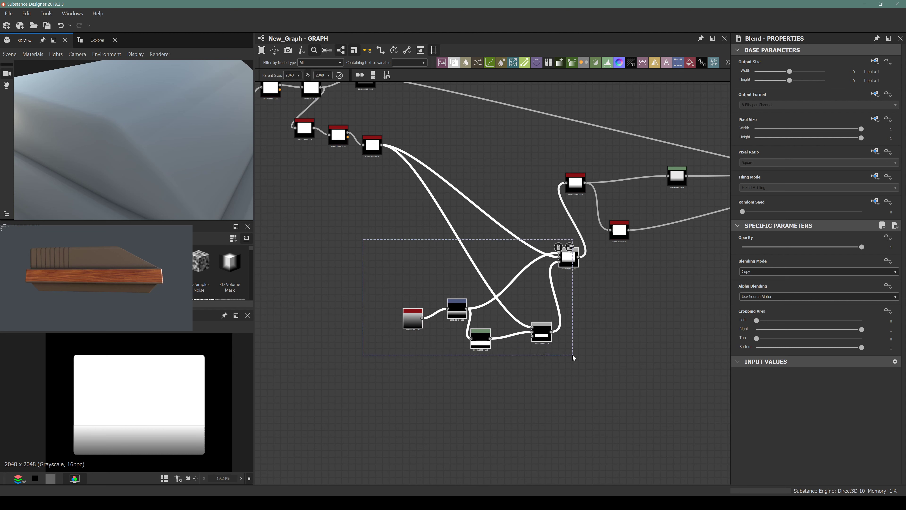
{"action": "left_click_drag", "start_coordinate": [570, 259], "coordinate": [468, 309]}
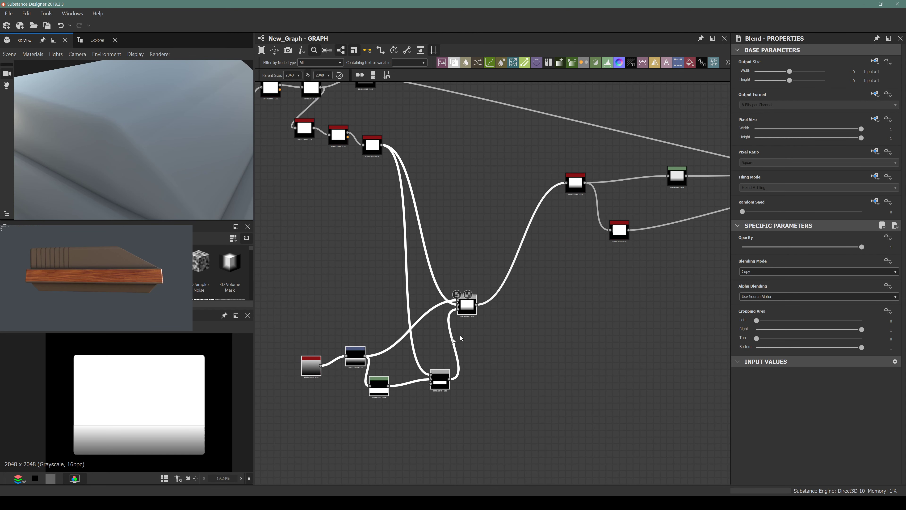
Add a second Gradient Linear 1 node in the free space below the body's Histogram Select nodes
{"action": "left_click", "coordinate": [347, 224]}
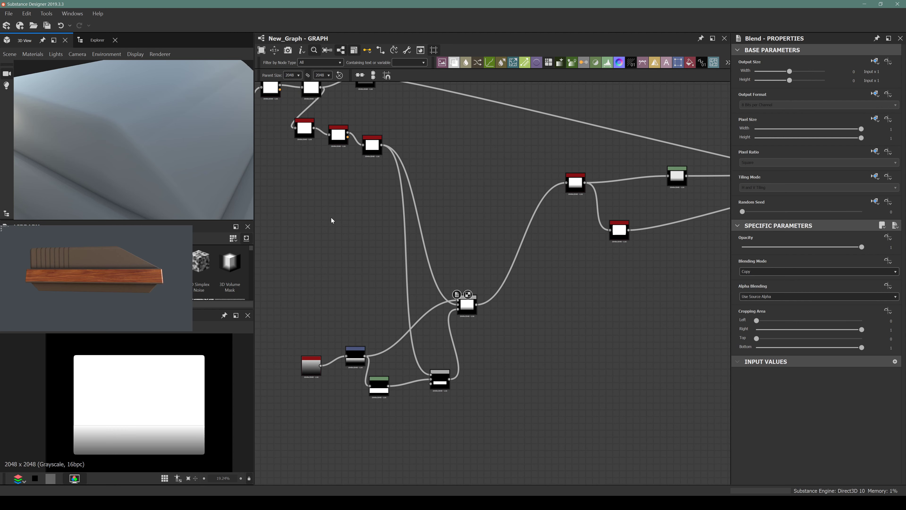
{"action": "key", "text": "space"}
{"action": "type", "text": "grad"}
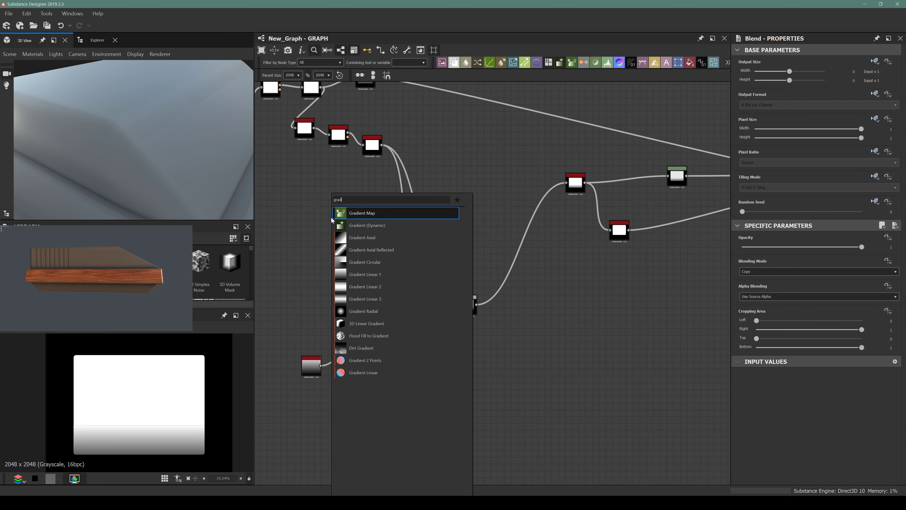
{"action": "left_click", "coordinate": [362, 275]}
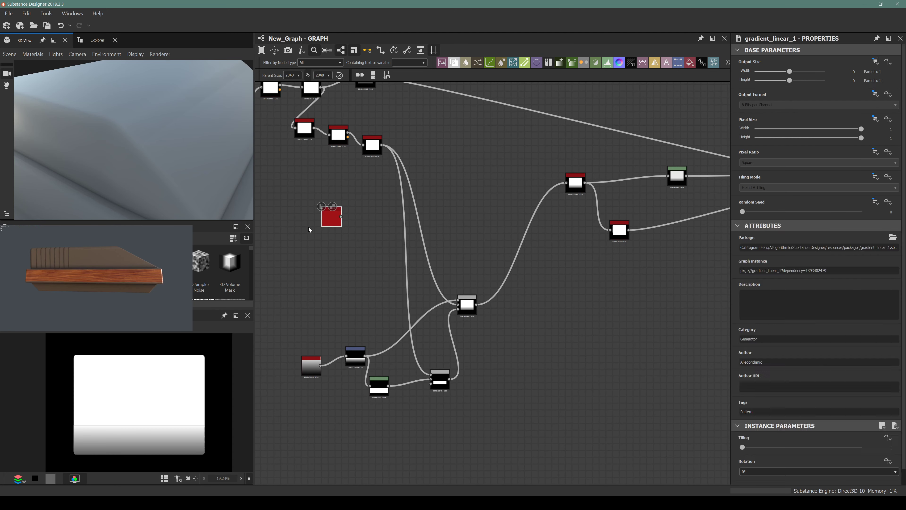
{"action": "left_click_drag", "start_coordinate": [331, 218], "coordinate": [324, 196]}
Blend the new gradient with the last Histogram Select's body mask, using the Multiply blending mode
{"action": "key", "text": "space"}
{"action": "type", "text": "blend"}
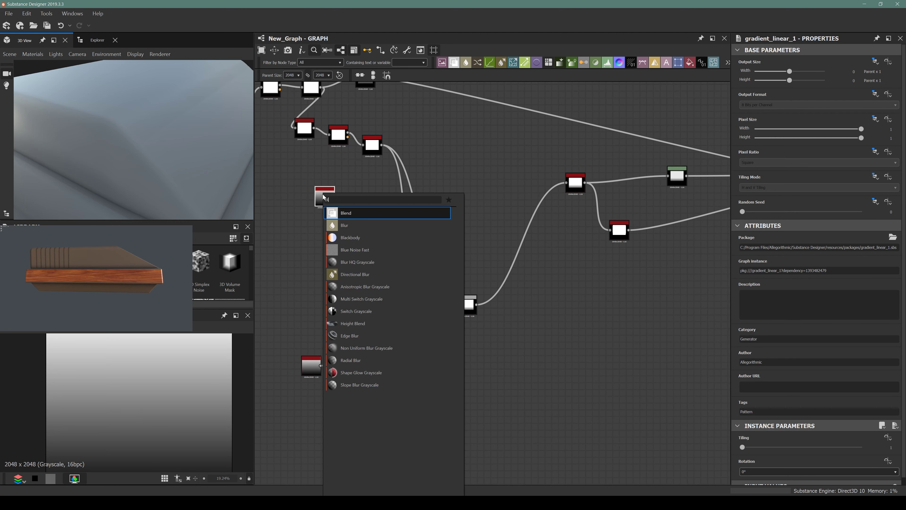
{"action": "key", "text": "Return"}
{"action": "scroll", "coordinate": [330, 186], "scroll_direction": "up", "scroll_amount": 3}
{"action": "left_click_drag", "start_coordinate": [418, 115], "coordinate": [374, 208]}
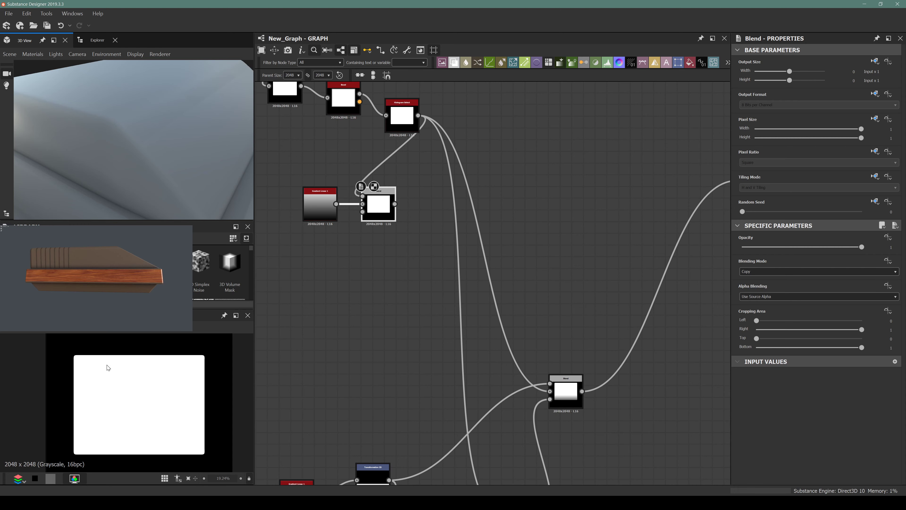
{"action": "left_click", "coordinate": [747, 272]}
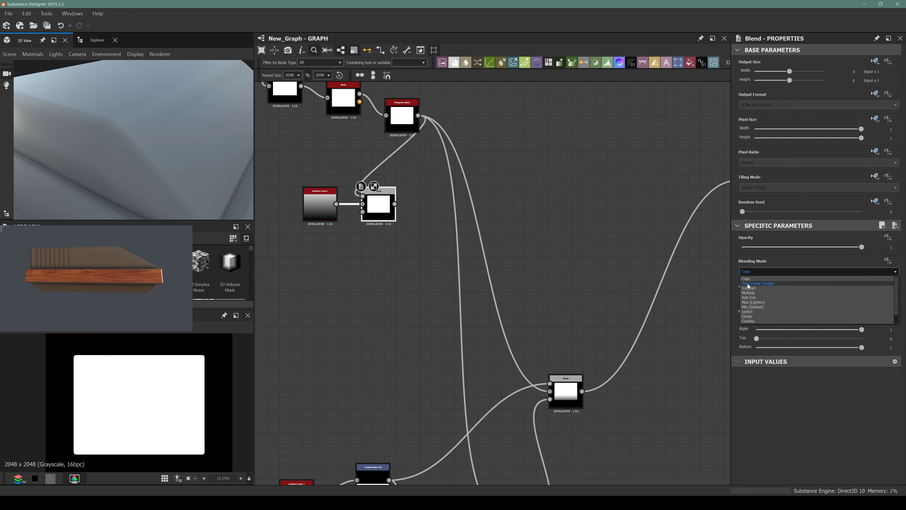
{"action": "left_click", "coordinate": [753, 292]}
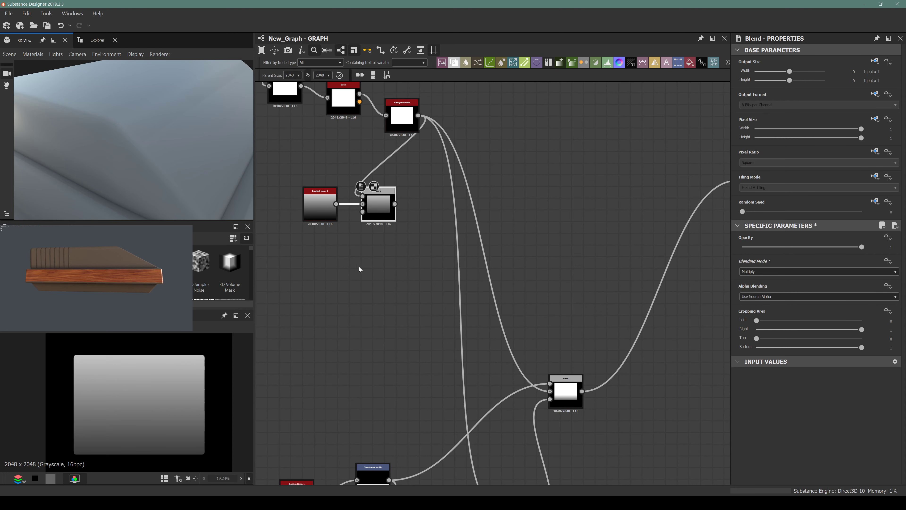
Add a Curve node after the Multiply Blend, and space out the gradient and Blend nodes feeding it
{"action": "mouse_move", "coordinate": [388, 229]}
{"action": "middle_mouse_down"}
{"action": "mouse_move", "coordinate": [401, 204]}
{"action": "mouse_move", "coordinate": [386, 219]}
{"action": "middle_mouse_up"}
{"action": "left_click_drag", "start_coordinate": [390, 181], "coordinate": [372, 216]}
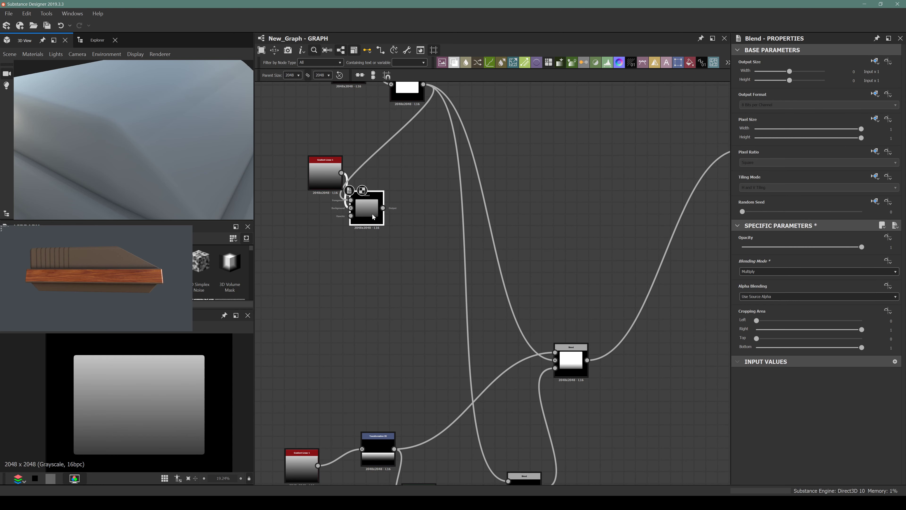
{"action": "key", "text": "space"}
{"action": "type", "text": "curve"}
{"action": "key", "text": "Return"}
{"action": "left_click_drag", "start_coordinate": [311, 175], "coordinate": [252, 153]}
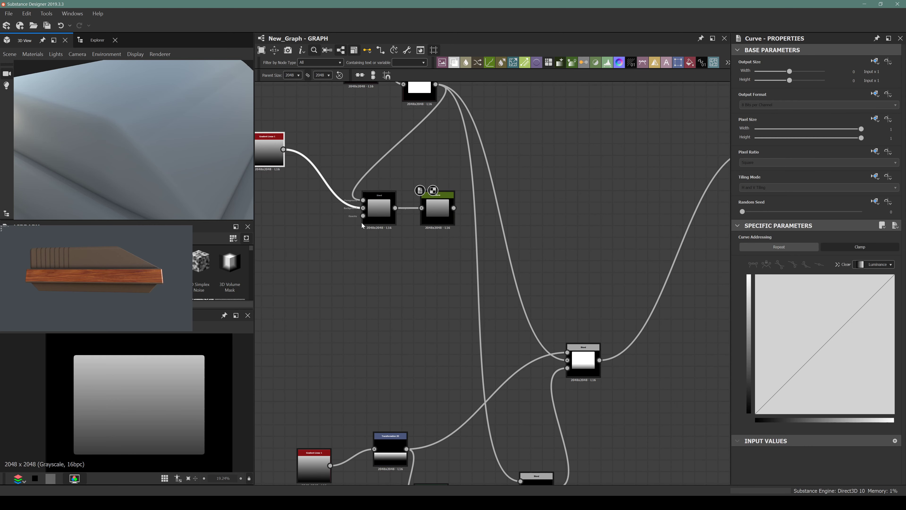
{"action": "left_click_drag", "start_coordinate": [379, 200], "coordinate": [337, 188]}
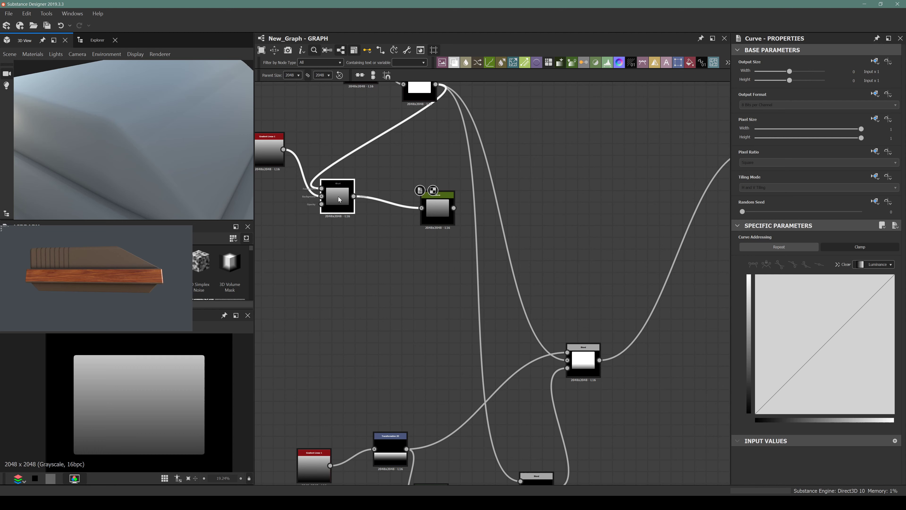
Insert an Auto Levels node between the Multiply Blend and the Curve node, and compare the masked gradient before and after it
{"action": "double_click", "coordinate": [274, 140]}
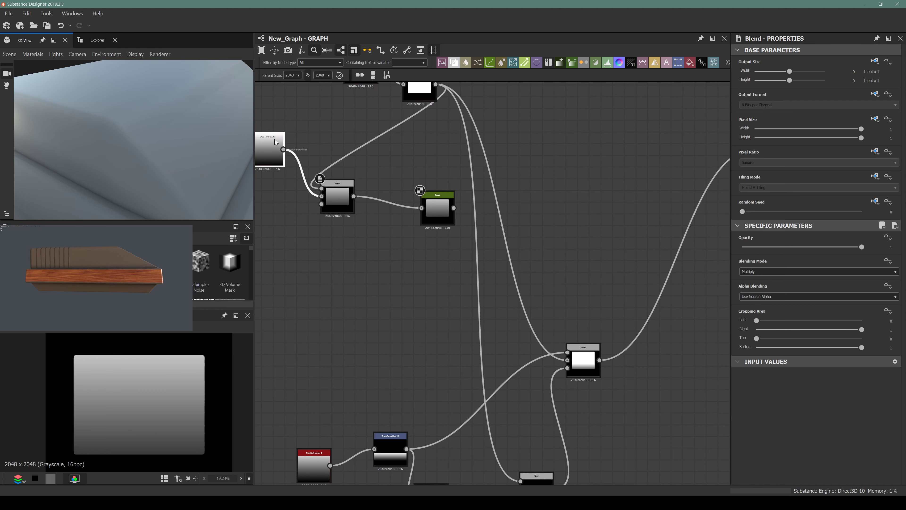
{"action": "scroll", "coordinate": [111, 381], "scroll_direction": "down", "scroll_amount": 4}
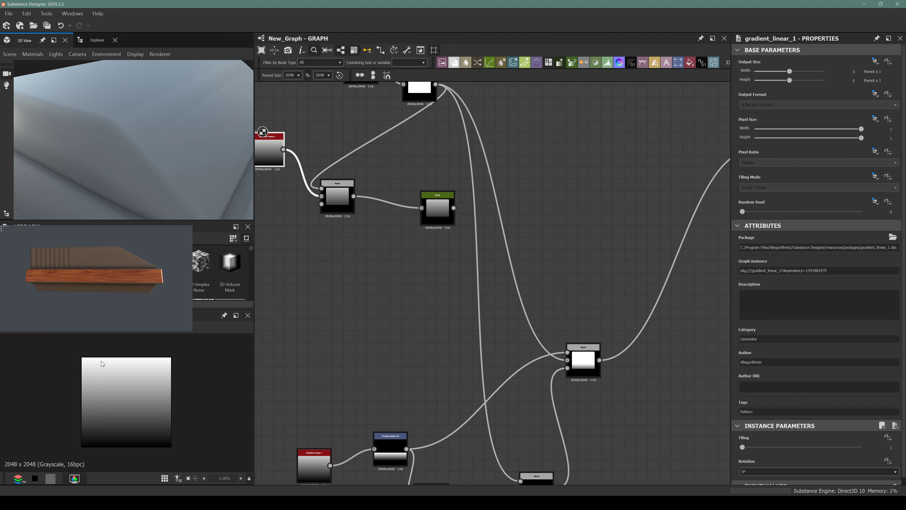
{"action": "scroll", "coordinate": [110, 357], "scroll_direction": "up", "scroll_amount": 4}
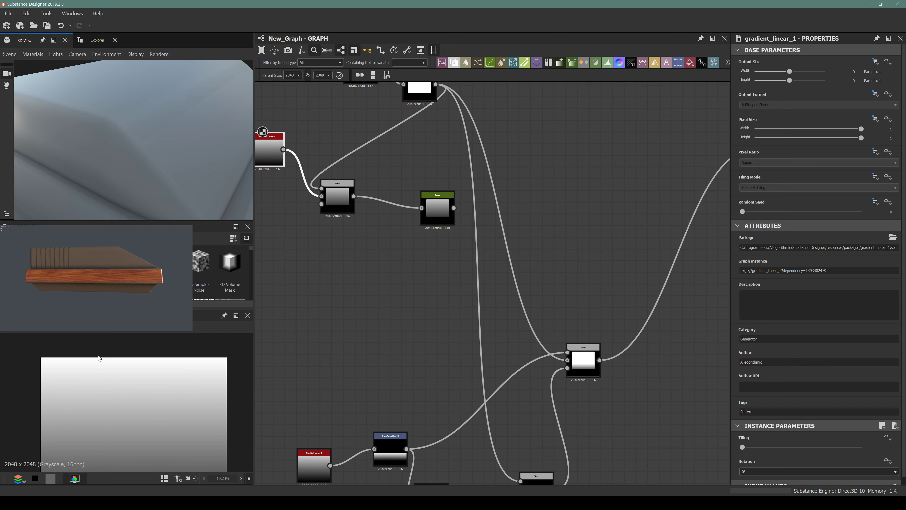
{"action": "double_click", "coordinate": [337, 198]}
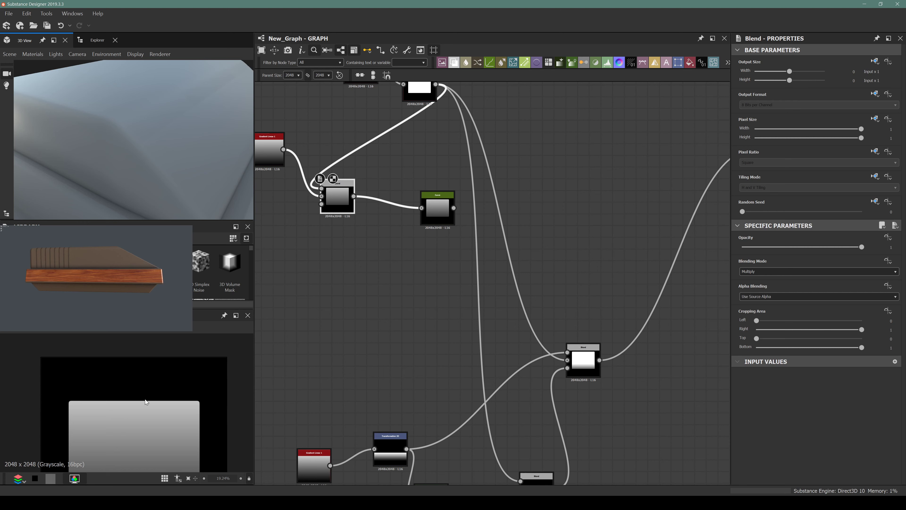
{"action": "left_click_drag", "start_coordinate": [428, 212], "coordinate": [526, 195]}
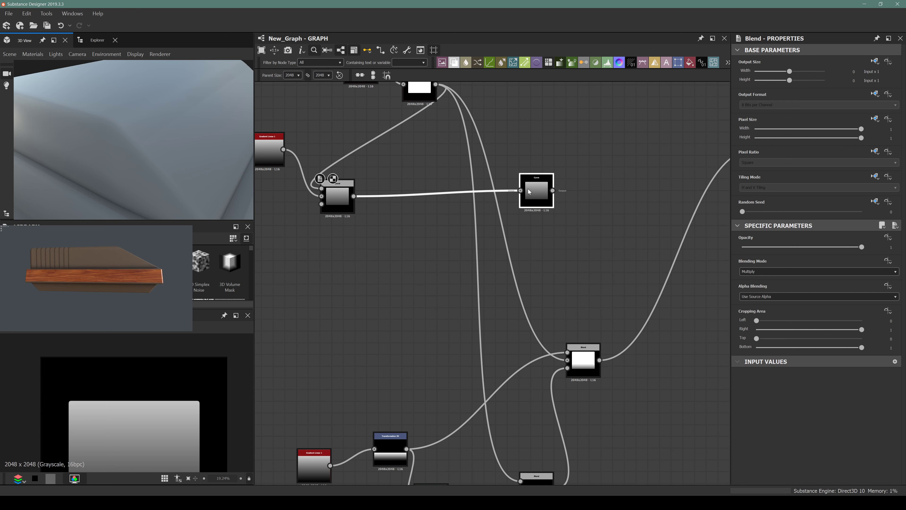
{"action": "left_click", "coordinate": [350, 196]}
{"action": "key", "text": "space"}
{"action": "type", "text": "auto"}
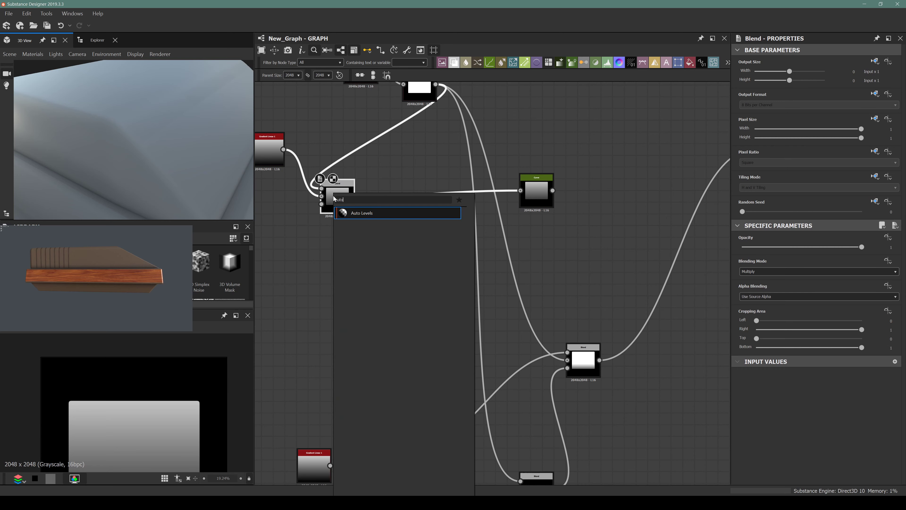
{"action": "key", "text": "Return"}
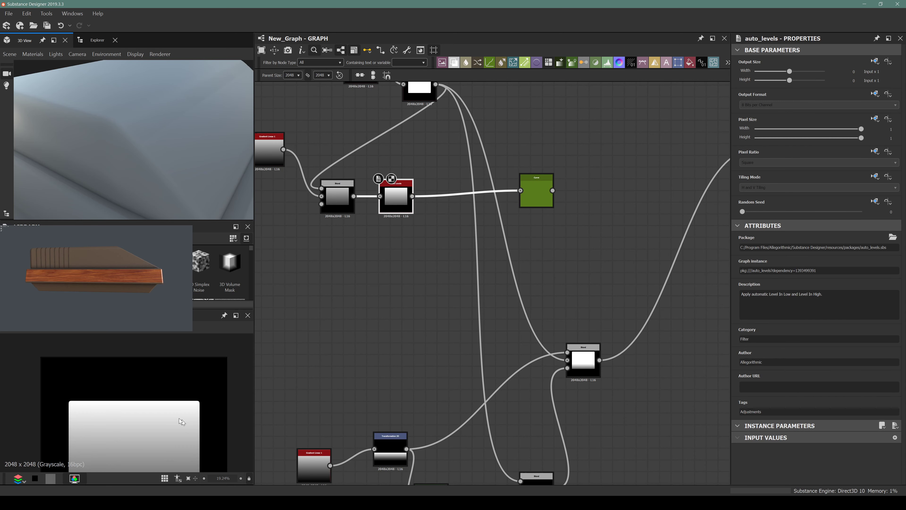
{"action": "scroll", "coordinate": [148, 406], "scroll_direction": "down", "scroll_amount": 2}
{"action": "left_click", "coordinate": [337, 199]}
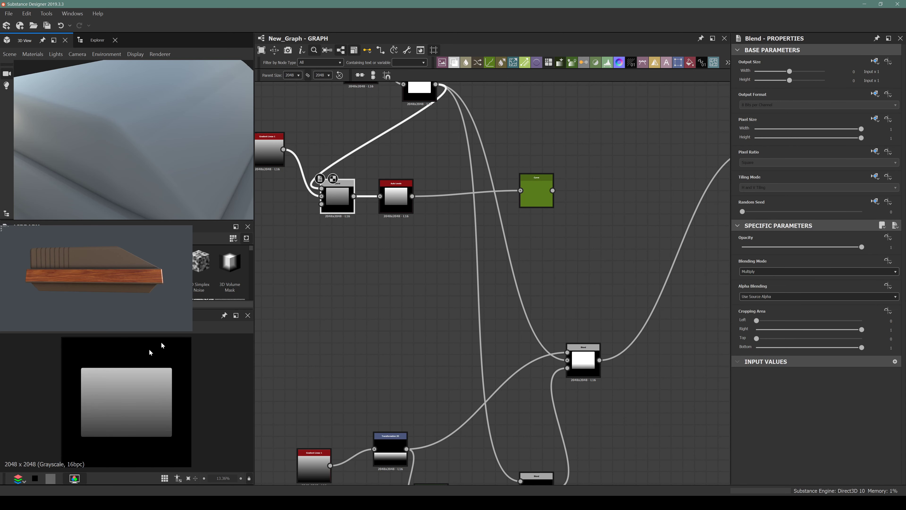
{"action": "left_click", "coordinate": [395, 196]}
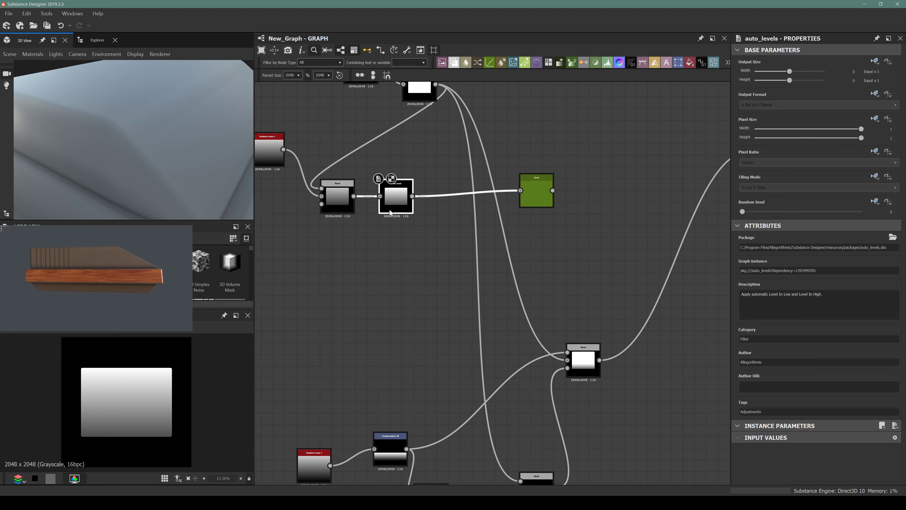
Reposition the Curve node and connect its output to Blur HQ Grayscale in place of the old gradient Blend, then check the slope in 3D
{"action": "scroll", "coordinate": [390, 208], "scroll_direction": "up", "scroll_amount": 3}
{"action": "left_click_drag", "start_coordinate": [647, 157], "coordinate": [500, 192]}
{"action": "scroll", "coordinate": [496, 193], "scroll_direction": "down", "scroll_amount": 3}
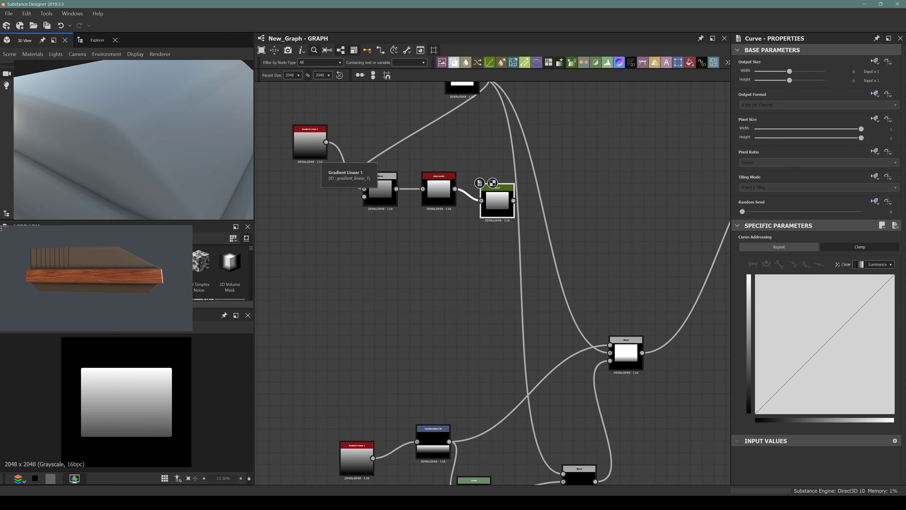
{"action": "scroll", "coordinate": [416, 263], "scroll_direction": "down", "scroll_amount": 3}
{"action": "scroll", "coordinate": [462, 318], "scroll_direction": "up", "scroll_amount": 3}
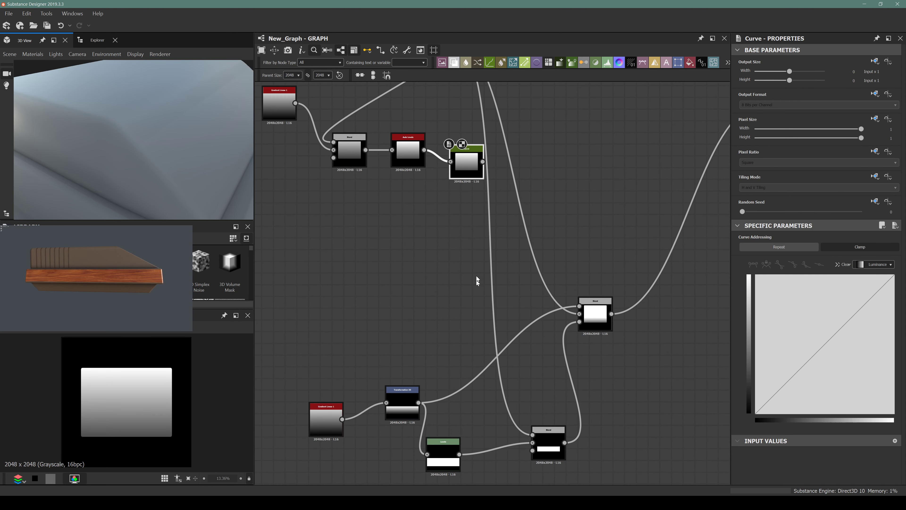
{"action": "middle_click_drag", "start_coordinate": [476, 276], "coordinate": [413, 318]}
{"action": "left_click_drag", "start_coordinate": [549, 359], "coordinate": [496, 199], "text": "shift"}
{"action": "scroll", "coordinate": [194, 143], "scroll_direction": "down", "scroll_amount": 4}
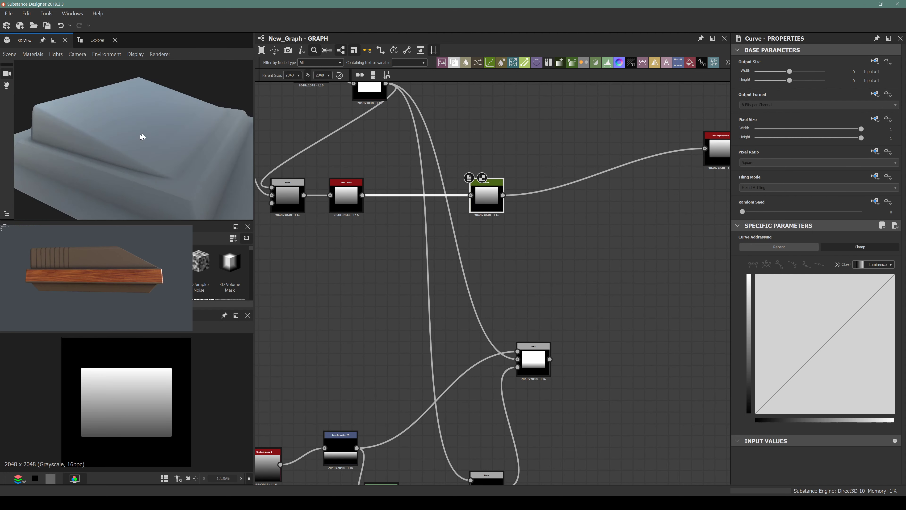
{"action": "left_click_drag", "start_coordinate": [143, 133], "coordinate": [151, 118]}
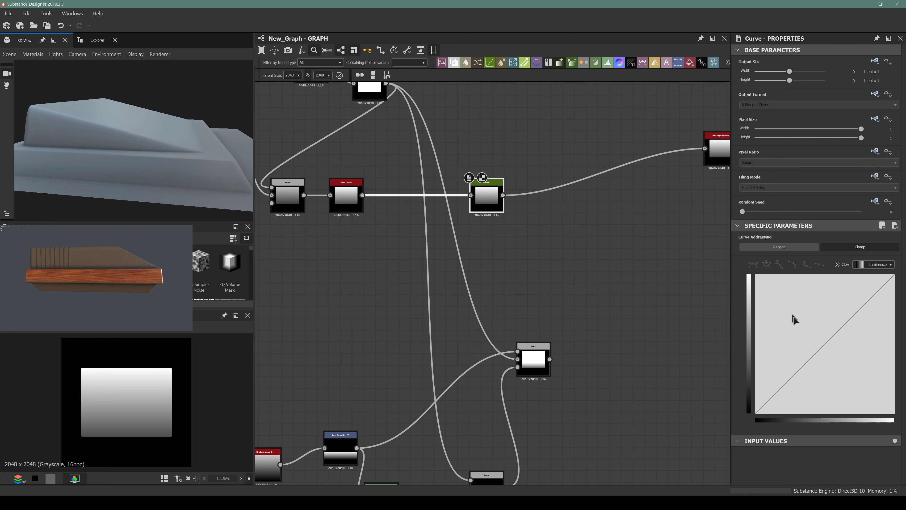
Add a point with straight segments to the Curve node's curve and place it at about 0.59 input and 1.00 output, checking the side profile
{"action": "left_click", "coordinate": [820, 344]}
{"action": "left_click", "coordinate": [819, 265]}
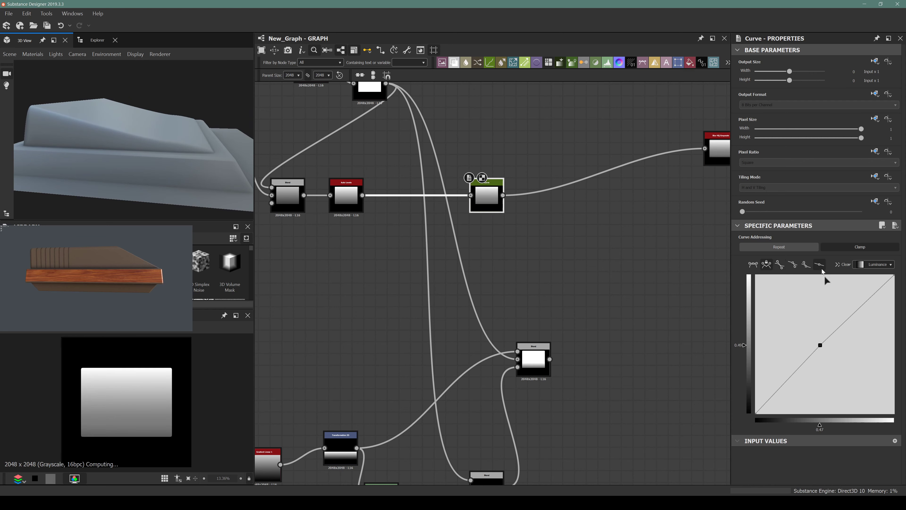
{"action": "left_click_drag", "start_coordinate": [820, 345], "coordinate": [849, 274]}
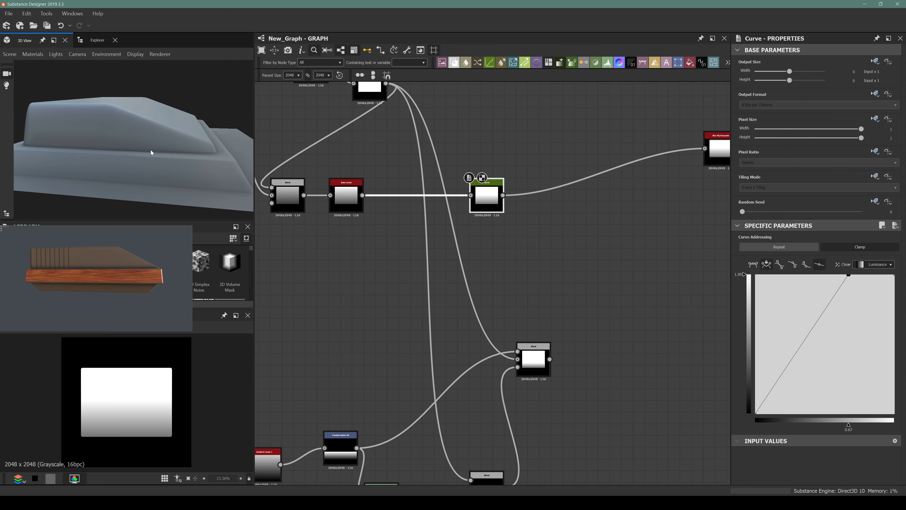
{"action": "mouse_move", "coordinate": [151, 149]}
{"action": "left_mouse_down"}
{"action": "mouse_move", "coordinate": [115, 211]}
{"action": "mouse_move", "coordinate": [114, 163]}
{"action": "mouse_move", "coordinate": [164, 133]}
{"action": "mouse_move", "coordinate": [158, 143]}
{"action": "left_mouse_up"}
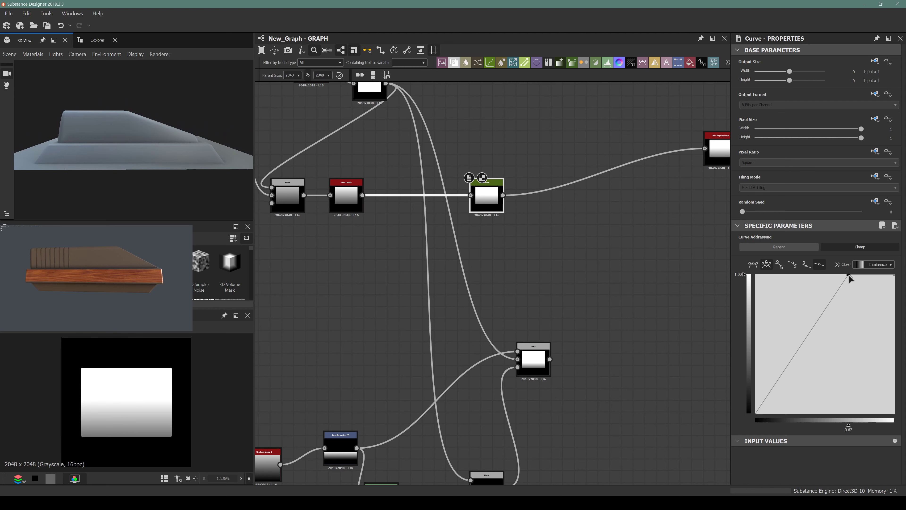
{"action": "left_click_drag", "start_coordinate": [848, 276], "coordinate": [830, 266]}
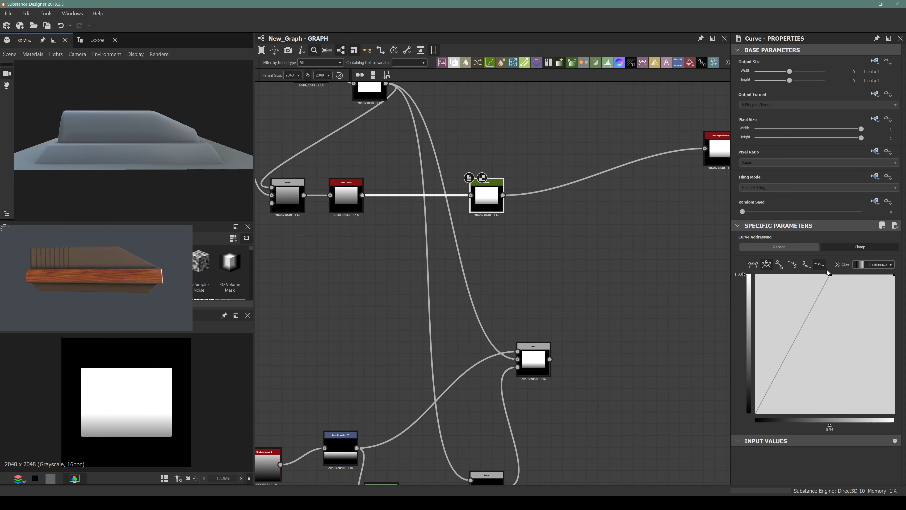
{"action": "left_click_drag", "start_coordinate": [830, 276], "coordinate": [837, 256]}
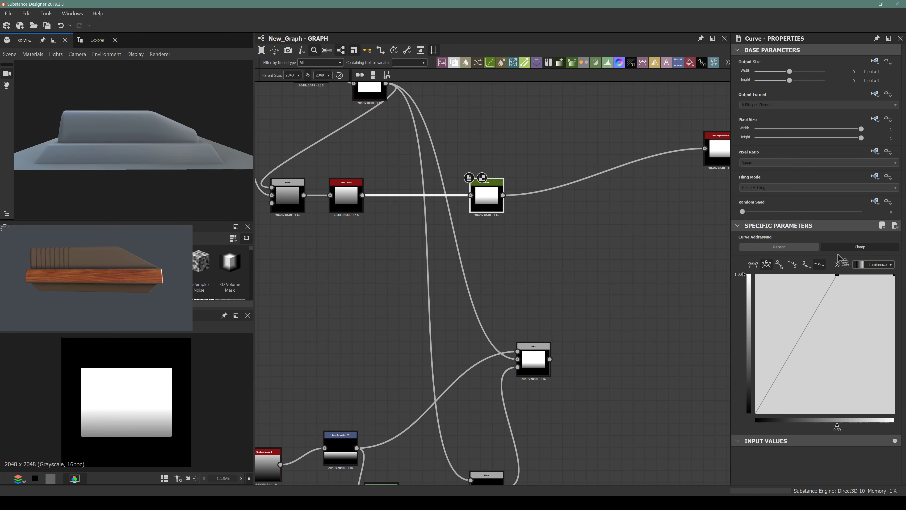
Try the Curve node's start point at about 0.12 input, check the slope in 3D, and return the point to 0.00
{"action": "left_click_drag", "start_coordinate": [180, 148], "coordinate": [160, 150], "text": "alt"}
{"action": "scroll", "coordinate": [156, 145], "scroll_direction": "up", "scroll_amount": 3}
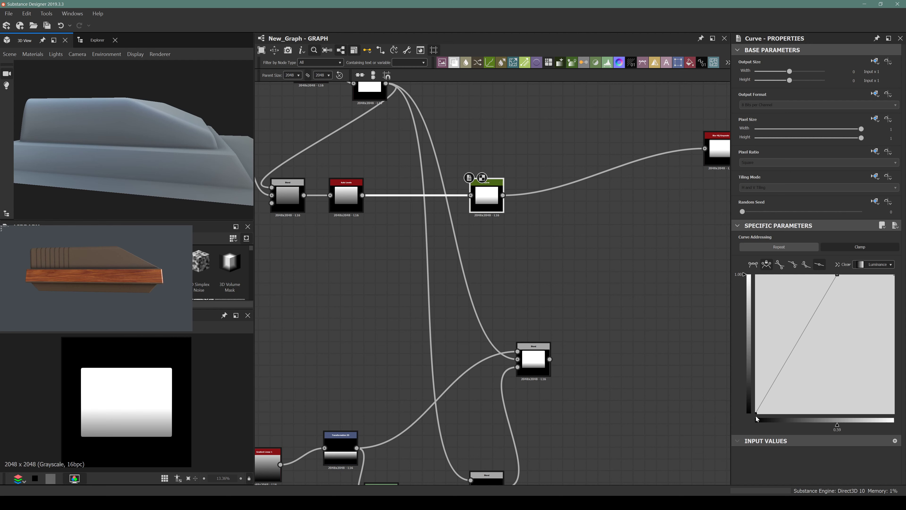
{"action": "left_click_drag", "start_coordinate": [756, 415], "coordinate": [772, 425]}
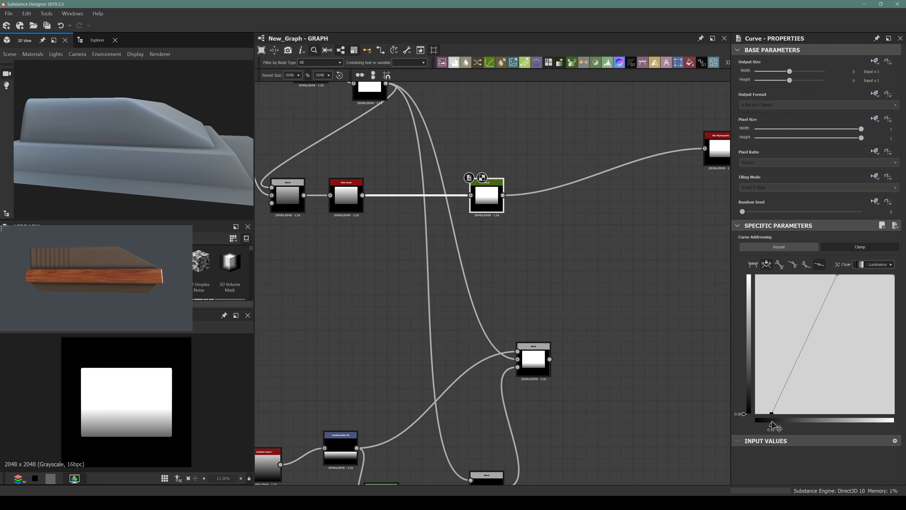
{"action": "left_click_drag", "start_coordinate": [196, 161], "coordinate": [201, 183]}
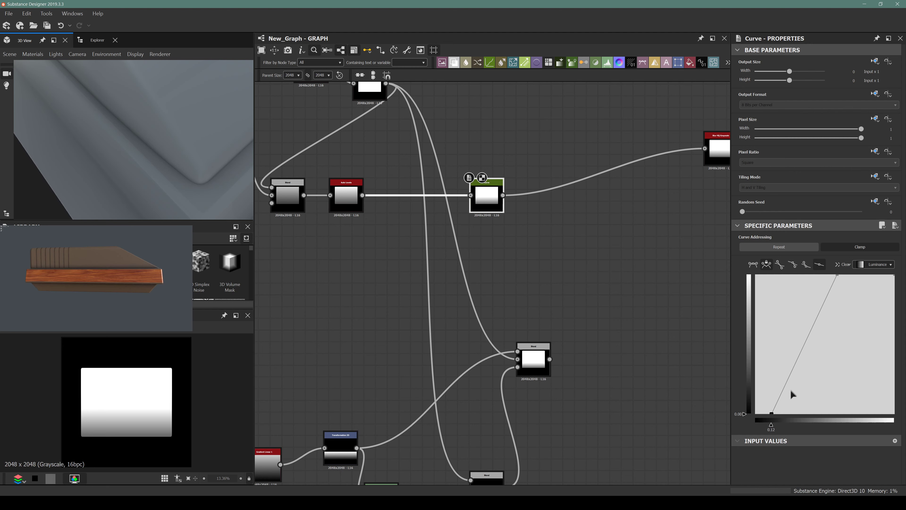
{"action": "mouse_move", "coordinate": [773, 415]}
{"action": "left_mouse_down"}
{"action": "mouse_move", "coordinate": [695, 433]}
{"action": "mouse_move", "coordinate": [693, 404]}
{"action": "mouse_move", "coordinate": [696, 427]}
{"action": "mouse_move", "coordinate": [794, 415]}
{"action": "mouse_move", "coordinate": [755, 414]}
{"action": "left_mouse_up"}
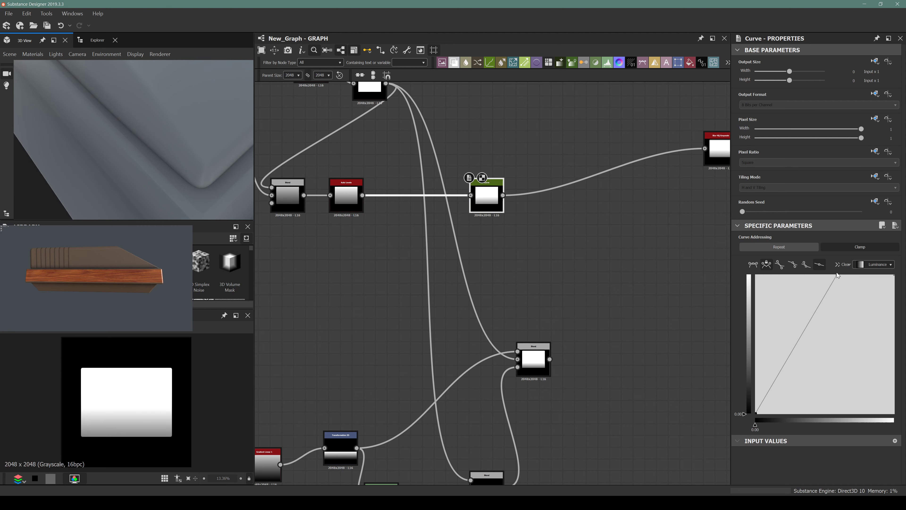
Try the curve's upper point at about 0.67 input and 1.00 output, inspecting the sloped front's corners in 3D
{"action": "left_click_drag", "start_coordinate": [837, 278], "coordinate": [853, 263]}
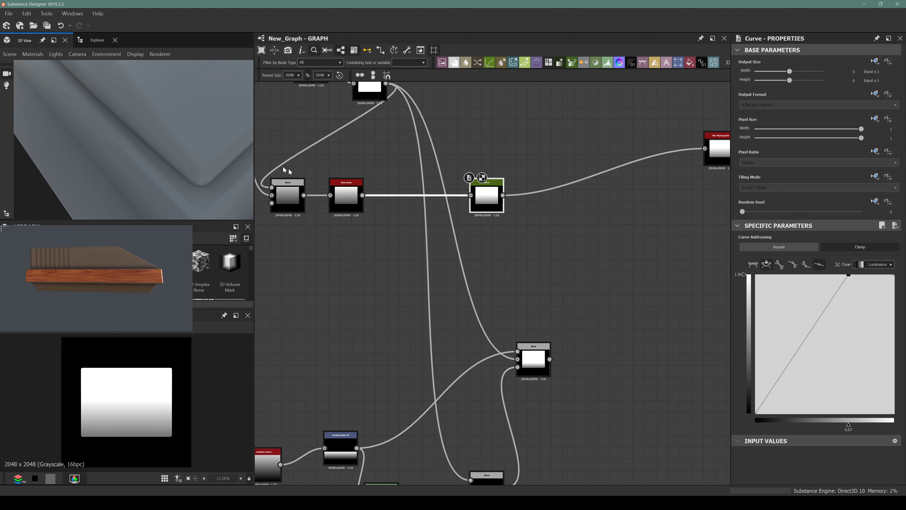
{"action": "left_click_drag", "start_coordinate": [214, 146], "coordinate": [113, 173]}
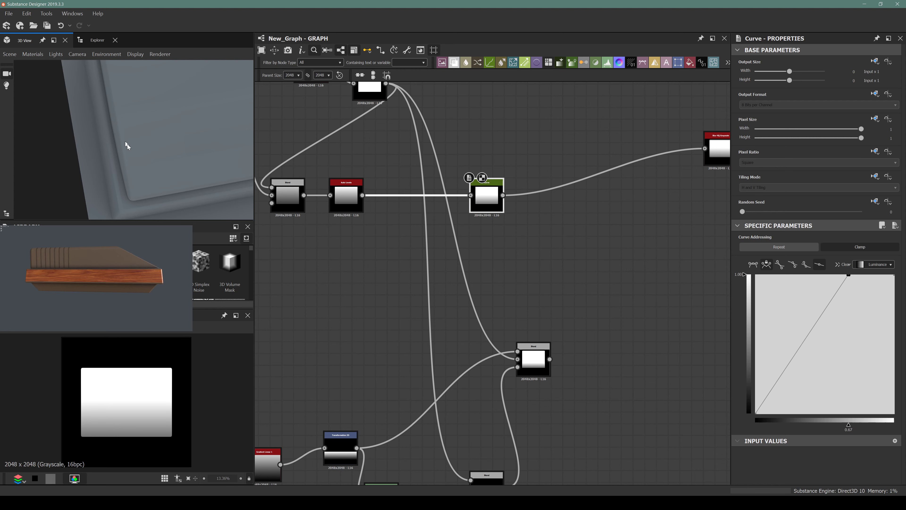
{"action": "left_click_drag", "start_coordinate": [128, 144], "coordinate": [92, 164]}
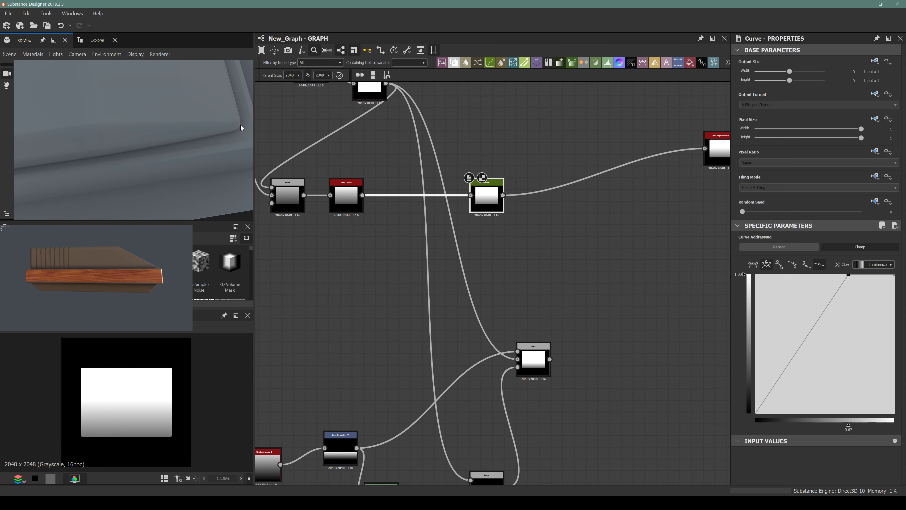
{"action": "left_click_drag", "start_coordinate": [183, 141], "coordinate": [163, 137]}
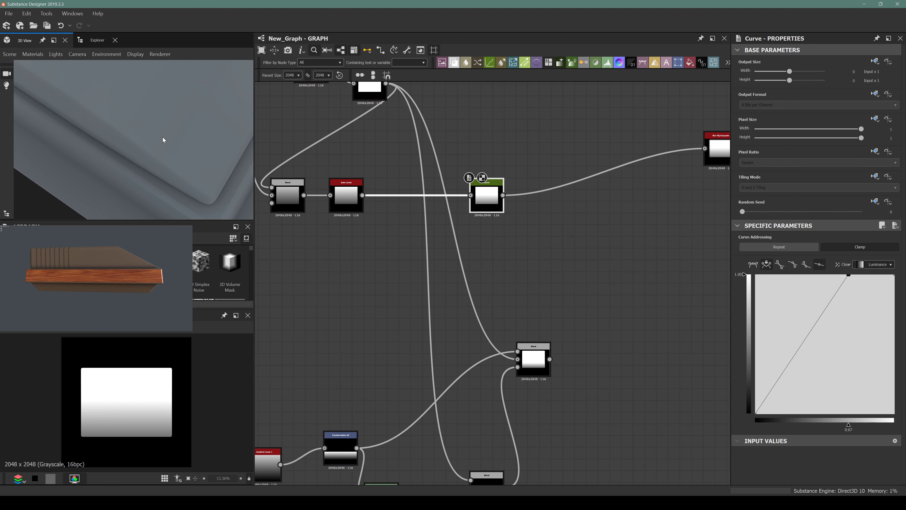
Move the Blur HQ Grayscale node closer to the Curve node, and inspect the raised body's edges in 3D
{"action": "scroll", "coordinate": [462, 206], "scroll_direction": "down", "scroll_amount": 3}
{"action": "scroll", "coordinate": [514, 276], "scroll_direction": "up", "scroll_amount": 3}
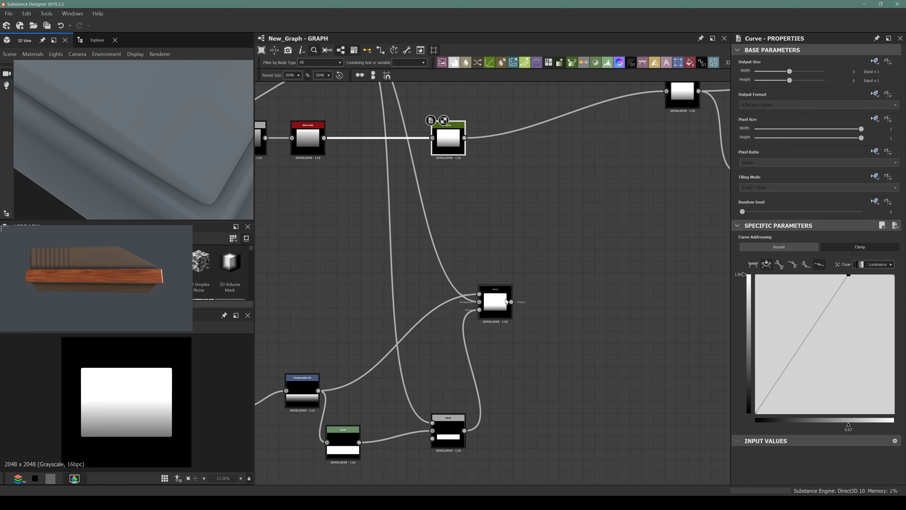
{"action": "scroll", "coordinate": [447, 190], "scroll_direction": "down", "scroll_amount": 3}
{"action": "scroll", "coordinate": [479, 259], "scroll_direction": "up", "scroll_amount": 1}
{"action": "scroll", "coordinate": [485, 231], "scroll_direction": "up", "scroll_amount": 2}
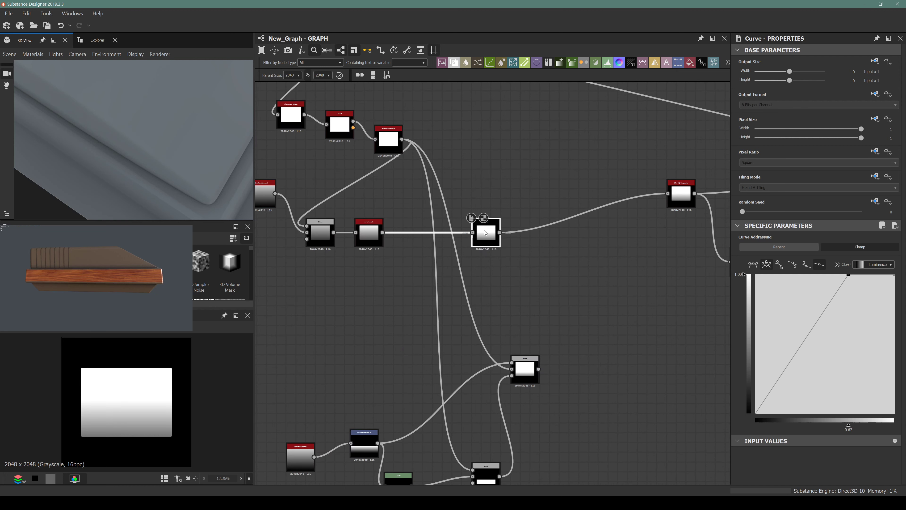
{"action": "scroll", "coordinate": [371, 235], "scroll_direction": "down", "scroll_amount": 2}
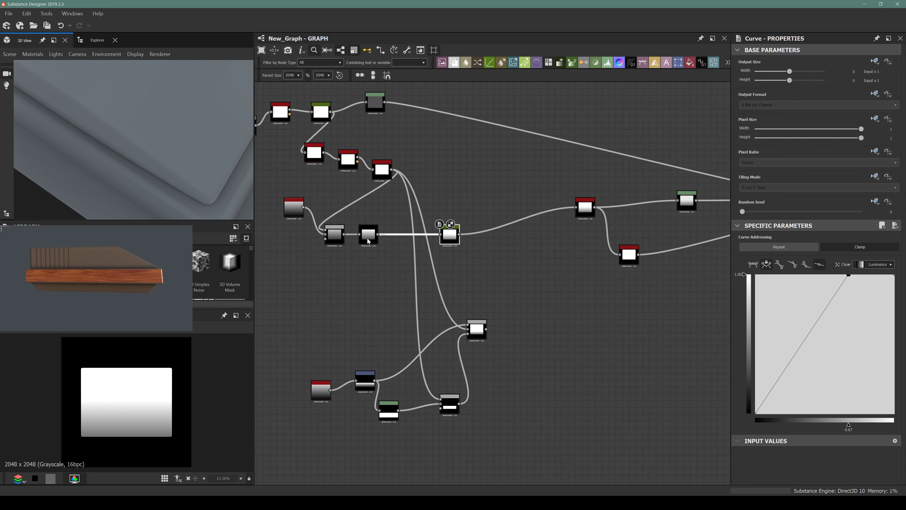
{"action": "scroll", "coordinate": [541, 219], "scroll_direction": "up", "scroll_amount": 3}
{"action": "left_click", "coordinate": [614, 204]}
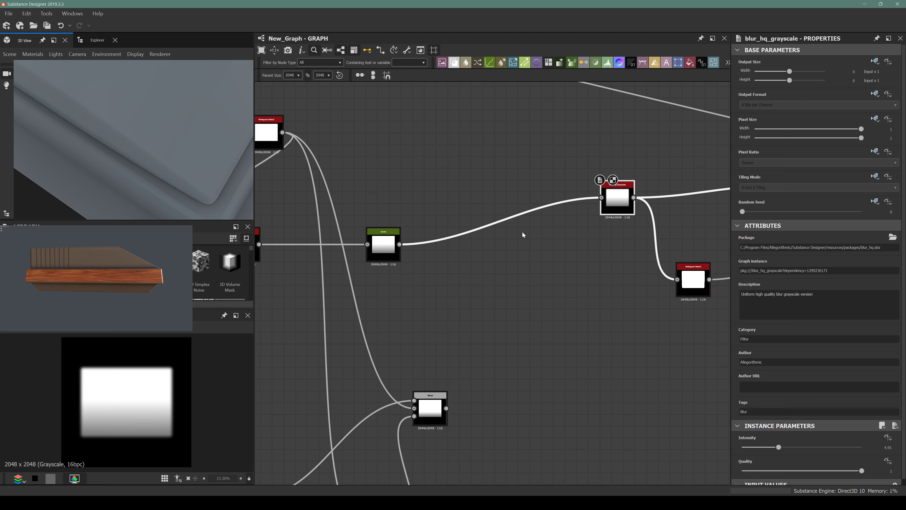
{"action": "left_click_drag", "start_coordinate": [623, 194], "coordinate": [587, 207]}
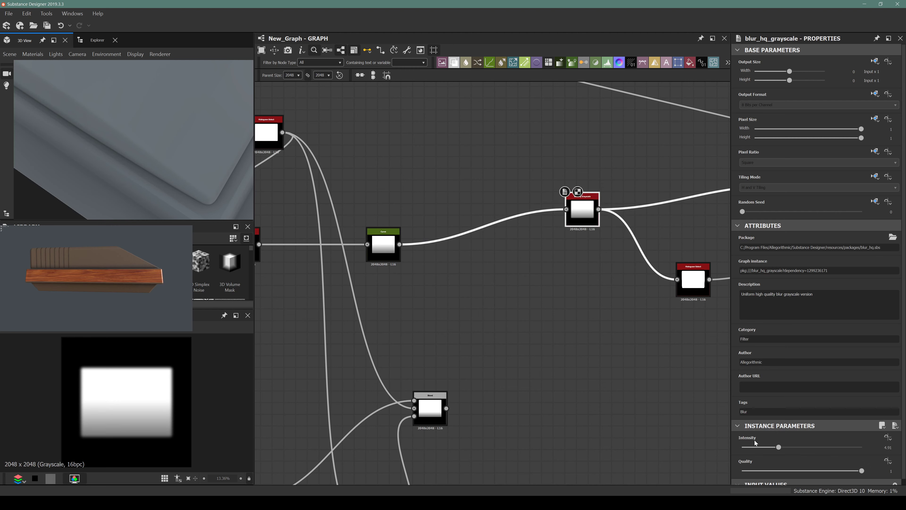
{"action": "left_click_drag", "start_coordinate": [127, 167], "coordinate": [176, 111]}
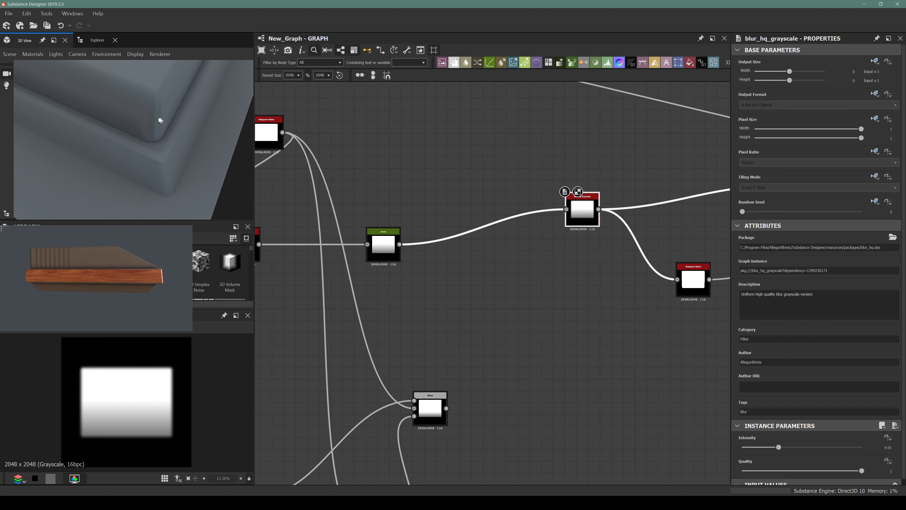
{"action": "left_click_drag", "start_coordinate": [116, 147], "coordinate": [64, 153]}
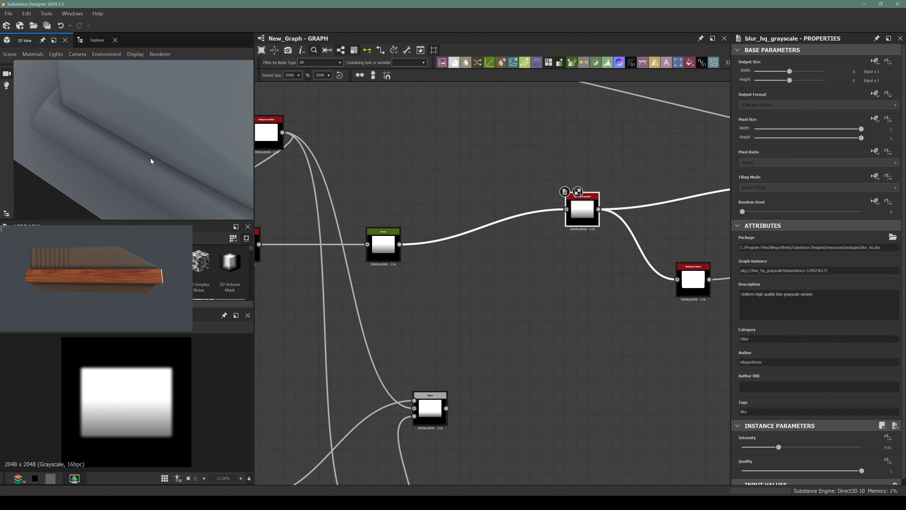
{"action": "left_click_drag", "start_coordinate": [151, 161], "coordinate": [172, 162]}
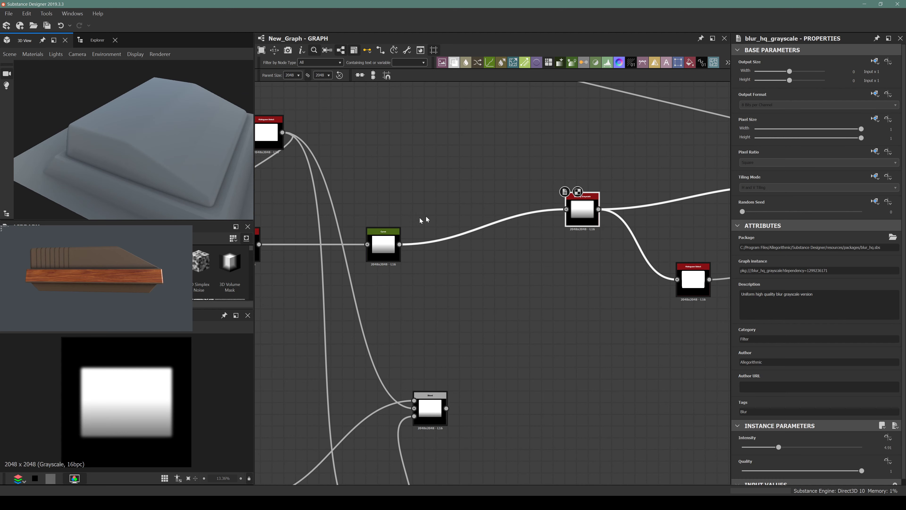
Try the Curve node's upper point at about 0.58 input and 1.00 output, checking the side profile against the reference
{"action": "middle_click_drag", "start_coordinate": [427, 219], "coordinate": [511, 199]}
{"action": "left_click", "coordinate": [468, 226]}
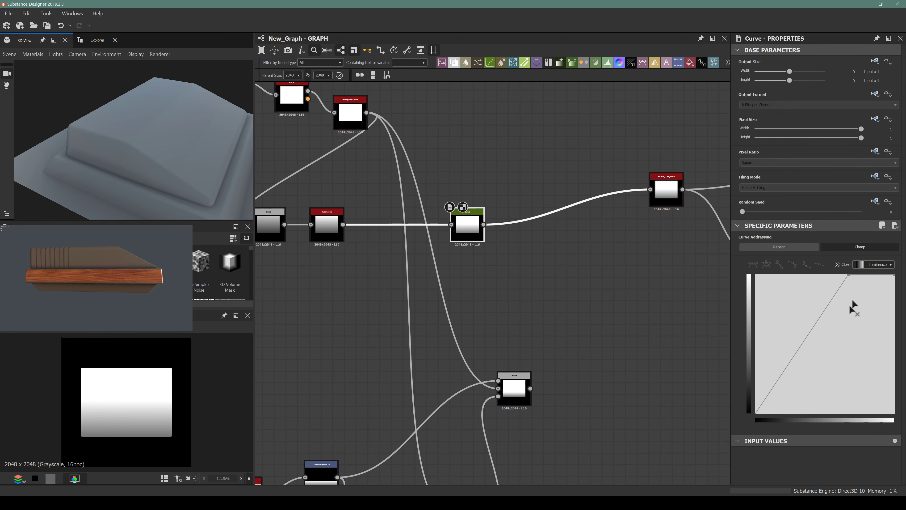
{"action": "left_click", "coordinate": [757, 413]}
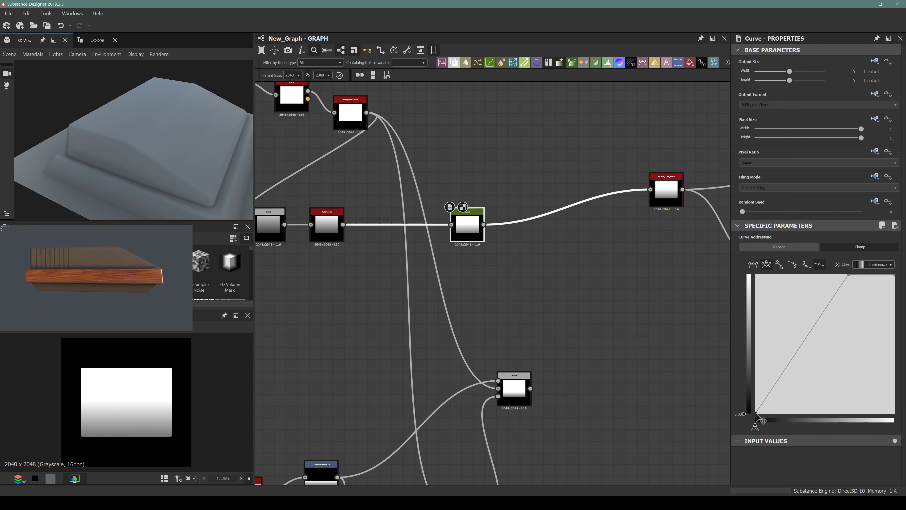
{"action": "left_click_drag", "start_coordinate": [722, 450], "coordinate": [612, 459]}
{"action": "mouse_move", "coordinate": [848, 275]}
{"action": "left_mouse_down"}
{"action": "mouse_move", "coordinate": [826, 274]}
{"action": "mouse_move", "coordinate": [836, 274]}
{"action": "left_mouse_up"}
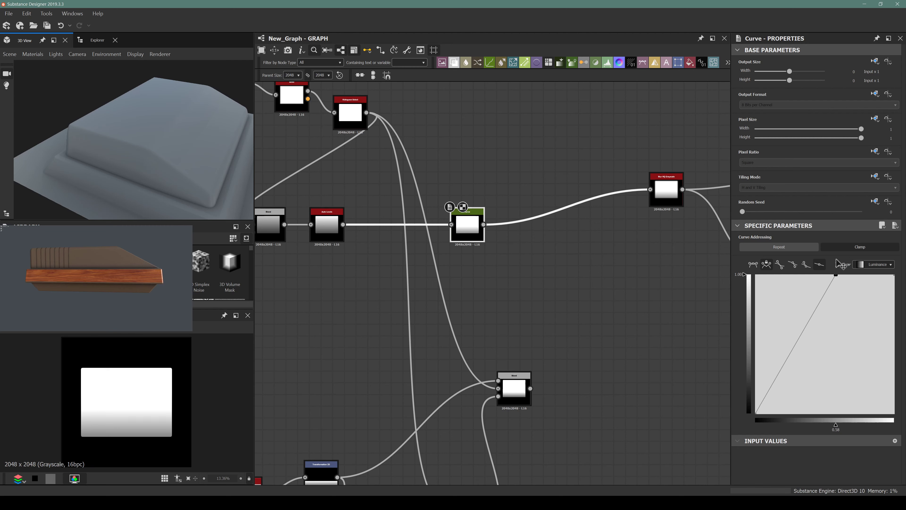
{"action": "left_click_drag", "start_coordinate": [167, 193], "coordinate": [173, 144]}
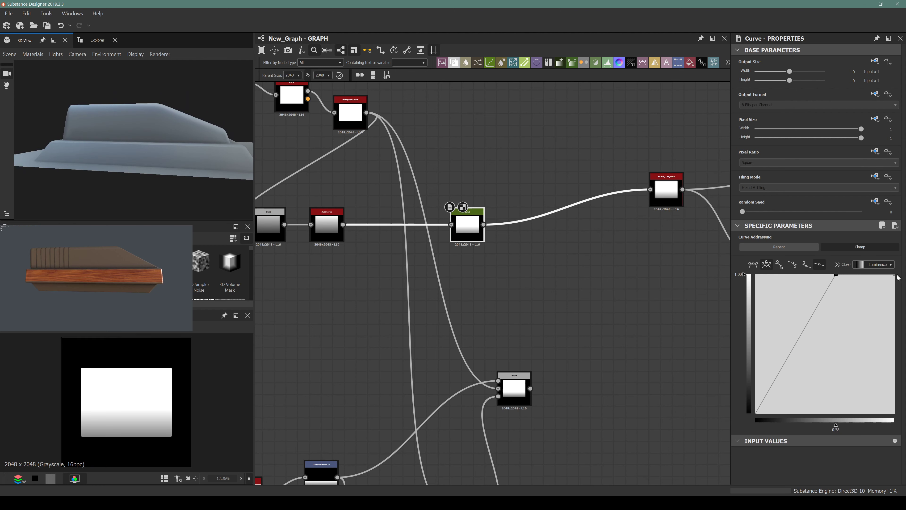
Steepen the curve by placing its start point at about 0.11 input and upper point at about 0.54, checking the slope in 3D
{"action": "mouse_move", "coordinate": [836, 275]}
{"action": "left_mouse_down"}
{"action": "mouse_move", "coordinate": [859, 275]}
{"action": "mouse_move", "coordinate": [840, 259]}
{"action": "left_mouse_up"}
{"action": "key", "text": "Delete"}
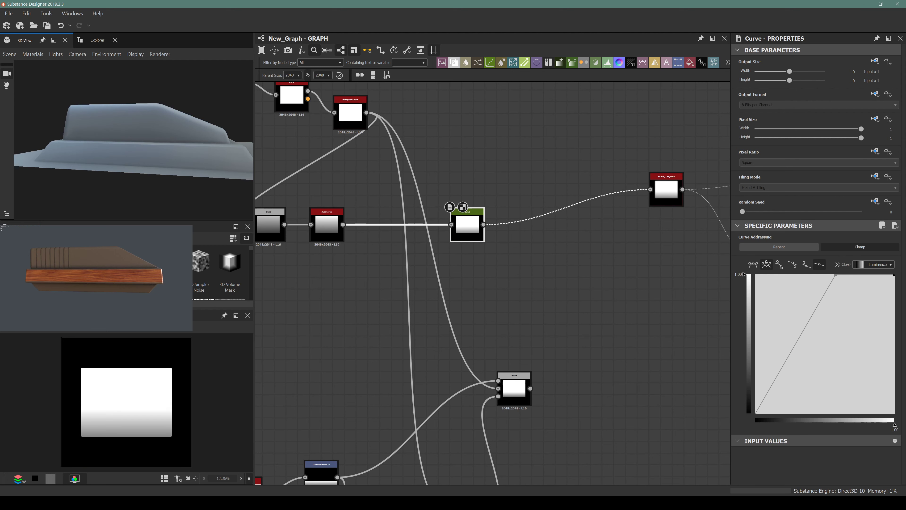
{"action": "left_click_drag", "start_coordinate": [755, 414], "coordinate": [762, 415]}
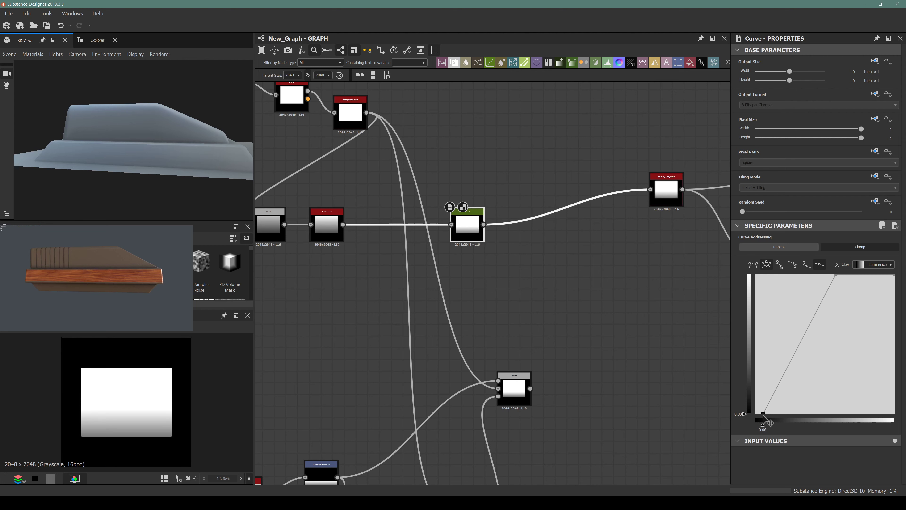
{"action": "left_click_drag", "start_coordinate": [837, 277], "coordinate": [832, 274]}
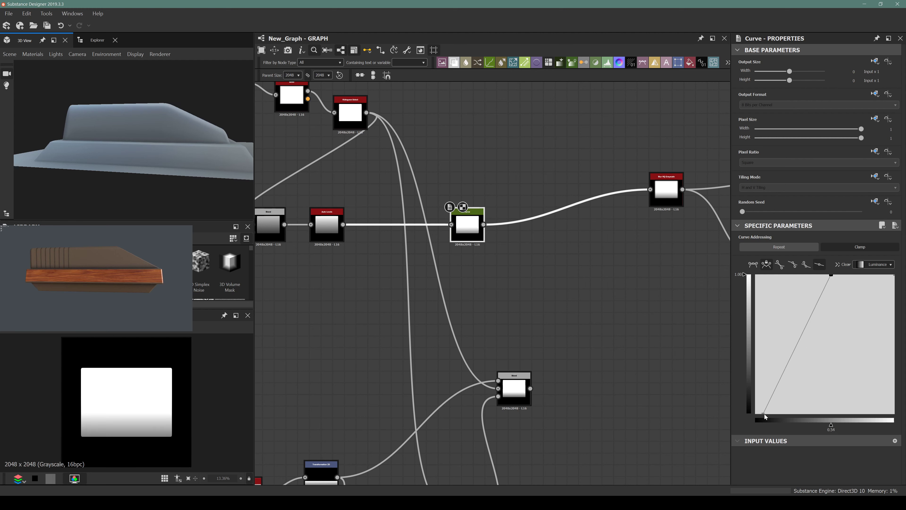
{"action": "left_click_drag", "start_coordinate": [763, 416], "coordinate": [771, 433]}
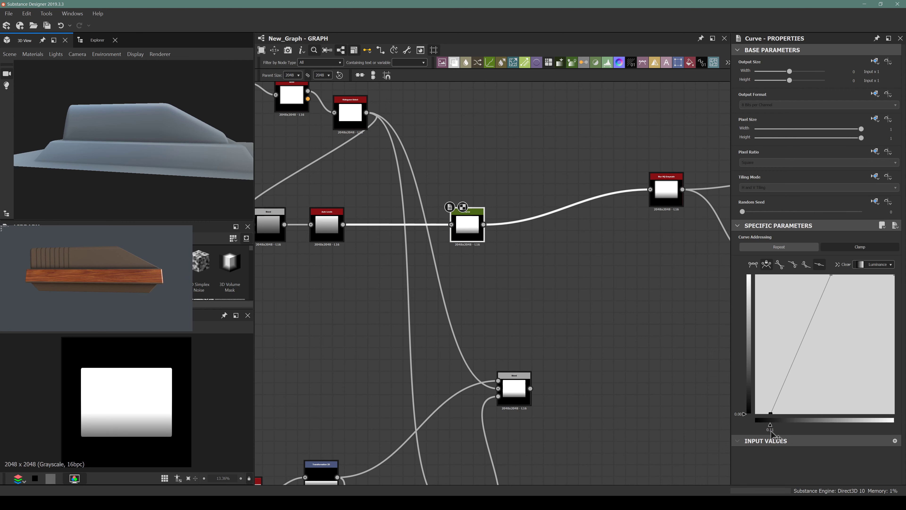
{"action": "scroll", "coordinate": [156, 156], "scroll_direction": "up", "scroll_amount": 8}
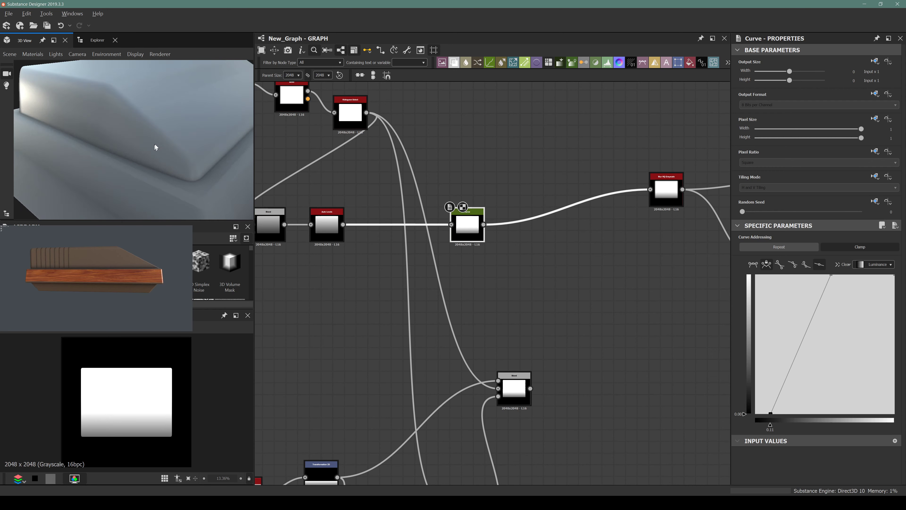
{"action": "left_click_drag", "start_coordinate": [156, 143], "coordinate": [172, 125]}
{"action": "scroll", "coordinate": [177, 131], "scroll_direction": "down", "scroll_amount": 5}
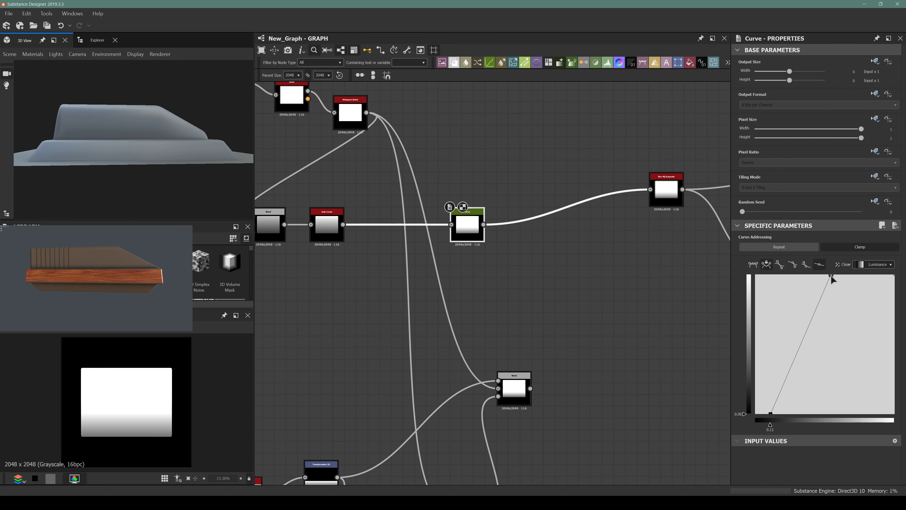
Place the curve's upper point at about 0.56 input and 0.99 output, and inspect the body's profile from several angles
{"action": "left_click_drag", "start_coordinate": [831, 275], "coordinate": [835, 276]}
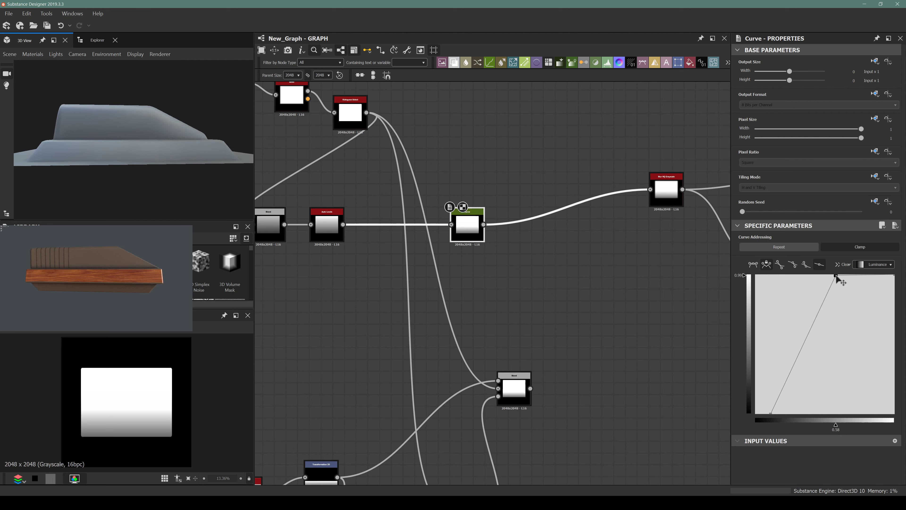
{"action": "left_click_drag", "start_coordinate": [837, 277], "coordinate": [834, 277]}
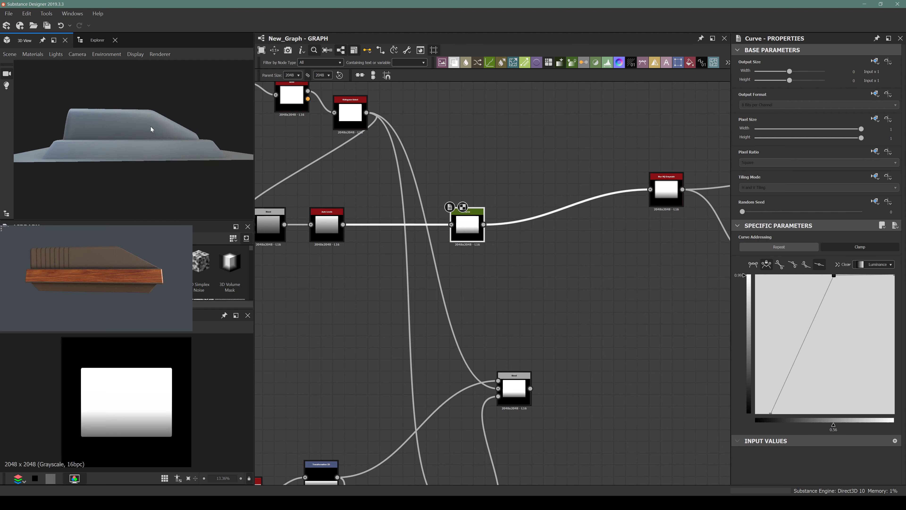
{"action": "left_click_drag", "start_coordinate": [151, 126], "coordinate": [145, 154]}
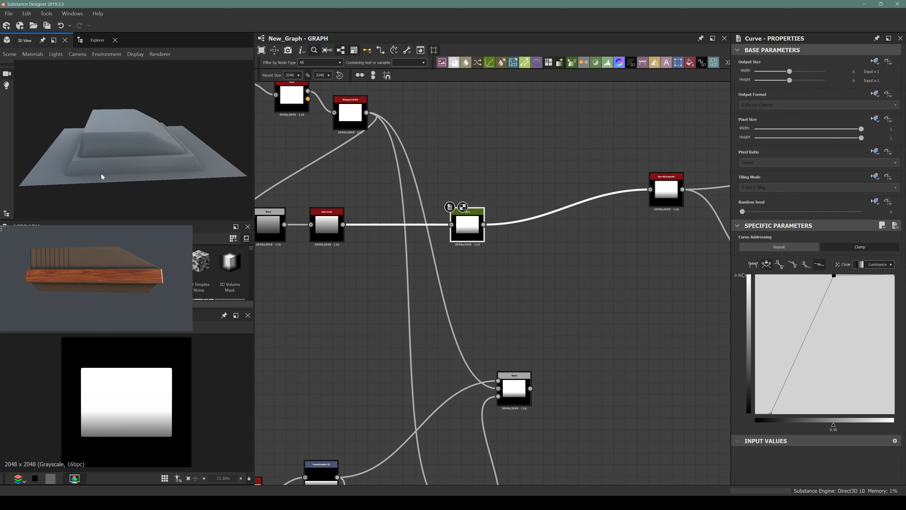
{"action": "scroll", "coordinate": [72, 168], "scroll_direction": "up", "scroll_amount": 2}
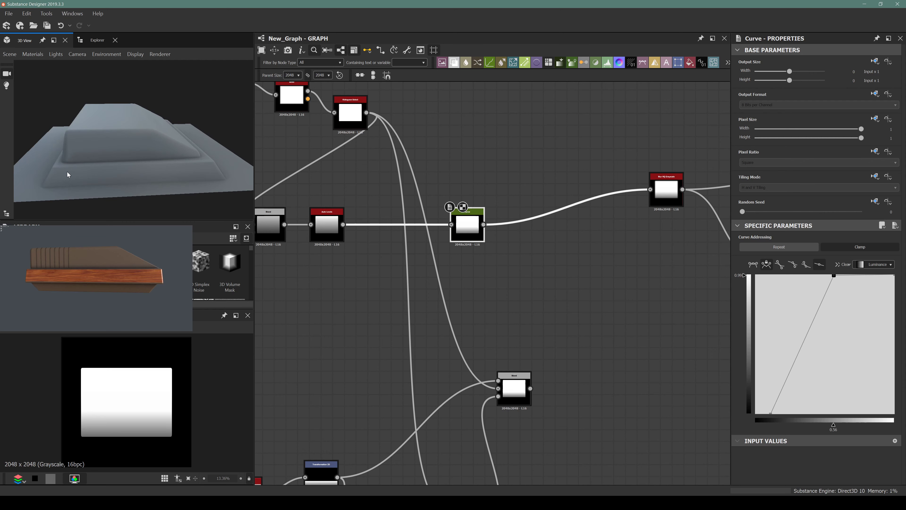
{"action": "left_click_drag", "start_coordinate": [76, 168], "coordinate": [91, 155], "text": "alt"}
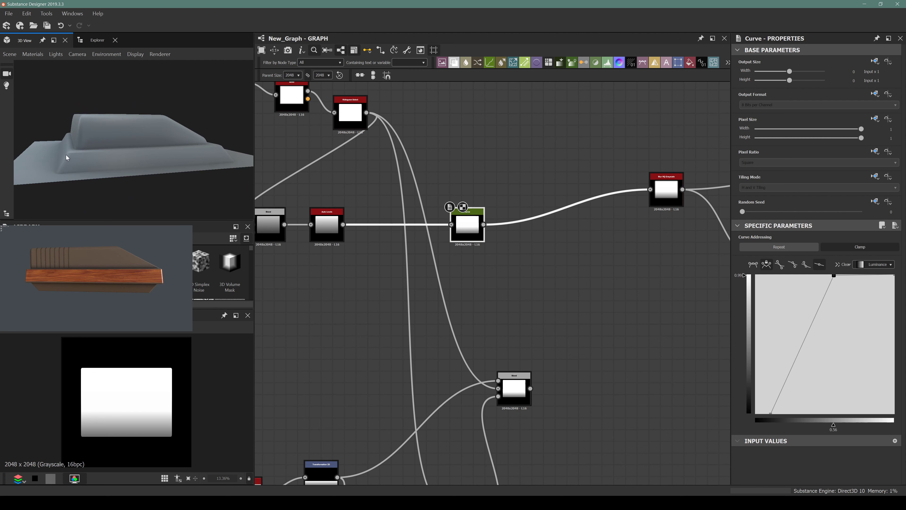
{"action": "left_click_drag", "start_coordinate": [68, 173], "coordinate": [102, 149]}
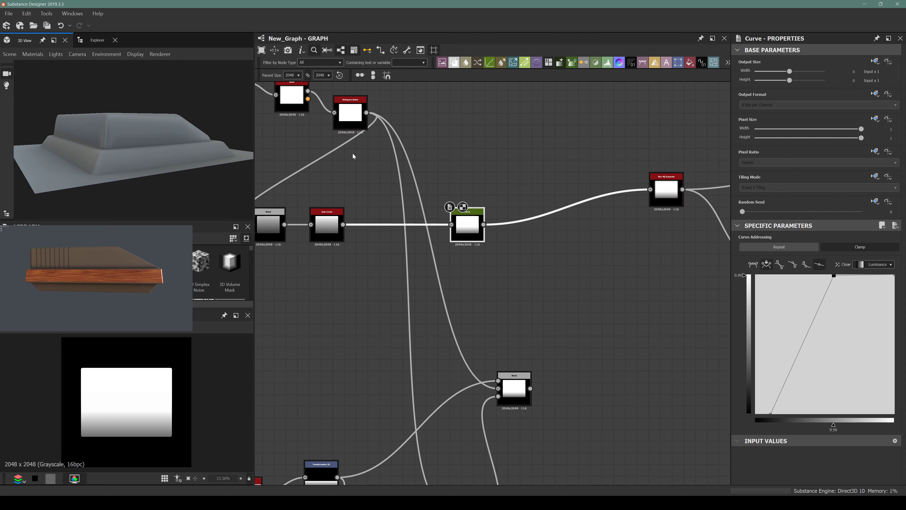
Set the Y size of the Shape node at the start of the graph to about 0.86
{"action": "scroll", "coordinate": [357, 159], "scroll_direction": "down", "scroll_amount": 3}
{"action": "middle_click_drag", "start_coordinate": [476, 123], "coordinate": [594, 206]}
{"action": "middle_click_drag", "start_coordinate": [299, 185], "coordinate": [405, 210]}
{"action": "scroll", "coordinate": [391, 200], "scroll_direction": "up", "scroll_amount": 5}
{"action": "left_click", "coordinate": [369, 187]}
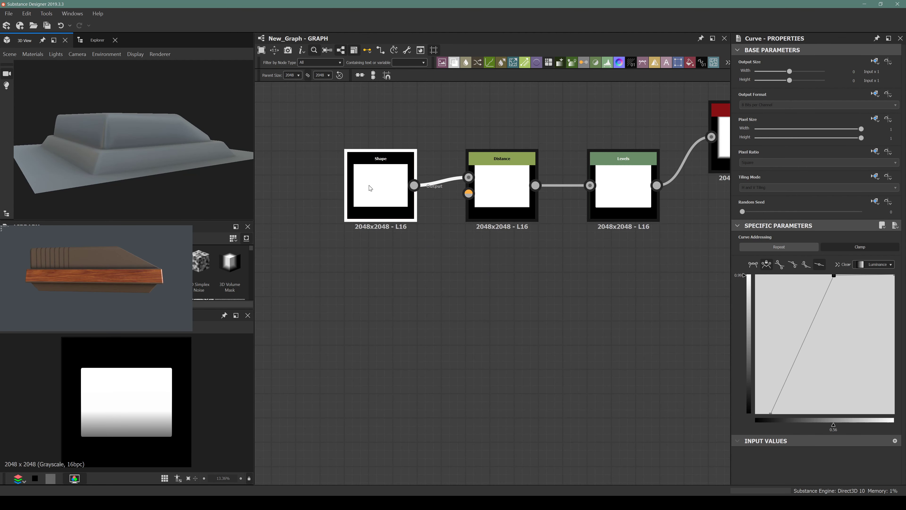
{"action": "left_click", "coordinate": [370, 189]}
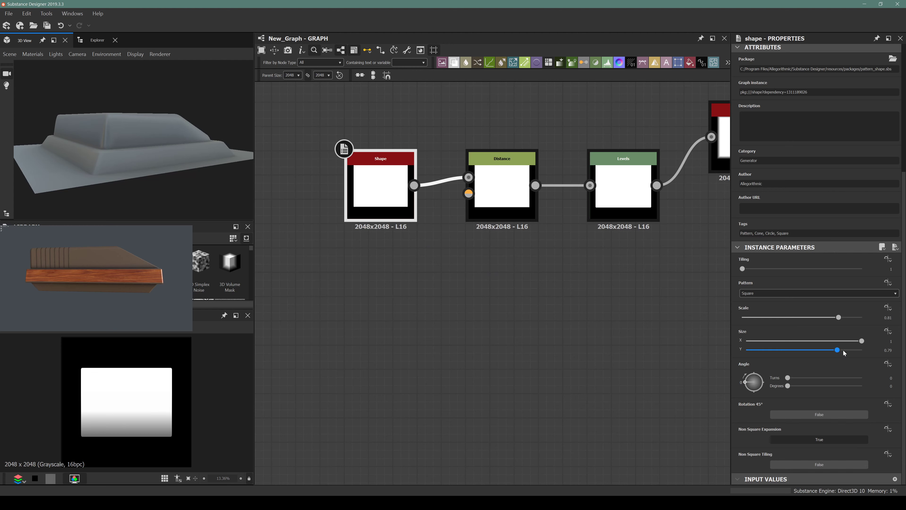
{"action": "left_click_drag", "start_coordinate": [843, 349], "coordinate": [845, 350]}
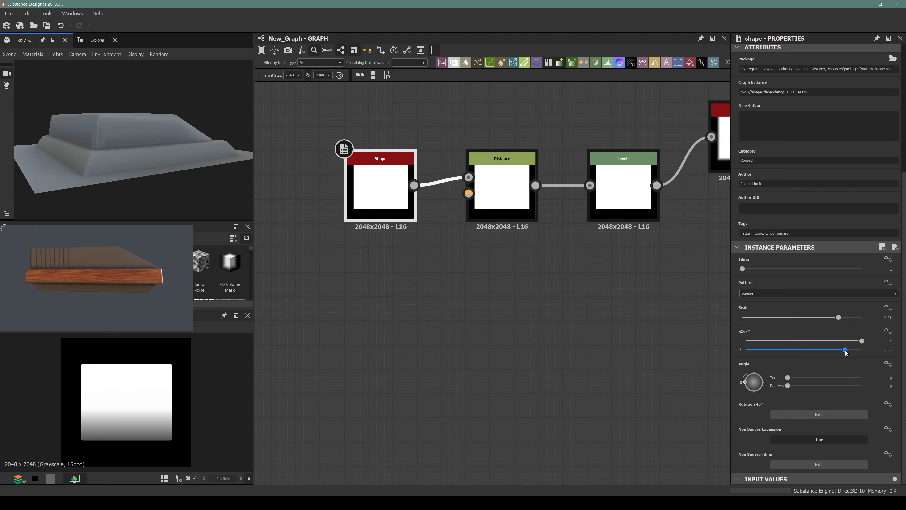
Undo and redo the Shape node's Y size change to compare the body's proportions in 3D
{"action": "left_click_drag", "start_coordinate": [132, 148], "coordinate": [95, 163]}
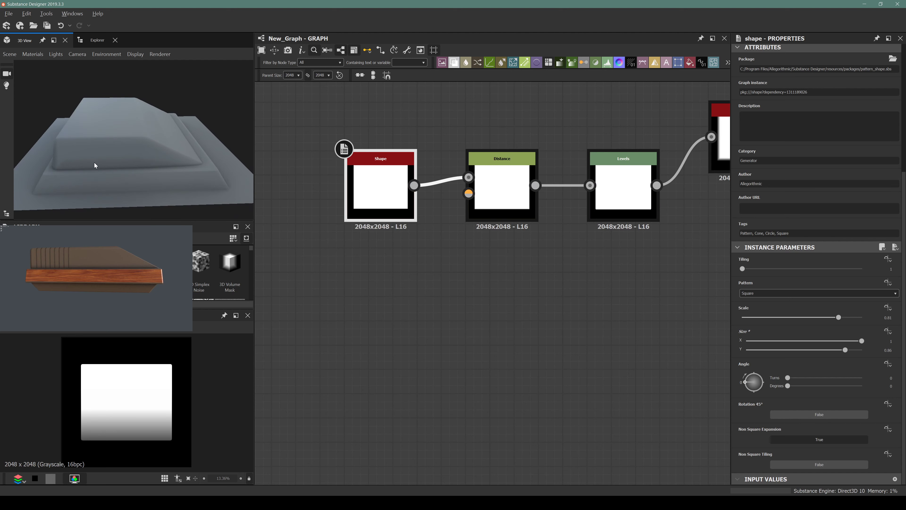
{"action": "key", "text": "ctrl+z"}
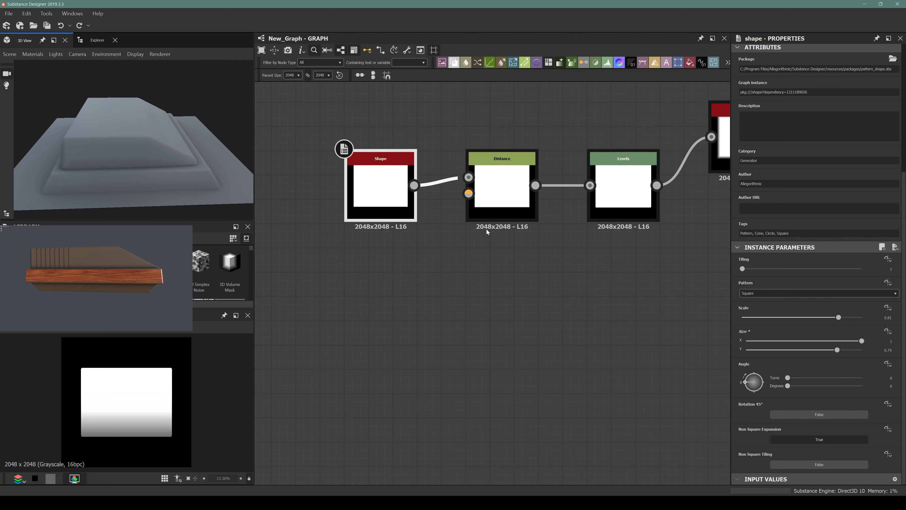
{"action": "key", "text": "ctrl+y"}
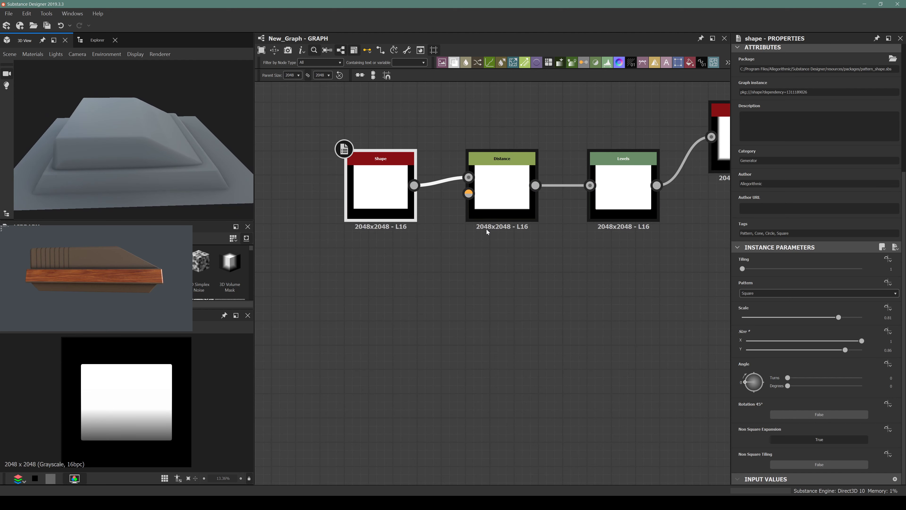
Inspect the raised body's corner in 3D and open the Bevel node between the two Histogram Select nodes
{"action": "scroll", "coordinate": [500, 282], "scroll_direction": "down", "scroll_amount": 5}
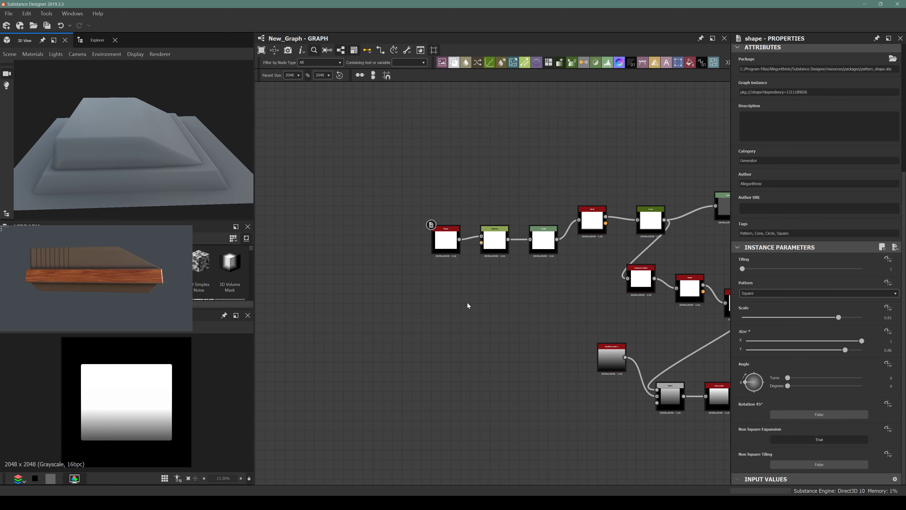
{"action": "left_click_drag", "start_coordinate": [156, 132], "coordinate": [180, 158]}
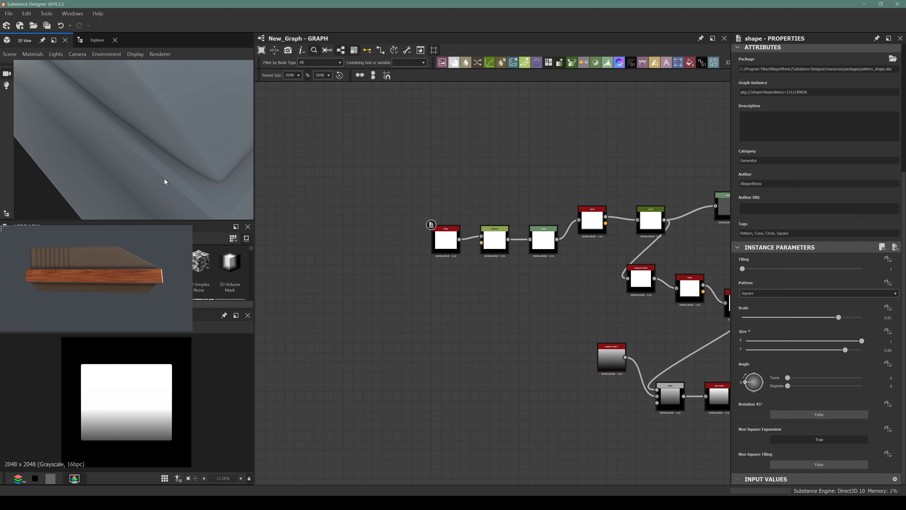
{"action": "scroll", "coordinate": [440, 194], "scroll_direction": "down", "scroll_amount": 4}
{"action": "left_click_drag", "start_coordinate": [118, 136], "coordinate": [132, 148]}
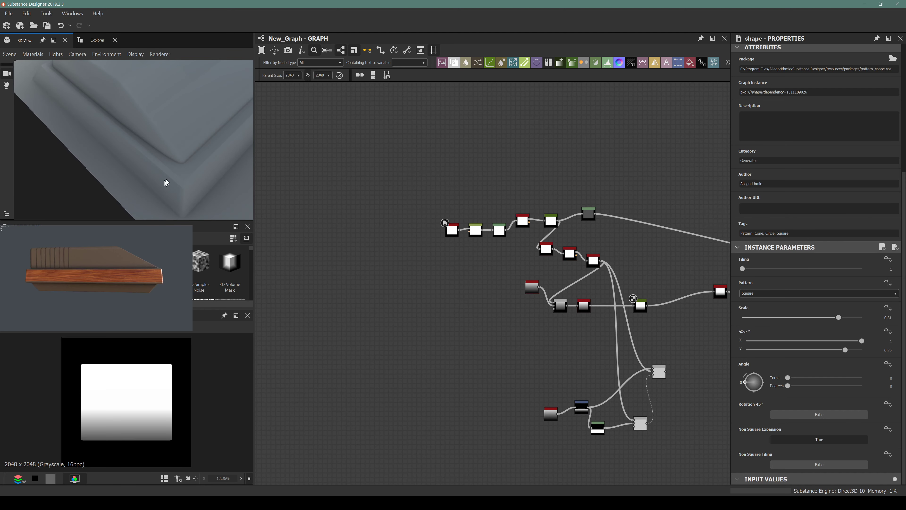
{"action": "scroll", "coordinate": [624, 303], "scroll_direction": "up", "scroll_amount": 5}
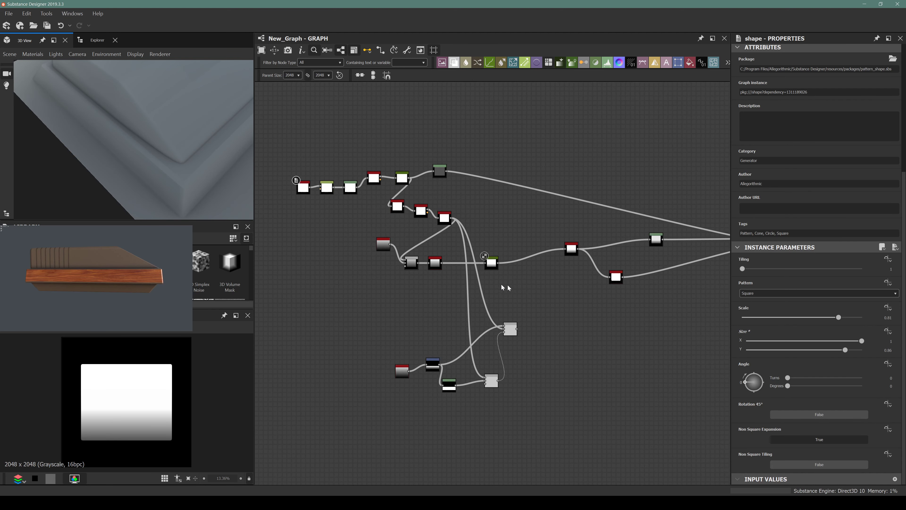
{"action": "middle_click_drag", "start_coordinate": [482, 264], "coordinate": [424, 283]}
{"action": "scroll", "coordinate": [355, 185], "scroll_direction": "up", "scroll_amount": 3}
{"action": "double_click", "coordinate": [354, 184]}
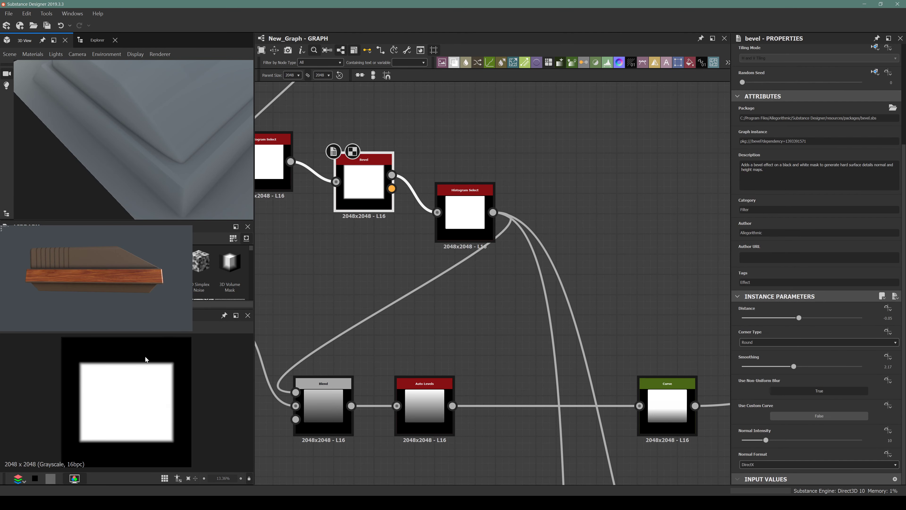
Try a Smoothing value of about 3.2 on the Bevel node, and undo it
{"action": "scroll", "coordinate": [133, 357], "scroll_direction": "up", "scroll_amount": 5}
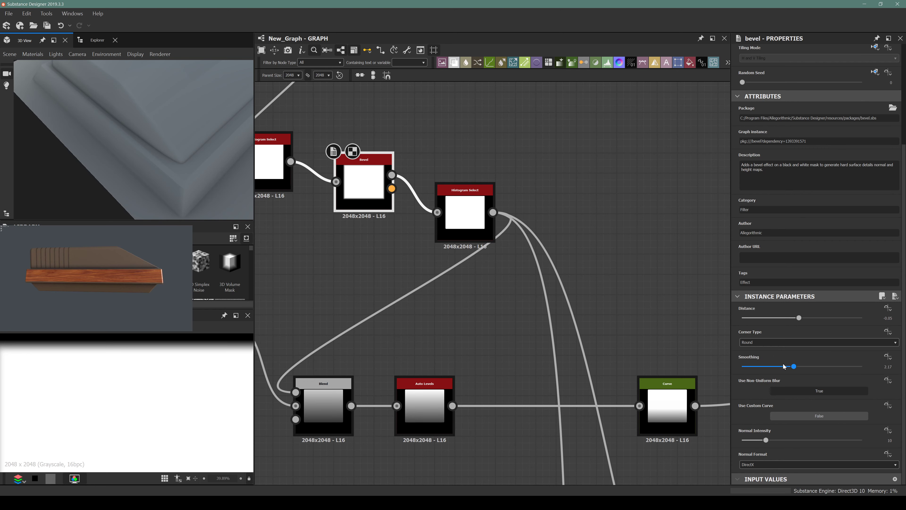
{"action": "mouse_move", "coordinate": [783, 366]}
{"action": "left_mouse_down"}
{"action": "mouse_move", "coordinate": [728, 366]}
{"action": "mouse_move", "coordinate": [782, 366]}
{"action": "left_mouse_up"}
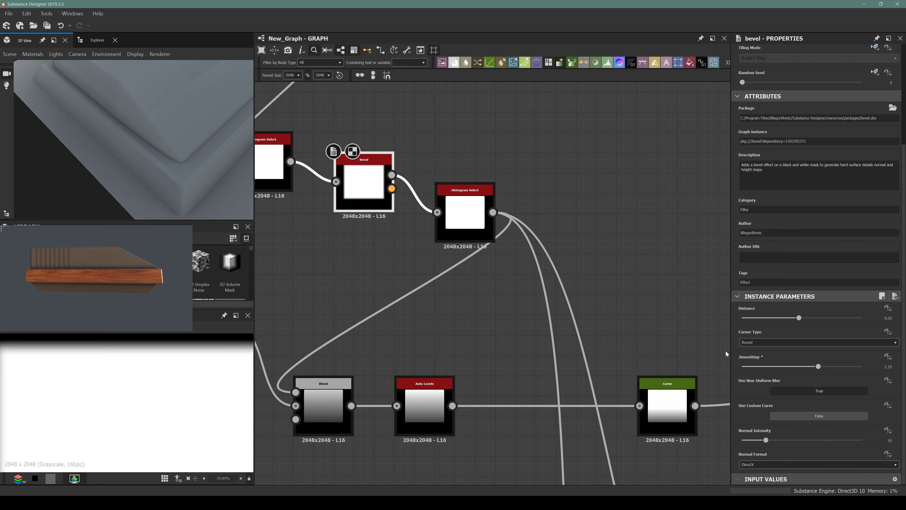
{"action": "key", "text": "ctrl+z"}
Set the Bevel node's Distance to -0.04 and inspect the body's rounded corners in 3D
{"action": "mouse_move", "coordinate": [799, 317]}
{"action": "left_mouse_down"}
{"action": "mouse_move", "coordinate": [787, 319]}
{"action": "mouse_move", "coordinate": [799, 318]}
{"action": "left_mouse_up"}
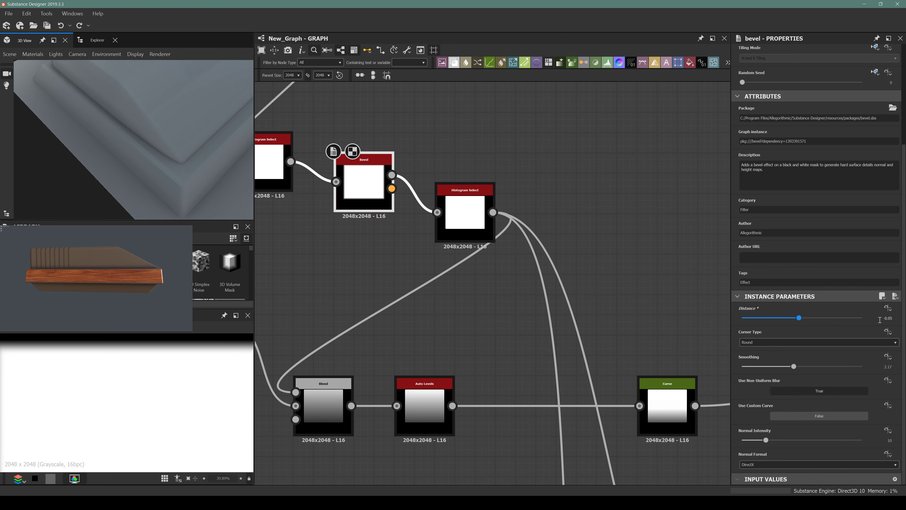
{"action": "left_click", "coordinate": [879, 318]}
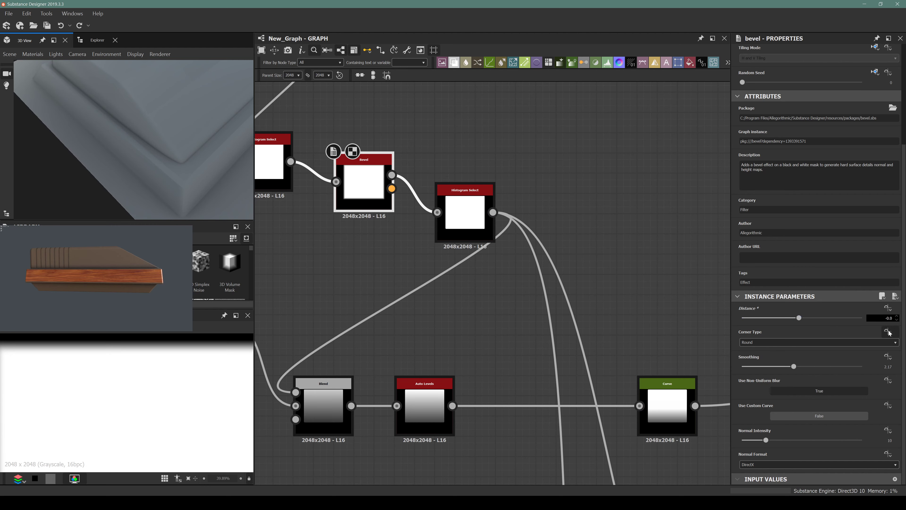
{"action": "type", "text": "4"}
{"action": "key", "text": "Return"}
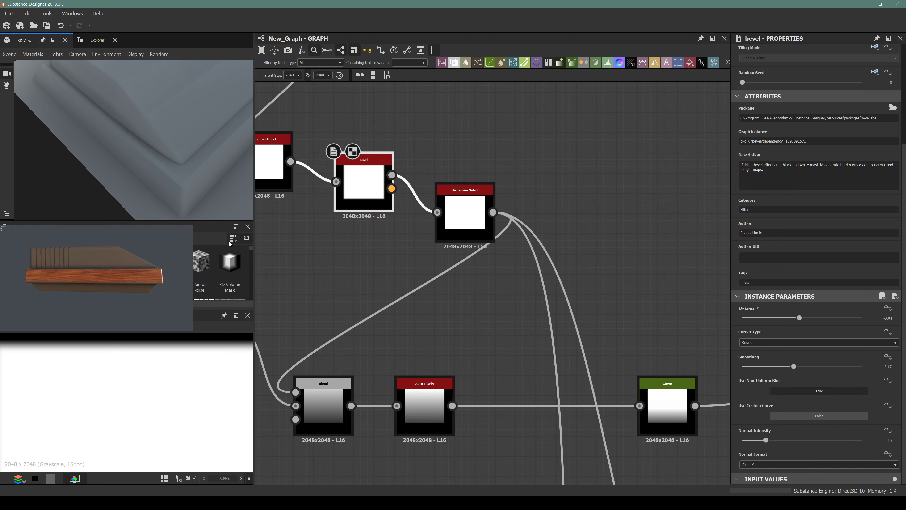
{"action": "left_click_drag", "start_coordinate": [112, 163], "coordinate": [234, 135]}
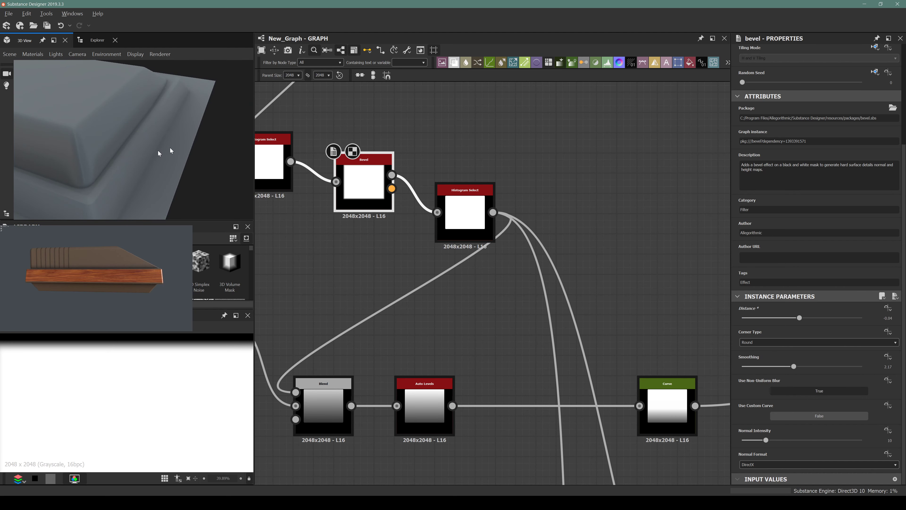
{"action": "mouse_move", "coordinate": [158, 154]}
{"action": "left_mouse_down"}
{"action": "mouse_move", "coordinate": [89, 191]}
{"action": "mouse_move", "coordinate": [146, 166]}
{"action": "left_mouse_up"}
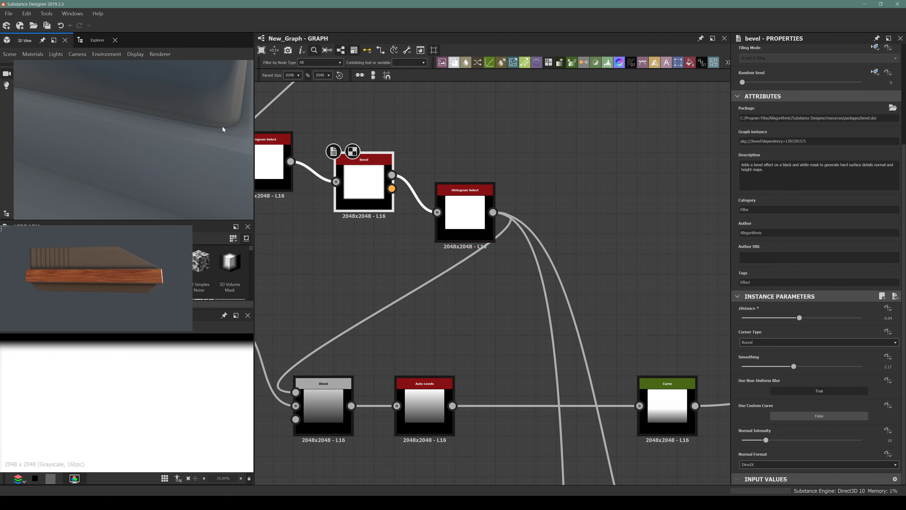
{"action": "left_click_drag", "start_coordinate": [222, 128], "coordinate": [166, 294]}
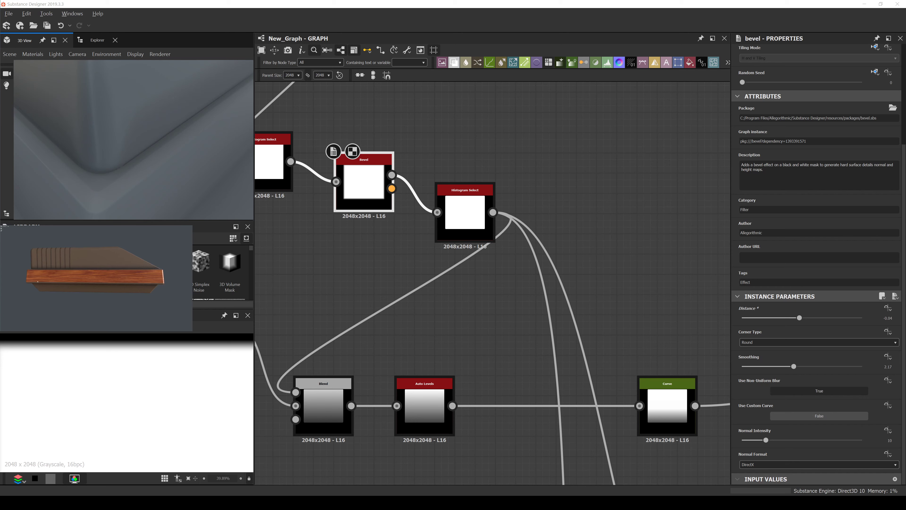
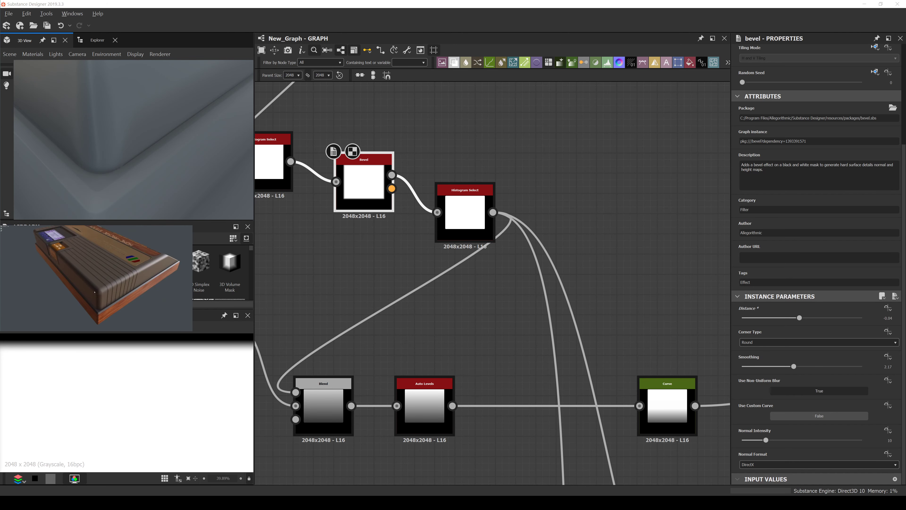
Inspect the raised body's rounded corners in 3D and compare them with the reference console's corner
{"action": "left_click_drag", "start_coordinate": [71, 311], "coordinate": [90, 305]}
{"action": "scroll", "coordinate": [90, 305], "scroll_direction": "up", "scroll_amount": 6}
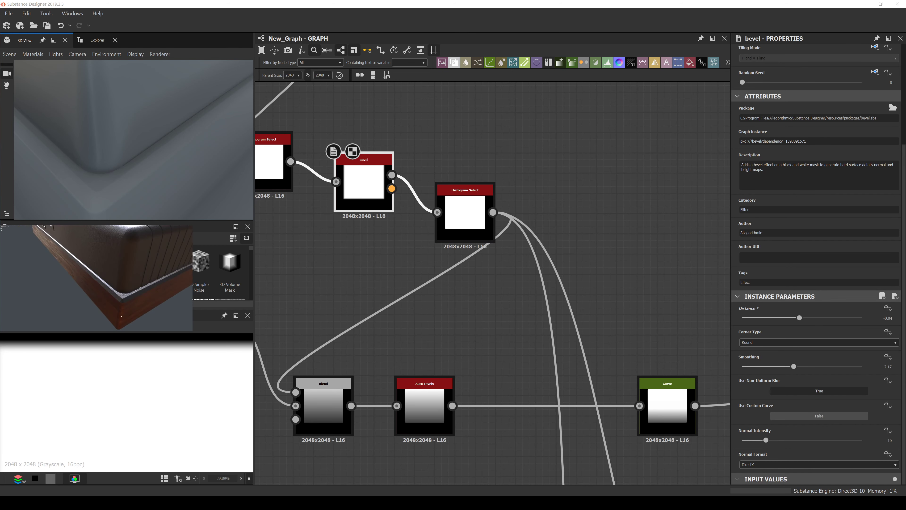
{"action": "left_click_drag", "start_coordinate": [155, 135], "coordinate": [105, 144]}
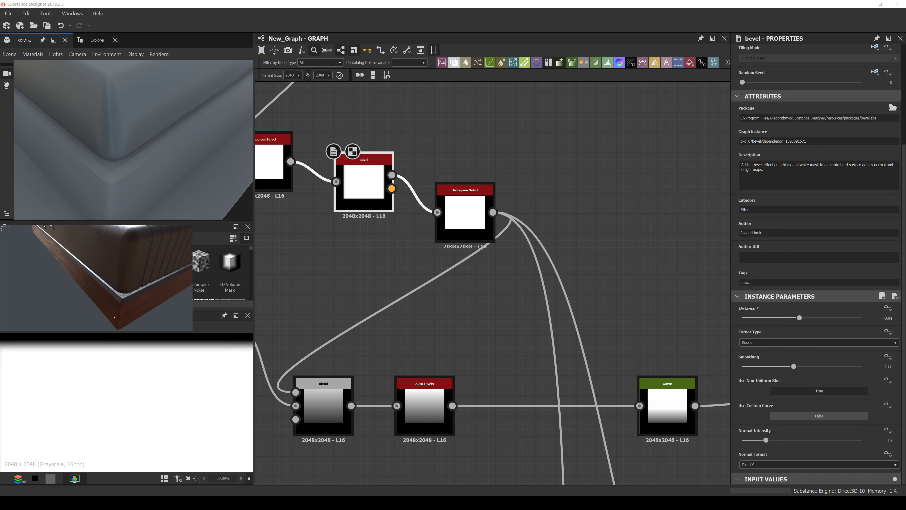
{"action": "left_click_drag", "start_coordinate": [115, 316], "coordinate": [112, 320]}
{"action": "scroll", "coordinate": [132, 137], "scroll_direction": "down", "scroll_amount": 6}
{"action": "left_click_drag", "start_coordinate": [162, 142], "coordinate": [108, 144]}
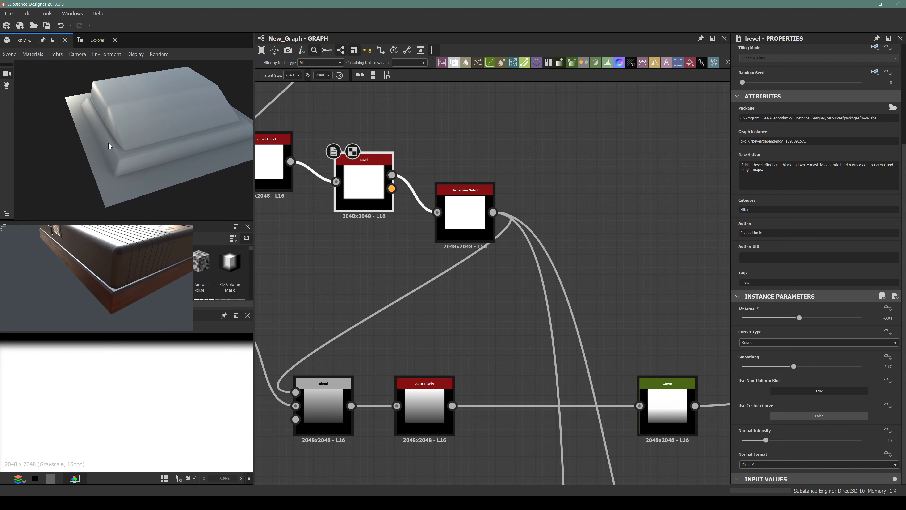
{"action": "scroll", "coordinate": [108, 145], "scroll_direction": "up", "scroll_amount": 5}
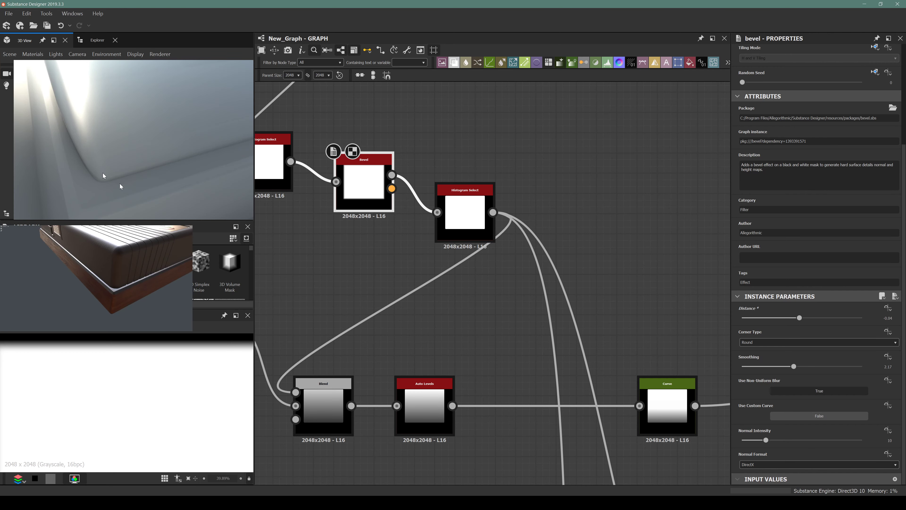
{"action": "scroll", "coordinate": [531, 329], "scroll_direction": "down", "scroll_amount": 5}
{"action": "scroll", "coordinate": [556, 342], "scroll_direction": "up", "scroll_amount": 2}
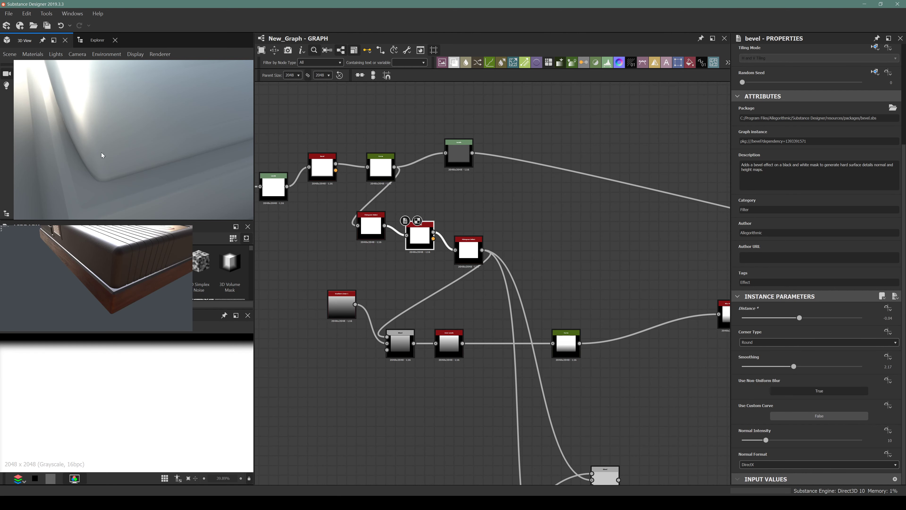
Examine the Curve node's settings and the outputs of the Blur HQ Grayscale and Histogram Select nodes that follow it
{"action": "left_click", "coordinate": [570, 345]}
{"action": "middle_click_drag", "start_coordinate": [572, 257], "coordinate": [430, 241]}
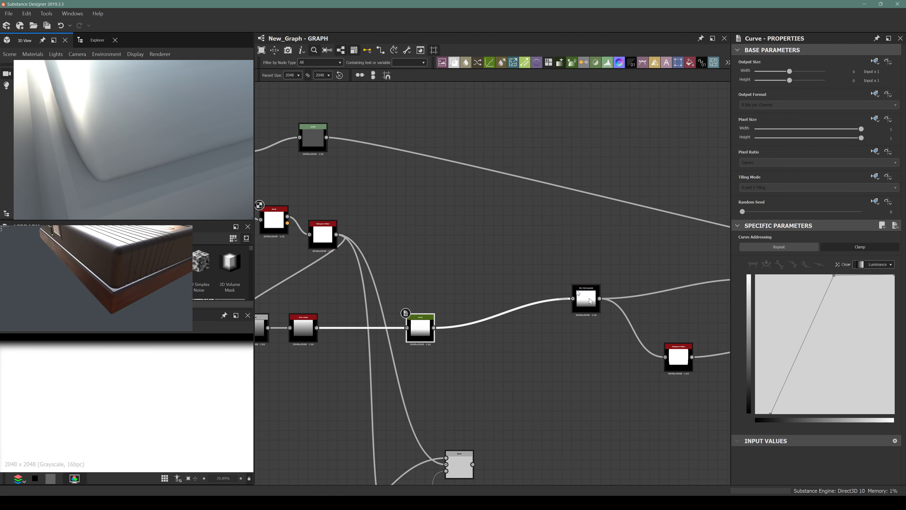
{"action": "left_click", "coordinate": [587, 302]}
{"action": "key", "text": "f"}
{"action": "scroll", "coordinate": [94, 428], "scroll_direction": "up", "scroll_amount": 4}
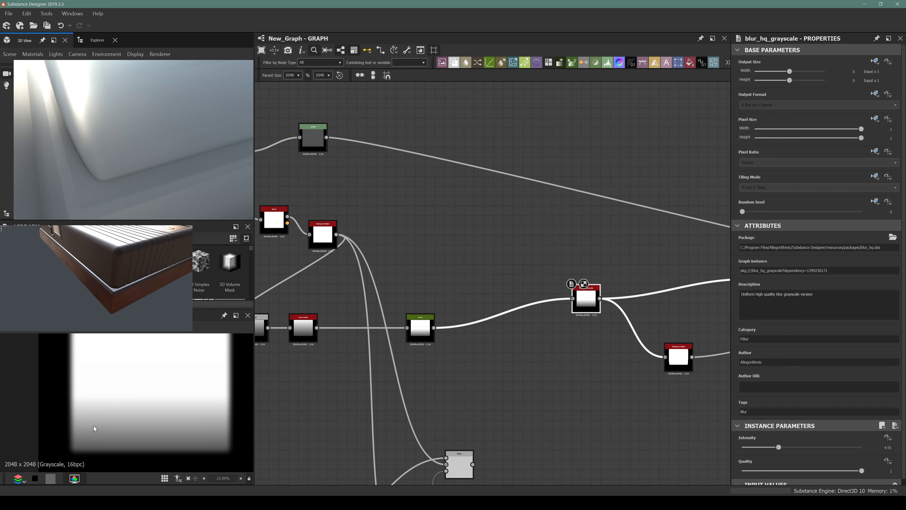
{"action": "middle_click_drag", "start_coordinate": [641, 321], "coordinate": [536, 270]}
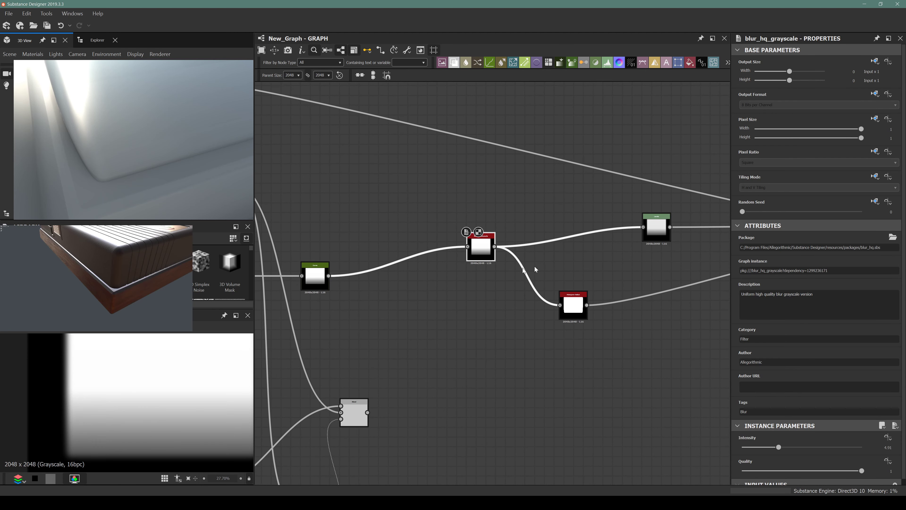
{"action": "scroll", "coordinate": [586, 307], "scroll_direction": "up", "scroll_amount": 4}
{"action": "left_click", "coordinate": [557, 316]}
{"action": "double_click", "coordinate": [559, 317]}
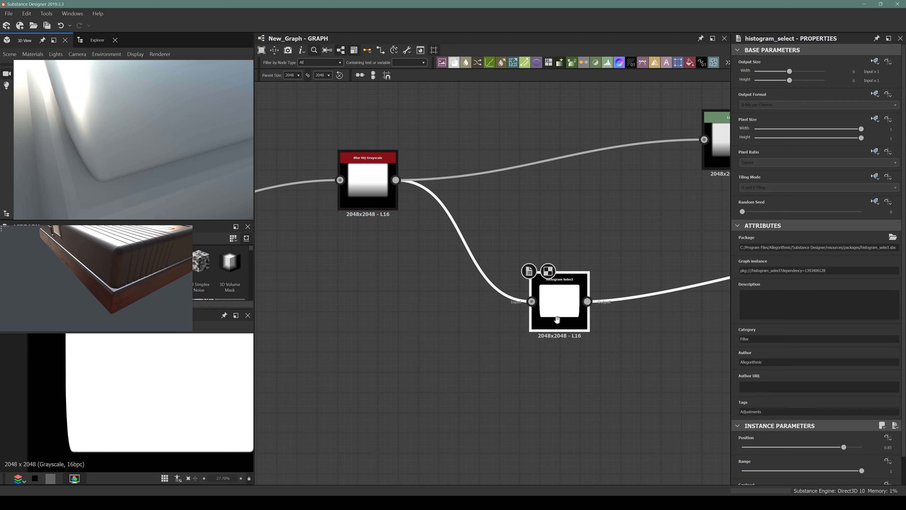
{"action": "middle_click_drag", "start_coordinate": [559, 317], "coordinate": [495, 304]}
{"action": "scroll", "coordinate": [133, 372], "scroll_direction": "down", "scroll_amount": 4}
{"action": "scroll", "coordinate": [544, 308], "scroll_direction": "down", "scroll_amount": 3}
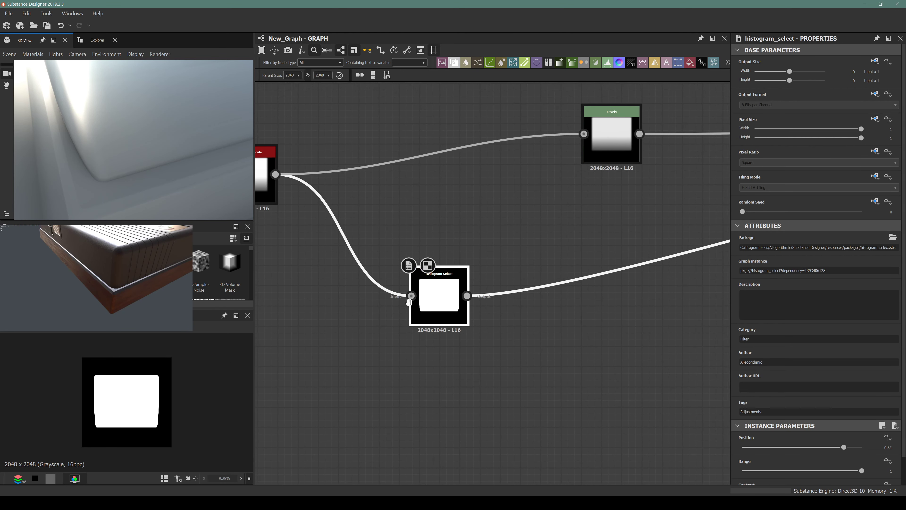
Examine the outputs of the Blend node combining the body with its base and the Levels node feeding it
{"action": "middle_click_drag", "start_coordinate": [448, 290], "coordinate": [327, 310]}
{"action": "double_click", "coordinate": [693, 235]}
{"action": "middle_click_drag", "start_coordinate": [413, 295], "coordinate": [466, 281]}
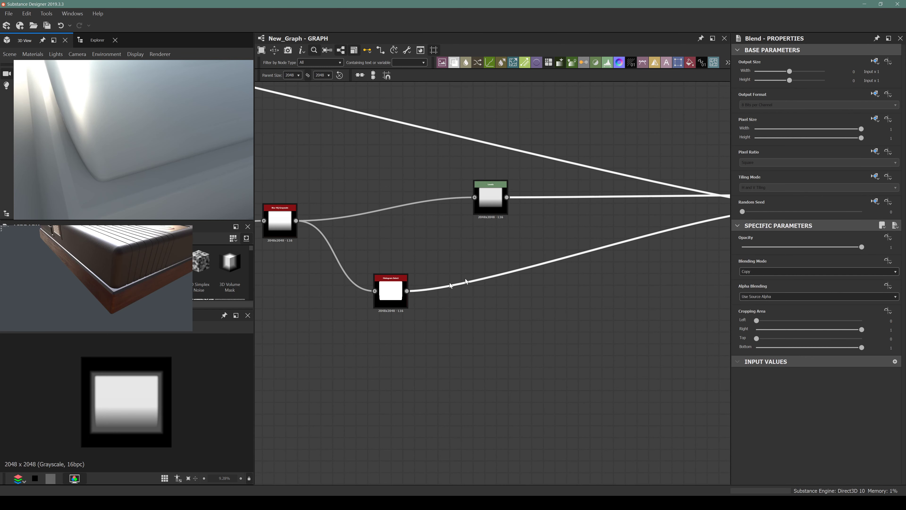
{"action": "double_click", "coordinate": [499, 196]}
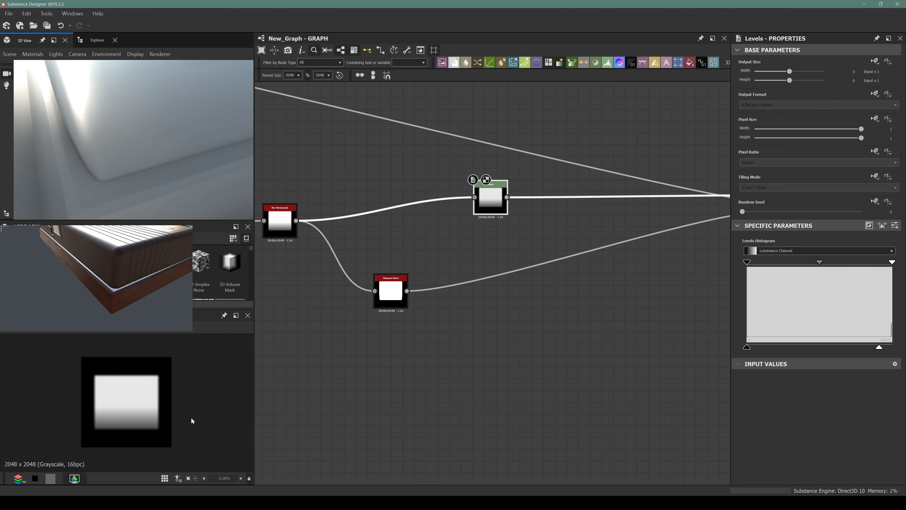
{"action": "scroll", "coordinate": [188, 431], "scroll_direction": "up", "scroll_amount": 6}
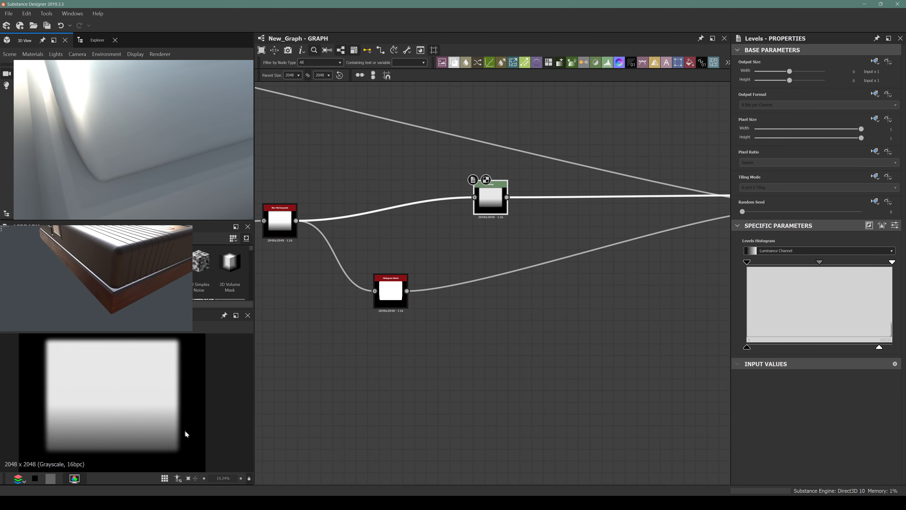
Try a Position of 0.67 on the Histogram Select node masking the Blend, check it in 3D, and restore 0.85
{"action": "double_click", "coordinate": [378, 295]}
{"action": "scroll", "coordinate": [392, 294], "scroll_direction": "down", "scroll_amount": 4}
{"action": "scroll", "coordinate": [554, 281], "scroll_direction": "up", "scroll_amount": 3}
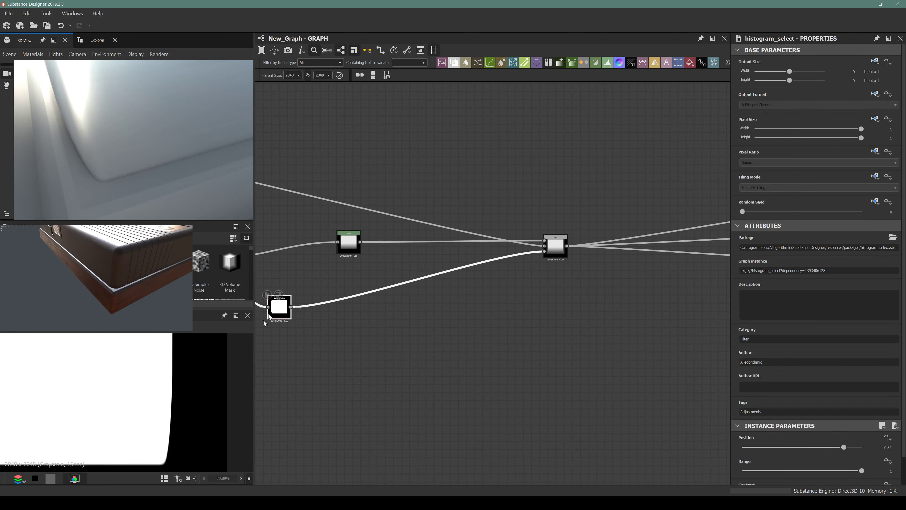
{"action": "middle_click_drag", "start_coordinate": [265, 323], "coordinate": [404, 323]}
{"action": "scroll", "coordinate": [790, 414], "scroll_direction": "down", "scroll_amount": 1}
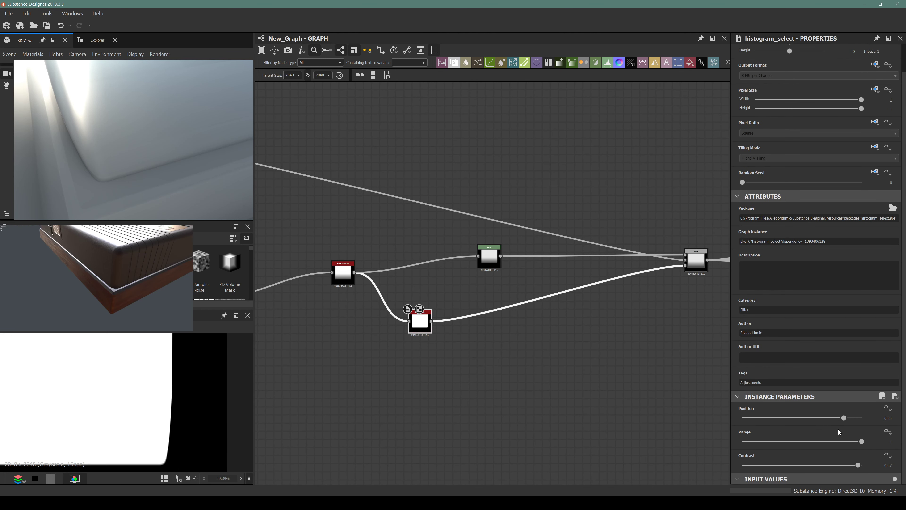
{"action": "left_click_drag", "start_coordinate": [845, 422], "coordinate": [823, 426]}
{"action": "left_click_drag", "start_coordinate": [173, 172], "coordinate": [118, 150]}
{"action": "scroll", "coordinate": [108, 144], "scroll_direction": "up", "scroll_amount": 3}
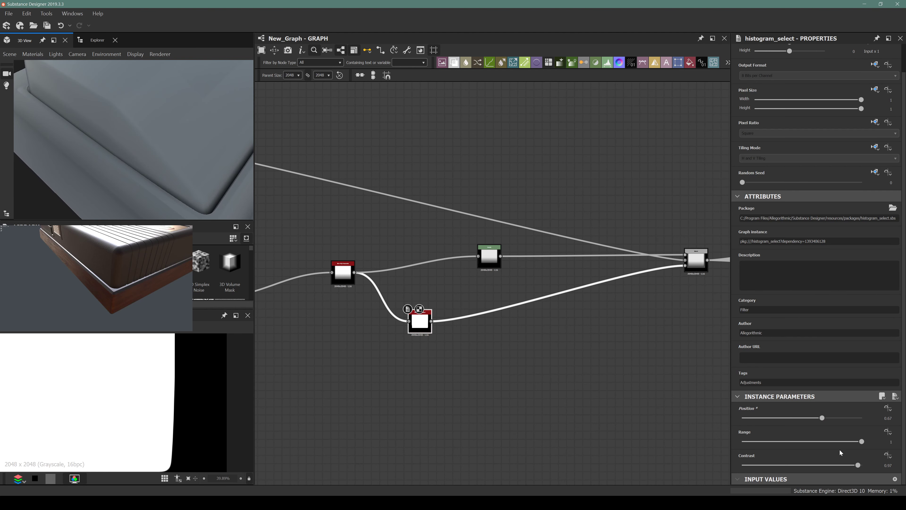
{"action": "left_click", "coordinate": [843, 418]}
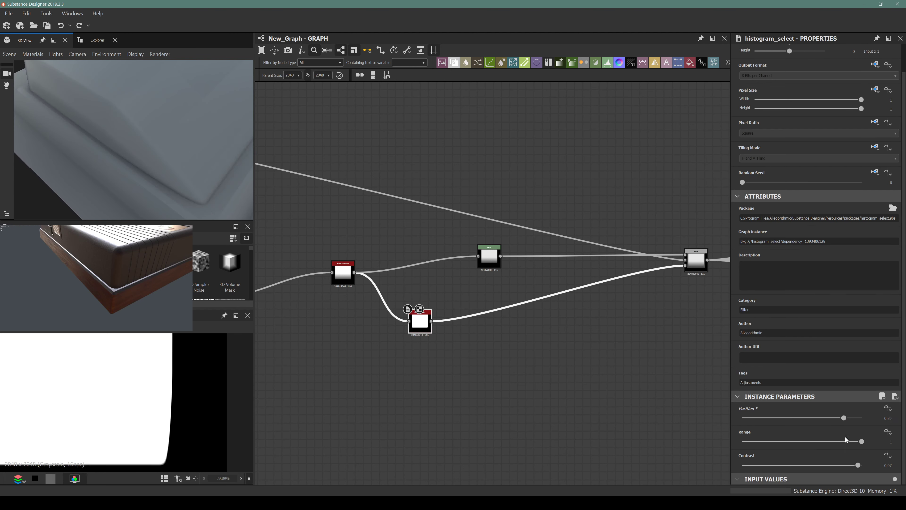
Try a Contrast of 1 and a lower Position on the same Histogram Select node, undoing each change
{"action": "left_click_drag", "start_coordinate": [846, 440], "coordinate": [865, 465]}
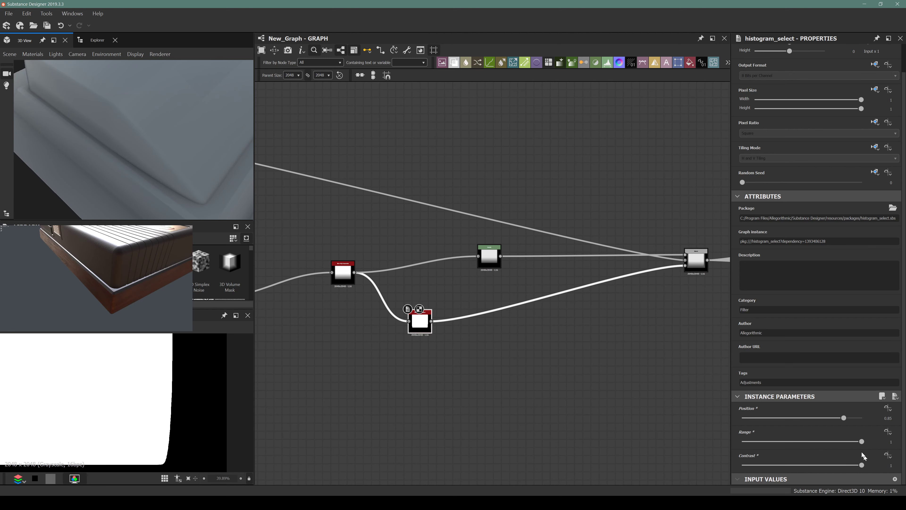
{"action": "key", "text": "ctrl+z"}
{"action": "left_click_drag", "start_coordinate": [845, 420], "coordinate": [830, 424]}
{"action": "key", "text": "ctrl+z"}
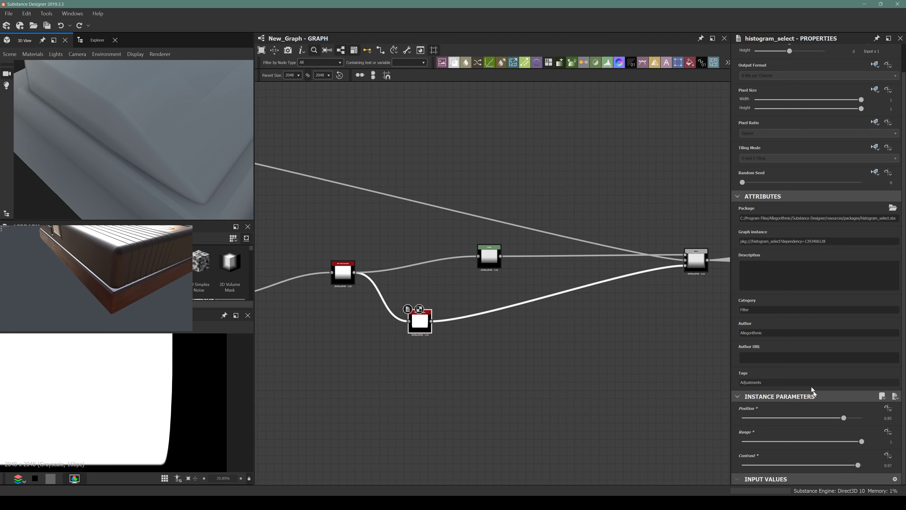
Insert a Levels node directly after the Blur HQ Grayscale node, feeding both the existing Levels and Histogram Select nodes
{"action": "scroll", "coordinate": [342, 279], "scroll_direction": "up", "scroll_amount": 4}
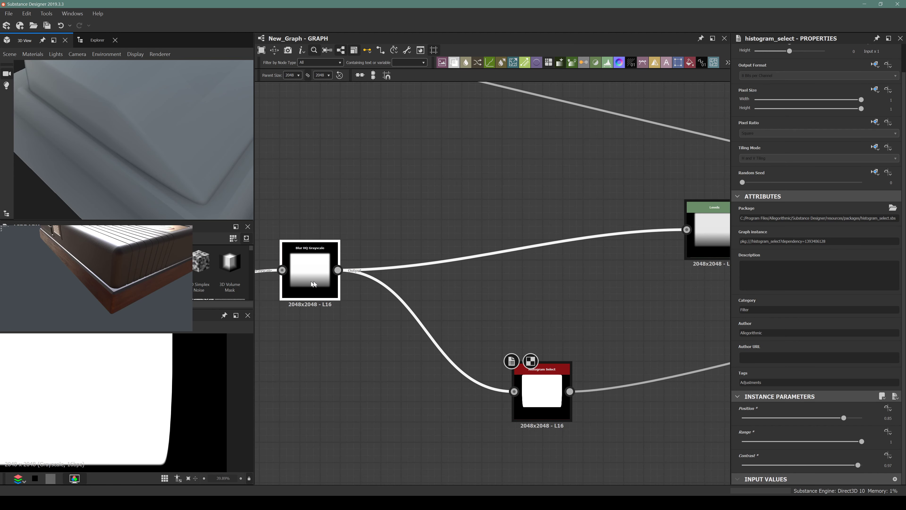
{"action": "scroll", "coordinate": [321, 285], "scroll_direction": "down", "scroll_amount": 5}
{"action": "middle_click_drag", "start_coordinate": [328, 287], "coordinate": [393, 289]}
{"action": "left_click_drag", "start_coordinate": [393, 290], "coordinate": [360, 299]}
{"action": "key", "text": "space"}
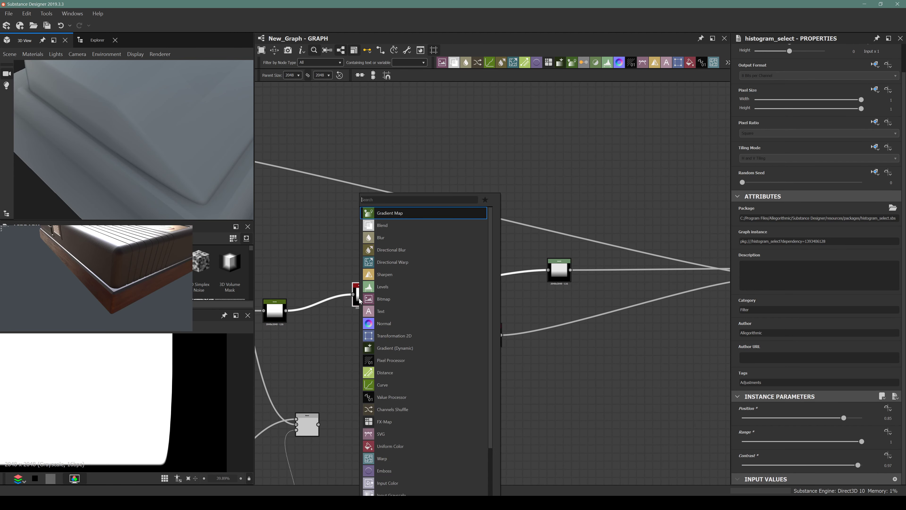
{"action": "type", "text": "levels"}
{"action": "key", "text": "Return"}
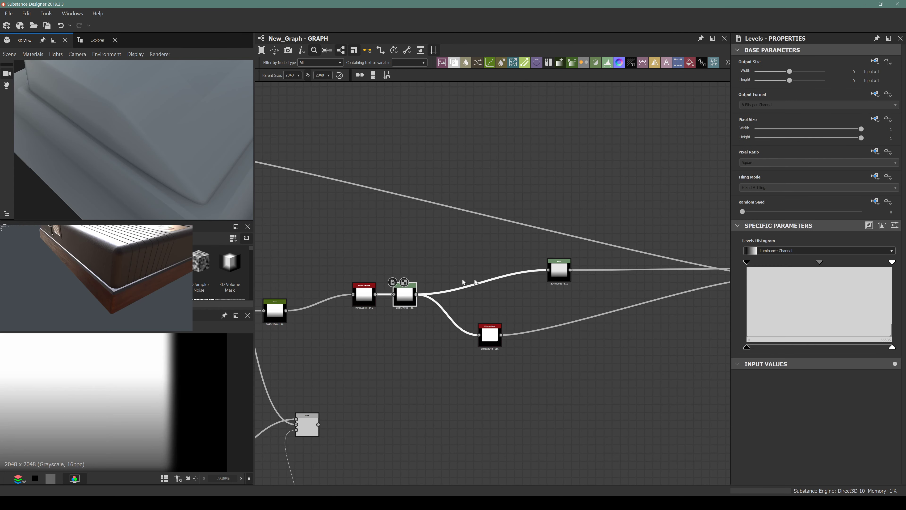
Try raising the new Levels node's output black level to about a fifth to a third, inspect the body in 3D, and undo it
{"action": "left_click_drag", "start_coordinate": [745, 346], "coordinate": [773, 345]}
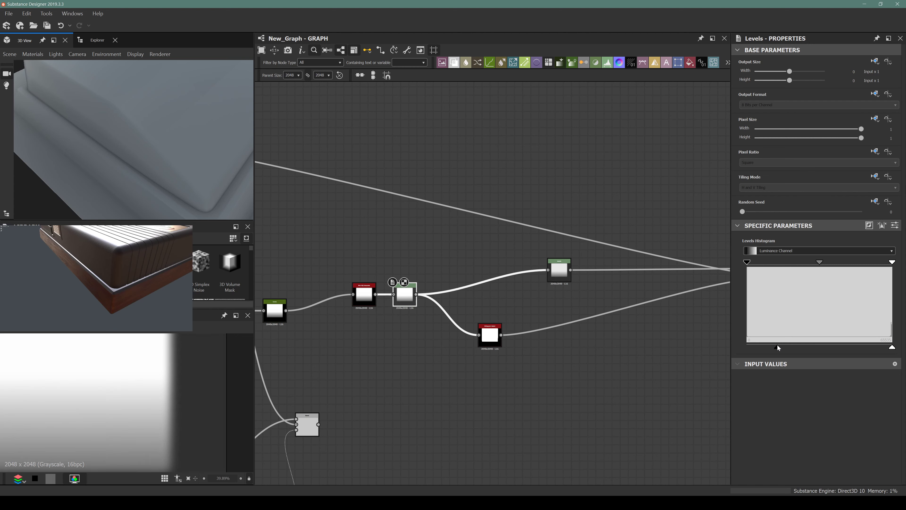
{"action": "left_click_drag", "start_coordinate": [199, 143], "coordinate": [92, 116], "text": "alt"}
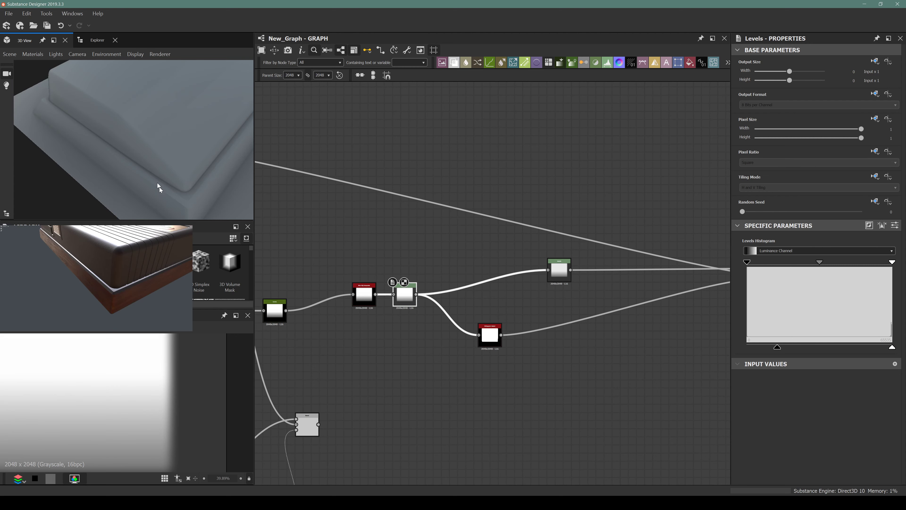
{"action": "mouse_move", "coordinate": [141, 178]}
{"action": "left_mouse_down", "text": "alt"}
{"action": "mouse_move", "coordinate": [102, 140]}
{"action": "mouse_move", "coordinate": [146, 174]}
{"action": "left_mouse_up", "text": "alt"}
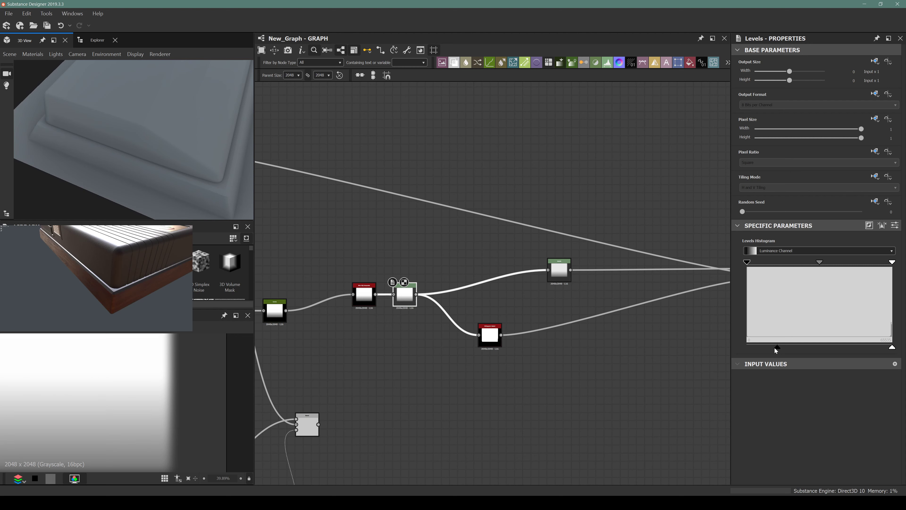
{"action": "left_click_drag", "start_coordinate": [775, 348], "coordinate": [793, 346]}
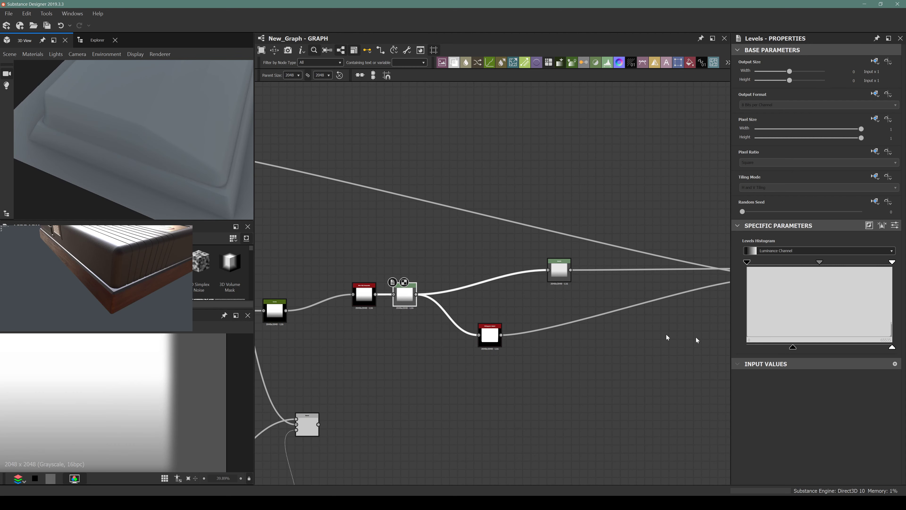
{"action": "mouse_move", "coordinate": [114, 119]}
{"action": "left_mouse_down", "text": "alt"}
{"action": "mouse_move", "coordinate": [139, 91]}
{"action": "mouse_move", "coordinate": [154, 115]}
{"action": "mouse_move", "coordinate": [97, 115]}
{"action": "left_mouse_up", "text": "alt"}
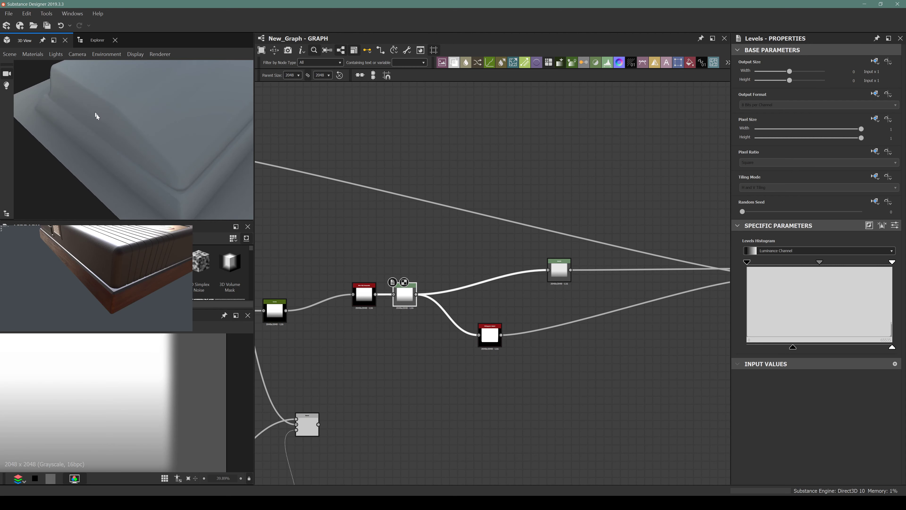
{"action": "key", "text": "ctrl+z"}
{"action": "left_click_drag", "start_coordinate": [185, 183], "coordinate": [183, 193], "text": "alt"}
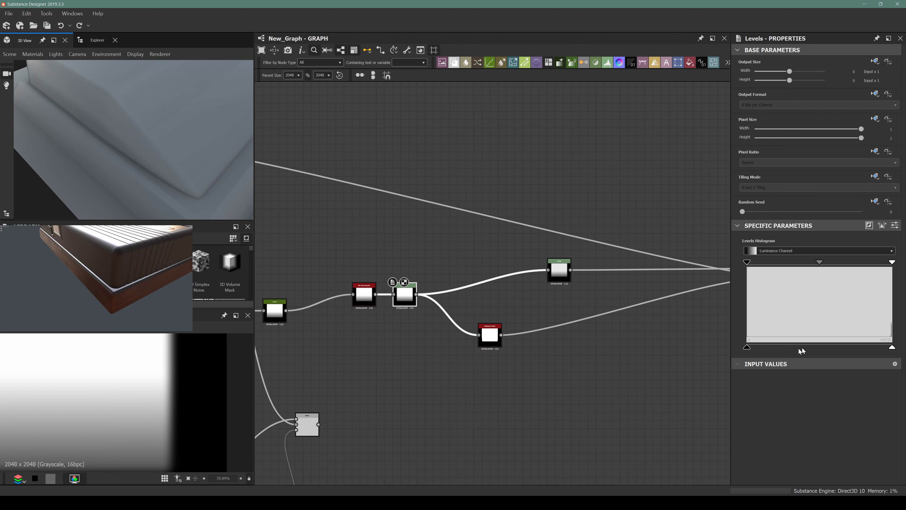
{"action": "left_click_drag", "start_coordinate": [747, 347], "coordinate": [779, 347]}
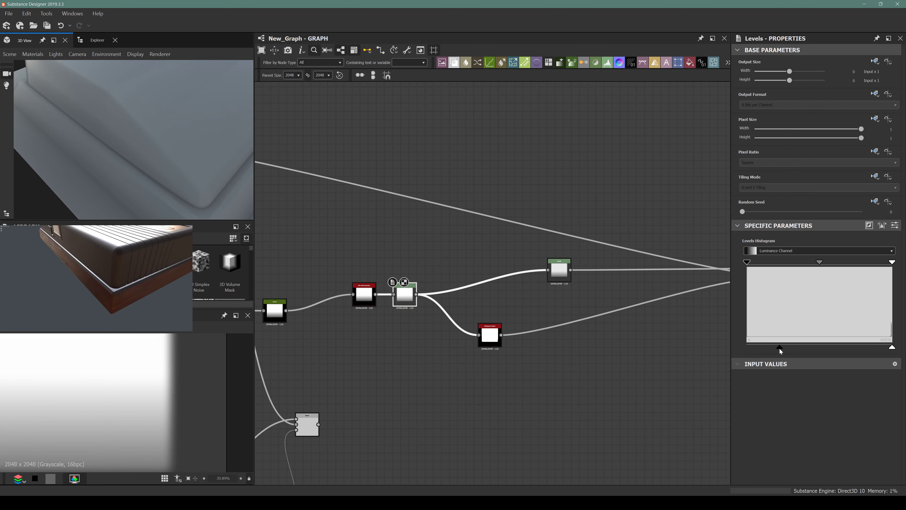
{"action": "key", "text": "ctrl+z"}
Examine the Histogram Select mask's shape and its connections between the new Levels node and the Blend node
{"action": "scroll", "coordinate": [487, 308], "scroll_direction": "down", "scroll_amount": 4}
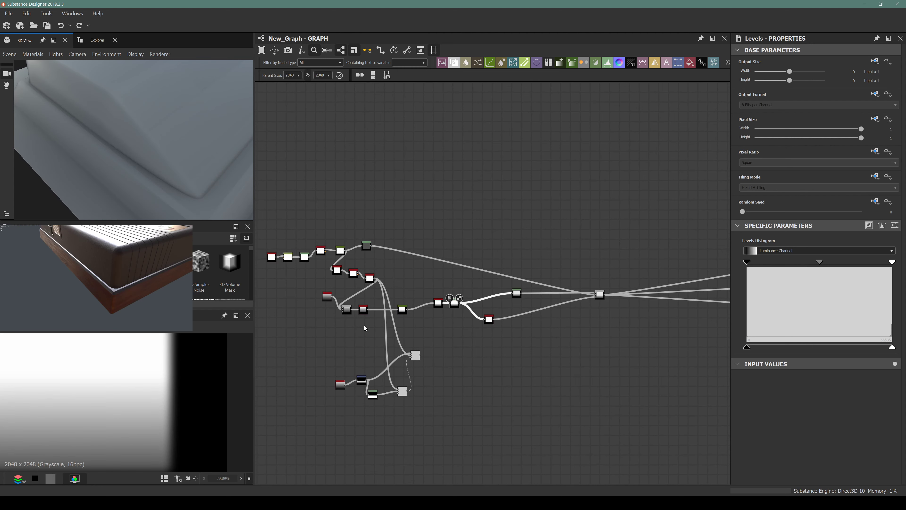
{"action": "scroll", "coordinate": [492, 321], "scroll_direction": "up", "scroll_amount": 4}
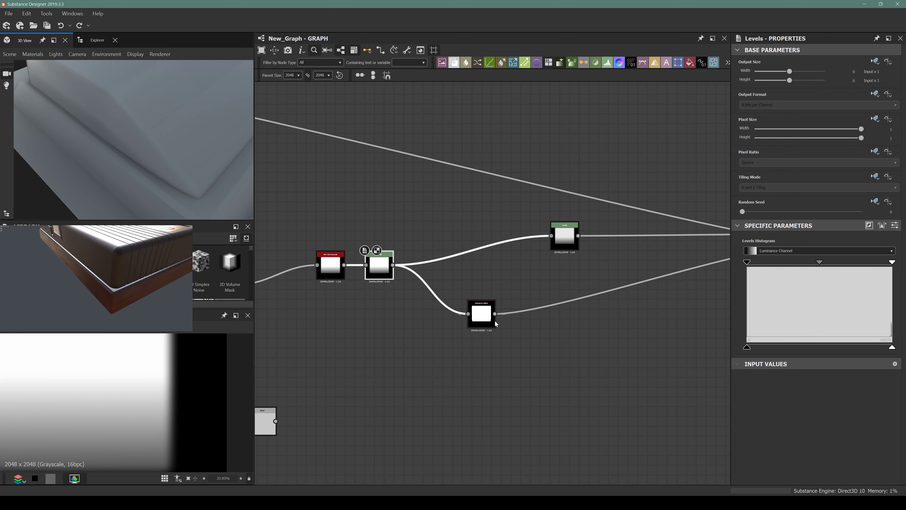
{"action": "scroll", "coordinate": [495, 323], "scroll_direction": "up", "scroll_amount": 7}
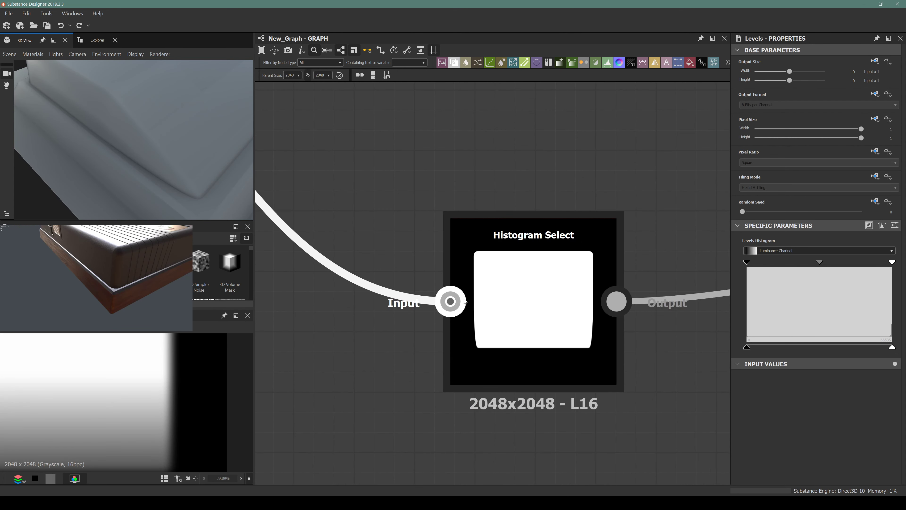
{"action": "scroll", "coordinate": [486, 342], "scroll_direction": "down", "scroll_amount": 6}
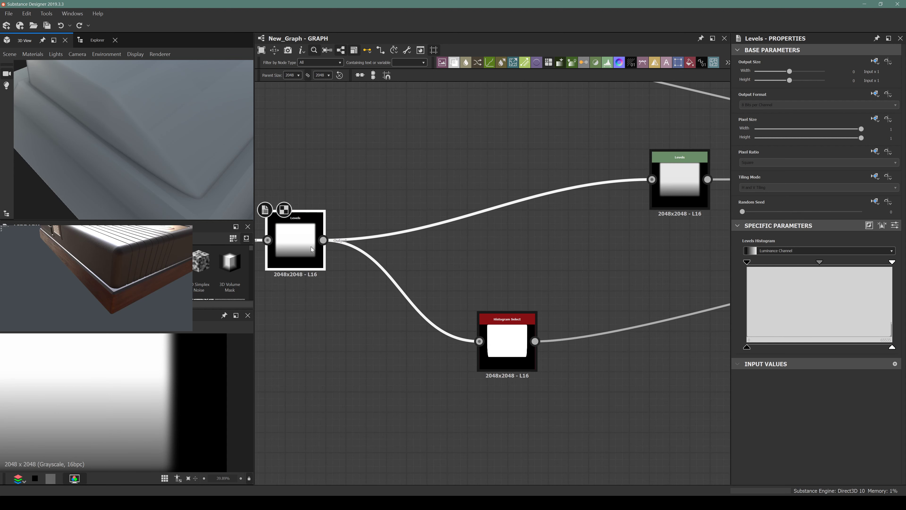
{"action": "scroll", "coordinate": [317, 245], "scroll_direction": "up", "scroll_amount": 6}
{"action": "scroll", "coordinate": [316, 272], "scroll_direction": "down", "scroll_amount": 6}
{"action": "middle_click_drag", "start_coordinate": [555, 325], "coordinate": [399, 321]}
{"action": "scroll", "coordinate": [542, 257], "scroll_direction": "down", "scroll_amount": 5}
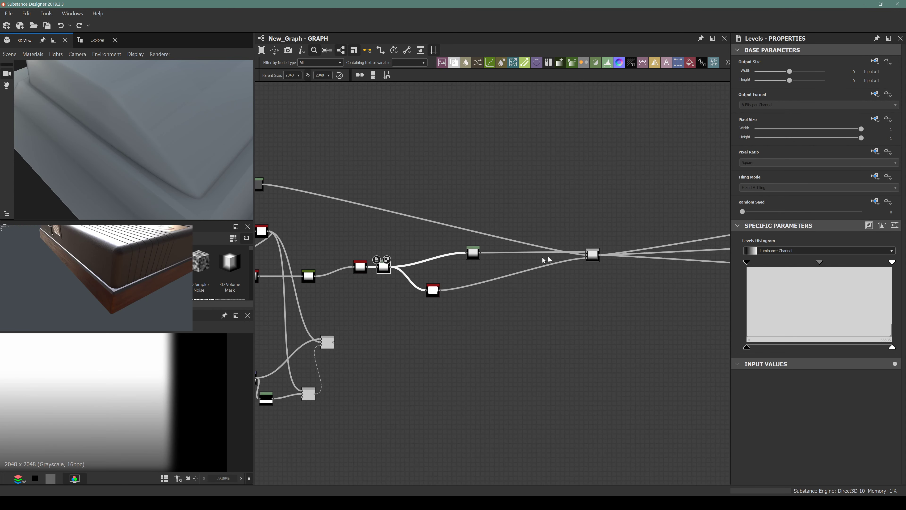
Try Add (Linear Dodge) as the blending mode of the Blend node fed by the Levels and Histogram Select nodes
{"action": "scroll", "coordinate": [598, 273], "scroll_direction": "up", "scroll_amount": 5}
{"action": "left_click", "coordinate": [599, 274]}
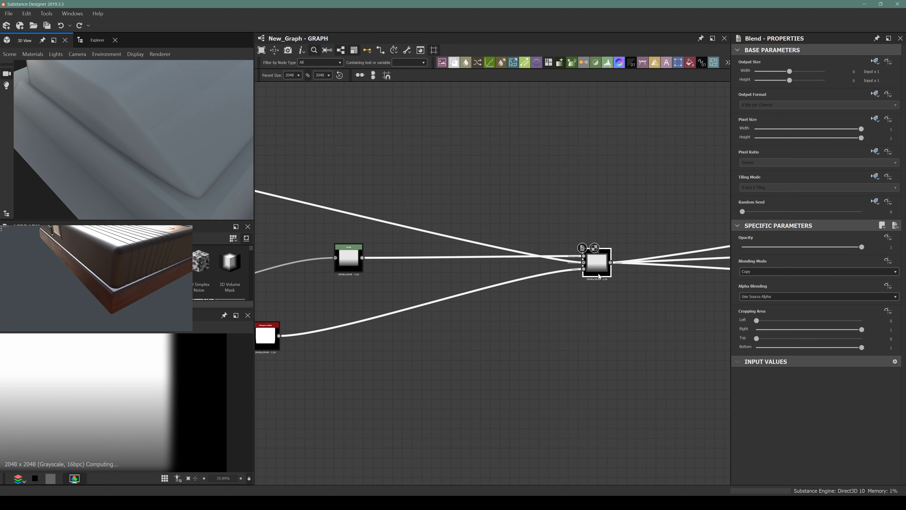
{"action": "left_click", "coordinate": [751, 273]}
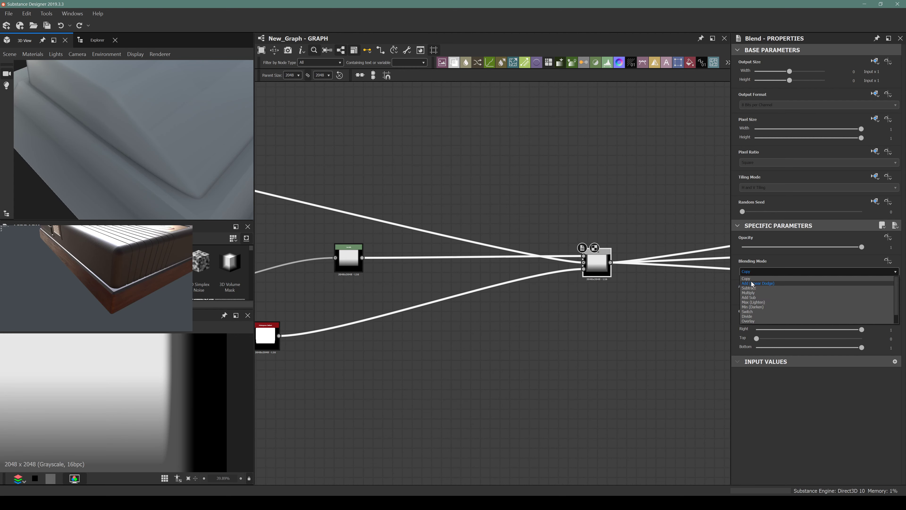
{"action": "left_click", "coordinate": [752, 284]}
{"action": "left_click_drag", "start_coordinate": [409, 206], "coordinate": [431, 170]}
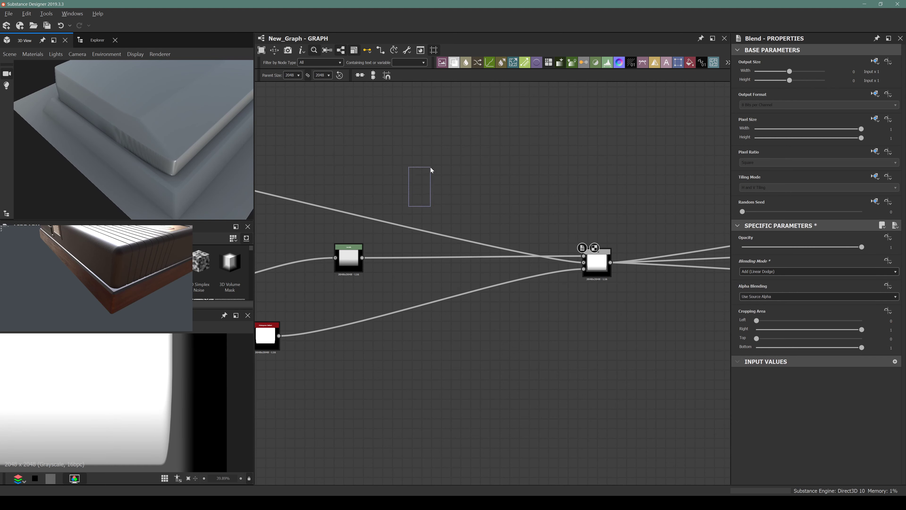
{"action": "middle_click_drag", "start_coordinate": [391, 202], "coordinate": [479, 176]}
{"action": "left_click", "coordinate": [672, 248]}
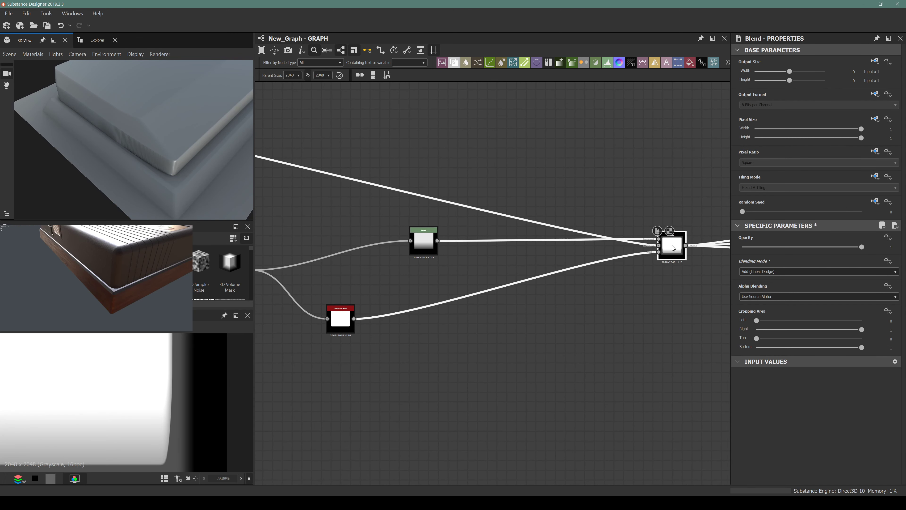
Try lowering the output white level of the Levels node feeding the Blend node to about a fifth, checking the body in 3D
{"action": "left_click_drag", "start_coordinate": [831, 245], "coordinate": [904, 240]}
{"action": "middle_click_drag", "start_coordinate": [398, 238], "coordinate": [509, 235]}
{"action": "left_click", "coordinate": [537, 237]}
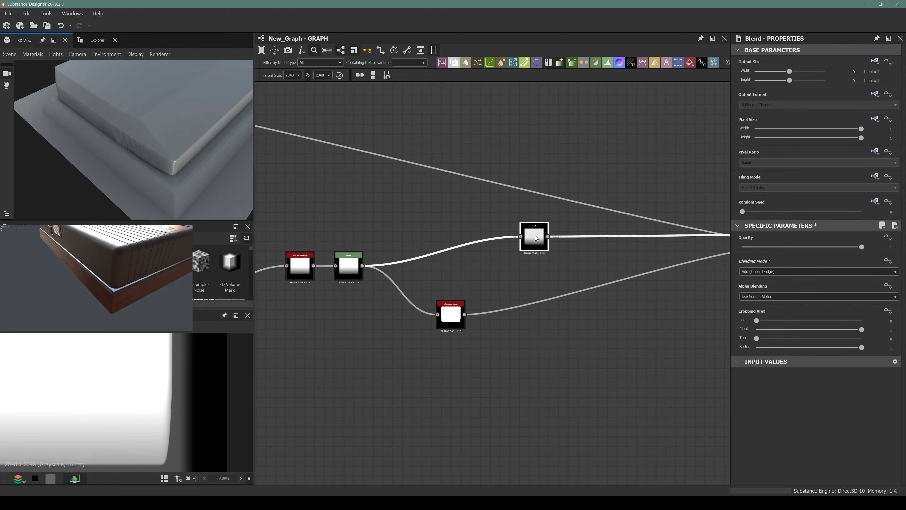
{"action": "mouse_move", "coordinate": [879, 348]}
{"action": "left_mouse_down"}
{"action": "mouse_move", "coordinate": [794, 368]}
{"action": "mouse_move", "coordinate": [905, 352]}
{"action": "left_mouse_up"}
{"action": "left_click_drag", "start_coordinate": [177, 103], "coordinate": [195, 77], "text": "alt"}
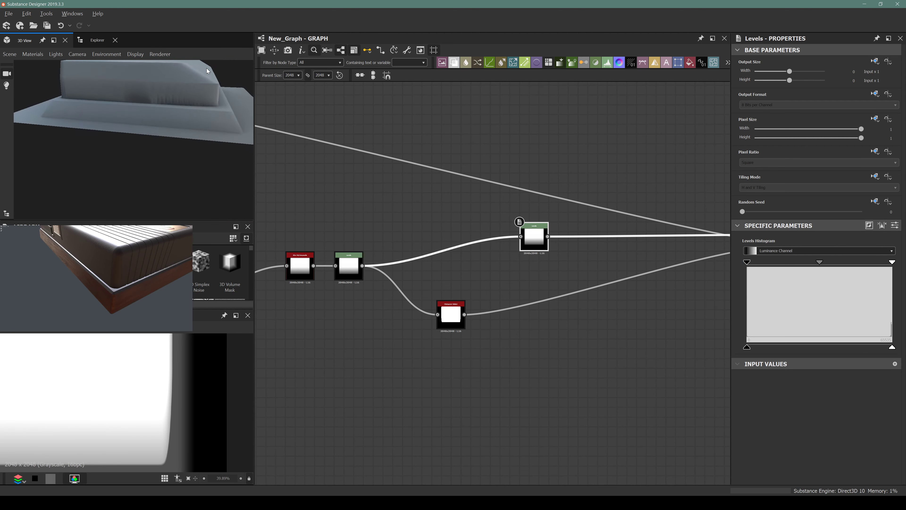
{"action": "middle_click_drag", "start_coordinate": [194, 90], "coordinate": [218, 145], "text": "alt"}
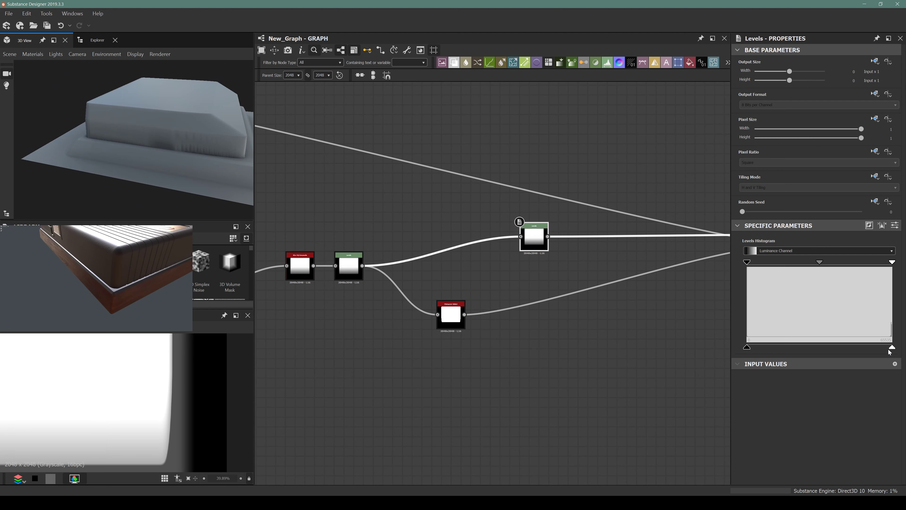
{"action": "left_click_drag", "start_coordinate": [892, 349], "coordinate": [776, 376]}
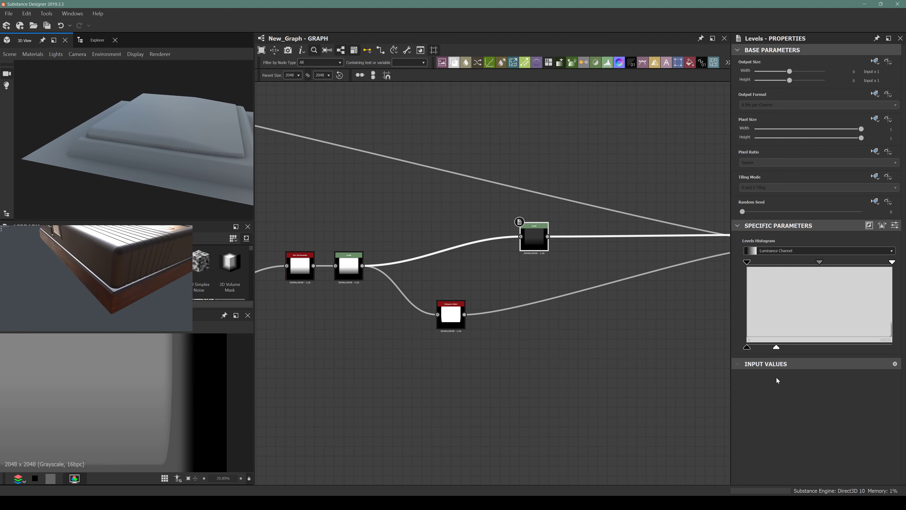
Try switching the Blend node's blending mode back to Copy with the darkened Levels output
{"action": "middle_click_drag", "start_coordinate": [569, 301], "coordinate": [412, 320]}
{"action": "left_click", "coordinate": [623, 257]}
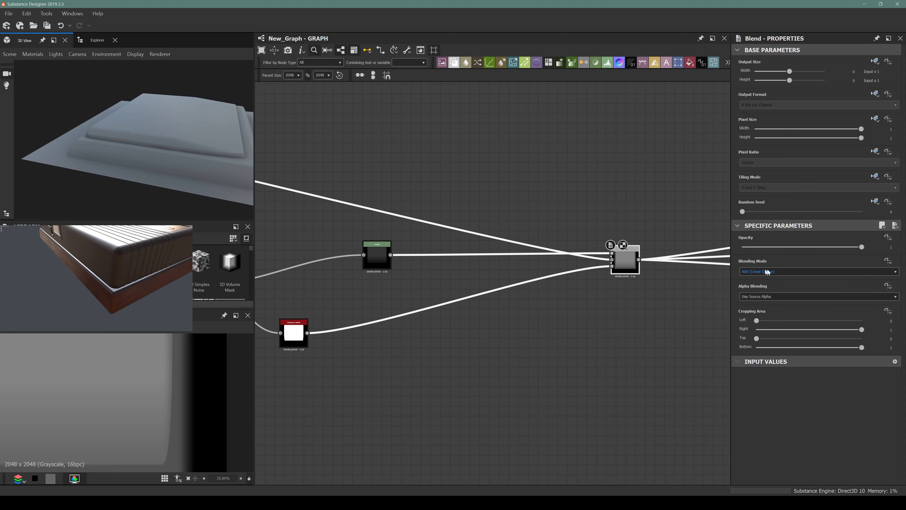
{"action": "left_click", "coordinate": [778, 272]}
{"action": "left_click", "coordinate": [764, 278]}
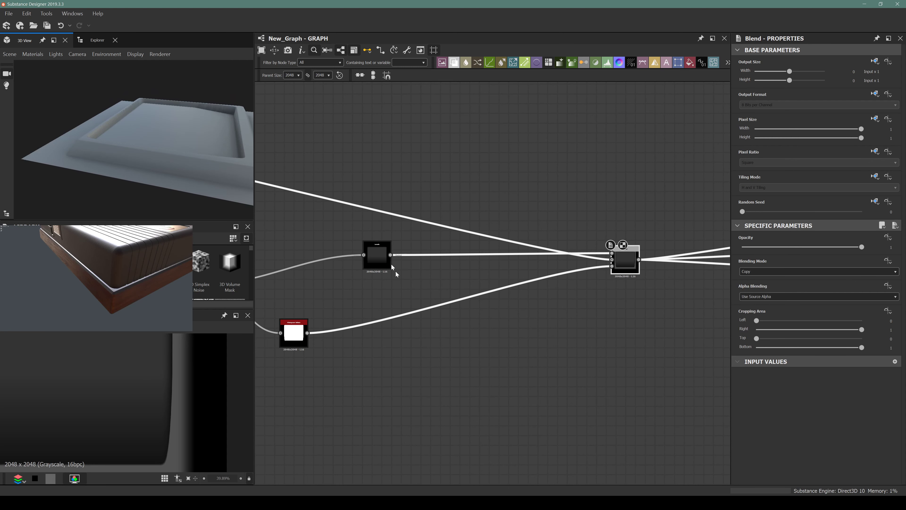
Undo the trial changes to the blending mode and output white level, comparing the body's shape in 3D
{"action": "key", "text": "ctrl+z"}
{"action": "key", "text": "ctrl+z"}
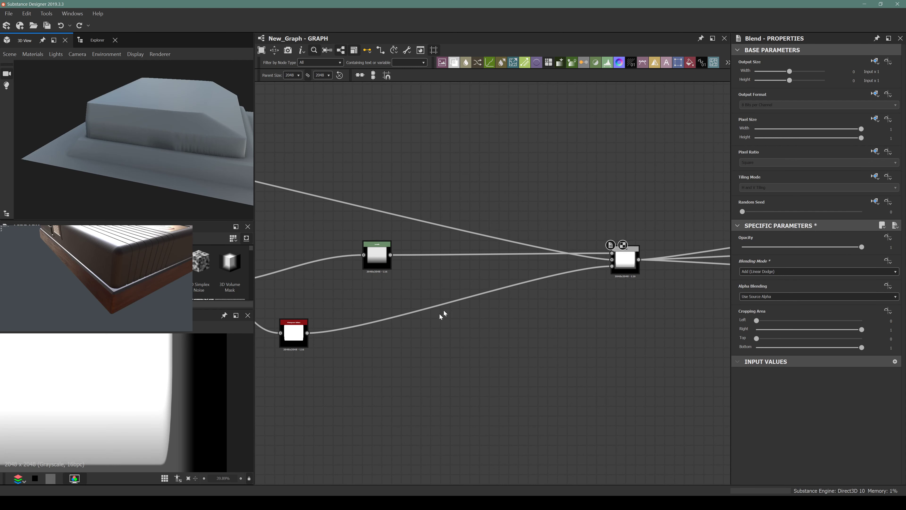
{"action": "key", "text": "ctrl+y"}
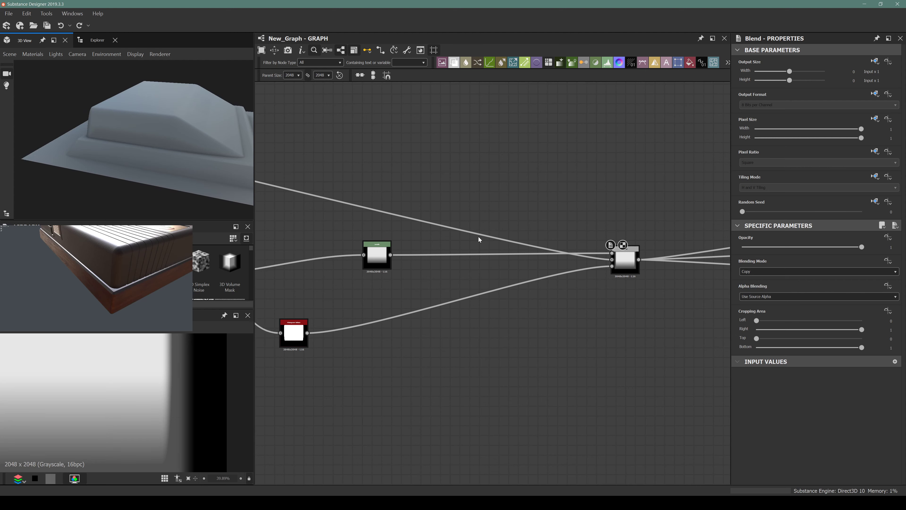
{"action": "key", "text": "ctrl+y"}
{"action": "key", "text": "ctrl+z"}
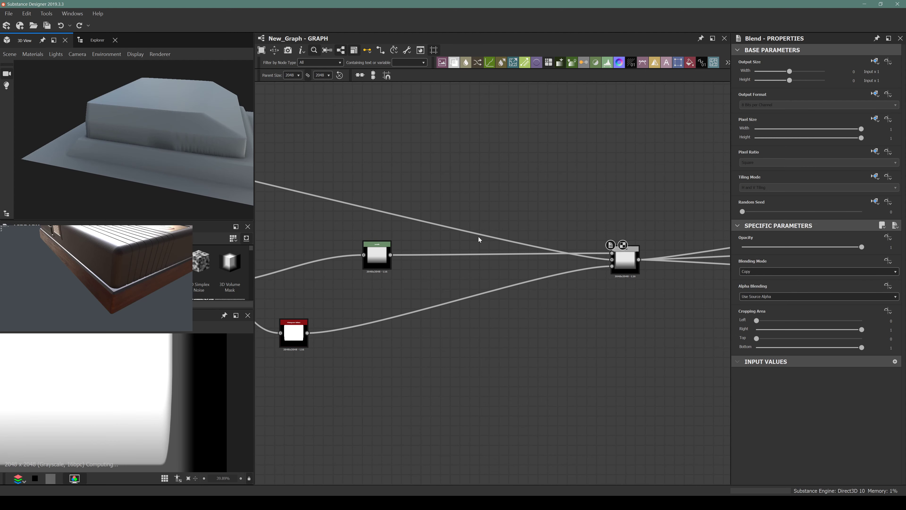
{"action": "middle_click_drag", "start_coordinate": [341, 309], "coordinate": [441, 303]}
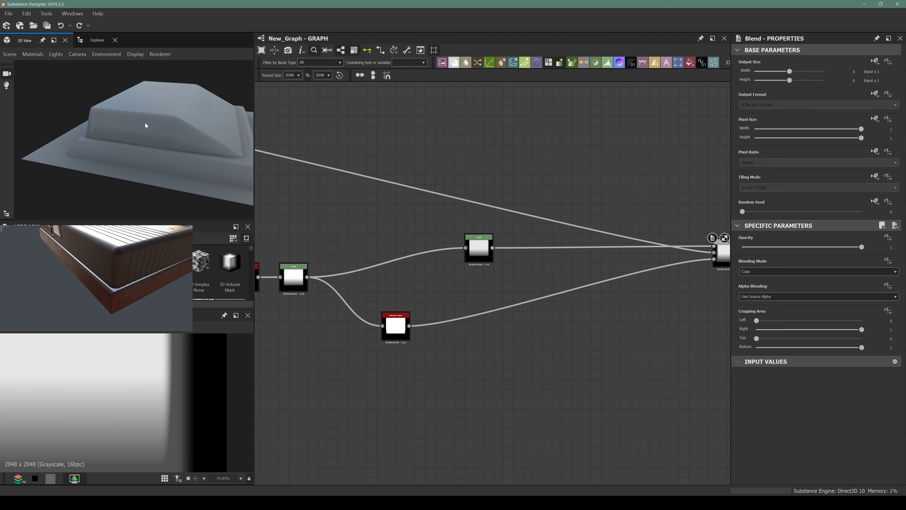
{"action": "left_click_drag", "start_coordinate": [145, 126], "coordinate": [111, 133]}
{"action": "middle_click_drag", "start_coordinate": [379, 317], "coordinate": [415, 315]}
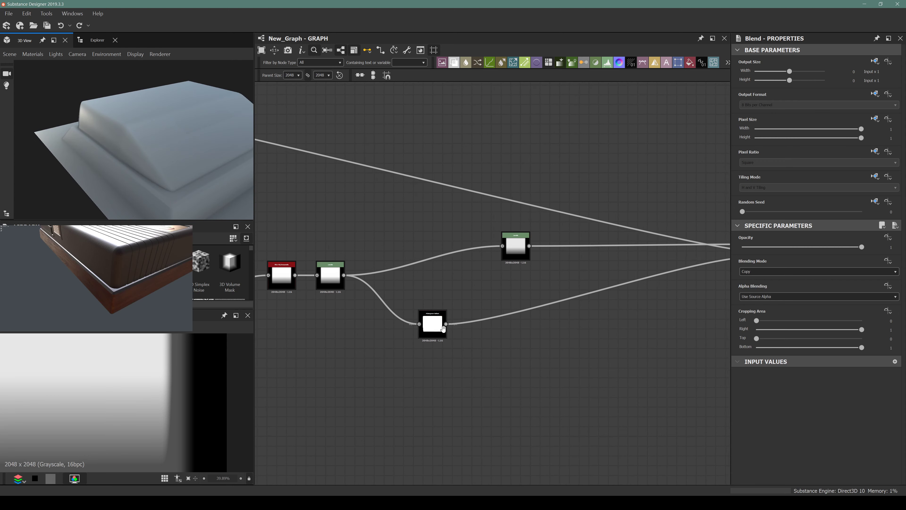
{"action": "middle_click_drag", "start_coordinate": [513, 291], "coordinate": [457, 299]}
Undo the insertion of the extra Levels node directly after the Blur HQ Grayscale node
{"action": "key", "text": "ctrl+z"}
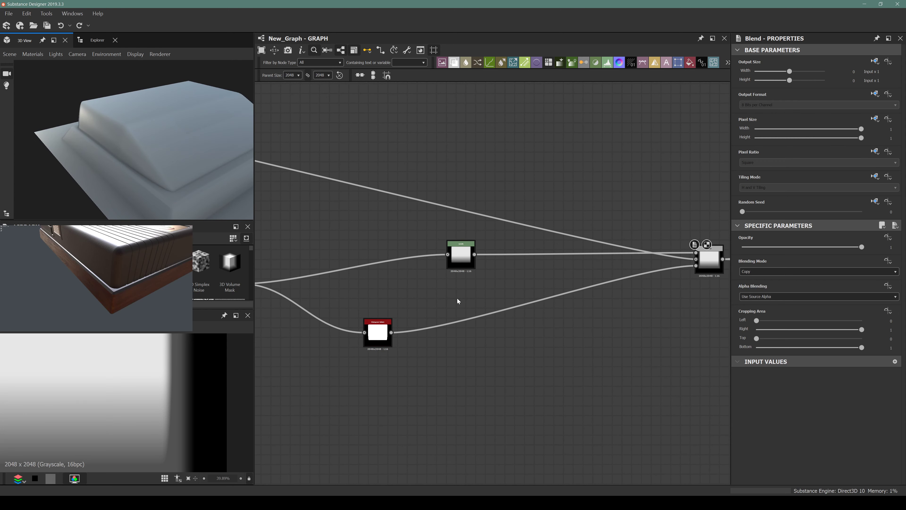
{"action": "key", "text": "ctrl+z"}
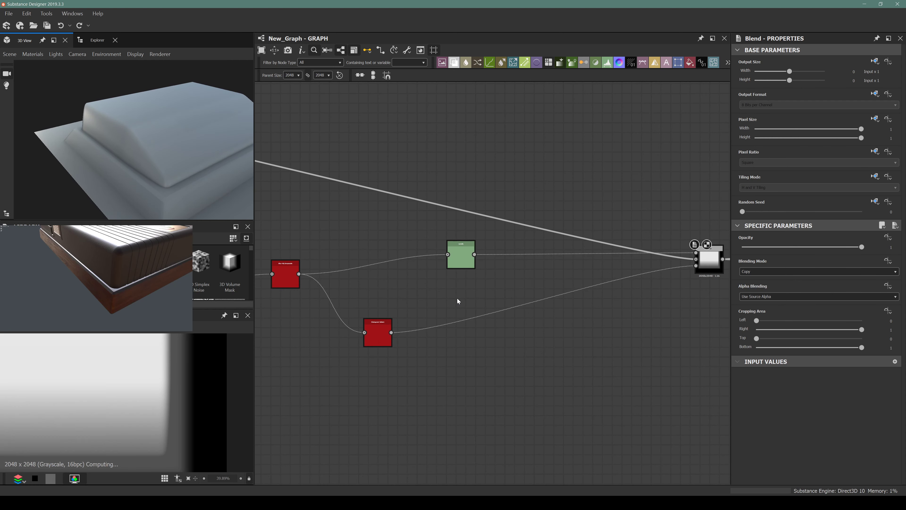
{"action": "key", "text": "ctrl+z"}
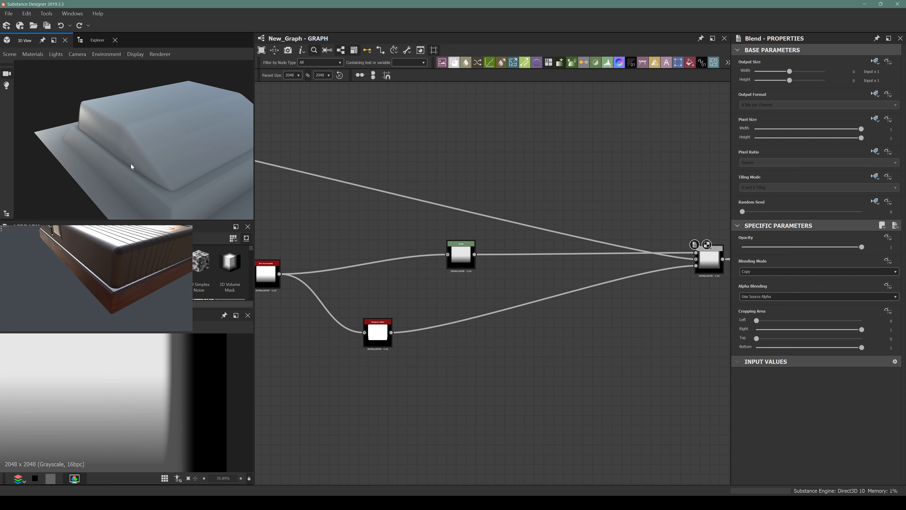
{"action": "key", "text": "ctrl+z"}
Set the Position of the Histogram Select node masking the Blend to 0.78, viewing the body's corner up close
{"action": "left_click_drag", "start_coordinate": [108, 132], "coordinate": [142, 128]}
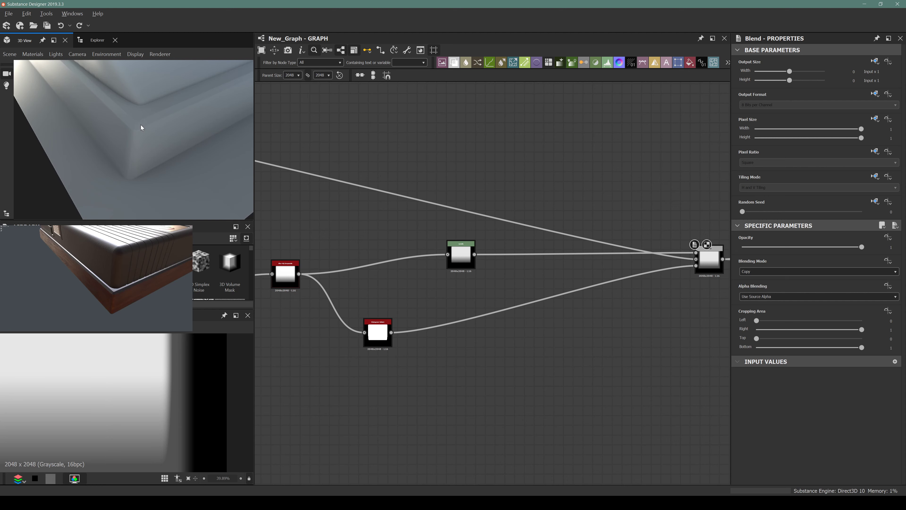
{"action": "left_click", "coordinate": [381, 340]}
{"action": "left_click_drag", "start_coordinate": [845, 447], "coordinate": [835, 449]}
Delete the unused five-node branch below the main chain, including its two blank Blend nodes
{"action": "scroll", "coordinate": [409, 304], "scroll_direction": "down", "scroll_amount": 4}
{"action": "middle_click_drag", "start_coordinate": [355, 310], "coordinate": [446, 294]}
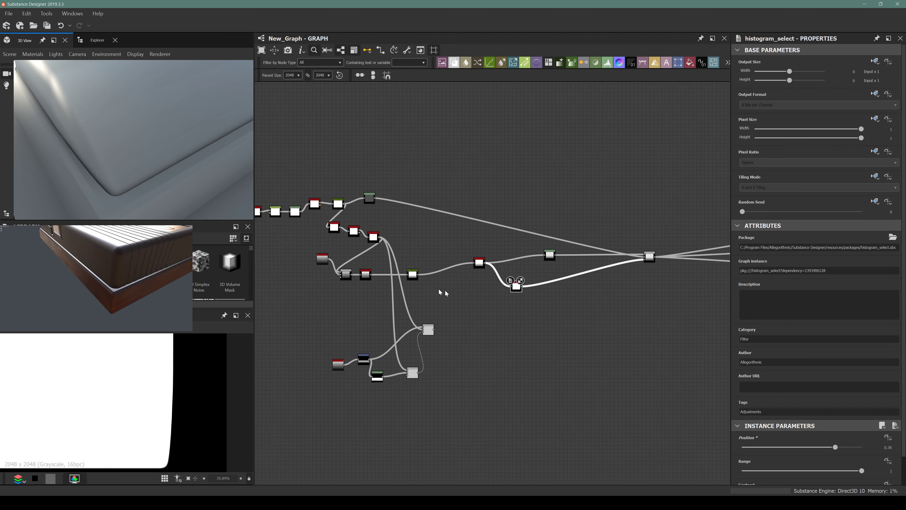
{"action": "scroll", "coordinate": [398, 280], "scroll_direction": "up", "scroll_amount": 4}
{"action": "middle_click_drag", "start_coordinate": [350, 285], "coordinate": [389, 284]}
{"action": "scroll", "coordinate": [636, 301], "scroll_direction": "up", "scroll_amount": 2}
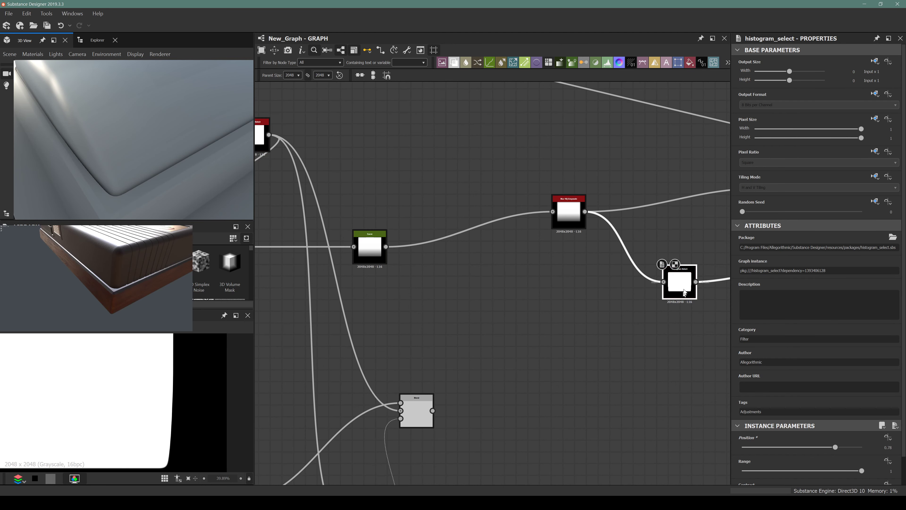
{"action": "scroll", "coordinate": [411, 192], "scroll_direction": "down", "scroll_amount": 3}
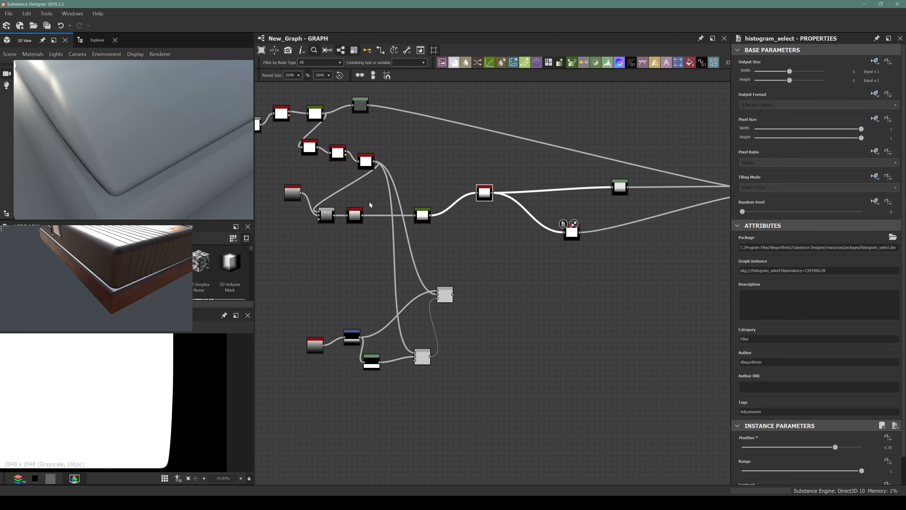
{"action": "scroll", "coordinate": [370, 205], "scroll_direction": "up", "scroll_amount": 2}
{"action": "scroll", "coordinate": [391, 160], "scroll_direction": "up", "scroll_amount": 2}
{"action": "scroll", "coordinate": [398, 230], "scroll_direction": "down", "scroll_amount": 5}
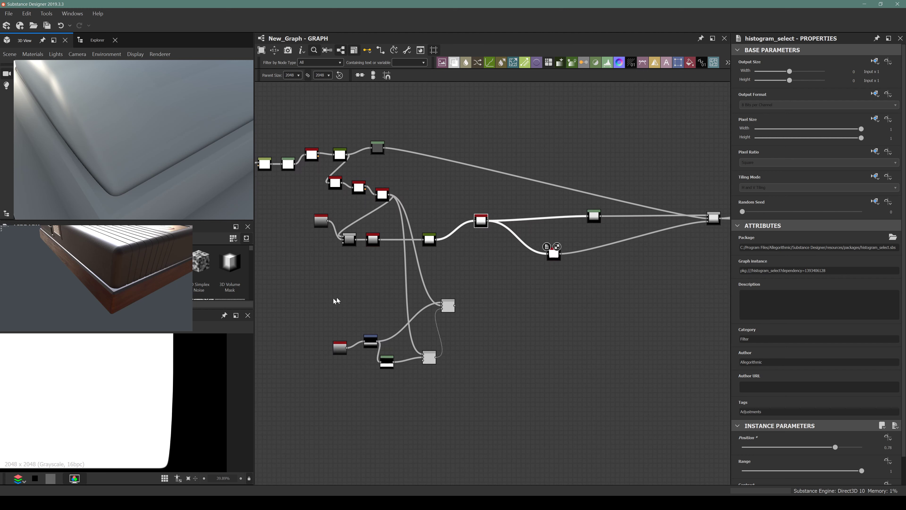
{"action": "left_click_drag", "start_coordinate": [316, 295], "coordinate": [500, 382]}
{"action": "key", "text": "Delete"}
Connect the earlier Histogram Select node's output to the input of the Histogram Select mask, replacing its link from the Blur HQ Grayscale node
{"action": "scroll", "coordinate": [392, 255], "scroll_direction": "up", "scroll_amount": 5}
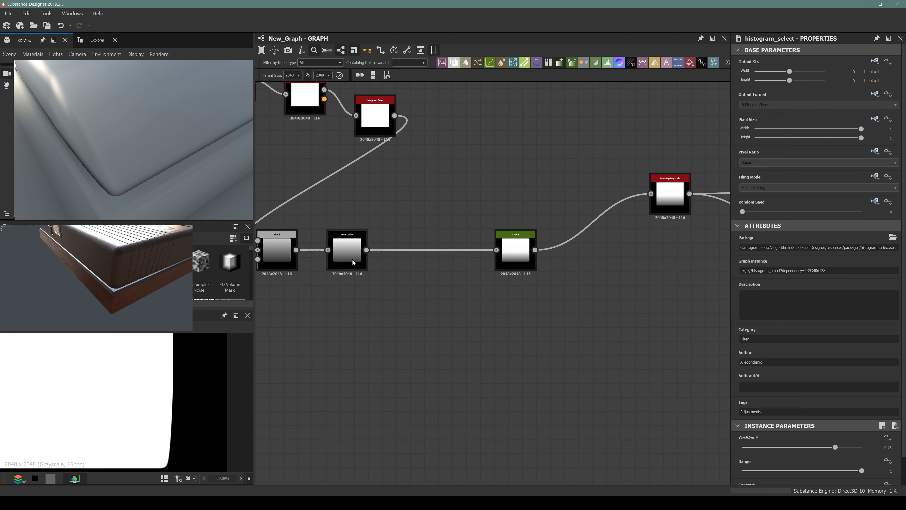
{"action": "scroll", "coordinate": [352, 261], "scroll_direction": "down", "scroll_amount": 2}
{"action": "middle_click_drag", "start_coordinate": [342, 250], "coordinate": [392, 271]}
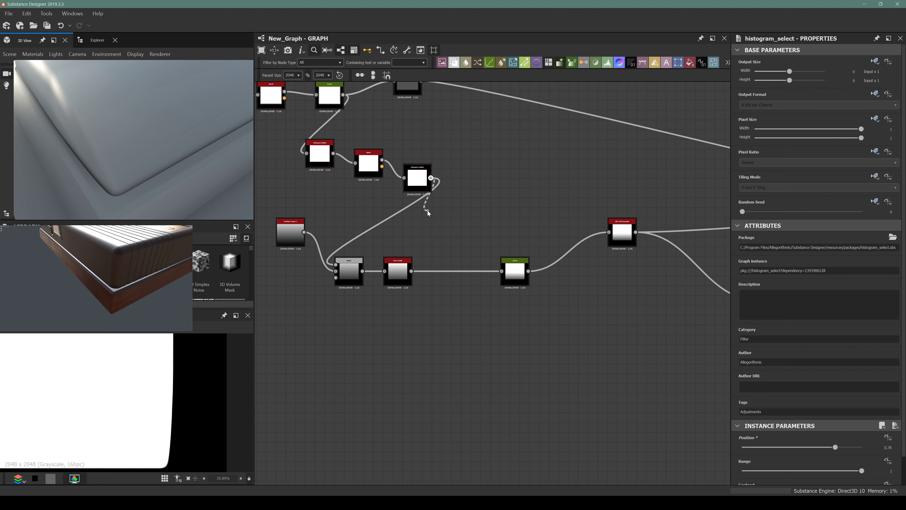
{"action": "scroll", "coordinate": [428, 213], "scroll_direction": "down", "scroll_amount": 3}
{"action": "scroll", "coordinate": [449, 220], "scroll_direction": "up", "scroll_amount": 5}
{"action": "left_click_drag", "start_coordinate": [456, 225], "coordinate": [611, 262]}
{"action": "scroll", "coordinate": [449, 220], "scroll_direction": "down", "scroll_amount": 4}
{"action": "scroll", "coordinate": [568, 246], "scroll_direction": "up", "scroll_amount": 5}
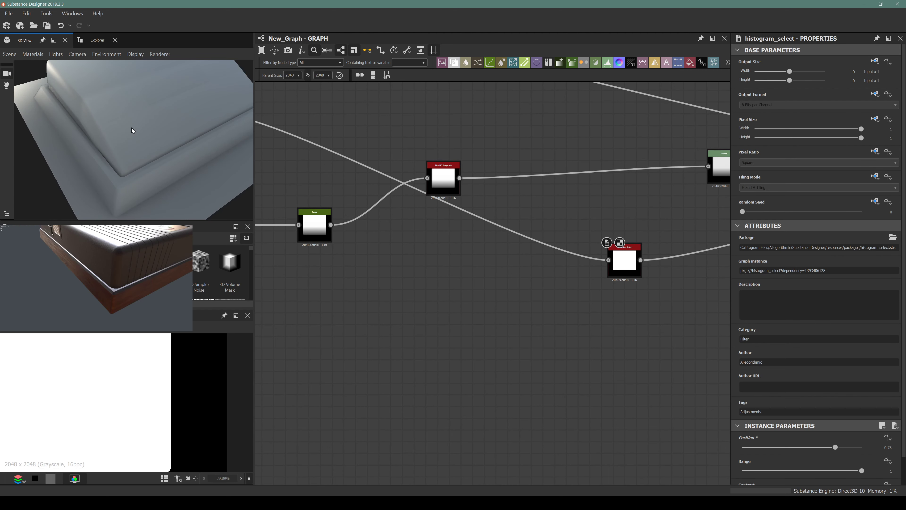
Inspect the body's sides in 3D and move the Blur HQ Grayscale node slightly away from the new mask connection
{"action": "left_click_drag", "start_coordinate": [132, 130], "coordinate": [202, 153]}
{"action": "scroll", "coordinate": [476, 194], "scroll_direction": "up", "scroll_amount": 3}
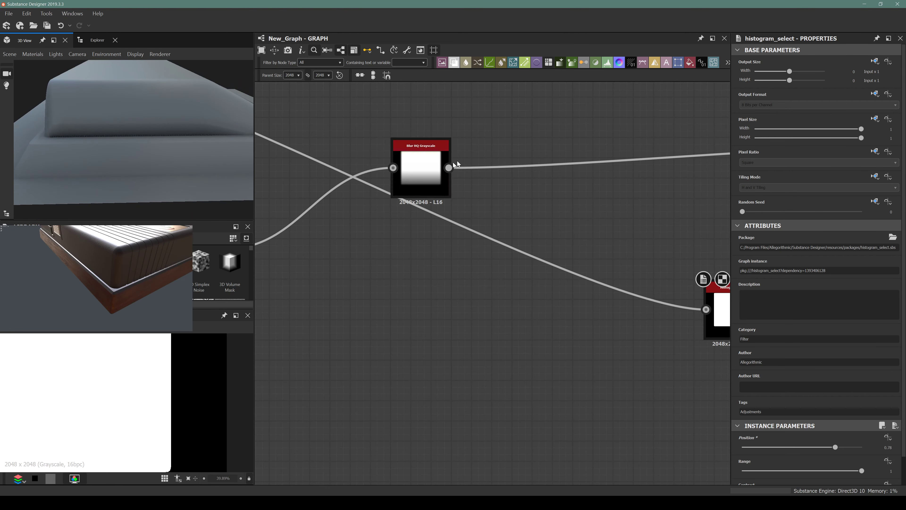
{"action": "left_click_drag", "start_coordinate": [429, 179], "coordinate": [450, 159]}
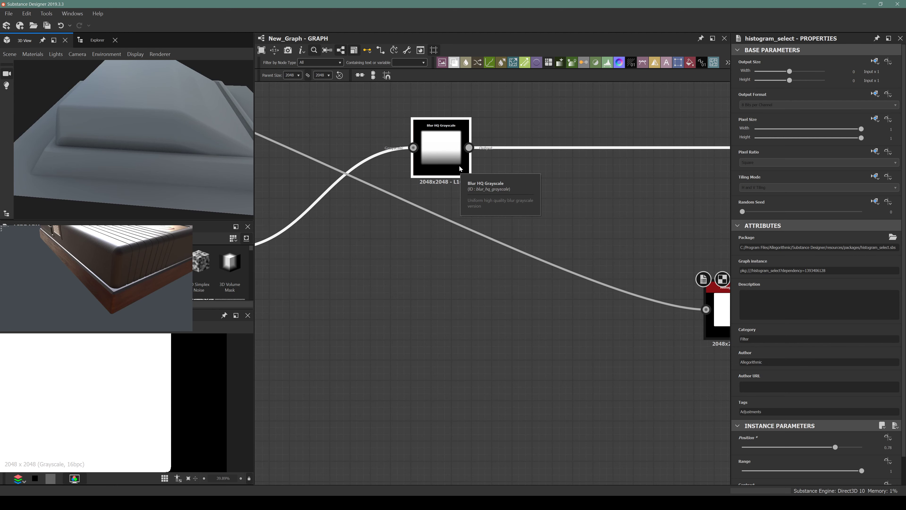
{"action": "scroll", "coordinate": [487, 167], "scroll_direction": "down", "scroll_amount": 4}
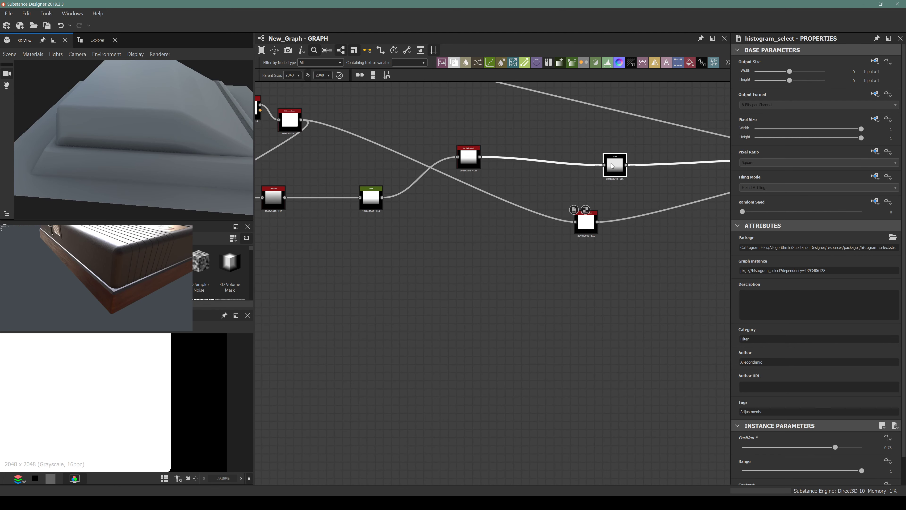
Raise the output black level of the Levels node after the blur to about a quarter, and move the Histogram Select mask node slightly lower
{"action": "left_click", "coordinate": [612, 165]}
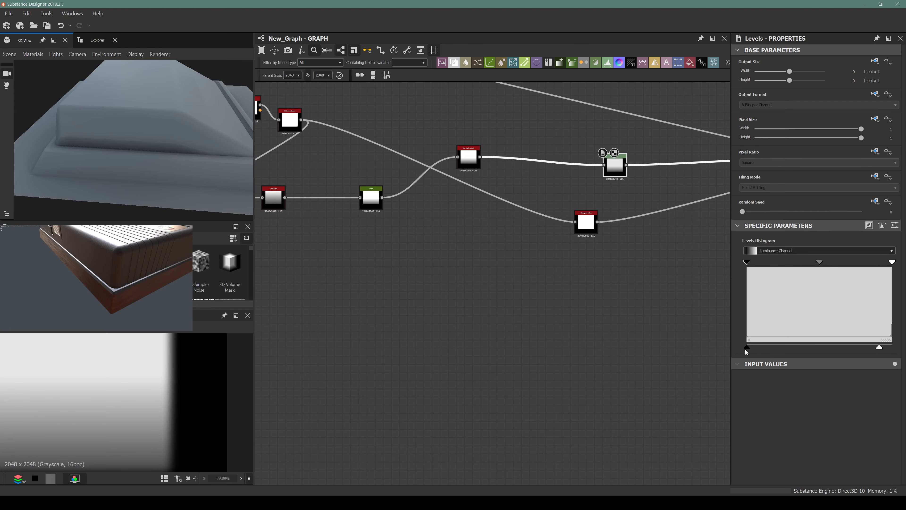
{"action": "mouse_move", "coordinate": [759, 347]}
{"action": "left_mouse_down"}
{"action": "mouse_move", "coordinate": [806, 343]}
{"action": "mouse_move", "coordinate": [750, 355]}
{"action": "left_mouse_up"}
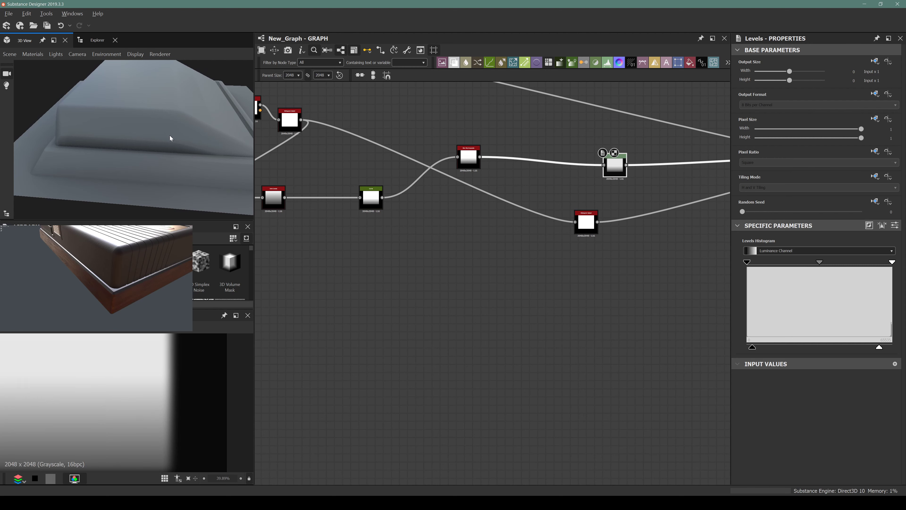
{"action": "left_click_drag", "start_coordinate": [170, 138], "coordinate": [168, 157]}
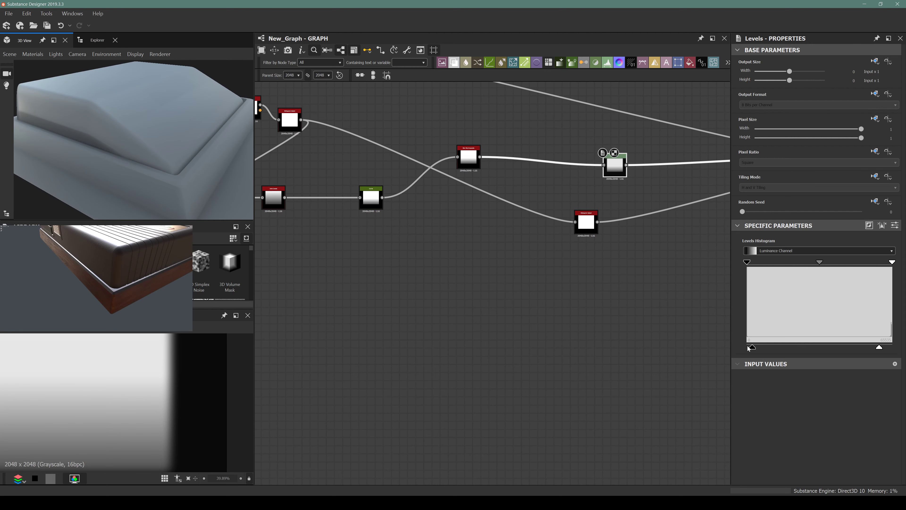
{"action": "left_click_drag", "start_coordinate": [755, 348], "coordinate": [785, 359]}
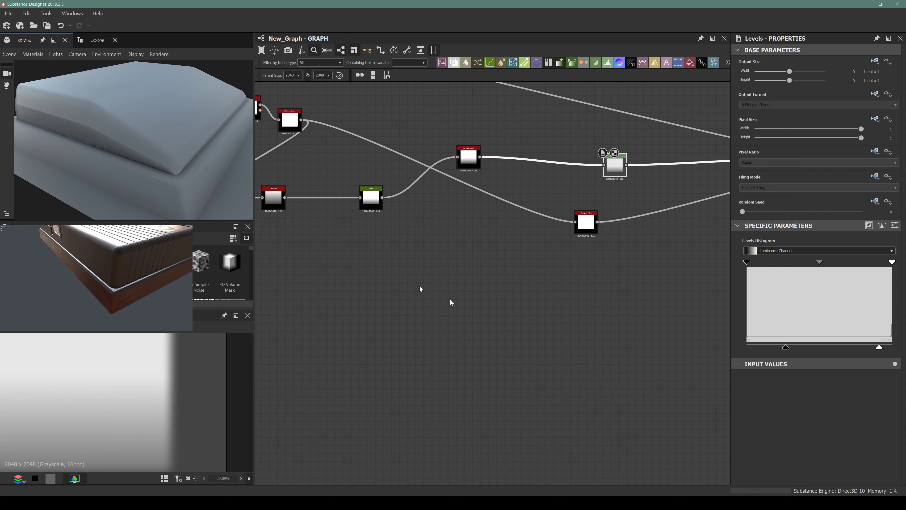
{"action": "left_click_drag", "start_coordinate": [85, 117], "coordinate": [154, 115]}
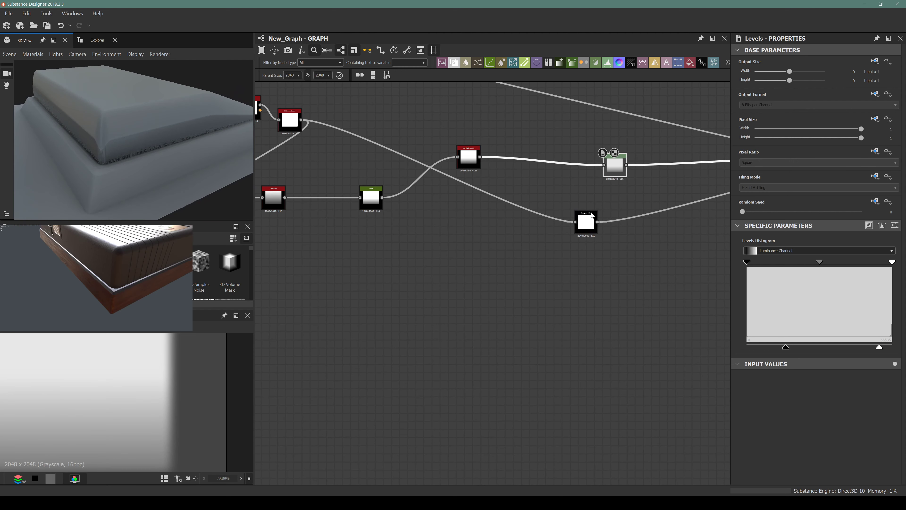
{"action": "left_click_drag", "start_coordinate": [591, 215], "coordinate": [567, 232]}
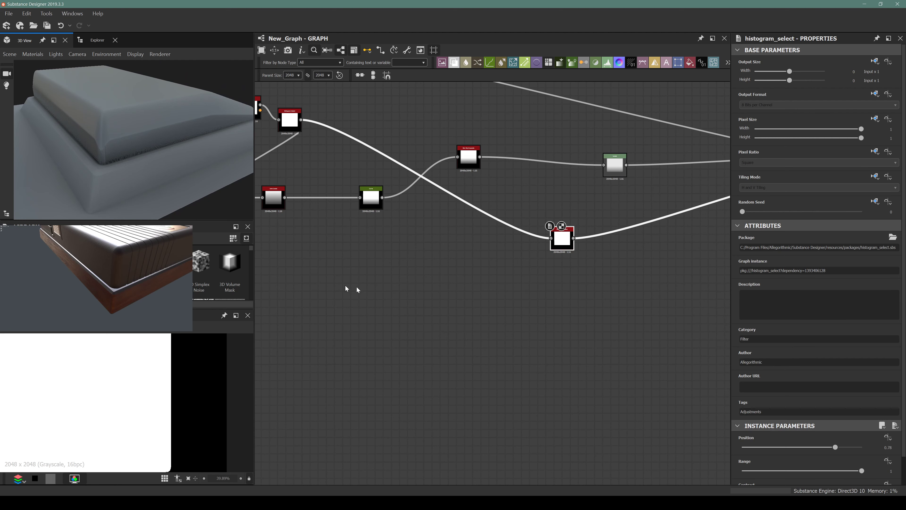
Insert a Blur HQ Grayscale node after the Histogram Select mask, set its intensity to 0.25, and check the edge in 3D
{"action": "scroll", "coordinate": [562, 239], "scroll_direction": "up", "scroll_amount": 3}
{"action": "key", "text": "space"}
{"action": "type", "text": "blur"}
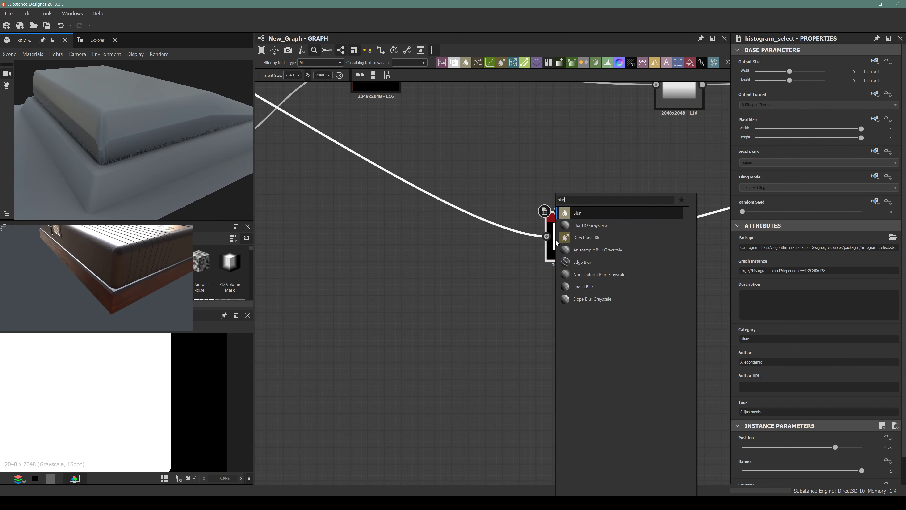
{"action": "left_click", "coordinate": [590, 225]}
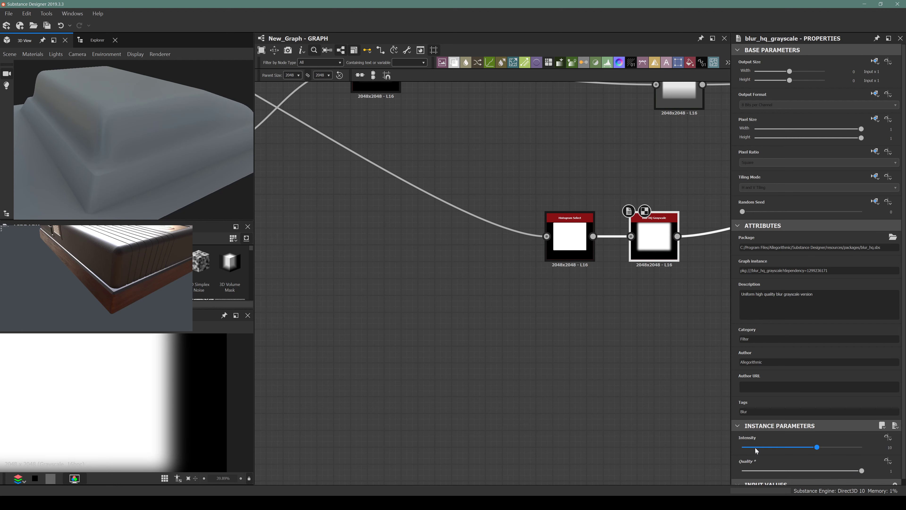
{"action": "left_click_drag", "start_coordinate": [757, 450], "coordinate": [746, 449]}
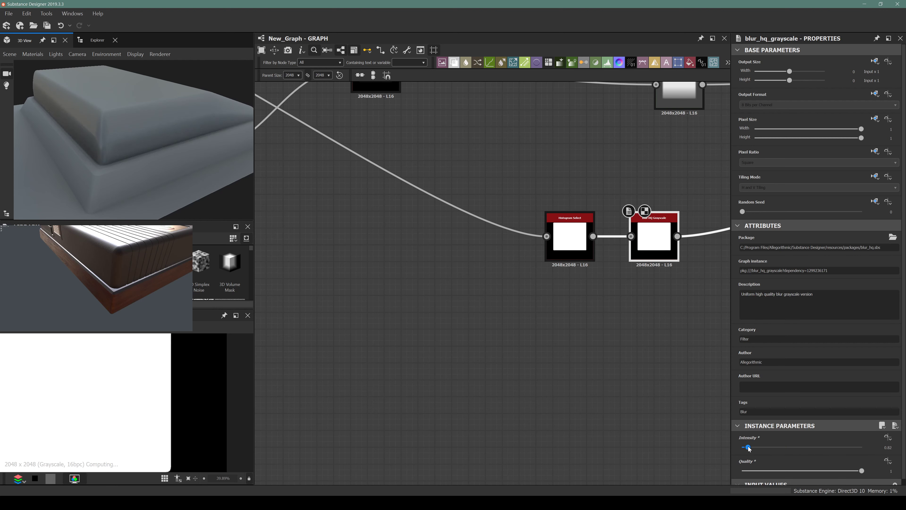
{"action": "left_click_drag", "start_coordinate": [749, 448], "coordinate": [745, 449]}
{"action": "middle_click_drag", "start_coordinate": [552, 304], "coordinate": [505, 319]}
{"action": "scroll", "coordinate": [102, 136], "scroll_direction": "up", "scroll_amount": 3}
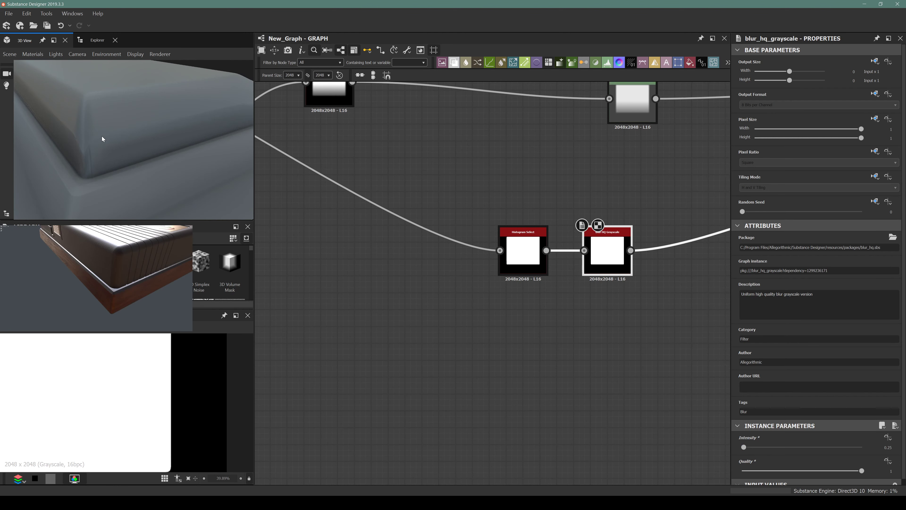
{"action": "scroll", "coordinate": [102, 136], "scroll_direction": "down", "scroll_amount": 3}
{"action": "left_click_drag", "start_coordinate": [133, 133], "coordinate": [196, 170]}
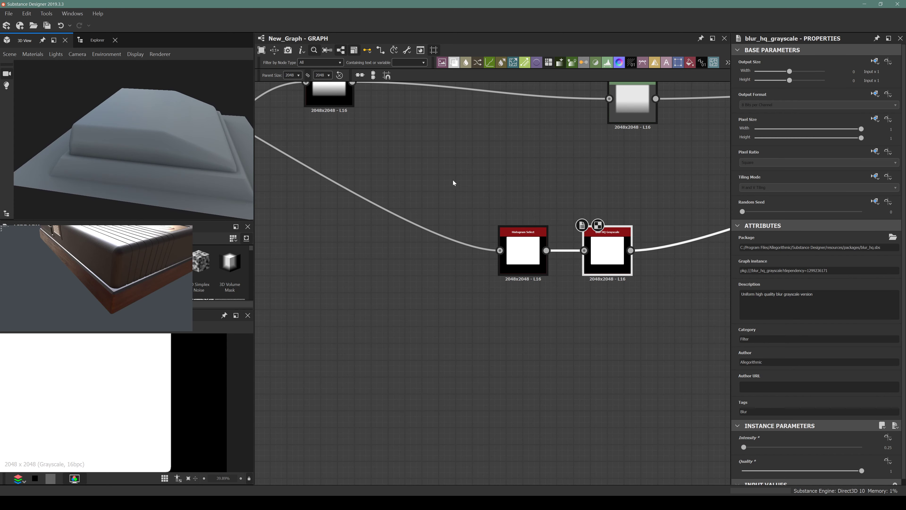
Delete the Levels node after the upper Blur HQ Grayscale and space out the remaining blur and mask nodes
{"action": "scroll", "coordinate": [453, 182], "scroll_direction": "down", "scroll_amount": 4}
{"action": "scroll", "coordinate": [389, 165], "scroll_direction": "up", "scroll_amount": 4}
{"action": "left_click", "coordinate": [585, 153]}
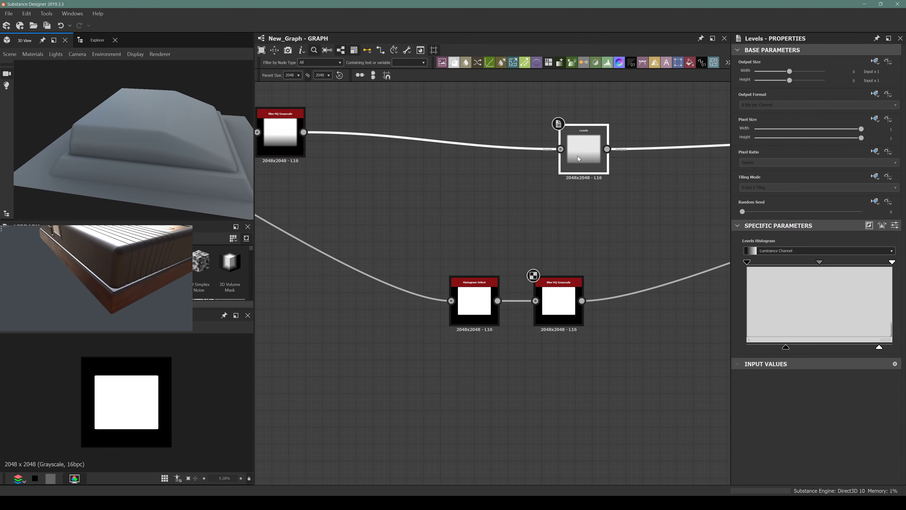
{"action": "key", "text": "Delete"}
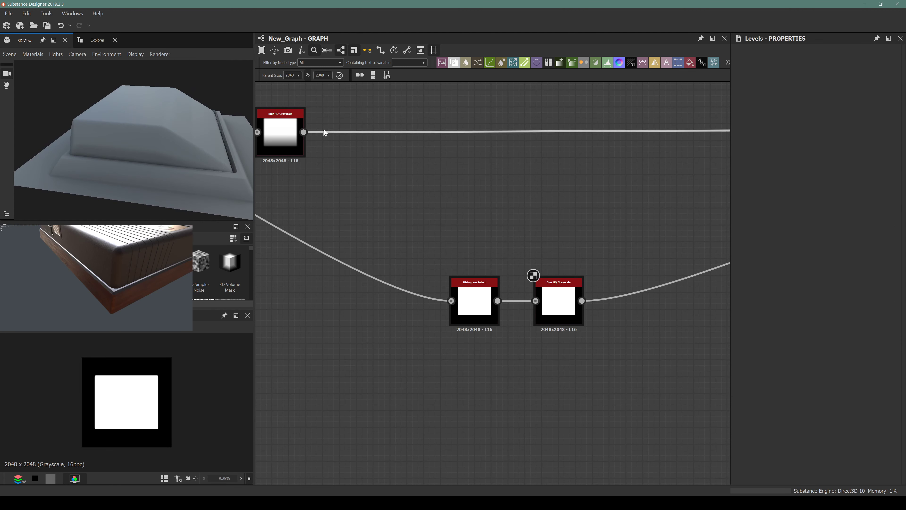
{"action": "left_click", "coordinate": [290, 123]}
{"action": "left_click_drag", "start_coordinate": [290, 123], "coordinate": [367, 123]}
{"action": "left_click_drag", "start_coordinate": [496, 288], "coordinate": [403, 305]}
{"action": "left_click_drag", "start_coordinate": [556, 292], "coordinate": [497, 310]}
Raise the intensity of the mask's Blur HQ Grayscale node to 1.7
{"action": "left_click_drag", "start_coordinate": [140, 168], "coordinate": [177, 136]}
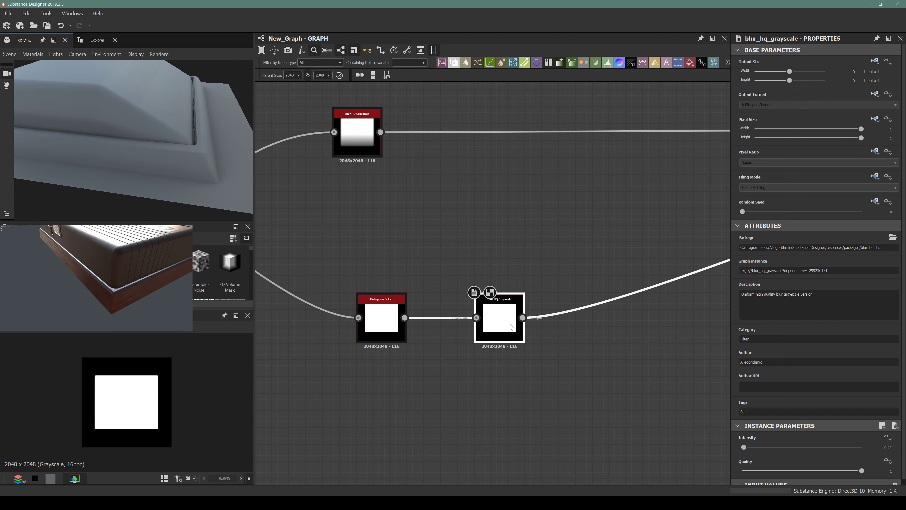
{"action": "scroll", "coordinate": [150, 377], "scroll_direction": "up", "scroll_amount": 5}
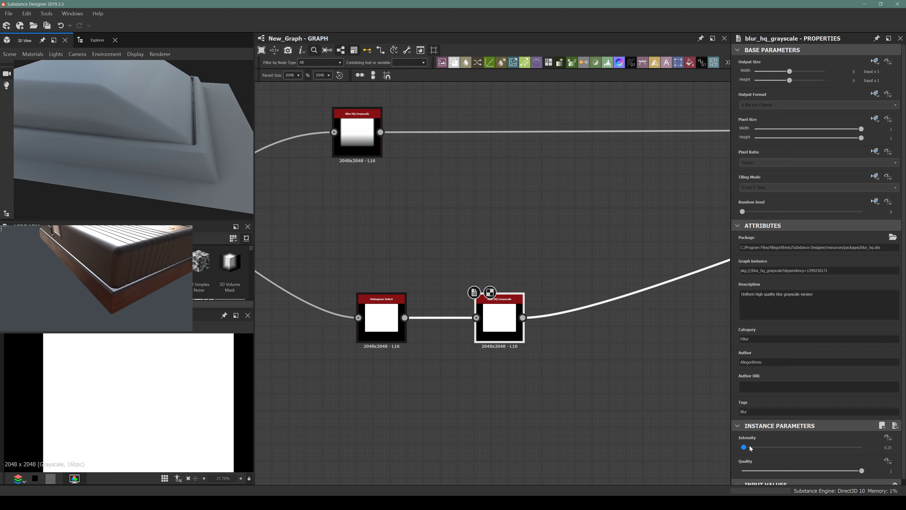
{"action": "left_click_drag", "start_coordinate": [754, 448], "coordinate": [754, 447]}
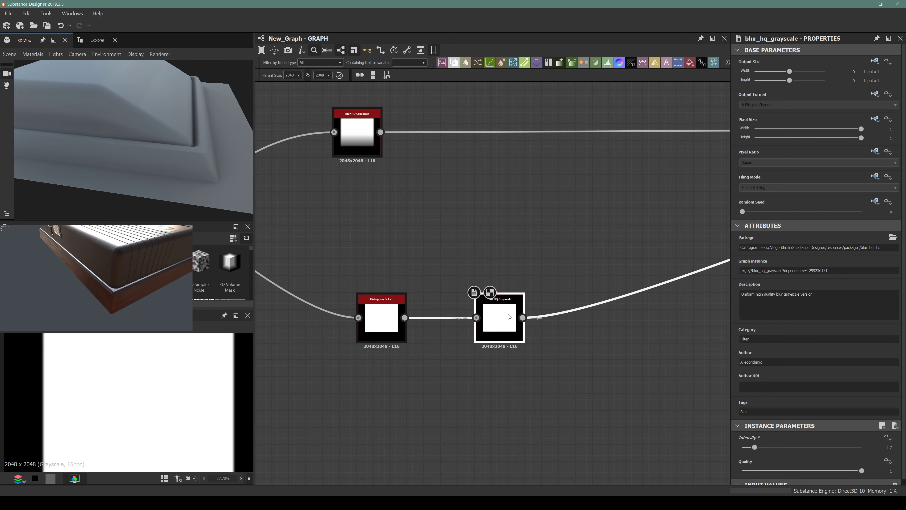
Insert a Histogram Select after the mask's blur, with position 1, range 0.06 and contrast at about half
{"action": "key", "text": "space"}
{"action": "type", "text": "hist"}
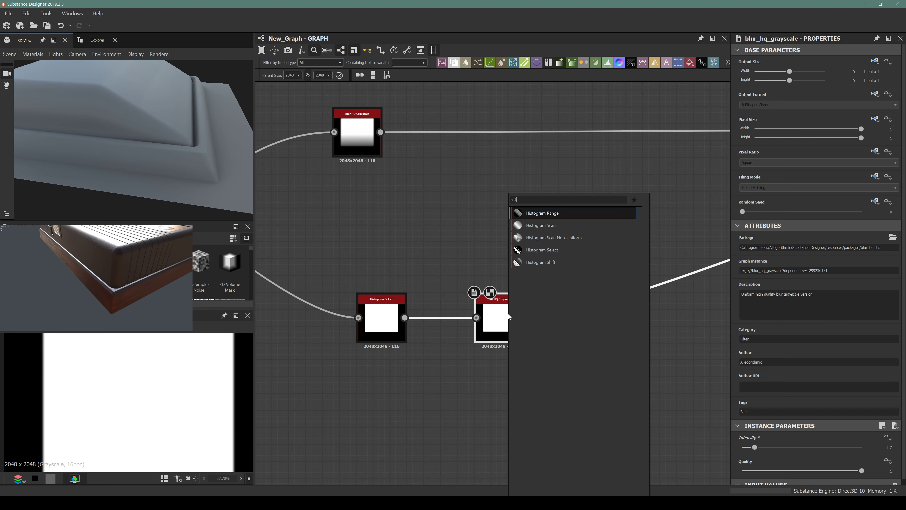
{"action": "key", "text": "Down"}
{"action": "key", "text": "Down"}
{"action": "key", "text": "Down"}
{"action": "key", "text": "Return"}
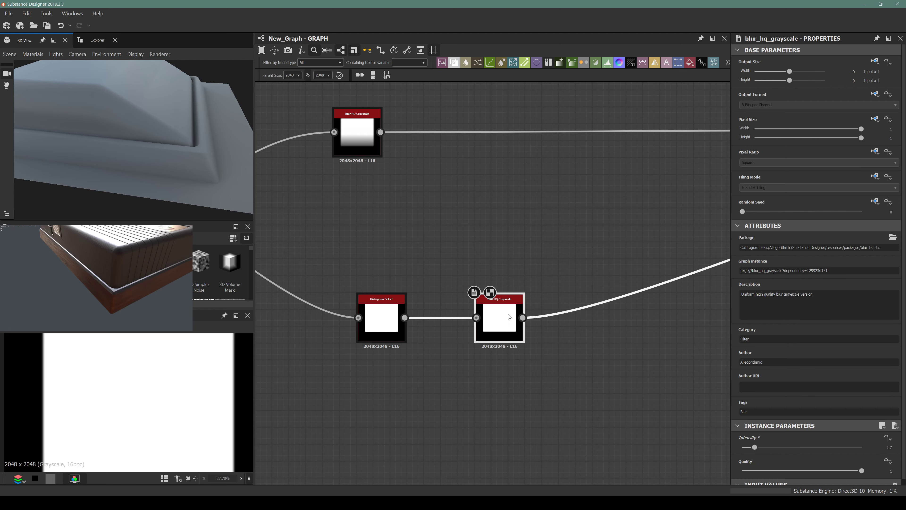
{"action": "left_click_drag", "start_coordinate": [802, 447], "coordinate": [862, 447]}
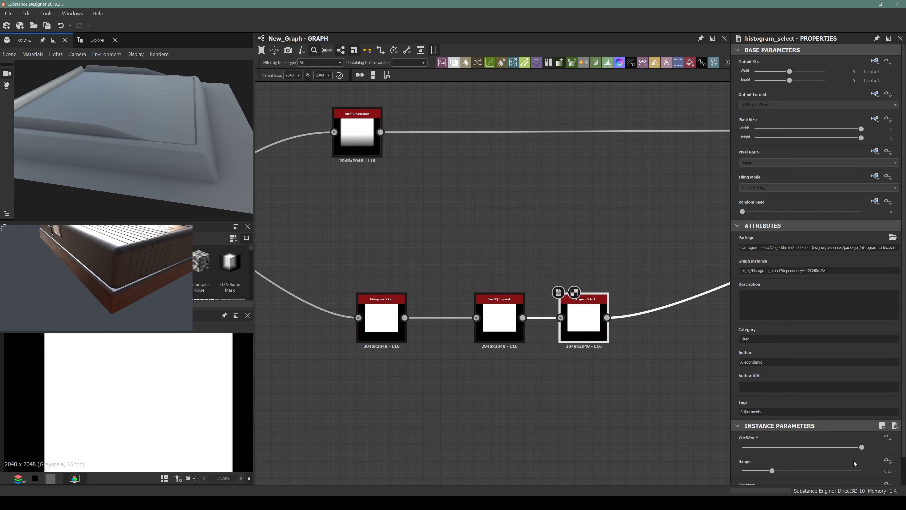
{"action": "left_click_drag", "start_coordinate": [779, 472], "coordinate": [755, 473]}
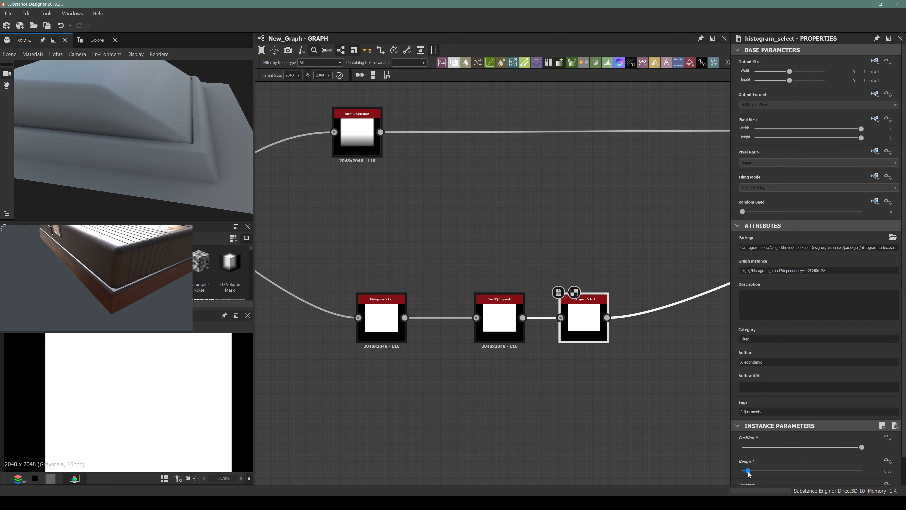
{"action": "scroll", "coordinate": [753, 471], "scroll_direction": "down", "scroll_amount": 1}
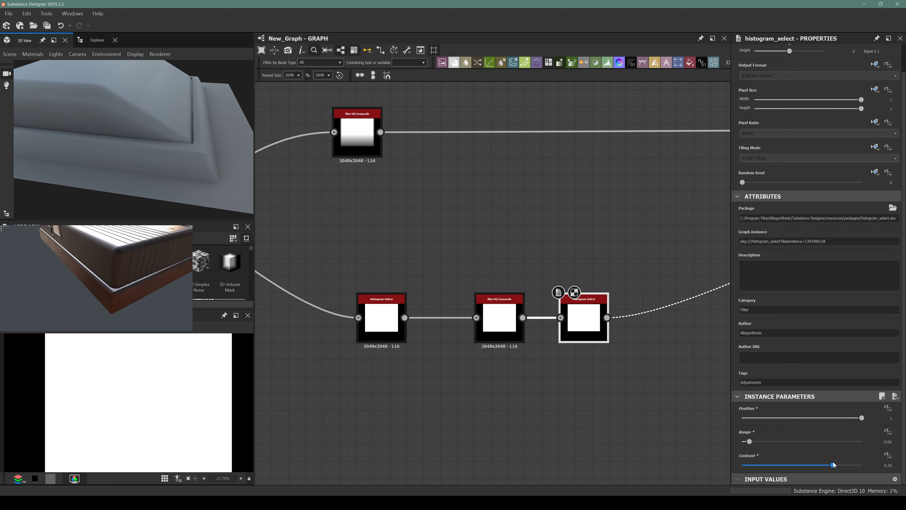
{"action": "left_click_drag", "start_coordinate": [833, 464], "coordinate": [803, 465]}
Raise the mask blur's intensity to about 4.3 and inspect the body's edge in 3D
{"action": "left_click", "coordinate": [514, 315]}
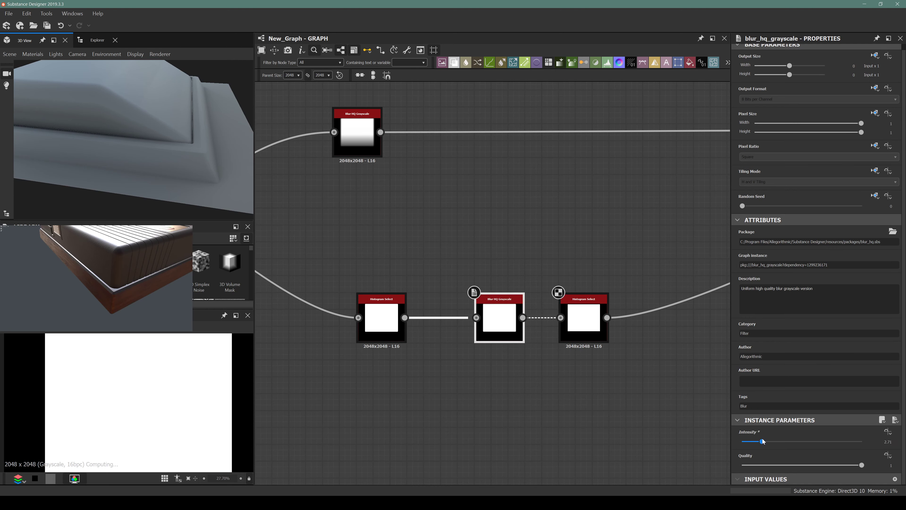
{"action": "mouse_move", "coordinate": [762, 441]}
{"action": "left_mouse_down"}
{"action": "mouse_move", "coordinate": [781, 439]}
{"action": "mouse_move", "coordinate": [763, 441]}
{"action": "mouse_move", "coordinate": [774, 436]}
{"action": "left_mouse_up"}
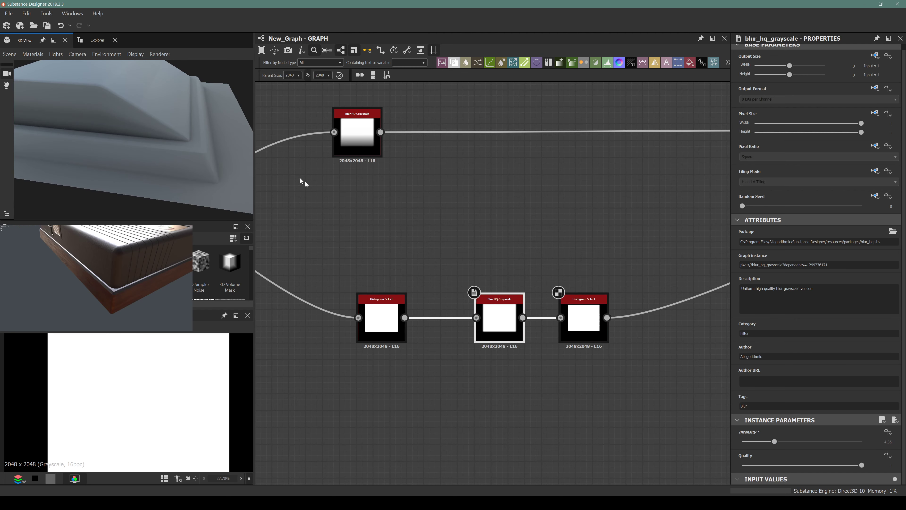
{"action": "mouse_move", "coordinate": [146, 162]}
{"action": "left_mouse_down"}
{"action": "mouse_move", "coordinate": [83, 160]}
{"action": "mouse_move", "coordinate": [33, 178]}
{"action": "mouse_move", "coordinate": [76, 139]}
{"action": "mouse_move", "coordinate": [200, 139]}
{"action": "mouse_move", "coordinate": [103, 174]}
{"action": "mouse_move", "coordinate": [161, 160]}
{"action": "left_mouse_up"}
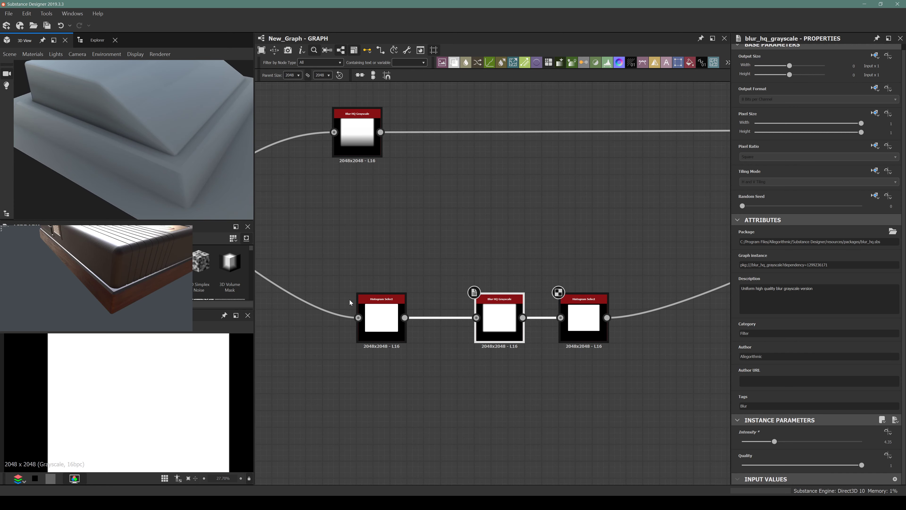
Try a lower intensity on the upper Blur HQ Grayscale node while examining the edge in the 3D view
{"action": "middle_click_drag", "start_coordinate": [370, 213], "coordinate": [513, 233]}
{"action": "mouse_move", "coordinate": [115, 143]}
{"action": "left_mouse_down", "text": "alt"}
{"action": "mouse_move", "coordinate": [83, 174]}
{"action": "mouse_move", "coordinate": [93, 175]}
{"action": "mouse_move", "coordinate": [114, 135]}
{"action": "left_mouse_up", "text": "alt"}
{"action": "middle_click_drag", "start_coordinate": [532, 223], "coordinate": [422, 215]}
{"action": "left_click", "coordinate": [385, 146]}
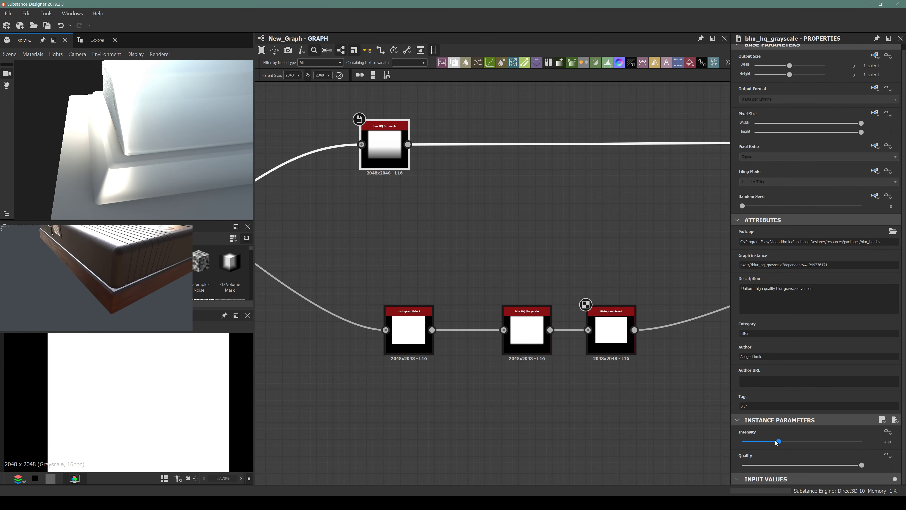
{"action": "mouse_move", "coordinate": [777, 443]}
{"action": "left_mouse_down"}
{"action": "mouse_move", "coordinate": [755, 442]}
{"action": "mouse_move", "coordinate": [768, 442]}
{"action": "left_mouse_up"}
{"action": "left_click_drag", "start_coordinate": [116, 119], "coordinate": [170, 130], "text": "alt"}
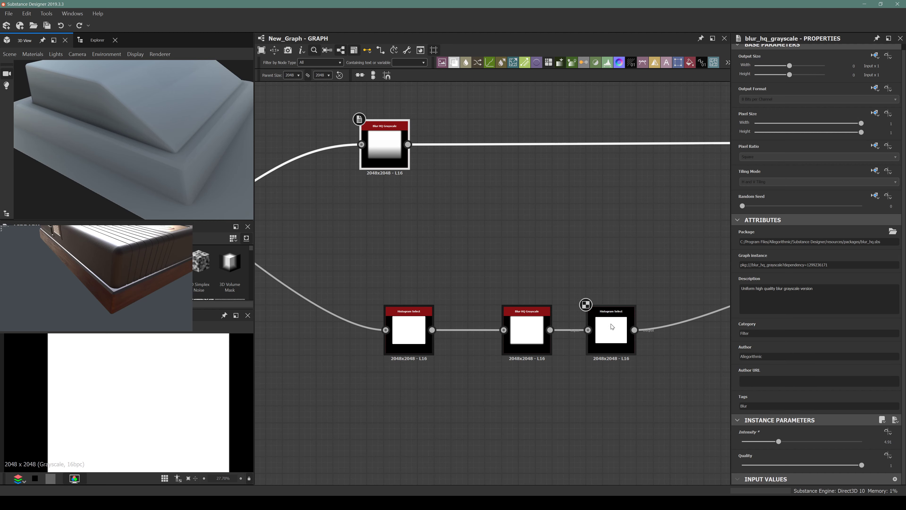
Lower the mask blur's intensity to 2.14 and inspect the body's sides in 3D
{"action": "left_click", "coordinate": [612, 332]}
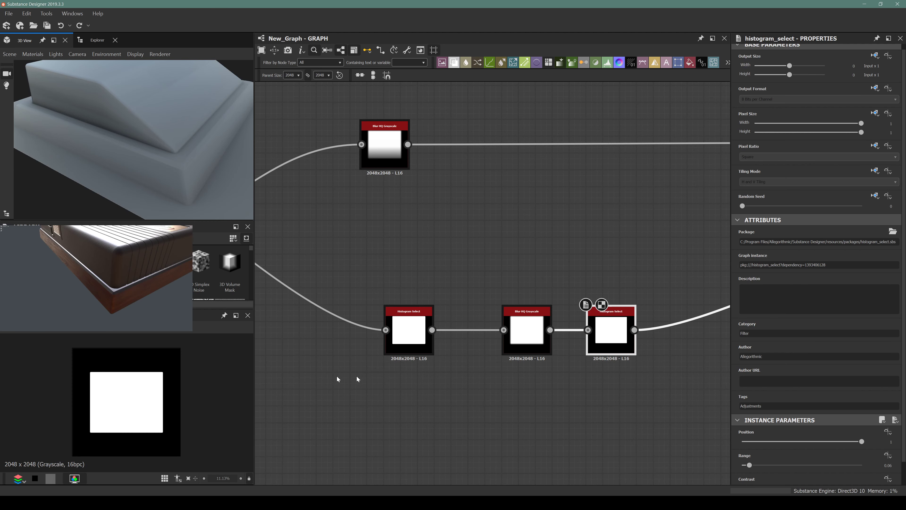
{"action": "left_click", "coordinate": [545, 336]}
{"action": "mouse_move", "coordinate": [775, 441]}
{"action": "left_mouse_down"}
{"action": "mouse_move", "coordinate": [739, 448]}
{"action": "mouse_move", "coordinate": [758, 442]}
{"action": "left_mouse_up"}
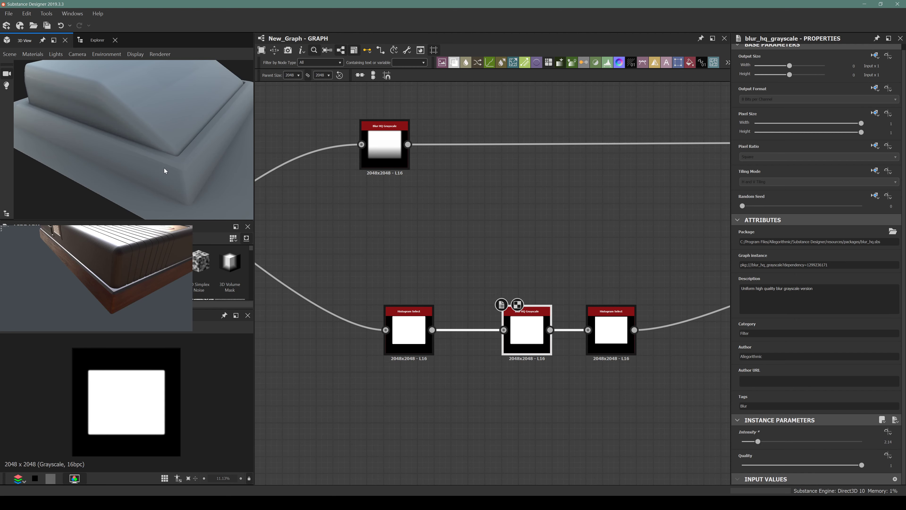
{"action": "left_click_drag", "start_coordinate": [119, 130], "coordinate": [165, 115]}
Delete the second Histogram Select and the Blur HQ Grayscale node from the lower mask branch
{"action": "scroll", "coordinate": [481, 210], "scroll_direction": "down", "scroll_amount": 5}
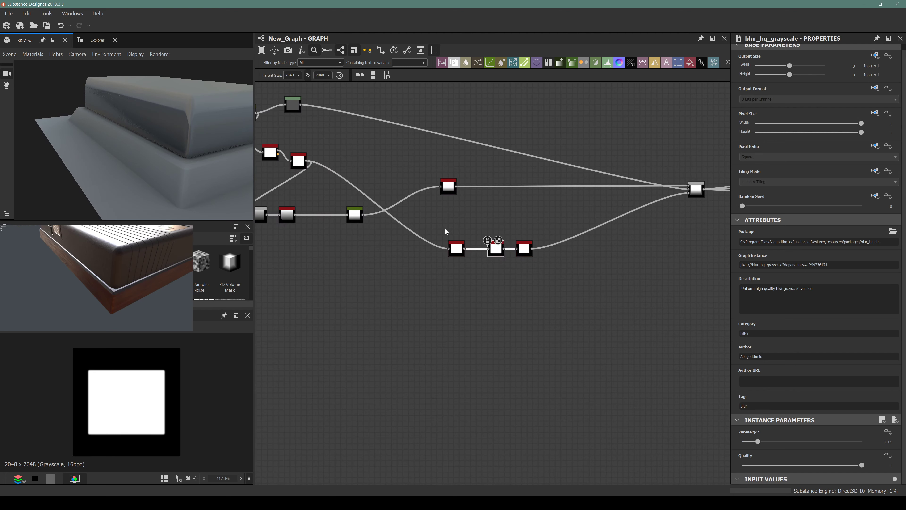
{"action": "scroll", "coordinate": [503, 251], "scroll_direction": "up", "scroll_amount": 5}
{"action": "left_click", "coordinate": [533, 246]}
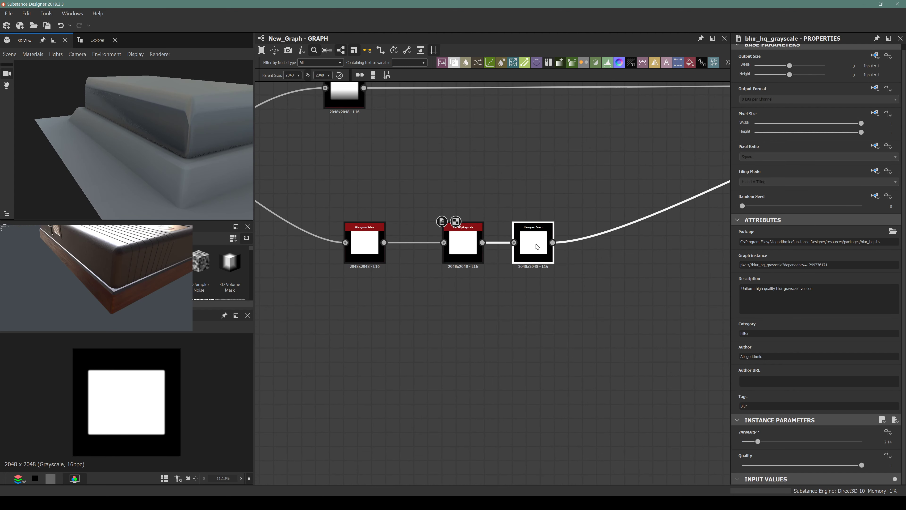
{"action": "key", "text": "Delete"}
{"action": "left_click", "coordinate": [463, 244]}
{"action": "key", "text": "BackSpace"}
Connect the upper Blur HQ Grayscale node's output to the input of the Histogram Select mask, replacing its current link
{"action": "scroll", "coordinate": [452, 232], "scroll_direction": "down", "scroll_amount": 5}
{"action": "middle_click_drag", "start_coordinate": [405, 230], "coordinate": [516, 276]}
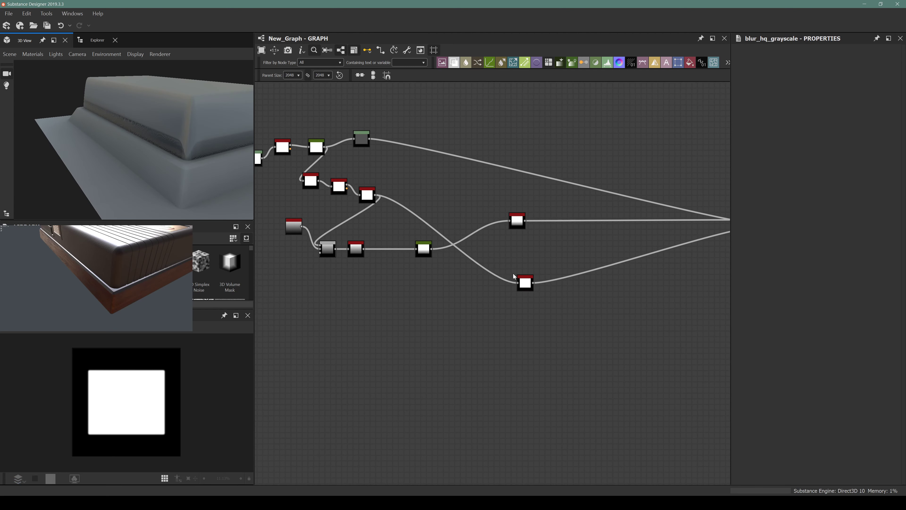
{"action": "scroll", "coordinate": [514, 277], "scroll_direction": "up", "scroll_amount": 1}
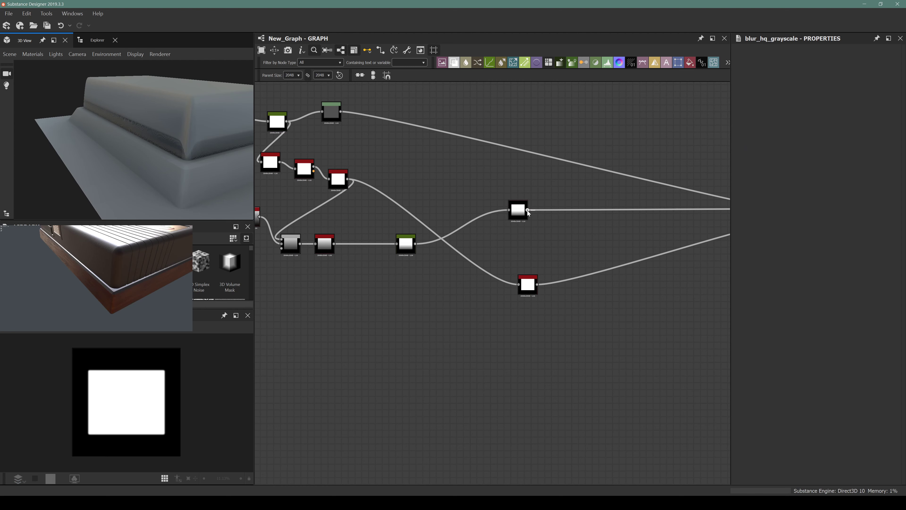
{"action": "left_click_drag", "start_coordinate": [531, 284], "coordinate": [531, 285]}
{"action": "left_click_drag", "start_coordinate": [109, 137], "coordinate": [137, 170], "text": "alt"}
{"action": "scroll", "coordinate": [125, 174], "scroll_direction": "up", "scroll_amount": 5}
{"action": "left_click_drag", "start_coordinate": [512, 286], "coordinate": [513, 285]}
Set the Histogram Select mask's position to 0.83 and check the result in 3D
{"action": "left_click", "coordinate": [527, 284]}
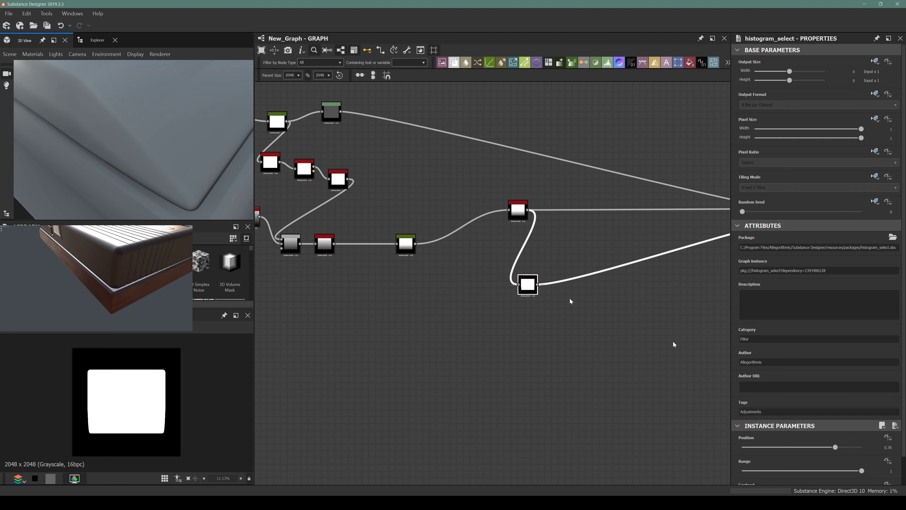
{"action": "left_click_drag", "start_coordinate": [832, 448], "coordinate": [842, 448]}
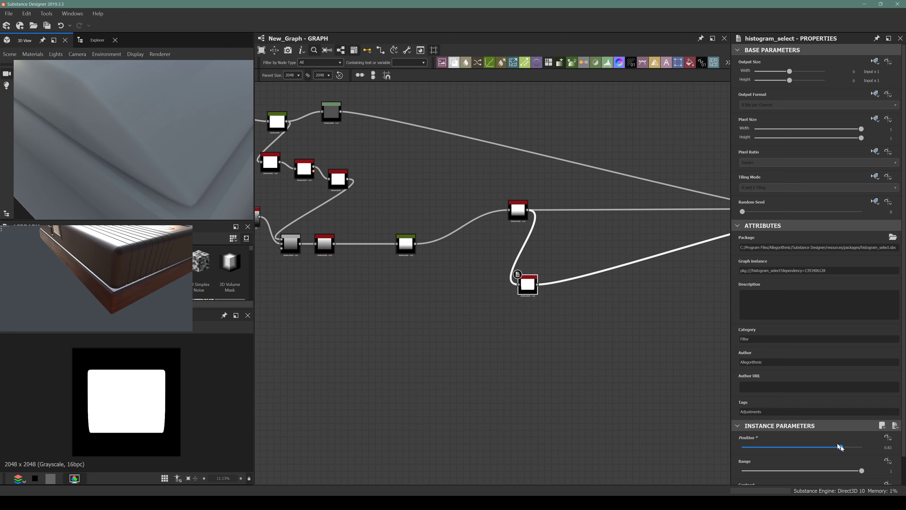
{"action": "mouse_move", "coordinate": [143, 159]}
{"action": "left_mouse_down"}
{"action": "mouse_move", "coordinate": [137, 137]}
{"action": "mouse_move", "coordinate": [129, 145]}
{"action": "mouse_move", "coordinate": [153, 174]}
{"action": "mouse_move", "coordinate": [105, 138]}
{"action": "mouse_move", "coordinate": [170, 148]}
{"action": "mouse_move", "coordinate": [131, 162]}
{"action": "mouse_move", "coordinate": [143, 167]}
{"action": "left_mouse_up"}
Move the Gradient Linear 1 node down so it lines up with the Blend node it feeds
{"action": "middle_click_drag", "start_coordinate": [368, 314], "coordinate": [547, 334]}
{"action": "scroll", "coordinate": [493, 209], "scroll_direction": "up", "scroll_amount": 4}
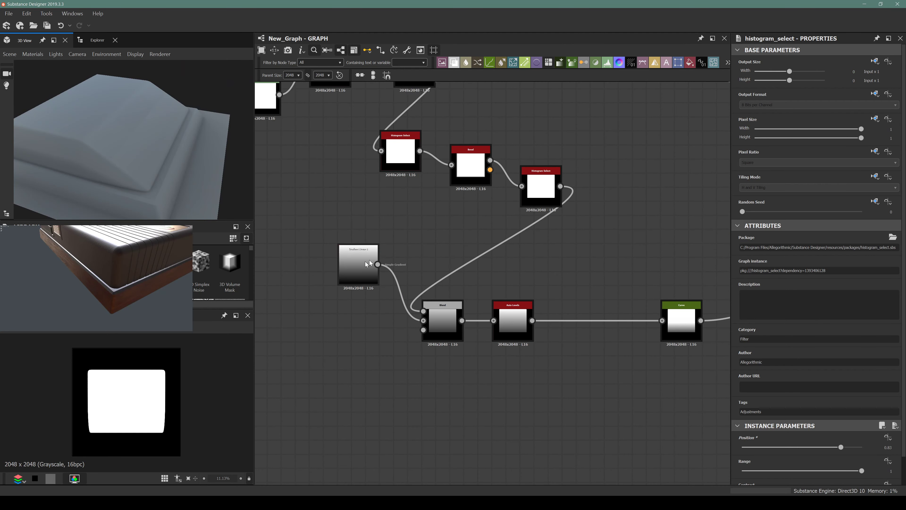
{"action": "left_click_drag", "start_coordinate": [369, 263], "coordinate": [358, 317]}
Delete the Auto Levels node after the gradient's Blend and move the Blend node farther from the gradient
{"action": "scroll", "coordinate": [414, 314], "scroll_direction": "down", "scroll_amount": 4}
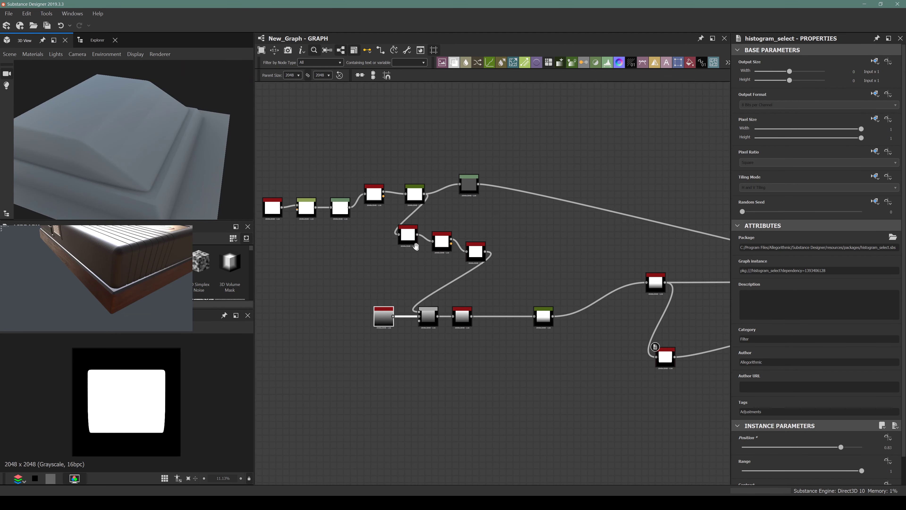
{"action": "middle_click_drag", "start_coordinate": [416, 246], "coordinate": [409, 243]}
{"action": "scroll", "coordinate": [444, 258], "scroll_direction": "up", "scroll_amount": 5}
{"action": "middle_click_drag", "start_coordinate": [390, 348], "coordinate": [403, 239]}
{"action": "scroll", "coordinate": [415, 298], "scroll_direction": "up", "scroll_amount": 3}
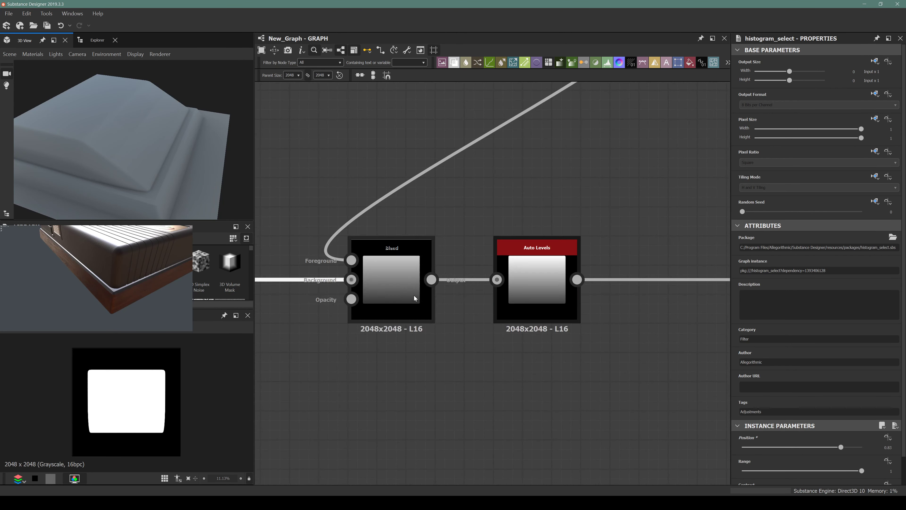
{"action": "left_click", "coordinate": [537, 281]}
{"action": "scroll", "coordinate": [520, 280], "scroll_direction": "down", "scroll_amount": 3}
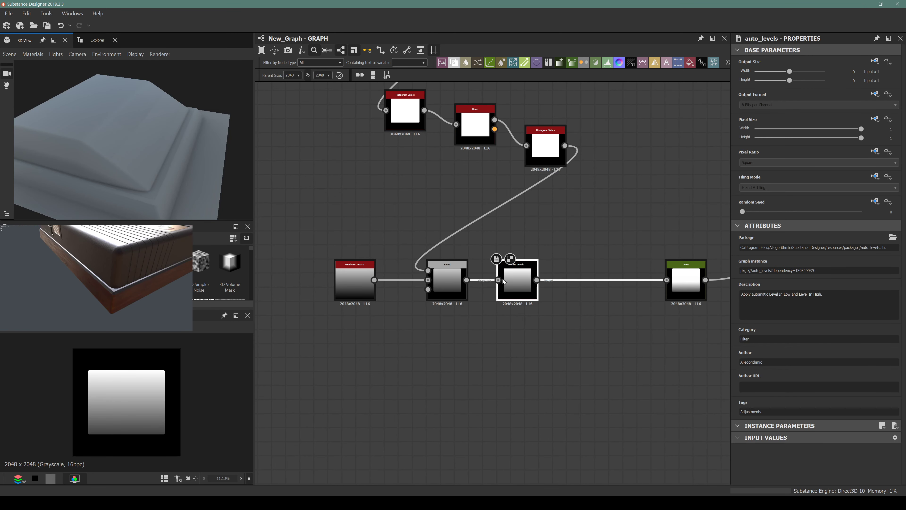
{"action": "mouse_move", "coordinate": [454, 279]}
{"action": "left_mouse_down"}
{"action": "mouse_move", "coordinate": [476, 286]}
{"action": "mouse_move", "coordinate": [583, 274]}
{"action": "left_mouse_up"}
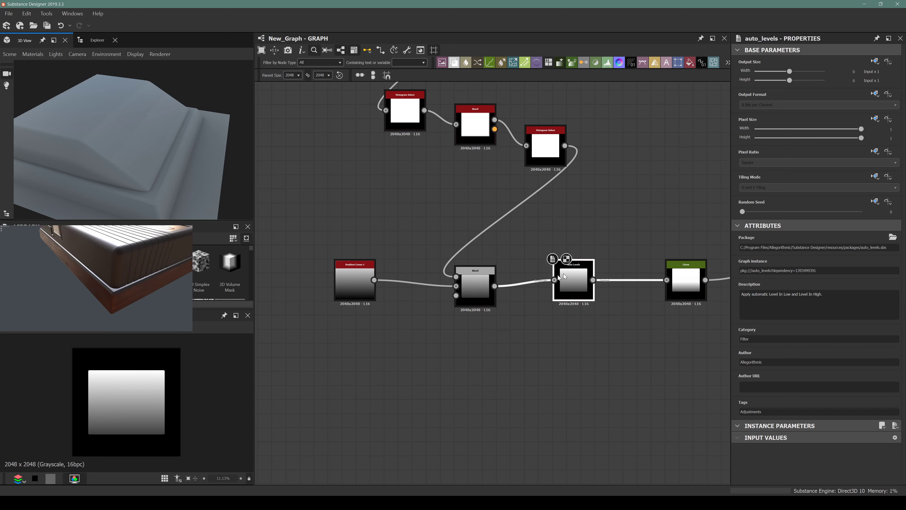
{"action": "key", "text": "BackSpace"}
{"action": "left_click_drag", "start_coordinate": [469, 296], "coordinate": [496, 292]}
Insert a Transformation 2D node between the Gradient Linear 1 node and the Blend
{"action": "left_click_drag", "start_coordinate": [407, 249], "coordinate": [374, 304]}
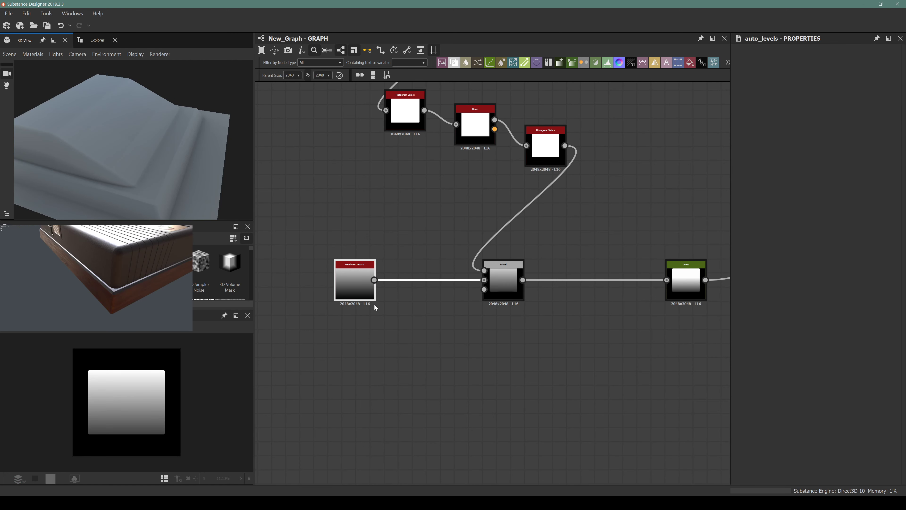
{"action": "key", "text": "space"}
{"action": "type", "text": "trans"}
{"action": "key", "text": "Return"}
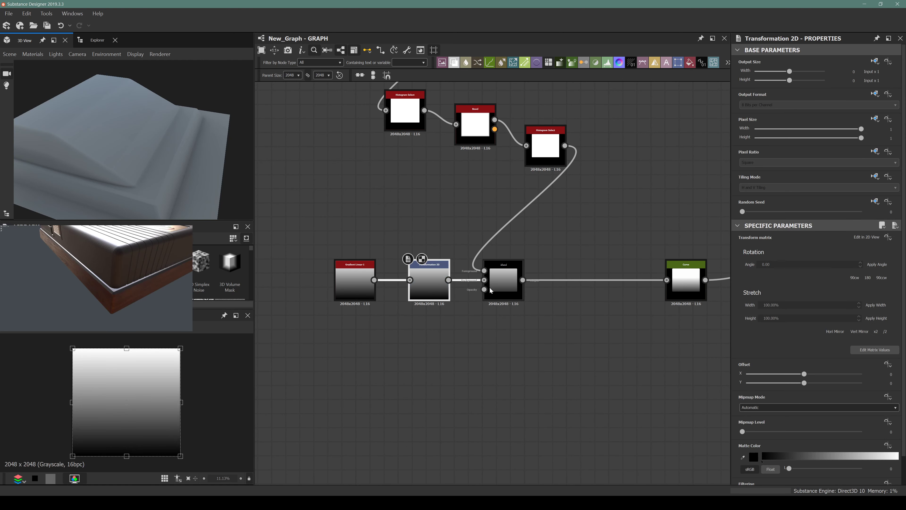
Preview the gradient's Blend and scale the Transformation 2D node's height by 80%, applying it twice
{"action": "left_click", "coordinate": [503, 273]}
{"action": "left_click", "coordinate": [421, 286]}
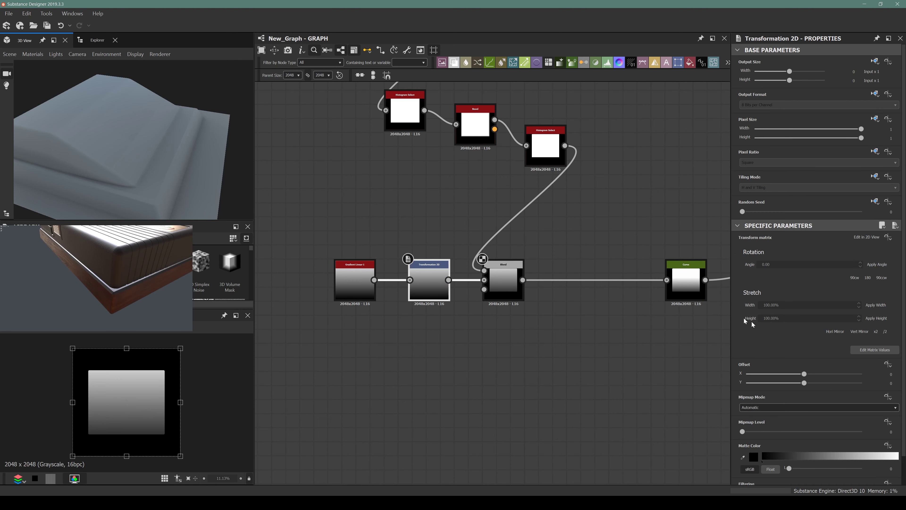
{"action": "left_click", "coordinate": [789, 306]}
{"action": "double_click", "coordinate": [784, 318]}
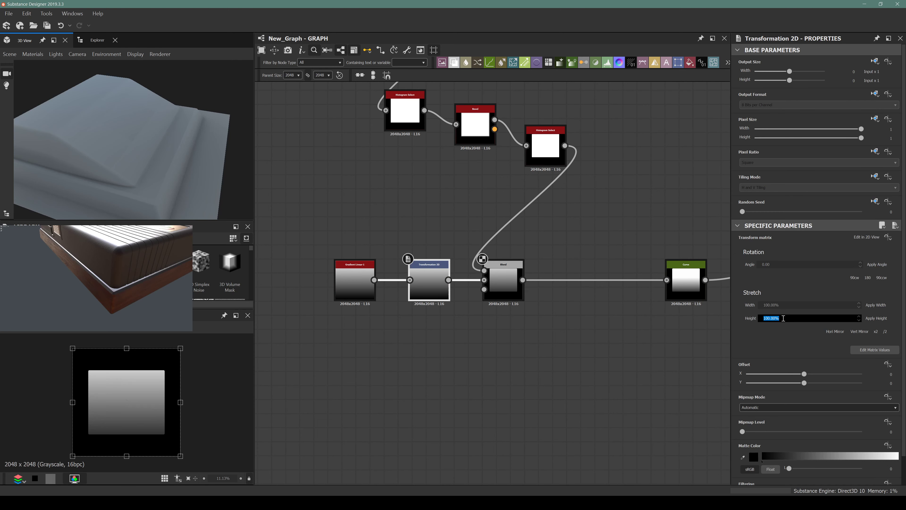
{"action": "type", "text": "80"}
{"action": "key", "text": "Return"}
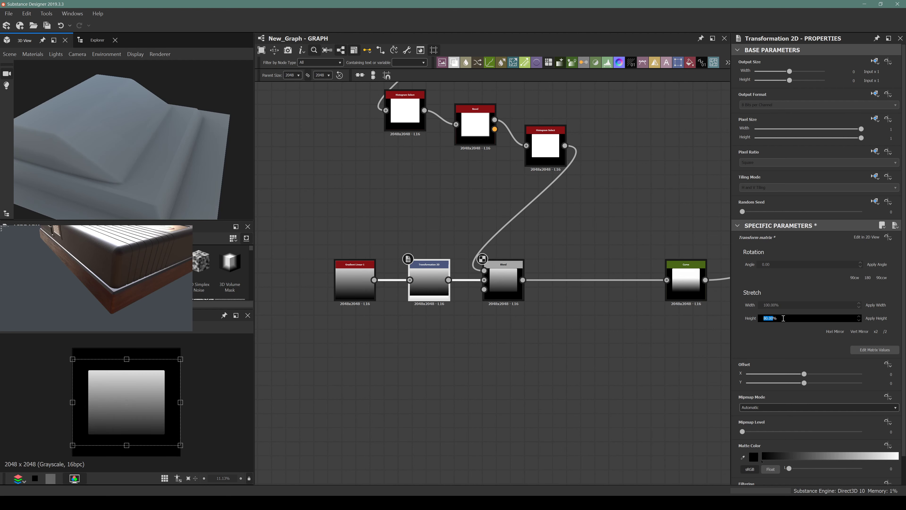
{"action": "key", "text": "Return"}
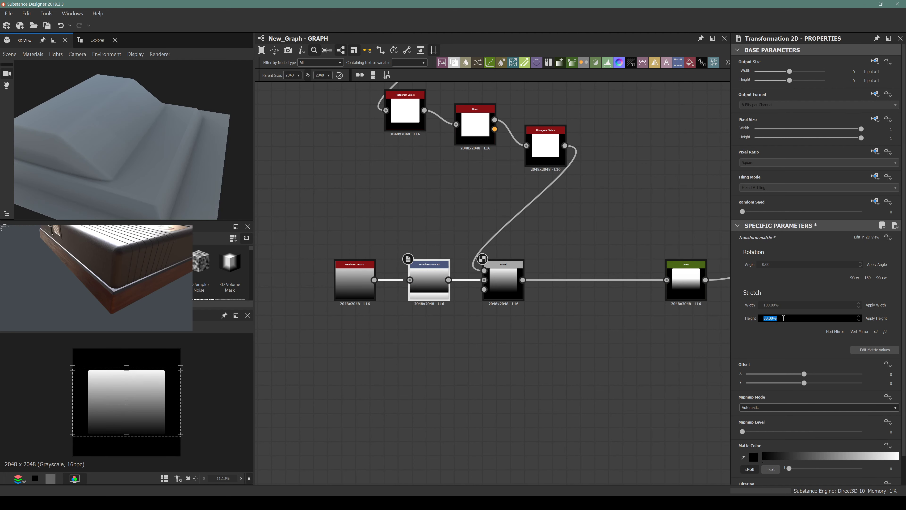
Scale the Transformation 2D node's height by a further 94% to fit the masked area
{"action": "scroll", "coordinate": [123, 396], "scroll_direction": "up", "scroll_amount": 5}
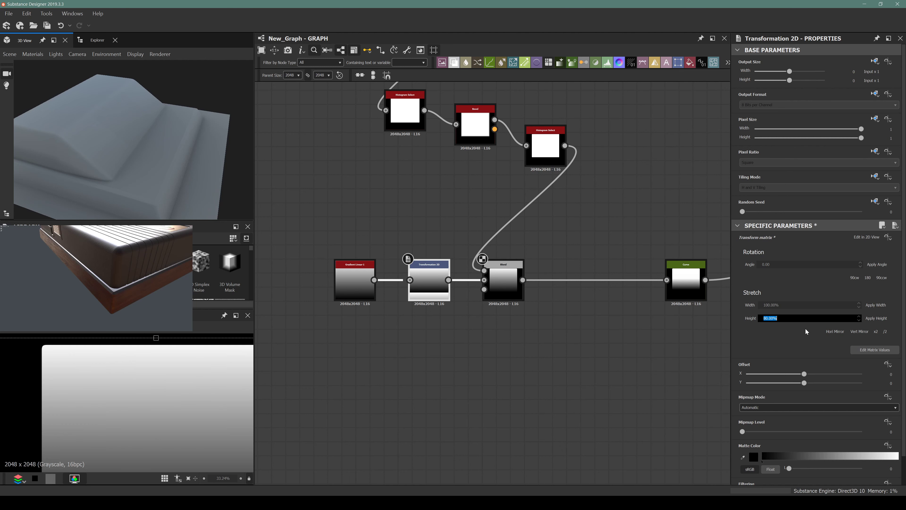
{"action": "type", "text": "94"}
{"action": "key", "text": "Return"}
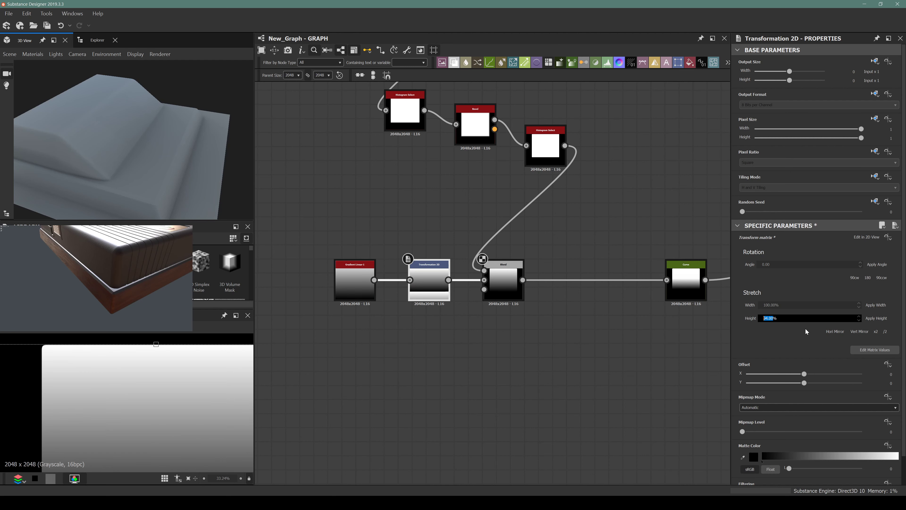
{"action": "scroll", "coordinate": [163, 368], "scroll_direction": "down", "scroll_amount": 3}
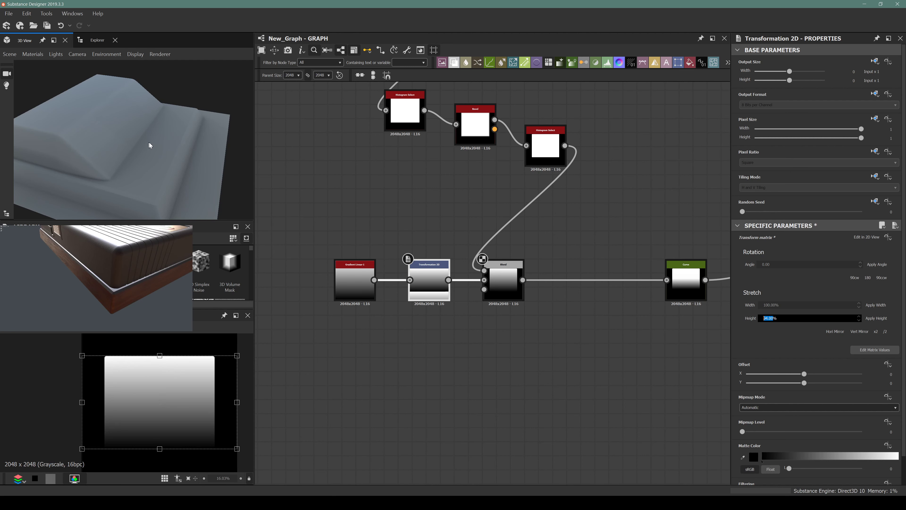
Move the Curve node after the gradient's Blend slightly closer to the Blend and check the body in 3D
{"action": "left_click", "coordinate": [503, 284]}
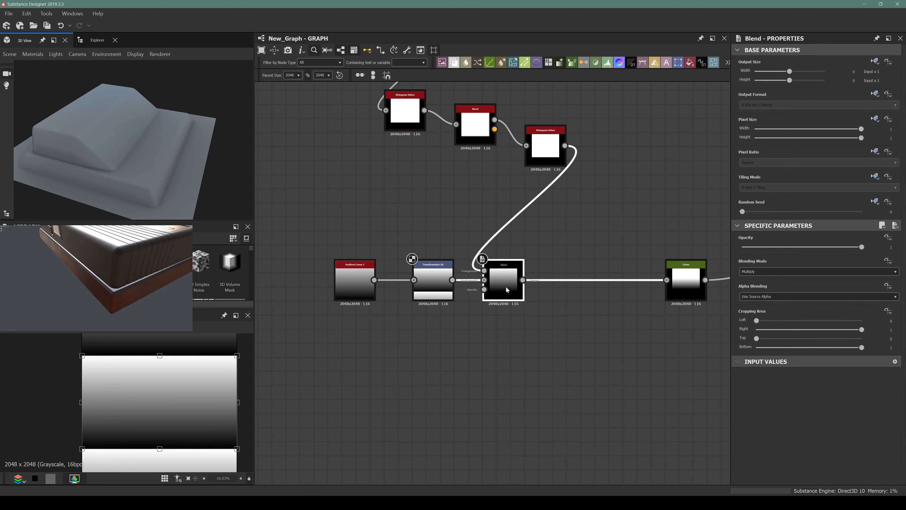
{"action": "middle_click_drag", "start_coordinate": [663, 289], "coordinate": [405, 292]}
{"action": "left_click", "coordinate": [444, 282]}
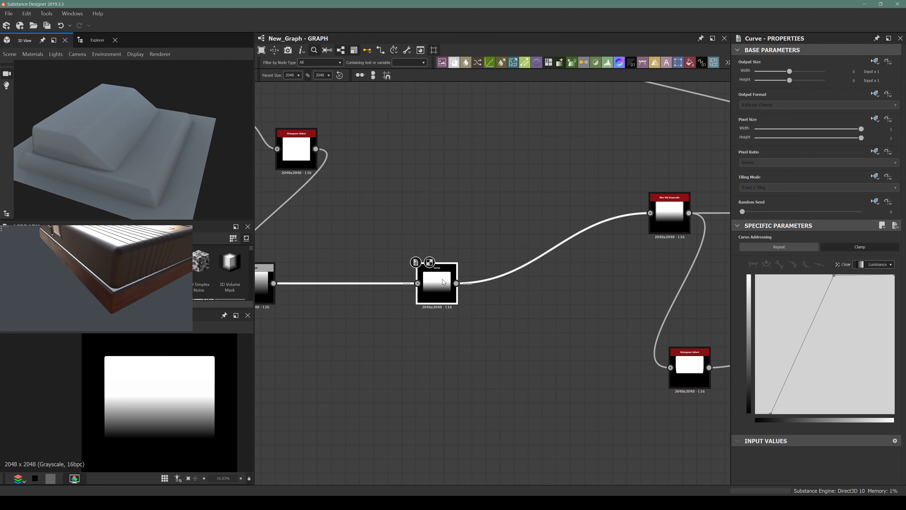
{"action": "left_click_drag", "start_coordinate": [444, 282], "coordinate": [408, 288]}
{"action": "left_click_drag", "start_coordinate": [124, 171], "coordinate": [150, 137]}
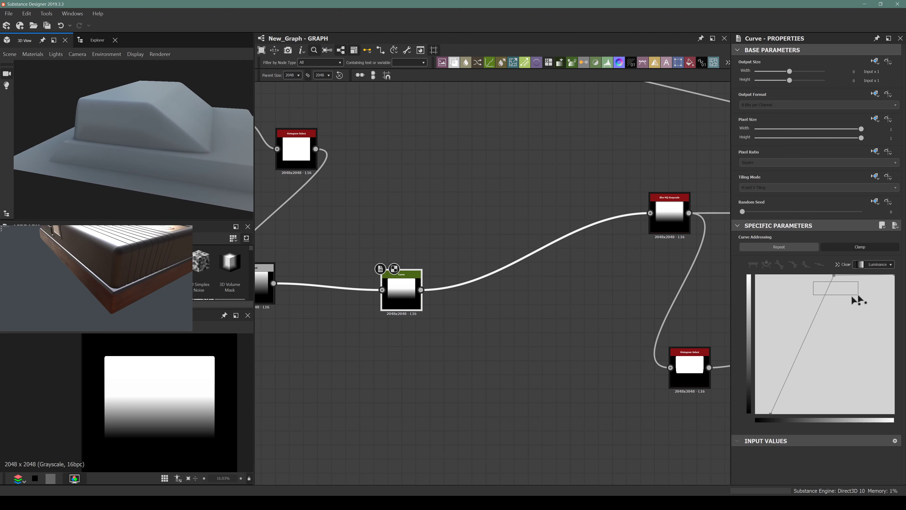
Reshape the gradient's curve so it starts at a value of 0.16 and reaches 1.00 at position 0.40
{"action": "left_click_drag", "start_coordinate": [833, 275], "coordinate": [797, 275]}
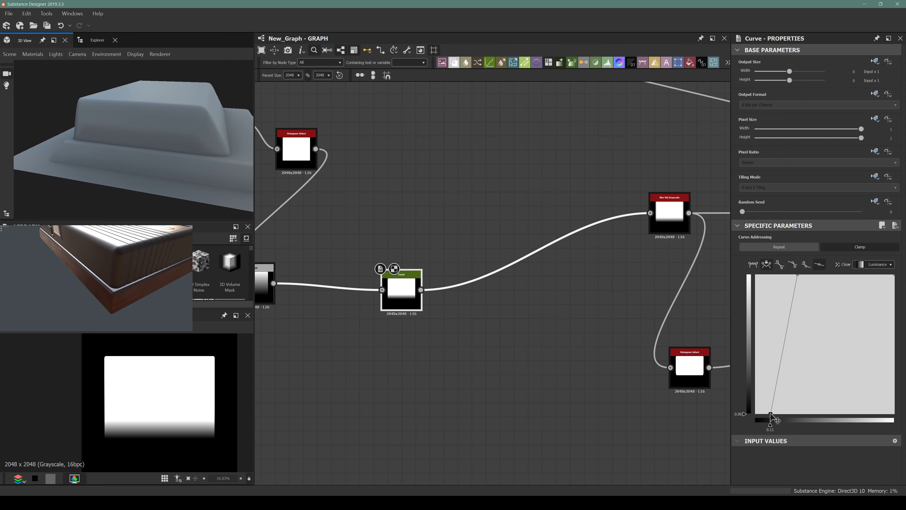
{"action": "left_click_drag", "start_coordinate": [770, 415], "coordinate": [712, 432]}
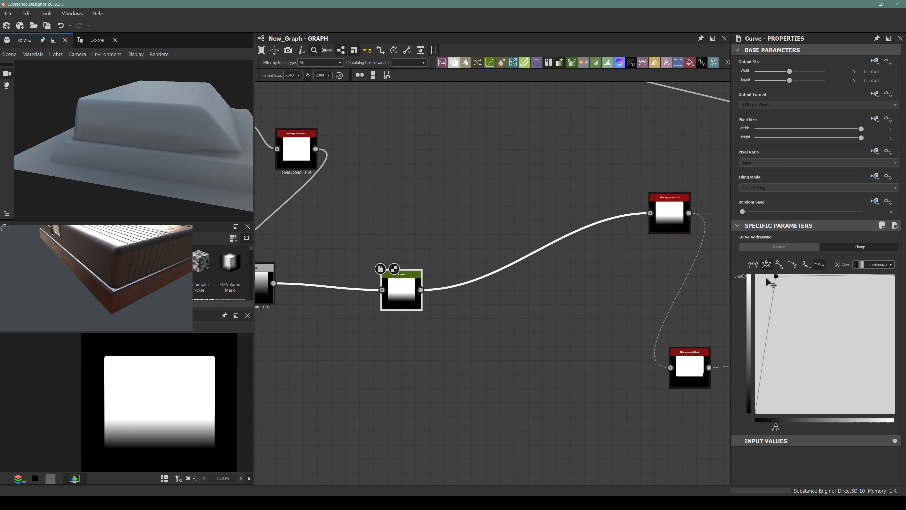
{"action": "left_click_drag", "start_coordinate": [797, 275], "coordinate": [776, 275]}
{"action": "left_click_drag", "start_coordinate": [809, 251], "coordinate": [810, 253]}
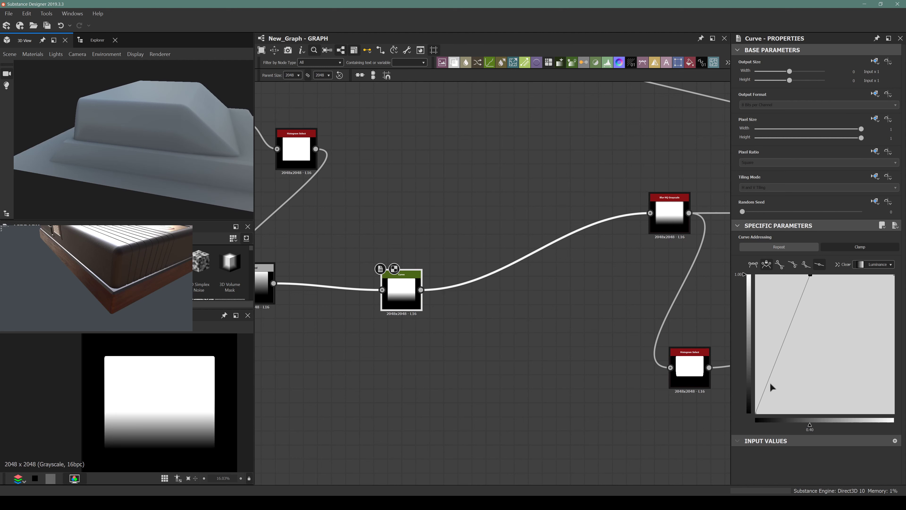
{"action": "left_click_drag", "start_coordinate": [758, 416], "coordinate": [738, 394]}
{"action": "left_click_drag", "start_coordinate": [198, 174], "coordinate": [143, 130]}
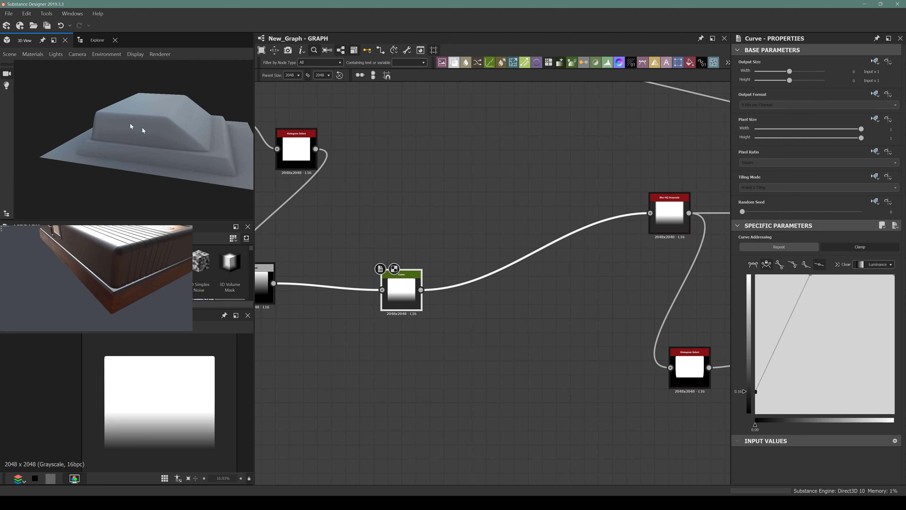
Undo the curve and gradient scaling edits back through the Transformation 2D insertion and the Auto Levels deletion
{"action": "middle_click_drag", "start_coordinate": [318, 357], "coordinate": [479, 328]}
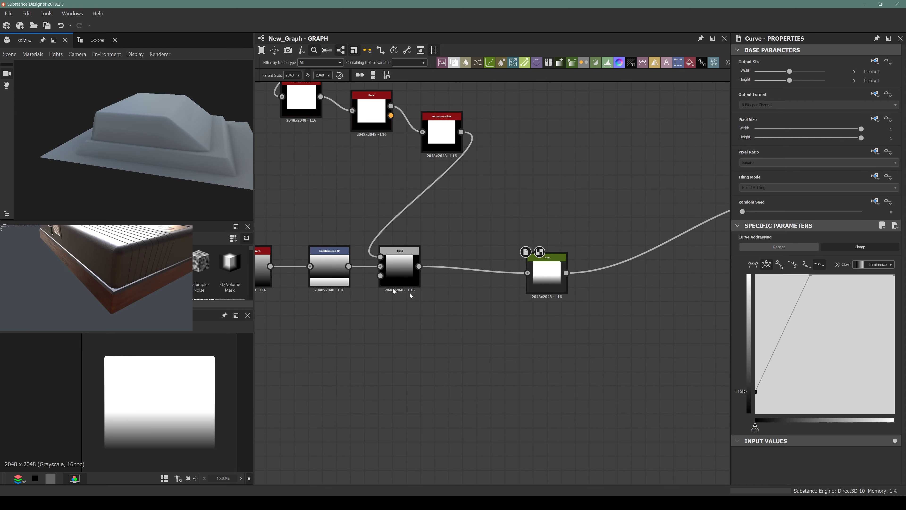
{"action": "left_click", "coordinate": [400, 273]}
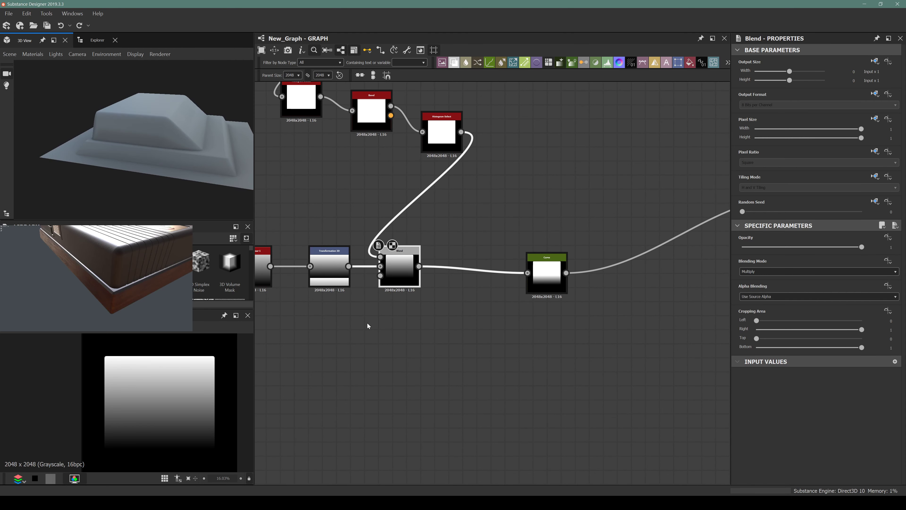
{"action": "key", "text": "ctrl+z"}
{"action": "key", "text": "ctrl+z"}
{"action": "key", "text": "ctrl+z"}
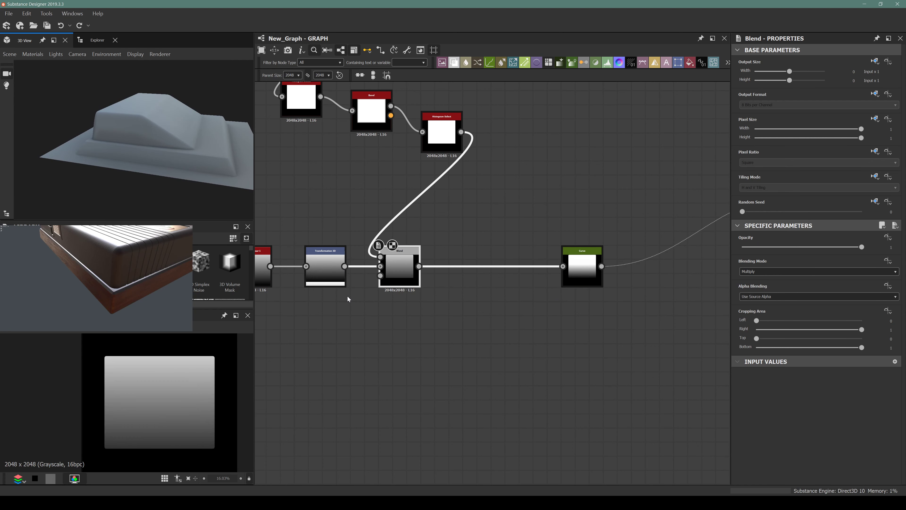
{"action": "key", "text": "ctrl+z"}
{"action": "key", "text": "ctrl+z"}
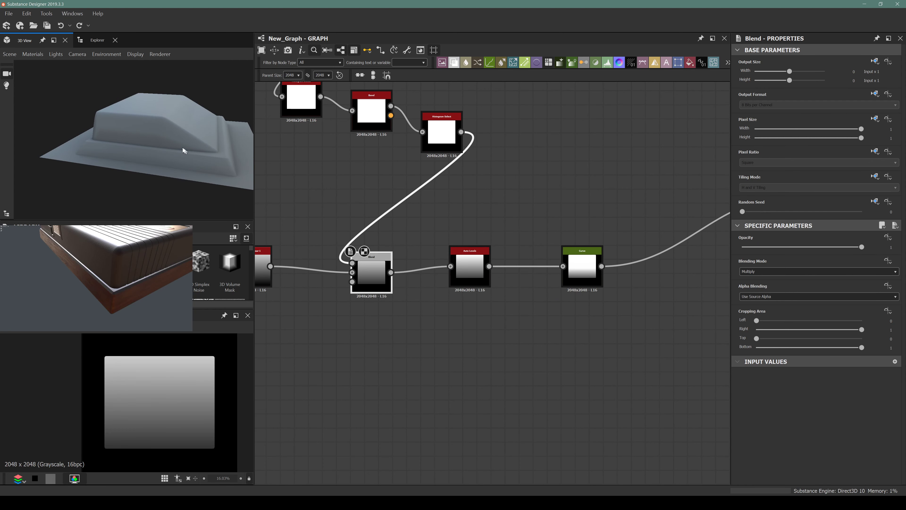
Try raising the upper point of the Curve node after the first Bevel, and undo the change
{"action": "left_click_drag", "start_coordinate": [183, 150], "coordinate": [134, 159]}
{"action": "scroll", "coordinate": [377, 177], "scroll_direction": "down", "scroll_amount": 5}
{"action": "scroll", "coordinate": [350, 233], "scroll_direction": "up", "scroll_amount": 3}
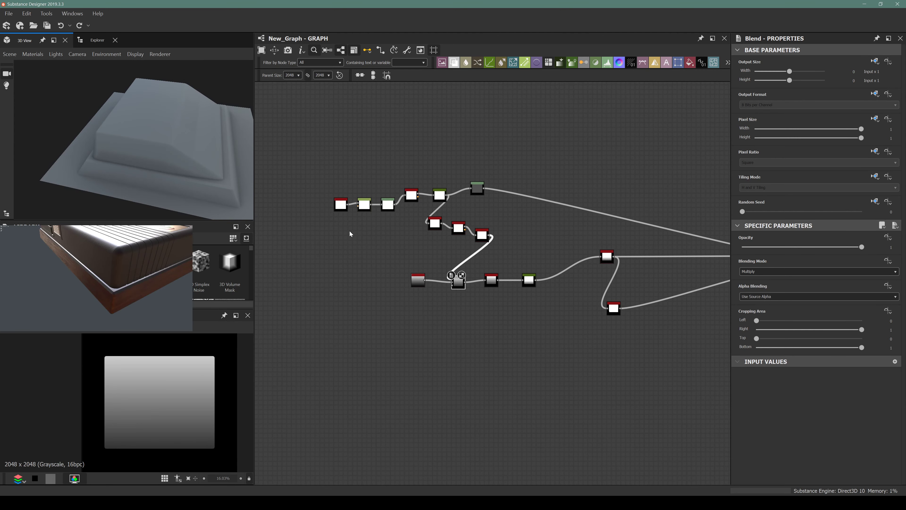
{"action": "scroll", "coordinate": [543, 168], "scroll_direction": "up", "scroll_amount": 2}
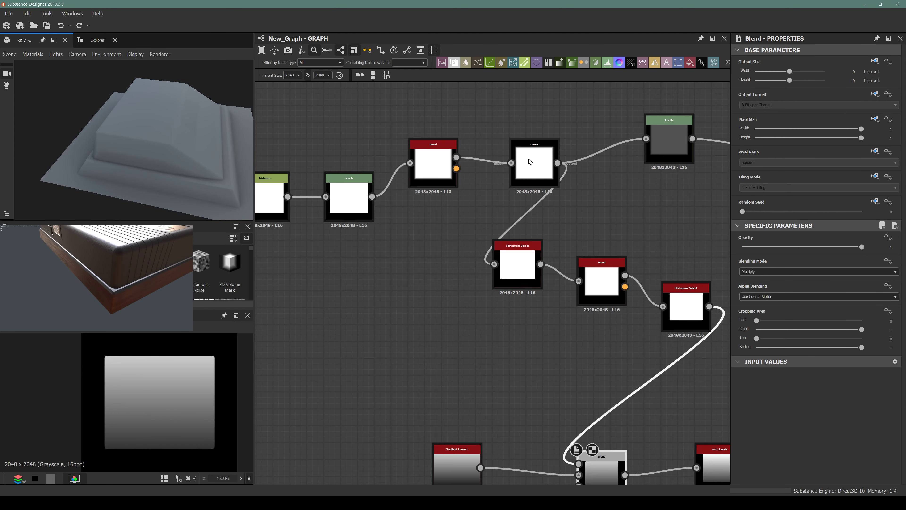
{"action": "left_click", "coordinate": [540, 167]}
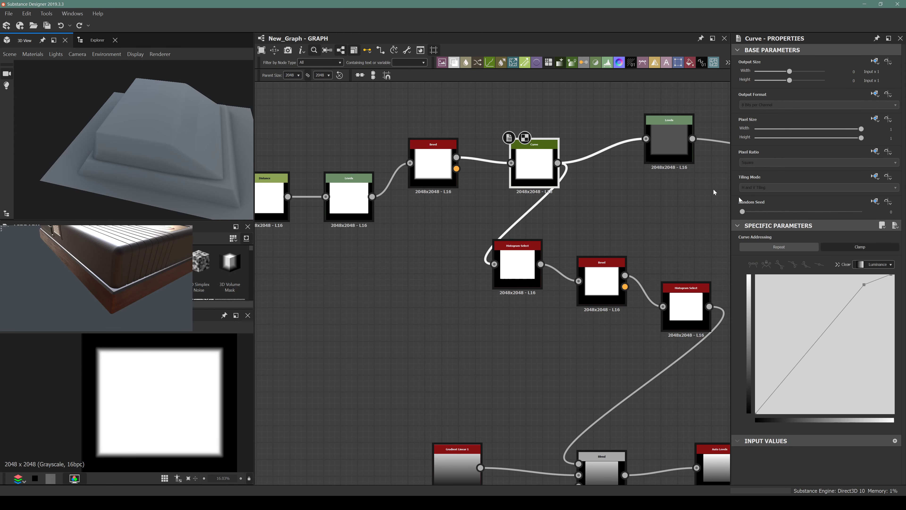
{"action": "left_click_drag", "start_coordinate": [863, 284], "coordinate": [839, 248]}
{"action": "key", "text": "ctrl+z"}
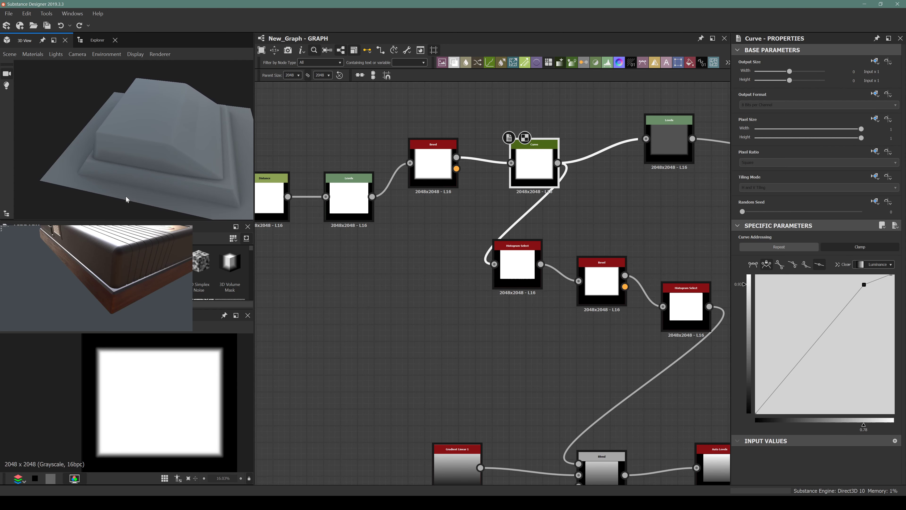
{"action": "mouse_move", "coordinate": [133, 149]}
{"action": "left_mouse_down", "text": "alt"}
{"action": "mouse_move", "coordinate": [116, 125]}
{"action": "mouse_move", "coordinate": [74, 109]}
{"action": "mouse_move", "coordinate": [158, 140]}
{"action": "mouse_move", "coordinate": [115, 150]}
{"action": "mouse_move", "coordinate": [109, 143]}
{"action": "mouse_move", "coordinate": [134, 152]}
{"action": "mouse_move", "coordinate": [102, 153]}
{"action": "mouse_move", "coordinate": [147, 149]}
{"action": "left_mouse_up", "text": "alt"}
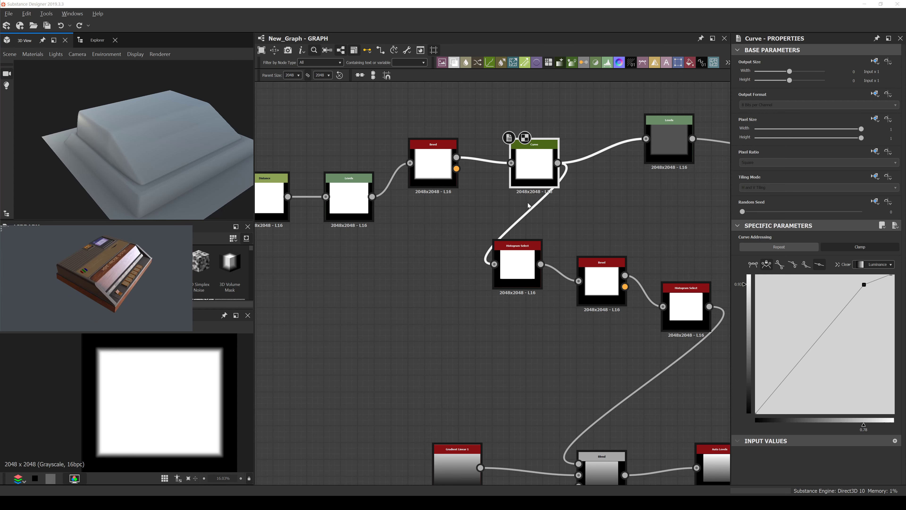
Move the Blur HQ Grayscale and its Histogram Select closer to the gradient's Curve, and preview the Blend they feed
{"action": "scroll", "coordinate": [527, 204], "scroll_direction": "down", "scroll_amount": 8}
{"action": "middle_click_drag", "start_coordinate": [612, 237], "coordinate": [446, 225]}
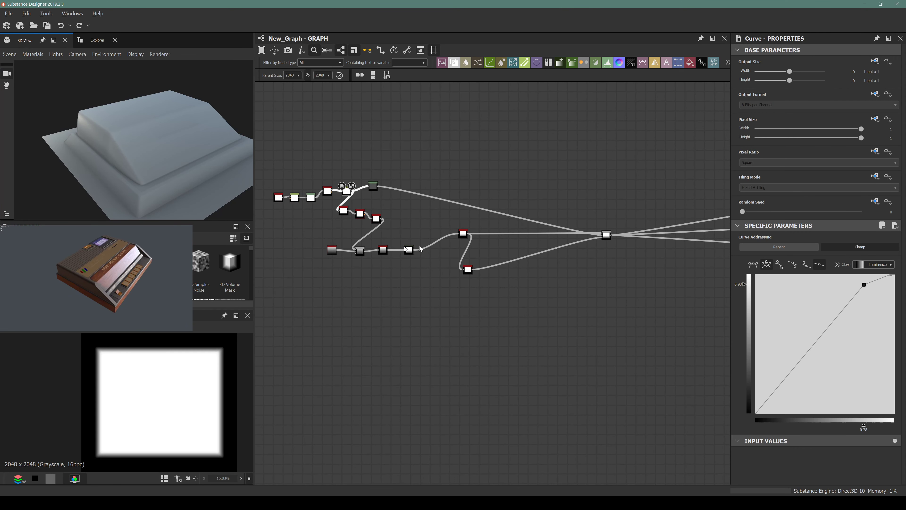
{"action": "left_click_drag", "start_coordinate": [465, 238], "coordinate": [442, 277]}
{"action": "scroll", "coordinate": [611, 227], "scroll_direction": "up", "scroll_amount": 5}
{"action": "double_click", "coordinate": [604, 249]}
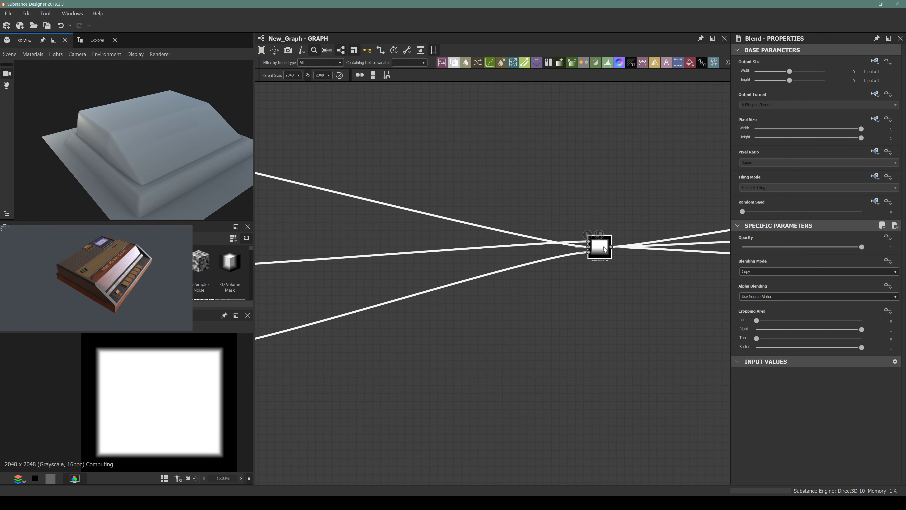
{"action": "left_click_drag", "start_coordinate": [604, 249], "coordinate": [713, 229]}
{"action": "scroll", "coordinate": [631, 241], "scroll_direction": "down", "scroll_amount": 4}
{"action": "scroll", "coordinate": [398, 288], "scroll_direction": "up", "scroll_amount": 1}
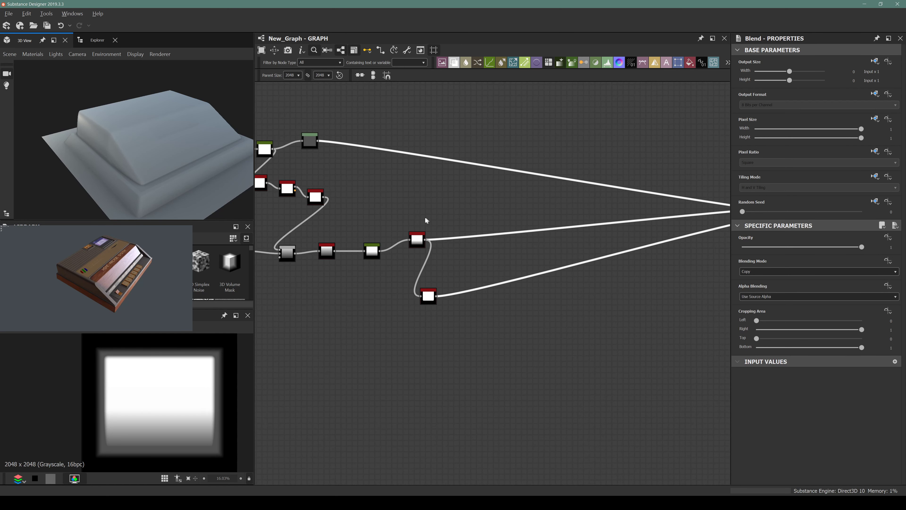
{"action": "scroll", "coordinate": [403, 239], "scroll_direction": "up", "scroll_amount": 2}
{"action": "mouse_move", "coordinate": [413, 246]}
{"action": "left_mouse_down"}
{"action": "mouse_move", "coordinate": [487, 230]}
{"action": "mouse_move", "coordinate": [415, 247]}
{"action": "left_mouse_up"}
{"action": "mouse_move", "coordinate": [430, 331]}
{"action": "left_mouse_down"}
{"action": "mouse_move", "coordinate": [439, 331]}
{"action": "mouse_move", "coordinate": [414, 339]}
{"action": "mouse_move", "coordinate": [445, 342]}
{"action": "mouse_move", "coordinate": [476, 330]}
{"action": "mouse_move", "coordinate": [431, 322]}
{"action": "left_mouse_up"}
{"action": "left_click", "coordinate": [325, 350]}
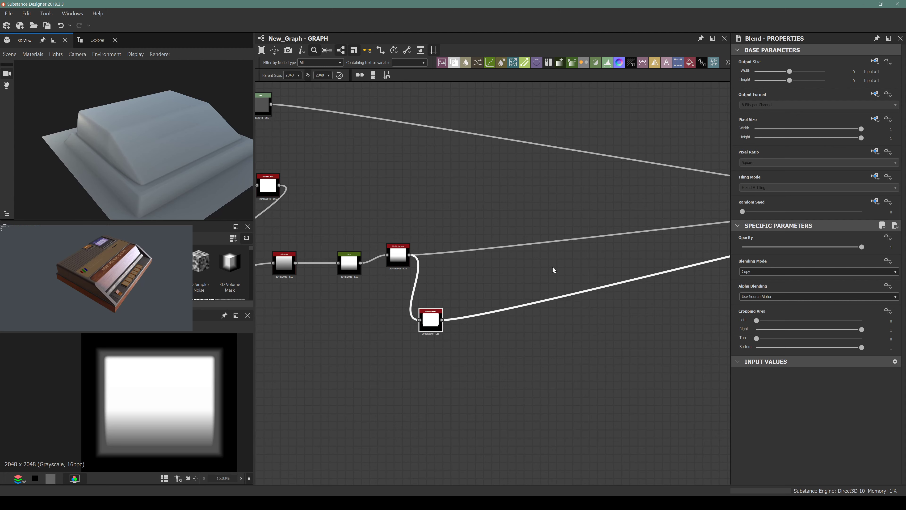
Move the Blend that combines the body and base closer to its input nodes
{"action": "middle_click_drag", "start_coordinate": [564, 266], "coordinate": [374, 281]}
{"action": "scroll", "coordinate": [473, 260], "scroll_direction": "down", "scroll_amount": 4}
{"action": "scroll", "coordinate": [602, 241], "scroll_direction": "up", "scroll_amount": 3}
{"action": "middle_click_drag", "start_coordinate": [489, 286], "coordinate": [548, 262]}
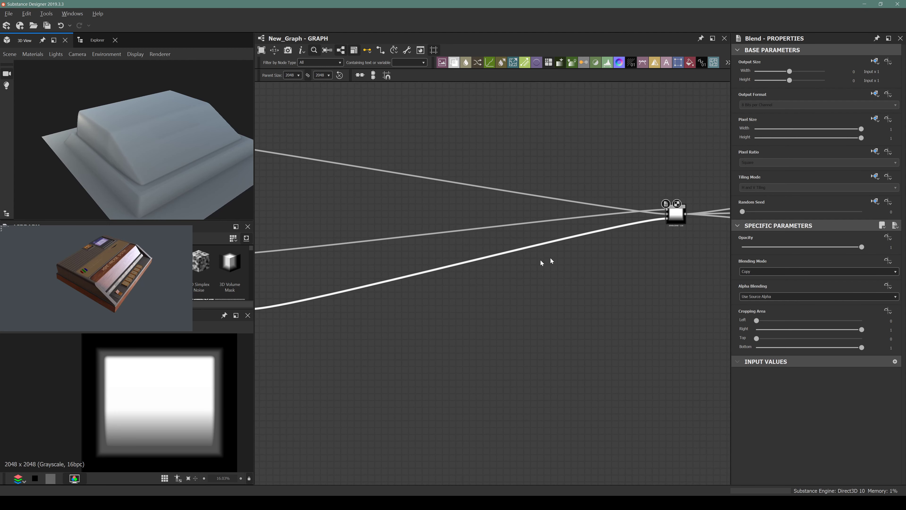
{"action": "left_click_drag", "start_coordinate": [673, 213], "coordinate": [370, 239]}
{"action": "scroll", "coordinate": [371, 242], "scroll_direction": "up", "scroll_amount": 2}
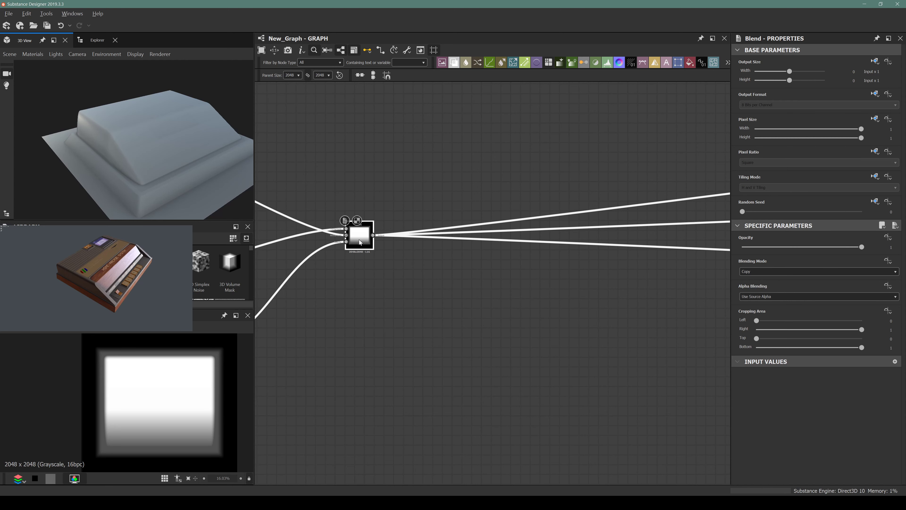
Insert another Blend node after the body-and-base Blend and move it farther along the chain
{"action": "key", "text": "space"}
{"action": "type", "text": "blend"}
{"action": "key", "text": "Return"}
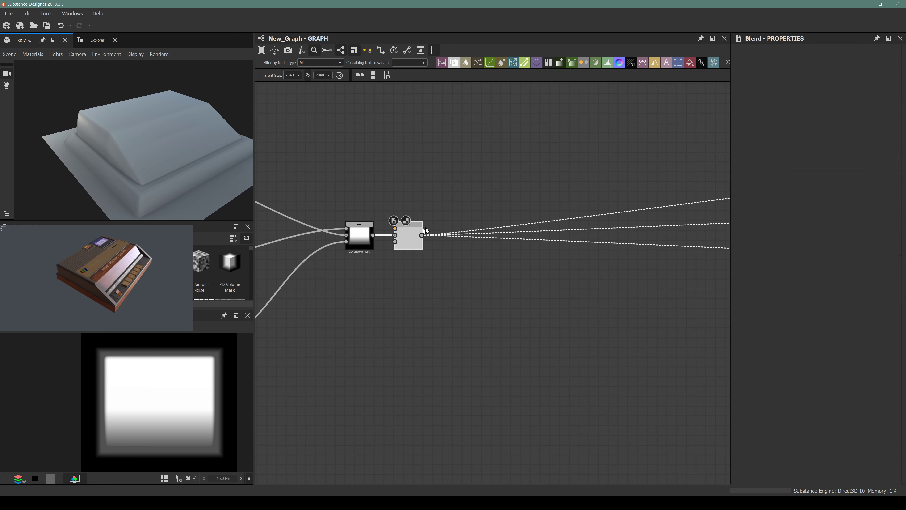
{"action": "left_click_drag", "start_coordinate": [424, 238], "coordinate": [519, 259]}
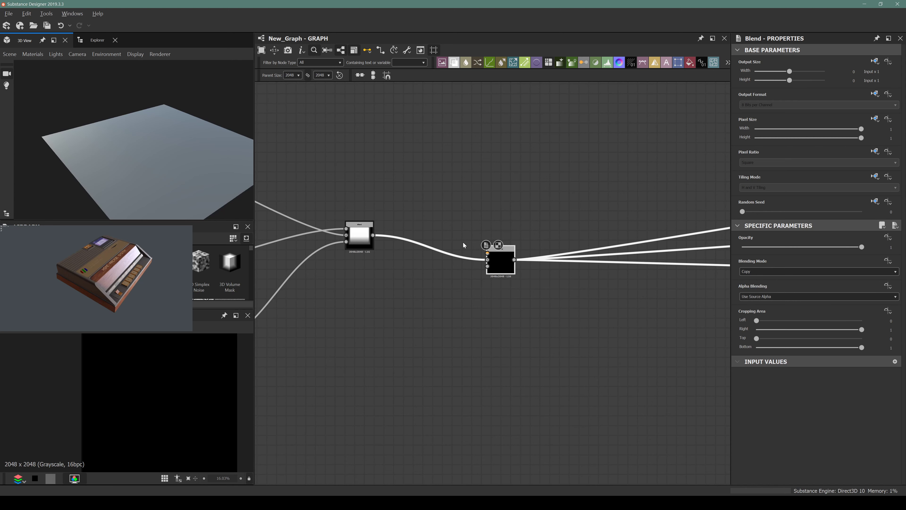
Add a second Gradient Linear 1 node below the Histogram Select that feeds the body-and-base Blend
{"action": "middle_click_drag", "start_coordinate": [449, 280], "coordinate": [538, 229]}
{"action": "key", "text": "space"}
{"action": "type", "text": "gra"}
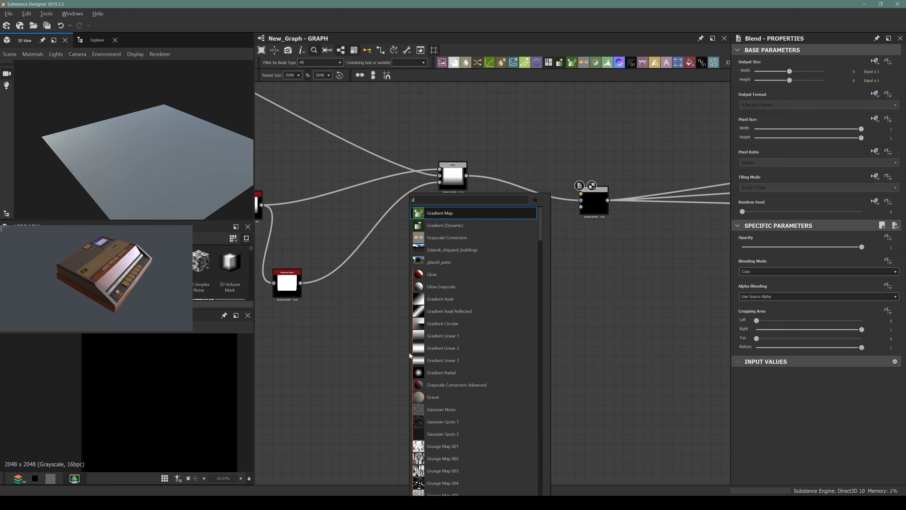
{"action": "key", "text": "Down"}
{"action": "key", "text": "Down"}
{"action": "key", "text": "Down"}
{"action": "key", "text": "Down"}
{"action": "key", "text": "Down"}
{"action": "key", "text": "Down"}
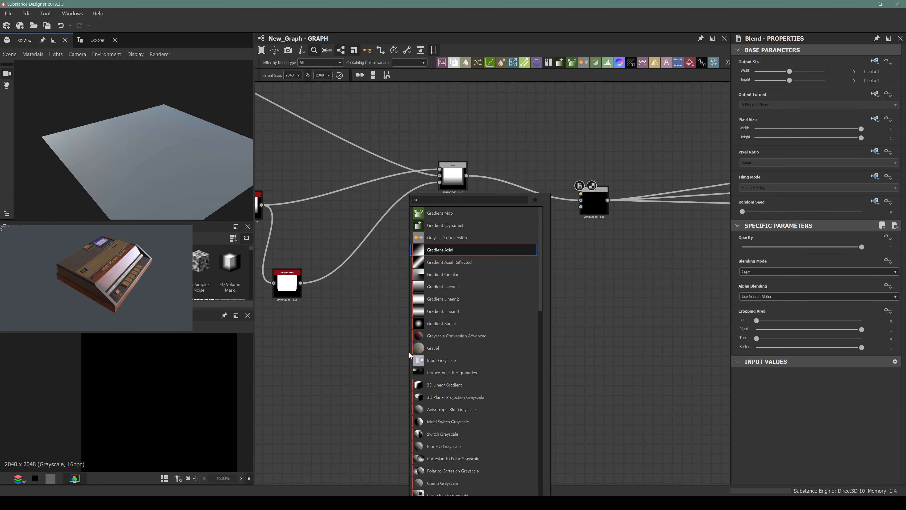
{"action": "key", "text": "Return"}
{"action": "left_click_drag", "start_coordinate": [411, 345], "coordinate": [352, 360]}
Add a Curve node after the new gradient and connect it to the new Blend's foreground
{"action": "key", "text": "space"}
{"action": "type", "text": "curve"}
{"action": "key", "text": "Return"}
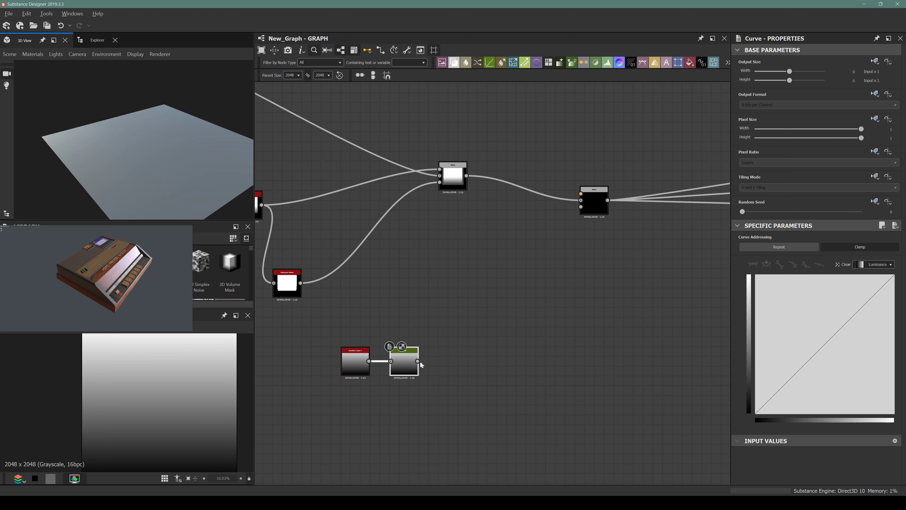
{"action": "left_click_drag", "start_coordinate": [418, 361], "coordinate": [585, 194]}
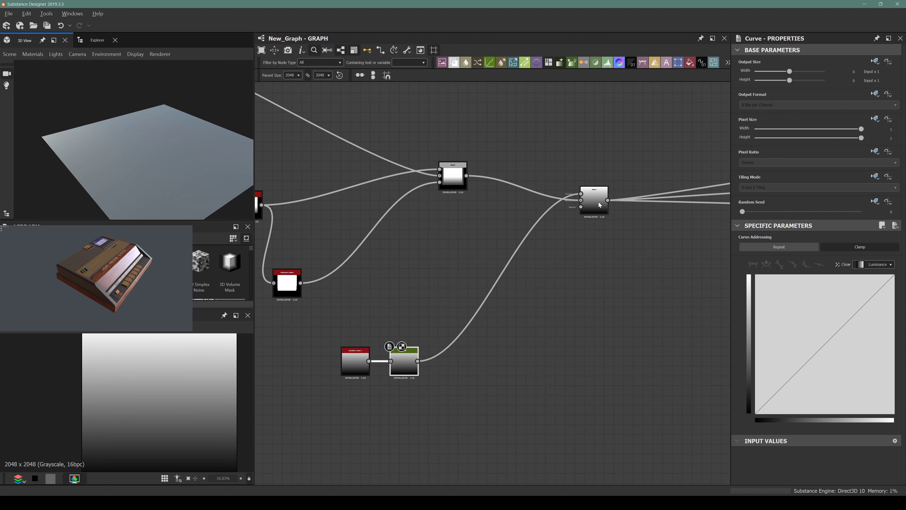
Move the Curve node toward the new Blend and shift Gradient Linear 1 away from it, leaving room between them
{"action": "left_click", "coordinate": [599, 210]}
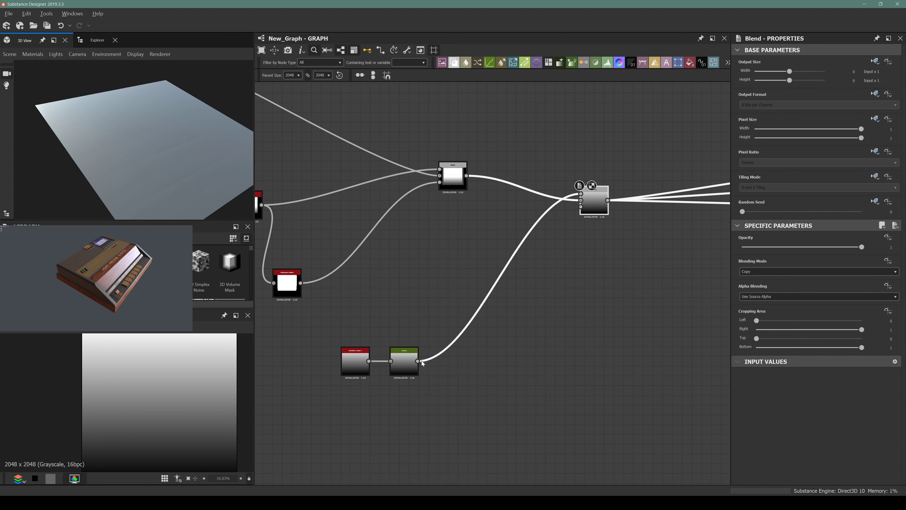
{"action": "left_click_drag", "start_coordinate": [407, 362], "coordinate": [441, 303]}
{"action": "left_click", "coordinate": [597, 206]}
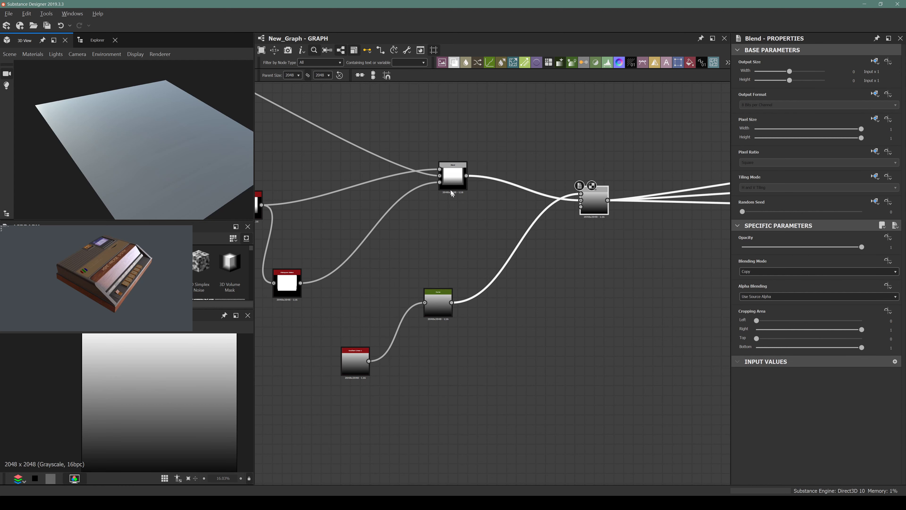
{"action": "left_click_drag", "start_coordinate": [346, 371], "coordinate": [337, 371]}
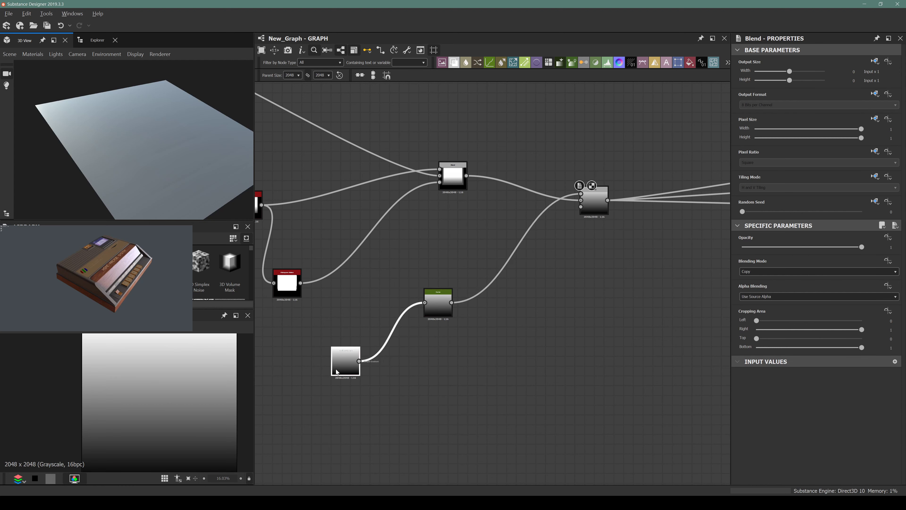
{"action": "scroll", "coordinate": [451, 293], "scroll_direction": "up", "scroll_amount": 3}
{"action": "left_click_drag", "start_coordinate": [433, 297], "coordinate": [409, 297]}
{"action": "double_click", "coordinate": [409, 297]}
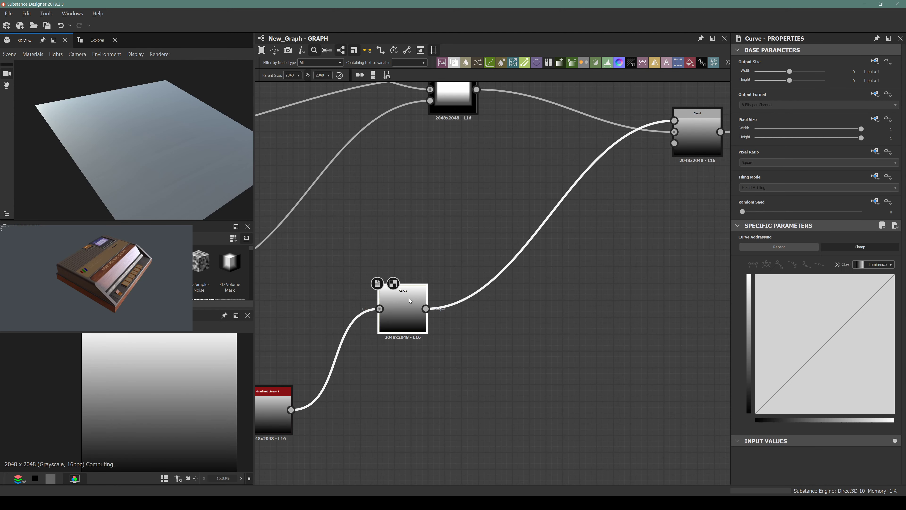
{"action": "middle_click_drag", "start_coordinate": [355, 402], "coordinate": [461, 350]}
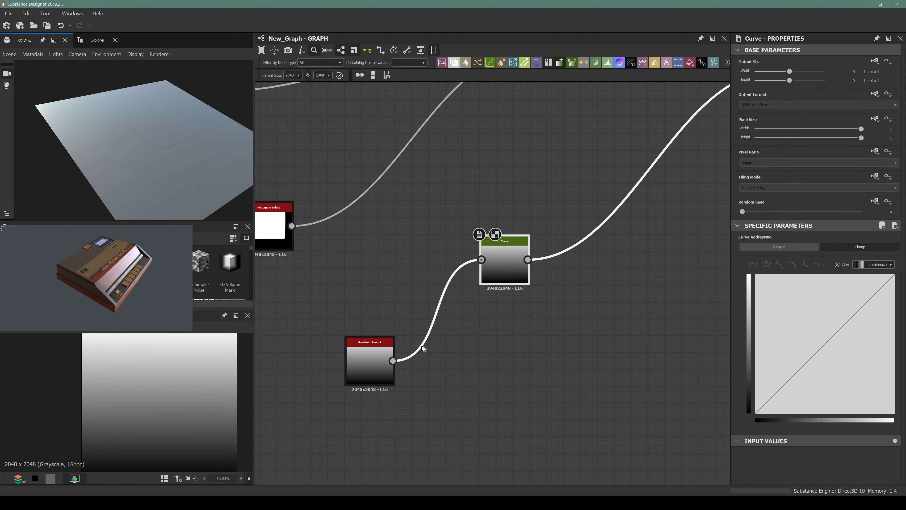
{"action": "left_click_drag", "start_coordinate": [369, 363], "coordinate": [291, 369]}
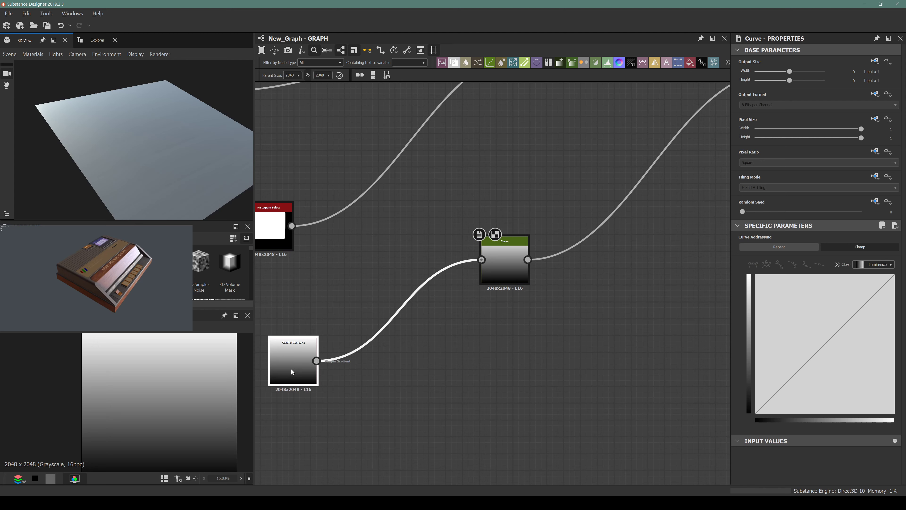
Insert a Transformation 2D node between Gradient Linear 1 and the Curve node
{"action": "key", "text": "space"}
{"action": "type", "text": "trans"}
{"action": "key", "text": "Return"}
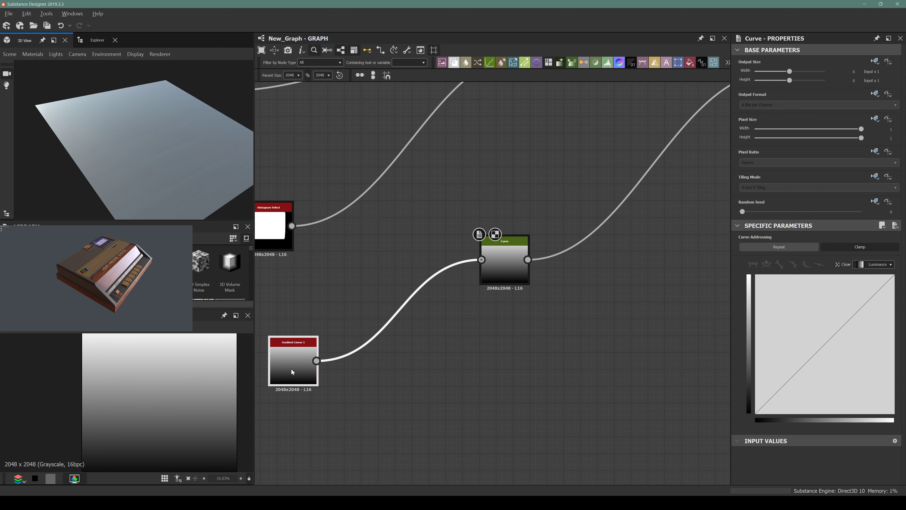
{"action": "key", "text": "ctrl+alt+t"}
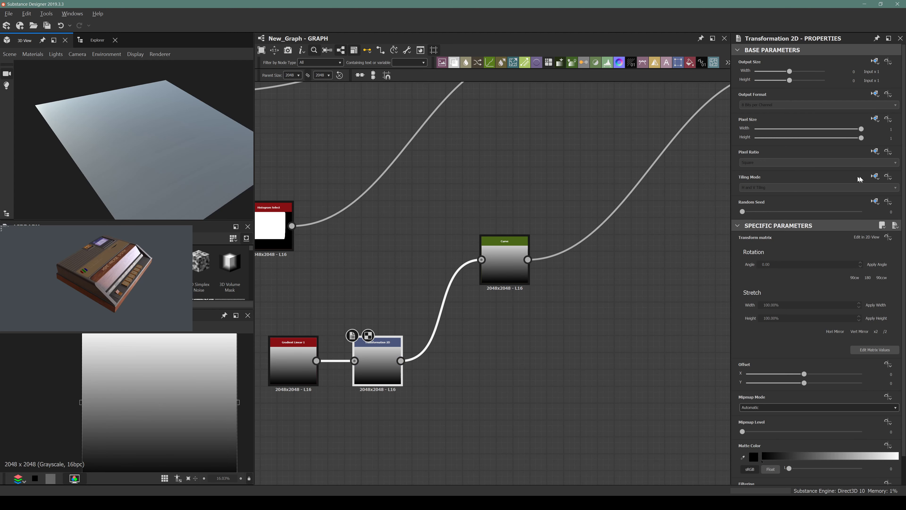
Set the Transformation 2D tiling mode to No Tiling and squash its gradient into a full-width band in the image's lower part
{"action": "left_click", "coordinate": [874, 176]}
{"action": "left_click", "coordinate": [855, 213]}
{"action": "left_click", "coordinate": [792, 186]}
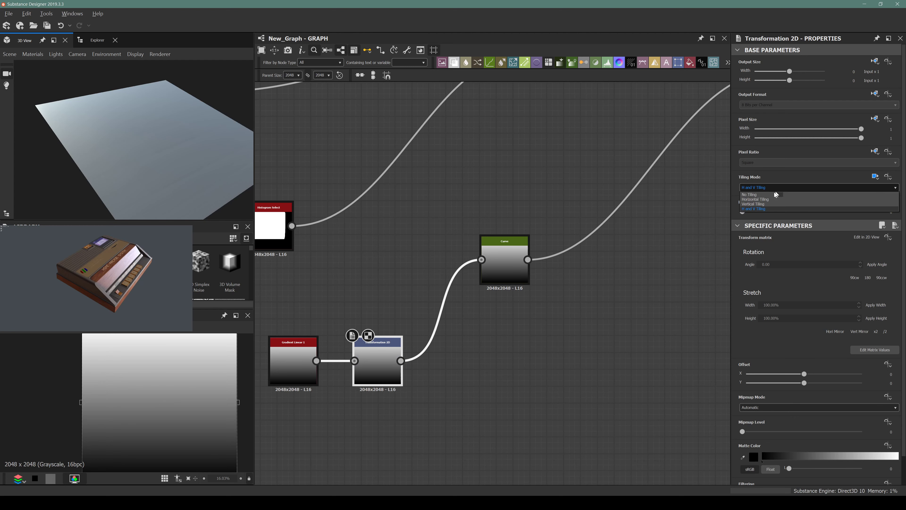
{"action": "left_click", "coordinate": [774, 194]}
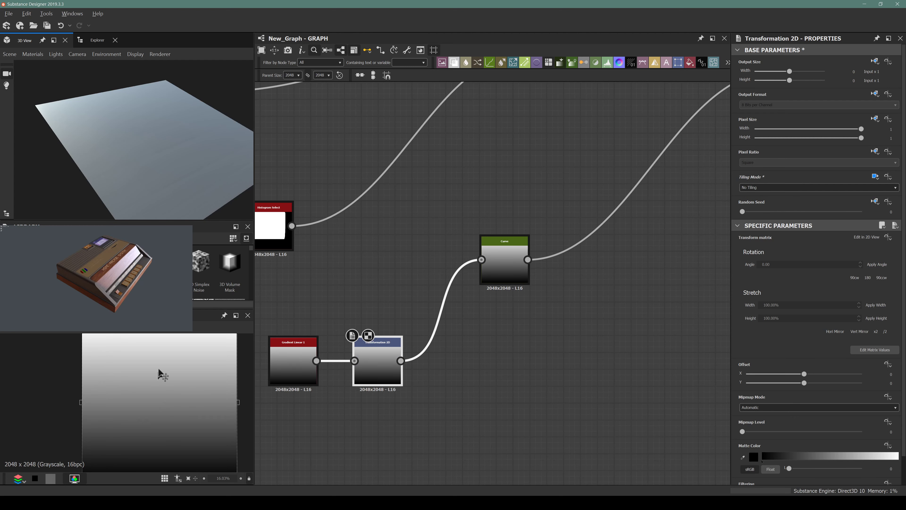
{"action": "scroll", "coordinate": [160, 374], "scroll_direction": "down", "scroll_amount": 3}
{"action": "left_click_drag", "start_coordinate": [126, 355], "coordinate": [116, 420]}
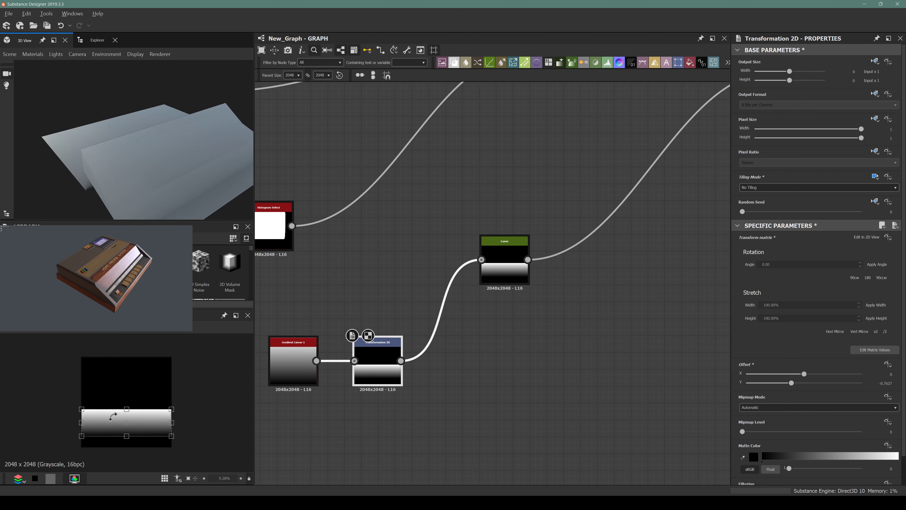
Add a Levels node below the Curve node and feed it from the Transformation 2D output
{"action": "double_click", "coordinate": [513, 260]}
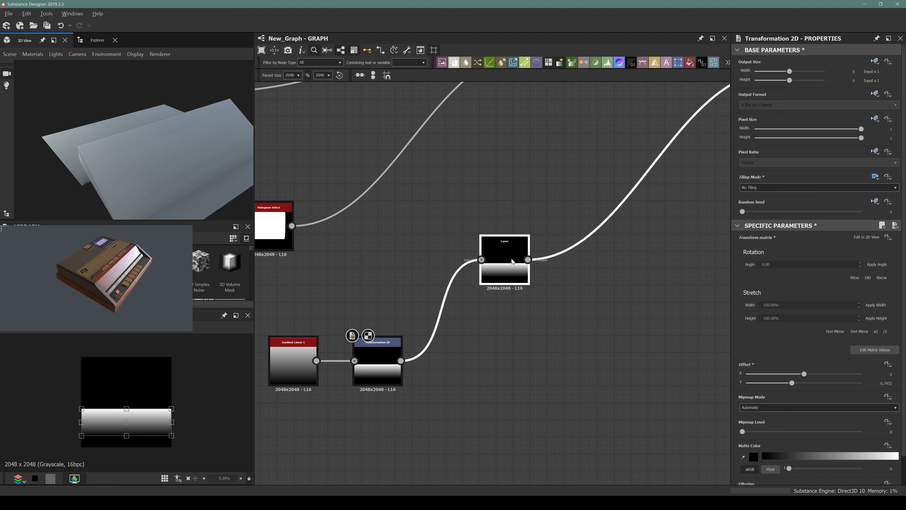
{"action": "scroll", "coordinate": [425, 319], "scroll_direction": "down", "scroll_amount": 2}
{"action": "scroll", "coordinate": [466, 375], "scroll_direction": "up", "scroll_amount": 1}
{"action": "left_click", "coordinate": [507, 349]}
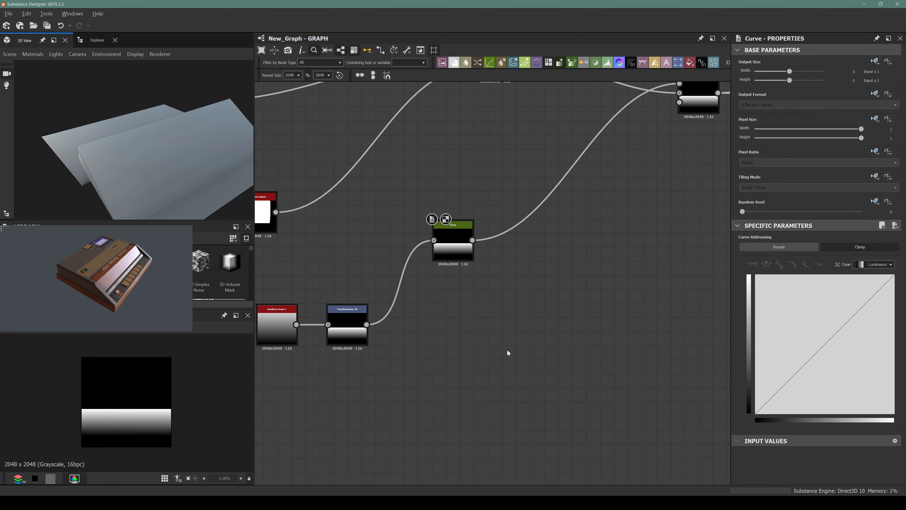
{"action": "key", "text": "space"}
{"action": "type", "text": "levels"}
{"action": "key", "text": "Return"}
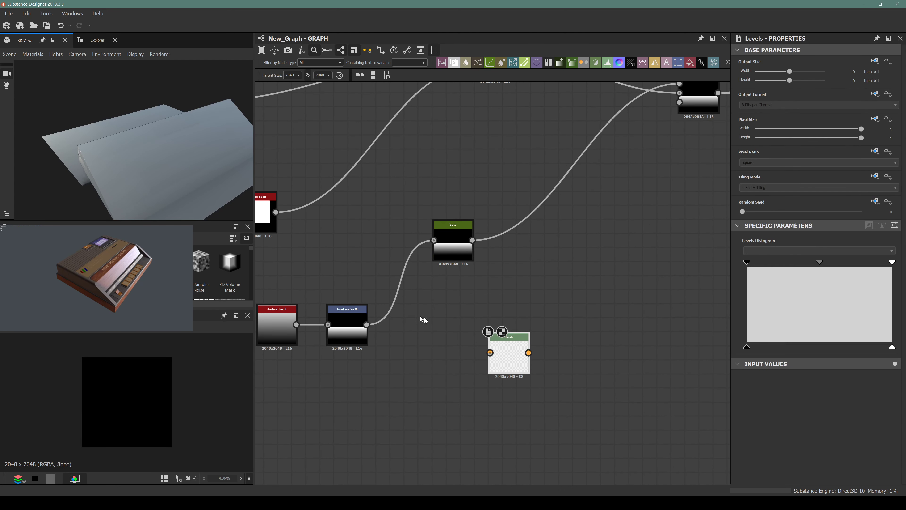
{"action": "left_click_drag", "start_coordinate": [478, 358], "coordinate": [490, 352]}
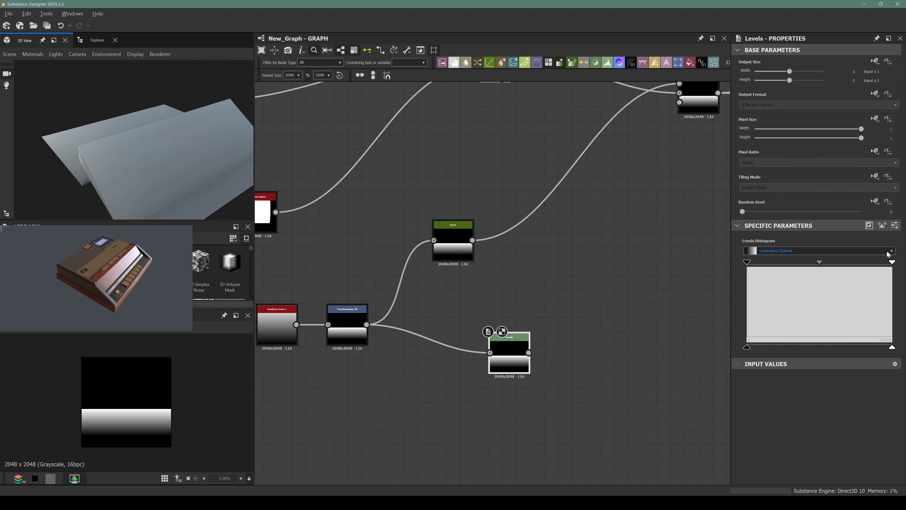
Lower the Levels input white point almost to black to make a solid mask, and connect it to the new Blend's opacity input
{"action": "left_click_drag", "start_coordinate": [892, 263], "coordinate": [750, 266]}
{"action": "scroll", "coordinate": [531, 347], "scroll_direction": "down", "scroll_amount": 3}
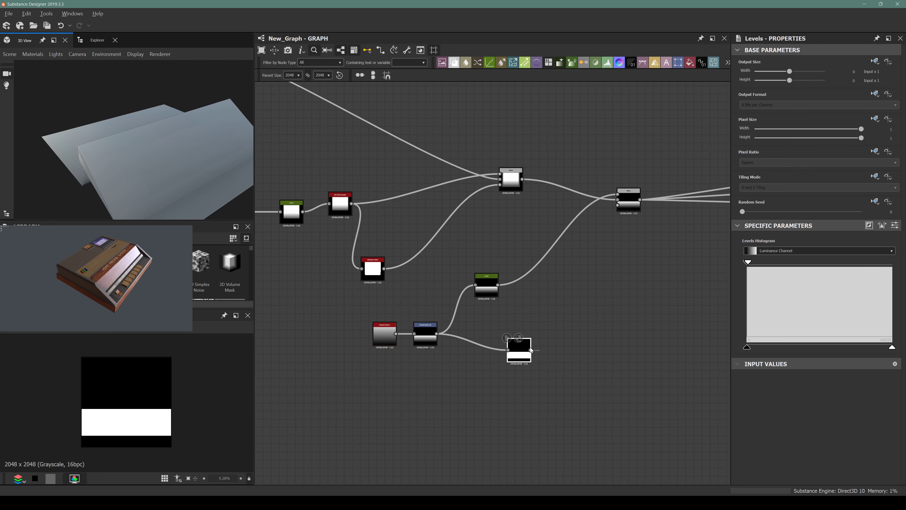
{"action": "left_click_drag", "start_coordinate": [485, 385], "coordinate": [584, 244]}
{"action": "double_click", "coordinate": [584, 244]}
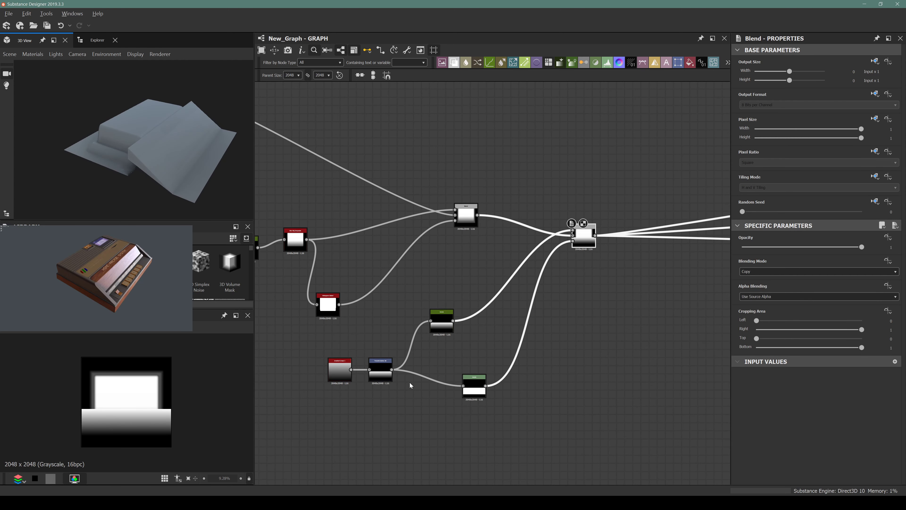
Add a point near the upper end of the Curve node's curve, place it at about 0.96, 0.86, and make it linear
{"action": "scroll", "coordinate": [410, 385], "scroll_direction": "up", "scroll_amount": 1}
{"action": "left_click_drag", "start_coordinate": [299, 326], "coordinate": [520, 423]}
{"action": "left_click_drag", "start_coordinate": [492, 381], "coordinate": [400, 443]}
{"action": "middle_click_drag", "start_coordinate": [399, 381], "coordinate": [546, 277]}
{"action": "left_click", "coordinate": [524, 367]}
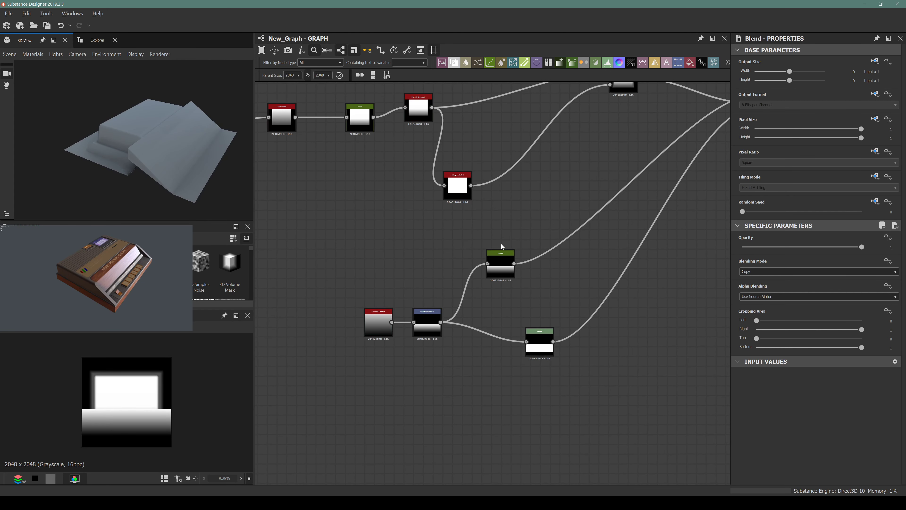
{"action": "double_click", "coordinate": [506, 256]}
{"action": "middle_click_drag", "start_coordinate": [615, 262], "coordinate": [478, 357]}
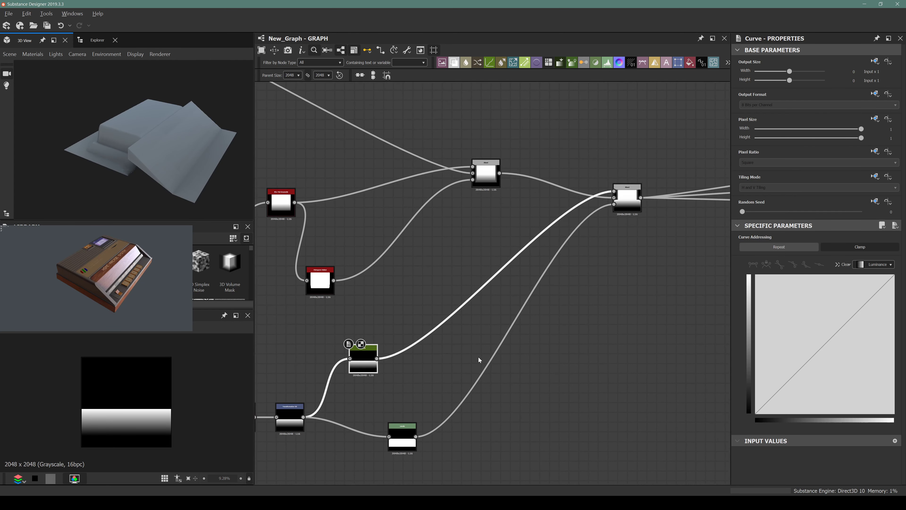
{"action": "scroll", "coordinate": [156, 165], "scroll_direction": "up", "scroll_amount": 3}
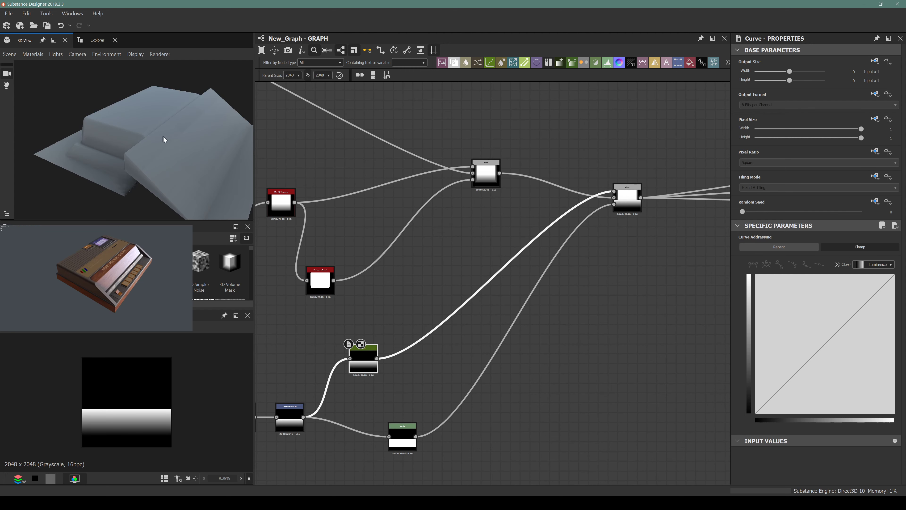
{"action": "scroll", "coordinate": [162, 137], "scroll_direction": "up", "scroll_amount": 3}
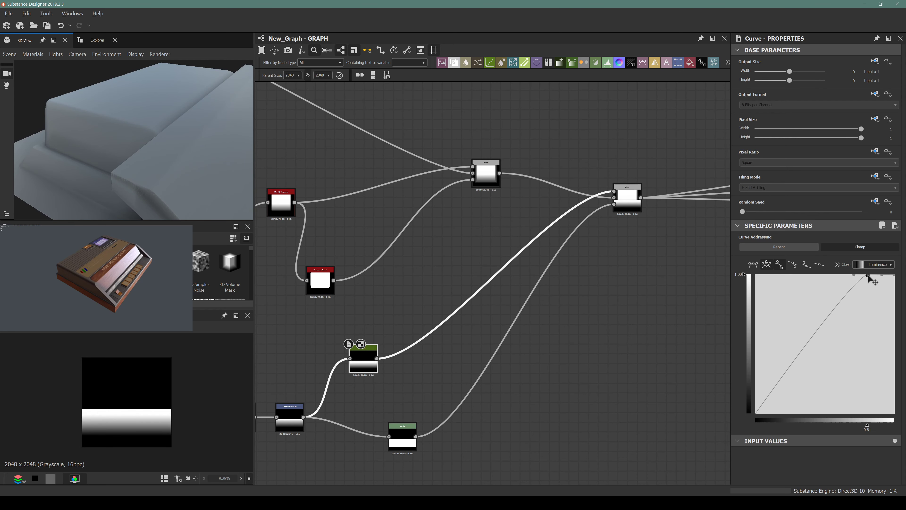
{"action": "left_click", "coordinate": [858, 278]}
{"action": "left_click_drag", "start_coordinate": [857, 278], "coordinate": [889, 293]}
{"action": "left_click", "coordinate": [819, 264]}
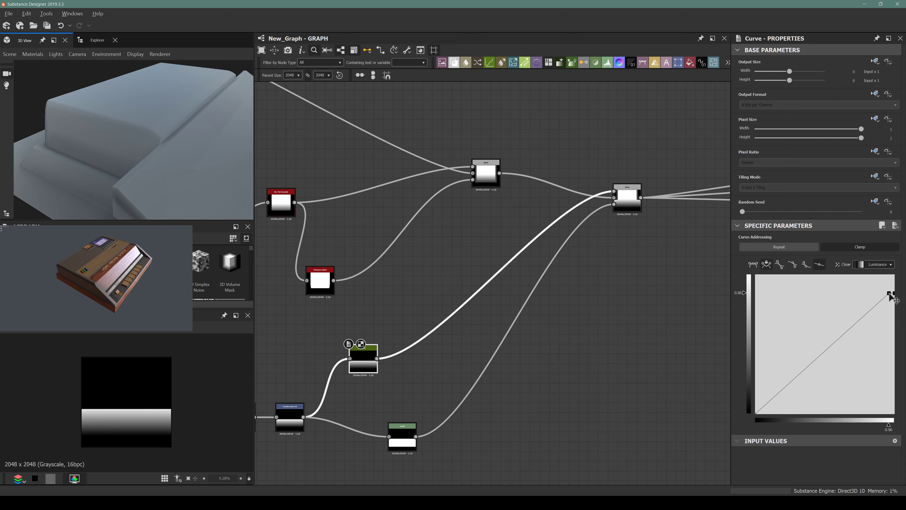
Shape the curve's upper end into a flat ledge like the reference console's, moving the corner point inward and deleting the end point
{"action": "left_click_drag", "start_coordinate": [171, 141], "coordinate": [122, 139]}
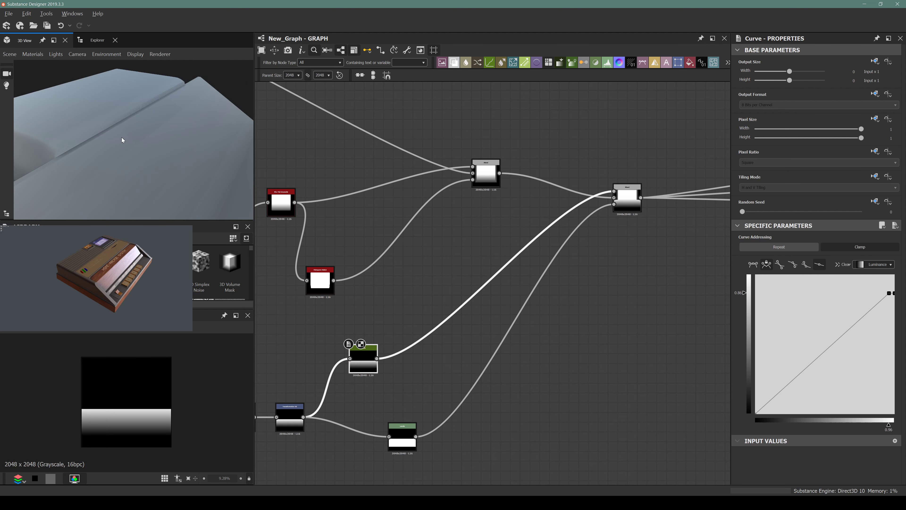
{"action": "left_click", "coordinate": [104, 270]}
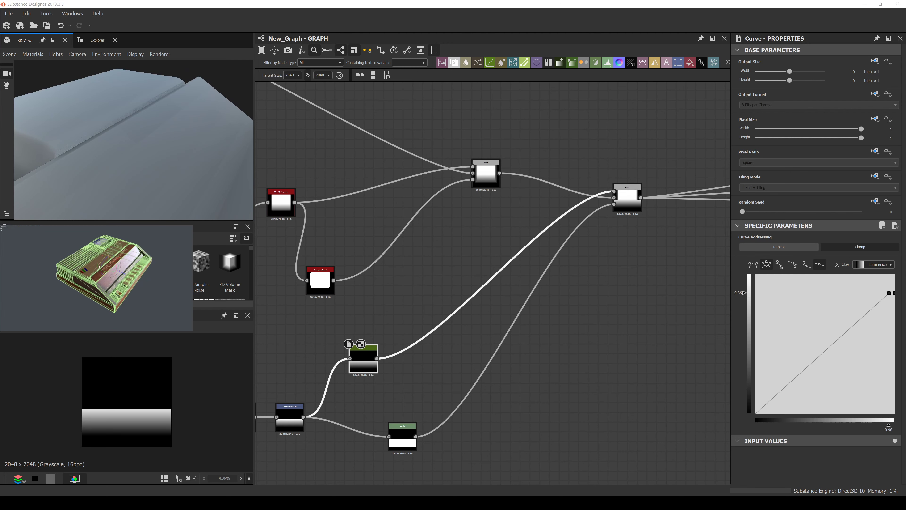
{"action": "mouse_move", "coordinate": [103, 270]}
{"action": "left_mouse_down", "text": "alt"}
{"action": "mouse_move", "coordinate": [114, 261]}
{"action": "mouse_move", "coordinate": [91, 279]}
{"action": "left_mouse_up", "text": "alt"}
{"action": "scroll", "coordinate": [114, 262], "scroll_direction": "up", "scroll_amount": 10}
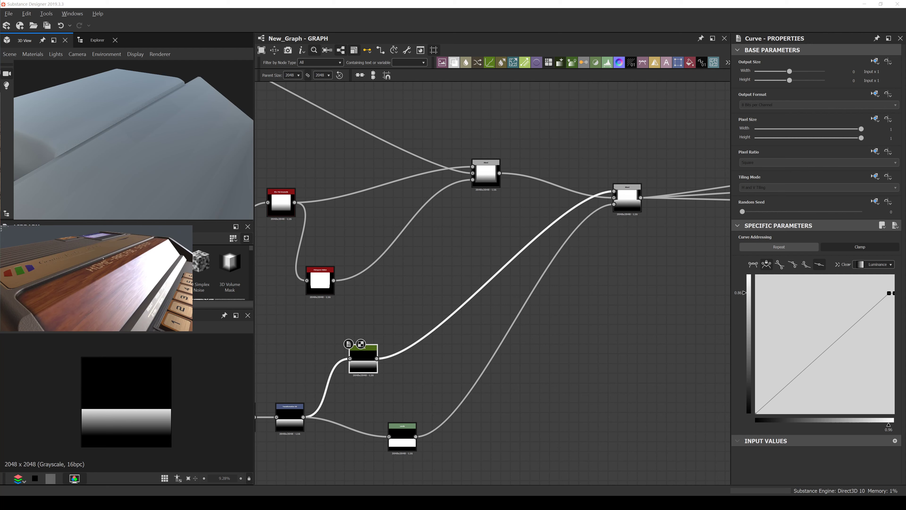
{"action": "left_click_drag", "start_coordinate": [169, 77], "coordinate": [154, 92]}
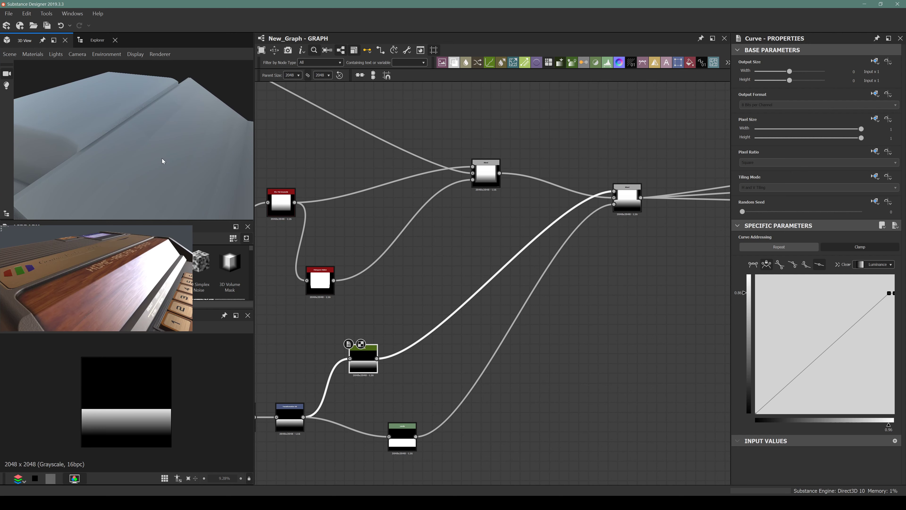
{"action": "left_click_drag", "start_coordinate": [161, 159], "coordinate": [194, 137]}
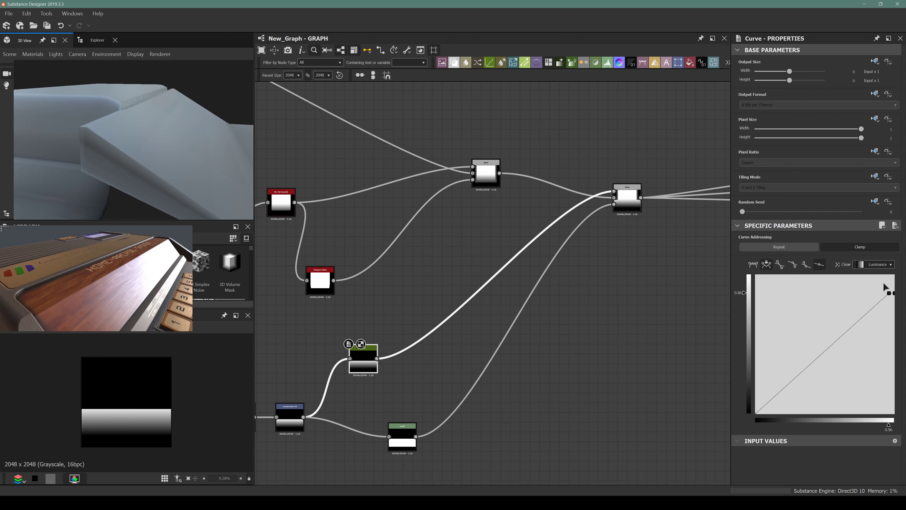
{"action": "mouse_move", "coordinate": [886, 292]}
{"action": "left_mouse_down"}
{"action": "mouse_move", "coordinate": [864, 295]}
{"action": "mouse_move", "coordinate": [902, 297]}
{"action": "left_mouse_up"}
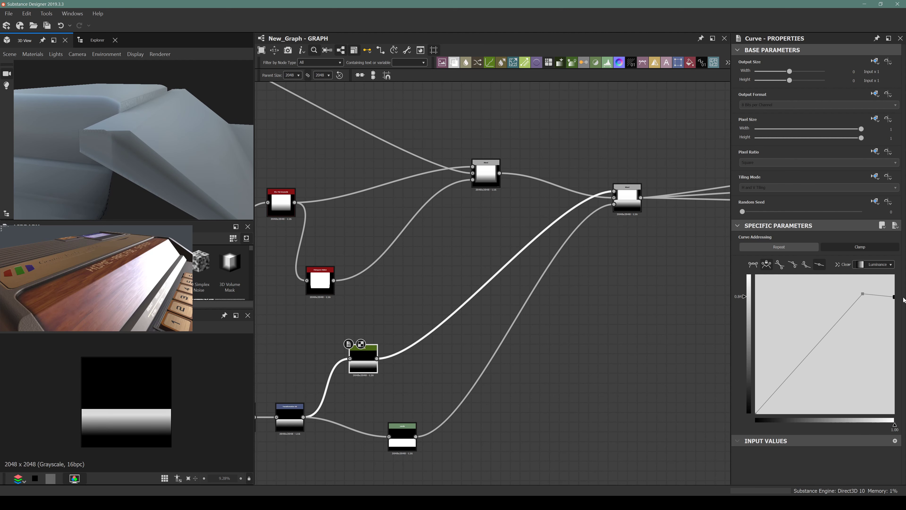
{"action": "key", "text": "Delete"}
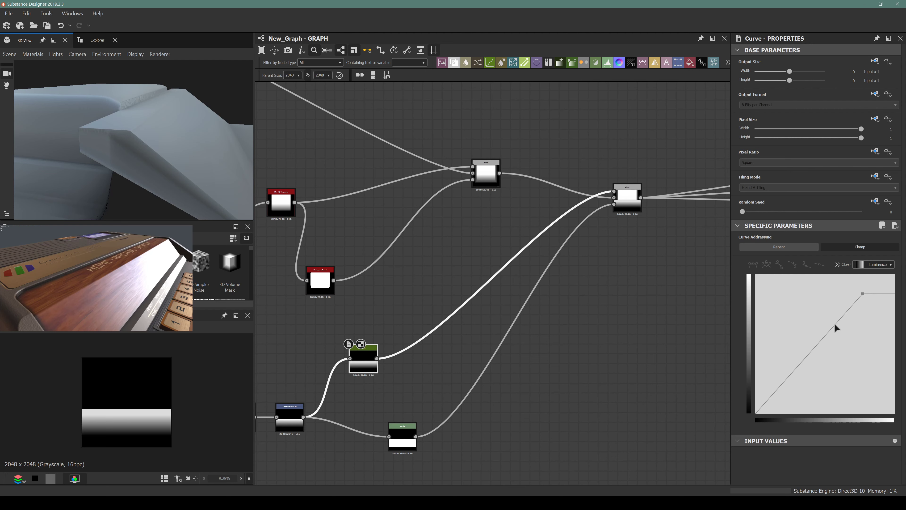
Add three points to the middle of the curve, including ones at 0.33 and 0.23 along its length, and make their segments linear
{"action": "scroll", "coordinate": [71, 109], "scroll_direction": "down", "scroll_amount": 3}
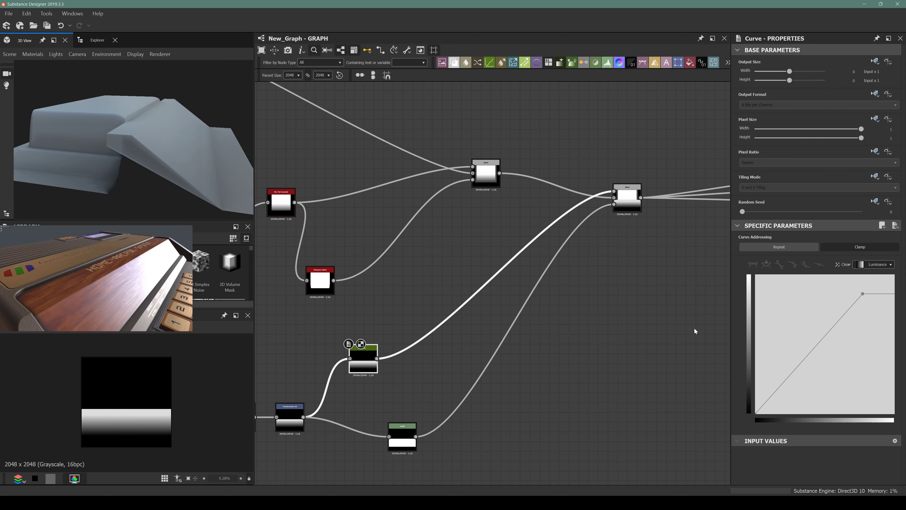
{"action": "left_click", "coordinate": [816, 342]}
{"action": "left_click", "coordinate": [802, 347]}
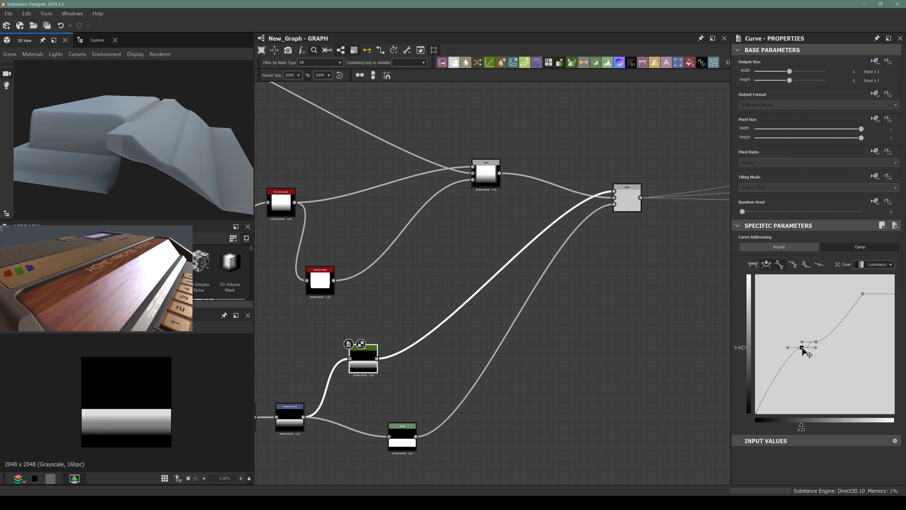
{"action": "left_click", "coordinate": [787, 360]}
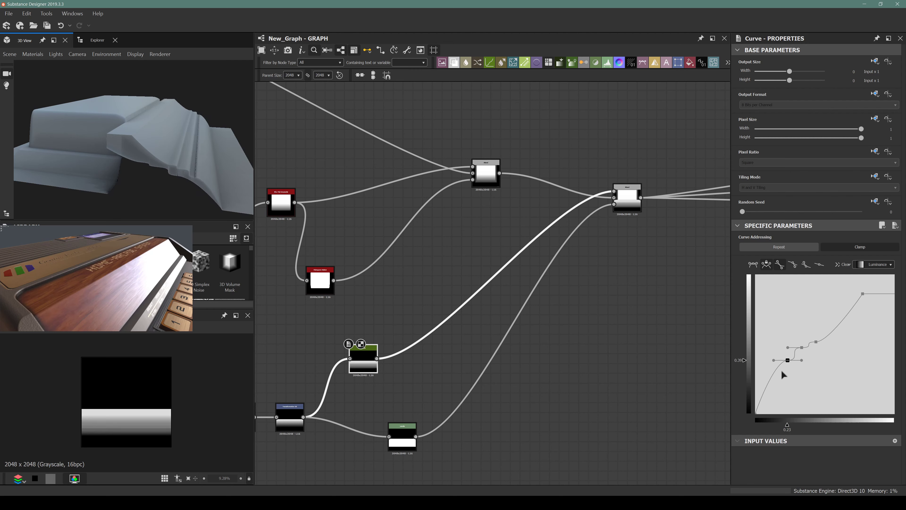
{"action": "left_click", "coordinate": [819, 264]}
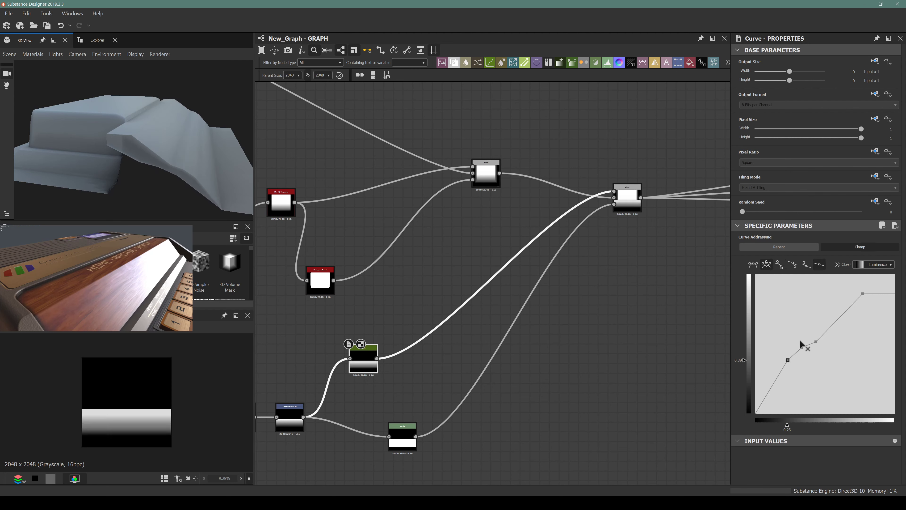
Level the middle point with its upper neighbour, move the lower point to 0.25, 0.45, and raise the curve's start to 0.45
{"action": "left_click_drag", "start_coordinate": [802, 347], "coordinate": [807, 343]}
{"action": "left_click_drag", "start_coordinate": [790, 362], "coordinate": [791, 352]}
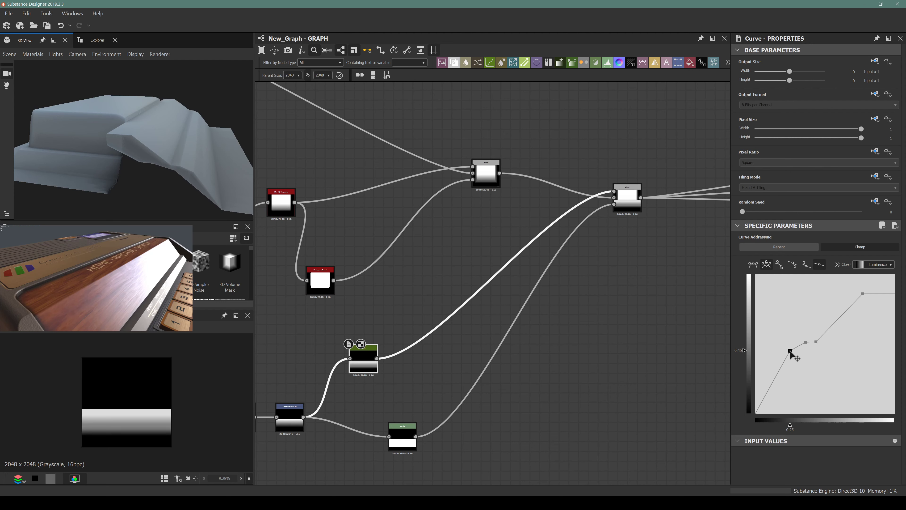
{"action": "left_click_drag", "start_coordinate": [756, 413], "coordinate": [724, 350]}
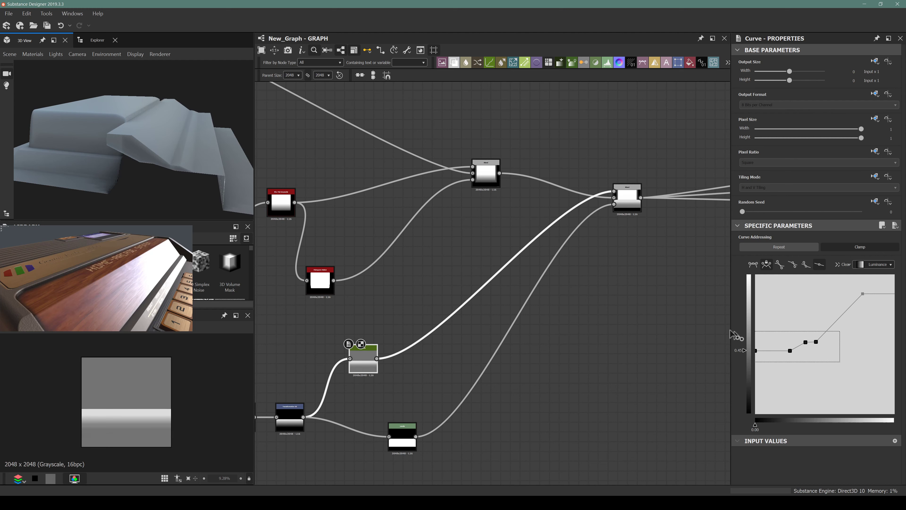
Lower the curve's four lower points together so that its flat starting section sits at 0.21
{"action": "left_click_drag", "start_coordinate": [840, 362], "coordinate": [756, 319]}
{"action": "left_click_drag", "start_coordinate": [790, 352], "coordinate": [782, 415]}
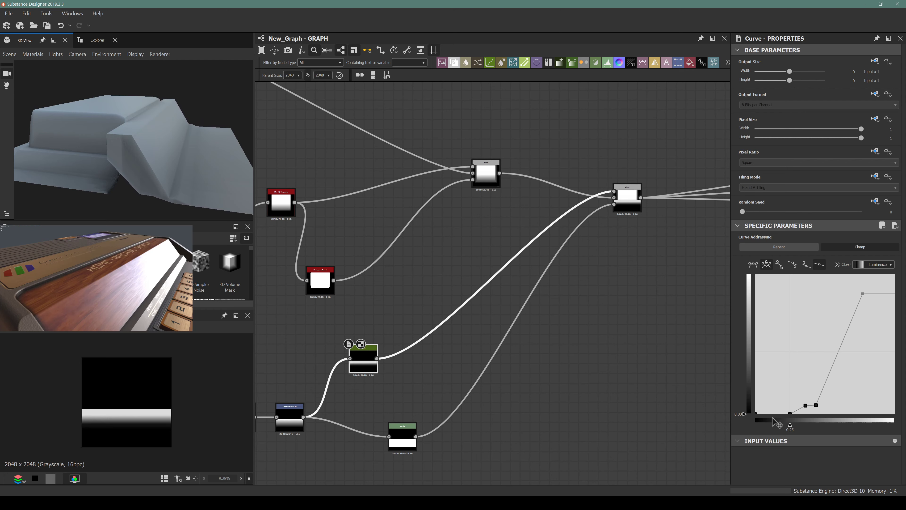
{"action": "mouse_move", "coordinate": [777, 421]}
{"action": "left_mouse_down"}
{"action": "mouse_move", "coordinate": [771, 395]}
{"action": "mouse_move", "coordinate": [757, 392]}
{"action": "mouse_move", "coordinate": [743, 369]}
{"action": "mouse_move", "coordinate": [763, 417]}
{"action": "mouse_move", "coordinate": [750, 371]}
{"action": "mouse_move", "coordinate": [770, 389]}
{"action": "left_mouse_up"}
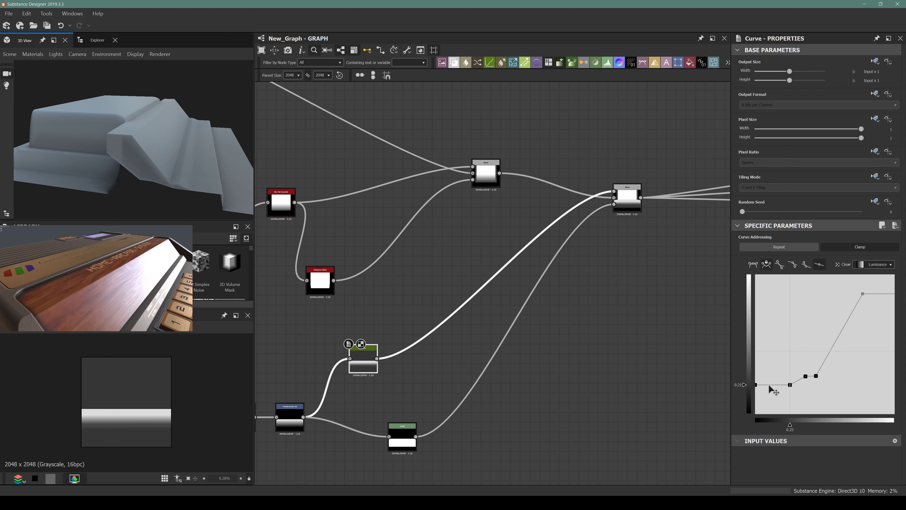
{"action": "scroll", "coordinate": [194, 145], "scroll_direction": "down", "scroll_amount": 4}
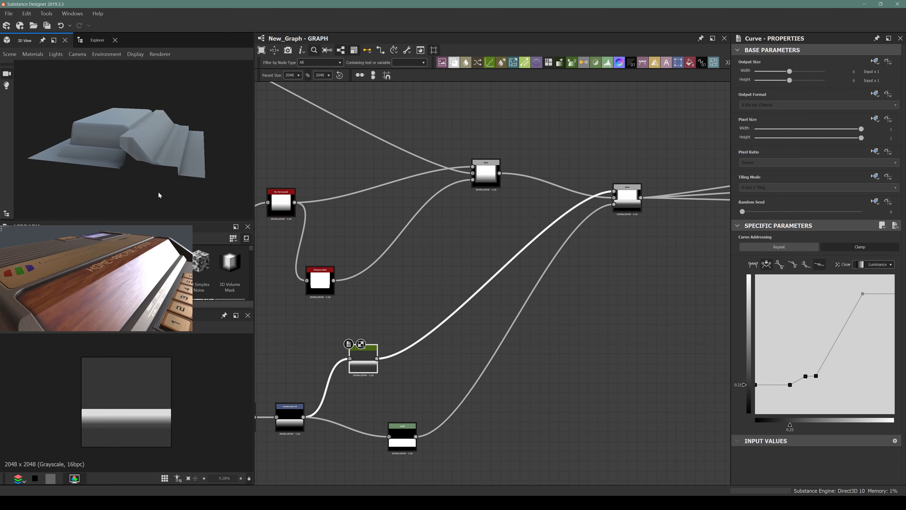
{"action": "left_click_drag", "start_coordinate": [131, 158], "coordinate": [205, 193]}
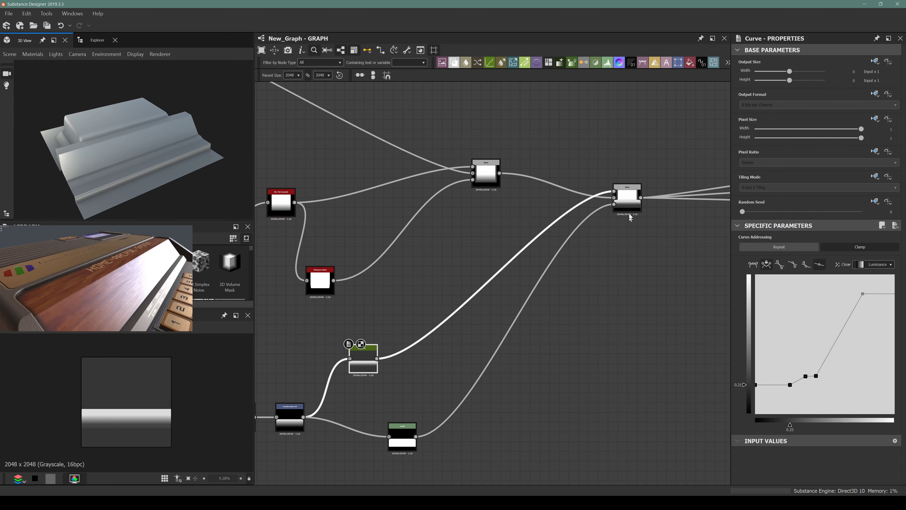
Examine the blended console shape in 3D, the node chains feeding the final Blend, and the settings of the Levels mask
{"action": "left_click", "coordinate": [628, 200]}
{"action": "scroll", "coordinate": [99, 149], "scroll_direction": "up", "scroll_amount": 3}
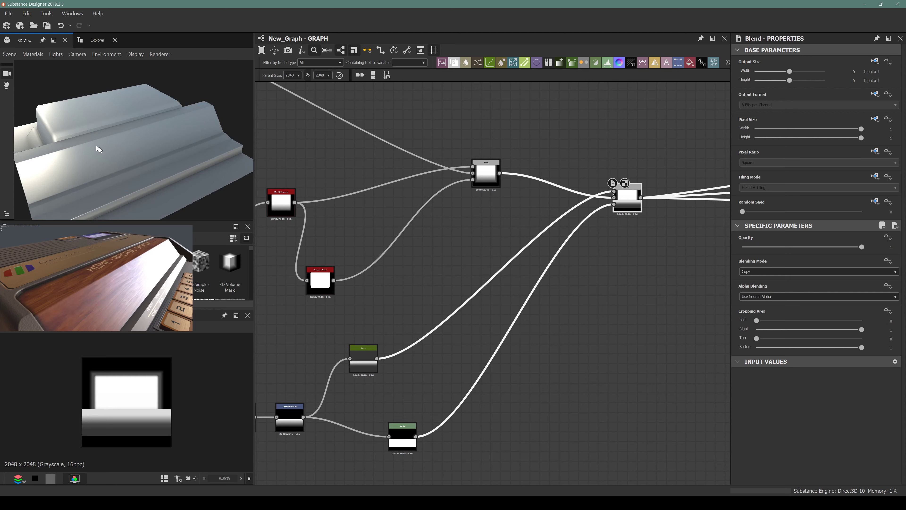
{"action": "left_click_drag", "start_coordinate": [99, 149], "coordinate": [174, 110]}
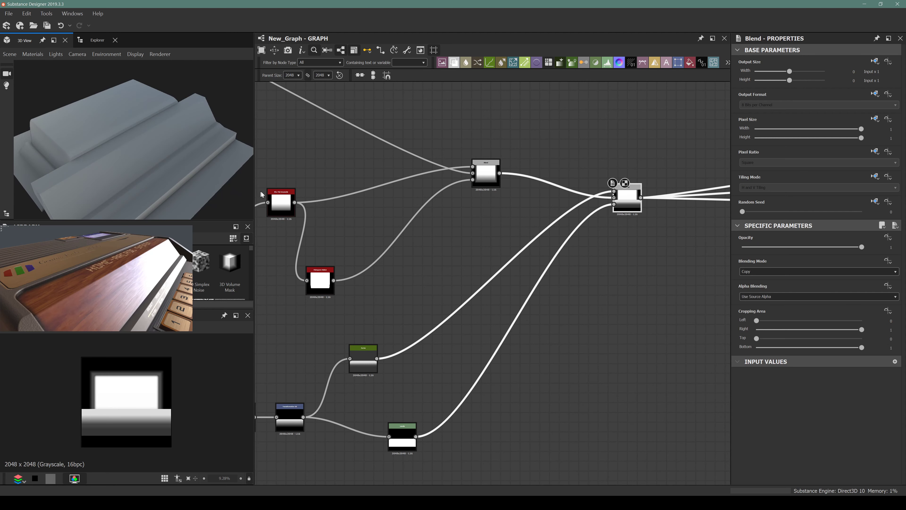
{"action": "scroll", "coordinate": [555, 194], "scroll_direction": "down", "scroll_amount": 3}
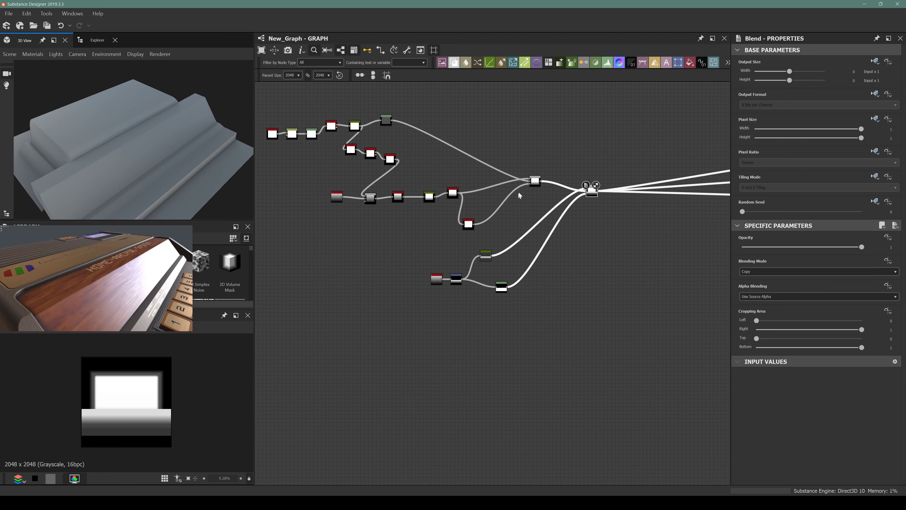
{"action": "scroll", "coordinate": [520, 197], "scroll_direction": "up", "scroll_amount": 2}
{"action": "scroll", "coordinate": [555, 184], "scroll_direction": "up", "scroll_amount": 4}
{"action": "scroll", "coordinate": [520, 193], "scroll_direction": "down", "scroll_amount": 5}
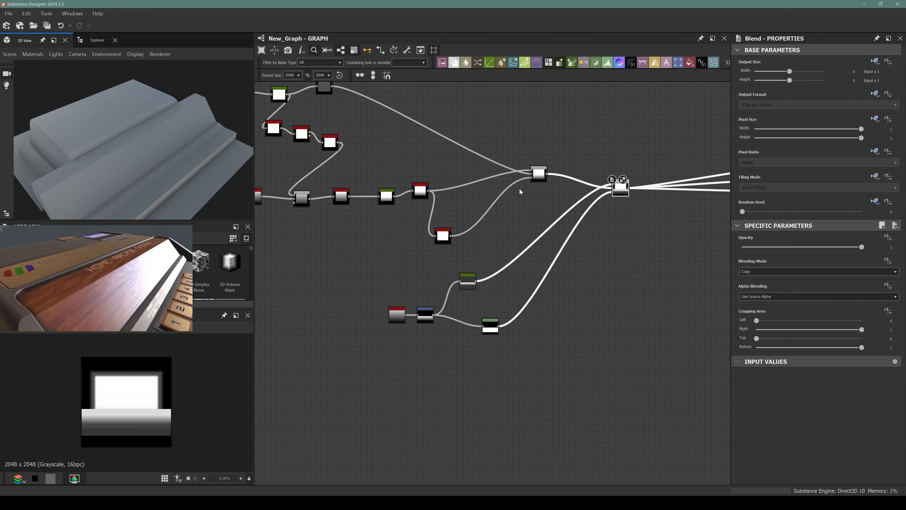
{"action": "scroll", "coordinate": [413, 190], "scroll_direction": "up", "scroll_amount": 3}
{"action": "middle_click_drag", "start_coordinate": [354, 216], "coordinate": [336, 219]}
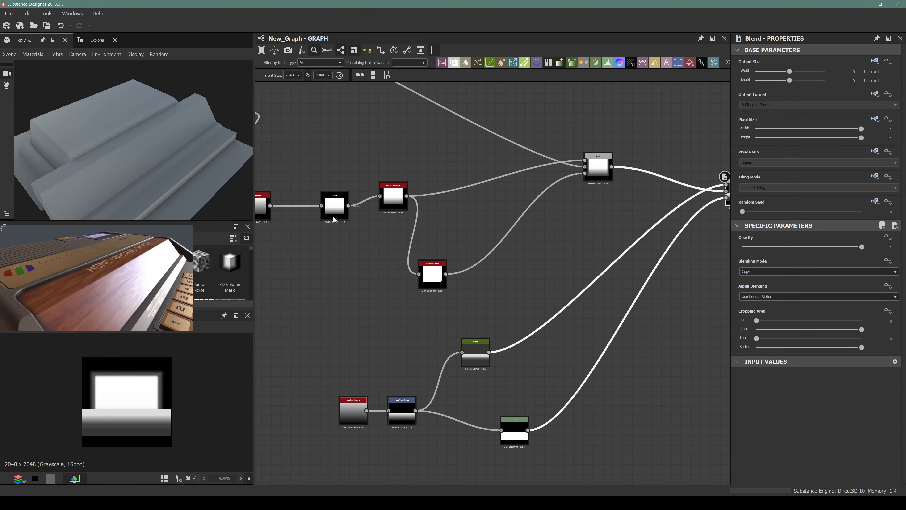
{"action": "middle_click_drag", "start_coordinate": [508, 232], "coordinate": [432, 222]}
{"action": "scroll", "coordinate": [500, 204], "scroll_direction": "down", "scroll_amount": 3}
{"action": "scroll", "coordinate": [467, 321], "scroll_direction": "up", "scroll_amount": 4}
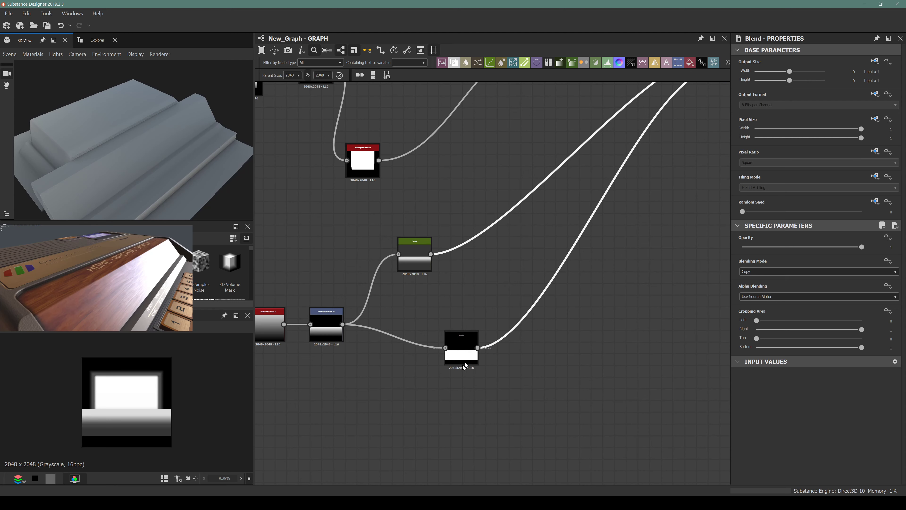
{"action": "left_click", "coordinate": [456, 355]}
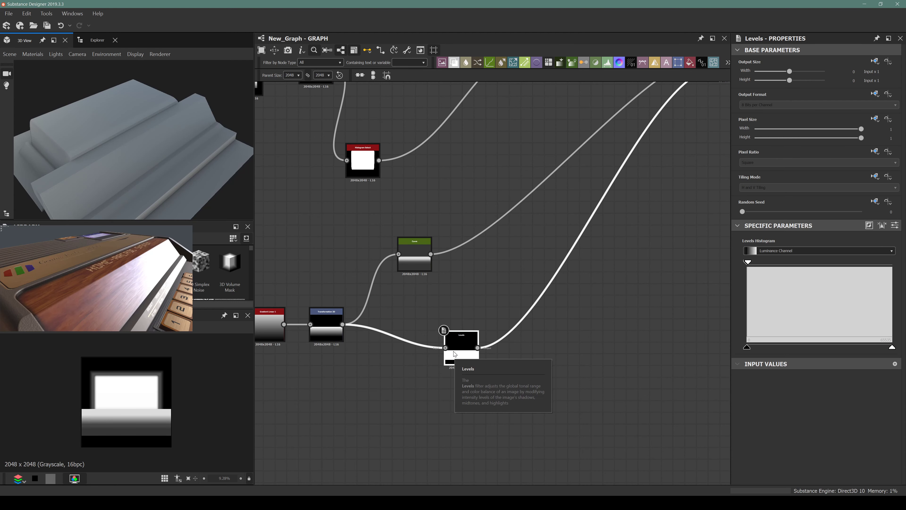
{"action": "scroll", "coordinate": [455, 353], "scroll_direction": "down", "scroll_amount": 5}
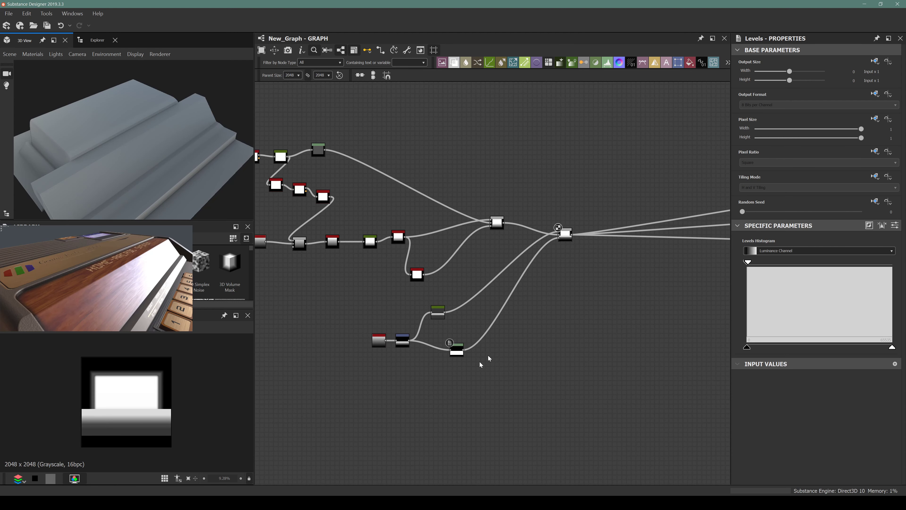
Add a Shape node to the graph just below the Levels mask node
{"action": "scroll", "coordinate": [485, 357], "scroll_direction": "up", "scroll_amount": 3}
{"action": "key", "text": "space"}
{"action": "type", "text": "shap"}
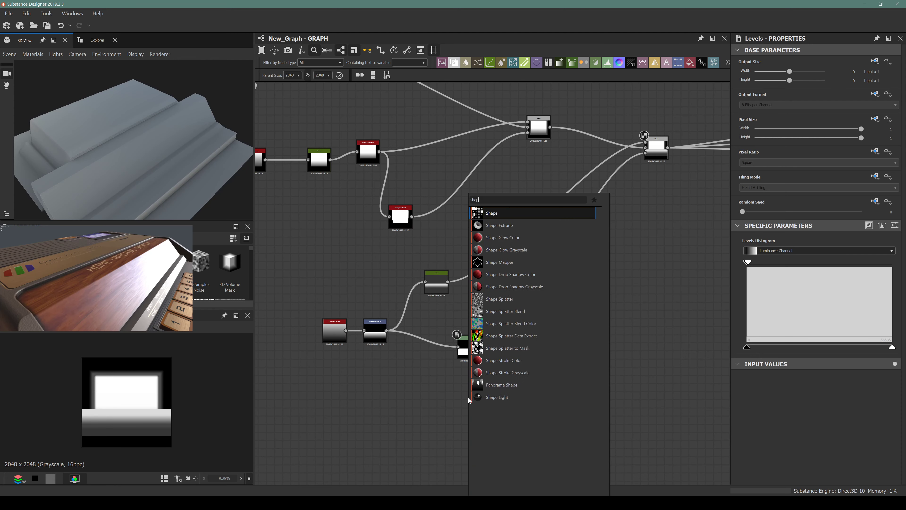
{"action": "type", "text": "e"}
{"action": "key", "text": "Return"}
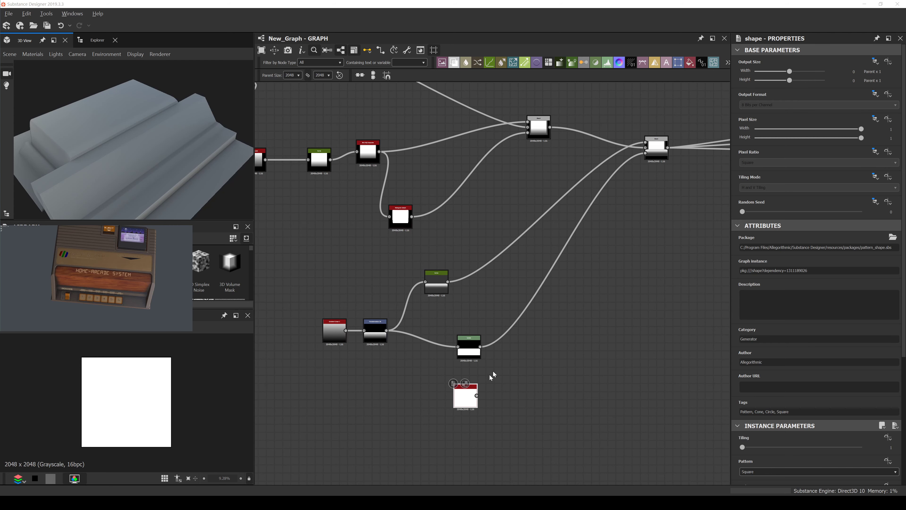
Delete the Levels node that masks the curve-shaped front in the final Blend
{"action": "scroll", "coordinate": [490, 375], "scroll_direction": "up", "scroll_amount": 3}
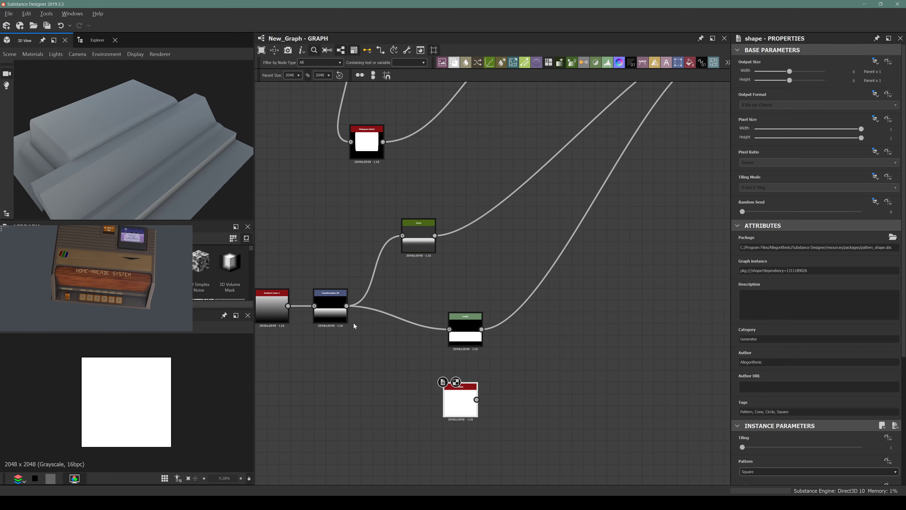
{"action": "left_click", "coordinate": [418, 246]}
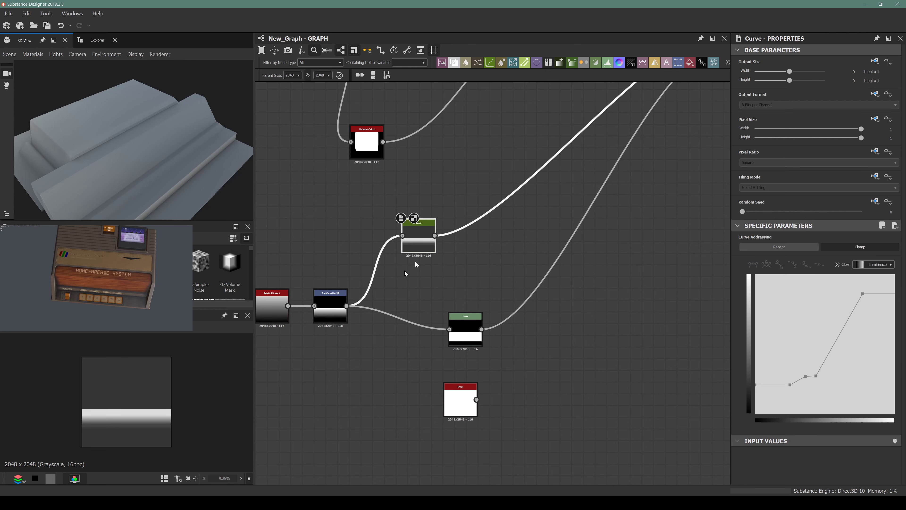
{"action": "scroll", "coordinate": [414, 374], "scroll_direction": "down", "scroll_amount": 4}
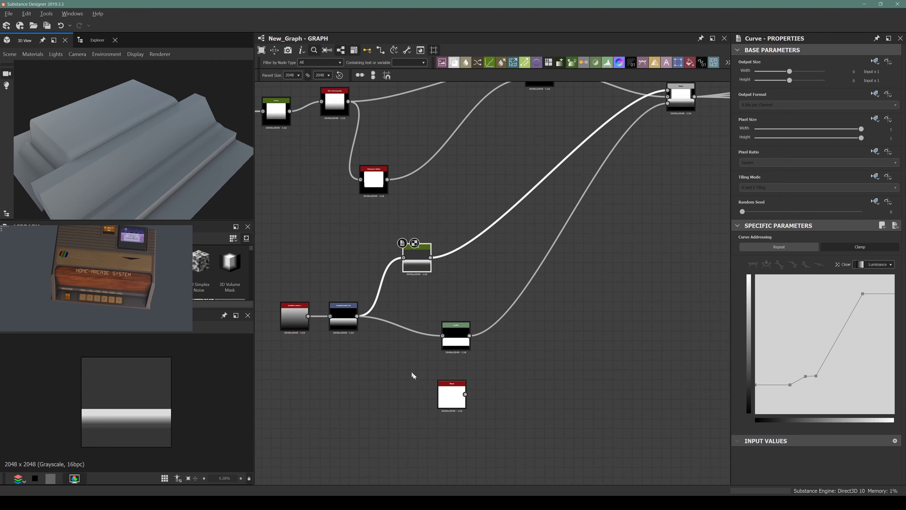
{"action": "left_click", "coordinate": [599, 178]}
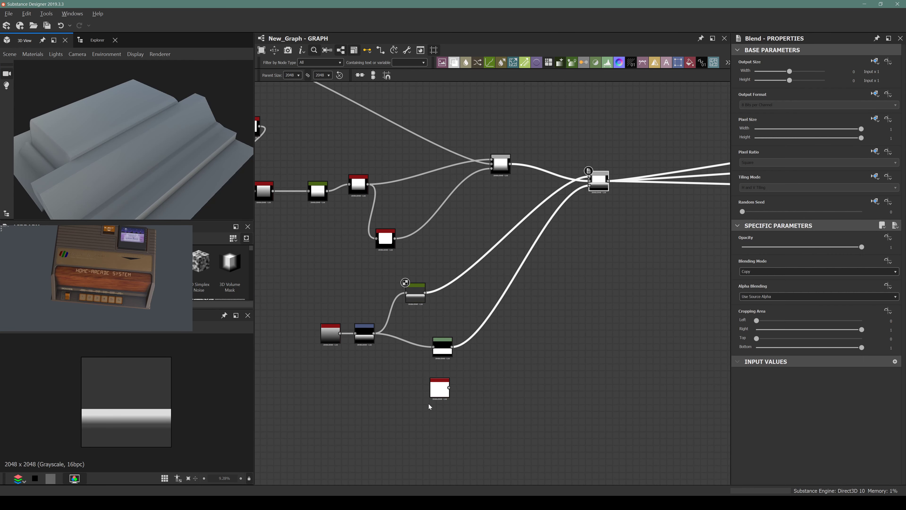
{"action": "double_click", "coordinate": [438, 392]}
{"action": "left_click", "coordinate": [442, 346]}
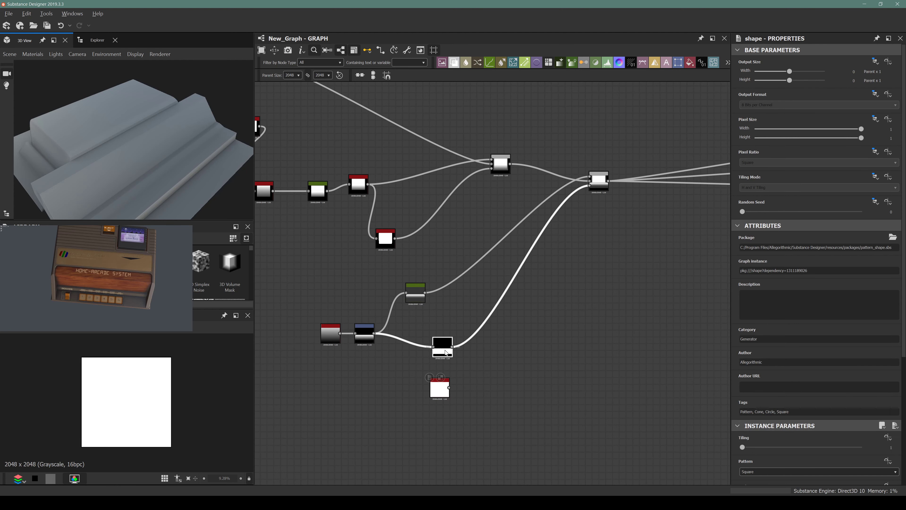
{"action": "key", "text": "Delete"}
Move the Shape node into the freed space below the gradient chain and set its scale to 0.8 and Y size to 0.56
{"action": "left_click_drag", "start_coordinate": [439, 389], "coordinate": [392, 389]}
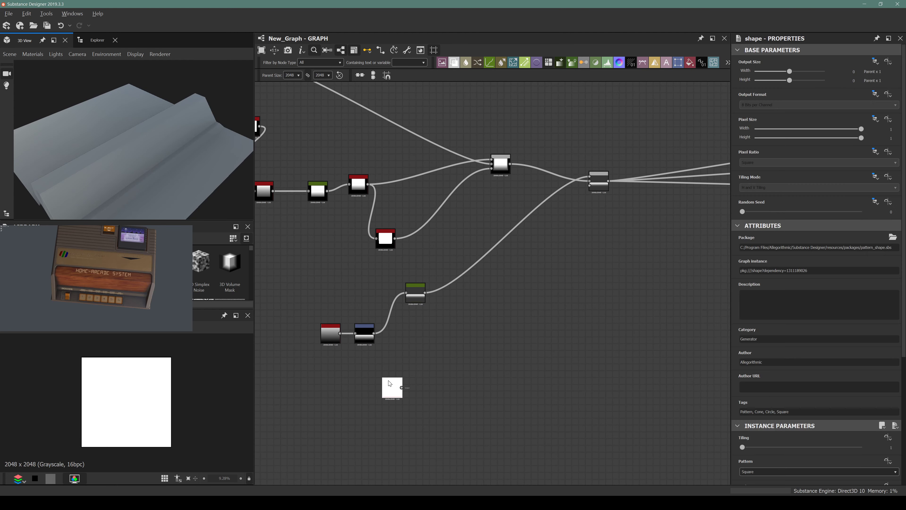
{"action": "scroll", "coordinate": [758, 348], "scroll_direction": "down", "scroll_amount": 4}
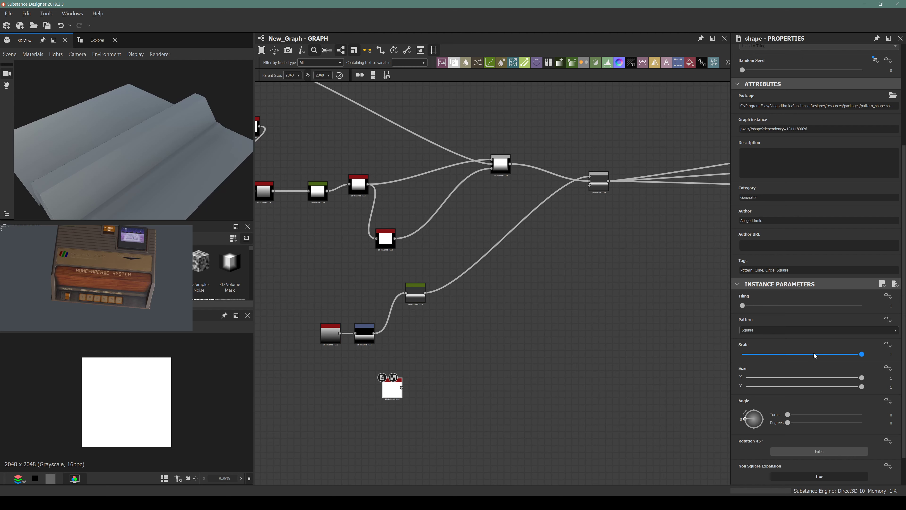
{"action": "left_click_drag", "start_coordinate": [812, 353], "coordinate": [838, 354]}
{"action": "left_click_drag", "start_coordinate": [861, 387], "coordinate": [811, 389]}
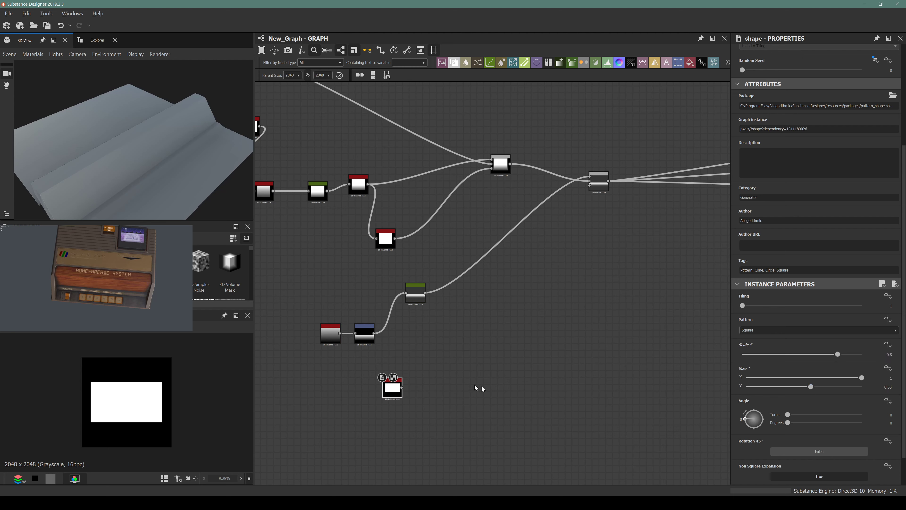
Shift the Shape node aside and add a Distance node fed by it to spread its edges
{"action": "left_click_drag", "start_coordinate": [390, 388], "coordinate": [356, 401]}
{"action": "key", "text": "space"}
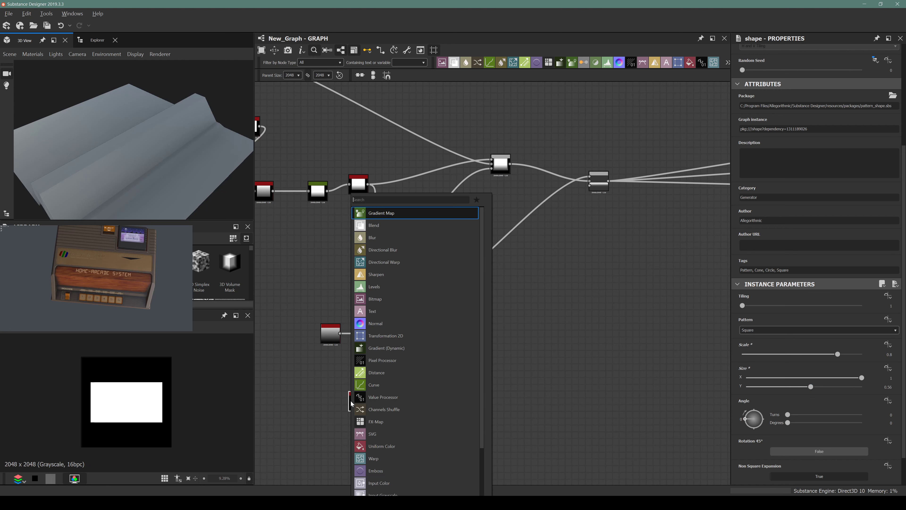
{"action": "type", "text": "distanc"}
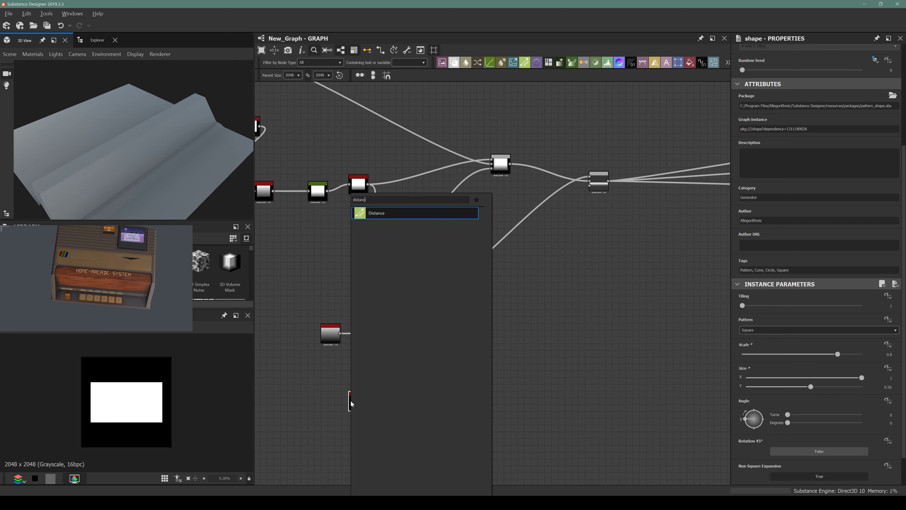
{"action": "key", "text": "Return"}
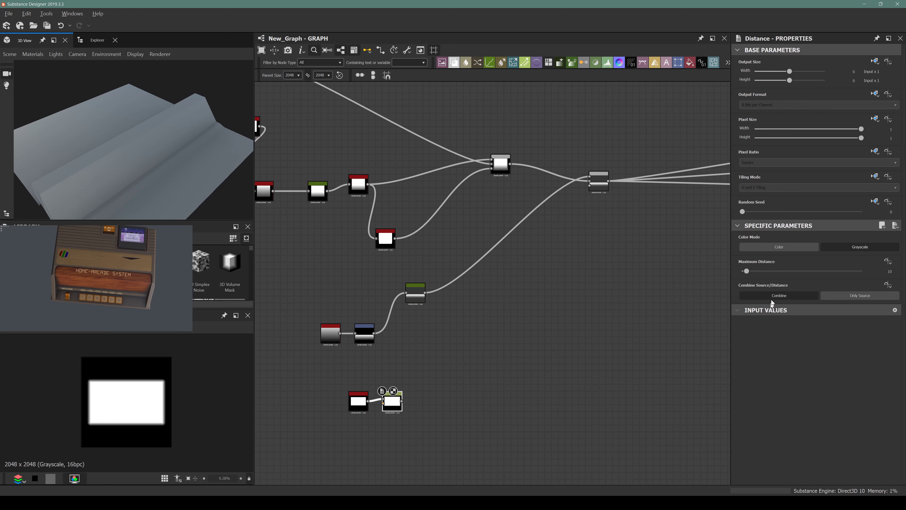
{"action": "scroll", "coordinate": [164, 371], "scroll_direction": "up", "scroll_amount": 5}
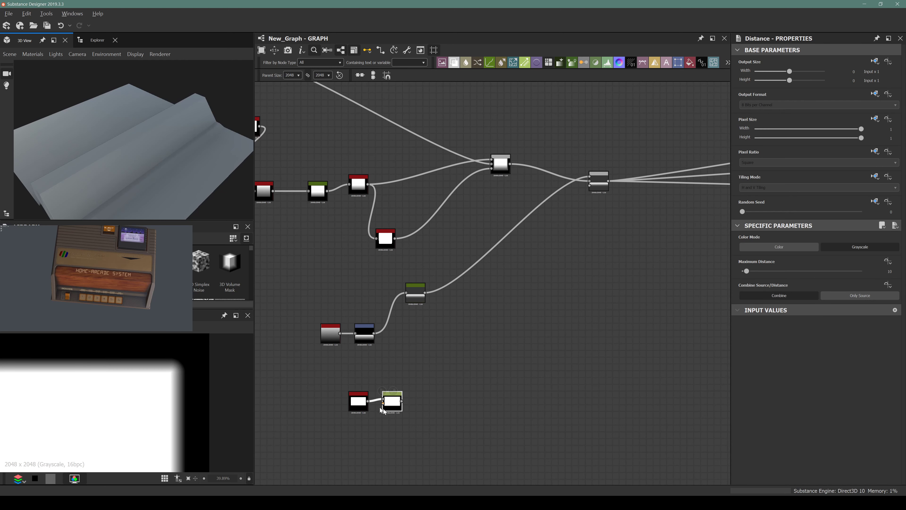
Add a Levels node after Distance and lower its white input level almost to black for a crisp, rounded-corner mask
{"action": "key", "text": "space"}
{"action": "type", "text": "levels"}
{"action": "key", "text": "Return"}
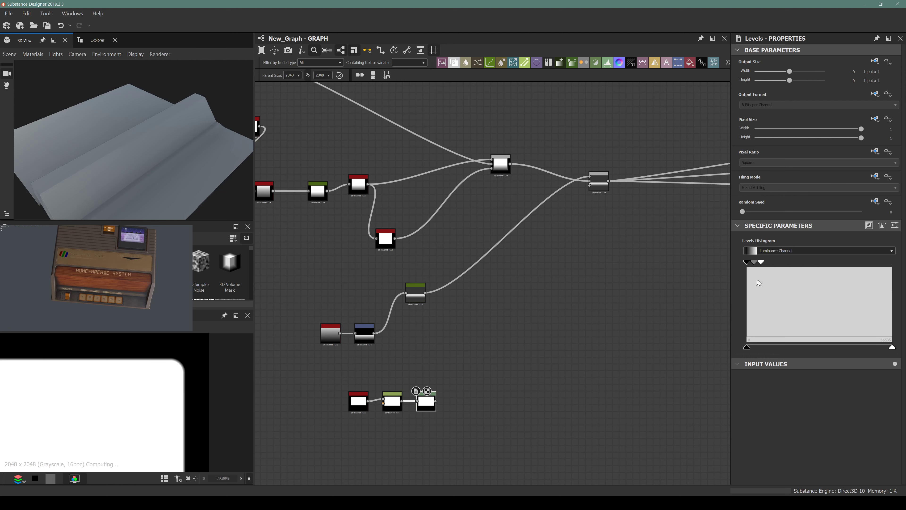
{"action": "scroll", "coordinate": [567, 386], "scroll_direction": "down", "scroll_amount": 2}
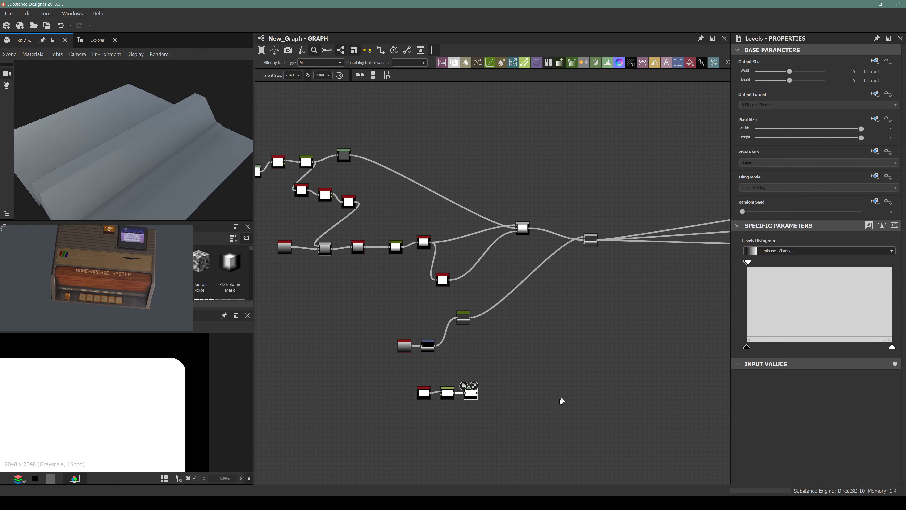
{"action": "scroll", "coordinate": [509, 401], "scroll_direction": "up", "scroll_amount": 3}
{"action": "scroll", "coordinate": [443, 389], "scroll_direction": "up", "scroll_amount": 7}
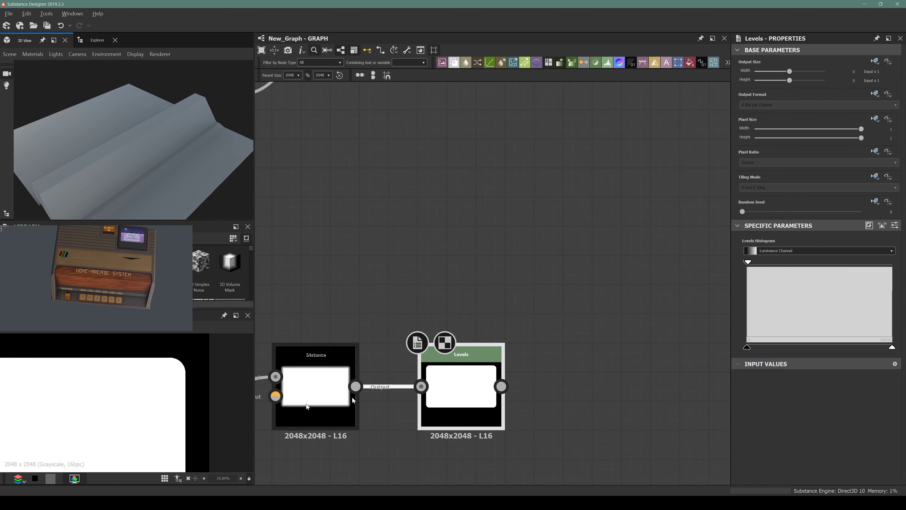
{"action": "scroll", "coordinate": [138, 380], "scroll_direction": "down", "scroll_amount": 7}
{"action": "scroll", "coordinate": [139, 381], "scroll_direction": "up", "scroll_amount": 3}
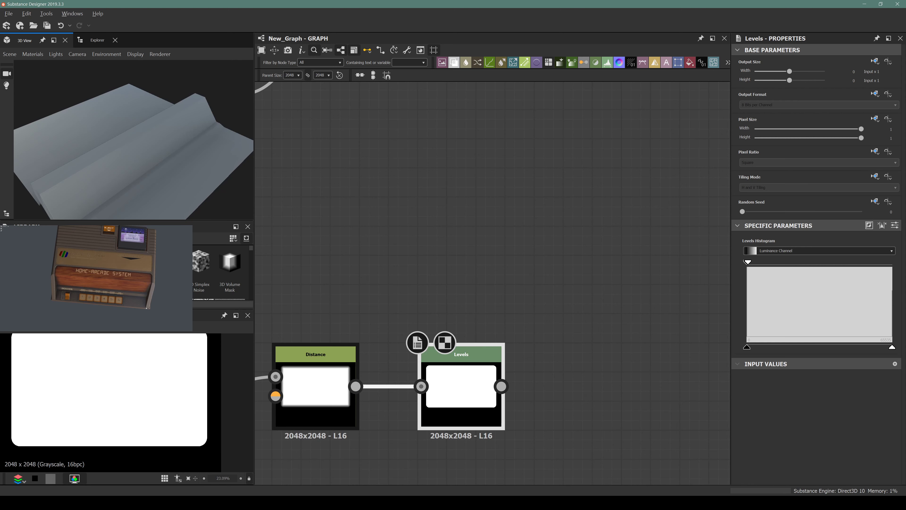
{"action": "scroll", "coordinate": [431, 342], "scroll_direction": "down", "scroll_amount": 2}
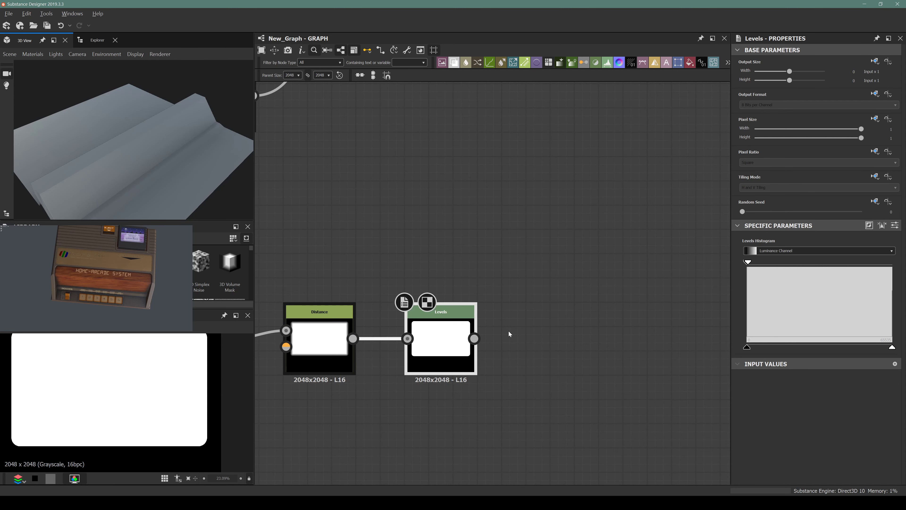
Connect the new Levels output to the final Blend's opacity input as the mask for the curved front
{"action": "scroll", "coordinate": [448, 334], "scroll_direction": "down", "scroll_amount": 5}
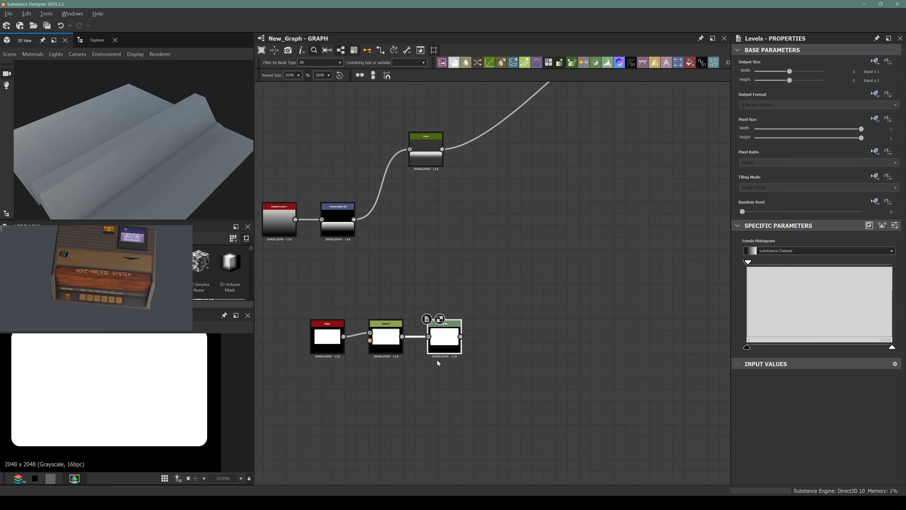
{"action": "scroll", "coordinate": [429, 318], "scroll_direction": "down", "scroll_amount": 3}
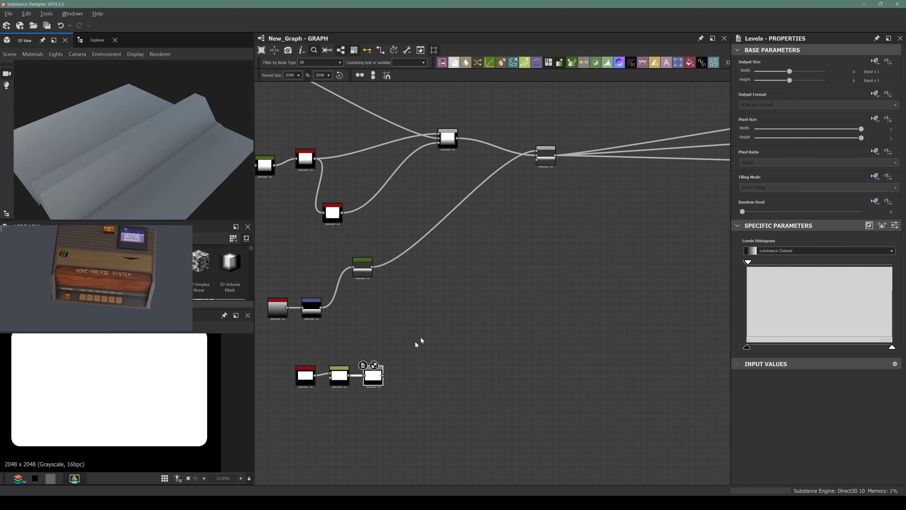
{"action": "left_click_drag", "start_coordinate": [384, 375], "coordinate": [541, 161]}
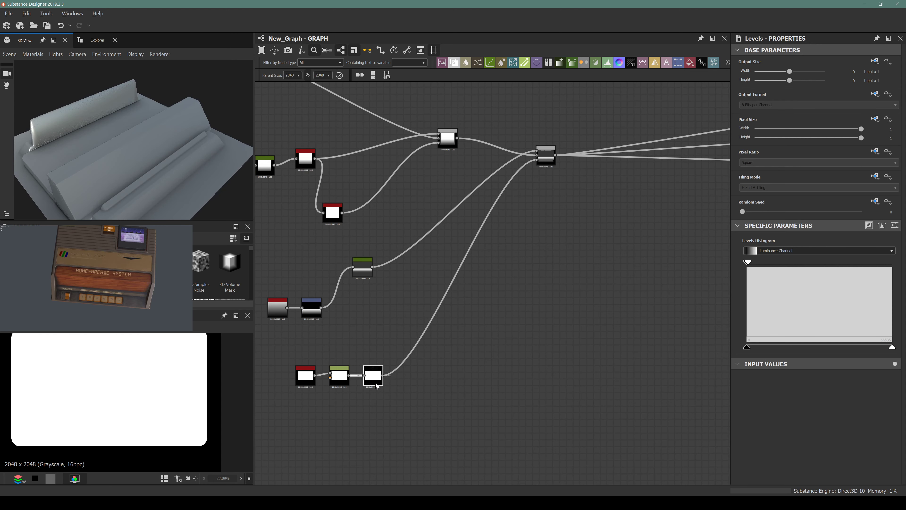
{"action": "scroll", "coordinate": [100, 424], "scroll_direction": "down", "scroll_amount": 3}
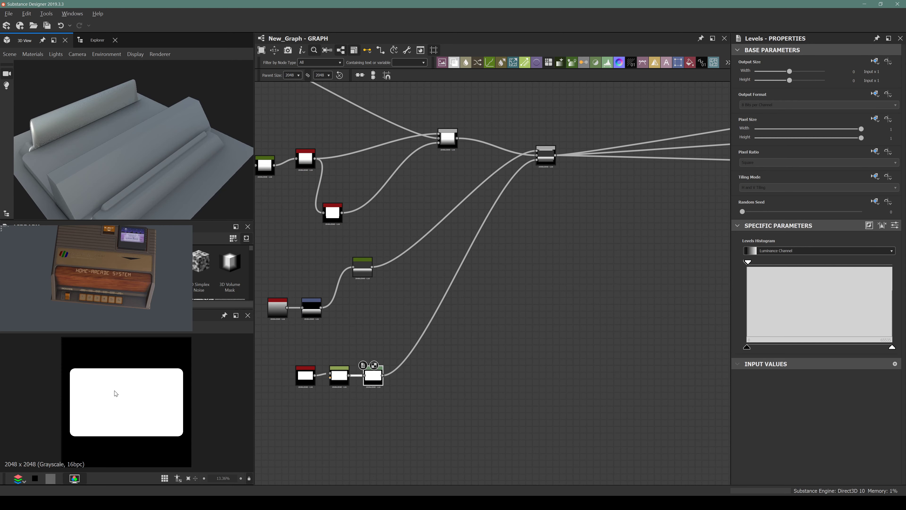
Preview the final Blend in the 2D view and insert a Transformation 2D node after the mask's Levels node
{"action": "scroll", "coordinate": [364, 388], "scroll_direction": "up", "scroll_amount": 3}
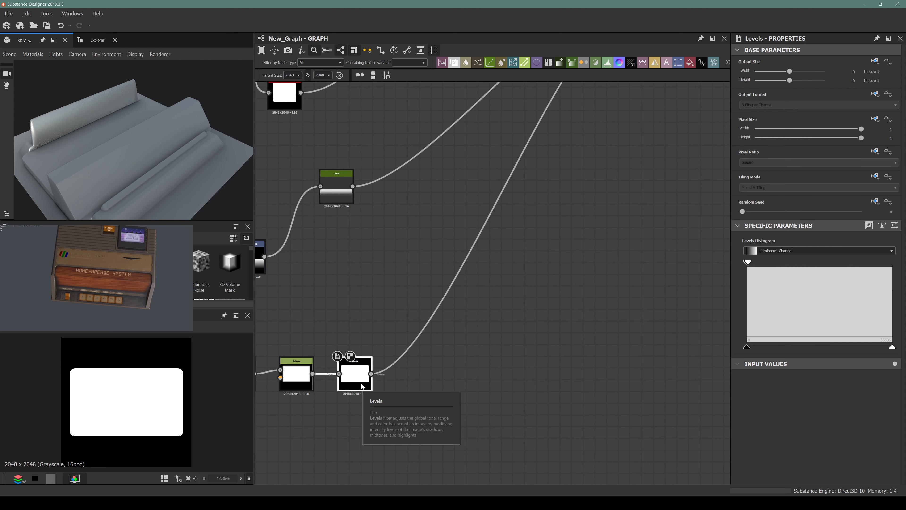
{"action": "scroll", "coordinate": [361, 386], "scroll_direction": "down", "scroll_amount": 5}
{"action": "double_click", "coordinate": [530, 159]}
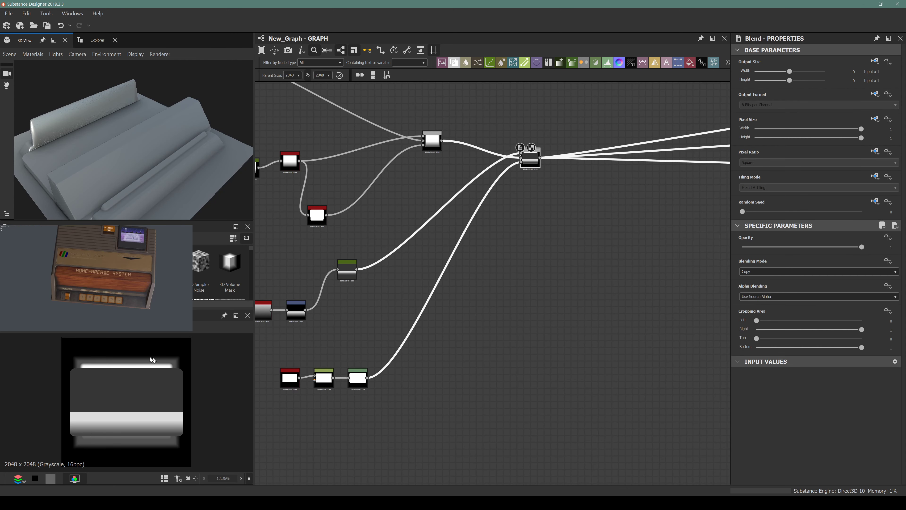
{"action": "left_click", "coordinate": [361, 385]}
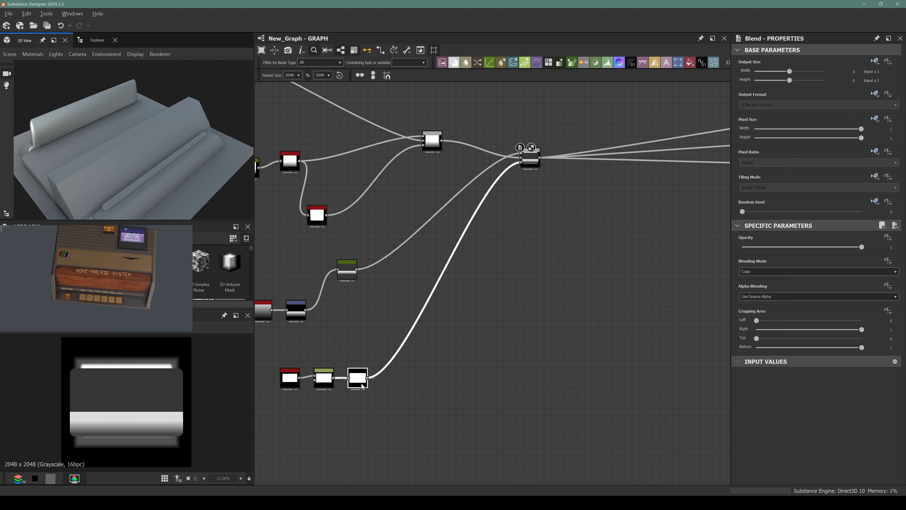
{"action": "key", "text": "space"}
{"action": "type", "text": "trans"}
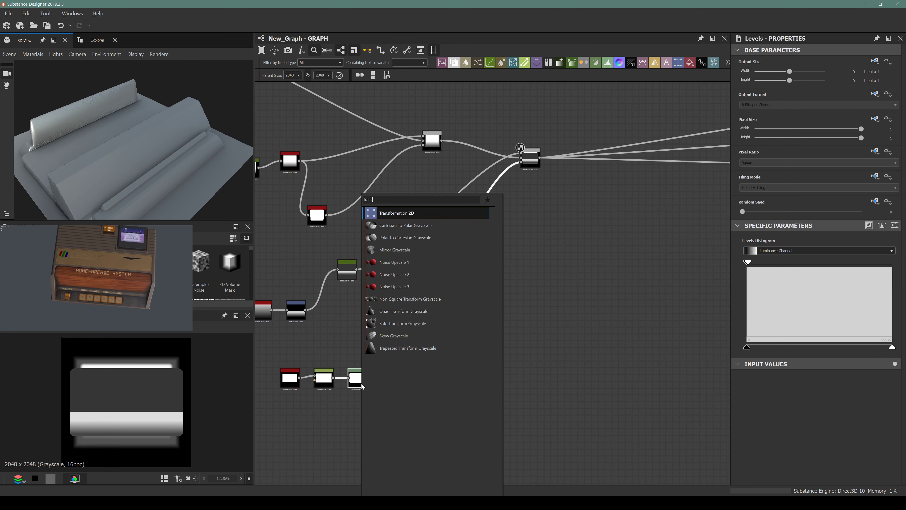
{"action": "key", "text": "Return"}
Insert a second Transformation 2D node after the first and move it up and away from the mask row
{"action": "key", "text": "space"}
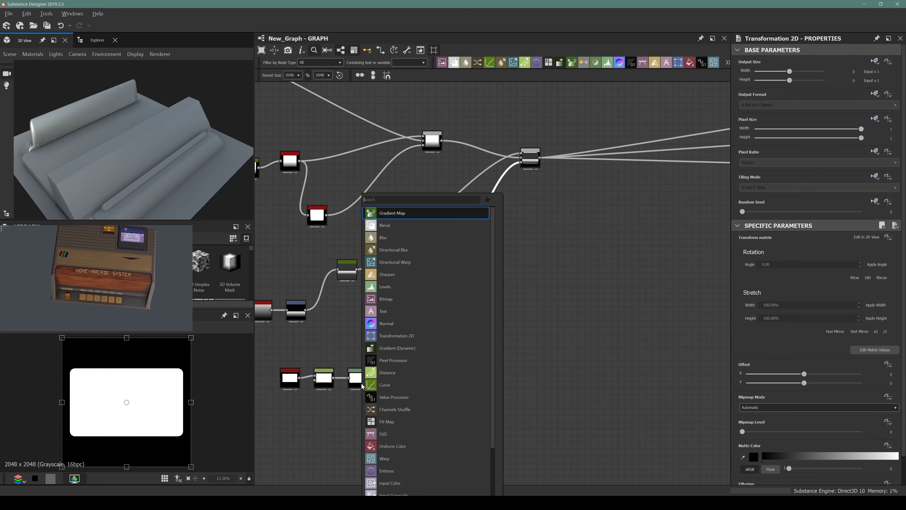
{"action": "type", "text": "trans"}
{"action": "key", "text": "BackSpace"}
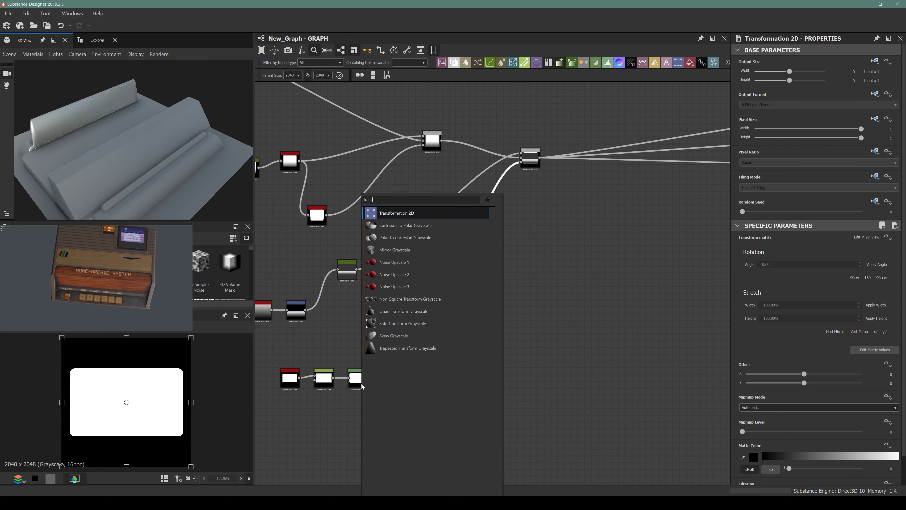
{"action": "left_click", "coordinate": [419, 214]}
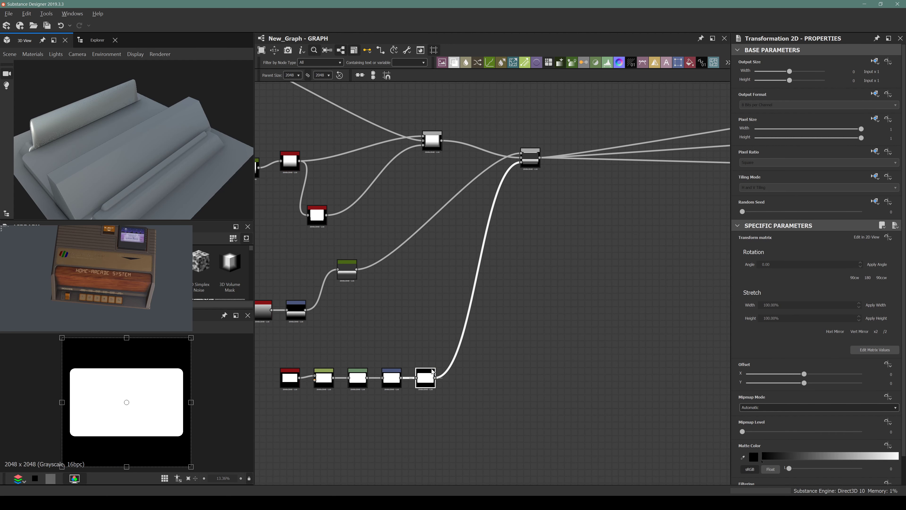
{"action": "left_click_drag", "start_coordinate": [432, 372], "coordinate": [447, 335]}
Stretch the first Transformation 2D node to 90% width and 90% height, and inspect the final Blend up close
{"action": "left_click", "coordinate": [391, 377]}
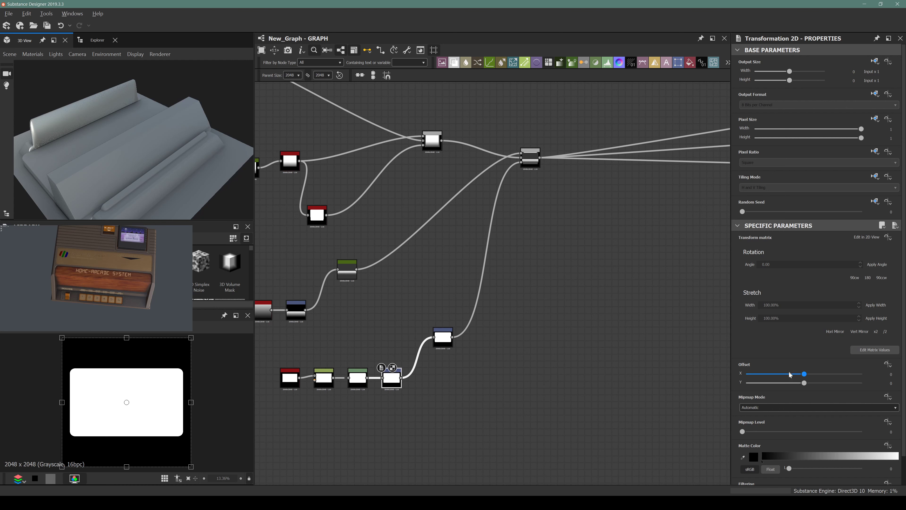
{"action": "left_click", "coordinate": [771, 305]}
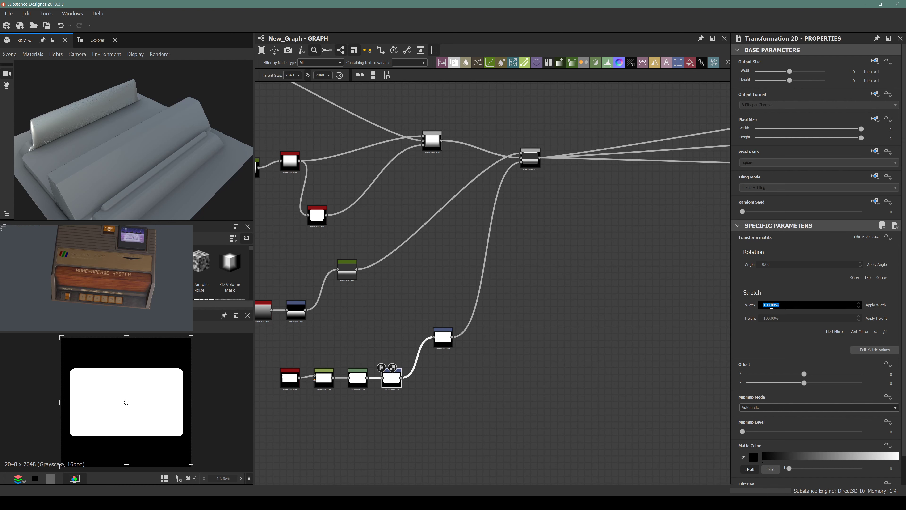
{"action": "type", "text": "90"}
{"action": "left_click", "coordinate": [770, 318]}
{"action": "double_click", "coordinate": [770, 318]}
{"action": "type", "text": "90"}
{"action": "key", "text": "Return"}
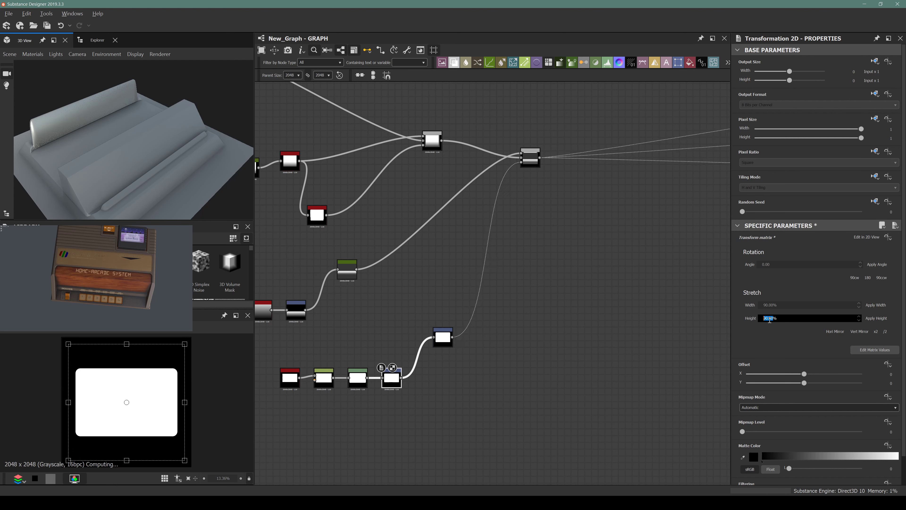
{"action": "left_click", "coordinate": [530, 157]}
{"action": "scroll", "coordinate": [106, 438], "scroll_direction": "up", "scroll_amount": 3}
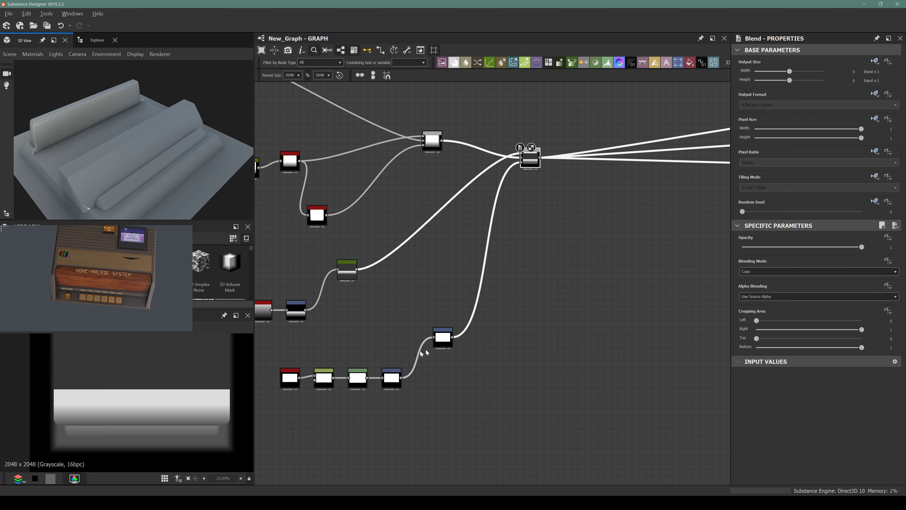
Stretch the second Transformation 2D node to 90% in width and height to shrink the mask
{"action": "left_click", "coordinate": [443, 343]}
{"action": "double_click", "coordinate": [785, 304]}
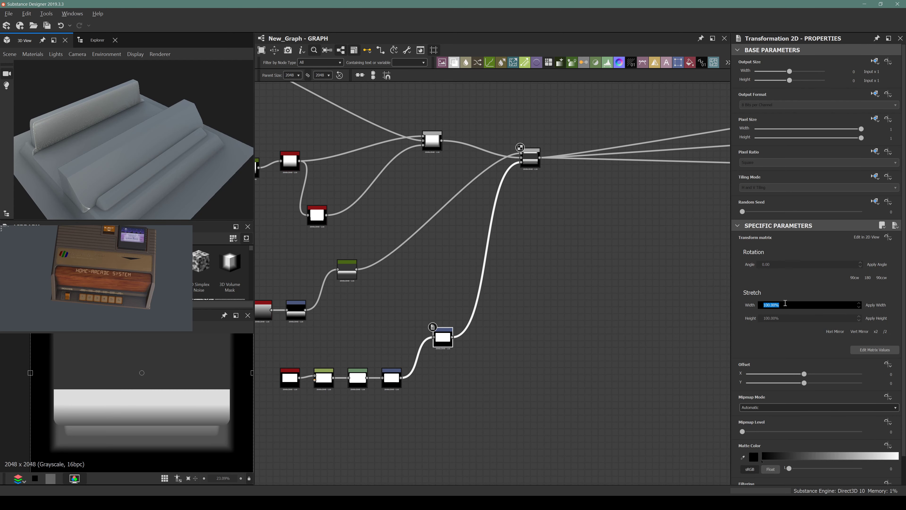
{"action": "type", "text": "90"}
{"action": "double_click", "coordinate": [772, 318]}
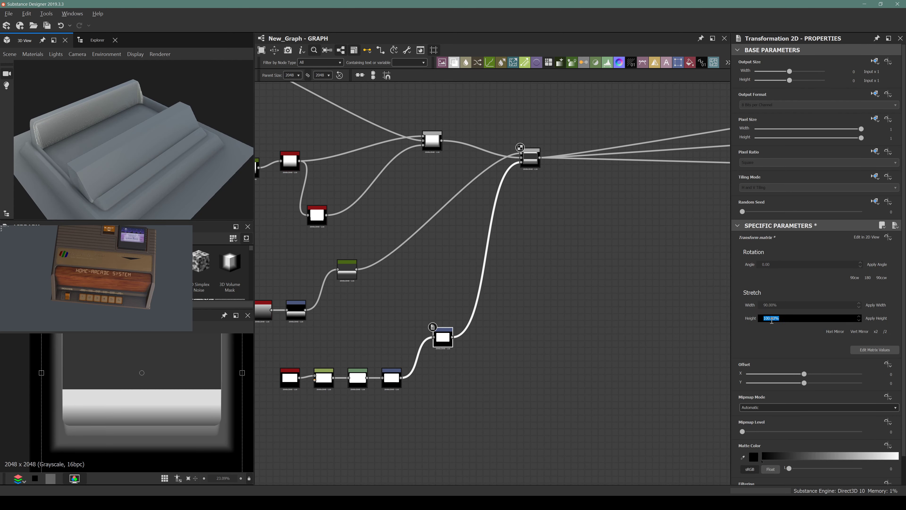
{"action": "type", "text": "90"}
{"action": "key", "text": "Return"}
Apply a further 90% width and height stretch to the second Transformation 2D node and select the final Blend
{"action": "left_click", "coordinate": [776, 305]}
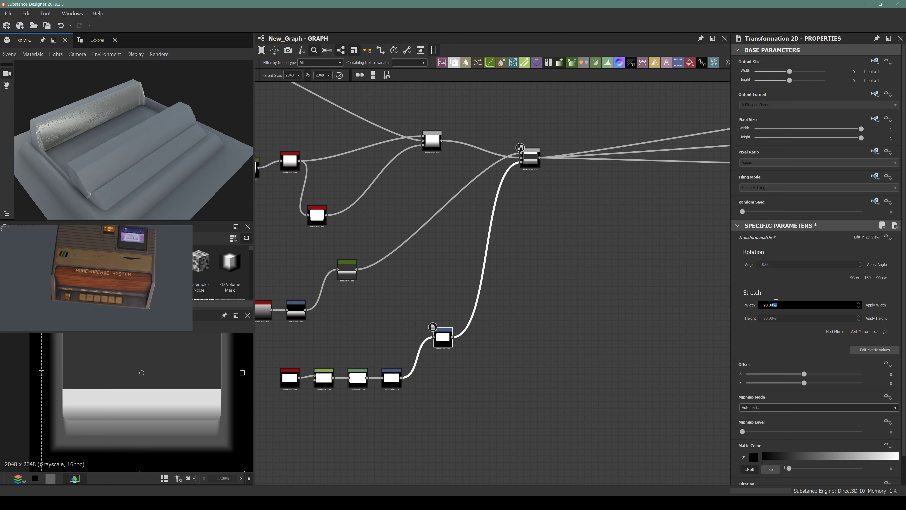
{"action": "double_click", "coordinate": [776, 304]}
{"action": "double_click", "coordinate": [770, 318]}
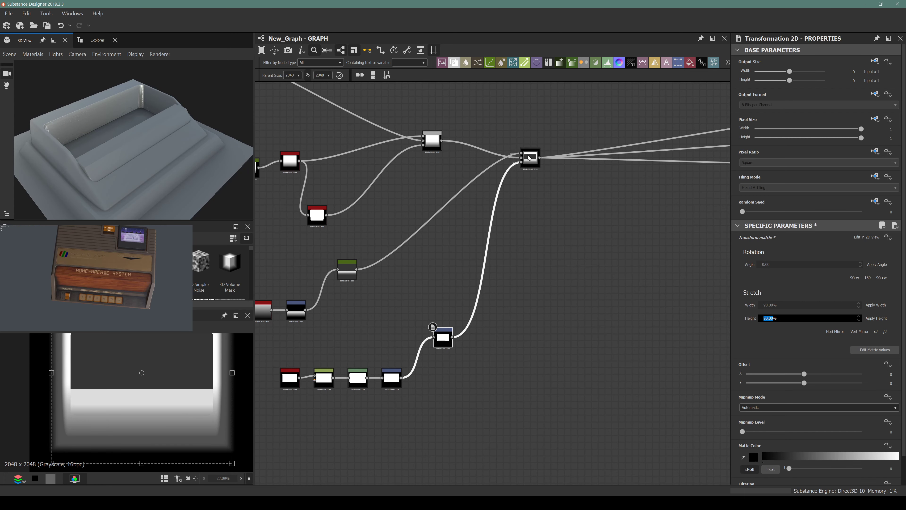
{"action": "left_click", "coordinate": [528, 159]}
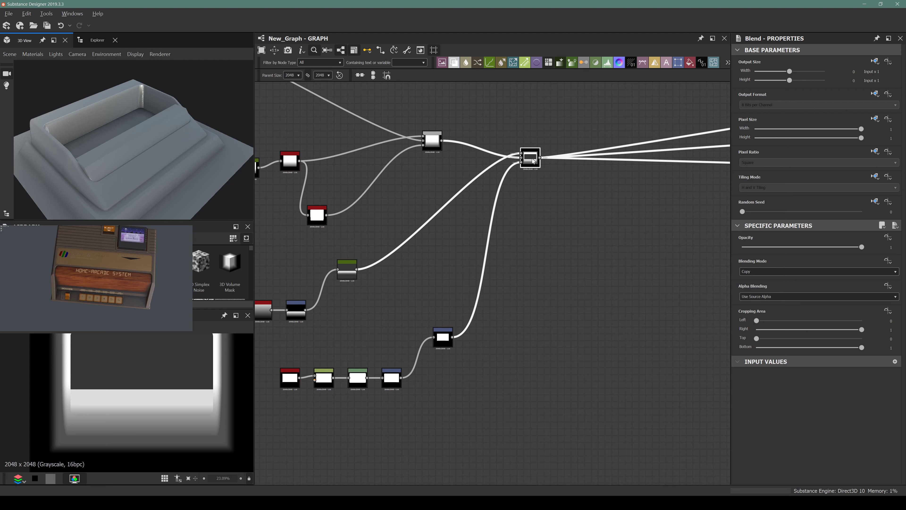
Shift the rounded-rectangle mask feeding the final Blend downward, setting its Transformation 2D Y offset to about -0.322
{"action": "left_click", "coordinate": [441, 339]}
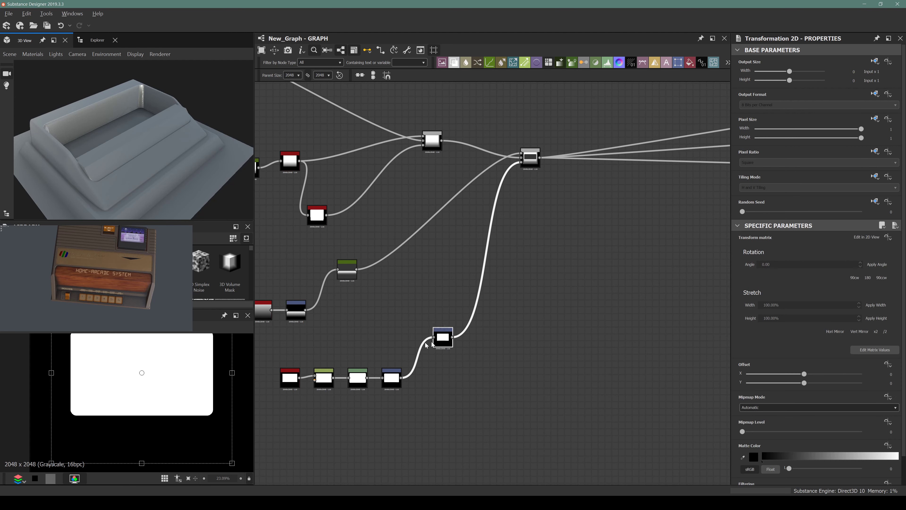
{"action": "scroll", "coordinate": [168, 387], "scroll_direction": "down", "scroll_amount": 2}
{"action": "double_click", "coordinate": [533, 158]}
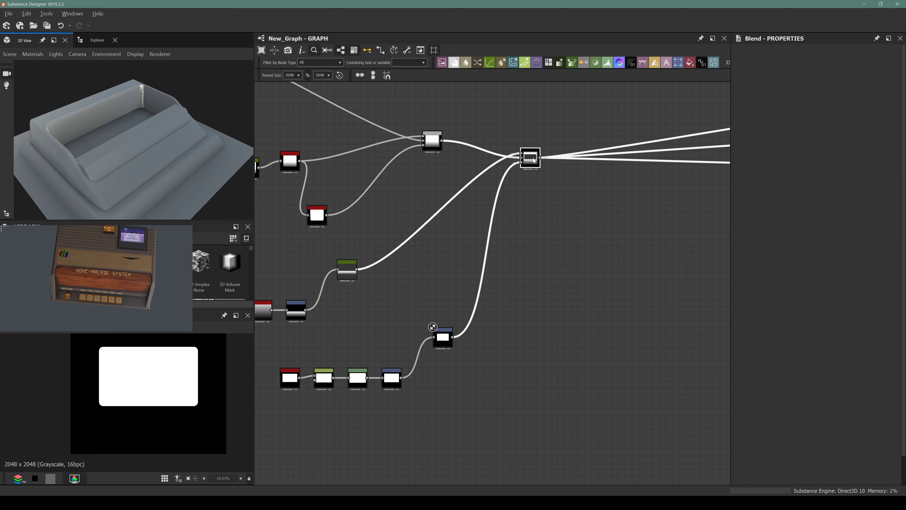
{"action": "left_click_drag", "start_coordinate": [118, 387], "coordinate": [117, 431]}
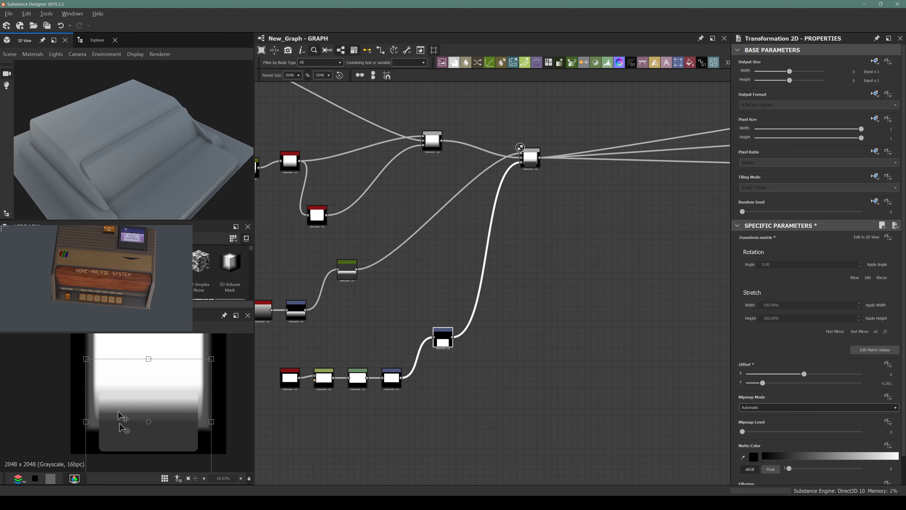
{"action": "scroll", "coordinate": [154, 162], "scroll_direction": "up", "scroll_amount": 3}
{"action": "left_click_drag", "start_coordinate": [154, 163], "coordinate": [181, 128]}
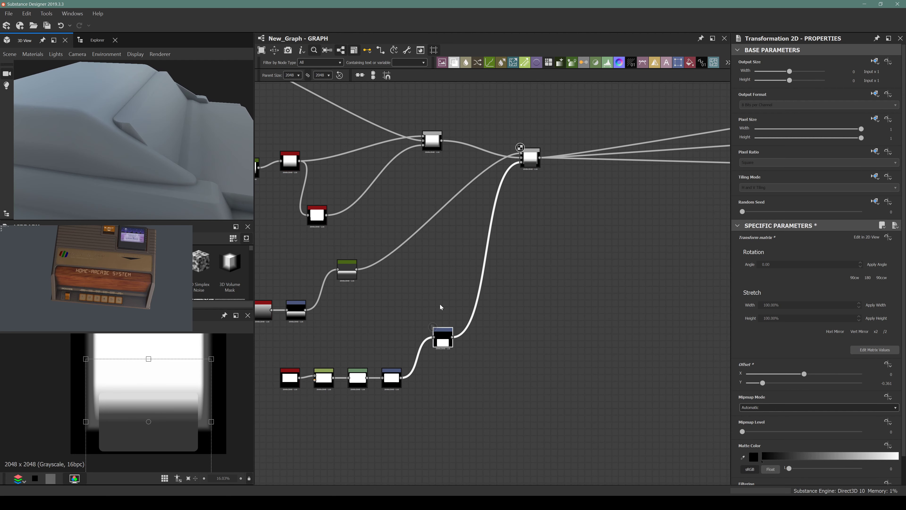
{"action": "scroll", "coordinate": [434, 343], "scroll_direction": "up", "scroll_amount": 3}
{"action": "mouse_move", "coordinate": [134, 384]}
{"action": "left_mouse_down"}
{"action": "mouse_move", "coordinate": [137, 373]}
{"action": "mouse_move", "coordinate": [149, 384]}
{"action": "mouse_move", "coordinate": [140, 372]}
{"action": "mouse_move", "coordinate": [150, 382]}
{"action": "mouse_move", "coordinate": [122, 391]}
{"action": "left_mouse_up"}
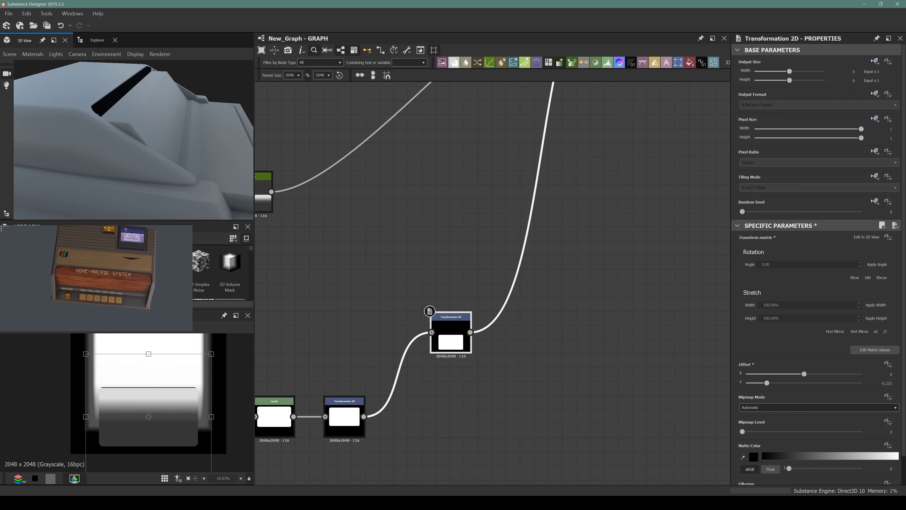
{"action": "left_click_drag", "start_coordinate": [137, 181], "coordinate": [111, 97]}
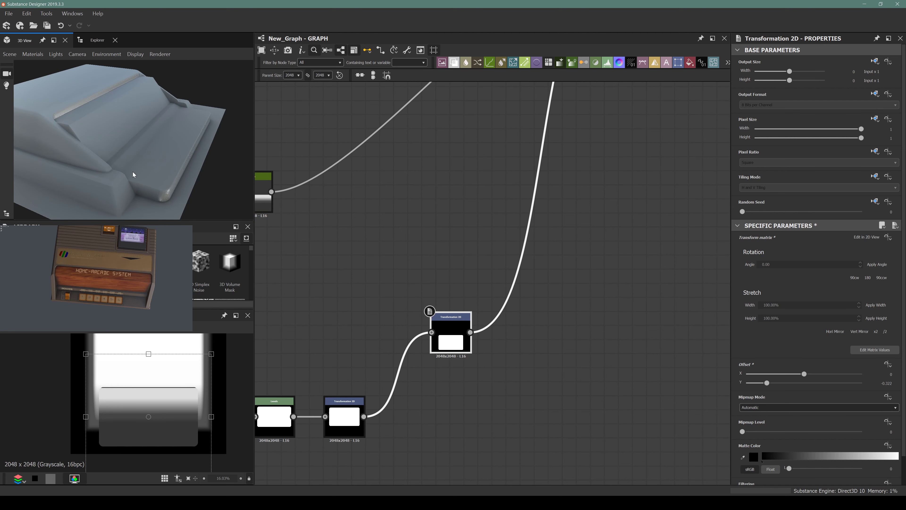
Raise the upper point of the Curve node feeding the final Blend to about 0.89, keeping its position at 0.77
{"action": "middle_click_drag", "start_coordinate": [425, 196], "coordinate": [404, 379]}
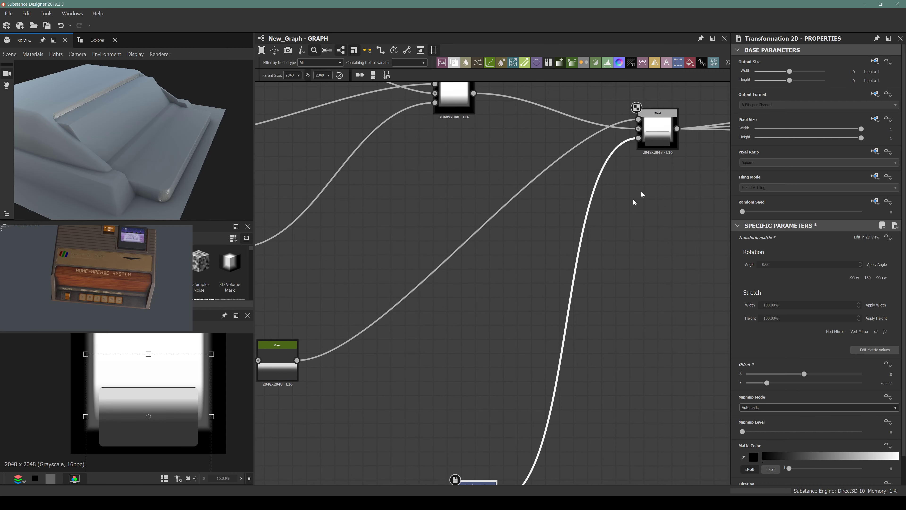
{"action": "scroll", "coordinate": [656, 139], "scroll_direction": "down", "scroll_amount": 4}
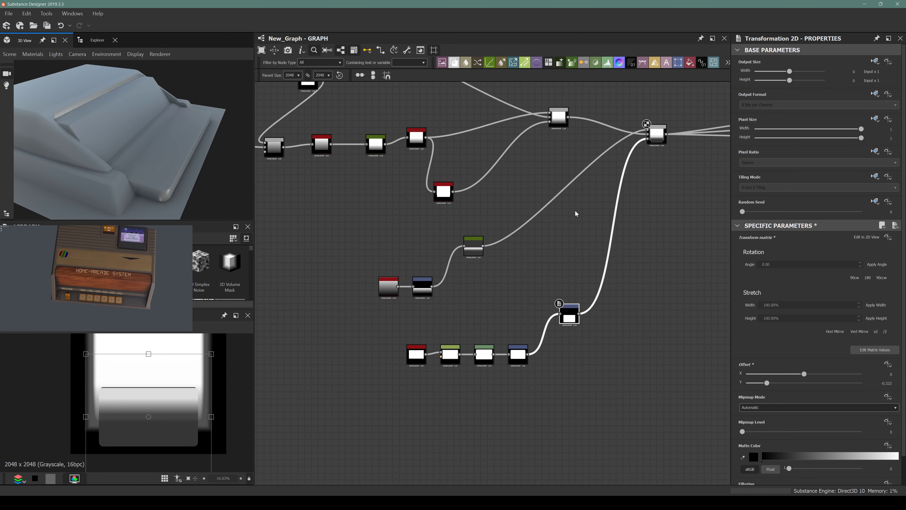
{"action": "scroll", "coordinate": [517, 279], "scroll_direction": "up", "scroll_amount": 3}
{"action": "middle_click_drag", "start_coordinate": [494, 254], "coordinate": [446, 321]}
{"action": "left_click", "coordinate": [384, 282]}
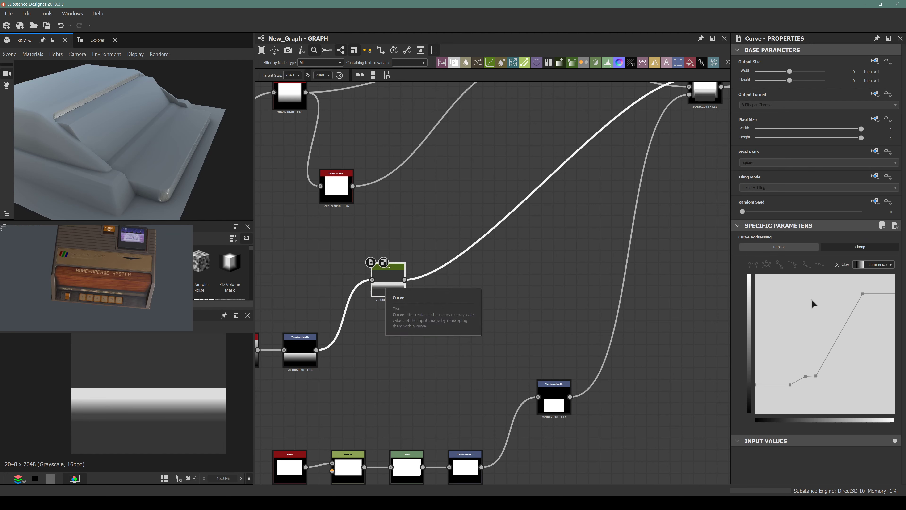
{"action": "left_click", "coordinate": [862, 293]}
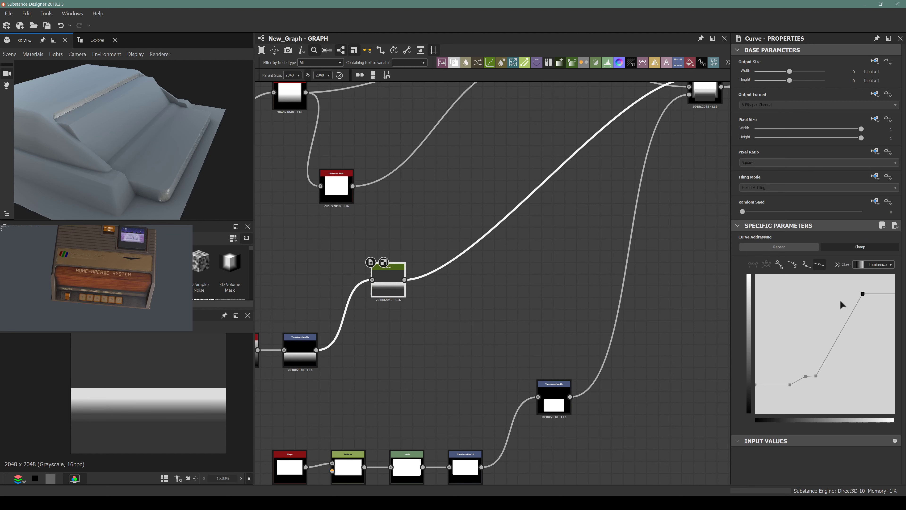
{"action": "left_click_drag", "start_coordinate": [862, 293], "coordinate": [864, 290]}
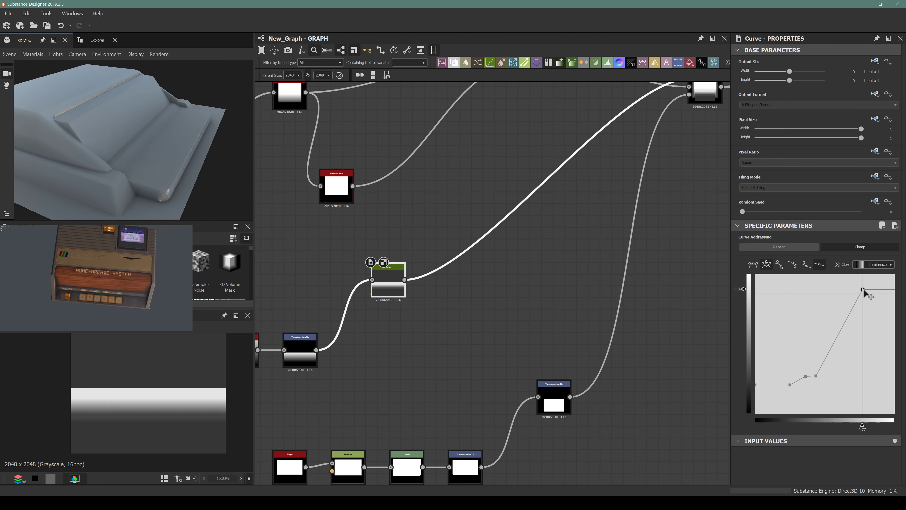
{"action": "mouse_move", "coordinate": [122, 152]}
{"action": "left_mouse_down"}
{"action": "mouse_move", "coordinate": [156, 160]}
{"action": "mouse_move", "coordinate": [130, 156]}
{"action": "left_mouse_up"}
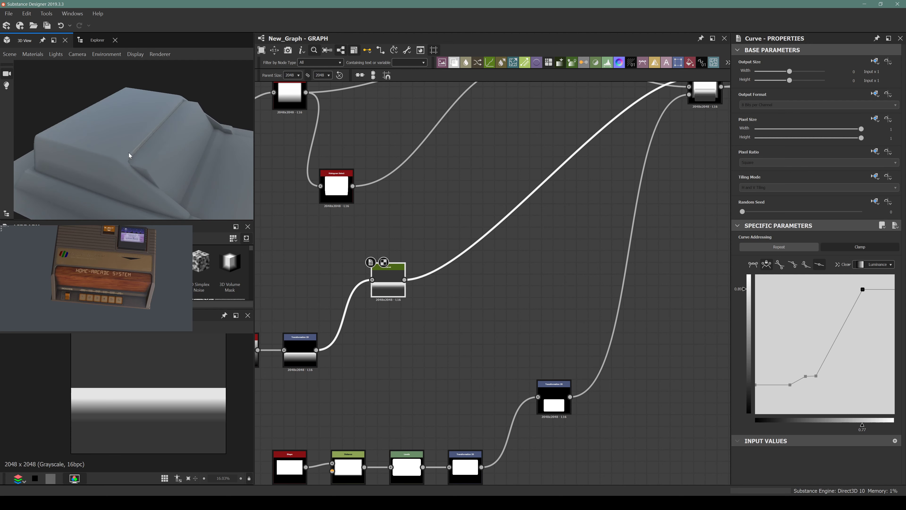
{"action": "right_click_drag", "start_coordinate": [130, 156], "coordinate": [146, 202]}
{"action": "left_click_drag", "start_coordinate": [146, 202], "coordinate": [131, 179]}
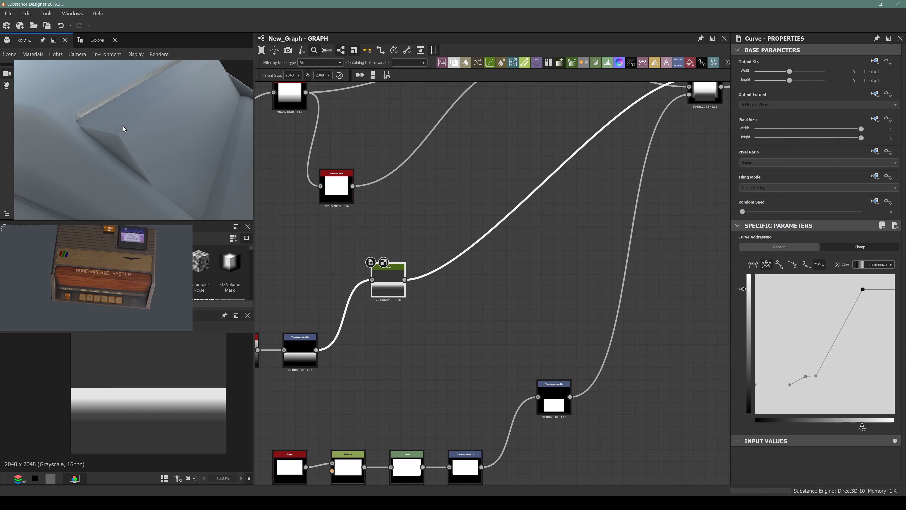
{"action": "left_click_drag", "start_coordinate": [124, 129], "coordinate": [239, 181]}
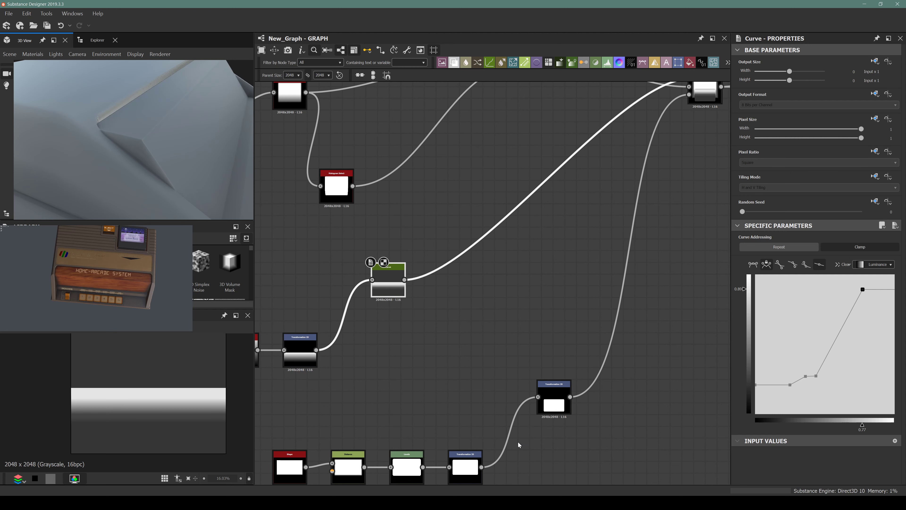
Set the Y offset of the rounded-rectangle mask's Transformation 2D to about -0.2002 and compare the recess with the console reference
{"action": "left_click", "coordinate": [556, 399]}
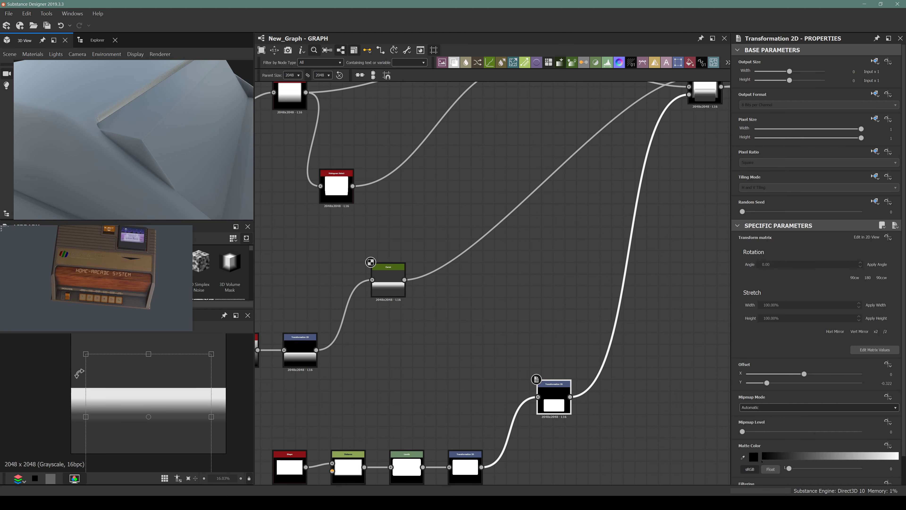
{"action": "left_click_drag", "start_coordinate": [134, 414], "coordinate": [133, 401]}
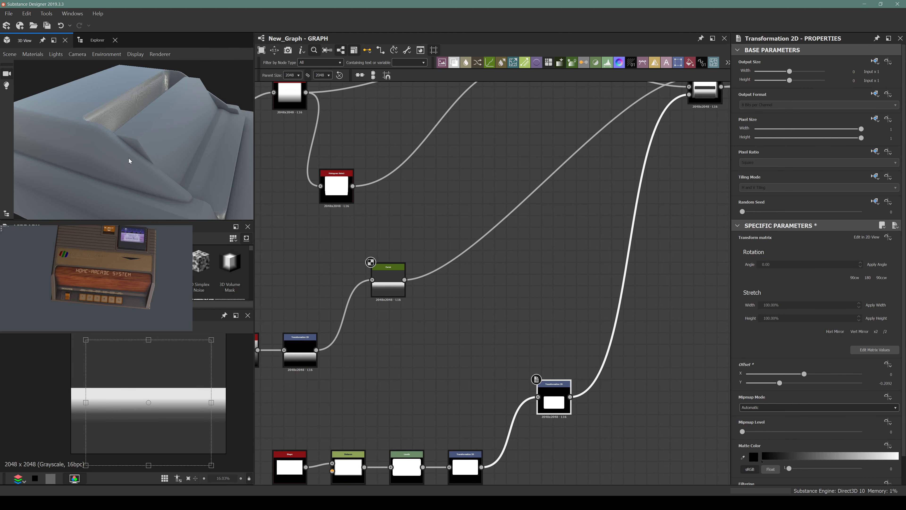
{"action": "left_click_drag", "start_coordinate": [129, 158], "coordinate": [167, 138], "text": "alt"}
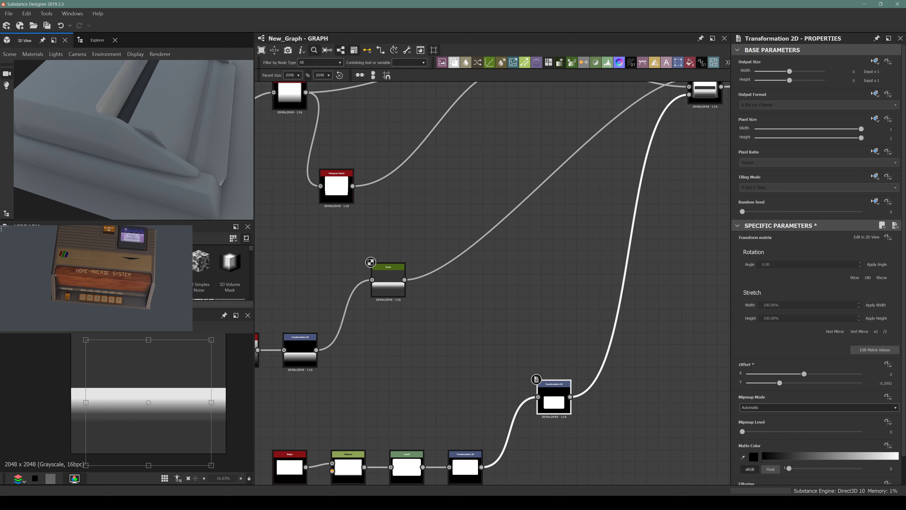
{"action": "left_click_drag", "start_coordinate": [106, 100], "coordinate": [23, 134], "text": "alt"}
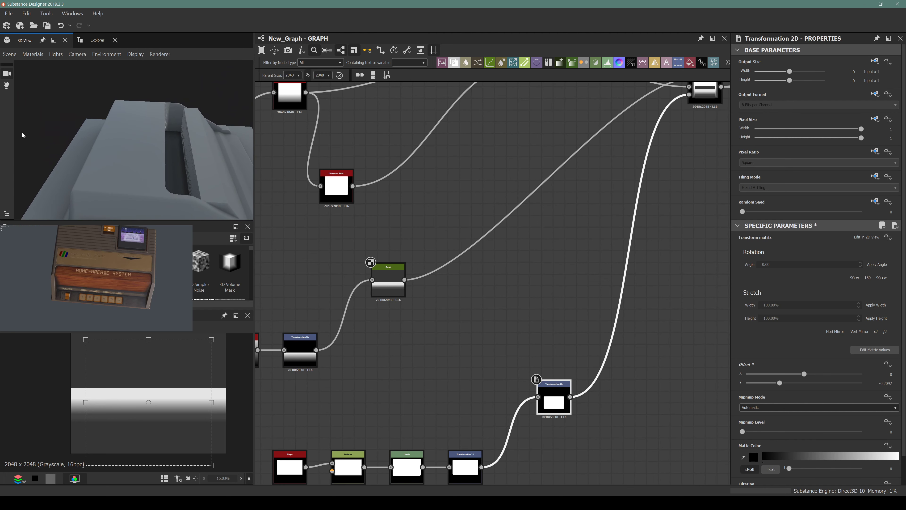
{"action": "left_click", "coordinate": [101, 256], "text": "alt"}
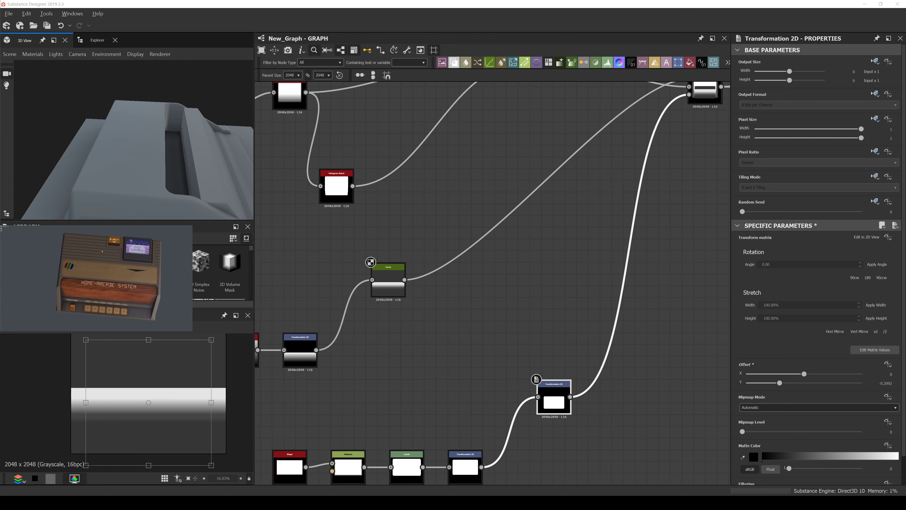
{"action": "left_click_drag", "start_coordinate": [238, 115], "coordinate": [228, 165], "text": "alt"}
Set the Y size of the first Shape node in the upper chain to 0.88
{"action": "scroll", "coordinate": [457, 213], "scroll_direction": "down", "scroll_amount": 10}
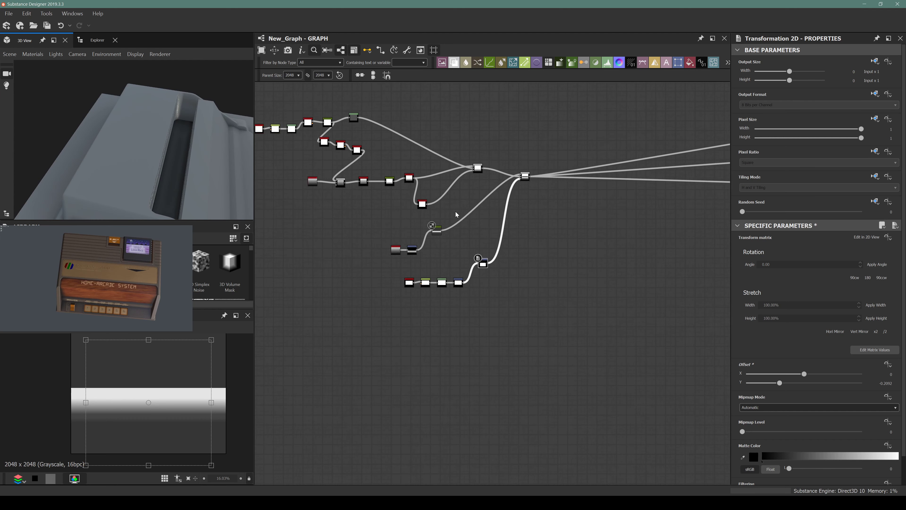
{"action": "middle_click_drag", "start_coordinate": [341, 217], "coordinate": [398, 230]}
{"action": "scroll", "coordinate": [420, 188], "scroll_direction": "up", "scroll_amount": 7}
{"action": "left_click", "coordinate": [404, 162]}
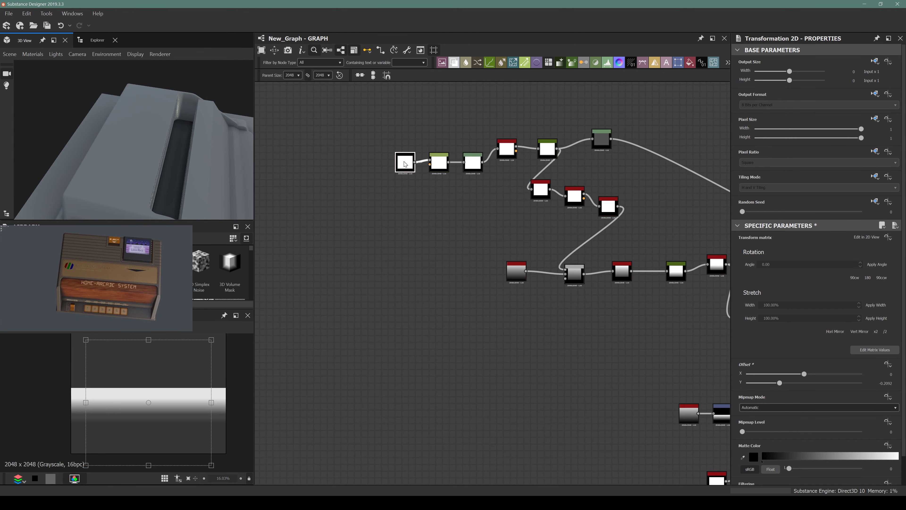
{"action": "scroll", "coordinate": [751, 310], "scroll_direction": "down", "scroll_amount": 3}
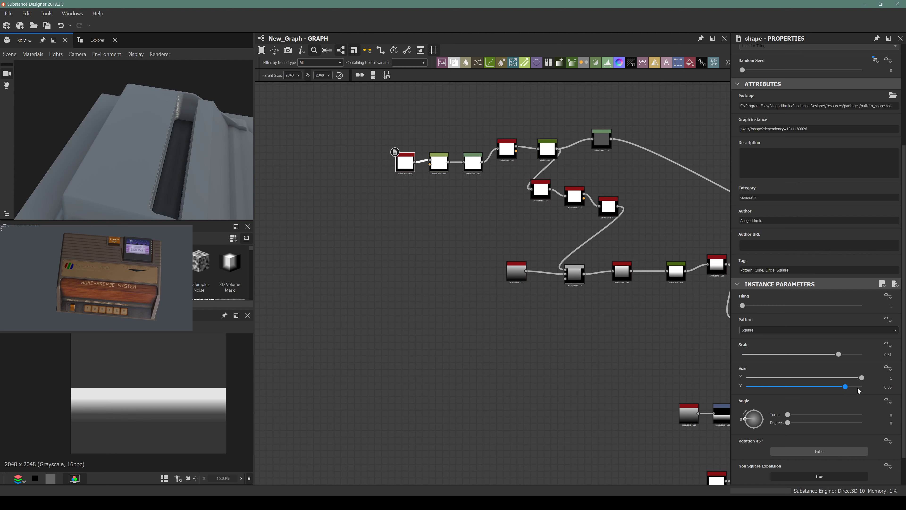
{"action": "left_click", "coordinate": [849, 387]}
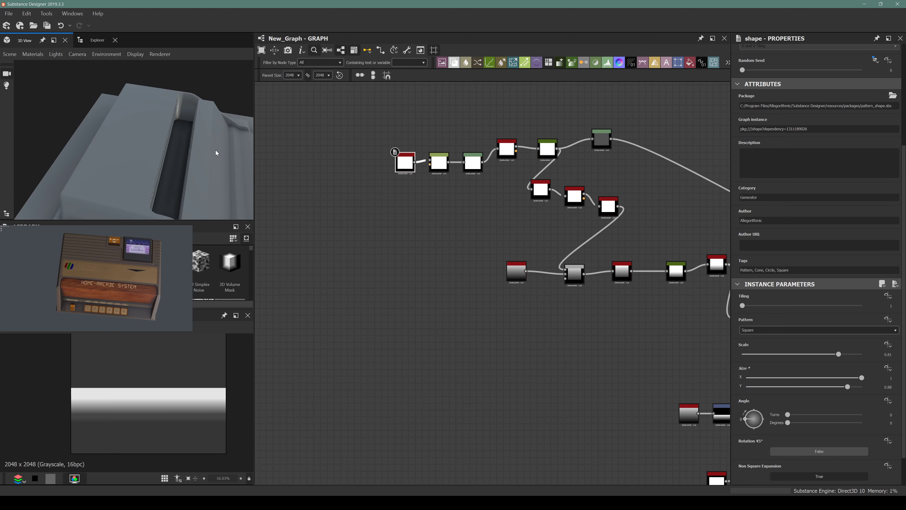
{"action": "scroll", "coordinate": [194, 158], "scroll_direction": "down", "scroll_amount": 2}
{"action": "left_click_drag", "start_coordinate": [179, 168], "coordinate": [177, 129]}
Move the outgoing connections of the final Blend node onto the output of the preceding Blend node
{"action": "middle_click_drag", "start_coordinate": [516, 216], "coordinate": [310, 188]}
{"action": "middle_click_drag", "start_coordinate": [668, 249], "coordinate": [463, 220]}
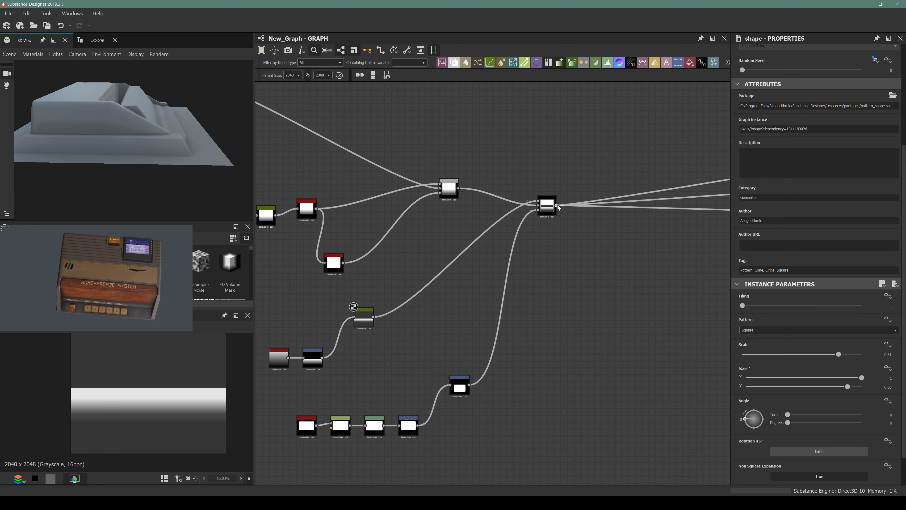
{"action": "left_click_drag", "start_coordinate": [557, 206], "coordinate": [458, 188], "text": "shift"}
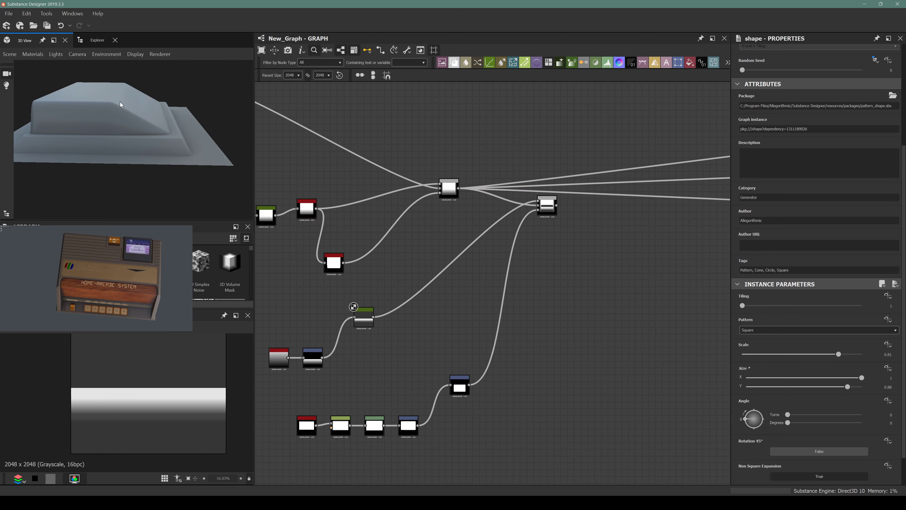
{"action": "left_click_drag", "start_coordinate": [120, 104], "coordinate": [71, 138]}
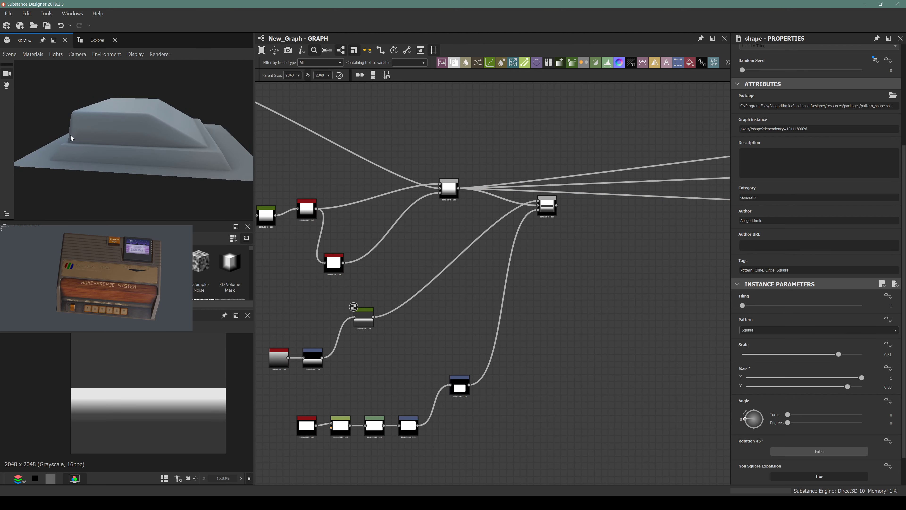
{"action": "mouse_move", "coordinate": [141, 160]}
{"action": "left_mouse_down"}
{"action": "mouse_move", "coordinate": [98, 166]}
{"action": "mouse_move", "coordinate": [137, 160]}
{"action": "left_mouse_up"}
Move the lower point of the Curve node after the middle gradient blend to 0.00, 0.00
{"action": "middle_click_drag", "start_coordinate": [434, 216], "coordinate": [564, 233]}
{"action": "middle_click_drag", "start_coordinate": [334, 216], "coordinate": [467, 216]}
{"action": "scroll", "coordinate": [446, 241], "scroll_direction": "up", "scroll_amount": 2}
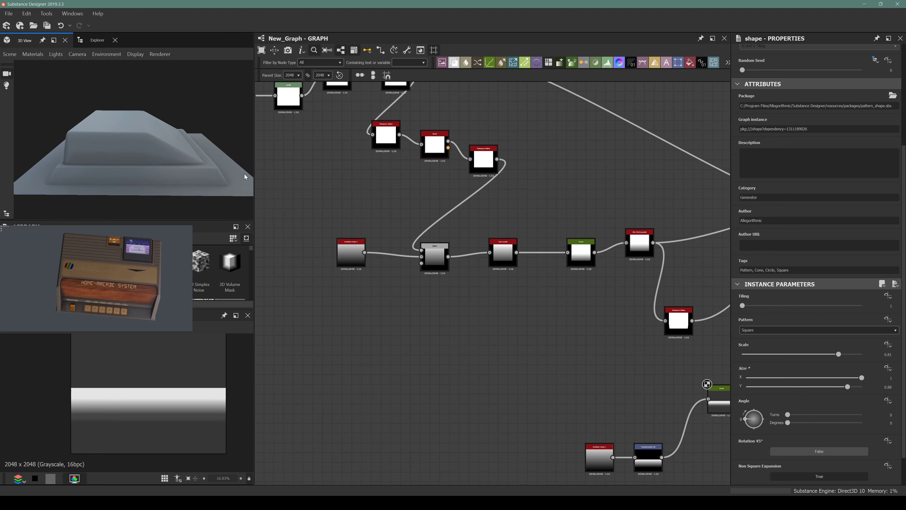
{"action": "middle_click_drag", "start_coordinate": [478, 255], "coordinate": [444, 263]}
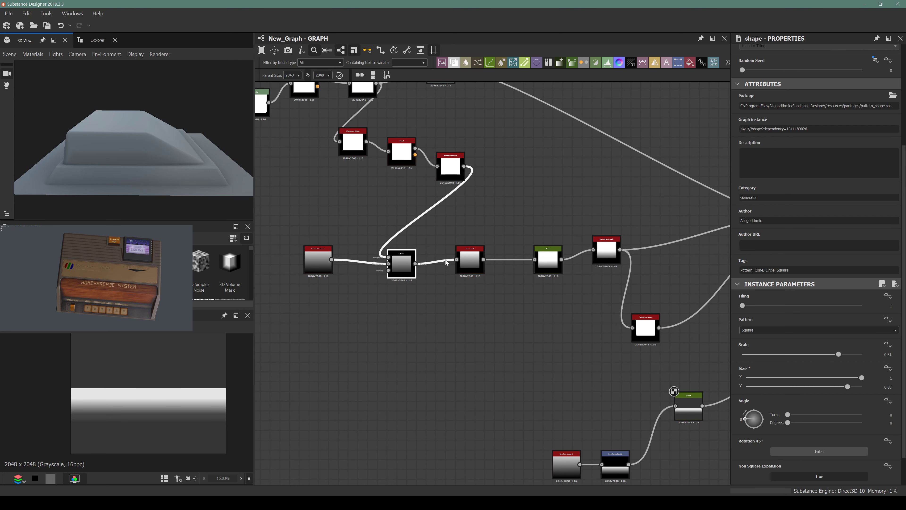
{"action": "left_click", "coordinate": [548, 259]}
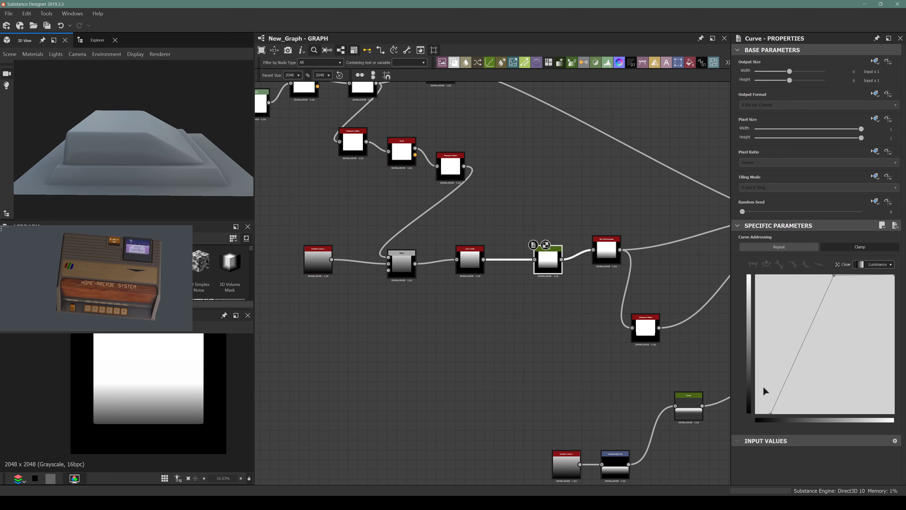
{"action": "left_click_drag", "start_coordinate": [772, 415], "coordinate": [755, 418]}
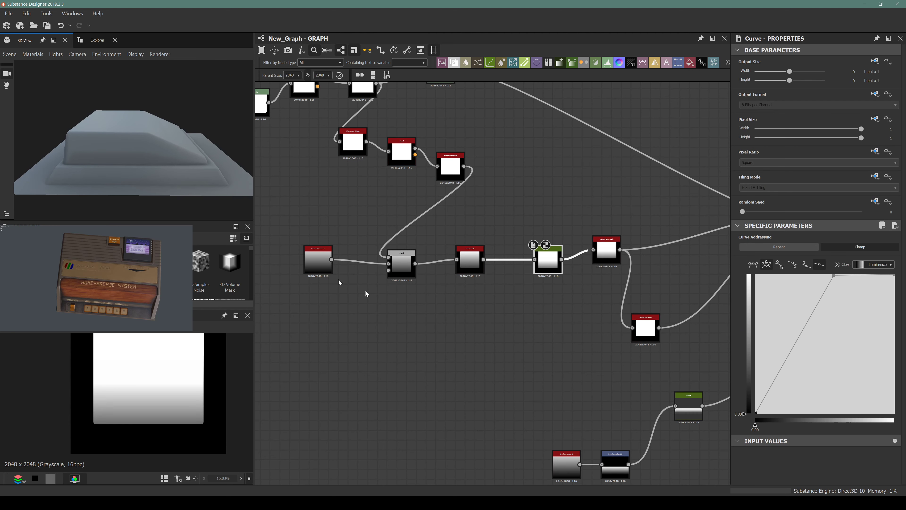
{"action": "scroll", "coordinate": [142, 161], "scroll_direction": "up", "scroll_amount": 3}
{"action": "left_click_drag", "start_coordinate": [142, 162], "coordinate": [190, 140]}
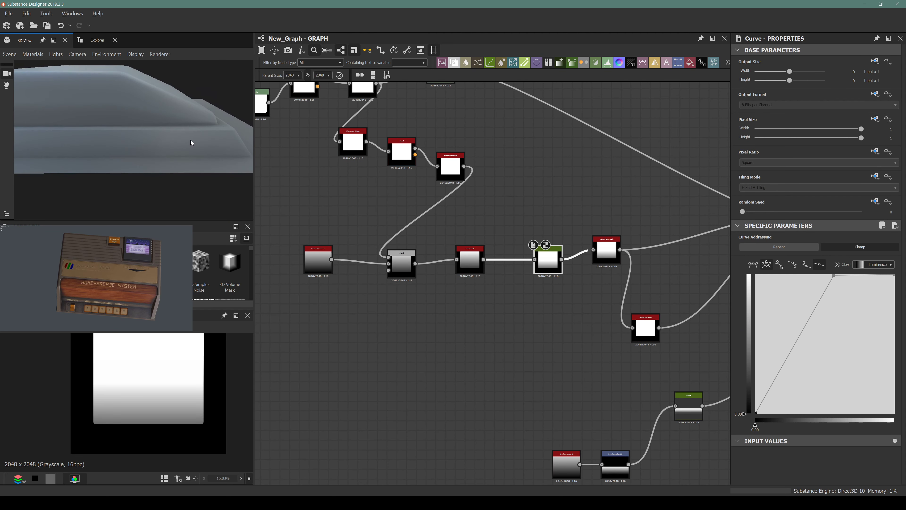
Shift the same curve's upper point to position 0.52 at value 1.00 and compare the side profile with the reference model
{"action": "left_click_drag", "start_coordinate": [834, 277], "coordinate": [828, 272]}
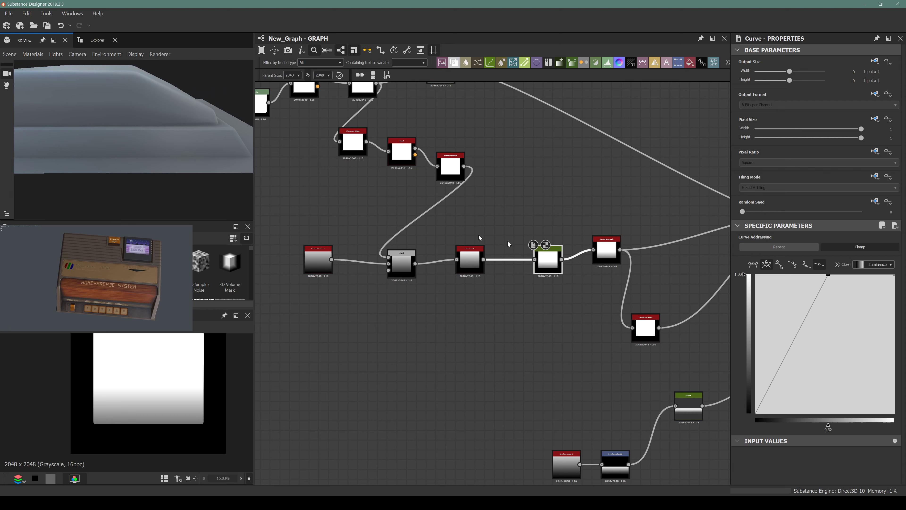
{"action": "left_click_drag", "start_coordinate": [189, 119], "coordinate": [169, 120]}
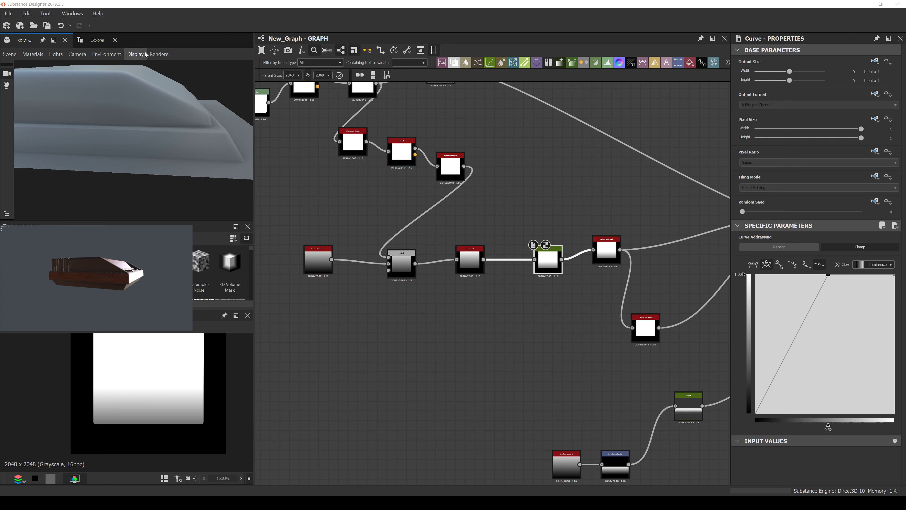
{"action": "left_click_drag", "start_coordinate": [125, 93], "coordinate": [101, 129]}
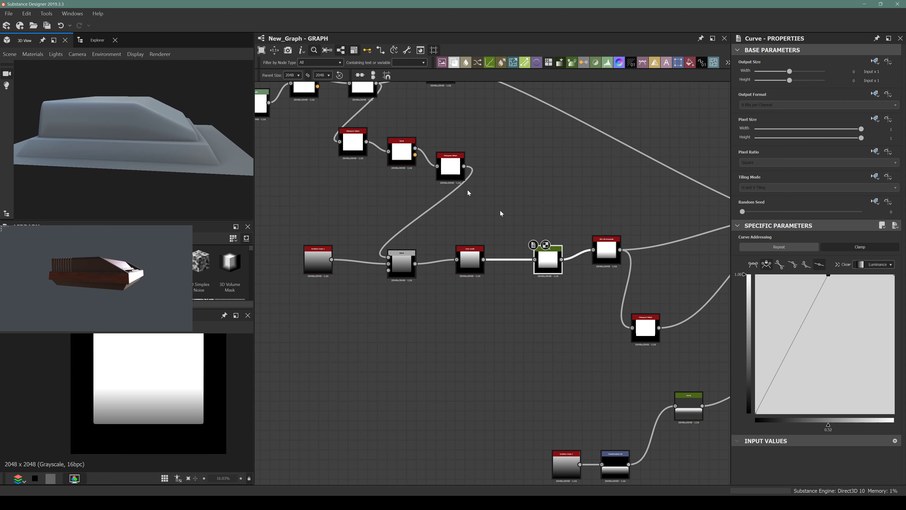
{"action": "scroll", "coordinate": [590, 264], "scroll_direction": "down", "scroll_amount": 5}
{"action": "middle_click_drag", "start_coordinate": [624, 292], "coordinate": [501, 303]}
{"action": "scroll", "coordinate": [625, 284], "scroll_direction": "up", "scroll_amount": 4}
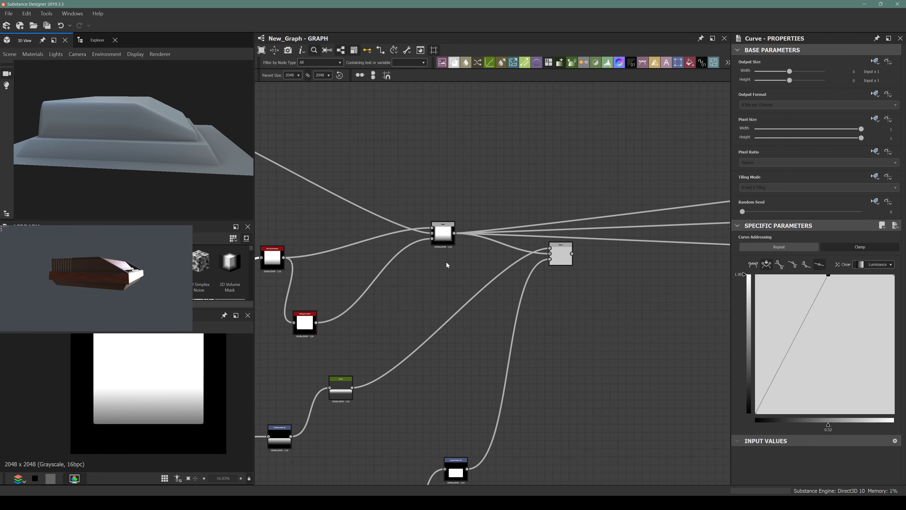
Move the outgoing connections of the middle gradient Blend node onto the output of the final Blend node
{"action": "middle_click_drag", "start_coordinate": [430, 262], "coordinate": [468, 251]}
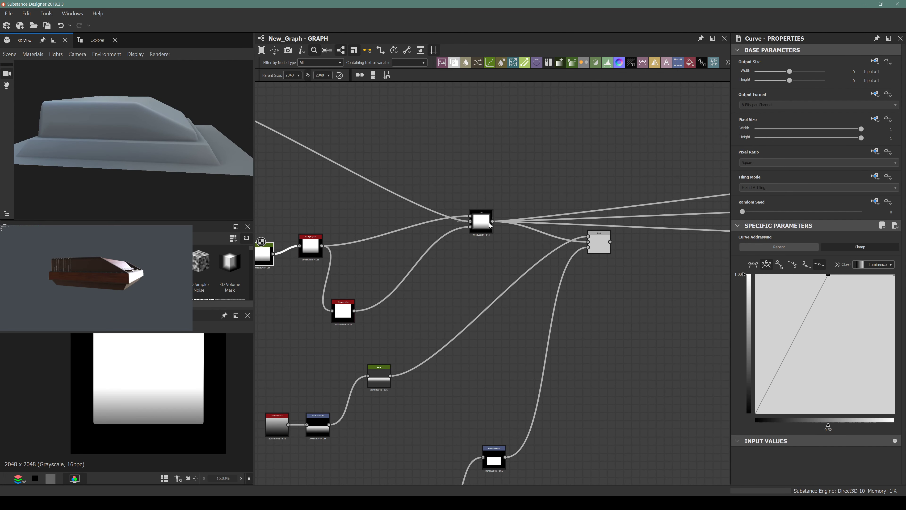
{"action": "left_click_drag", "start_coordinate": [493, 221], "coordinate": [610, 242], "text": "shift"}
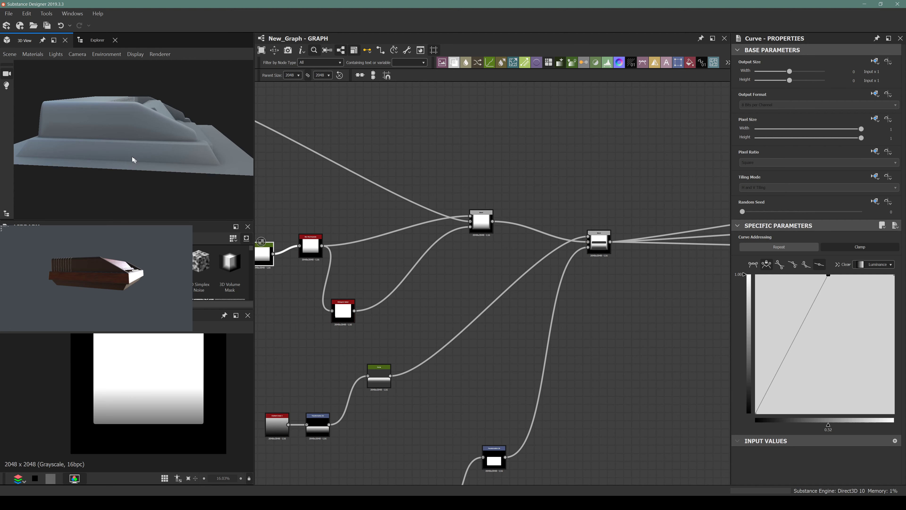
{"action": "mouse_move", "coordinate": [127, 153]}
{"action": "left_mouse_down"}
{"action": "mouse_move", "coordinate": [125, 122]}
{"action": "mouse_move", "coordinate": [113, 153]}
{"action": "left_mouse_up"}
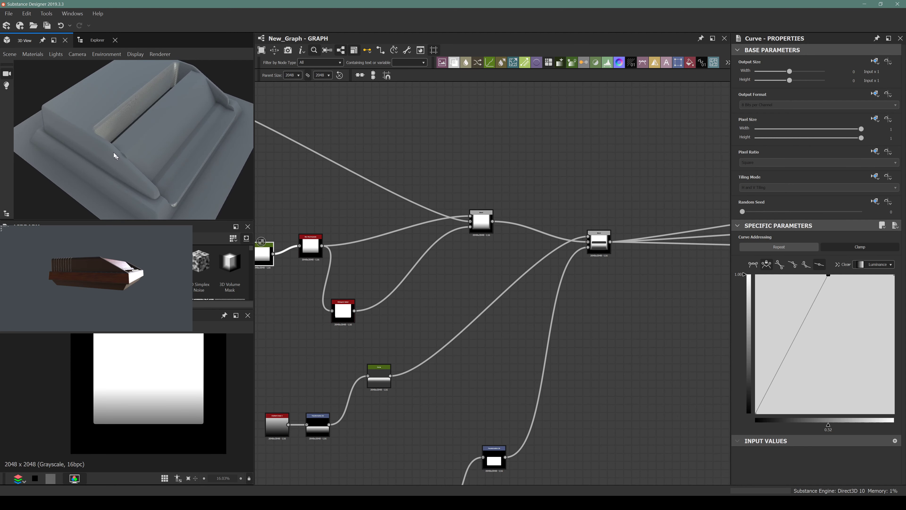
{"action": "scroll", "coordinate": [113, 152], "scroll_direction": "up", "scroll_amount": 3}
Nudge the last Transformation 2D node of the lower shape chain to a Y offset of about -0.25
{"action": "middle_click_drag", "start_coordinate": [495, 252], "coordinate": [474, 155]}
{"action": "left_click", "coordinate": [479, 369]}
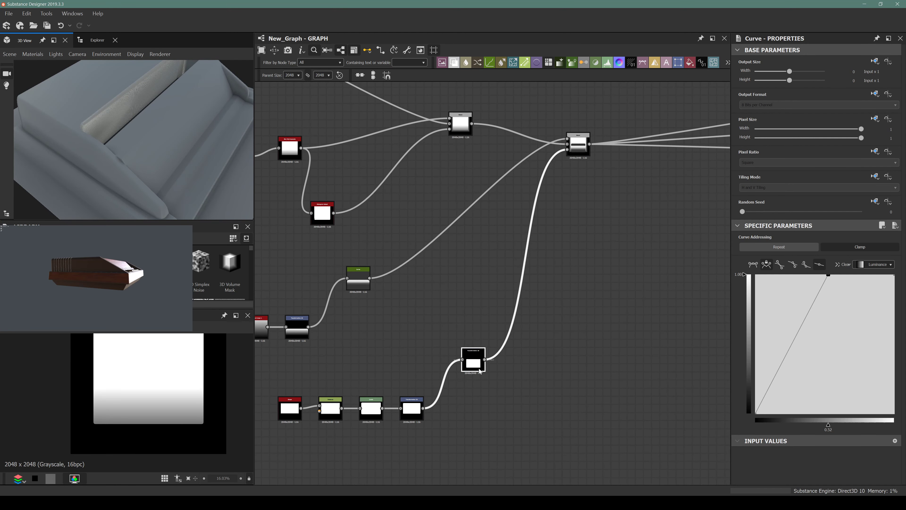
{"action": "left_click", "coordinate": [478, 368]}
{"action": "left_click_drag", "start_coordinate": [121, 383], "coordinate": [124, 384]}
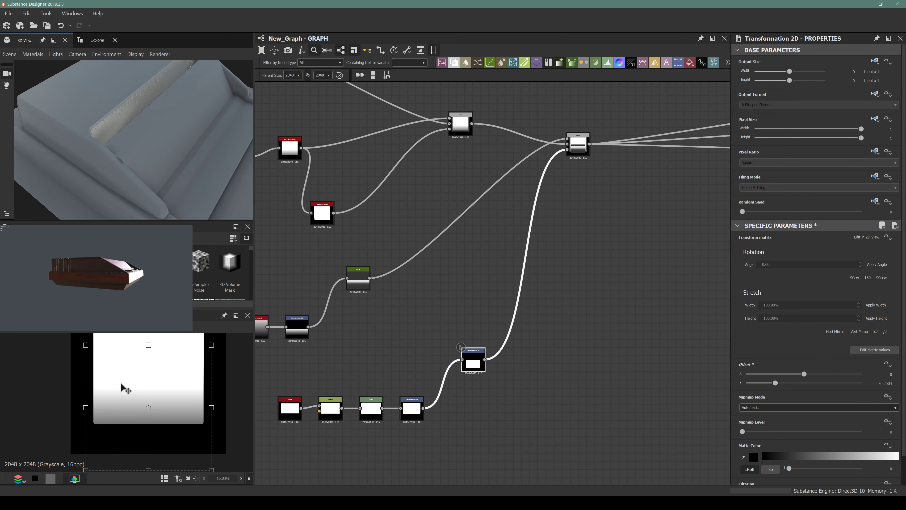
Try a Maximum Distance of 5 on the Distance node in the lower shape chain and inspect the recess corner
{"action": "scroll", "coordinate": [398, 379], "scroll_direction": "up", "scroll_amount": 5}
{"action": "middle_click_drag", "start_coordinate": [355, 366], "coordinate": [512, 328]}
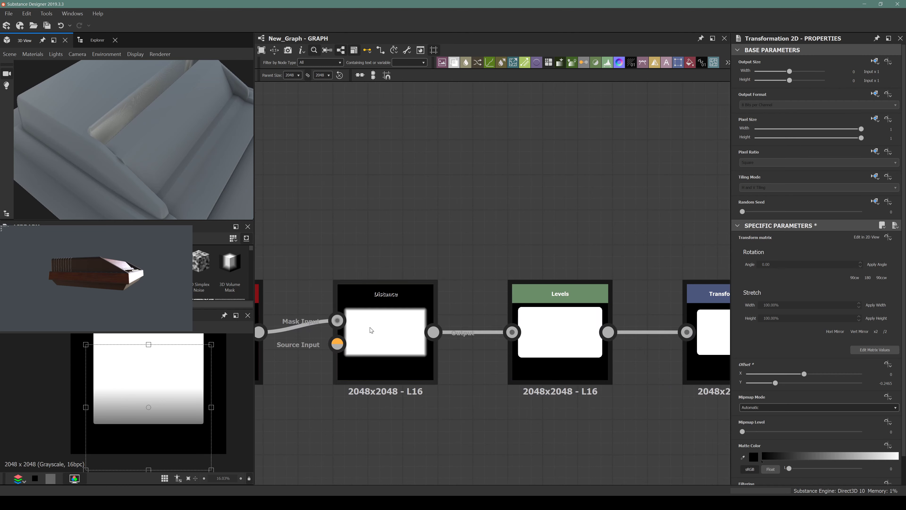
{"action": "left_click", "coordinate": [371, 330]}
{"action": "left_click", "coordinate": [873, 268]}
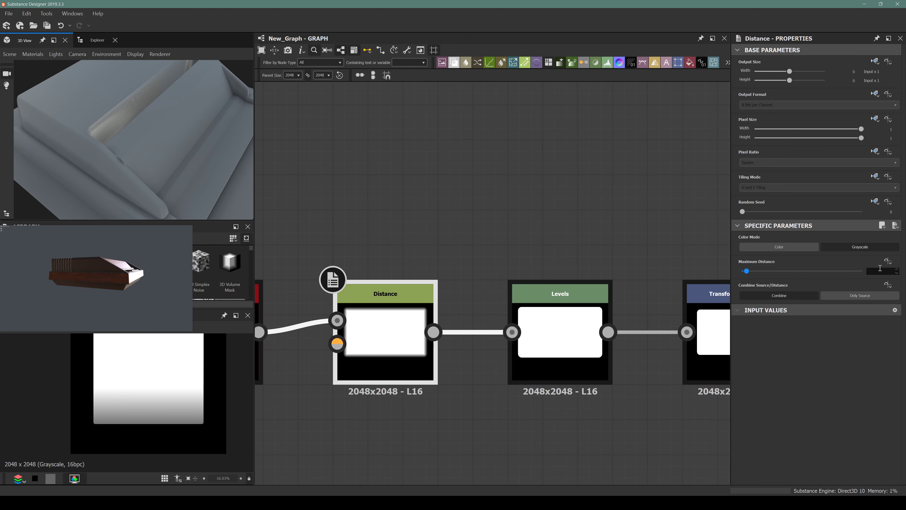
{"action": "type", "text": "5"}
{"action": "key", "text": "Return"}
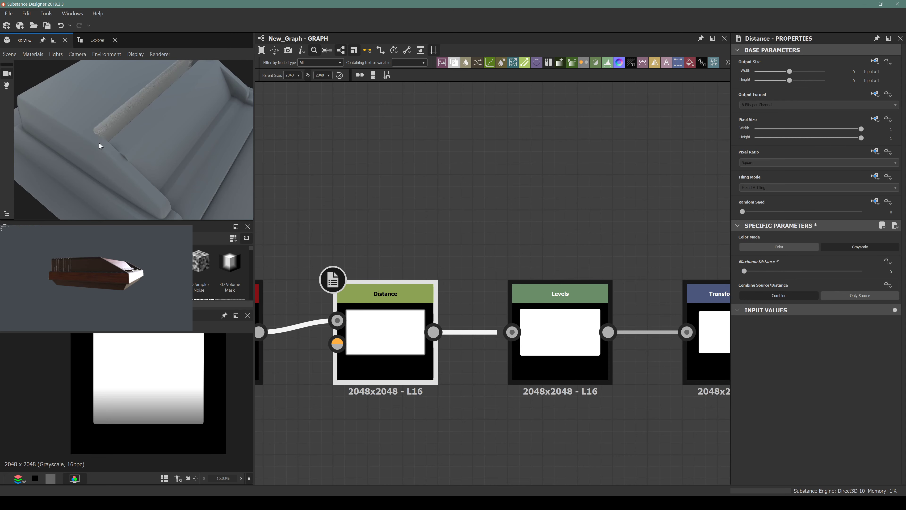
{"action": "left_click_drag", "start_coordinate": [113, 154], "coordinate": [78, 151]}
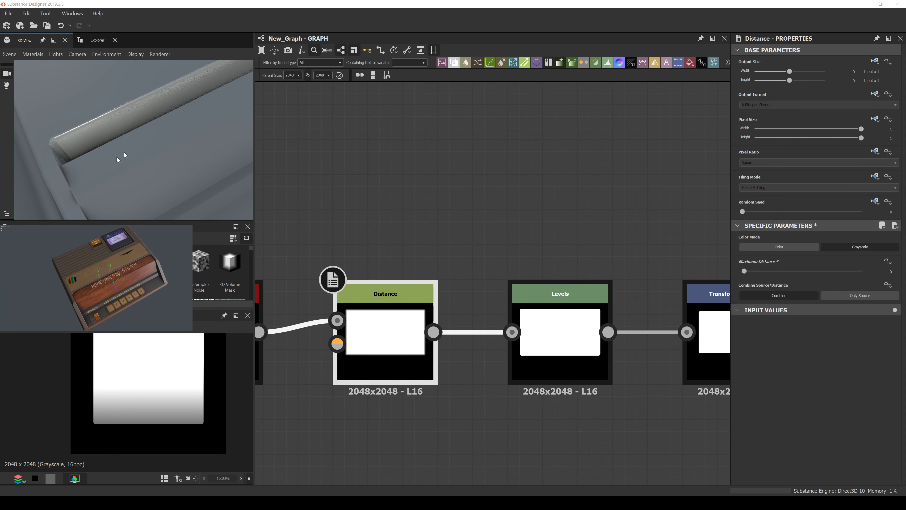
{"action": "left_click_drag", "start_coordinate": [125, 154], "coordinate": [127, 158]}
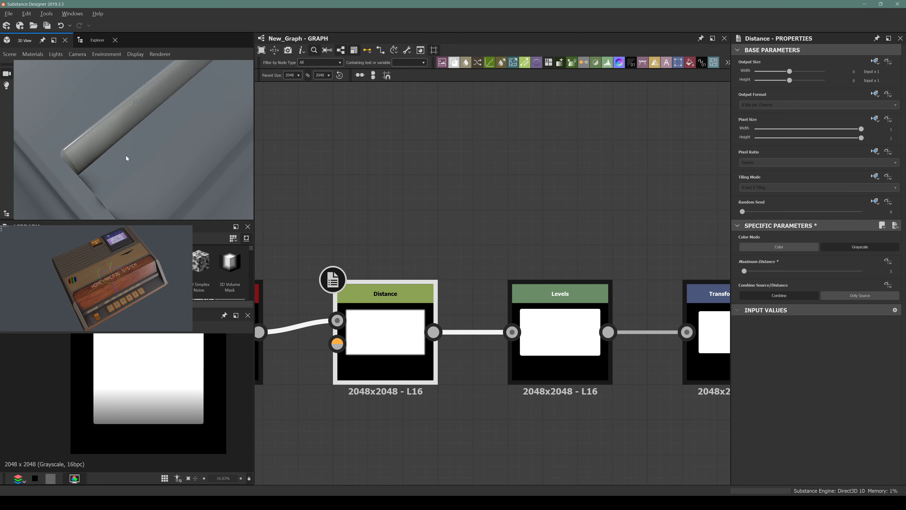
Set the Distance node's Maximum Distance to 8 and check the rounded recess corner on the 3D form
{"action": "double_click", "coordinate": [872, 269]}
{"action": "type", "text": "8"}
{"action": "key", "text": "Return"}
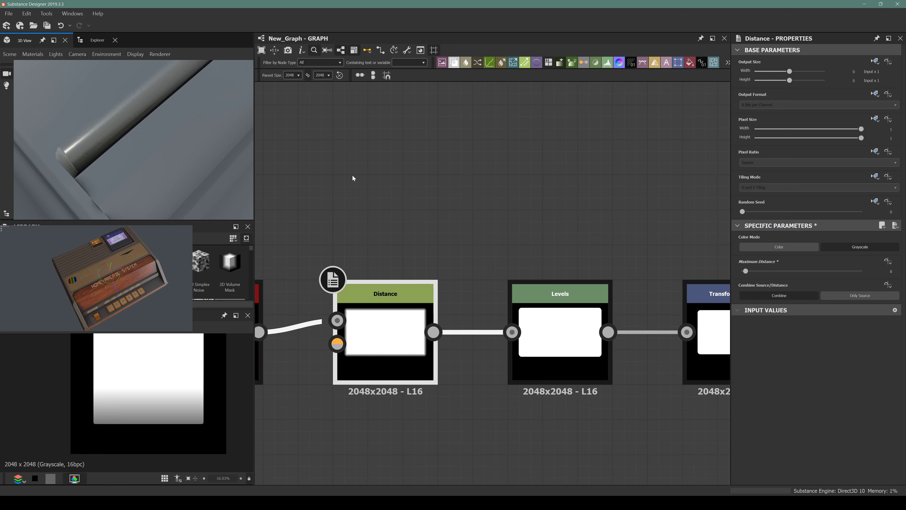
{"action": "left_click_drag", "start_coordinate": [130, 152], "coordinate": [126, 162]}
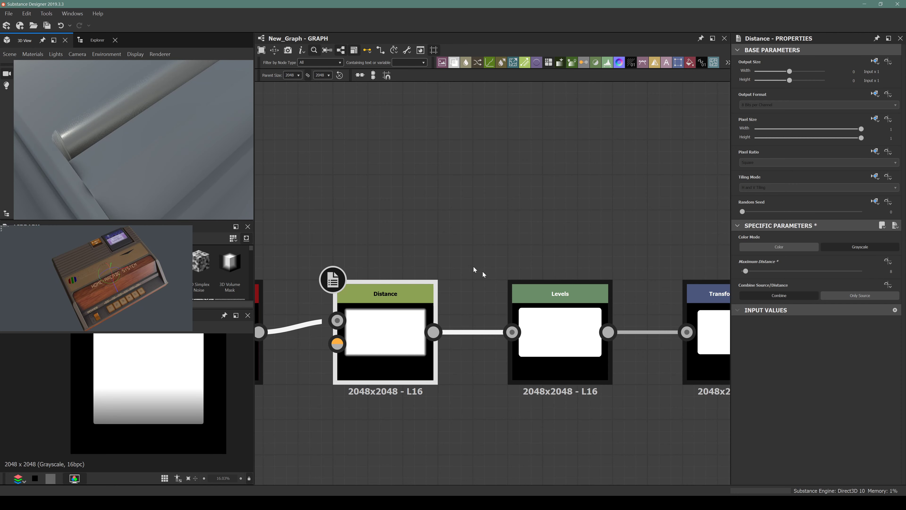
Adjust the height and position of the lower linear gradient with its Transformation 2D node, aligning it with the recessed panel's upper edge
{"action": "scroll", "coordinate": [441, 198], "scroll_direction": "down", "scroll_amount": 3}
{"action": "middle_click_drag", "start_coordinate": [478, 298], "coordinate": [354, 361]}
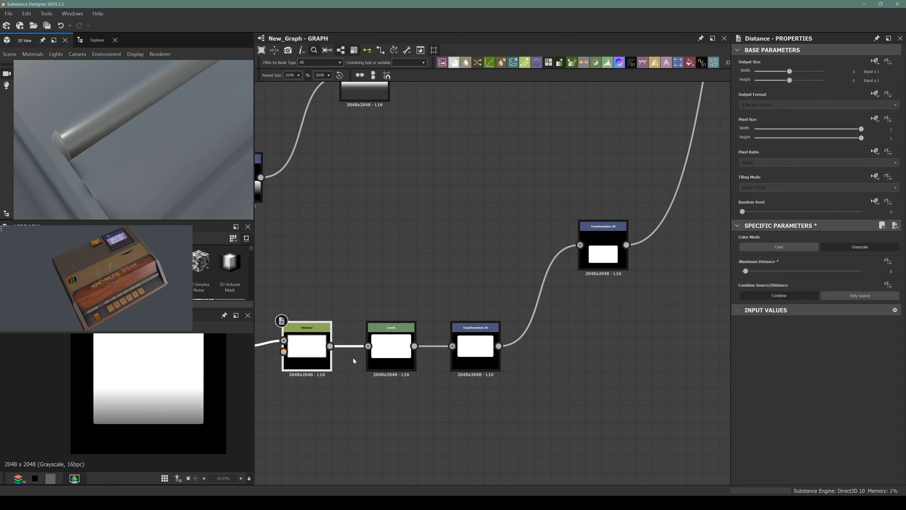
{"action": "middle_click_drag", "start_coordinate": [423, 251], "coordinate": [489, 273]}
{"action": "scroll", "coordinate": [489, 273], "scroll_direction": "down", "scroll_amount": 3}
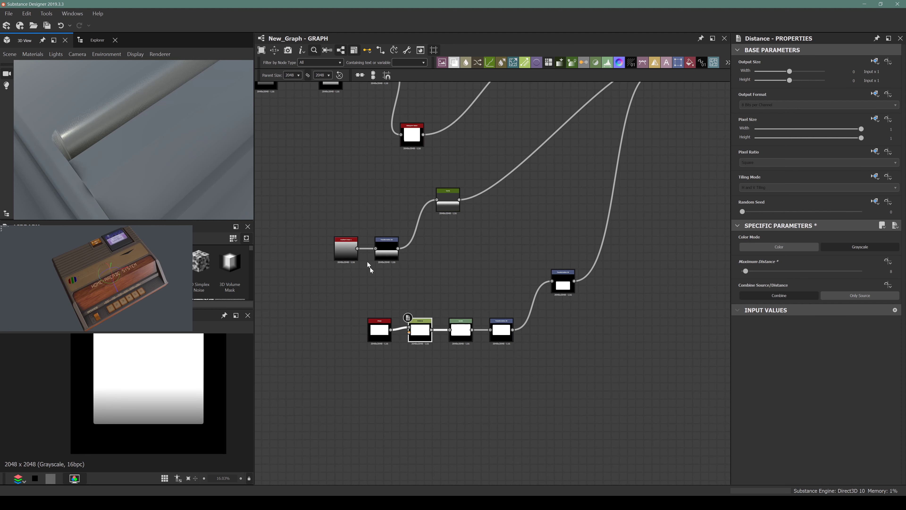
{"action": "scroll", "coordinate": [371, 267], "scroll_direction": "up", "scroll_amount": 2}
{"action": "left_click", "coordinate": [505, 164]}
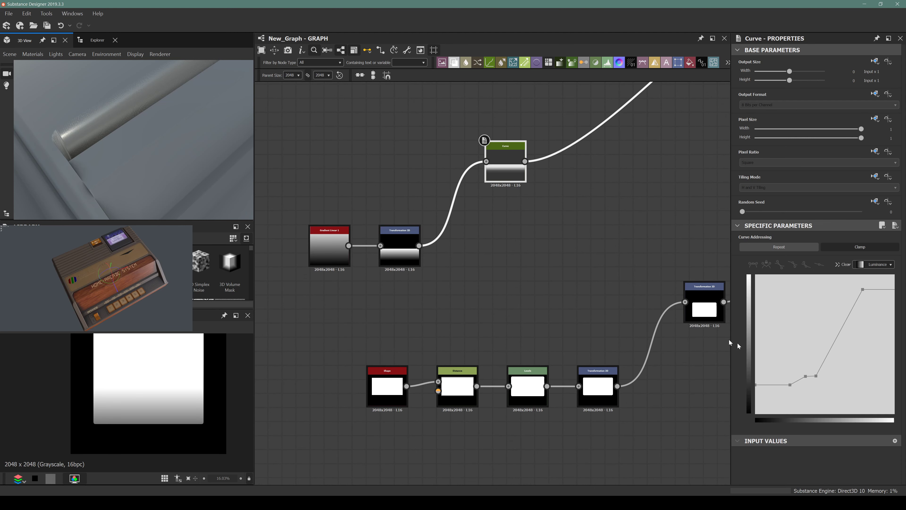
{"action": "left_click_drag", "start_coordinate": [214, 193], "coordinate": [188, 174]}
{"action": "left_click", "coordinate": [399, 246]}
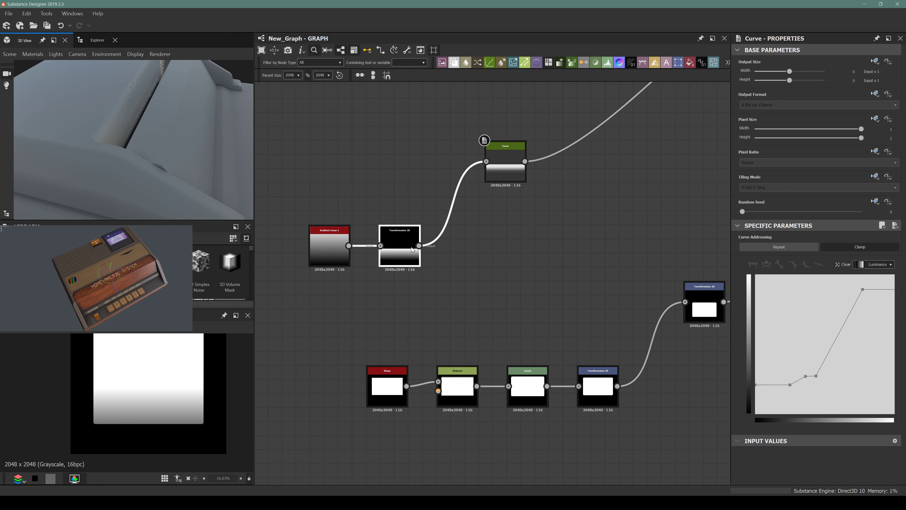
{"action": "mouse_move", "coordinate": [149, 387]}
{"action": "left_mouse_down"}
{"action": "mouse_move", "coordinate": [151, 373]}
{"action": "mouse_move", "coordinate": [161, 377]}
{"action": "left_mouse_up"}
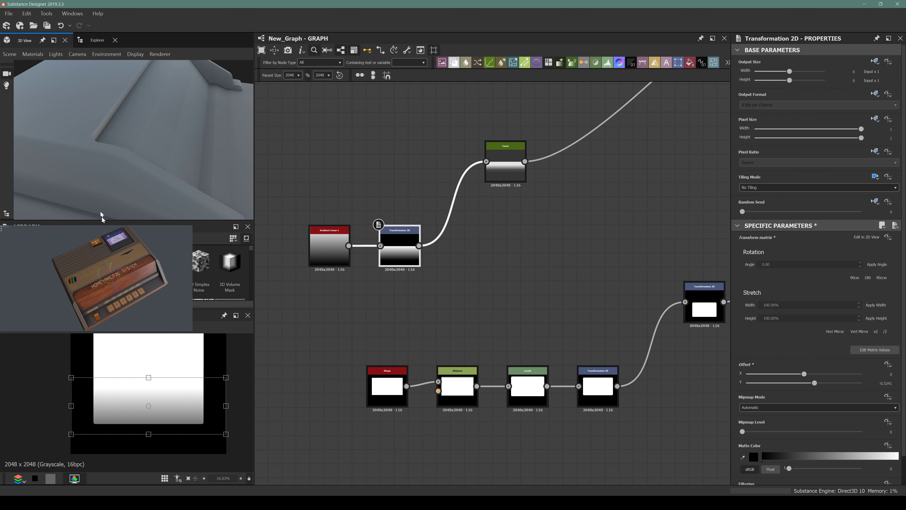
Inspect the recessed panel from several angles and slightly shorten the gradient's transform frame from its lower edge
{"action": "mouse_move", "coordinate": [101, 214]}
{"action": "left_mouse_down"}
{"action": "mouse_move", "coordinate": [71, 187]}
{"action": "mouse_move", "coordinate": [108, 200]}
{"action": "left_mouse_up"}
{"action": "scroll", "coordinate": [74, 187], "scroll_direction": "down", "scroll_amount": 3}
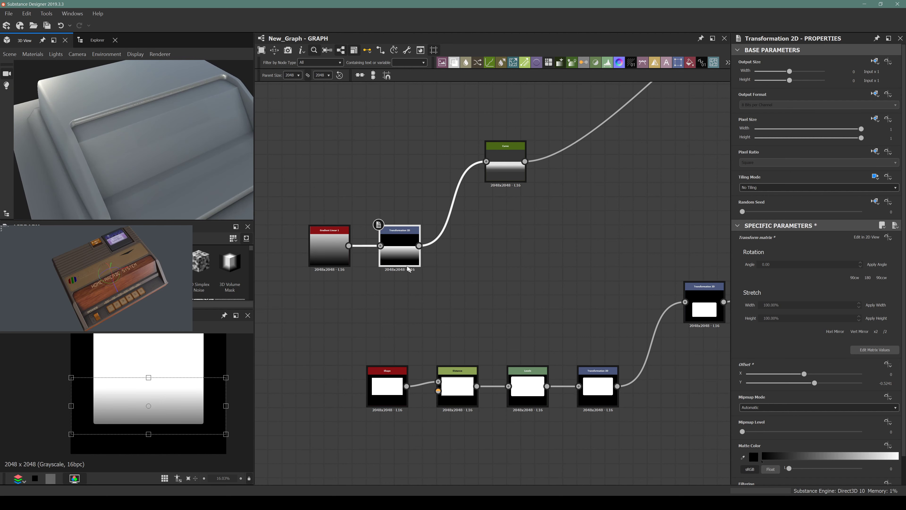
{"action": "left_click_drag", "start_coordinate": [158, 168], "coordinate": [125, 163]}
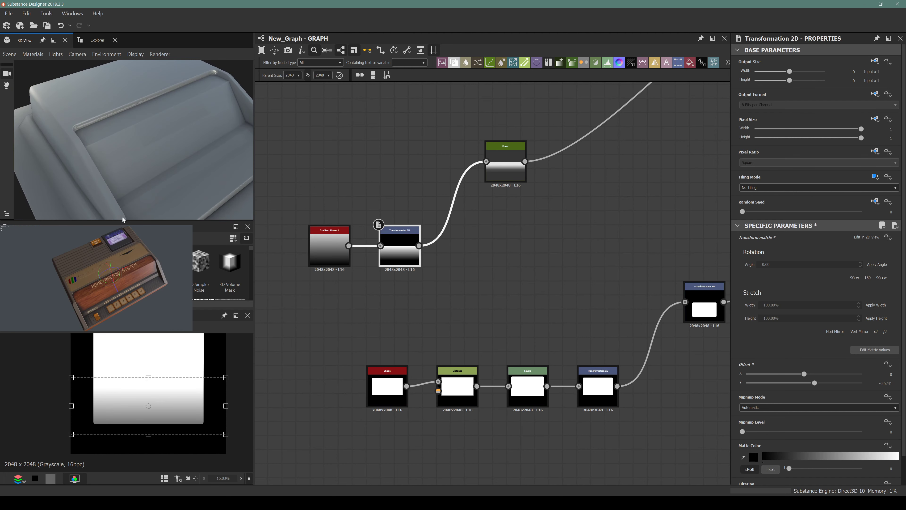
{"action": "left_click_drag", "start_coordinate": [122, 200], "coordinate": [98, 179]}
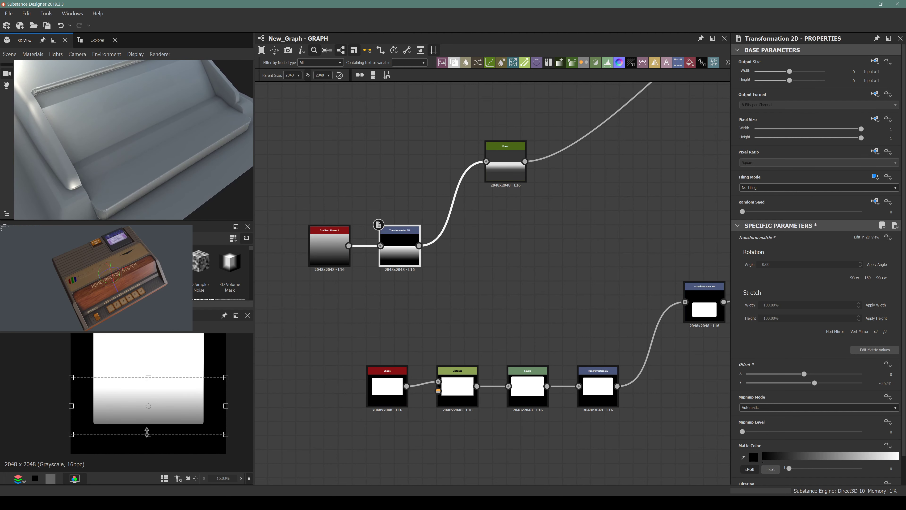
{"action": "mouse_move", "coordinate": [149, 434]}
{"action": "left_mouse_down"}
{"action": "mouse_move", "coordinate": [150, 416]}
{"action": "mouse_move", "coordinate": [148, 431]}
{"action": "left_mouse_up"}
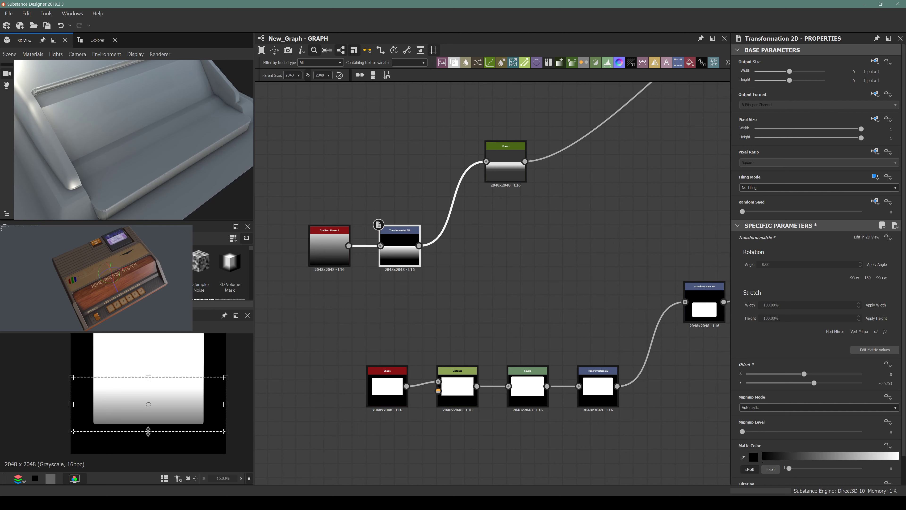
Preview the Curve node after the lower gradient and move its upper point to position 0.81 at value 0.95
{"action": "left_click", "coordinate": [514, 168]}
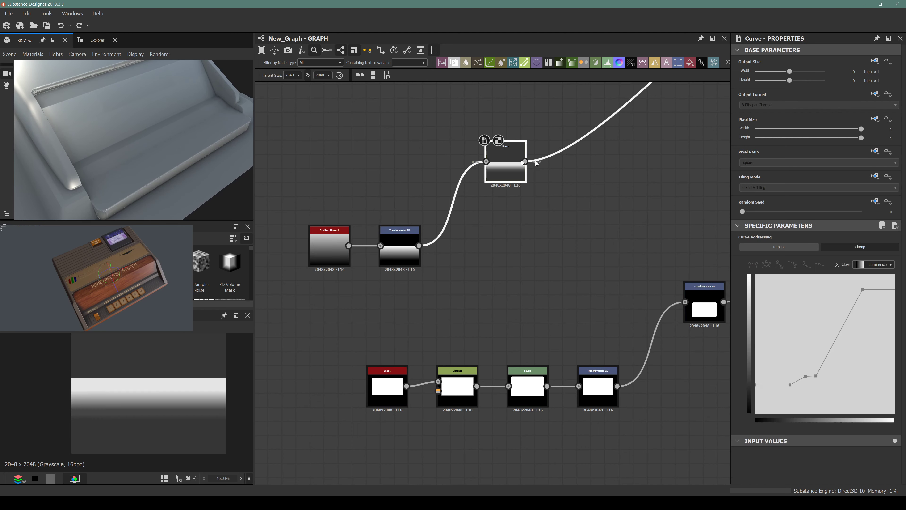
{"action": "left_click_drag", "start_coordinate": [215, 159], "coordinate": [115, 128], "text": "alt"}
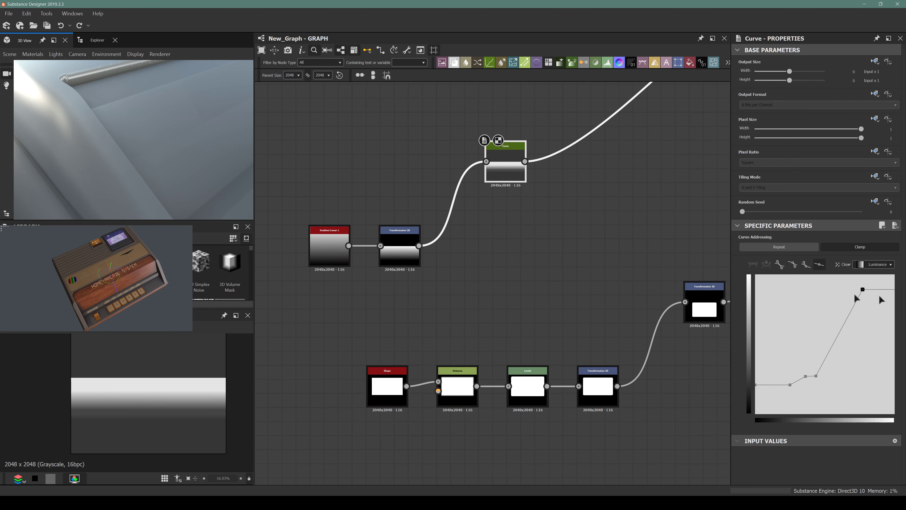
{"action": "left_click", "coordinate": [862, 290]}
{"action": "left_click_drag", "start_coordinate": [859, 290], "coordinate": [864, 281]}
{"action": "left_click_drag", "start_coordinate": [105, 106], "coordinate": [154, 110]}
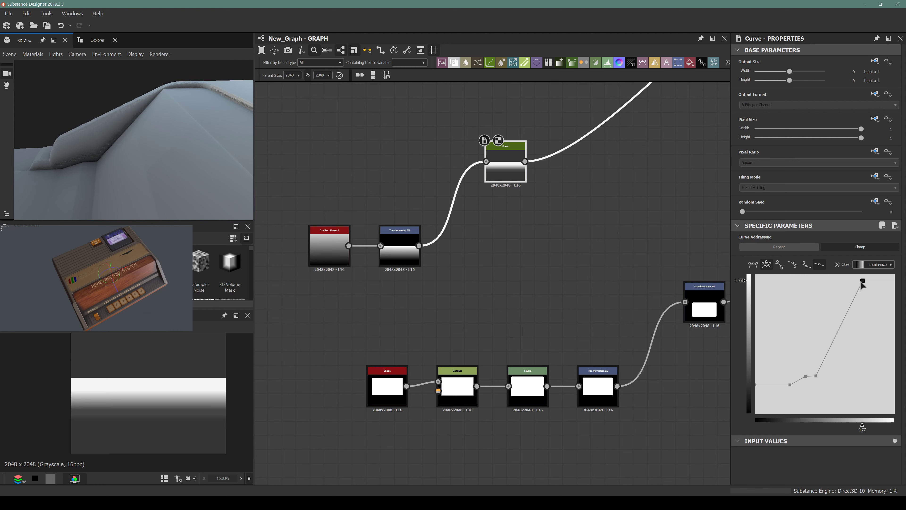
{"action": "mouse_move", "coordinate": [863, 280]}
{"action": "left_mouse_down"}
{"action": "mouse_move", "coordinate": [853, 283]}
{"action": "mouse_move", "coordinate": [868, 283]}
{"action": "left_mouse_up"}
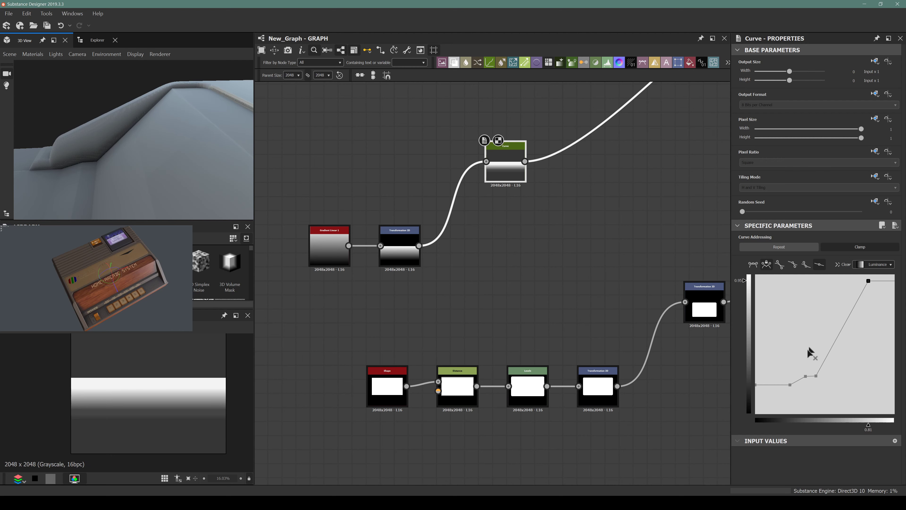
Switch to the reference model viewer, examine the front button ledge up close, and orbit the 3D view to a similar angle
{"action": "key", "text": "alt+Tab"}
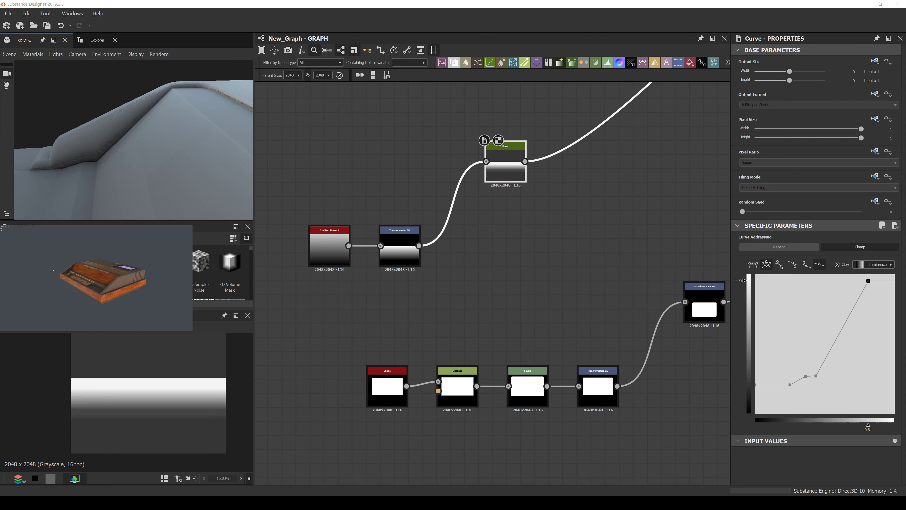
{"action": "scroll", "coordinate": [64, 271], "scroll_direction": "up", "scroll_amount": 5}
{"action": "mouse_move", "coordinate": [63, 271]}
{"action": "left_mouse_down", "text": "alt"}
{"action": "mouse_move", "coordinate": [96, 271]}
{"action": "mouse_move", "coordinate": [74, 271]}
{"action": "left_mouse_up", "text": "alt"}
{"action": "scroll", "coordinate": [74, 271], "scroll_direction": "up", "scroll_amount": 3}
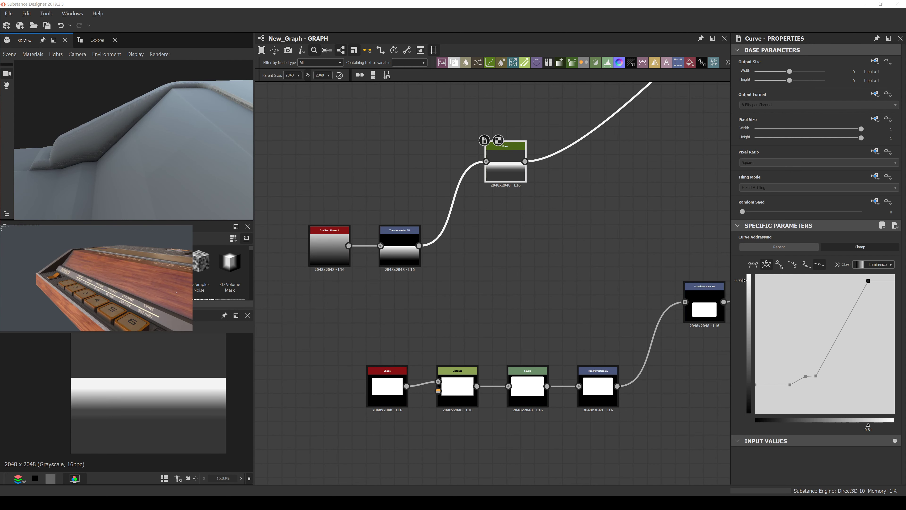
{"action": "middle_click_drag", "start_coordinate": [176, 292], "coordinate": [190, 293]}
{"action": "scroll", "coordinate": [141, 131], "scroll_direction": "down", "scroll_amount": 3}
{"action": "left_click_drag", "start_coordinate": [106, 175], "coordinate": [91, 146]}
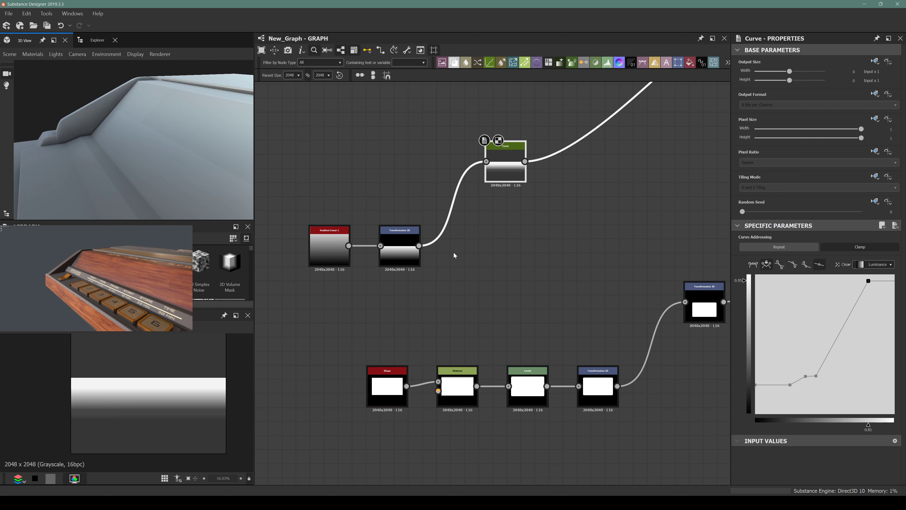
Raise the curve's two middle points together to a value slightly above 0.35
{"action": "left_click_drag", "start_coordinate": [804, 360], "coordinate": [822, 388]}
{"action": "left_click_drag", "start_coordinate": [817, 375], "coordinate": [818, 365]}
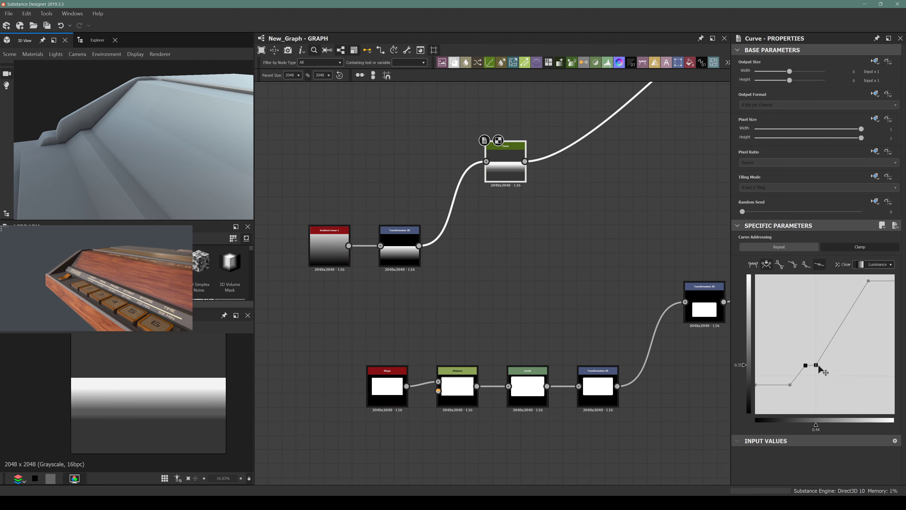
{"action": "left_click_drag", "start_coordinate": [818, 363], "coordinate": [820, 361]}
Move the curve's lower bend point to position 0.27 at value 0.23 and add a point directly below it at 0.16
{"action": "left_click_drag", "start_coordinate": [789, 385], "coordinate": [793, 382]}
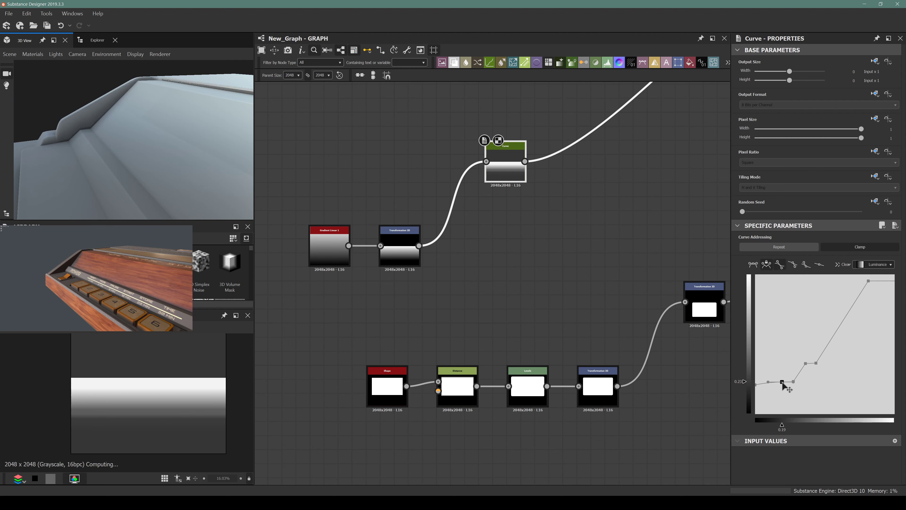
{"action": "left_click", "coordinate": [782, 381]}
{"action": "key", "text": "ctrl+z"}
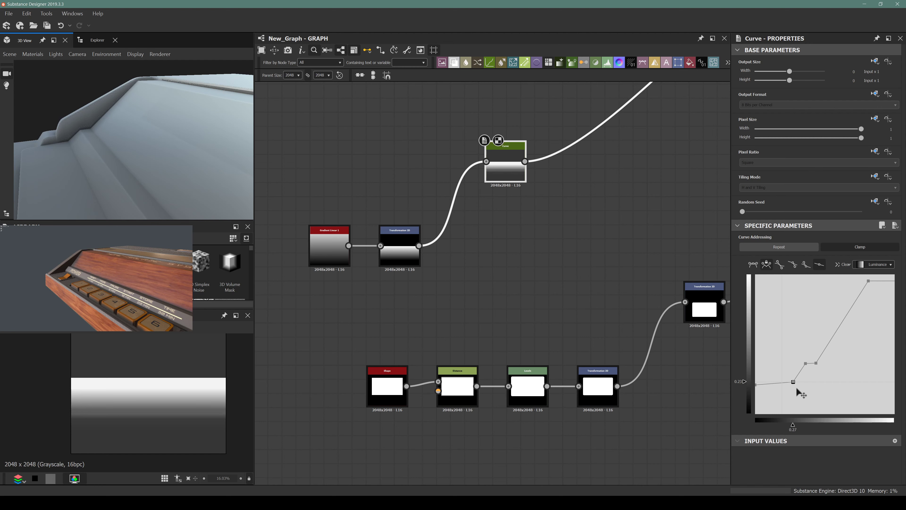
{"action": "left_click", "coordinate": [796, 389]}
{"action": "left_click_drag", "start_coordinate": [796, 390], "coordinate": [800, 392]}
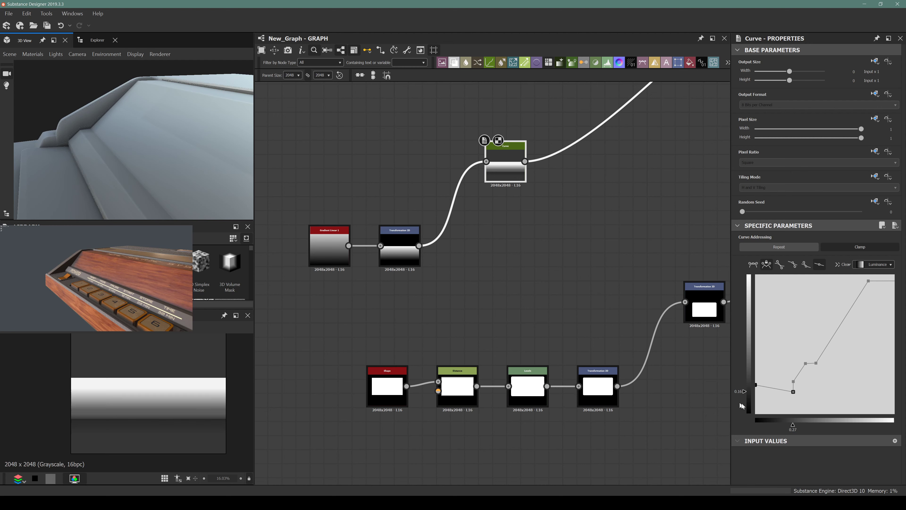
Move the curve's starting point to position 0.07 at value 0.00
{"action": "left_click", "coordinate": [756, 384]}
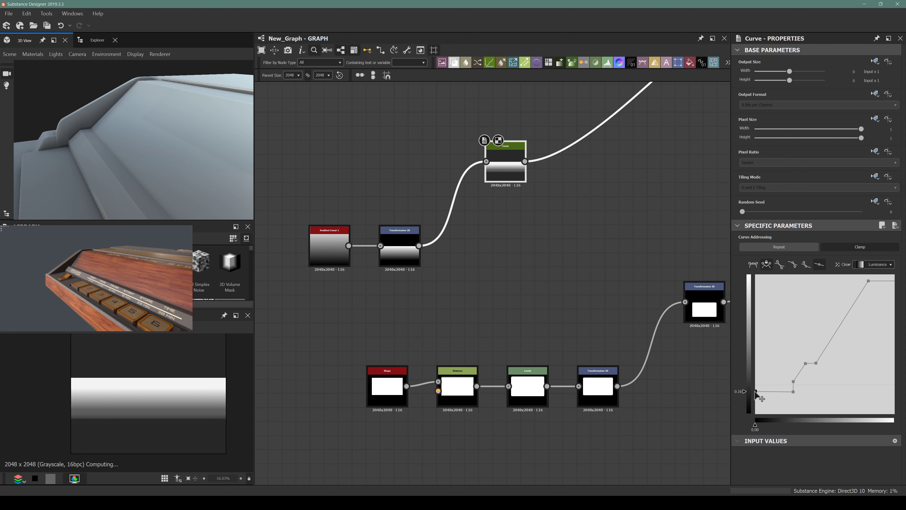
{"action": "left_click_drag", "start_coordinate": [751, 390], "coordinate": [763, 417]}
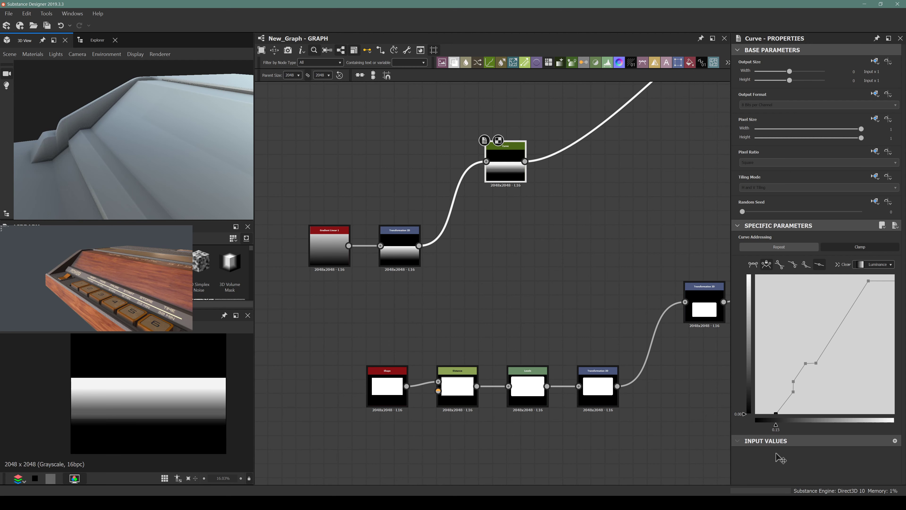
{"action": "left_click_drag", "start_coordinate": [775, 454], "coordinate": [765, 460]}
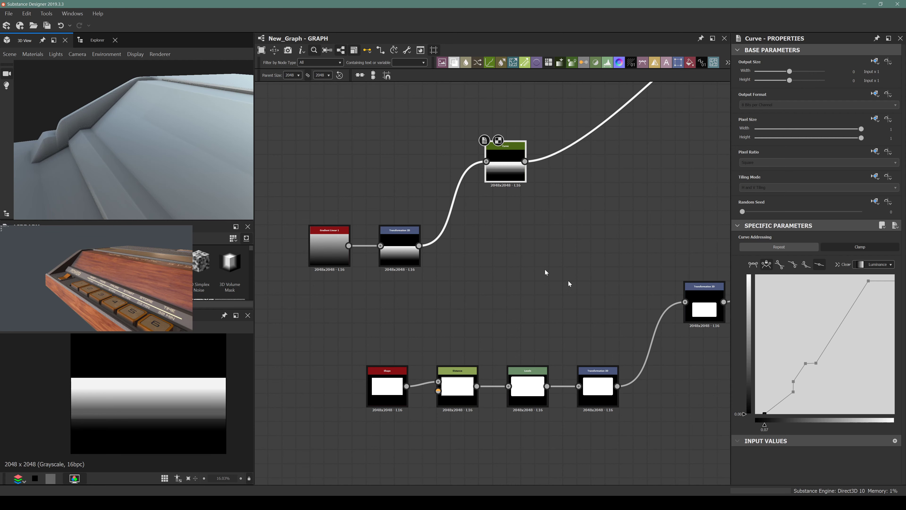
Lower the curve point at position 0.27 to value 0.00 and raise the three middle points together until the ledge sits at 0.44
{"action": "left_click_drag", "start_coordinate": [794, 391], "coordinate": [791, 437]}
{"action": "left_click_drag", "start_coordinate": [87, 121], "coordinate": [93, 97]}
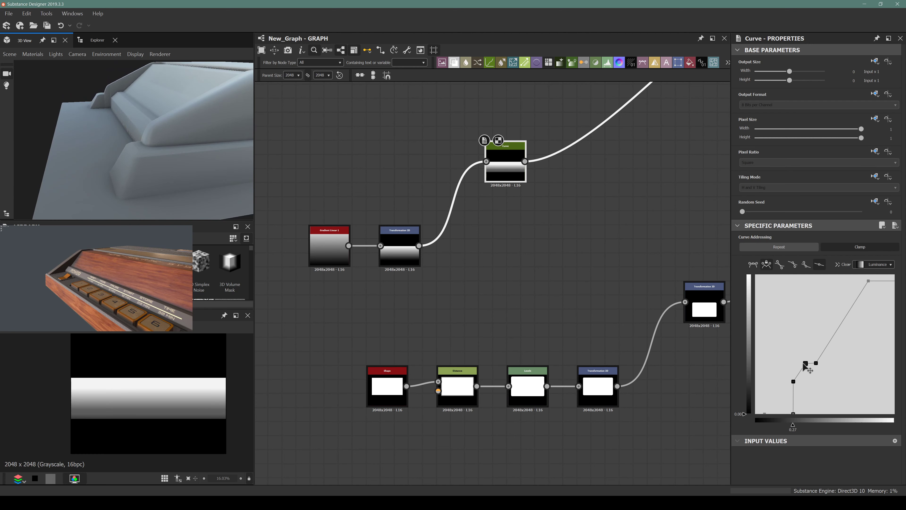
{"action": "left_click_drag", "start_coordinate": [805, 363], "coordinate": [810, 353]}
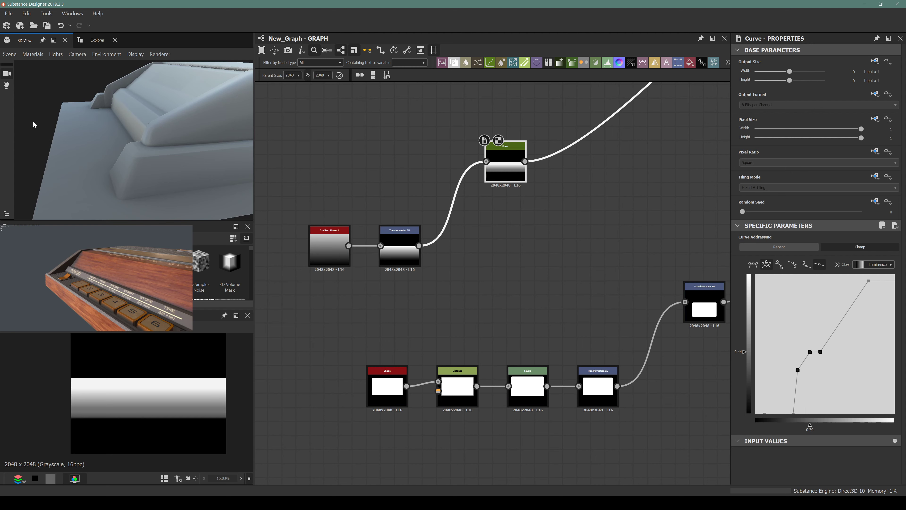
{"action": "scroll", "coordinate": [94, 102], "scroll_direction": "up", "scroll_amount": 3}
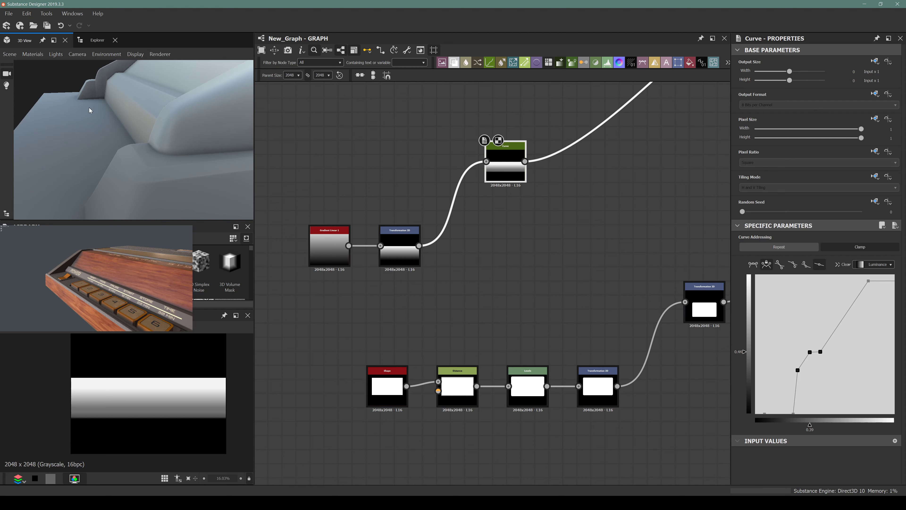
{"action": "middle_click_drag", "start_coordinate": [89, 107], "coordinate": [110, 122]}
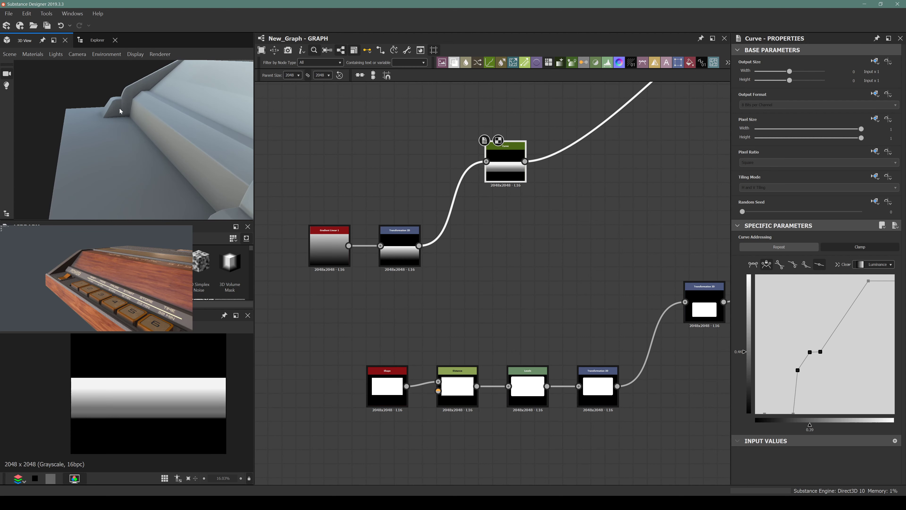
{"action": "left_click_drag", "start_coordinate": [119, 109], "coordinate": [154, 152]}
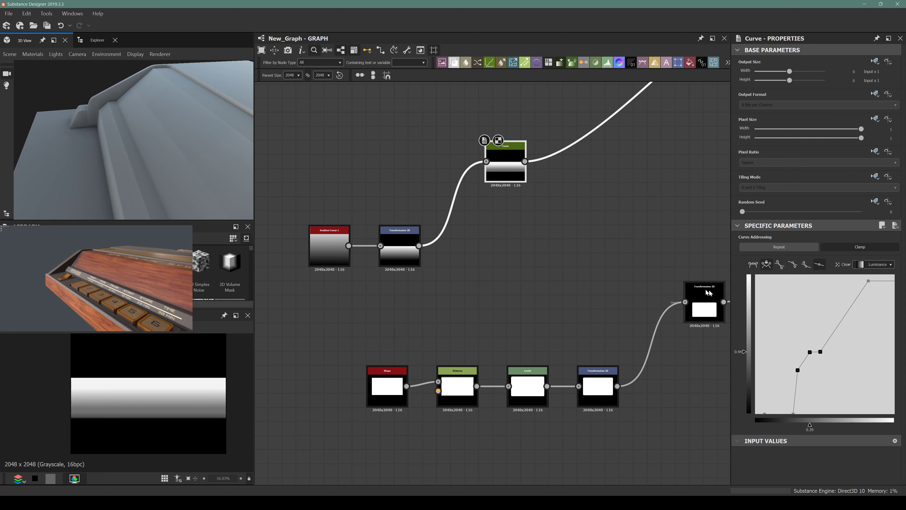
Shift the three middle curve points together horizontally so the ledge starts at position 0.50, keeping its value at 0.44
{"action": "left_click_drag", "start_coordinate": [788, 343], "coordinate": [861, 384]}
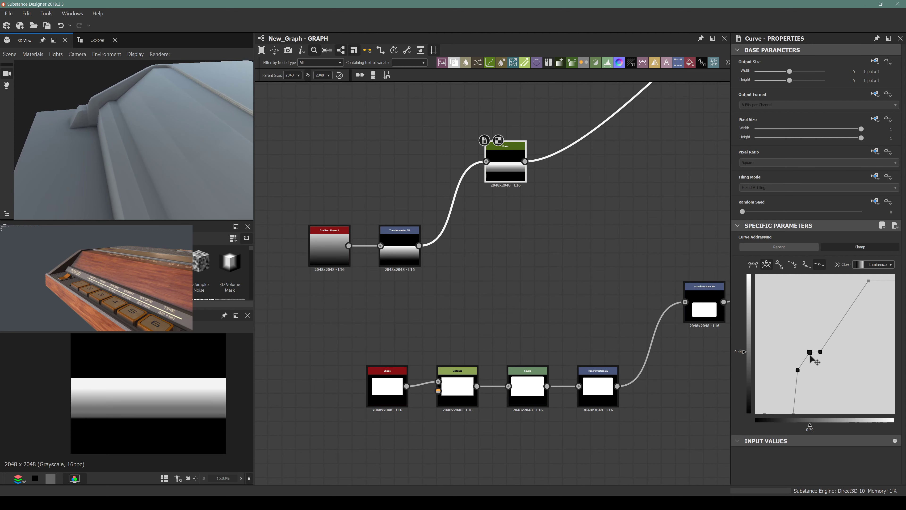
{"action": "left_click_drag", "start_coordinate": [811, 353], "coordinate": [821, 357]}
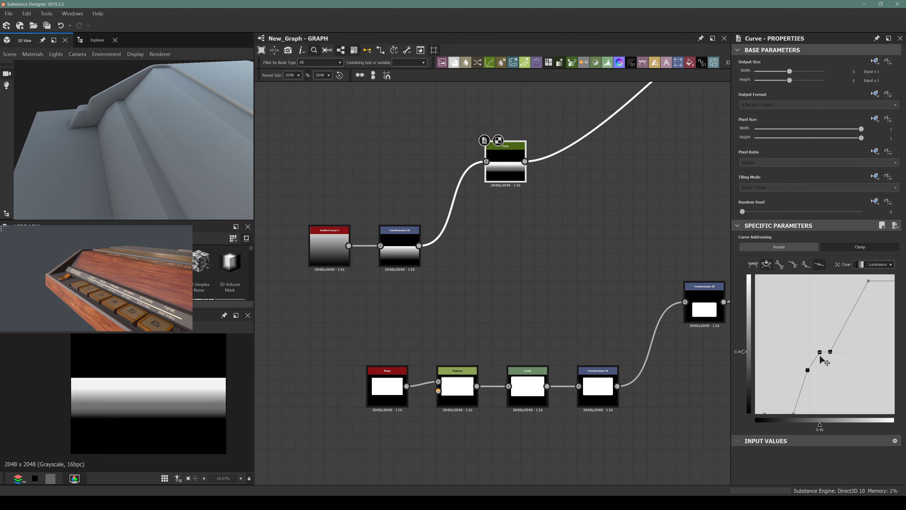
{"action": "left_click_drag", "start_coordinate": [820, 357], "coordinate": [824, 353]}
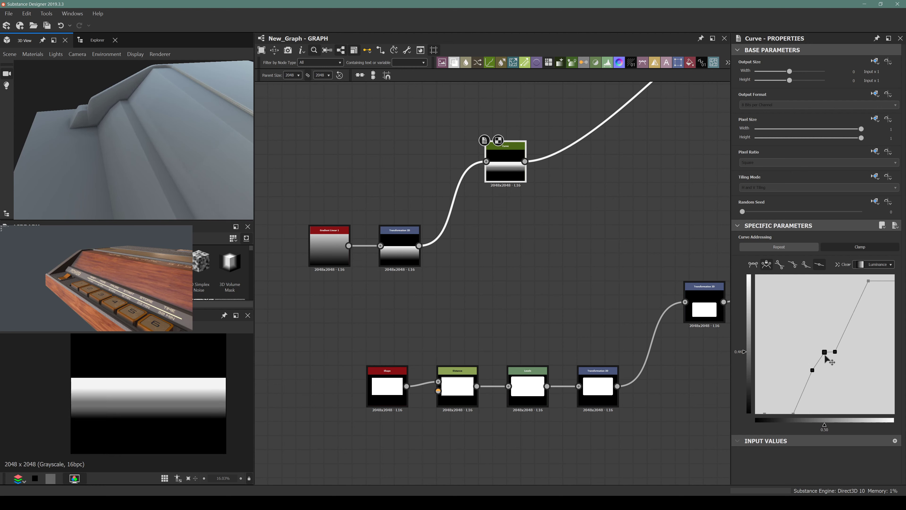
Try moving the starting point of the Curve feeding the blur to position 0.14 and to value 0.18, then return it to 0.00
{"action": "scroll", "coordinate": [627, 314], "scroll_direction": "down", "scroll_amount": 6}
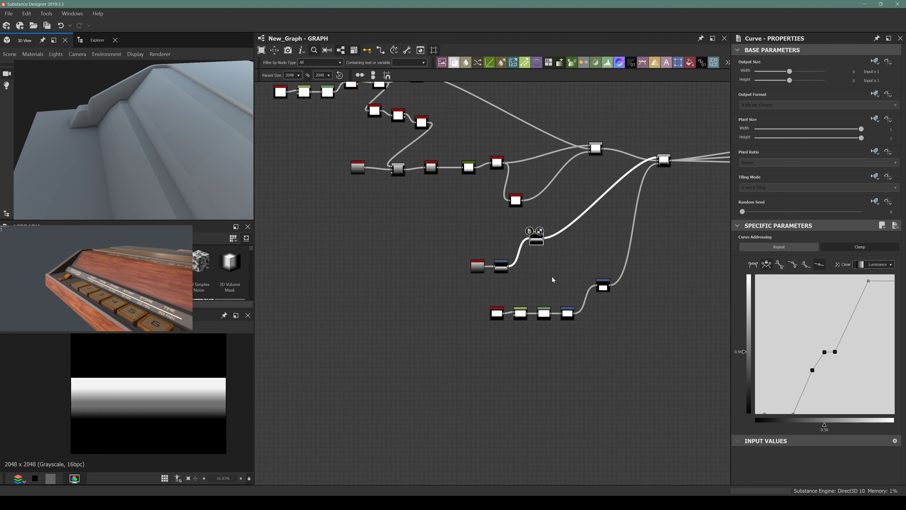
{"action": "scroll", "coordinate": [470, 291], "scroll_direction": "up", "scroll_amount": 6}
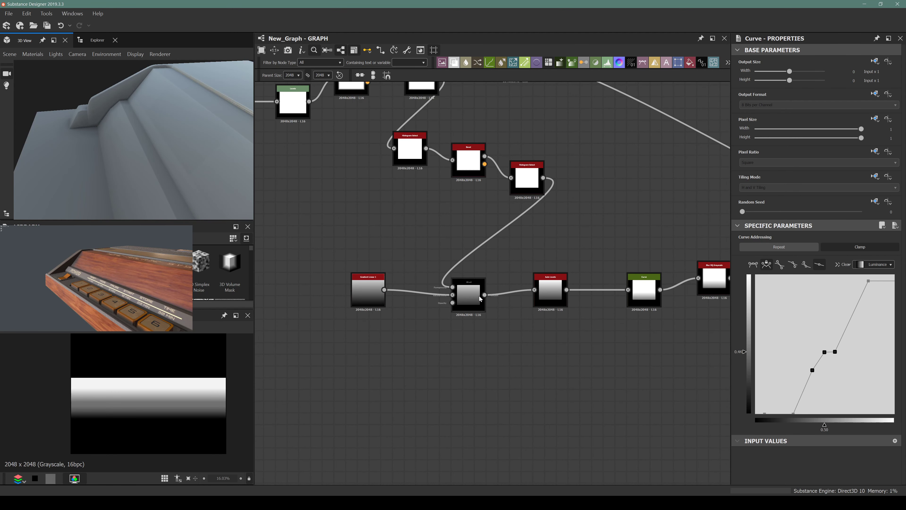
{"action": "scroll", "coordinate": [479, 298], "scroll_direction": "down", "scroll_amount": 2}
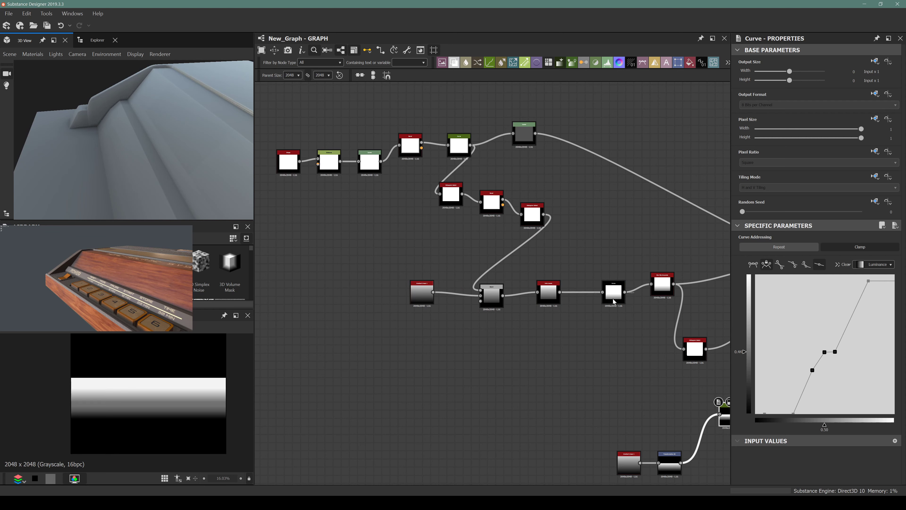
{"action": "double_click", "coordinate": [614, 300]}
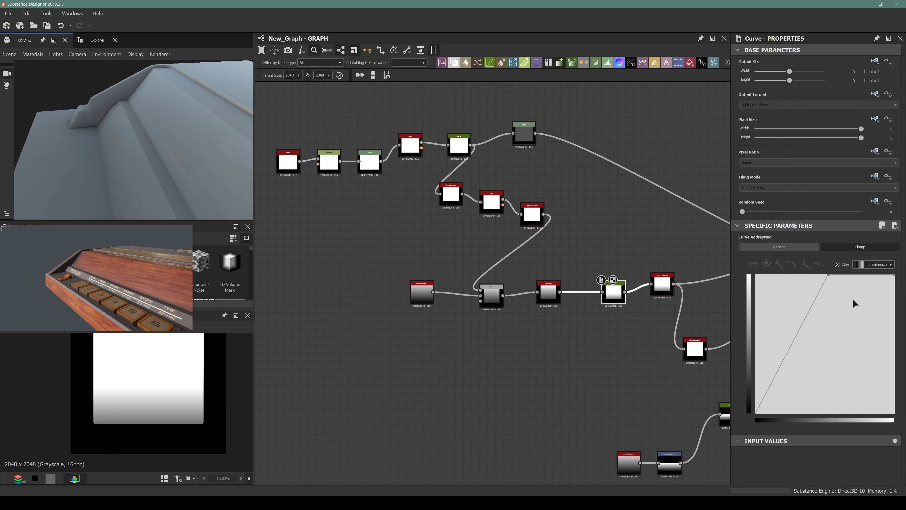
{"action": "left_click", "coordinate": [756, 412]}
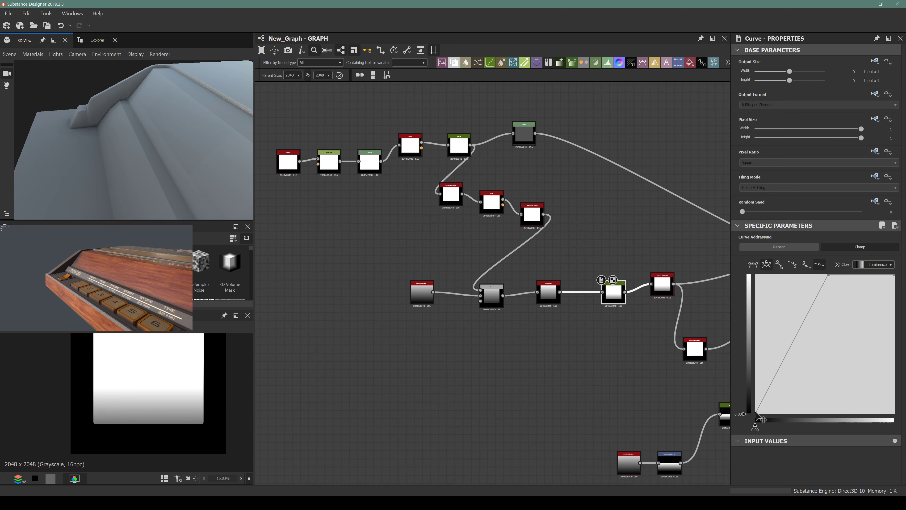
{"action": "left_click_drag", "start_coordinate": [758, 417], "coordinate": [774, 426]}
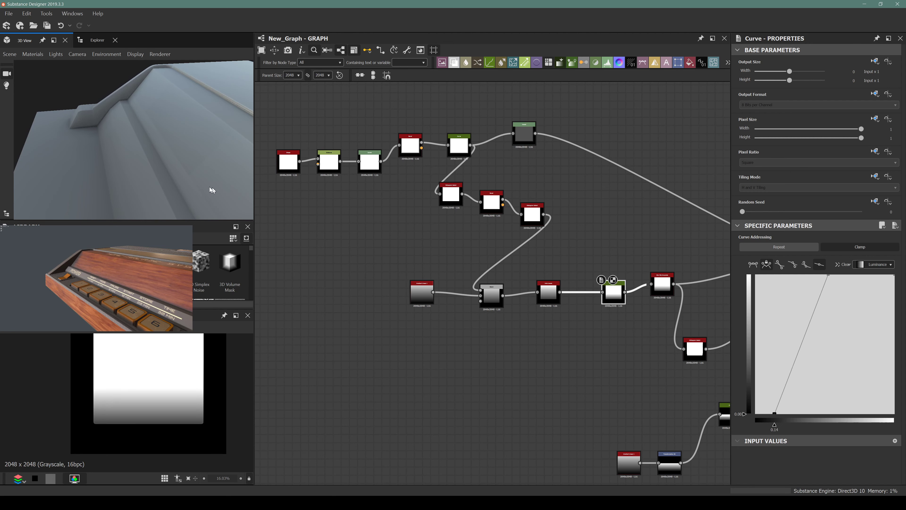
{"action": "left_click_drag", "start_coordinate": [129, 152], "coordinate": [277, 157]}
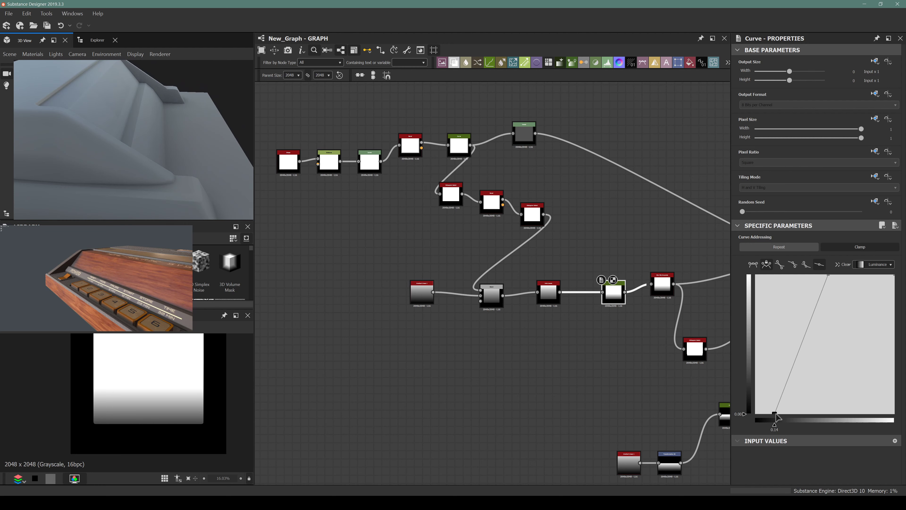
{"action": "left_click_drag", "start_coordinate": [774, 413], "coordinate": [717, 393]}
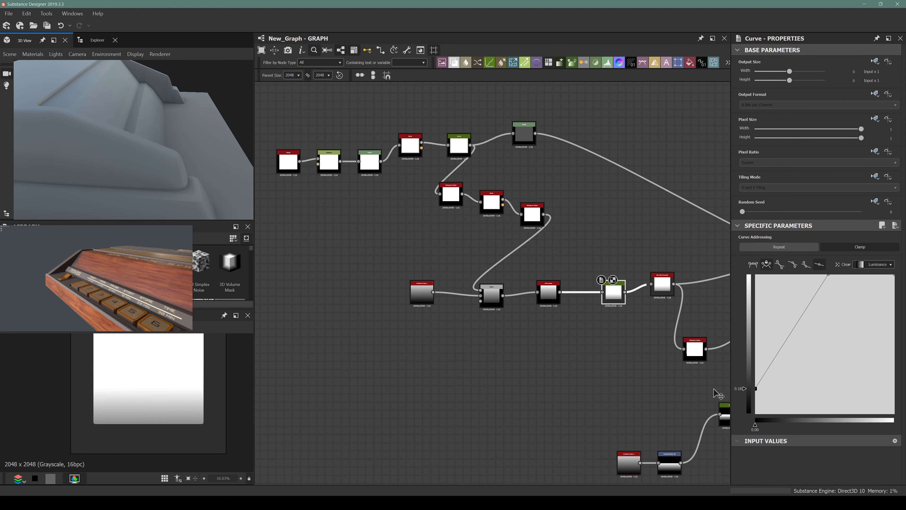
{"action": "left_click_drag", "start_coordinate": [713, 388], "coordinate": [713, 446]}
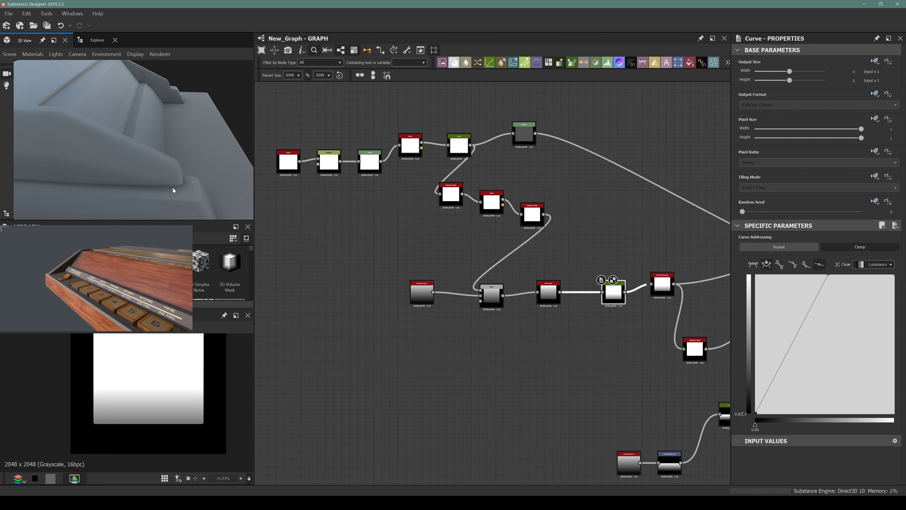
Examine the 3D form from several angles and preview the Blend, Curve and Blur HQ Grayscale outputs in the main shape's branch
{"action": "scroll", "coordinate": [177, 180], "scroll_direction": "down", "scroll_amount": 5}
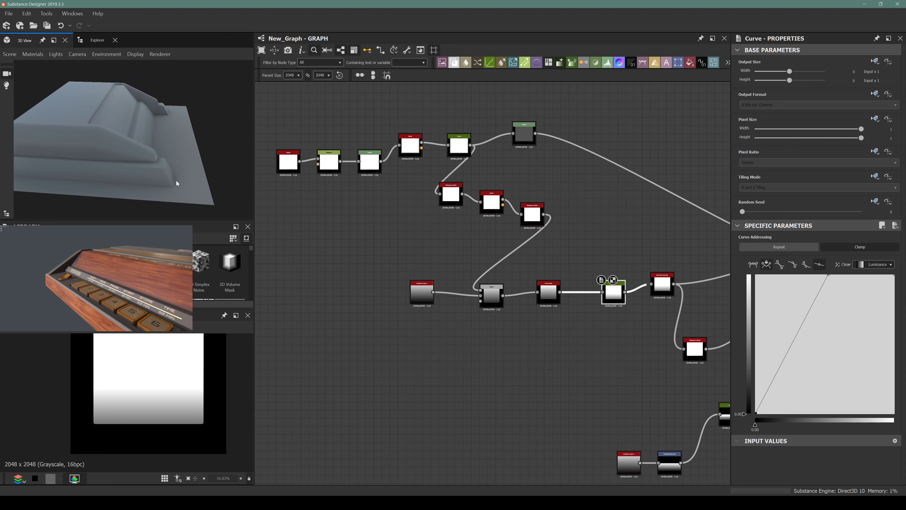
{"action": "scroll", "coordinate": [407, 267], "scroll_direction": "down", "scroll_amount": 1}
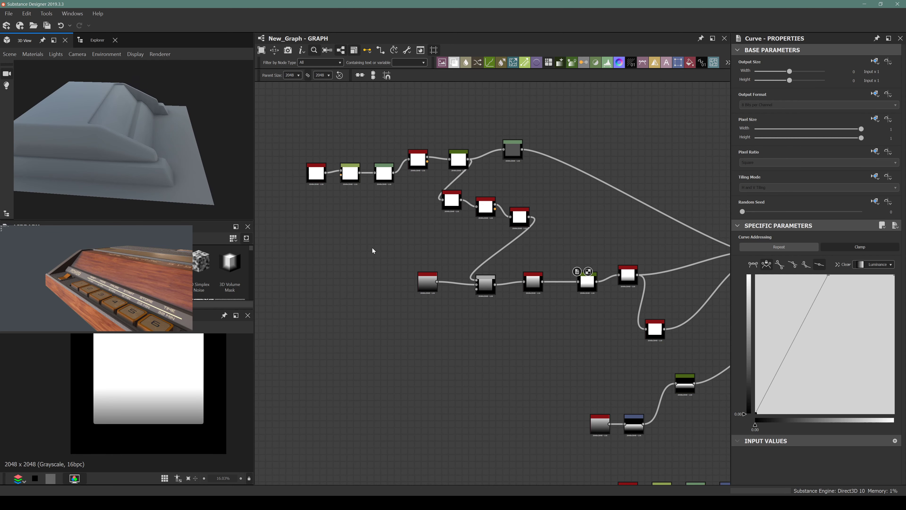
{"action": "scroll", "coordinate": [115, 156], "scroll_direction": "up", "scroll_amount": 6}
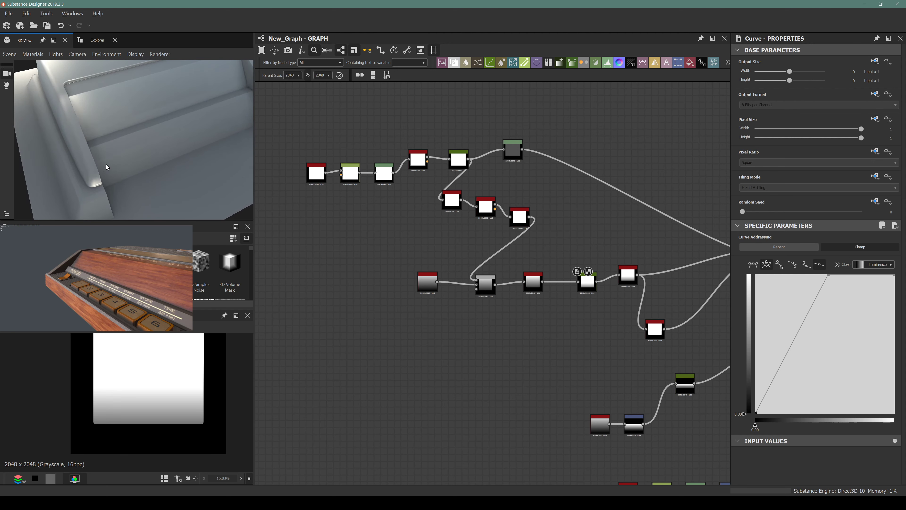
{"action": "left_click_drag", "start_coordinate": [107, 167], "coordinate": [137, 138]}
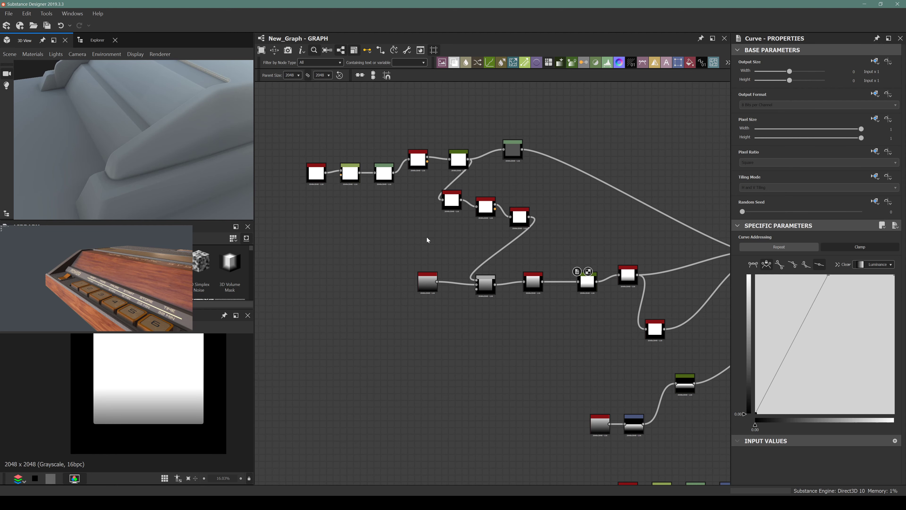
{"action": "scroll", "coordinate": [427, 239], "scroll_direction": "down", "scroll_amount": 3}
{"action": "scroll", "coordinate": [426, 241], "scroll_direction": "up", "scroll_amount": 1}
{"action": "scroll", "coordinate": [421, 268], "scroll_direction": "up", "scroll_amount": 3}
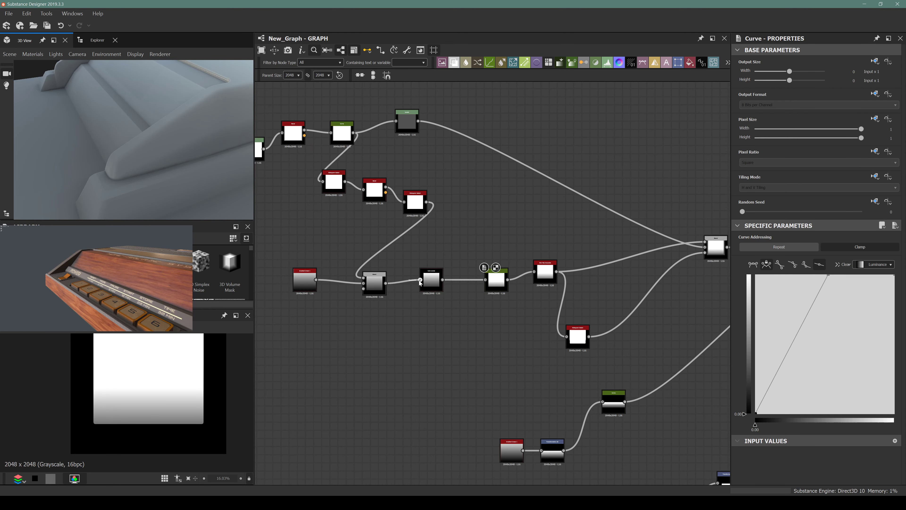
{"action": "double_click", "coordinate": [375, 285]}
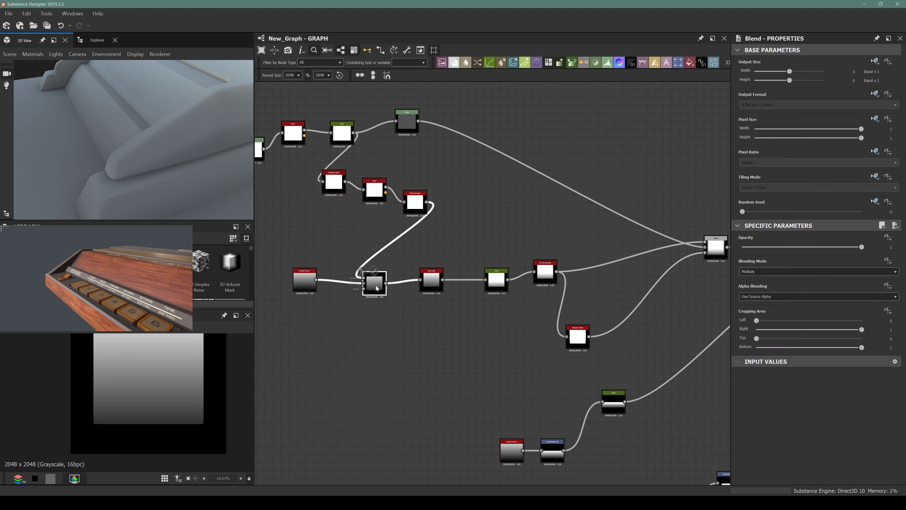
{"action": "double_click", "coordinate": [500, 280]}
{"action": "middle_click_drag", "start_coordinate": [474, 324], "coordinate": [409, 319]}
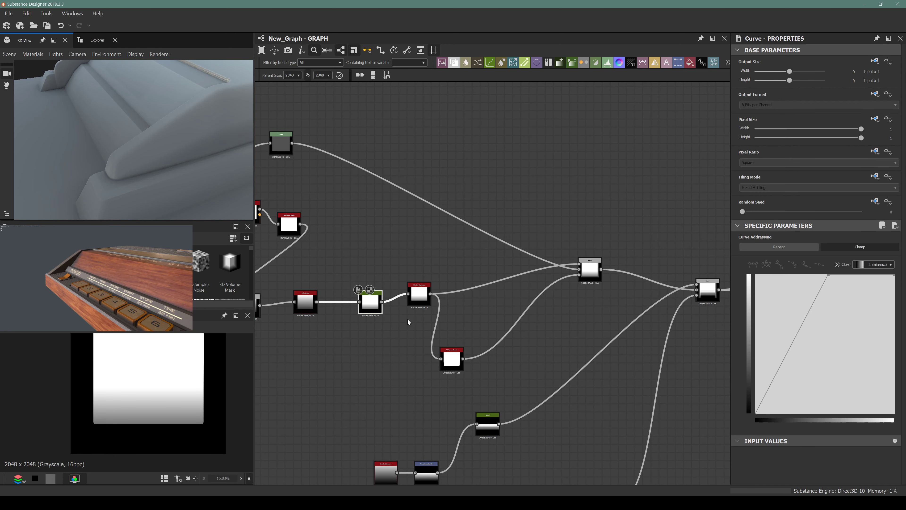
{"action": "scroll", "coordinate": [414, 284], "scroll_direction": "up", "scroll_amount": 3}
{"action": "double_click", "coordinate": [416, 282]}
{"action": "scroll", "coordinate": [418, 283], "scroll_direction": "down", "scroll_amount": 3}
{"action": "scroll", "coordinate": [381, 285], "scroll_direction": "up", "scroll_amount": 1}
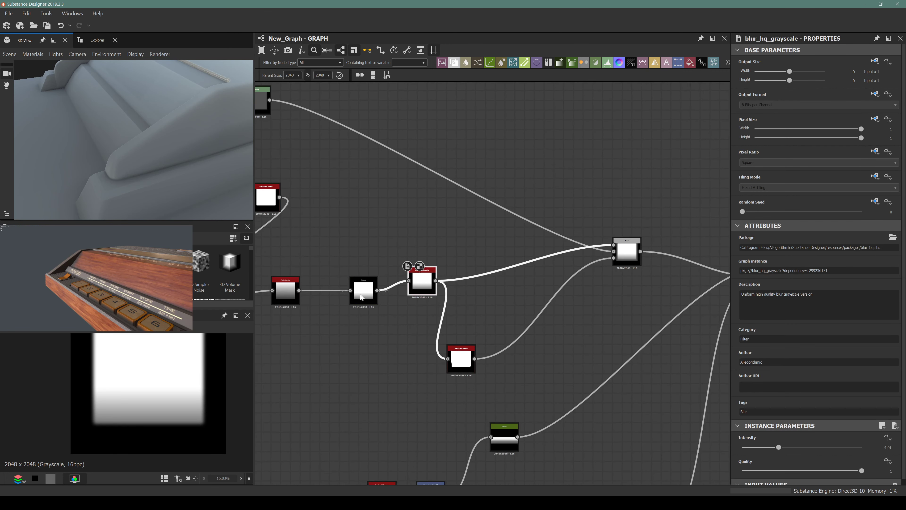
{"action": "middle_click_drag", "start_coordinate": [320, 319], "coordinate": [415, 318]}
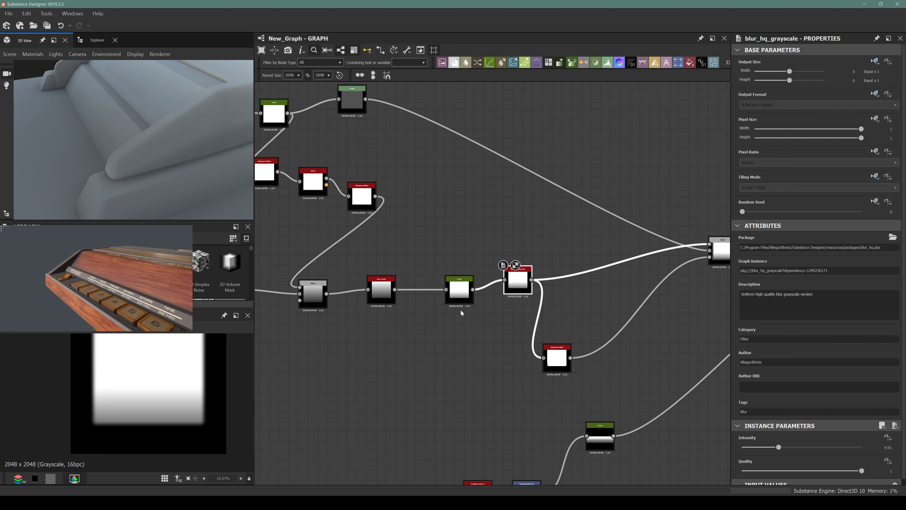
Move the Curve node feeding Blur HQ Grayscale below its chain, then try deleting it and undo the deletion
{"action": "middle_click_drag", "start_coordinate": [415, 303], "coordinate": [434, 318]}
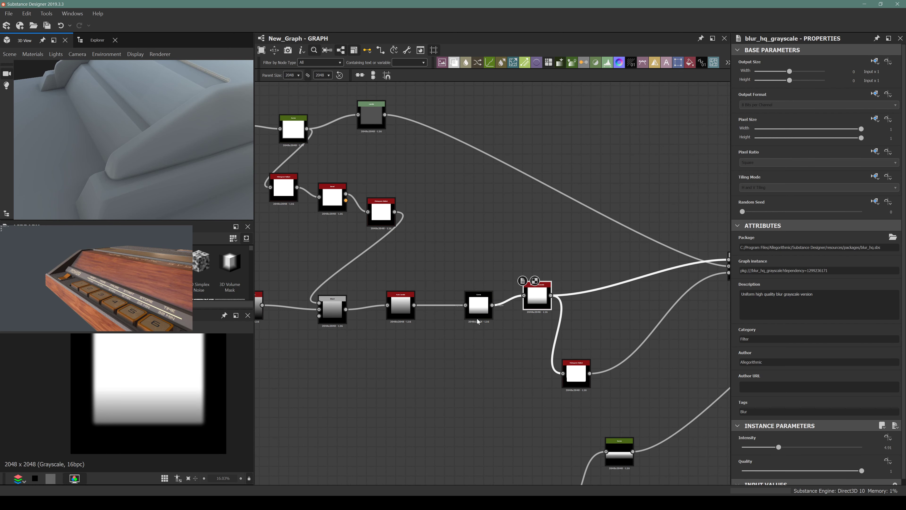
{"action": "left_click_drag", "start_coordinate": [485, 300], "coordinate": [446, 328]}
{"action": "key", "text": "Delete"}
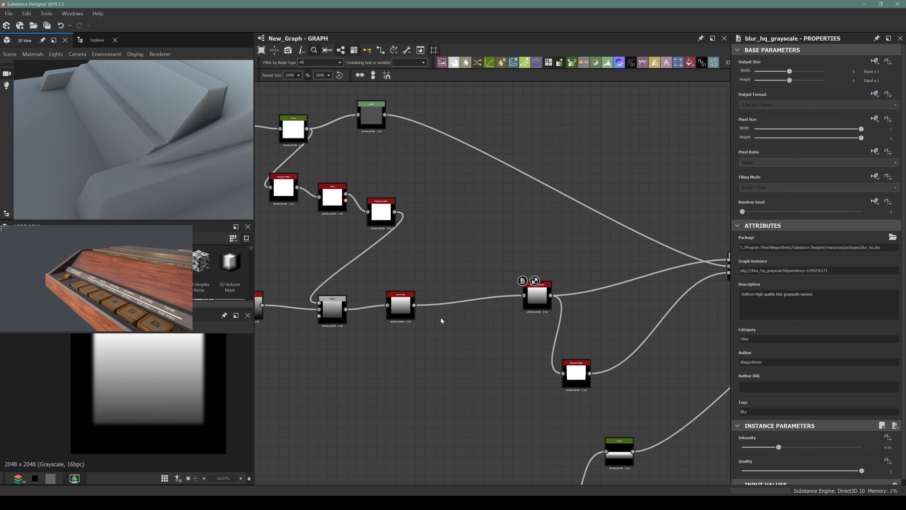
{"action": "key", "text": "ctrl+z"}
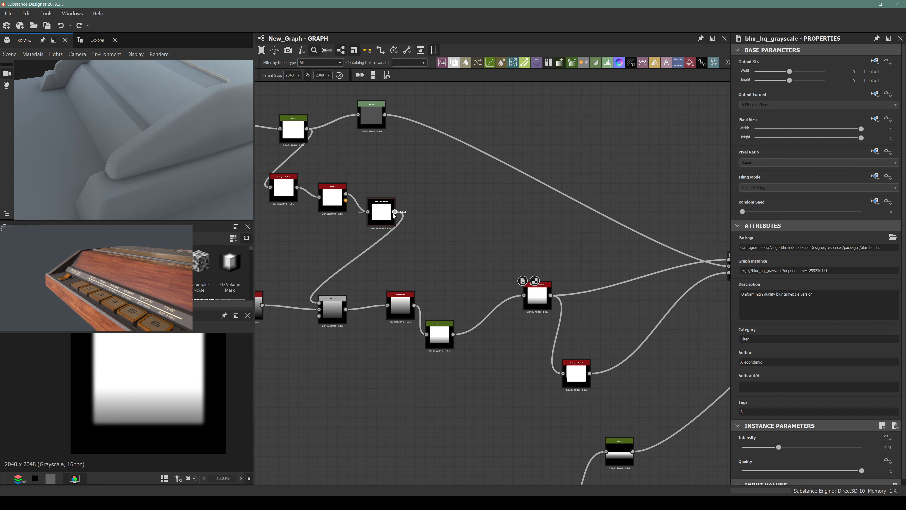
Connect the Histogram node after the Bevel directly to Blur HQ Grayscale, bypassing the gradient and Curve, and inspect the side walls in 3D
{"action": "left_click_drag", "start_coordinate": [394, 211], "coordinate": [524, 296]}
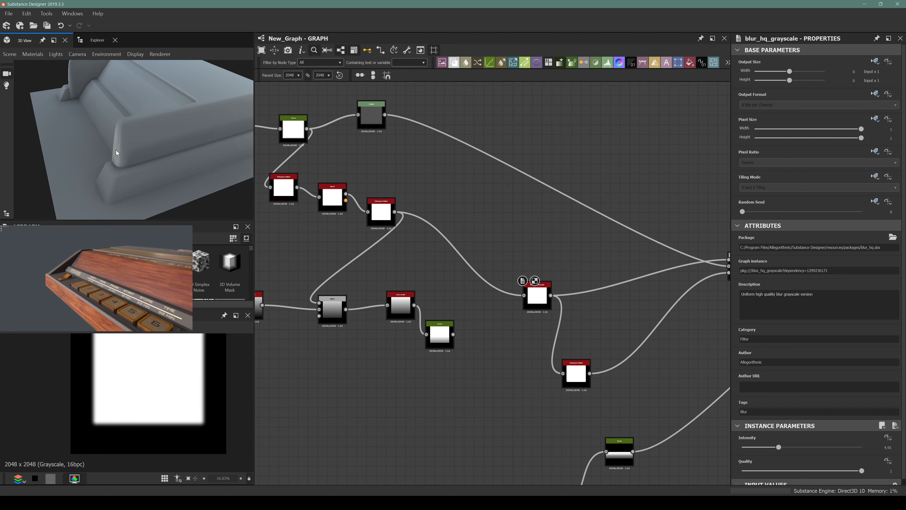
{"action": "left_click_drag", "start_coordinate": [133, 157], "coordinate": [183, 150]}
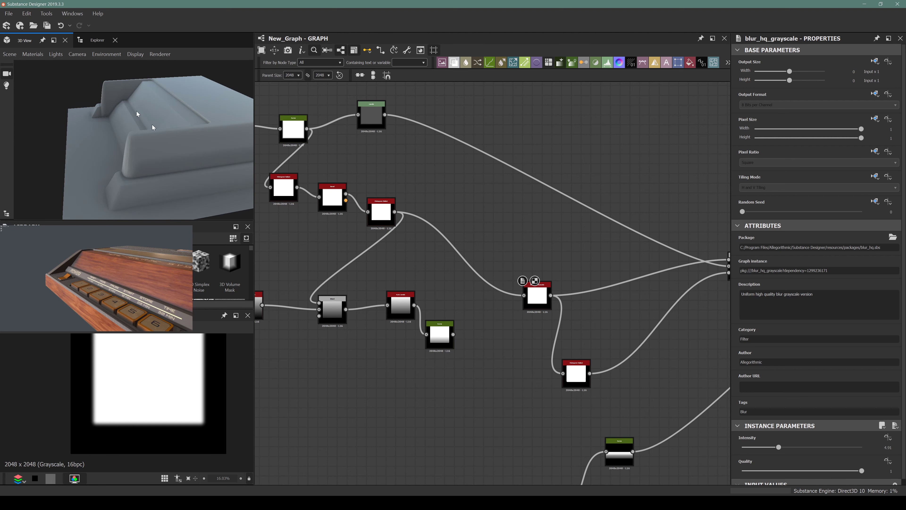
{"action": "left_click_drag", "start_coordinate": [172, 139], "coordinate": [202, 179]}
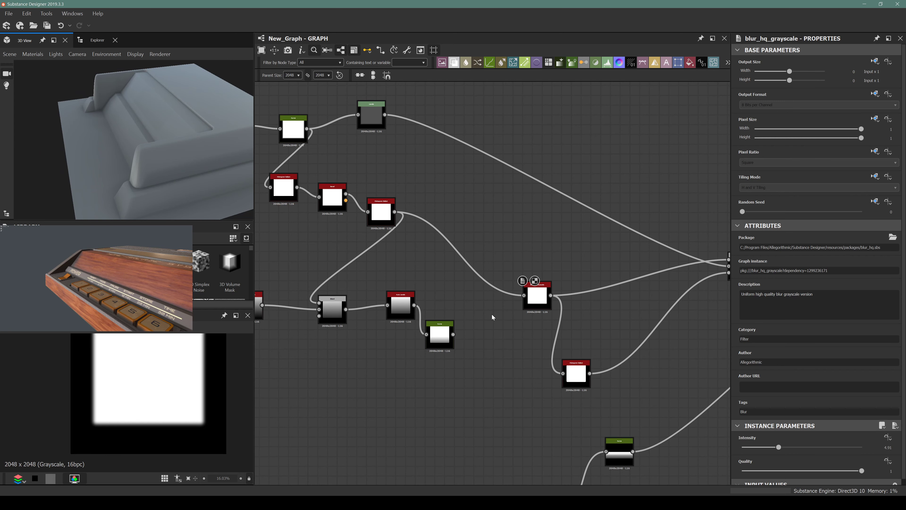
Reposition the Blur HQ Grayscale node closer to the Histogram node that feeds it and clear the selection
{"action": "left_click_drag", "start_coordinate": [536, 302], "coordinate": [497, 282]}
{"action": "scroll", "coordinate": [152, 397], "scroll_direction": "up", "scroll_amount": 3}
{"action": "scroll", "coordinate": [170, 394], "scroll_direction": "down", "scroll_amount": 1}
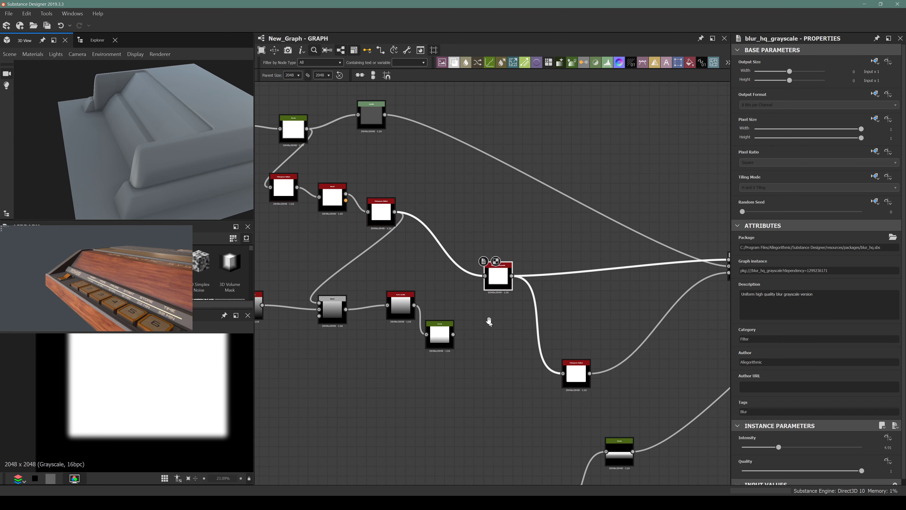
{"action": "middle_click_drag", "start_coordinate": [487, 319], "coordinate": [451, 325]}
{"action": "left_click_drag", "start_coordinate": [458, 303], "coordinate": [443, 303]}
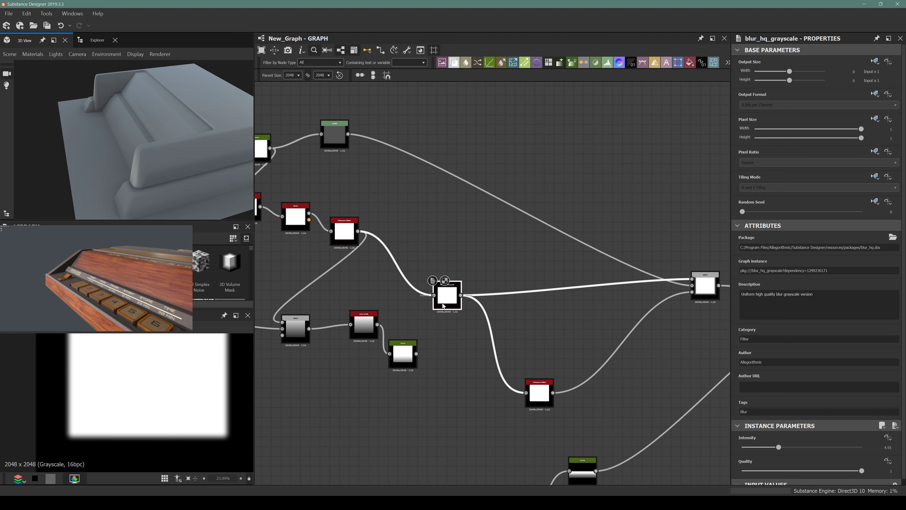
{"action": "left_click", "coordinate": [463, 234]}
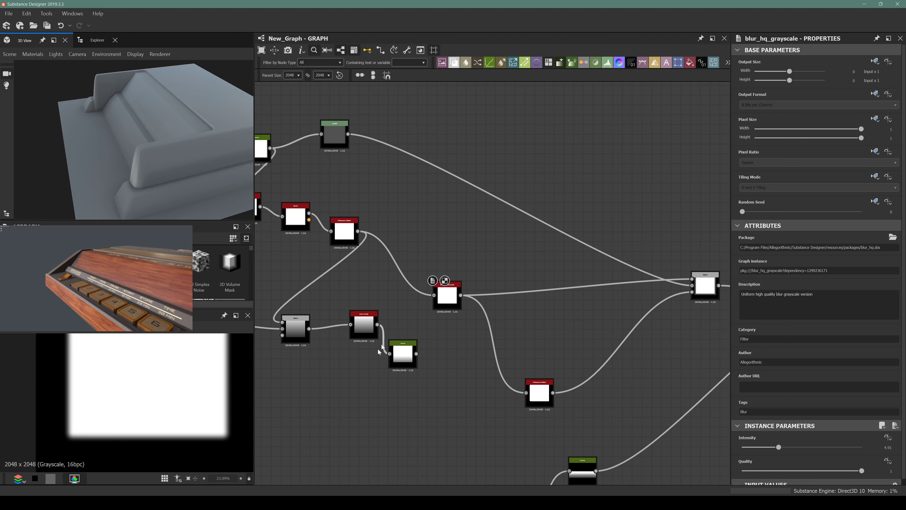
Select the unconnected Curve node, and move the Blur HQ Grayscale node closer to the Histogram Select node feeding it
{"action": "middle_click_drag", "start_coordinate": [356, 364], "coordinate": [364, 363]}
{"action": "scroll", "coordinate": [297, 342], "scroll_direction": "up", "scroll_amount": 2}
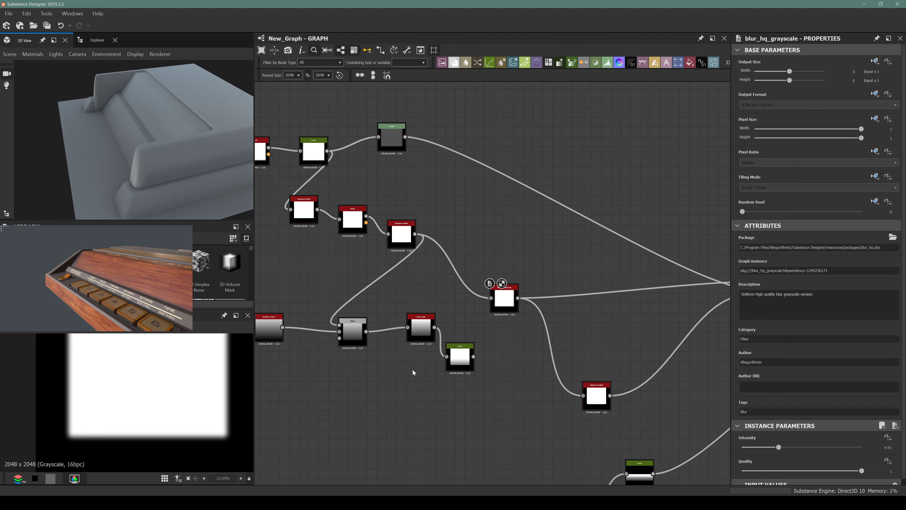
{"action": "left_click", "coordinate": [469, 364]}
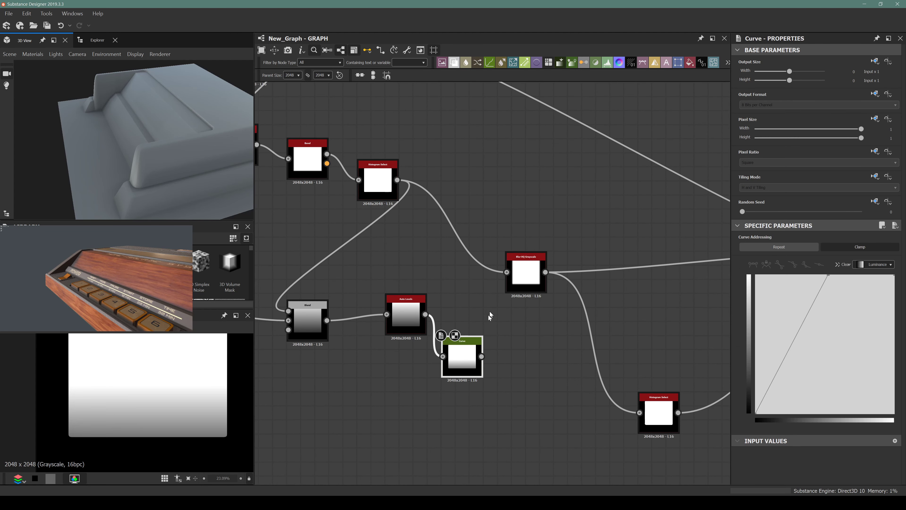
{"action": "left_click", "coordinate": [531, 277]}
{"action": "left_click_drag", "start_coordinate": [532, 278], "coordinate": [510, 262]}
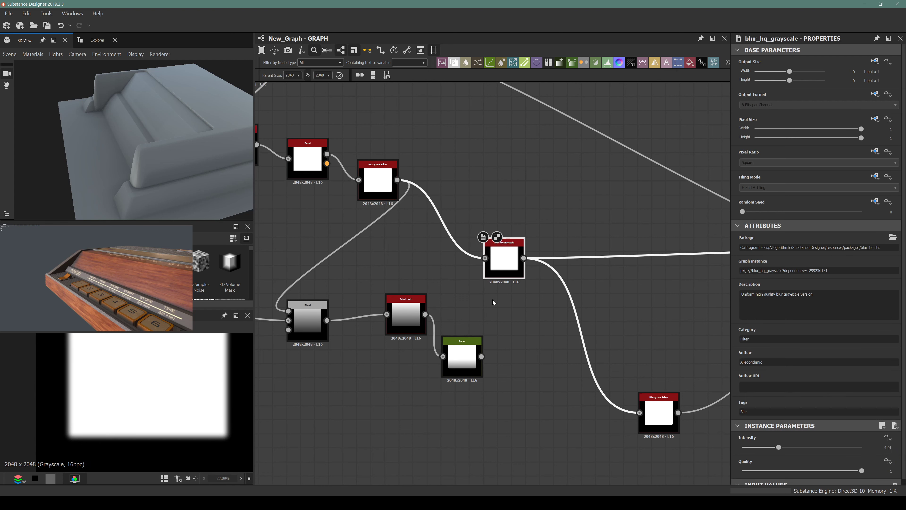
Insert a Blend node on the output of Blur HQ Grayscale and place it beside that node
{"action": "key", "text": "space"}
{"action": "type", "text": "blen"}
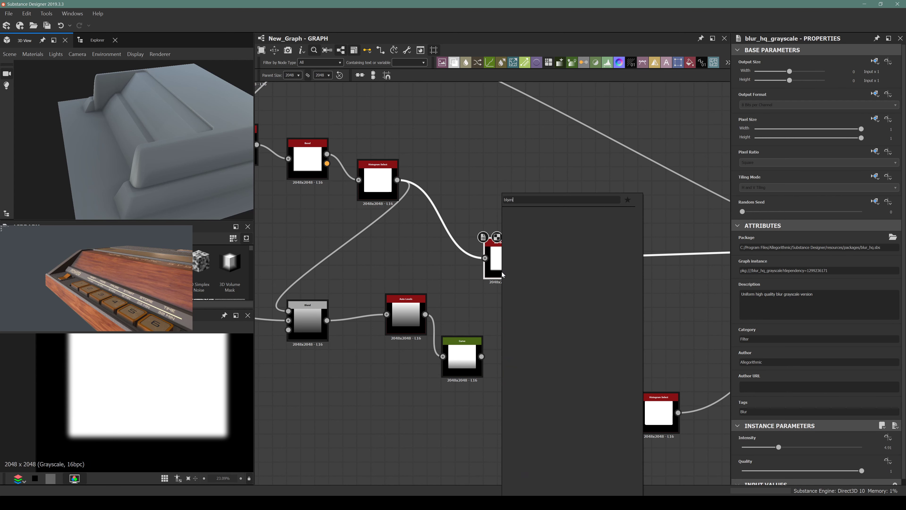
{"action": "key", "text": "BackSpace"}
{"action": "key", "text": "BackSpace"}
{"action": "key", "text": "BackSpace"}
{"action": "type", "text": "end"}
{"action": "key", "text": "Return"}
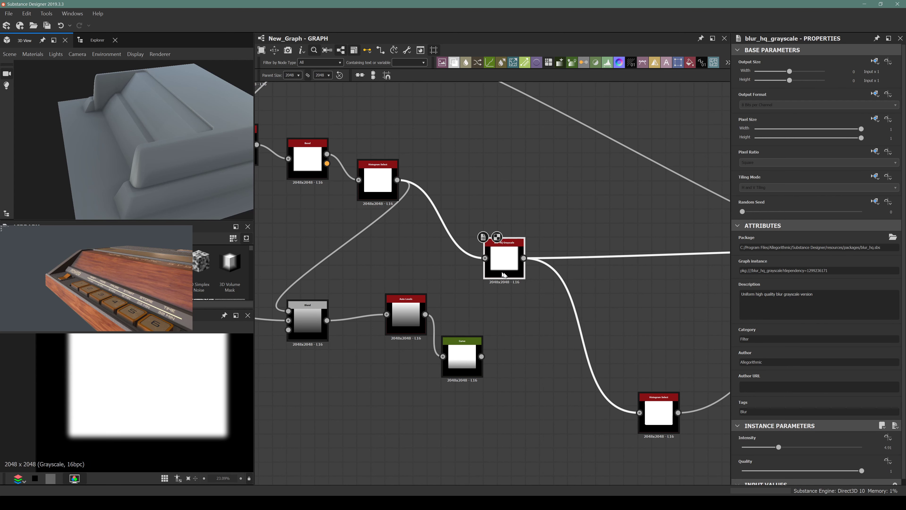
{"action": "left_click_drag", "start_coordinate": [589, 264], "coordinate": [615, 272]}
Set the new Blend to Min (Darken), connect the Curve output to its foreground input, and inspect the side wall in 3D
{"action": "left_click", "coordinate": [761, 274]}
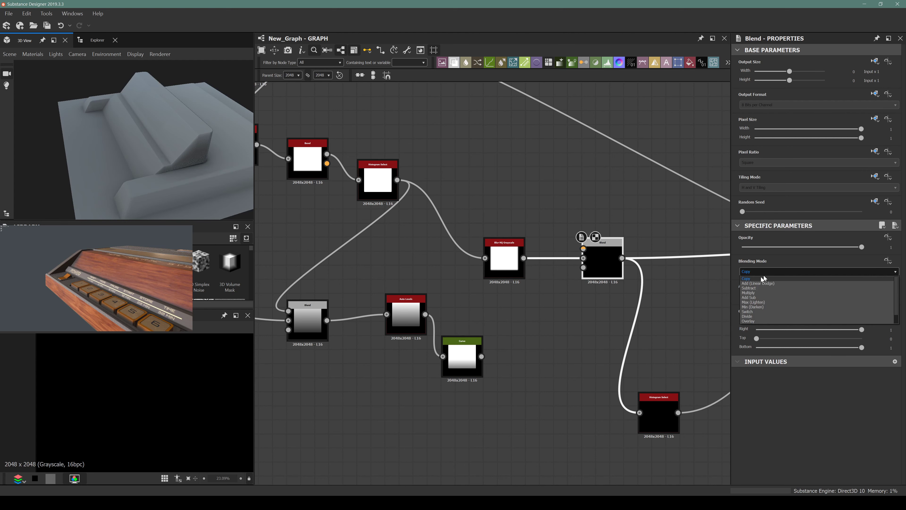
{"action": "left_click", "coordinate": [753, 306]}
{"action": "left_click_drag", "start_coordinate": [481, 356], "coordinate": [583, 249]}
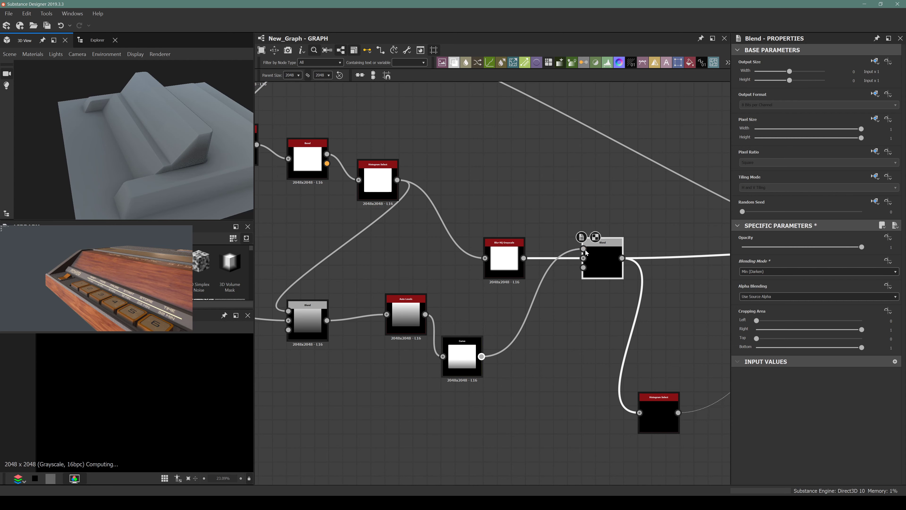
{"action": "scroll", "coordinate": [161, 167], "scroll_direction": "up", "scroll_amount": 2}
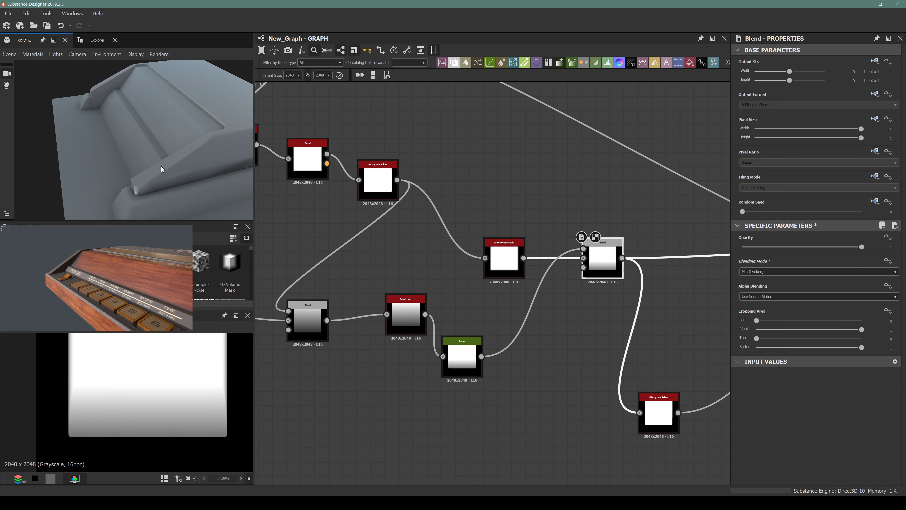
{"action": "left_click_drag", "start_coordinate": [161, 168], "coordinate": [139, 142]}
Reposition the Auto Levels node before the Curve, and shift the Curve's lowest point to position 0.12 at value 0
{"action": "middle_click_drag", "start_coordinate": [389, 274], "coordinate": [476, 274]}
{"action": "left_click_drag", "start_coordinate": [493, 324], "coordinate": [470, 337]}
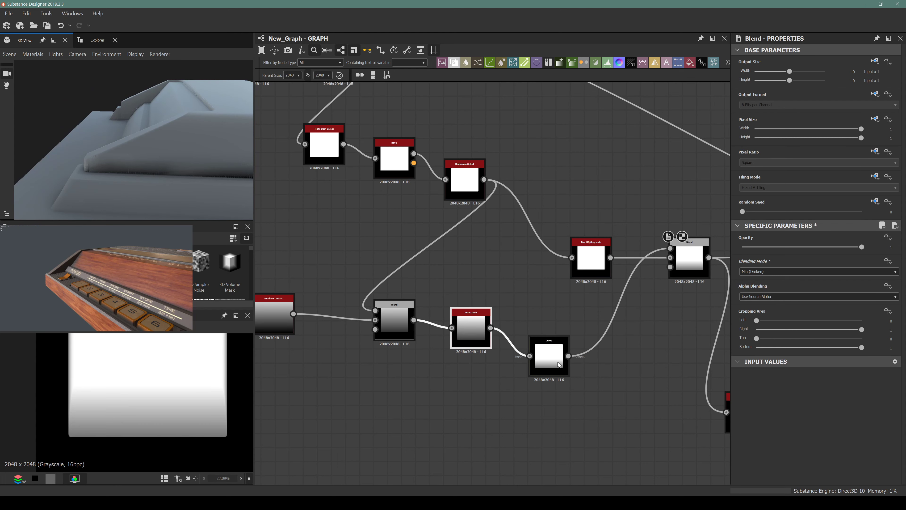
{"action": "left_click", "coordinate": [533, 342]}
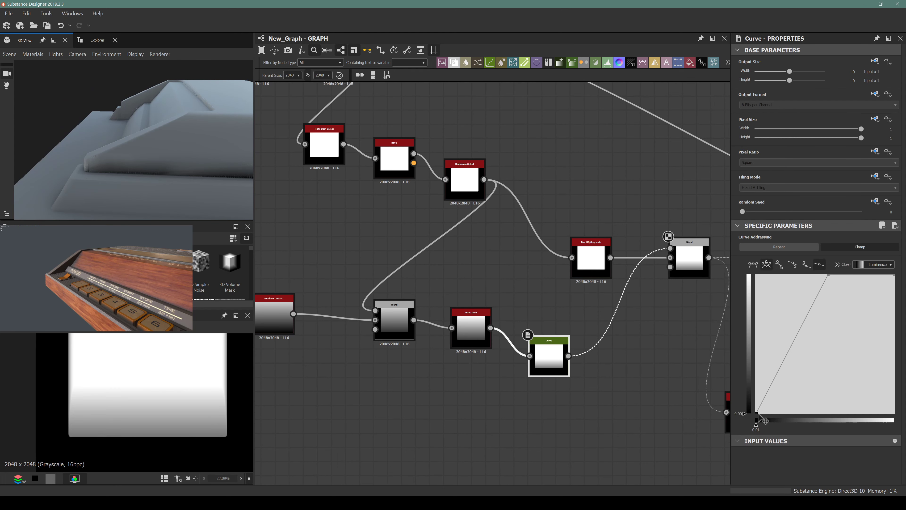
{"action": "left_click_drag", "start_coordinate": [757, 414], "coordinate": [772, 432]}
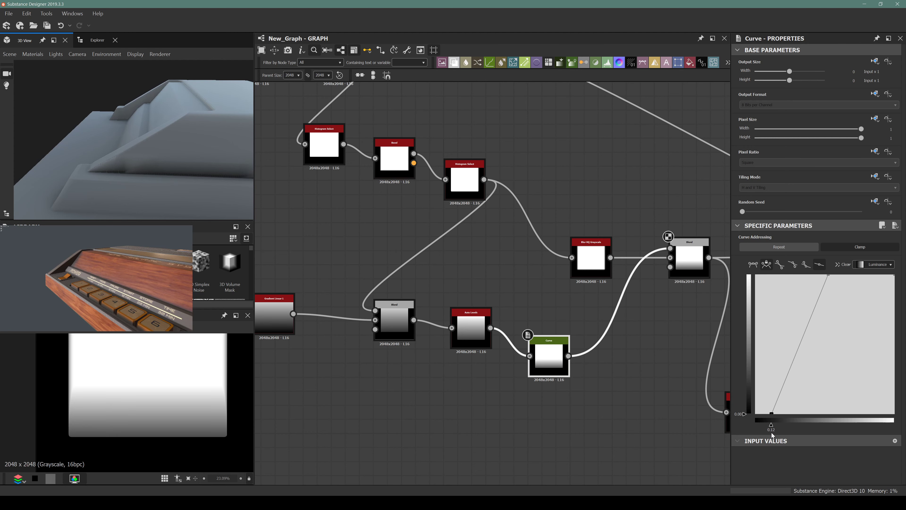
{"action": "left_click_drag", "start_coordinate": [137, 154], "coordinate": [153, 161], "text": "alt"}
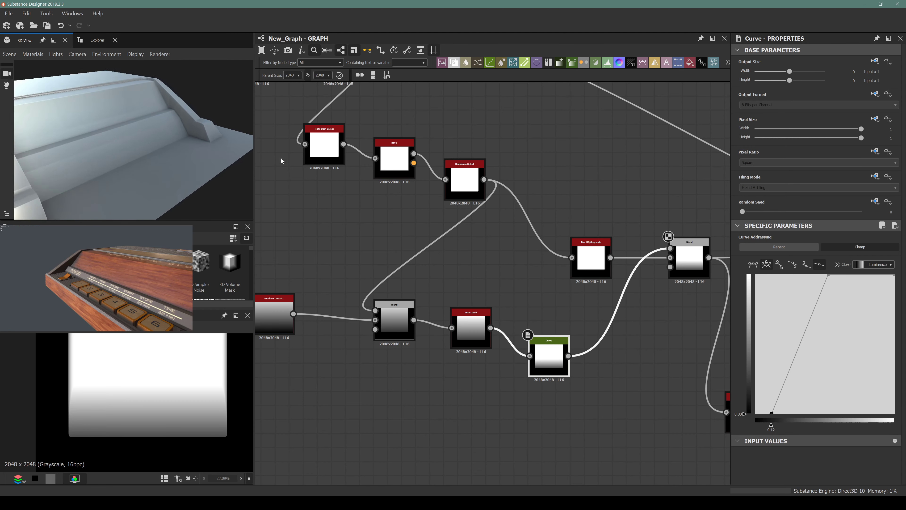
Insert a second Blur HQ Grayscale node after the Min (Darken) Blend, with quality 1 and intensity 0.38
{"action": "scroll", "coordinate": [522, 219], "scroll_direction": "down", "scroll_amount": 2}
{"action": "scroll", "coordinate": [523, 218], "scroll_direction": "down", "scroll_amount": 2}
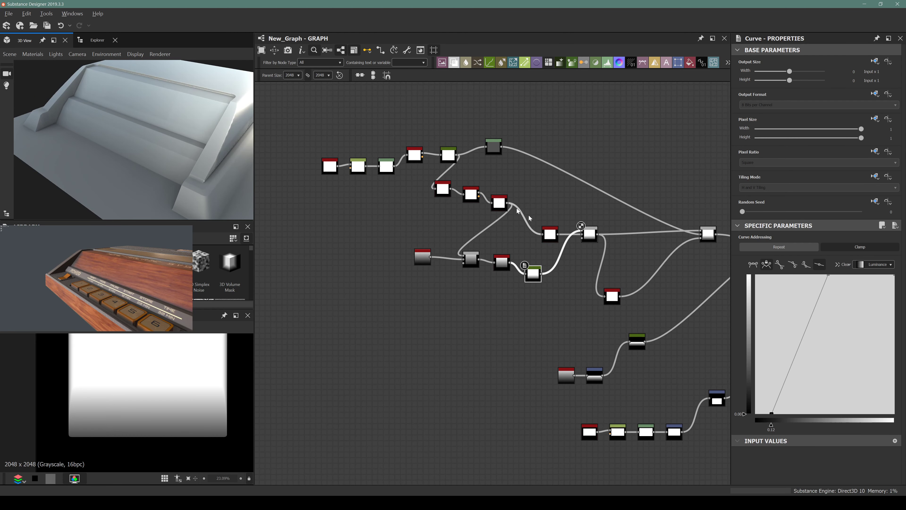
{"action": "middle_click_drag", "start_coordinate": [555, 241], "coordinate": [447, 280]}
{"action": "scroll", "coordinate": [426, 319], "scroll_direction": "up", "scroll_amount": 7}
{"action": "middle_click_drag", "start_coordinate": [574, 215], "coordinate": [492, 287]}
{"action": "left_click_drag", "start_coordinate": [210, 184], "coordinate": [139, 171], "text": "alt"}
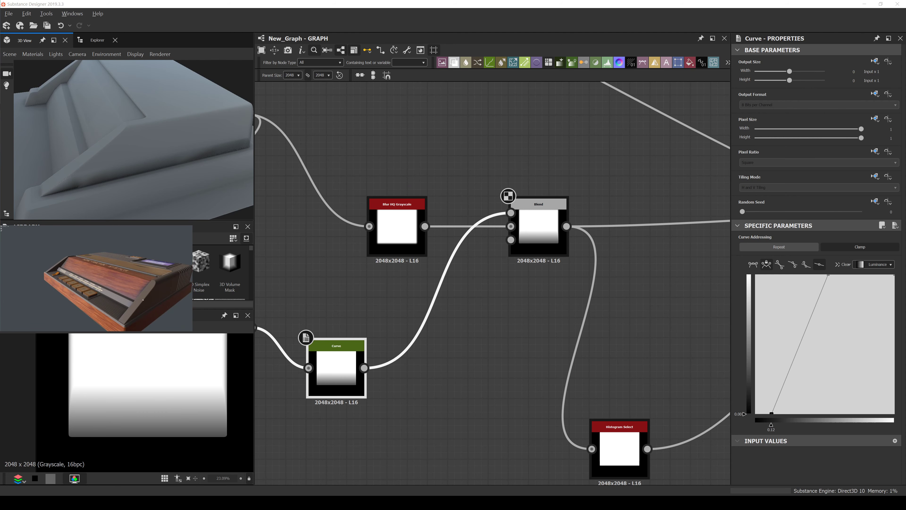
{"action": "left_click", "coordinate": [541, 233]}
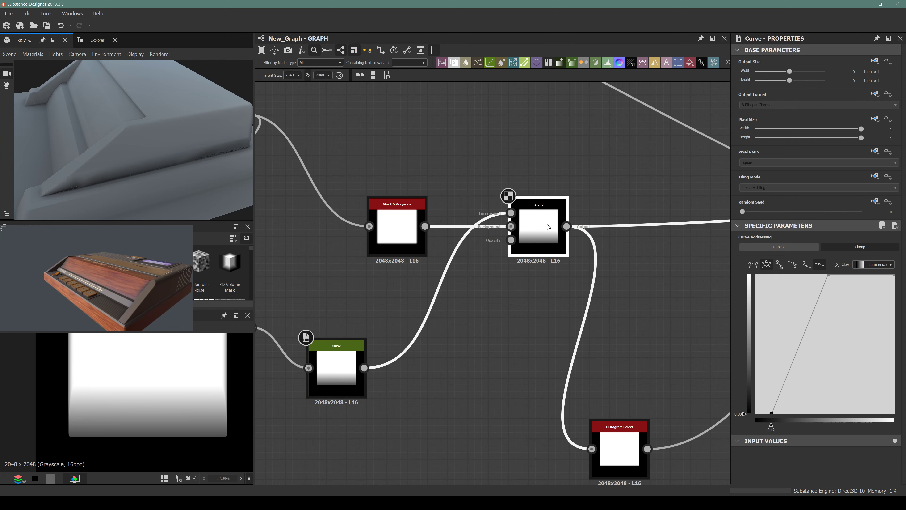
{"action": "key", "text": "space"}
{"action": "type", "text": "blur"}
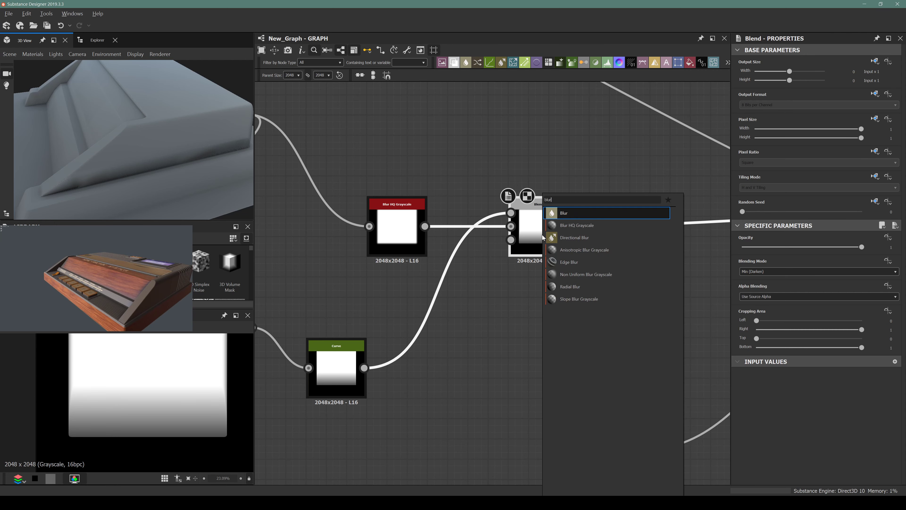
{"action": "key", "text": "Down"}
{"action": "key", "text": "Return"}
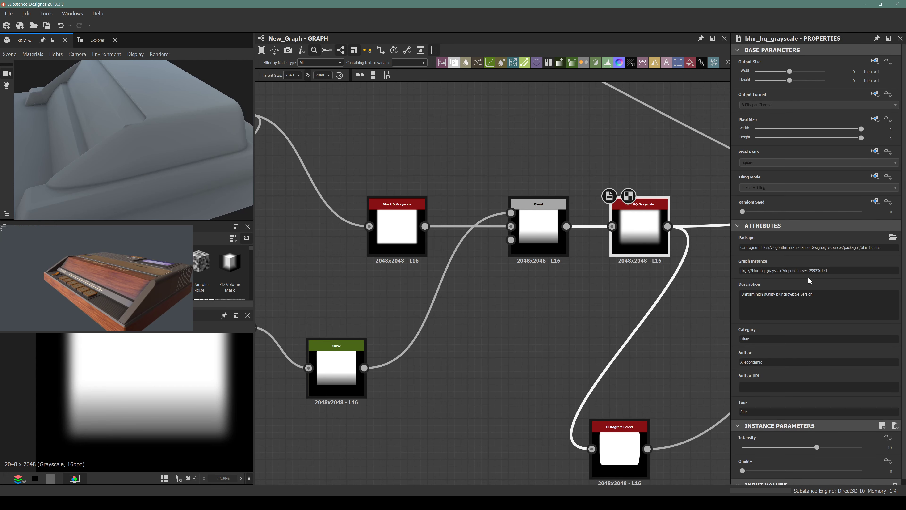
{"action": "left_click_drag", "start_coordinate": [742, 470], "coordinate": [745, 447]}
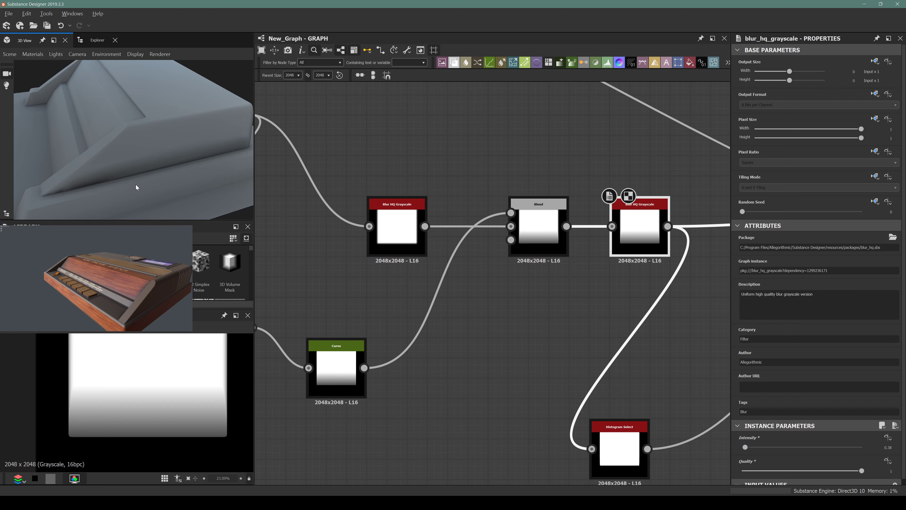
Try deleting the second Blur HQ Grayscale node to compare the wall edges in 3D, and undo the deletion
{"action": "left_click_drag", "start_coordinate": [136, 184], "coordinate": [200, 161], "text": "alt"}
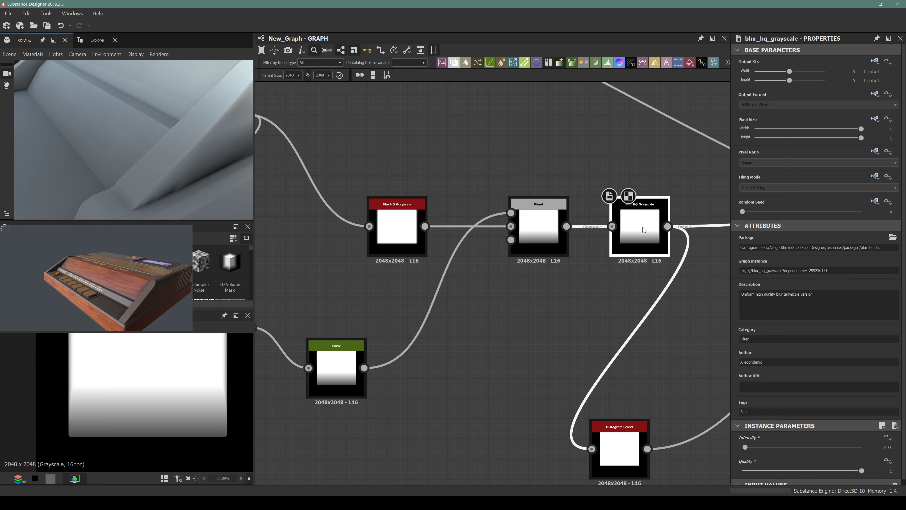
{"action": "key", "text": "Delete"}
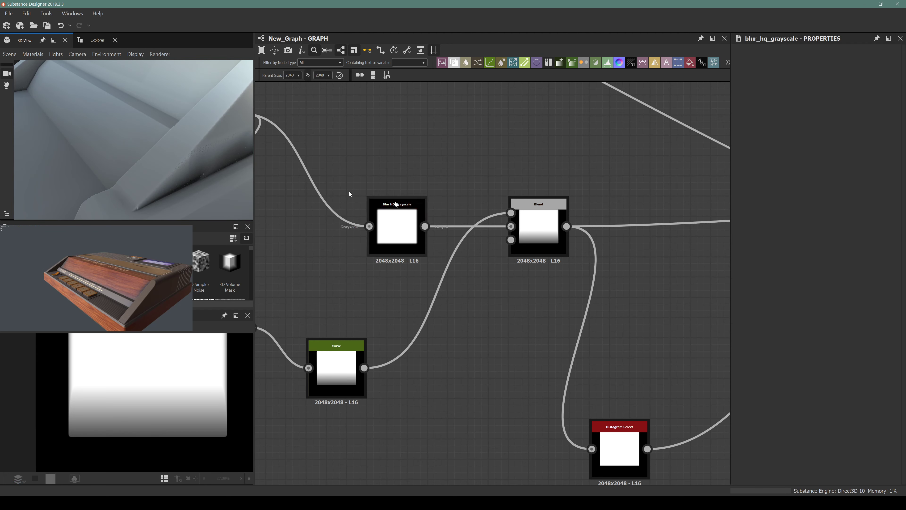
{"action": "left_click_drag", "start_coordinate": [212, 161], "coordinate": [187, 153], "text": "alt"}
{"action": "scroll", "coordinate": [188, 154], "scroll_direction": "down", "scroll_amount": 2}
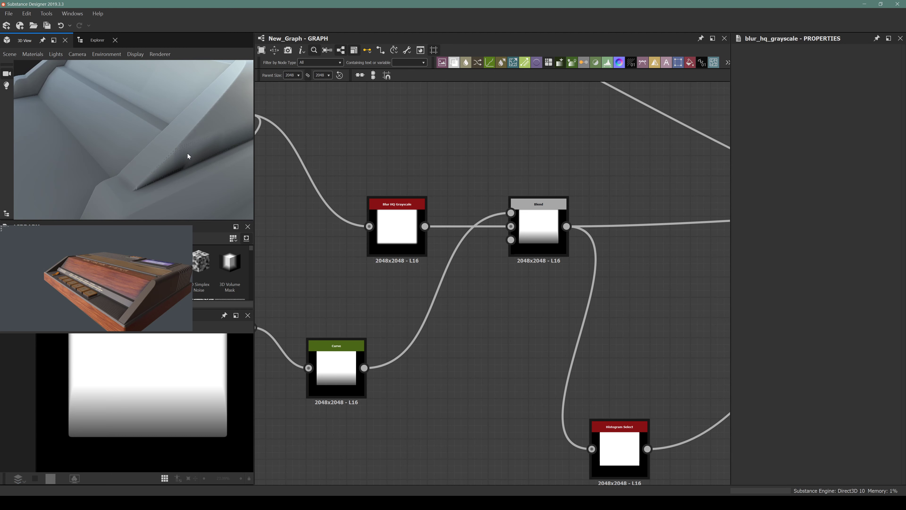
{"action": "key", "text": "ctrl+z"}
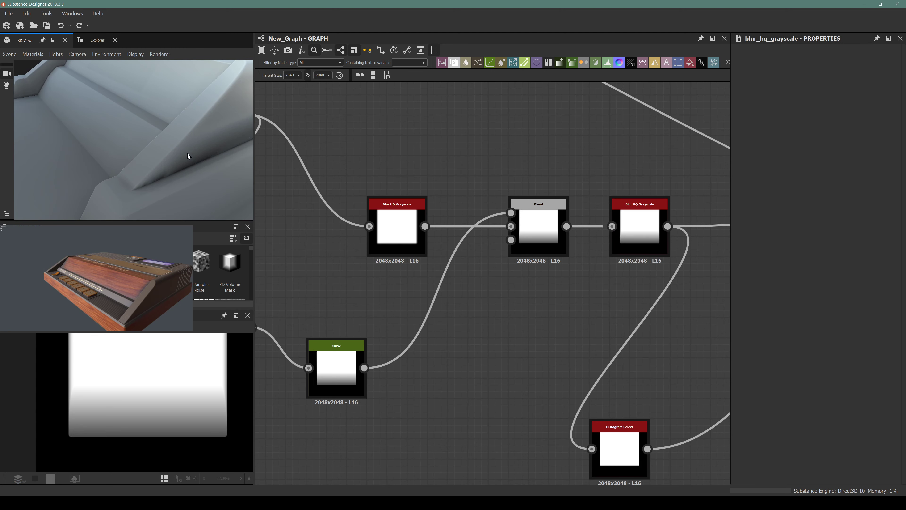
Raise the second Blur HQ Grayscale node's intensity to about 1.1 and inspect the softened wall edges in 3D
{"action": "double_click", "coordinate": [631, 209]}
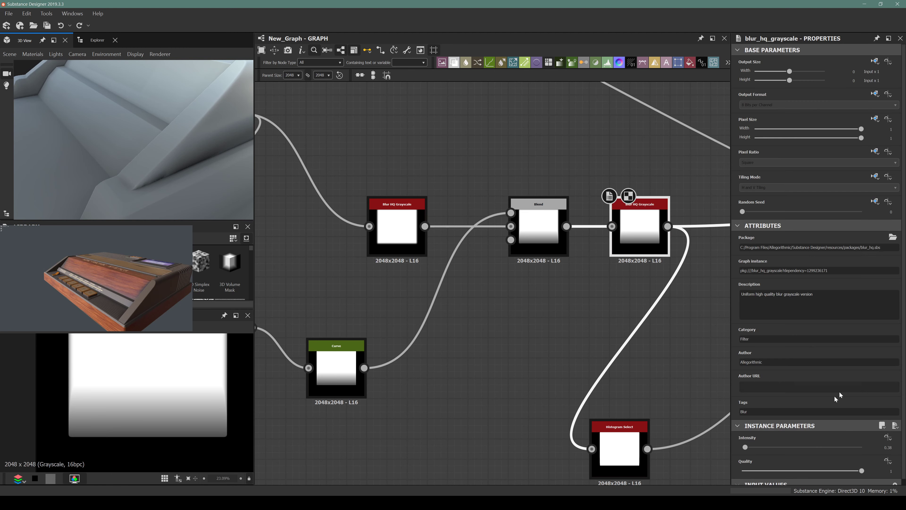
{"action": "left_click_drag", "start_coordinate": [748, 448], "coordinate": [750, 449]}
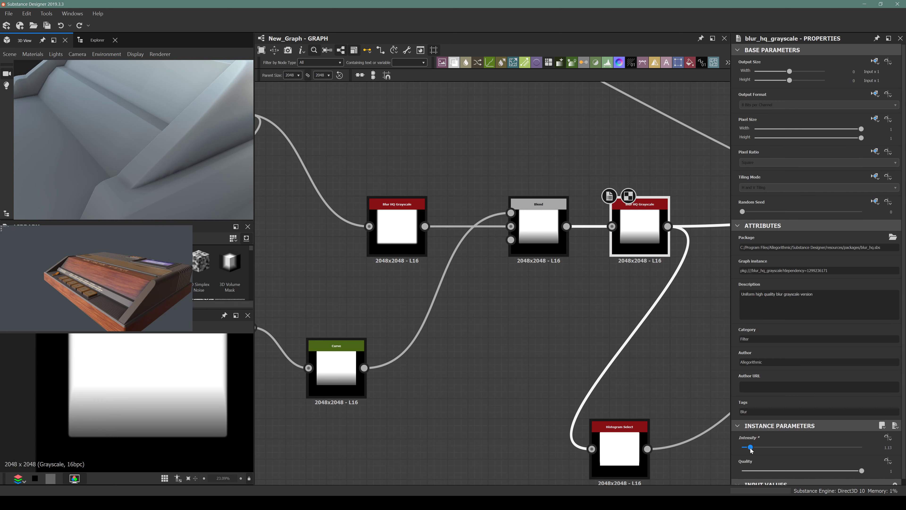
{"action": "left_click_drag", "start_coordinate": [175, 203], "coordinate": [113, 166]}
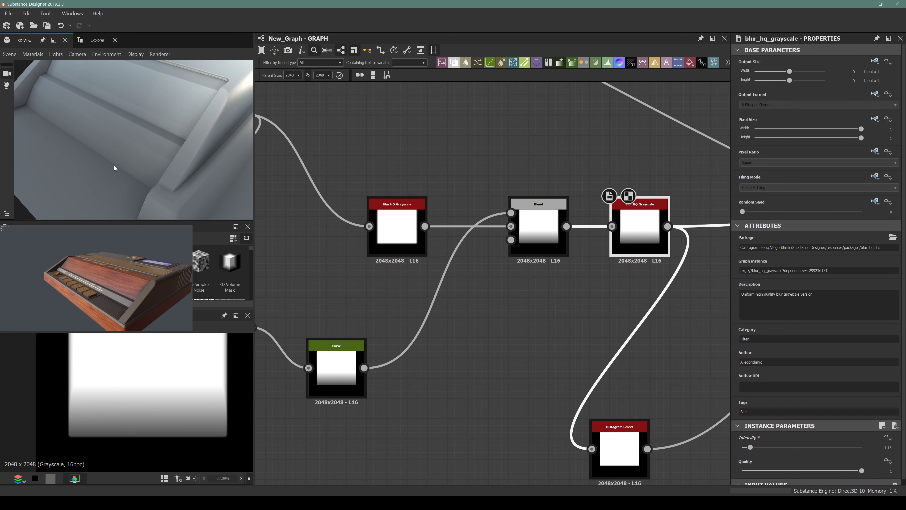
{"action": "left_click_drag", "start_coordinate": [168, 148], "coordinate": [134, 162]}
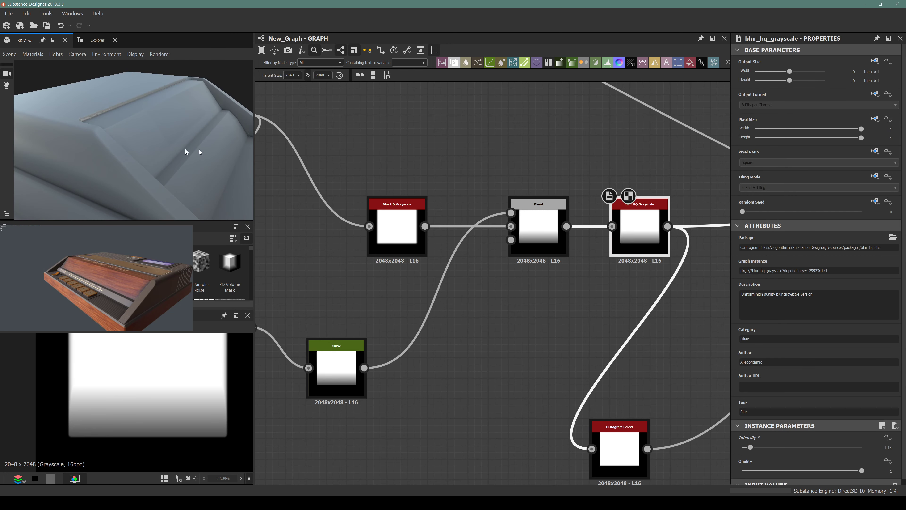
Open the Curve node of the lower gradient branch and move the point at the foot of its slope to position 0.41, value 0.27
{"action": "scroll", "coordinate": [483, 285], "scroll_direction": "down", "scroll_amount": 3}
{"action": "scroll", "coordinate": [483, 285], "scroll_direction": "down", "scroll_amount": 2}
{"action": "middle_click_drag", "start_coordinate": [609, 324], "coordinate": [397, 244]}
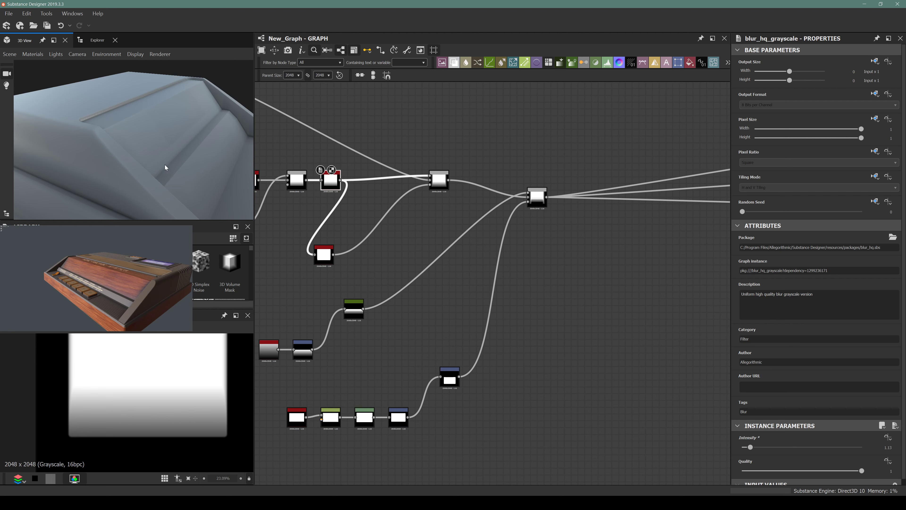
{"action": "left_click_drag", "start_coordinate": [165, 164], "coordinate": [174, 184]}
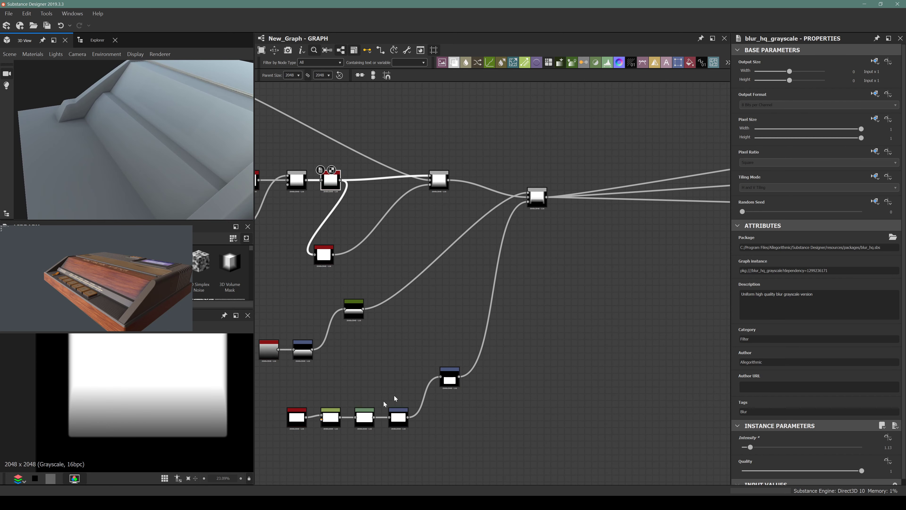
{"action": "double_click", "coordinate": [354, 308]}
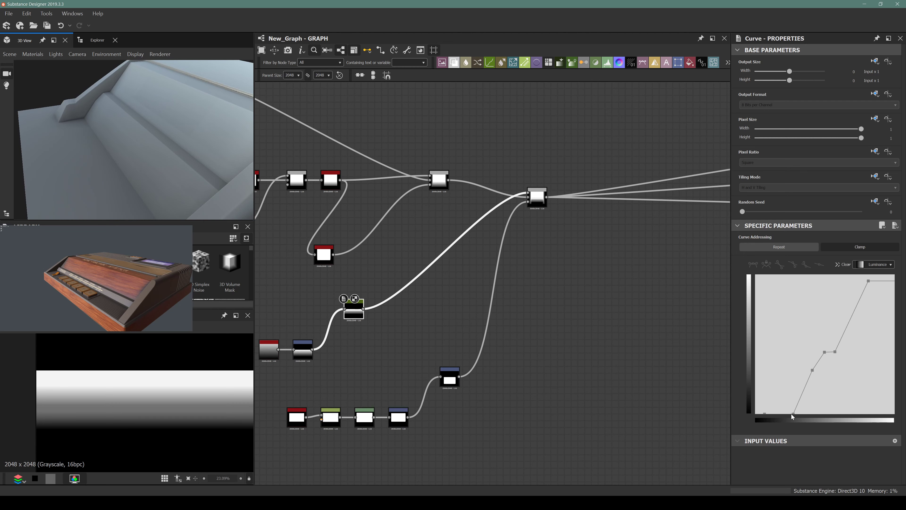
{"action": "left_click_drag", "start_coordinate": [795, 414], "coordinate": [777, 372]}
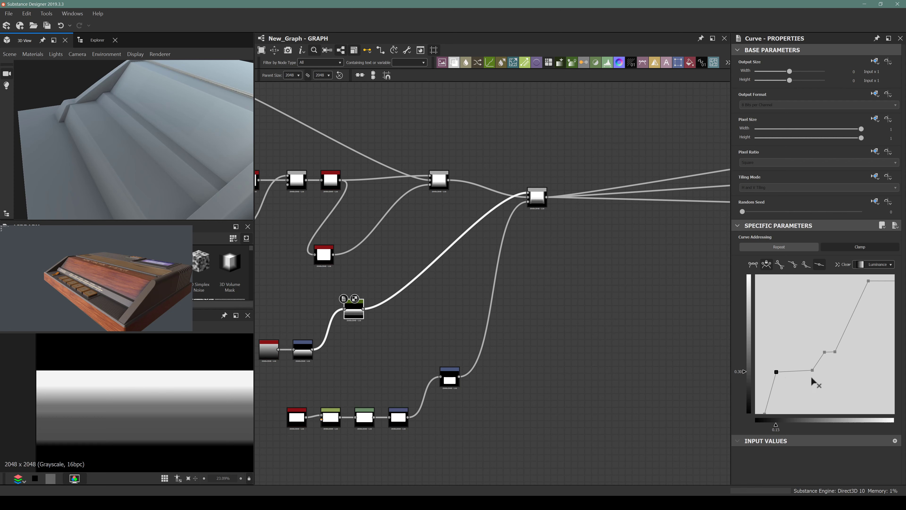
{"action": "left_click_drag", "start_coordinate": [772, 371], "coordinate": [783, 374]}
{"action": "left_click_drag", "start_coordinate": [811, 375], "coordinate": [823, 374]}
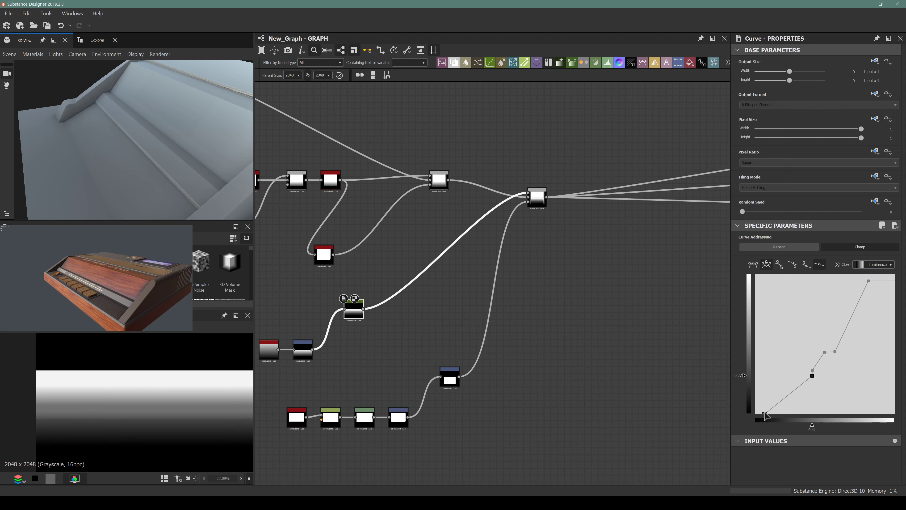
Move the curve's leftmost point to position 0.18, value 0.27, and add a point directly below it at value 0
{"action": "left_click_drag", "start_coordinate": [765, 414], "coordinate": [780, 375]}
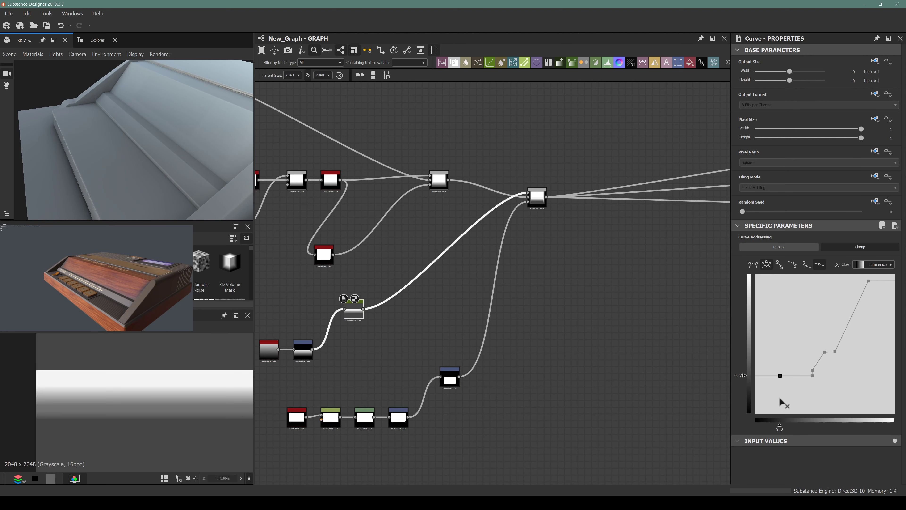
{"action": "left_click", "coordinate": [770, 373]}
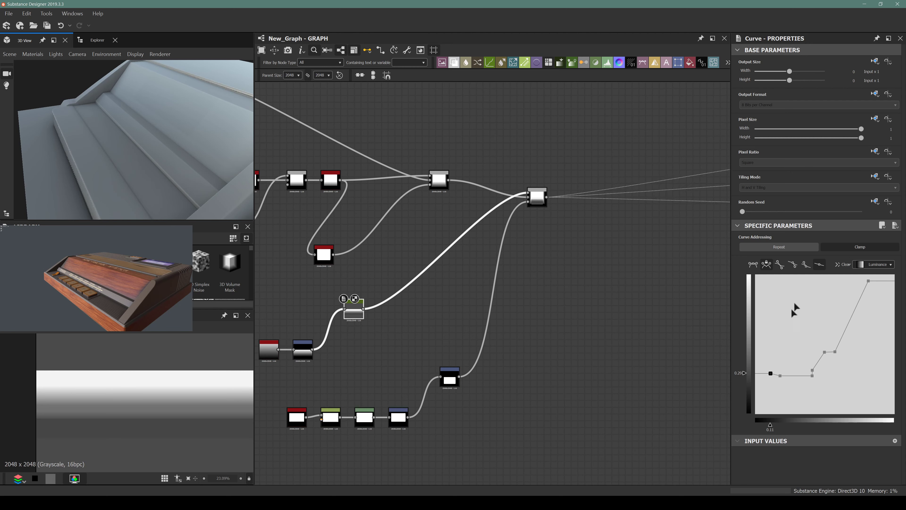
{"action": "left_click_drag", "start_coordinate": [770, 373], "coordinate": [780, 414]}
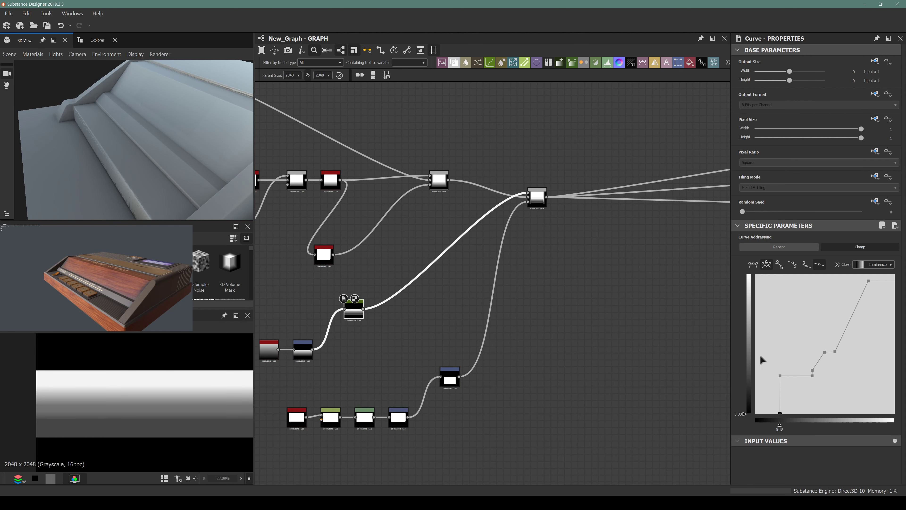
Shift the curve's two vertically aligned leftmost points to position 0.12, widening the ledge
{"action": "left_click", "coordinate": [780, 375]}
{"action": "left_click_drag", "start_coordinate": [782, 376], "coordinate": [772, 378]}
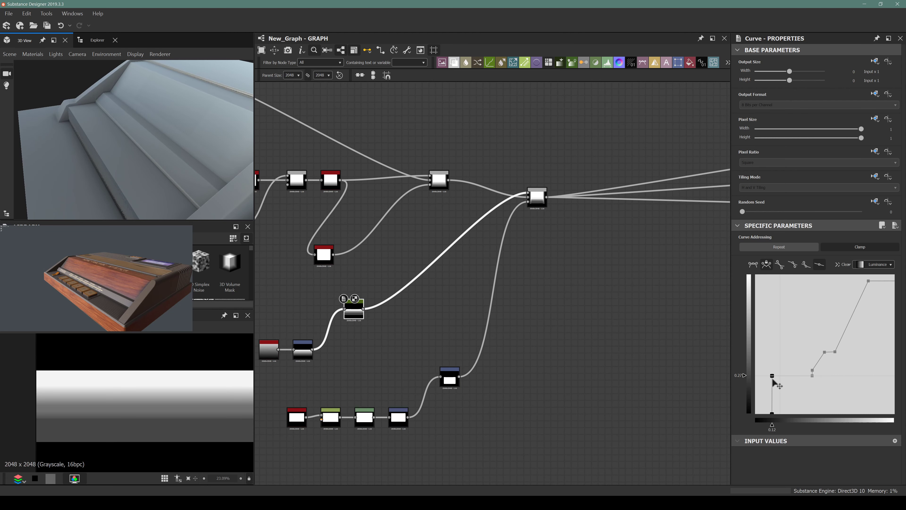
{"action": "scroll", "coordinate": [525, 297], "scroll_direction": "up", "scroll_amount": 3}
{"action": "scroll", "coordinate": [519, 305], "scroll_direction": "down", "scroll_amount": 5}
{"action": "scroll", "coordinate": [484, 327], "scroll_direction": "up", "scroll_amount": 2}
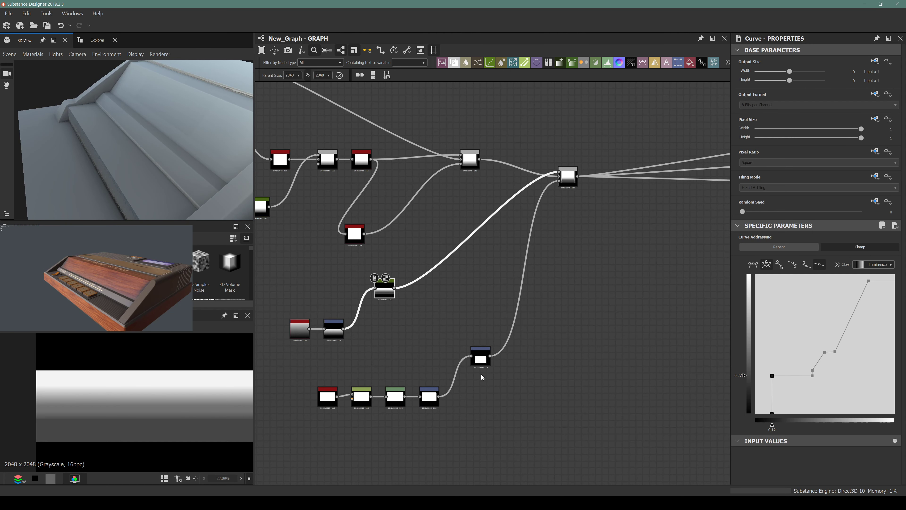
Try to reroute the final Blend node's outgoing links to the preceding Blend node to compare the 3D form, and undo the change
{"action": "left_click", "coordinate": [480, 359]}
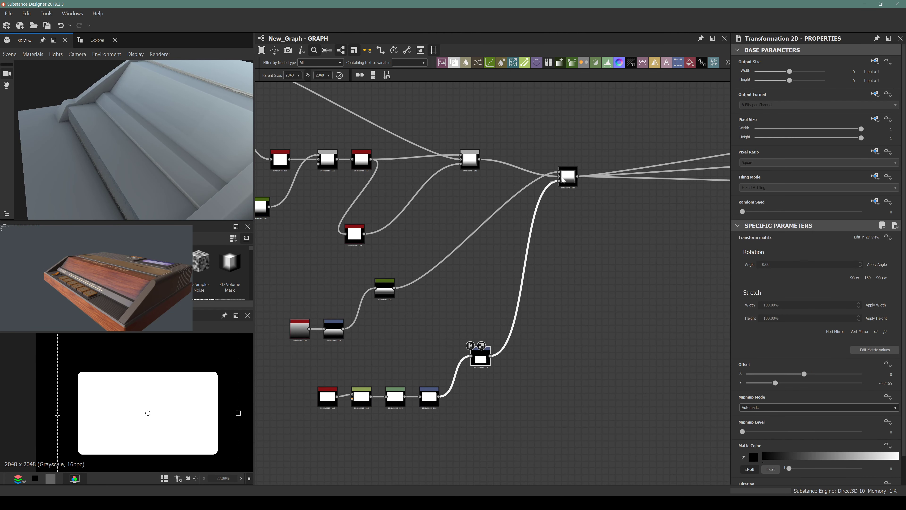
{"action": "left_click", "coordinate": [563, 179]}
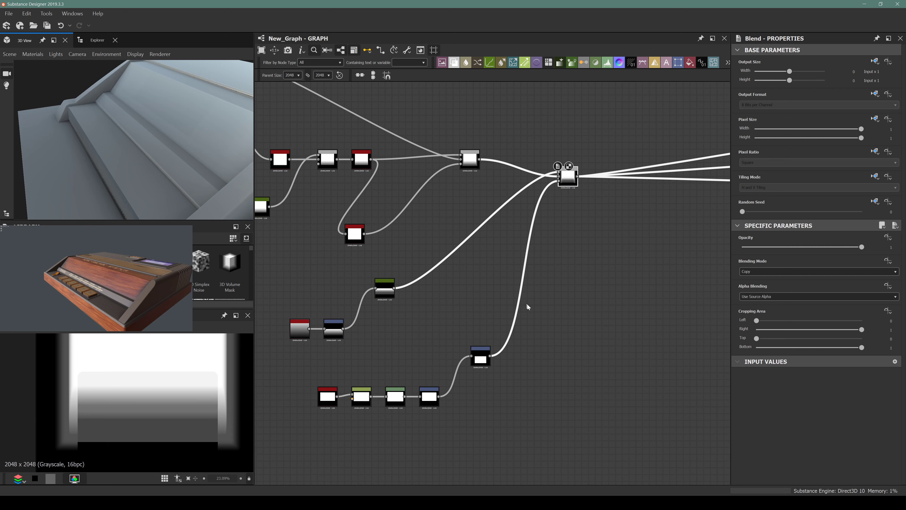
{"action": "left_click", "coordinate": [480, 357]}
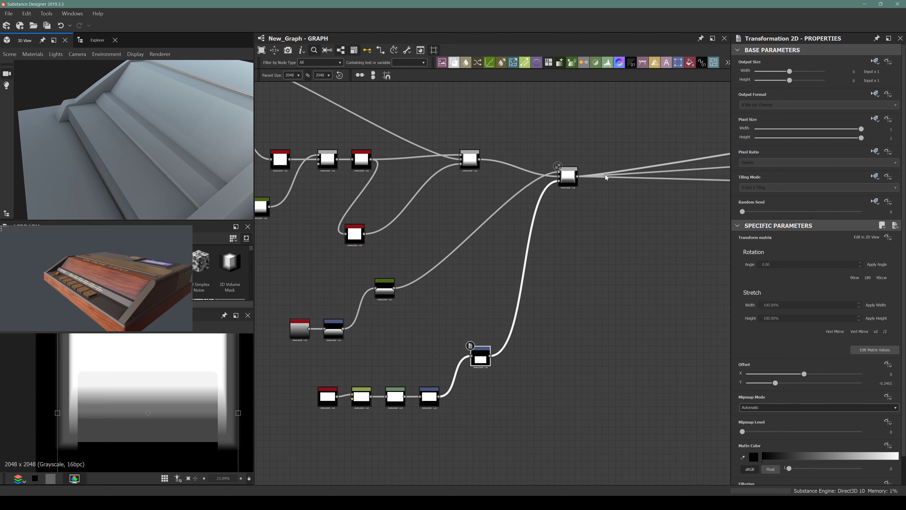
{"action": "left_click_drag", "start_coordinate": [577, 176], "coordinate": [475, 159], "text": "shift"}
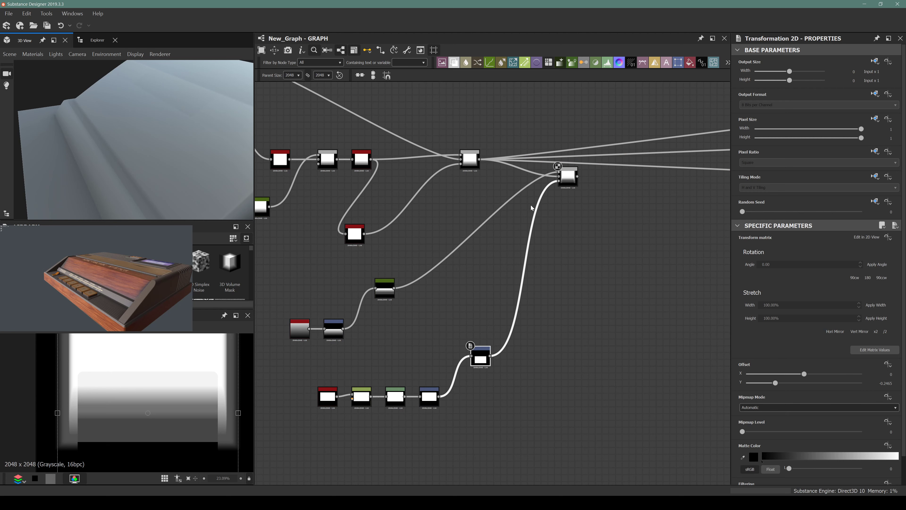
{"action": "key", "text": "ctrl+z"}
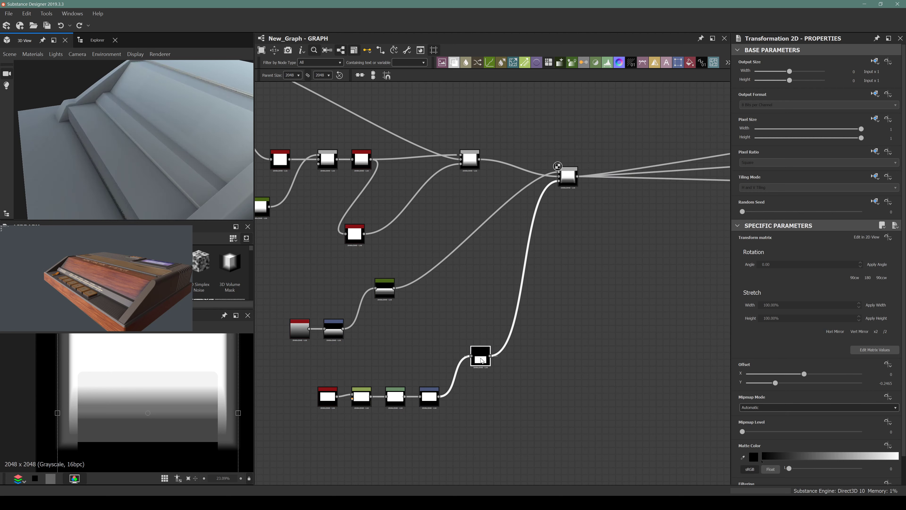
Insert a Blend node after the Transformation 2D node that positions the rounded panel mask
{"action": "double_click", "coordinate": [480, 359]}
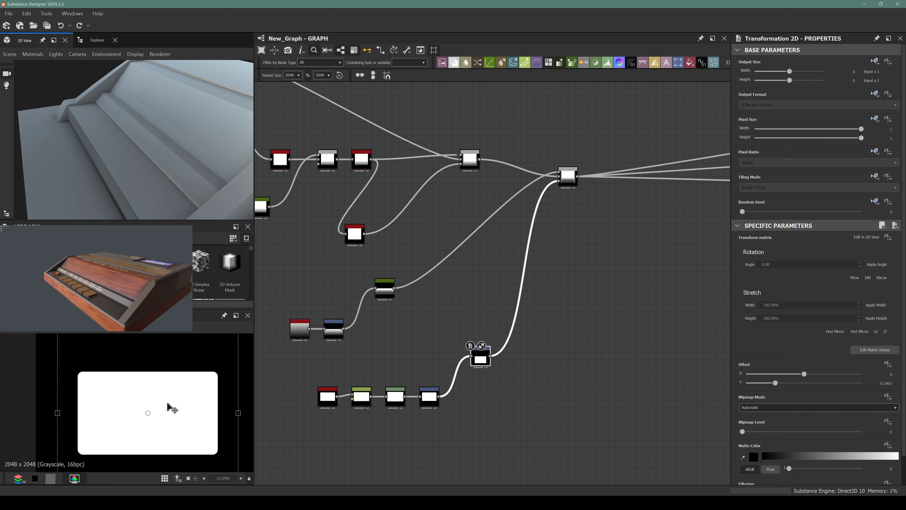
{"action": "double_click", "coordinate": [391, 295]}
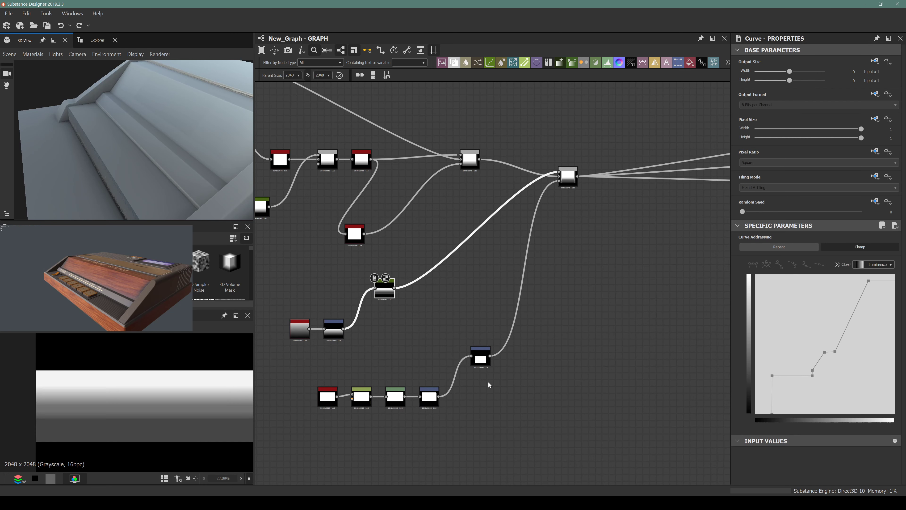
{"action": "double_click", "coordinate": [480, 360]}
{"action": "key", "text": "space"}
{"action": "type", "text": "ble"}
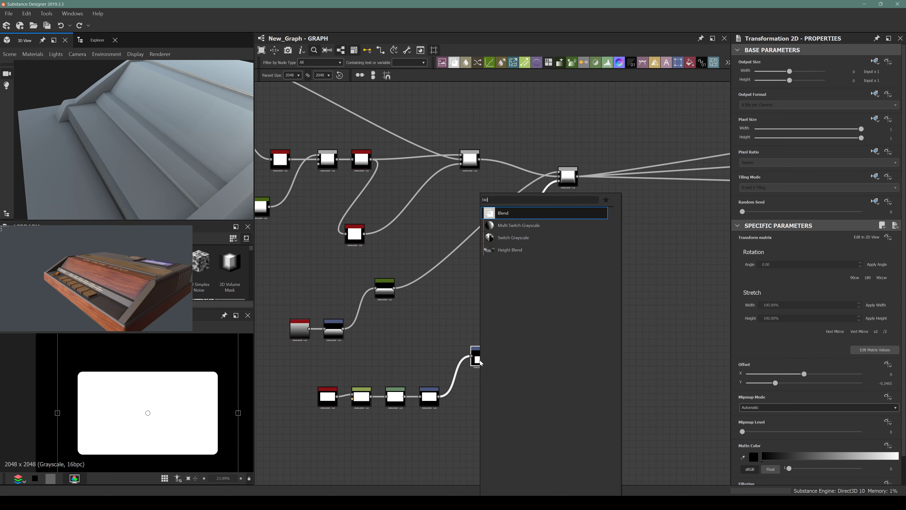
{"action": "key", "text": "Return"}
Add a Shape node followed by a Transformation 2D node, and connect the result to the new Blend node's foreground input
{"action": "key", "text": "space"}
{"action": "type", "text": "sha"}
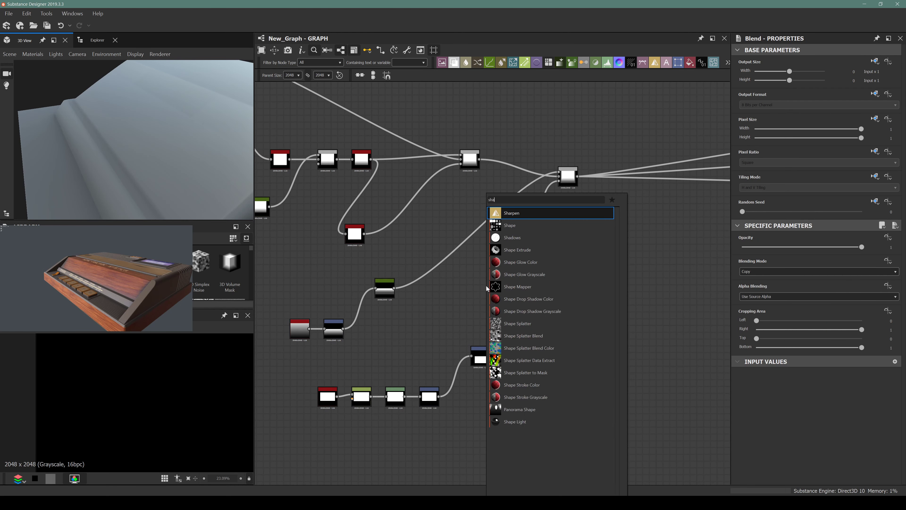
{"action": "key", "text": "Down"}
{"action": "key", "text": "Return"}
{"action": "left_click_drag", "start_coordinate": [486, 286], "coordinate": [463, 301]}
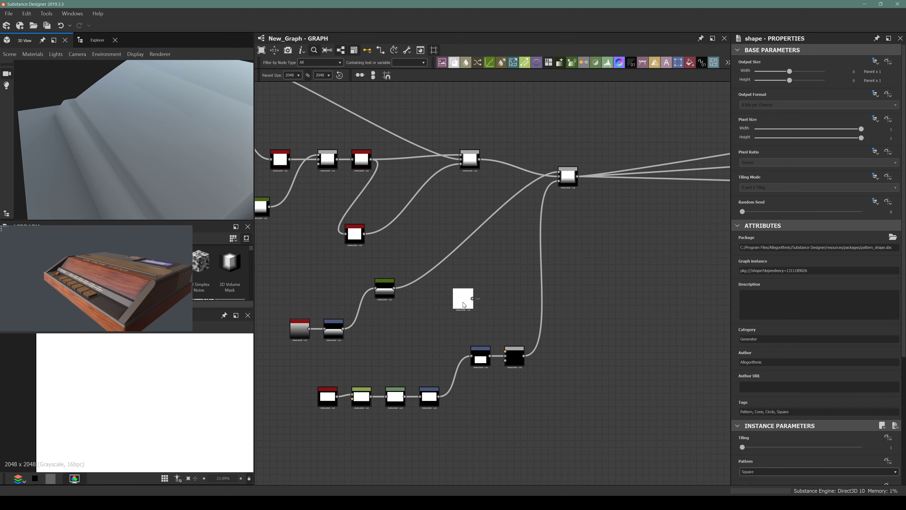
{"action": "key", "text": "space"}
{"action": "type", "text": "trans"}
{"action": "key", "text": "Return"}
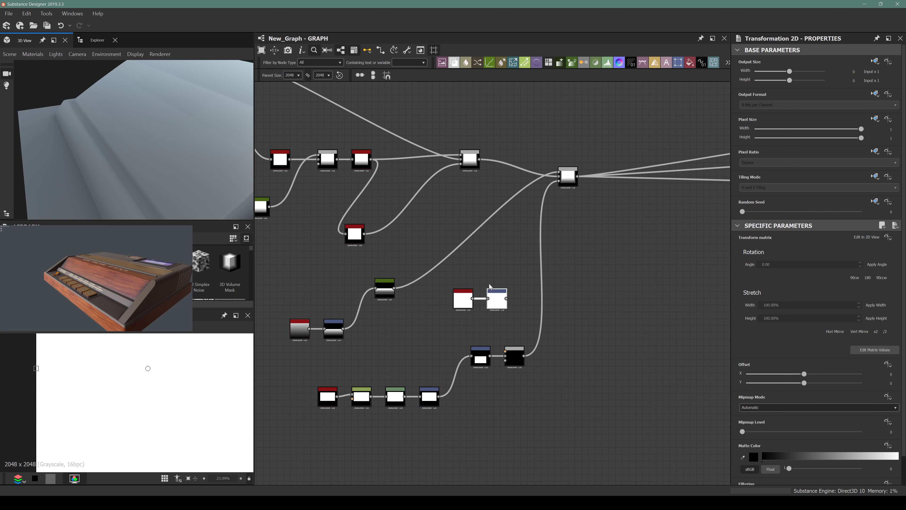
{"action": "left_click_drag", "start_coordinate": [506, 299], "coordinate": [505, 351]}
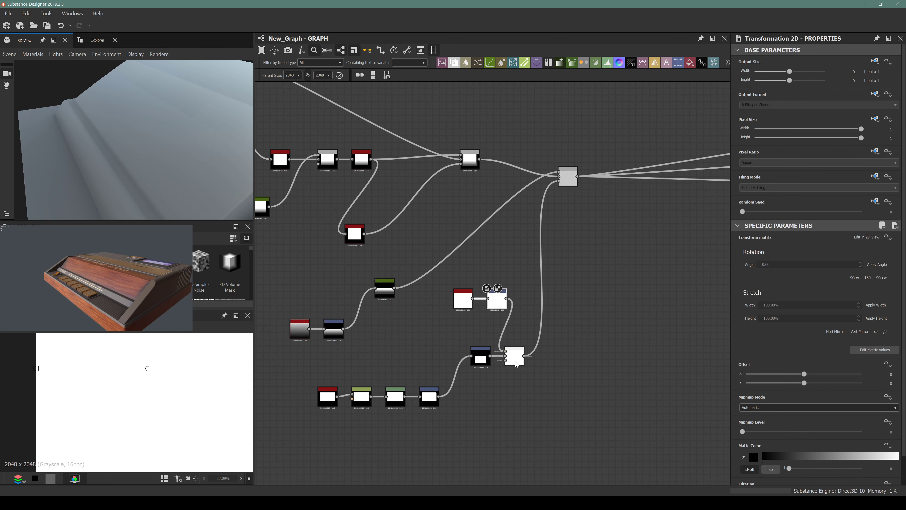
Set the new Blend node's blending mode to Subtract
{"action": "left_click", "coordinate": [516, 362]}
{"action": "left_click", "coordinate": [777, 271]}
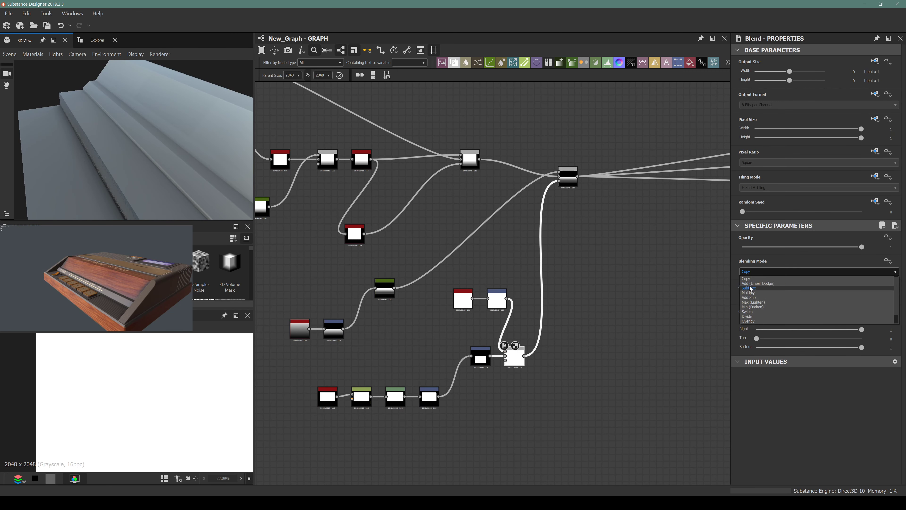
{"action": "left_click", "coordinate": [748, 287]}
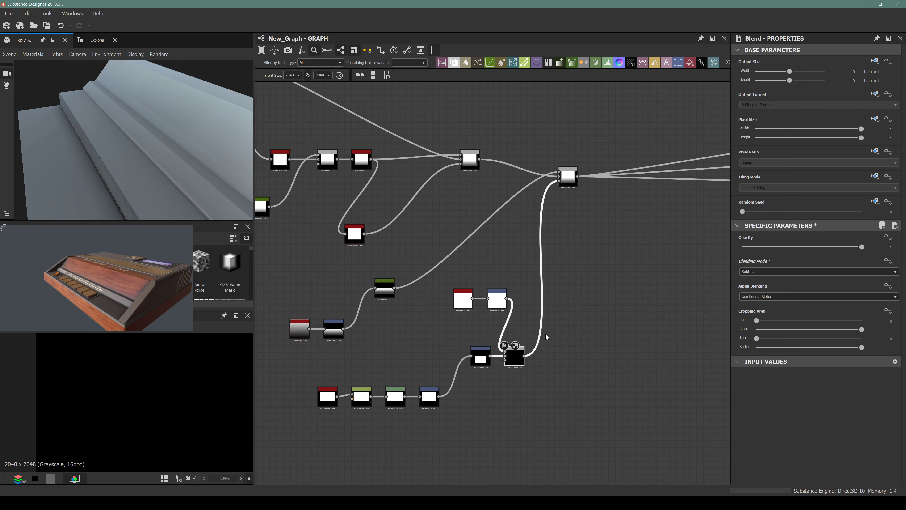
With the final Blend previewed, offset the new Transformation 2D shape vertically to Y -0.8185 to cut off the panel mask's lower edge
{"action": "double_click", "coordinate": [571, 184]}
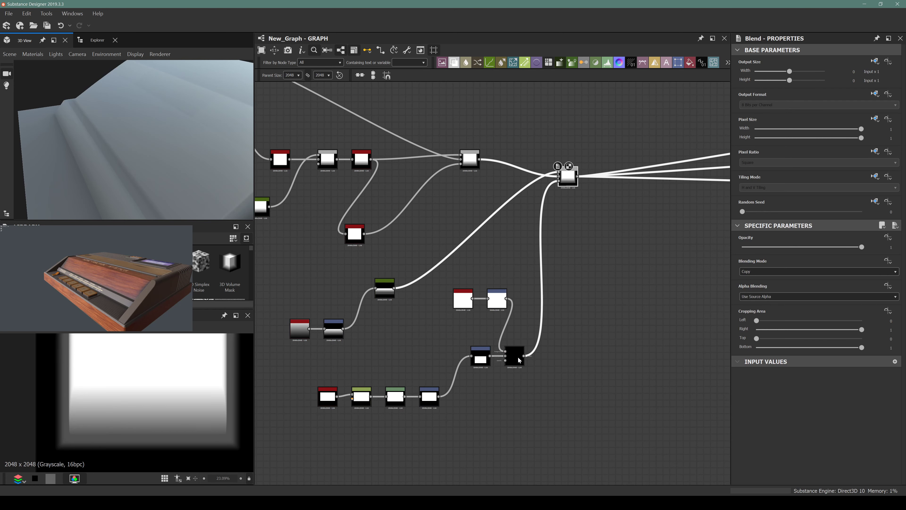
{"action": "double_click", "coordinate": [497, 296]}
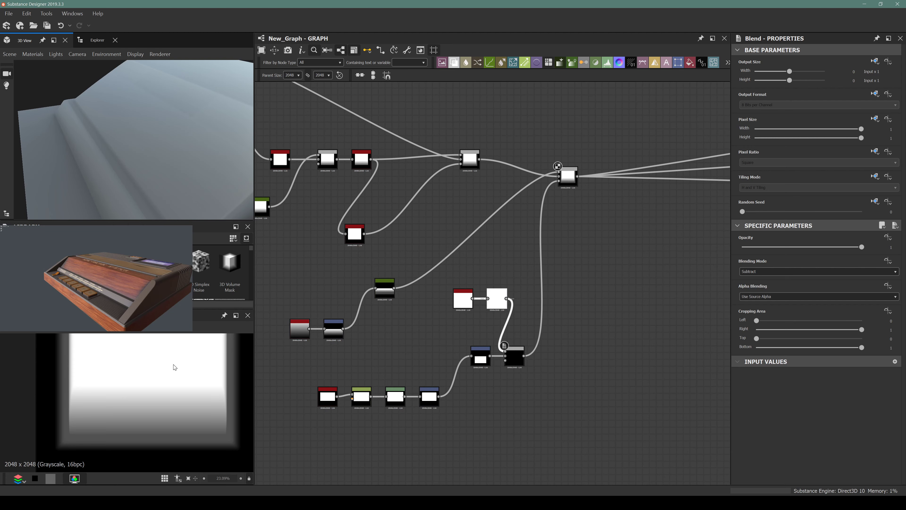
{"action": "left_click_drag", "start_coordinate": [133, 394], "coordinate": [108, 464]}
{"action": "left_click_drag", "start_coordinate": [110, 384], "coordinate": [92, 463]}
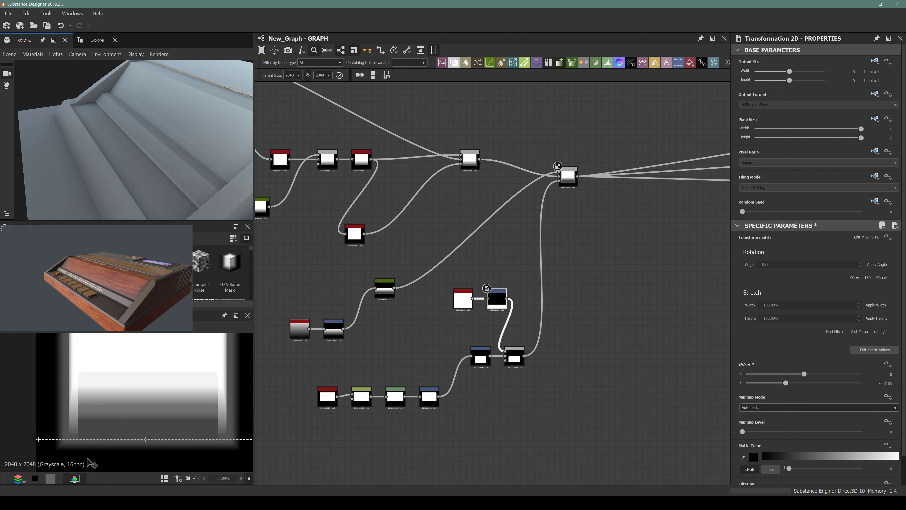
Inspect the trimmed panel's front edge in 3D and compare the panel mask before and after the subtraction
{"action": "scroll", "coordinate": [91, 150], "scroll_direction": "up", "scroll_amount": 3}
{"action": "middle_click_drag", "start_coordinate": [91, 150], "coordinate": [140, 115]}
{"action": "scroll", "coordinate": [140, 115], "scroll_direction": "up", "scroll_amount": 3}
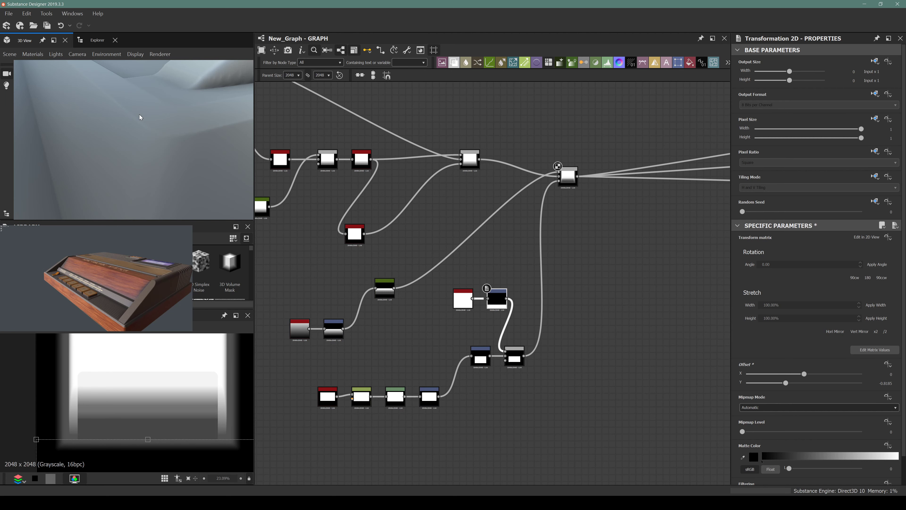
{"action": "left_click_drag", "start_coordinate": [139, 115], "coordinate": [161, 126]}
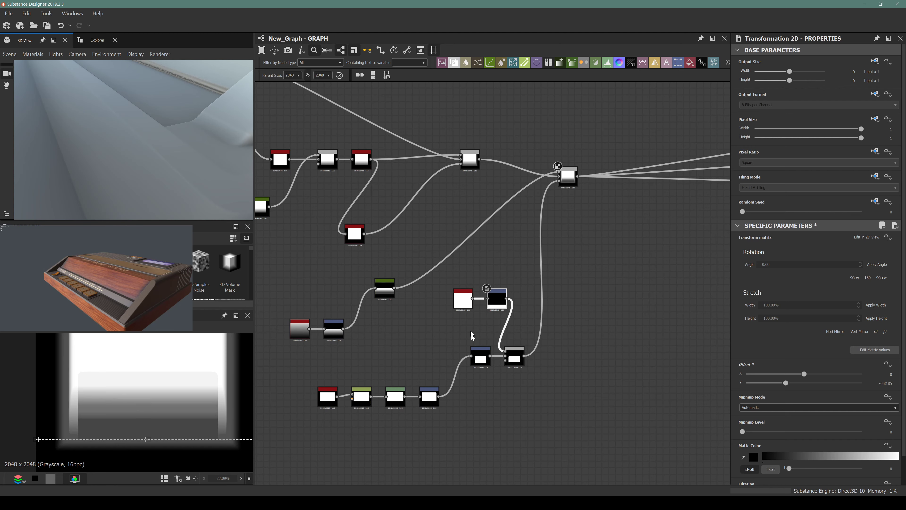
{"action": "left_click", "coordinate": [521, 361]}
{"action": "left_click", "coordinate": [480, 357]}
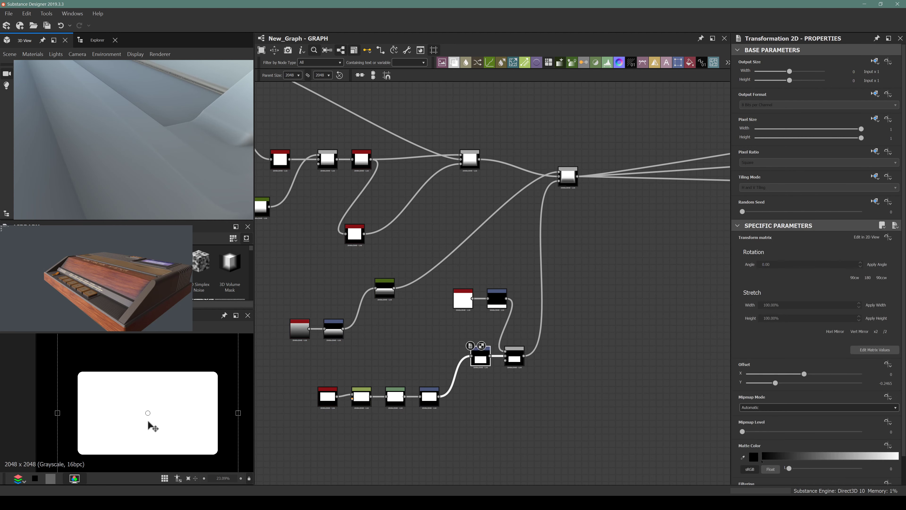
{"action": "left_click", "coordinate": [513, 360]}
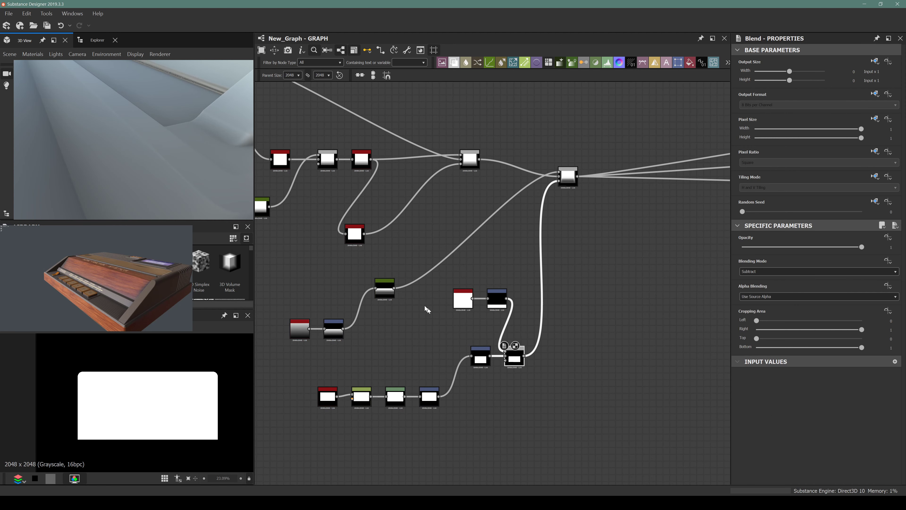
{"action": "left_click_drag", "start_coordinate": [142, 142], "coordinate": [188, 152]}
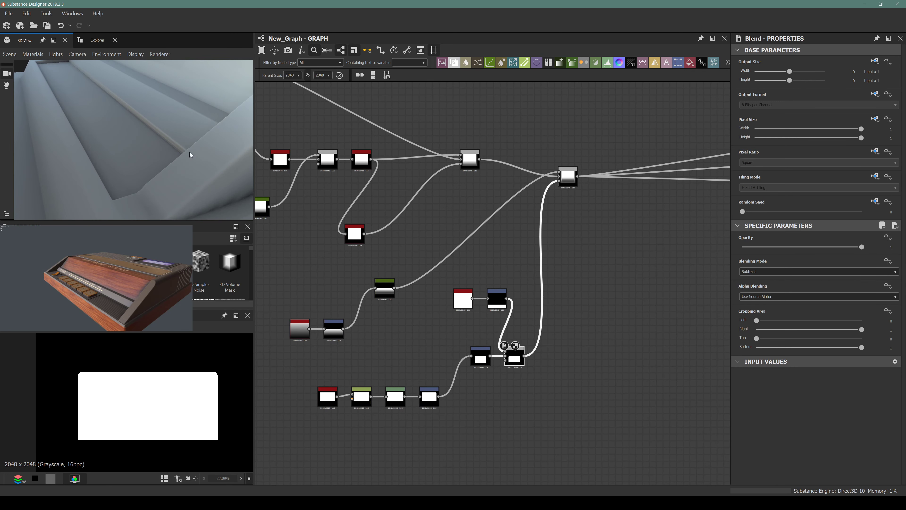
Raise the five selected lower points of the gradient branch's curve together, bringing the point at position 0.50 to value 0.48
{"action": "middle_click_drag", "start_coordinate": [453, 224], "coordinate": [446, 250]}
{"action": "left_click", "coordinate": [377, 307]}
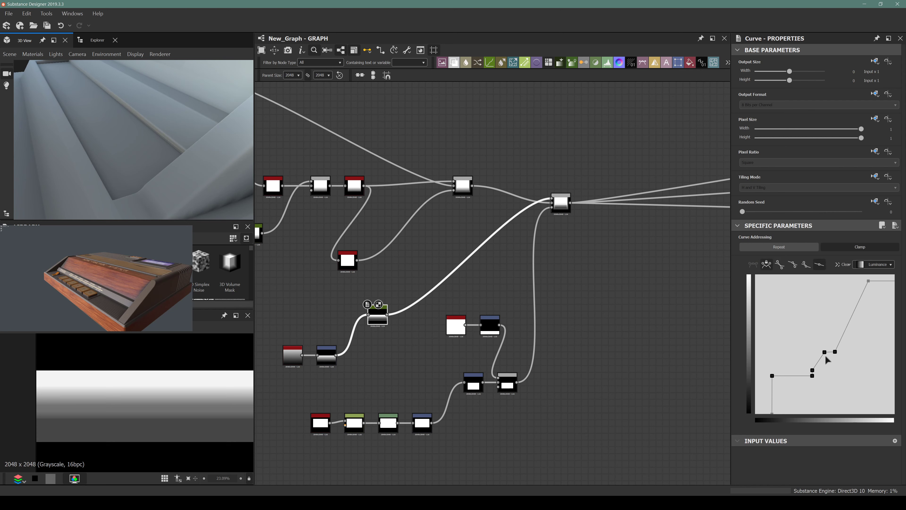
{"action": "left_click_drag", "start_coordinate": [825, 352], "coordinate": [827, 345]}
{"action": "left_click_drag", "start_coordinate": [118, 138], "coordinate": [218, 77]}
{"action": "right_click_drag", "start_coordinate": [218, 77], "coordinate": [131, 133]}
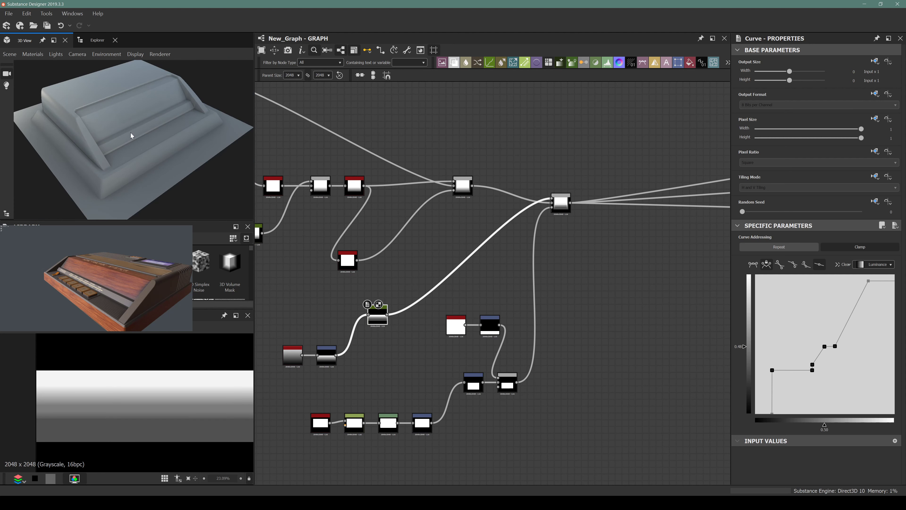
Compare the reference console's front panel with the 3D form and review the node graph around the final Blend node
{"action": "left_click", "coordinate": [88, 295]}
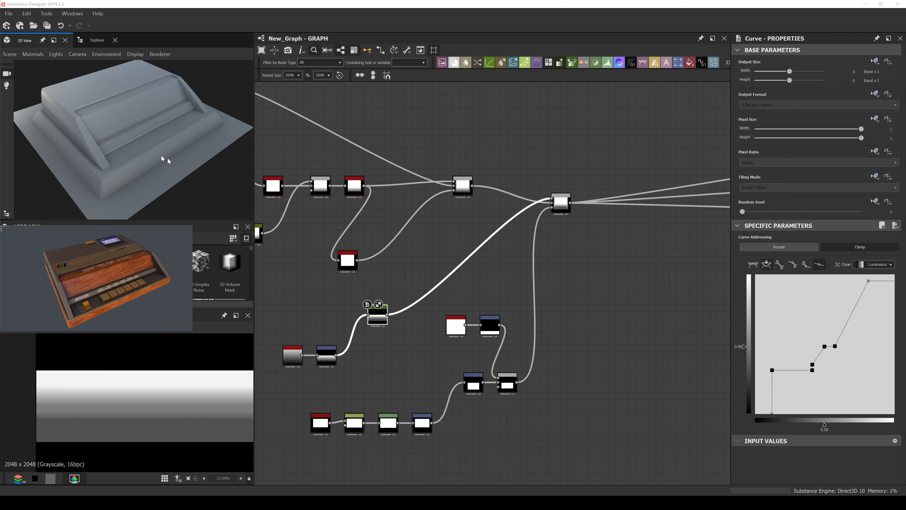
{"action": "mouse_move", "coordinate": [109, 163]}
{"action": "left_mouse_down", "text": "alt"}
{"action": "mouse_move", "coordinate": [219, 138]}
{"action": "mouse_move", "coordinate": [97, 166]}
{"action": "left_mouse_up", "text": "alt"}
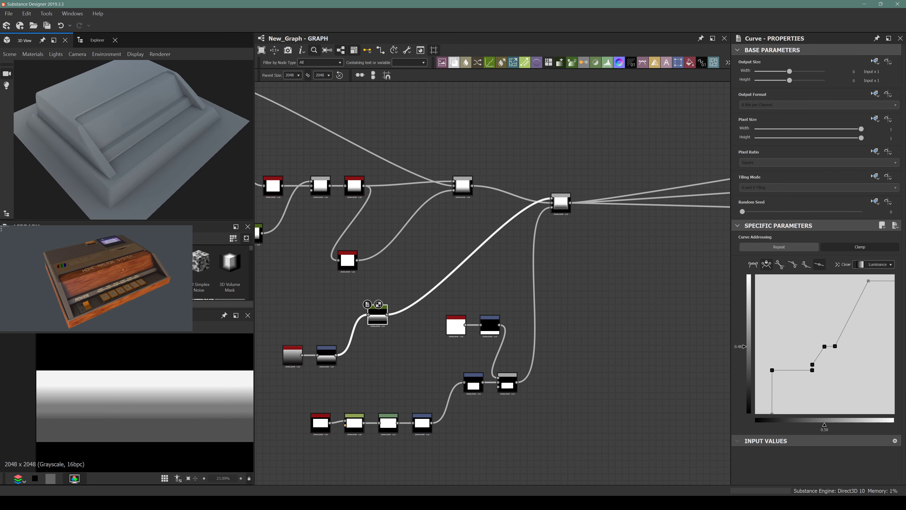
{"action": "left_click", "coordinate": [110, 276]}
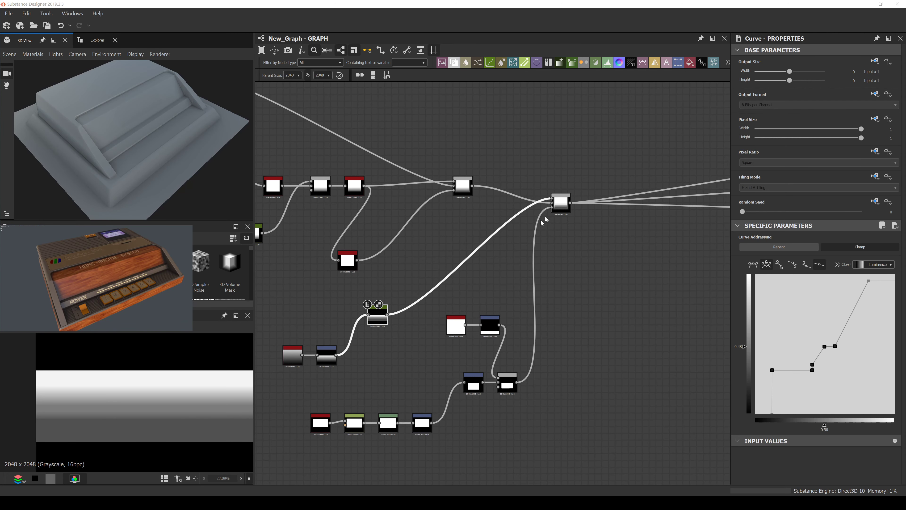
{"action": "scroll", "coordinate": [542, 222], "scroll_direction": "down", "scroll_amount": 4}
{"action": "left_click", "coordinate": [536, 304]}
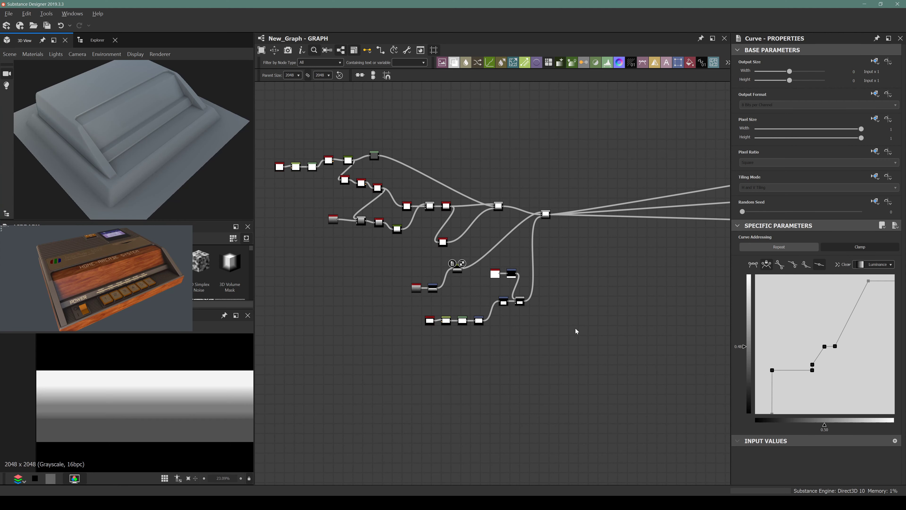
{"action": "scroll", "coordinate": [513, 224], "scroll_direction": "up", "scroll_amount": 2}
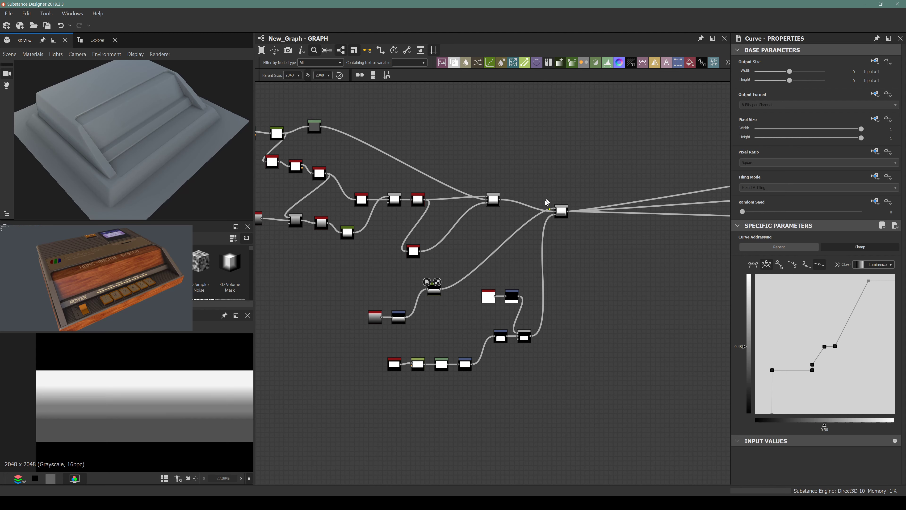
{"action": "left_click", "coordinate": [539, 208], "text": "alt"}
{"action": "scroll", "coordinate": [534, 210], "scroll_direction": "up", "scroll_amount": 5}
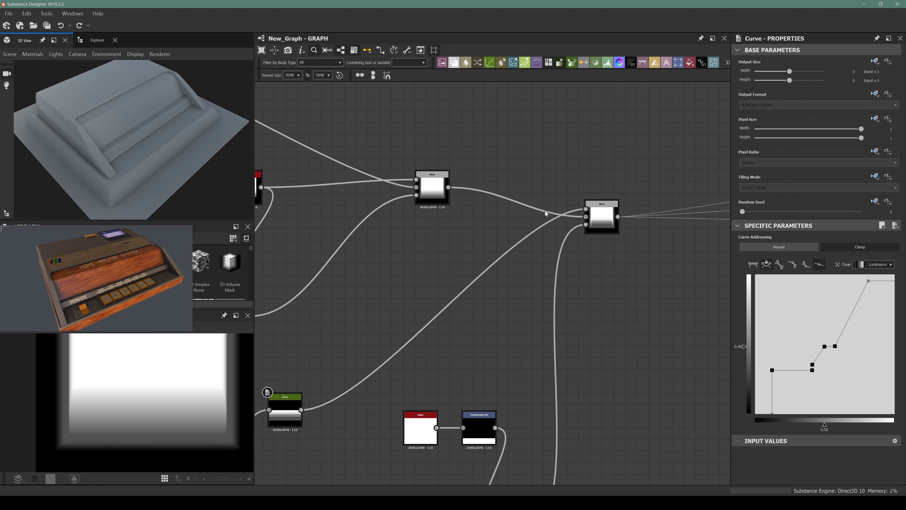
{"action": "scroll", "coordinate": [525, 155], "scroll_direction": "down", "scroll_amount": 4}
{"action": "key", "text": "ctrl+z"}
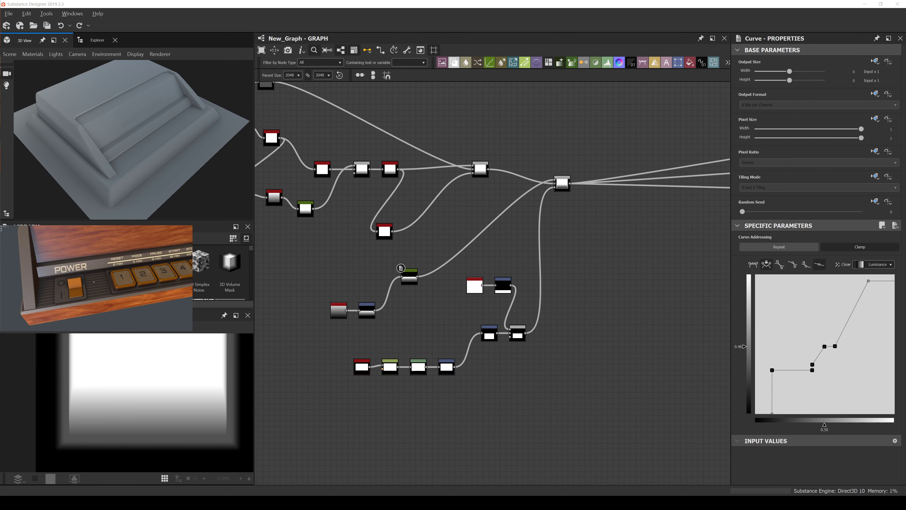
Add a Stripes generator node above the final Blend node
{"action": "middle_click_drag", "start_coordinate": [569, 215], "coordinate": [399, 252]}
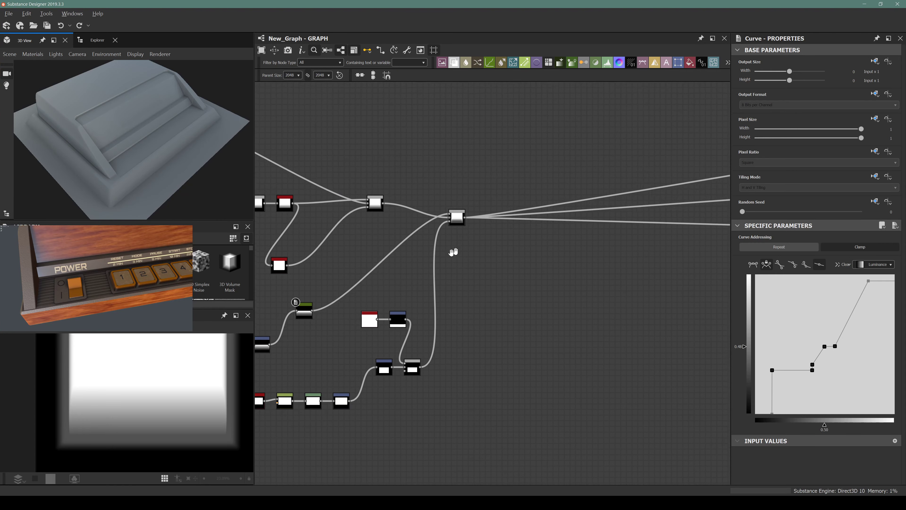
{"action": "scroll", "coordinate": [399, 253], "scroll_direction": "up", "scroll_amount": 3}
{"action": "key", "text": "space"}
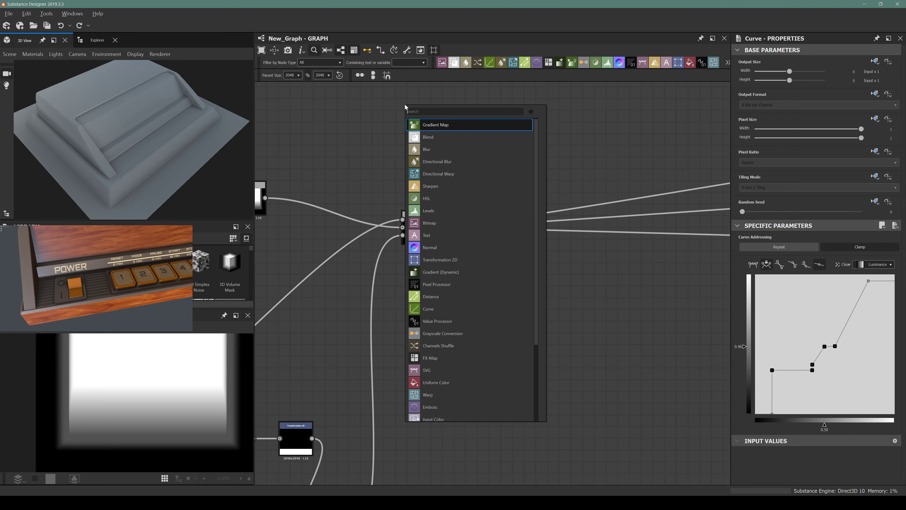
{"action": "type", "text": "st"}
{"action": "type", "text": "ripes"}
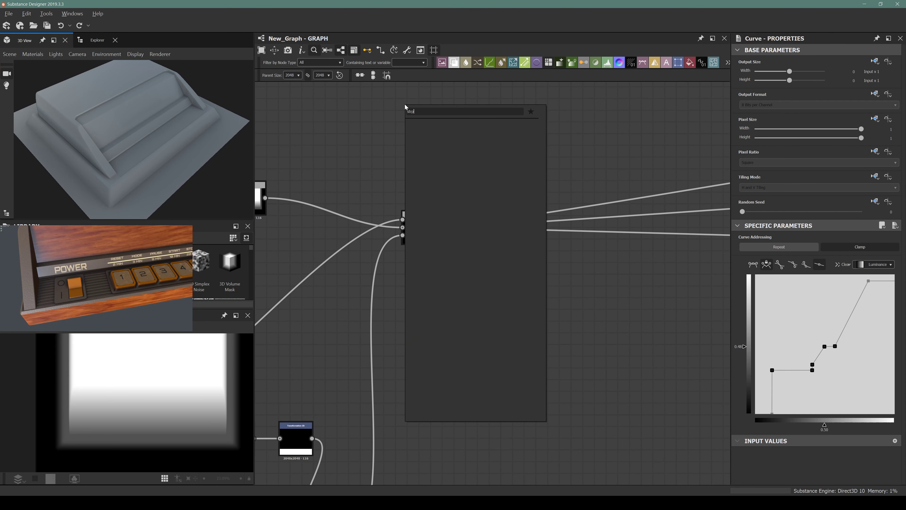
{"action": "key", "text": "Return"}
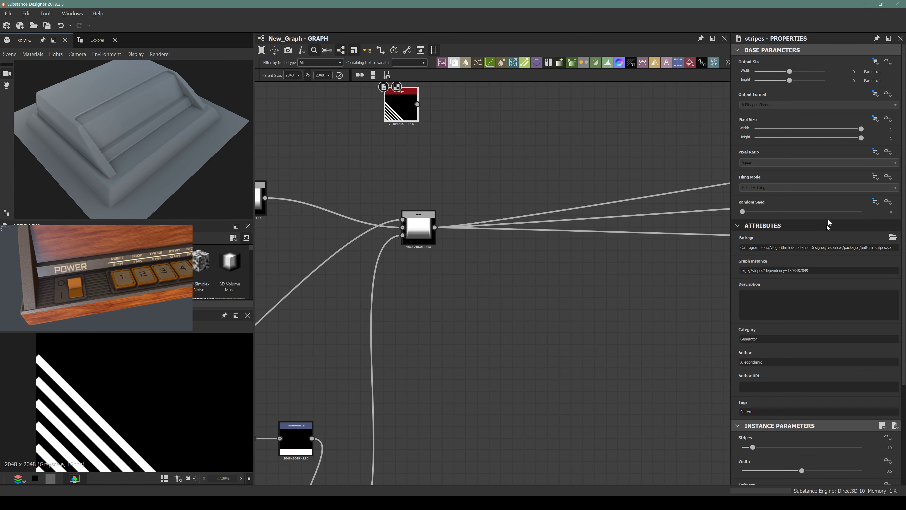
{"action": "left_click", "coordinate": [879, 201]}
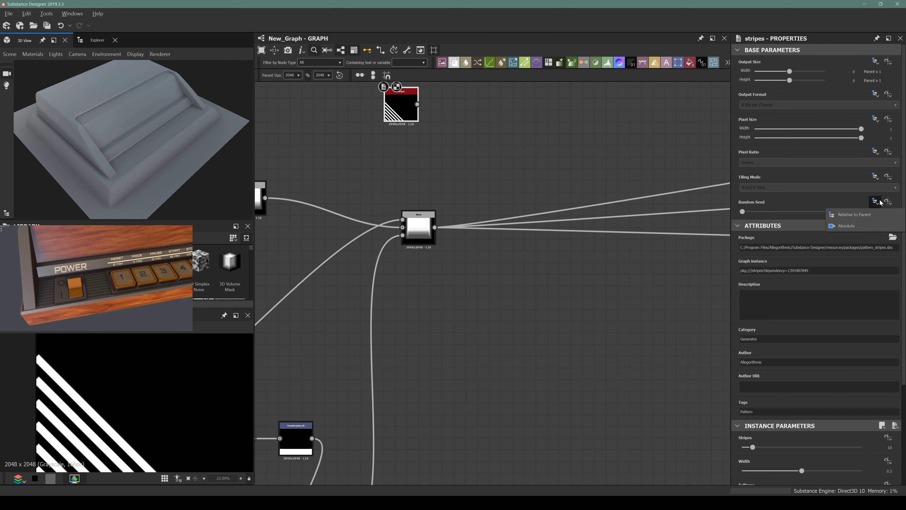
Override the Stripes node's Tiling Mode as Absolute with H and V Tiling, and bring the node closer to the final Blend
{"action": "left_click", "coordinate": [875, 181]}
{"action": "left_click", "coordinate": [876, 178]}
{"action": "left_click", "coordinate": [876, 178]}
{"action": "left_click", "coordinate": [862, 201]}
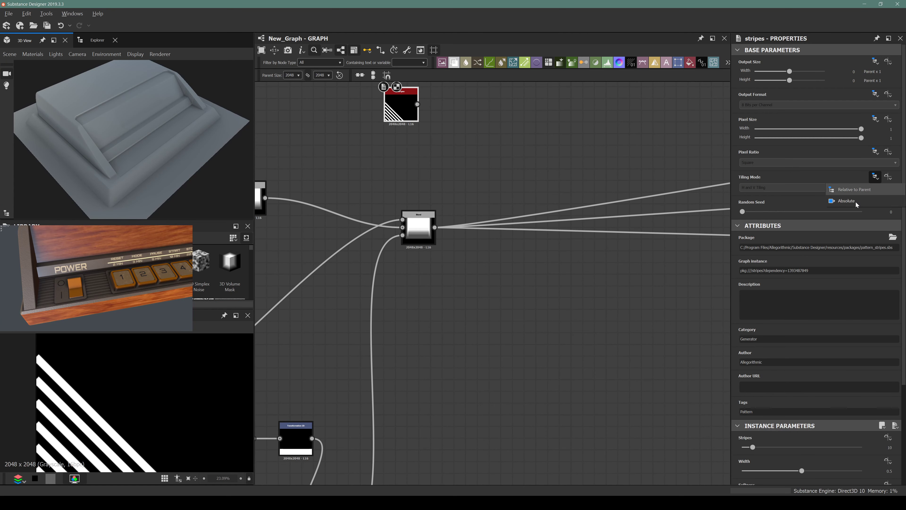
{"action": "middle_click_drag", "start_coordinate": [373, 145], "coordinate": [409, 247]}
{"action": "left_click_drag", "start_coordinate": [432, 215], "coordinate": [421, 183]}
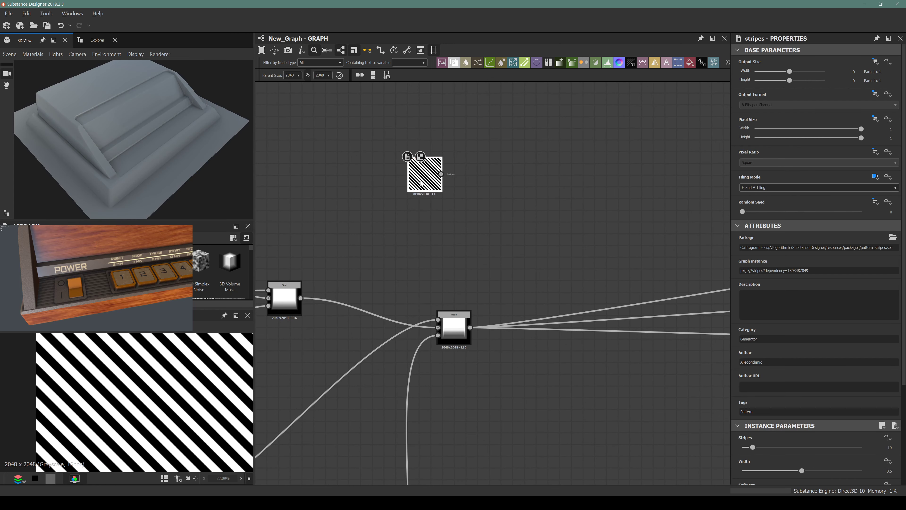
Make the stripes horizontal by setting the Stripes node's Shift to 0, and reposition the node above the final Blend
{"action": "scroll", "coordinate": [783, 402], "scroll_direction": "down", "scroll_amount": 3}
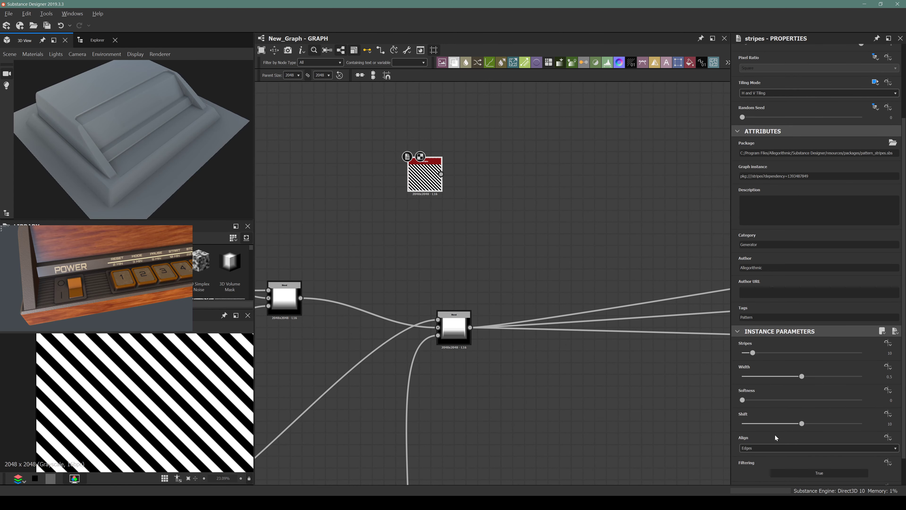
{"action": "left_click_drag", "start_coordinate": [772, 425], "coordinate": [696, 423]}
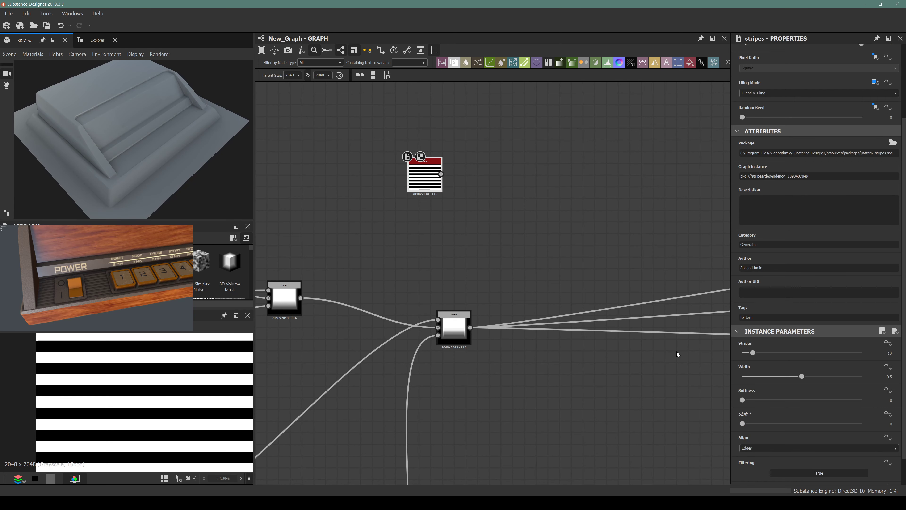
{"action": "left_click_drag", "start_coordinate": [426, 185], "coordinate": [403, 203]}
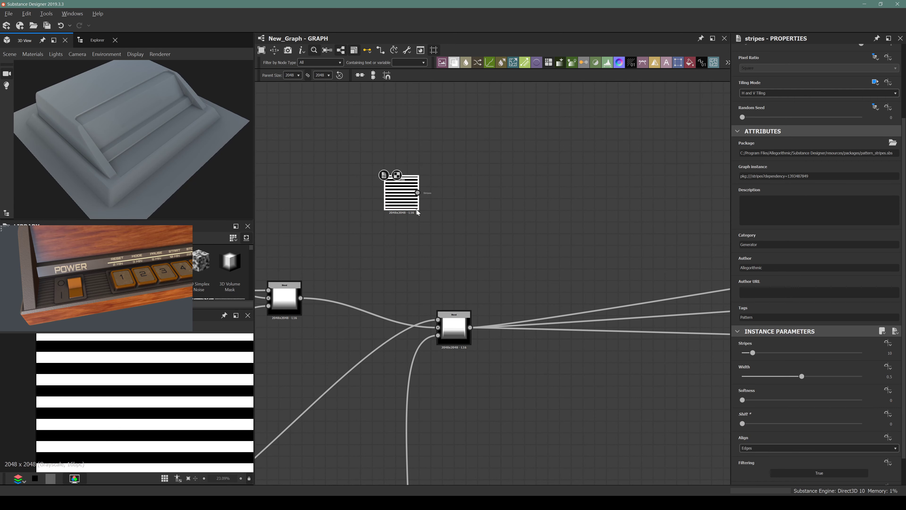
{"action": "left_click", "coordinate": [418, 211]}
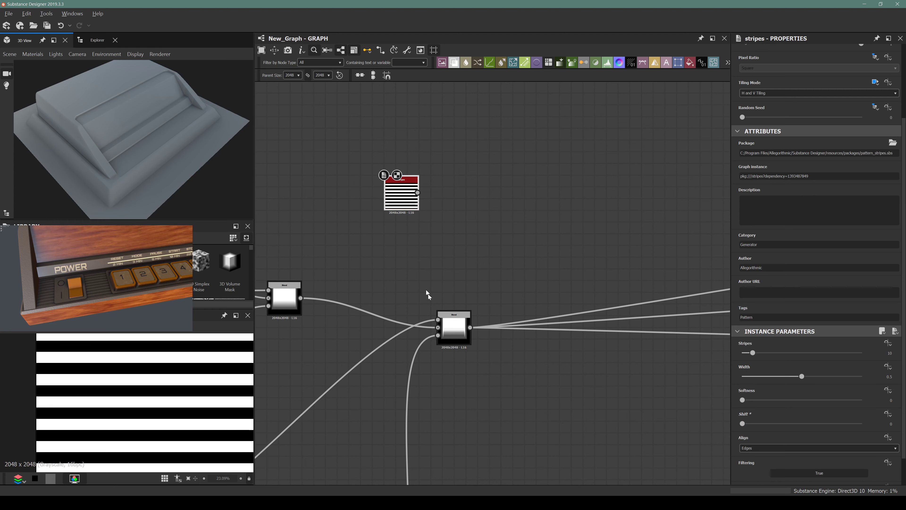
Insert a Blend node after the final Blend and feed the stripes into its foreground in Subtract mode
{"action": "left_click", "coordinate": [452, 332]}
{"action": "key", "text": "space"}
{"action": "type", "text": "blend"}
{"action": "key", "text": "Return"}
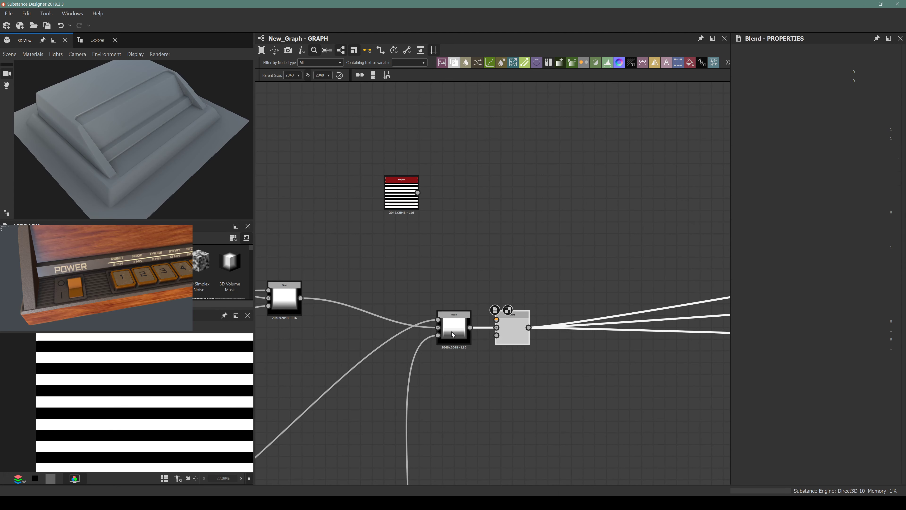
{"action": "left_click_drag", "start_coordinate": [513, 332], "coordinate": [541, 290]}
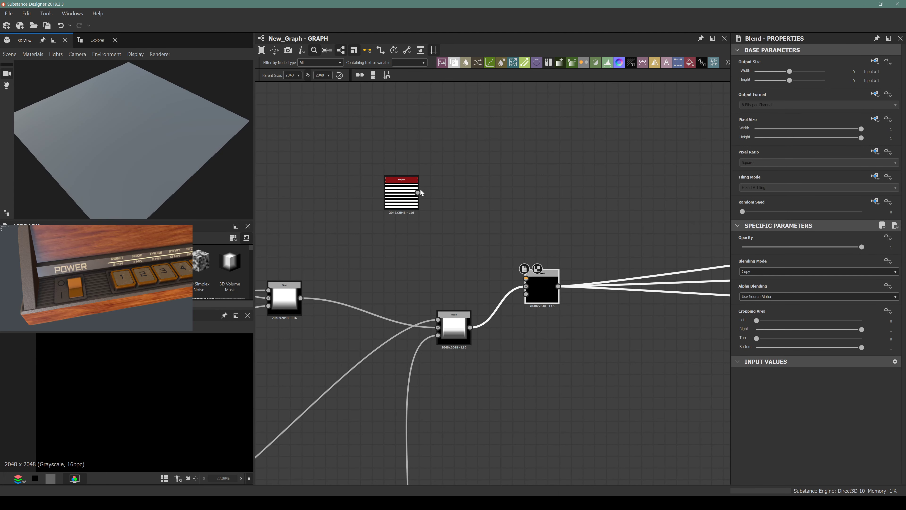
{"action": "left_click_drag", "start_coordinate": [417, 193], "coordinate": [525, 278]}
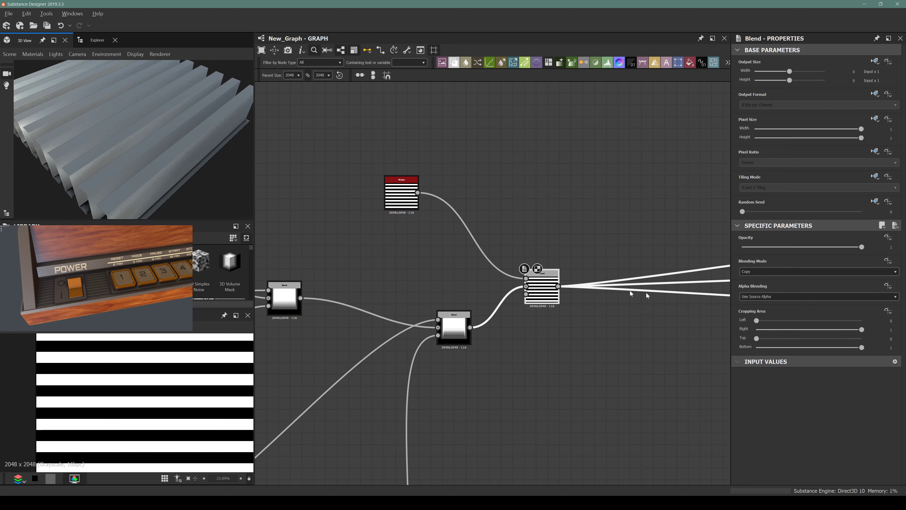
{"action": "left_click", "coordinate": [767, 272]}
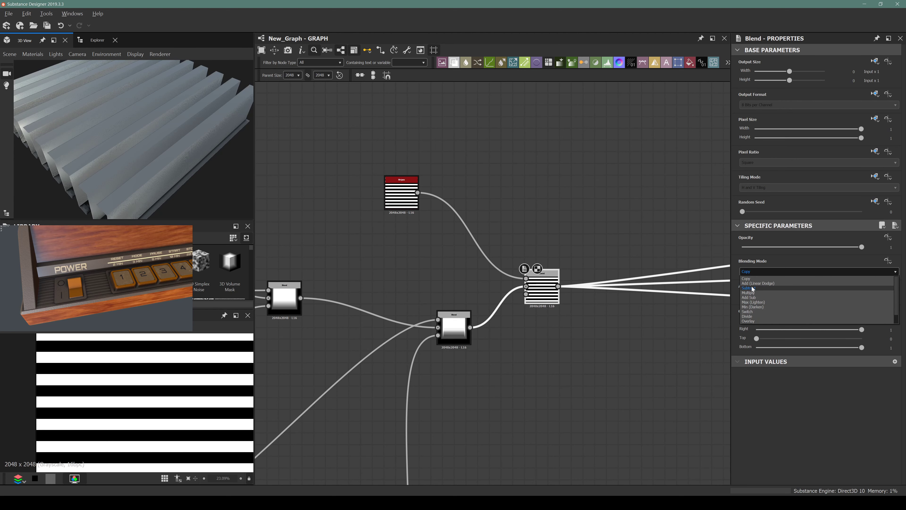
{"action": "left_click", "coordinate": [749, 287]}
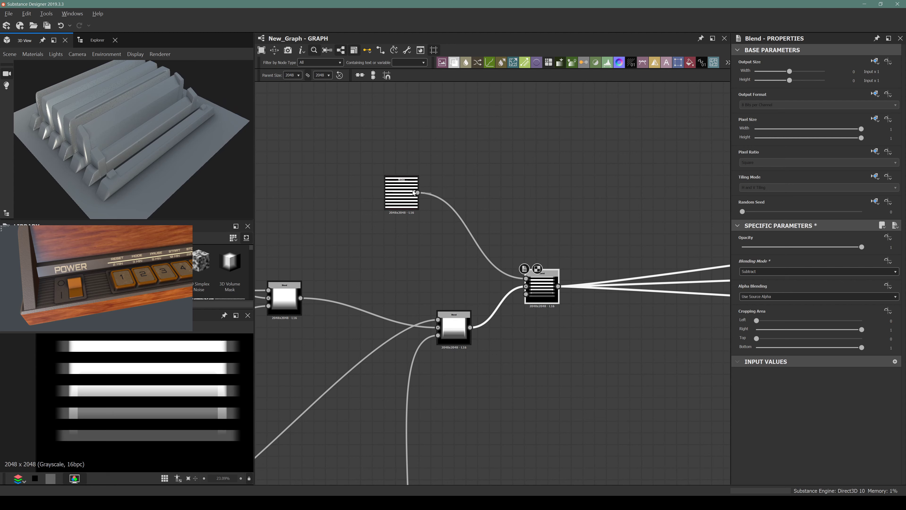
Insert a Transformation 2D node between the Stripes node and the new Subtract Blend
{"action": "left_click_drag", "start_coordinate": [390, 192], "coordinate": [342, 151]}
{"action": "key", "text": "space"}
{"action": "type", "text": "trans"}
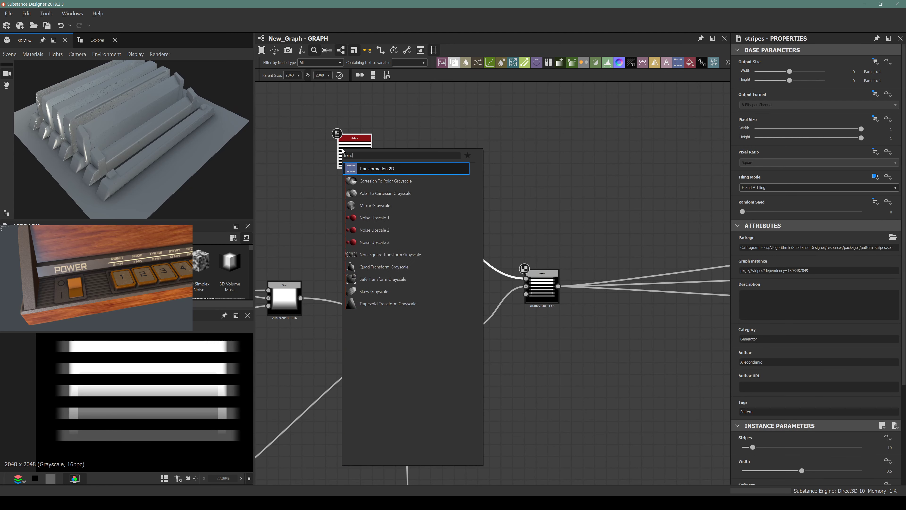
{"action": "key", "text": "Return"}
{"action": "double_click", "coordinate": [406, 146]}
{"action": "left_click_drag", "start_coordinate": [419, 149], "coordinate": [425, 150]}
Squash the stripes vertically in Transformation 2D into a thin band over the panel's lower front, previewed on the Subtract Blend
{"action": "left_click", "coordinate": [542, 284]}
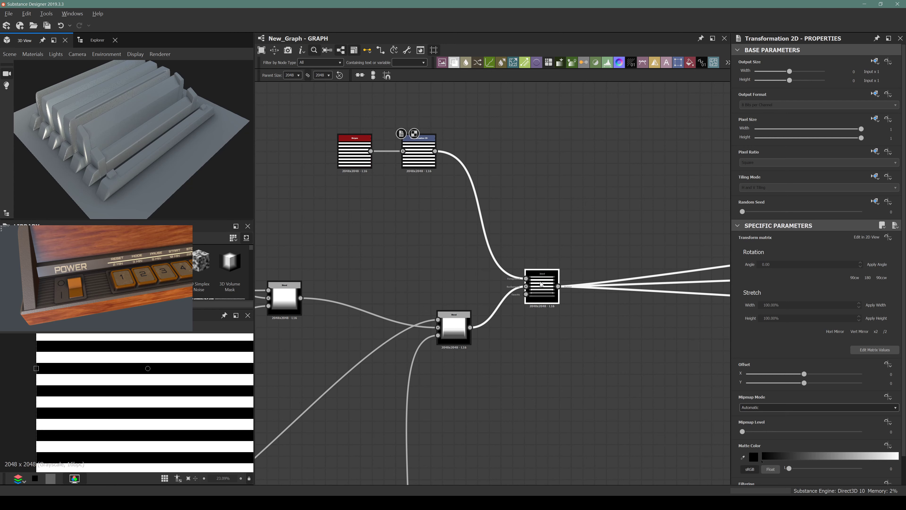
{"action": "left_click", "coordinate": [426, 160]}
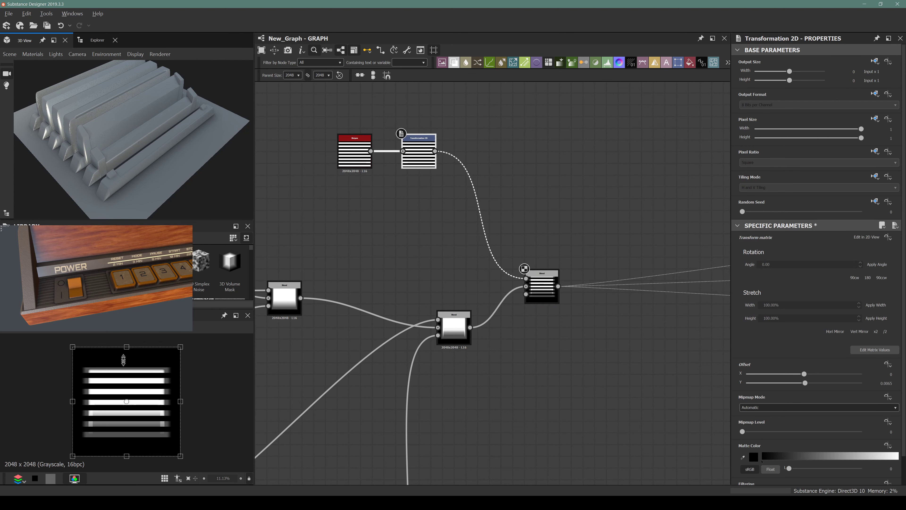
{"action": "left_click_drag", "start_coordinate": [128, 346], "coordinate": [125, 427]}
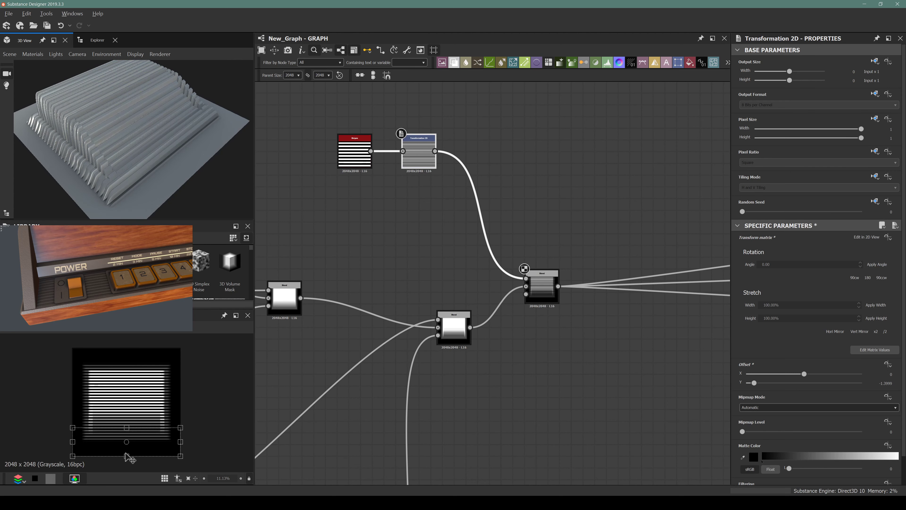
{"action": "left_click_drag", "start_coordinate": [127, 458], "coordinate": [138, 444]}
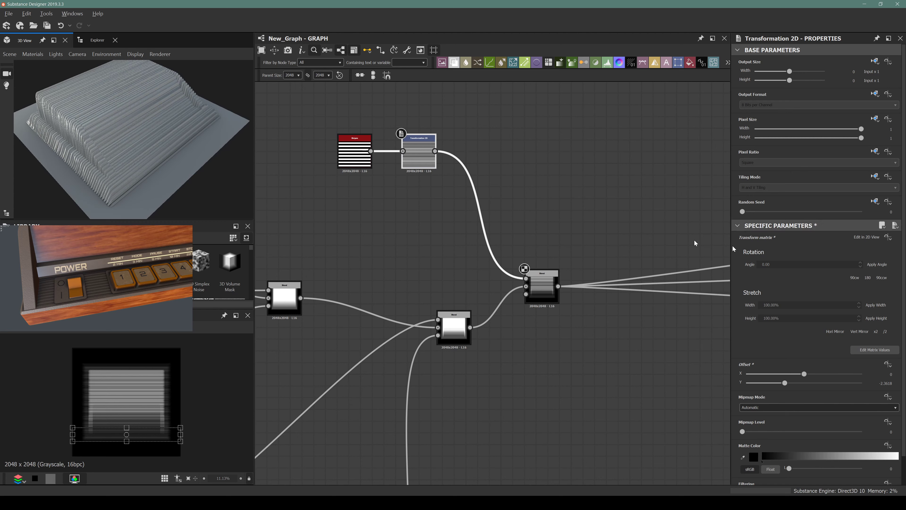
Set the stripes' Transformation 2D Tiling Mode to No Tiling so only the single band remains
{"action": "double_click", "coordinate": [416, 152]}
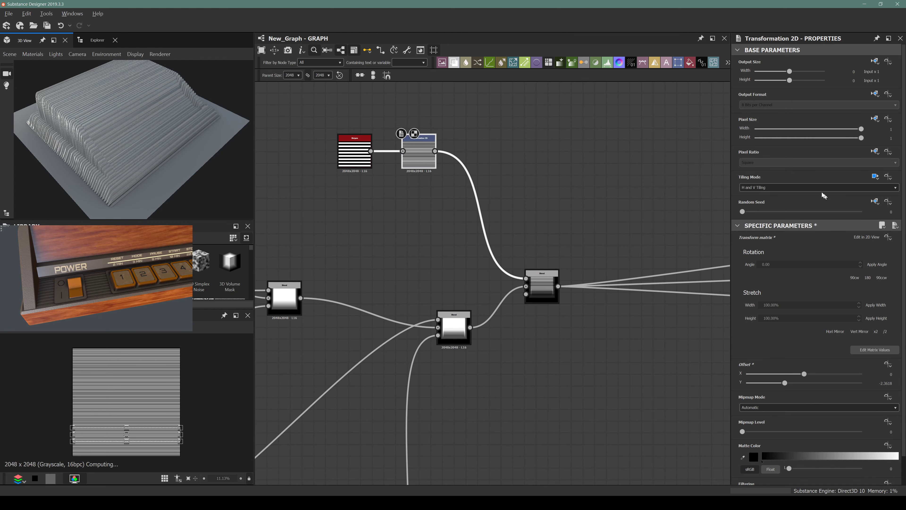
{"action": "left_click", "coordinate": [796, 189]}
{"action": "left_click", "coordinate": [796, 195]}
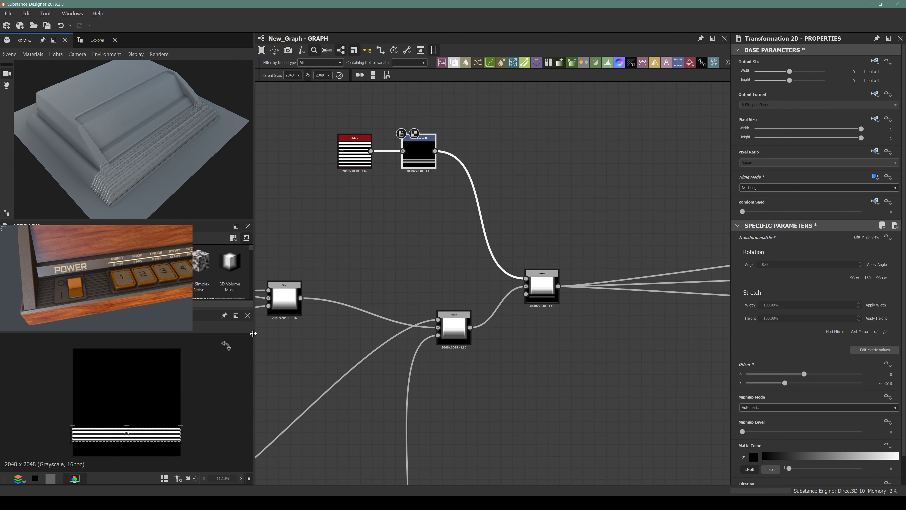
Lower the Subtract Blend's opacity to 0.02 for shallow grooves
{"action": "double_click", "coordinate": [541, 287]}
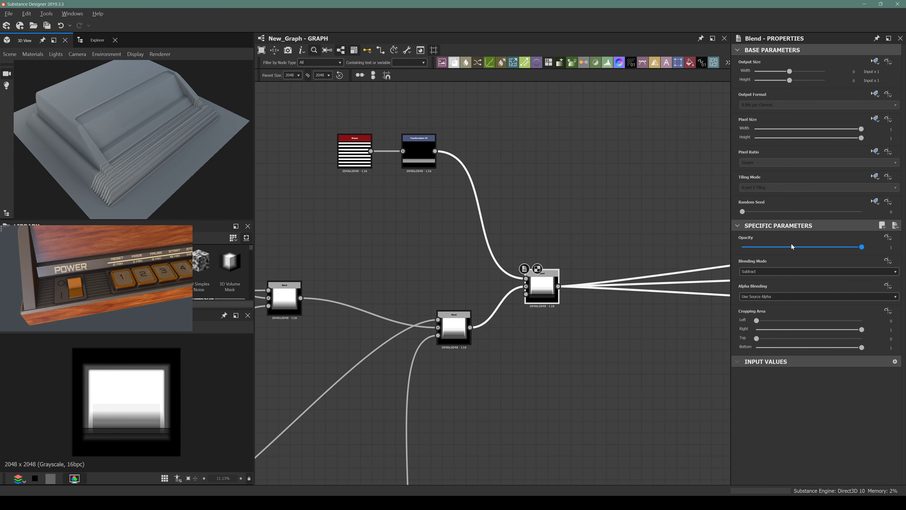
{"action": "left_click_drag", "start_coordinate": [792, 246], "coordinate": [742, 247]}
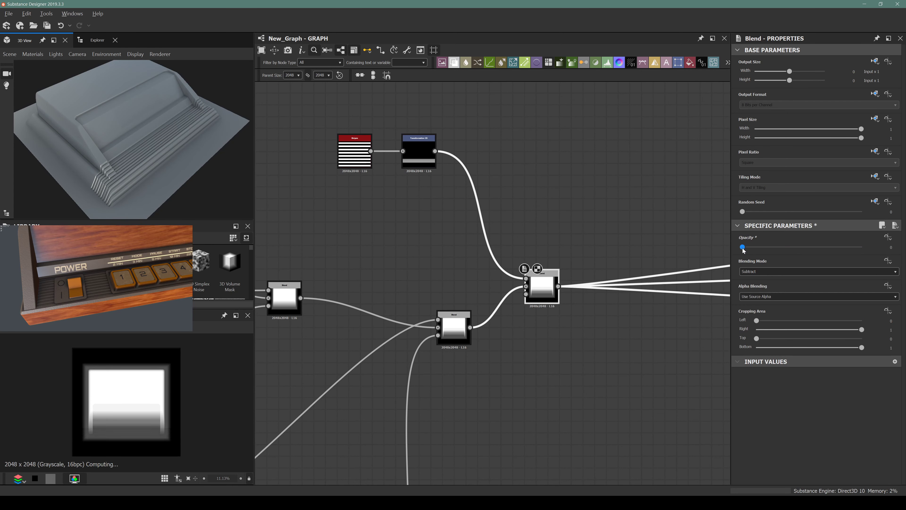
{"action": "left_click_drag", "start_coordinate": [743, 249], "coordinate": [746, 250]}
{"action": "scroll", "coordinate": [114, 182], "scroll_direction": "up", "scroll_amount": 5}
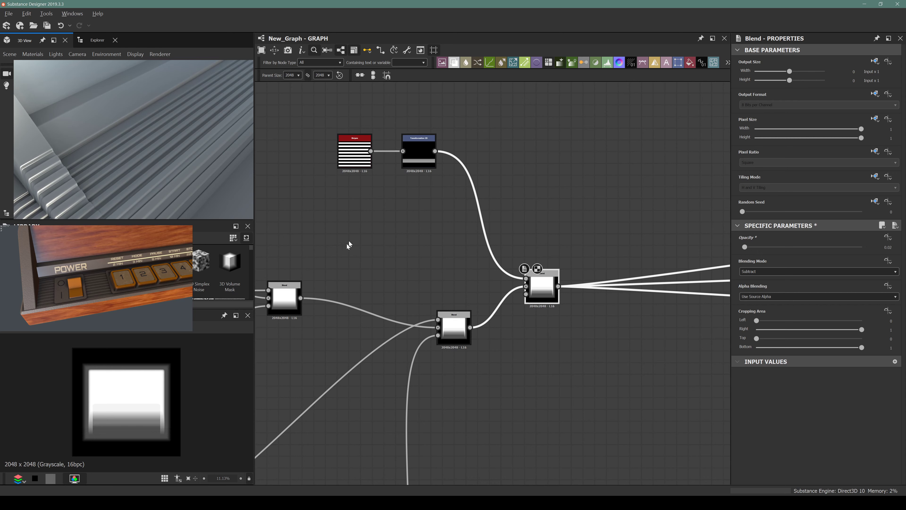
Shift the stripe band slightly upward in Transformation 2D, to a Y offset of about -2.27
{"action": "scroll", "coordinate": [106, 425], "scroll_direction": "up", "scroll_amount": 7}
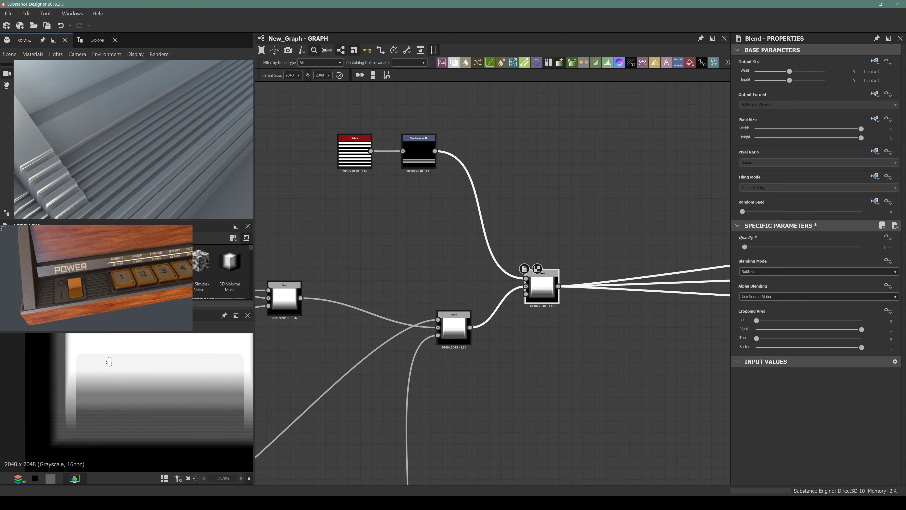
{"action": "middle_click_drag", "start_coordinate": [121, 429], "coordinate": [99, 417]}
{"action": "double_click", "coordinate": [419, 149]}
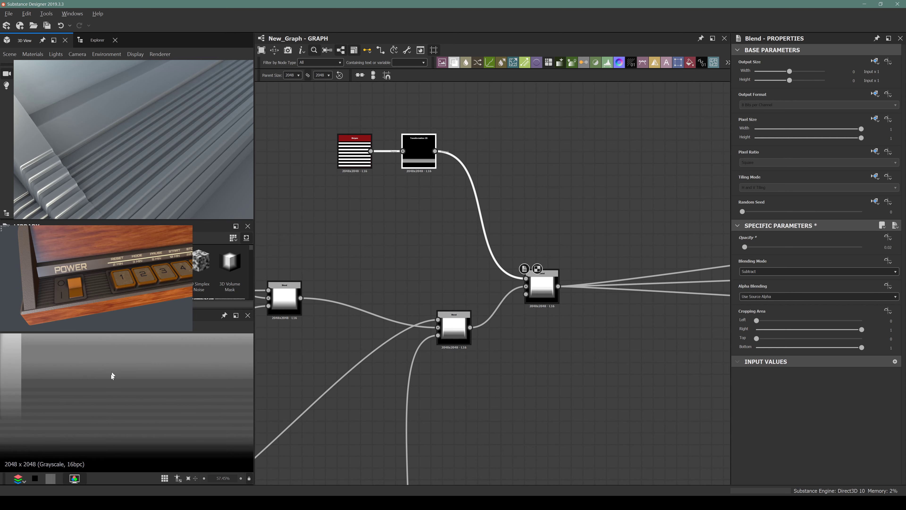
{"action": "mouse_move", "coordinate": [121, 398]}
{"action": "left_mouse_down"}
{"action": "mouse_move", "coordinate": [109, 419]}
{"action": "mouse_move", "coordinate": [118, 425]}
{"action": "mouse_move", "coordinate": [125, 406]}
{"action": "mouse_move", "coordinate": [115, 403]}
{"action": "left_mouse_up"}
{"action": "key", "text": "ctrl+z"}
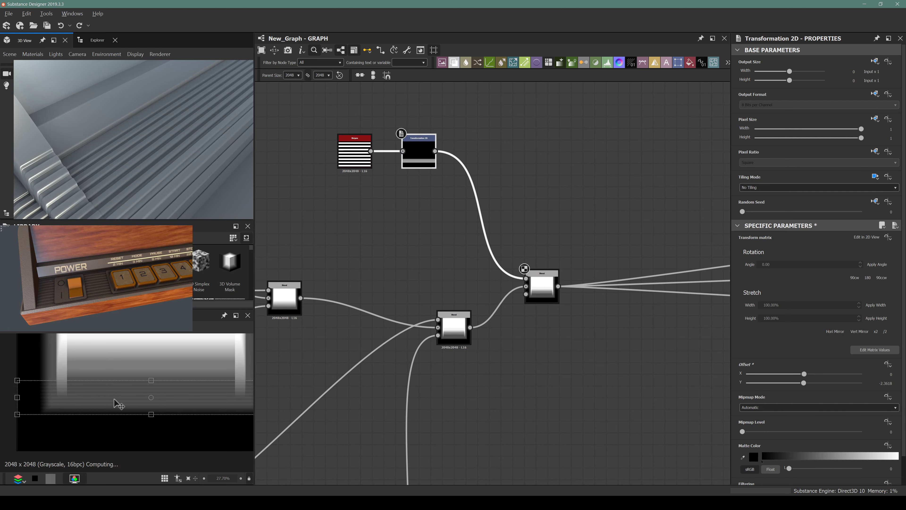
{"action": "scroll", "coordinate": [117, 405], "scroll_direction": "up", "scroll_amount": 2}
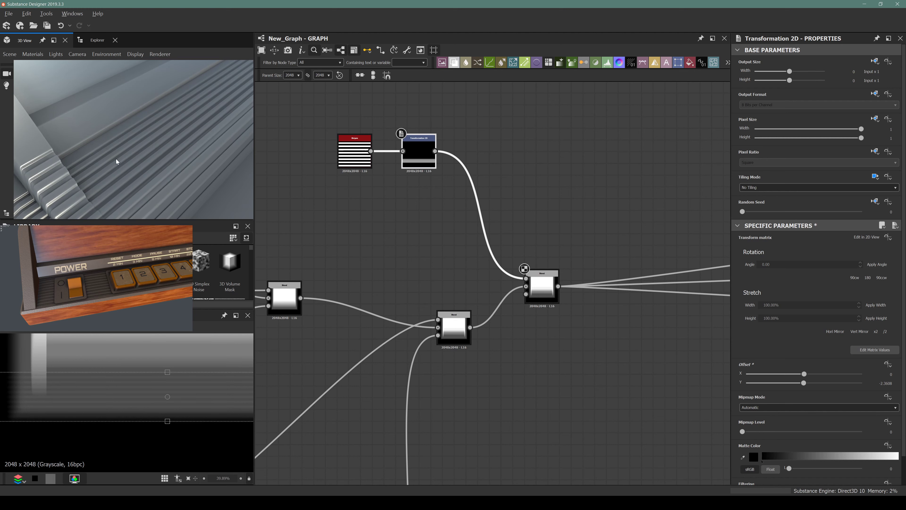
{"action": "left_click_drag", "start_coordinate": [144, 396], "coordinate": [145, 394]}
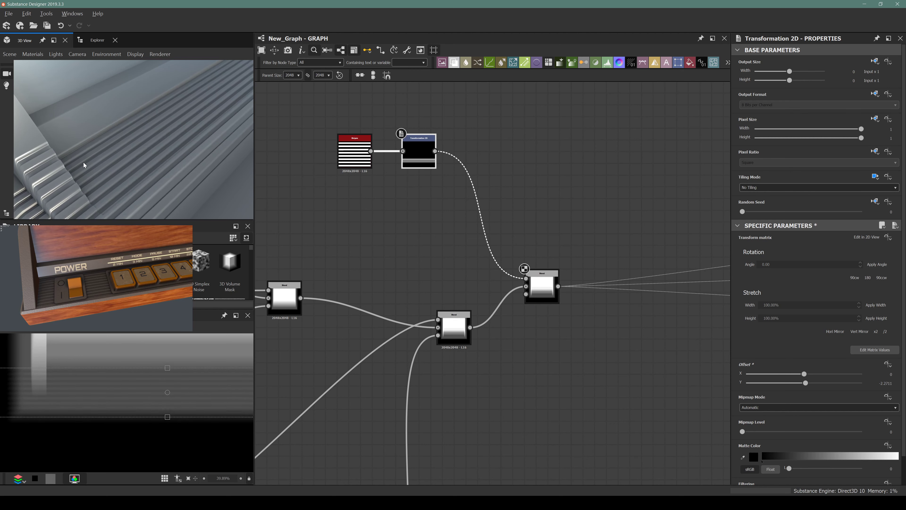
Nudge the stripe band in small increments to a Y offset of about -2.28, checking the grooves in 3D
{"action": "key", "text": "Down"}
{"action": "key", "text": "Down"}
{"action": "key", "text": "Down"}
{"action": "key", "text": "Down"}
{"action": "key", "text": "Down"}
{"action": "key", "text": "Down"}
{"action": "key", "text": "Down"}
{"action": "key", "text": "Down"}
{"action": "key", "text": "Down"}
{"action": "key", "text": "Down"}
{"action": "key", "text": "Down"}
{"action": "key", "text": "Down"}
{"action": "key", "text": "Down"}
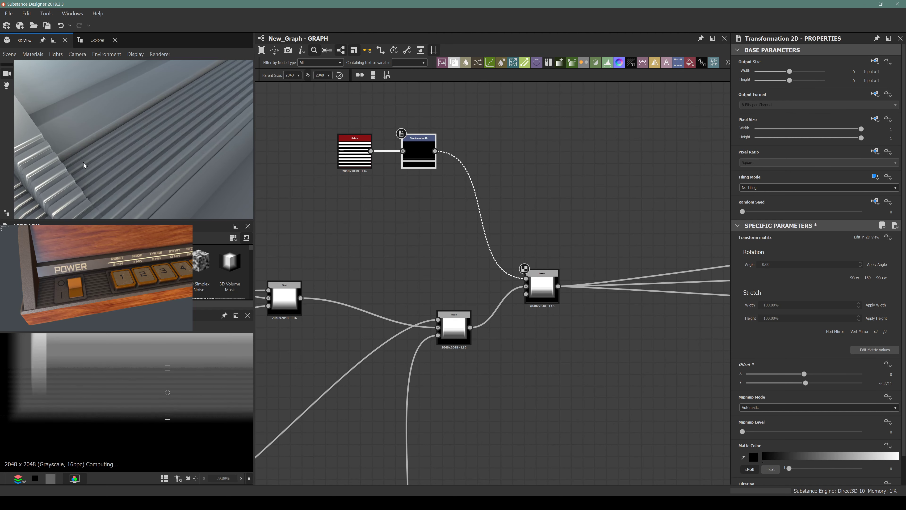
{"action": "right_click_drag", "start_coordinate": [84, 162], "coordinate": [81, 119]}
{"action": "left_click_drag", "start_coordinate": [81, 119], "coordinate": [126, 124]}
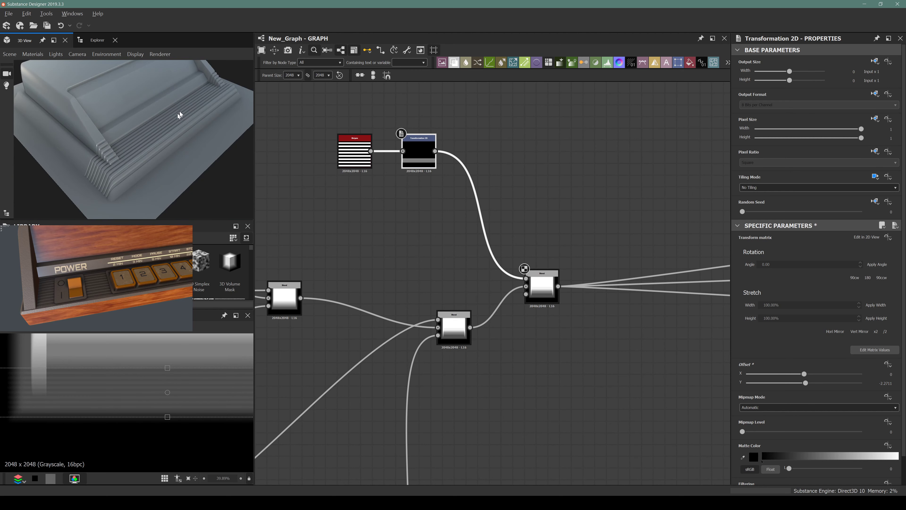
{"action": "scroll", "coordinate": [182, 91], "scroll_direction": "up", "scroll_amount": 5}
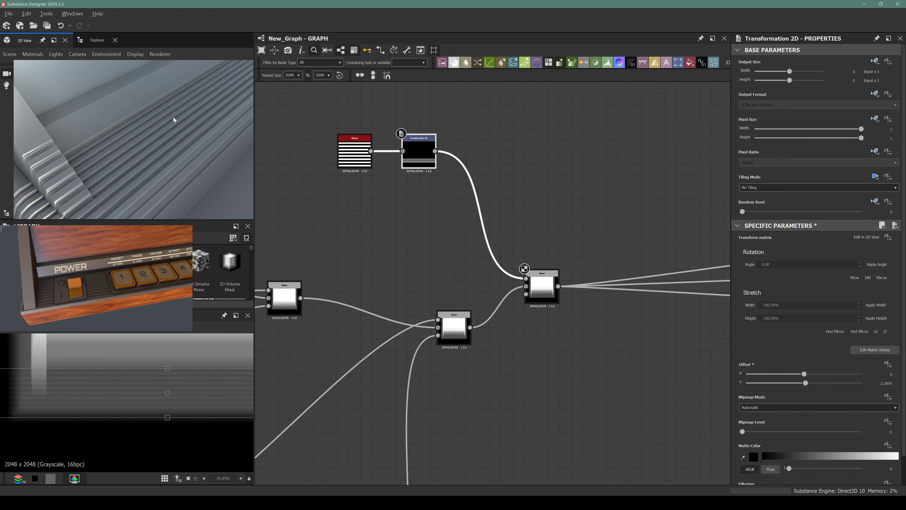
Compress the stripe band by raising its lower edge, giving a Y offset of about -3.03
{"action": "scroll", "coordinate": [146, 420], "scroll_direction": "down", "scroll_amount": 3}
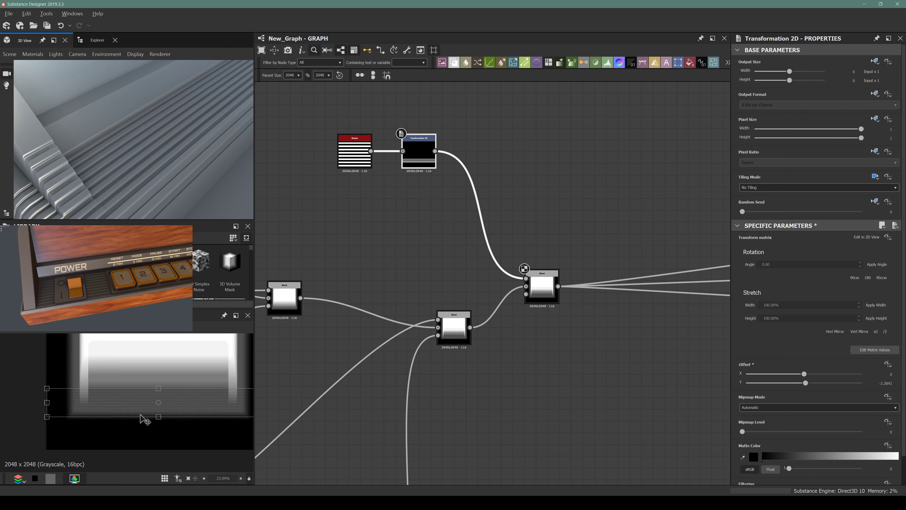
{"action": "scroll", "coordinate": [147, 428], "scroll_direction": "up", "scroll_amount": 3}
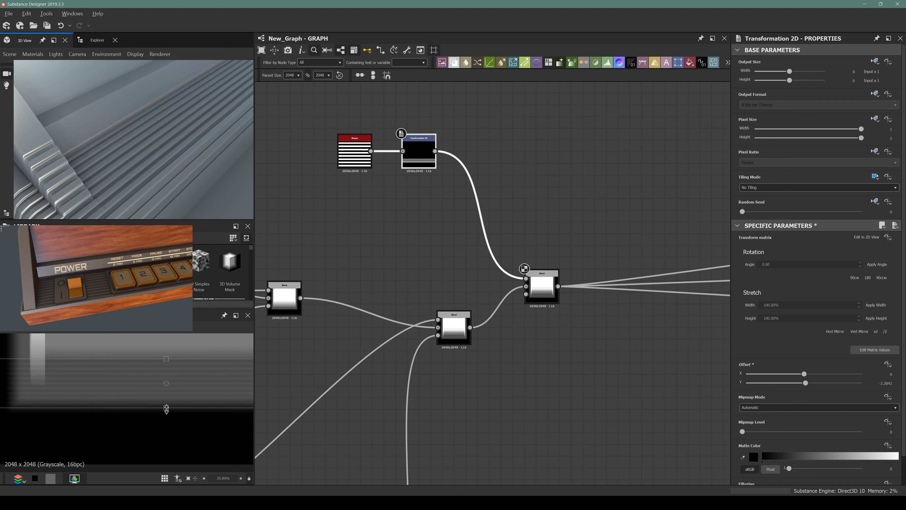
{"action": "left_click_drag", "start_coordinate": [167, 407], "coordinate": [164, 392]}
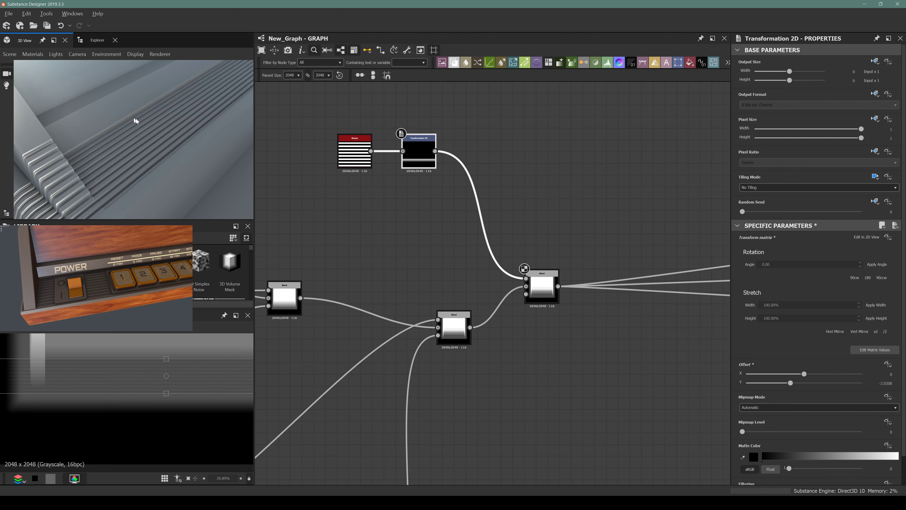
Fine-tune the stripe band's lower edge in Transformation 2D to a Y offset of about -3.00, checking the grooves in 3D
{"action": "left_click_drag", "start_coordinate": [135, 120], "coordinate": [209, 137]}
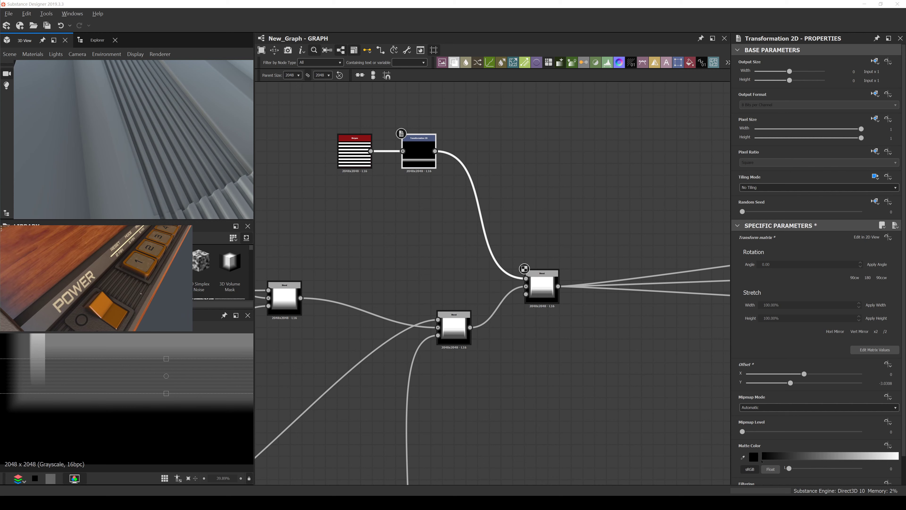
{"action": "left_click", "coordinate": [353, 154]}
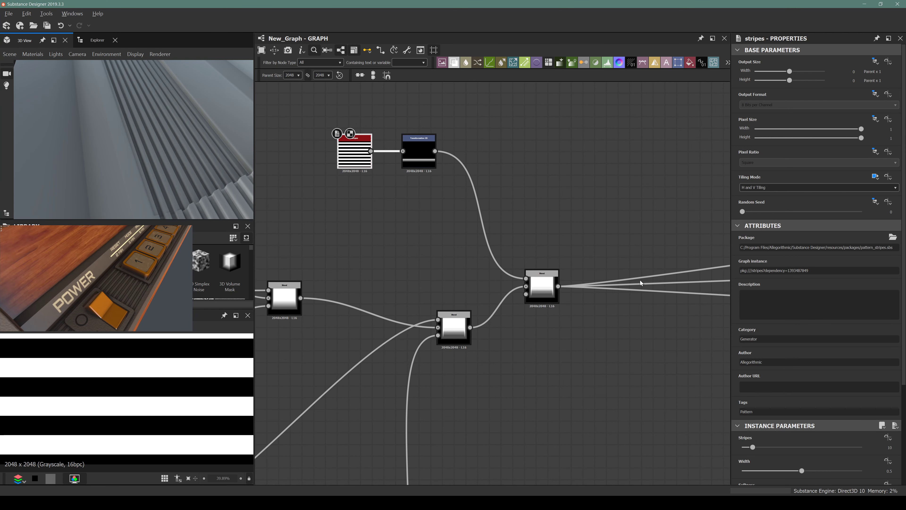
{"action": "left_click", "coordinate": [538, 272]}
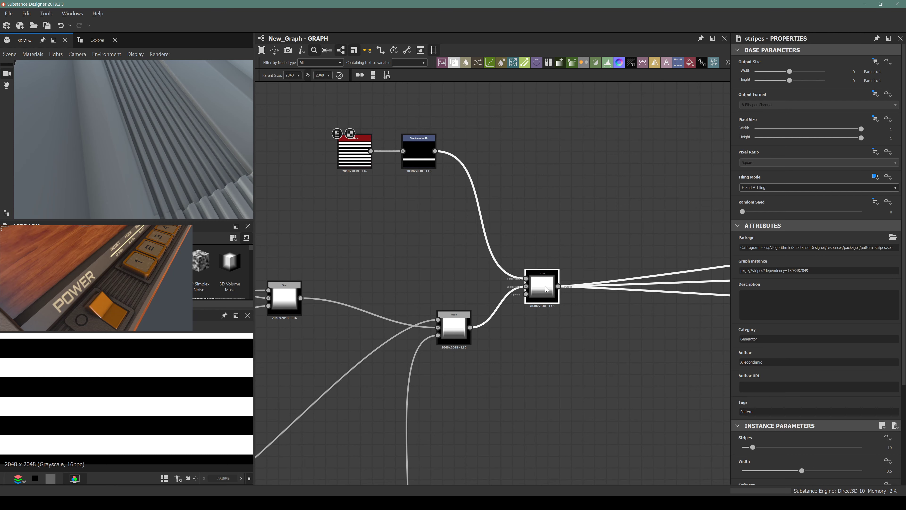
{"action": "left_click_drag", "start_coordinate": [128, 113], "coordinate": [150, 131]}
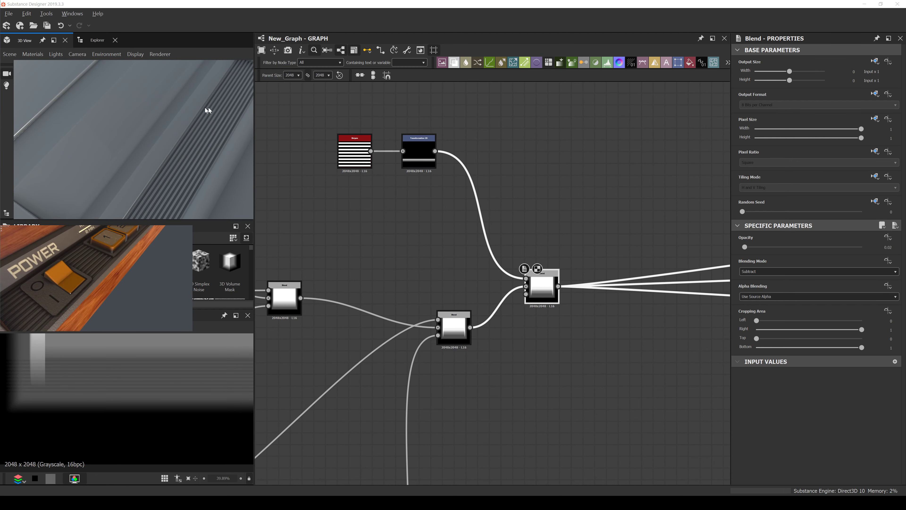
{"action": "left_click_drag", "start_coordinate": [207, 110], "coordinate": [426, 291]}
{"action": "left_click", "coordinate": [420, 150]}
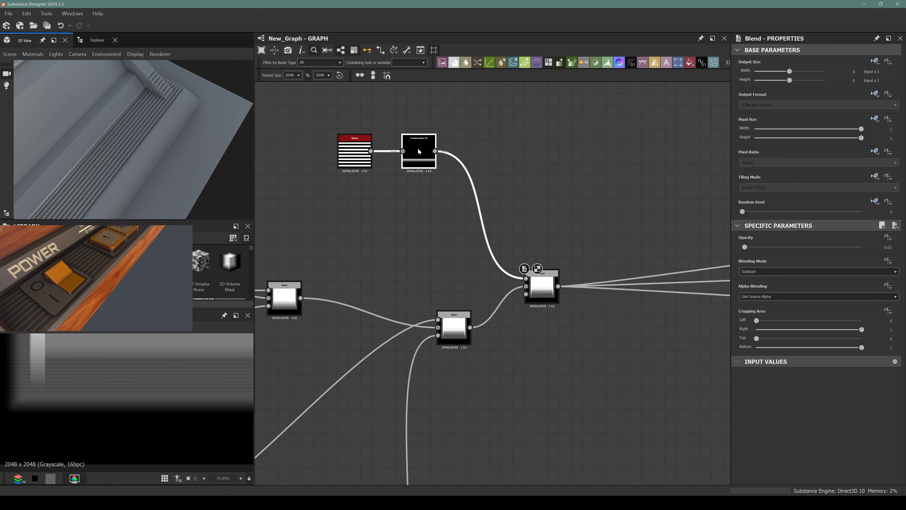
{"action": "scroll", "coordinate": [127, 387], "scroll_direction": "down", "scroll_amount": 3}
{"action": "scroll", "coordinate": [148, 389], "scroll_direction": "up", "scroll_amount": 6}
{"action": "scroll", "coordinate": [138, 382], "scroll_direction": "down", "scroll_amount": 3}
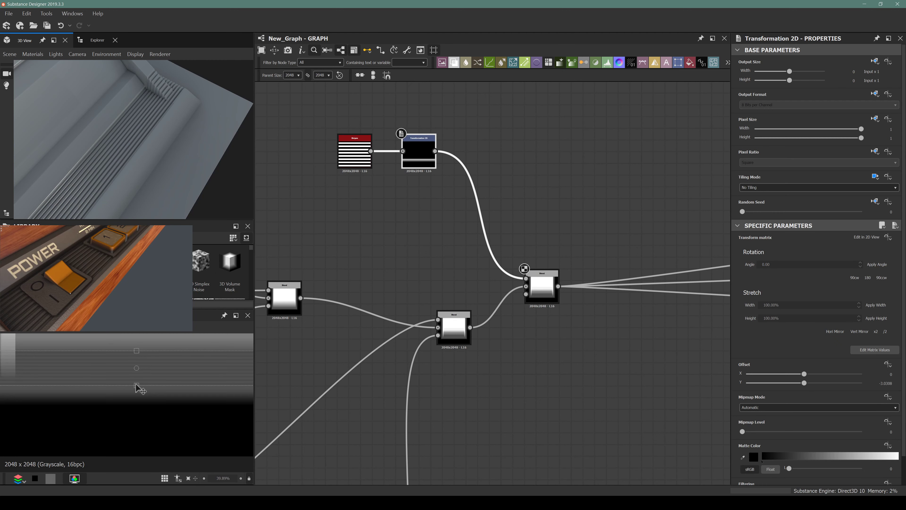
{"action": "left_click_drag", "start_coordinate": [134, 387], "coordinate": [141, 383]}
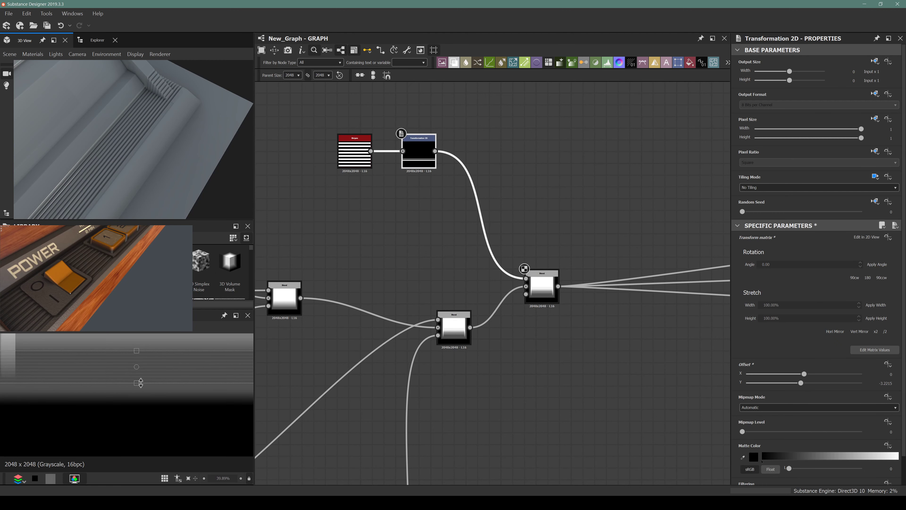
{"action": "left_click_drag", "start_coordinate": [192, 184], "coordinate": [187, 115]}
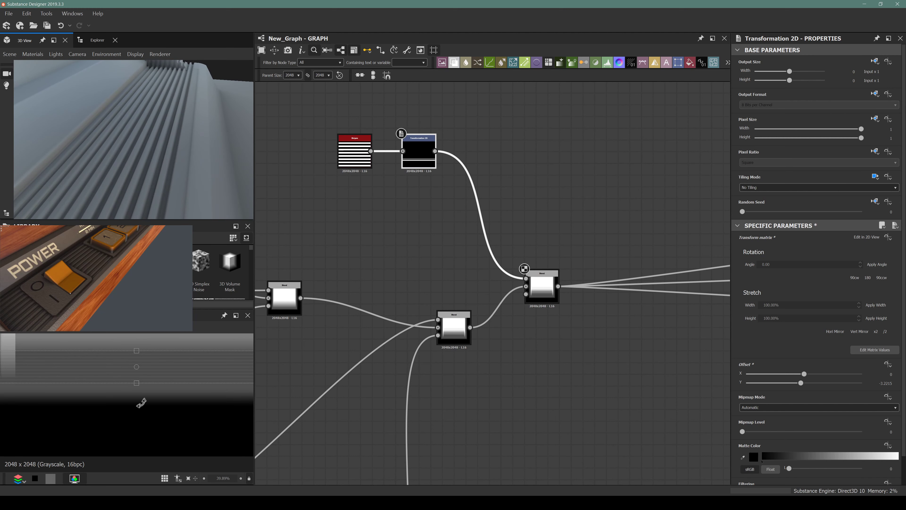
{"action": "left_click_drag", "start_coordinate": [134, 383], "coordinate": [163, 385]}
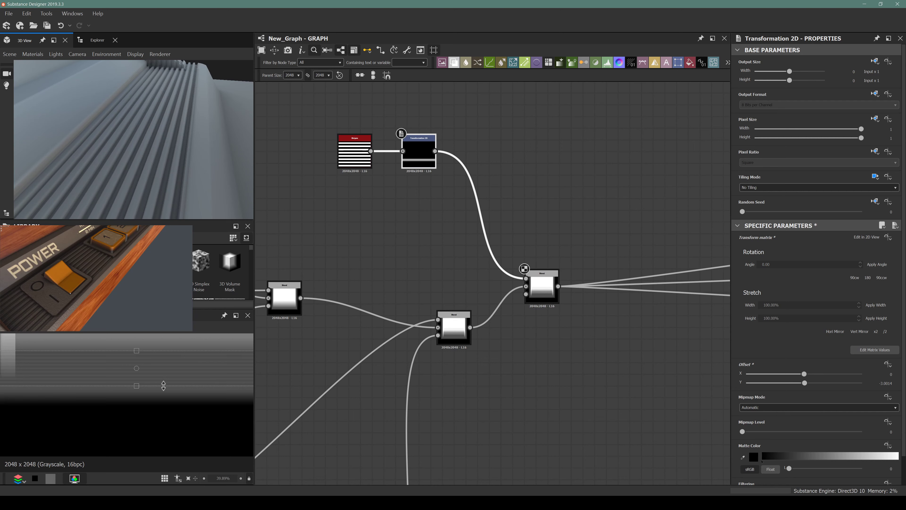
Narrow the stripe band in Transformation 2D by applying a 90% width stretch followed by a further 95%
{"action": "left_click_drag", "start_coordinate": [137, 142], "coordinate": [210, 195]}
{"action": "scroll", "coordinate": [102, 416], "scroll_direction": "down", "scroll_amount": 5}
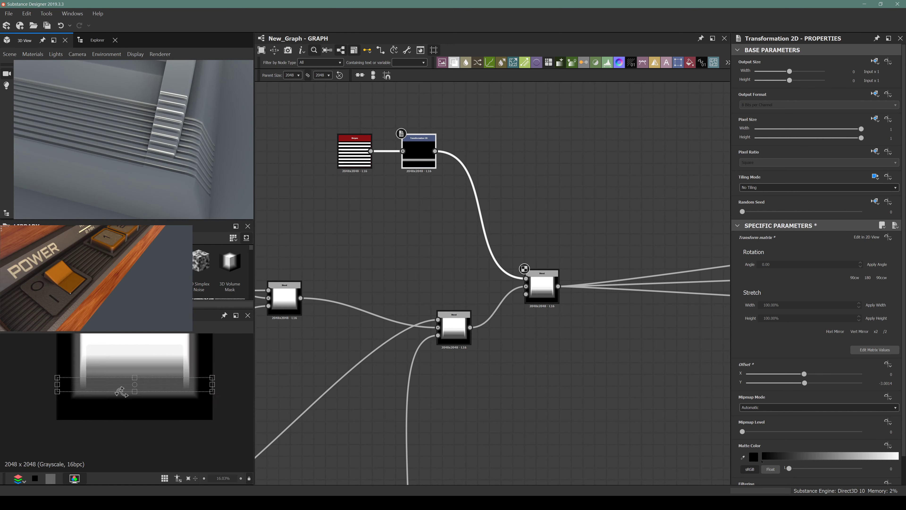
{"action": "scroll", "coordinate": [93, 443], "scroll_direction": "up", "scroll_amount": 3}
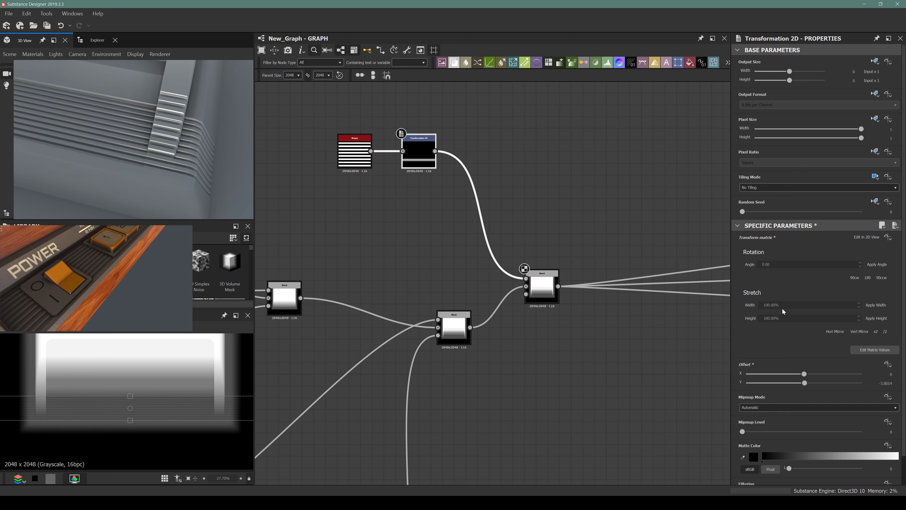
{"action": "left_click", "coordinate": [773, 305]}
{"action": "type", "text": "90"}
{"action": "key", "text": "Return"}
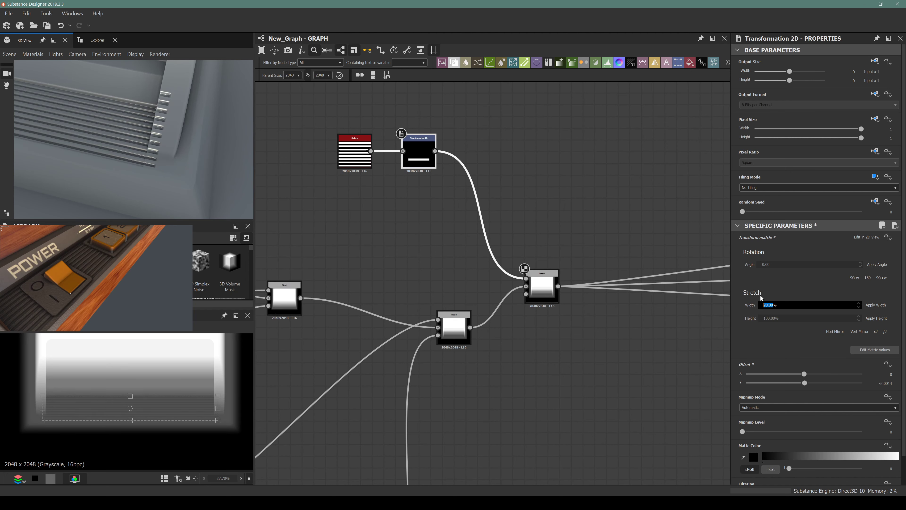
{"action": "left_click", "coordinate": [776, 305]}
{"action": "key", "text": "BackSpace"}
{"action": "key", "text": "BackSpace"}
{"action": "key", "text": "BackSpace"}
{"action": "key", "text": "BackSpace"}
{"action": "key", "text": "BackSpace"}
{"action": "key", "text": "BackSpace"}
{"action": "type", "text": "95"}
{"action": "key", "text": "Return"}
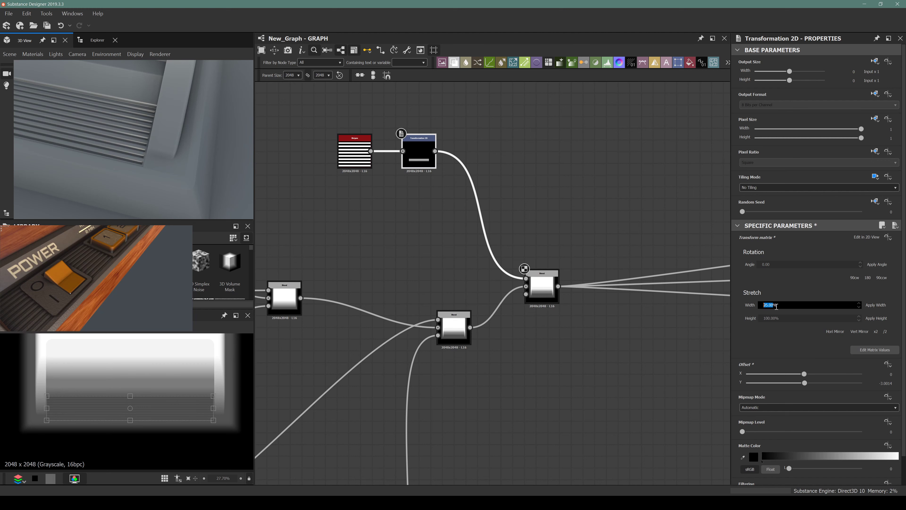
Set the Stripes node's Width to 0.61 and check the grooves in 3D
{"action": "left_click_drag", "start_coordinate": [139, 152], "coordinate": [155, 160], "text": "alt"}
{"action": "right_click_drag", "start_coordinate": [156, 161], "coordinate": [178, 146], "text": "alt"}
{"action": "left_click_drag", "start_coordinate": [179, 146], "coordinate": [172, 155]}
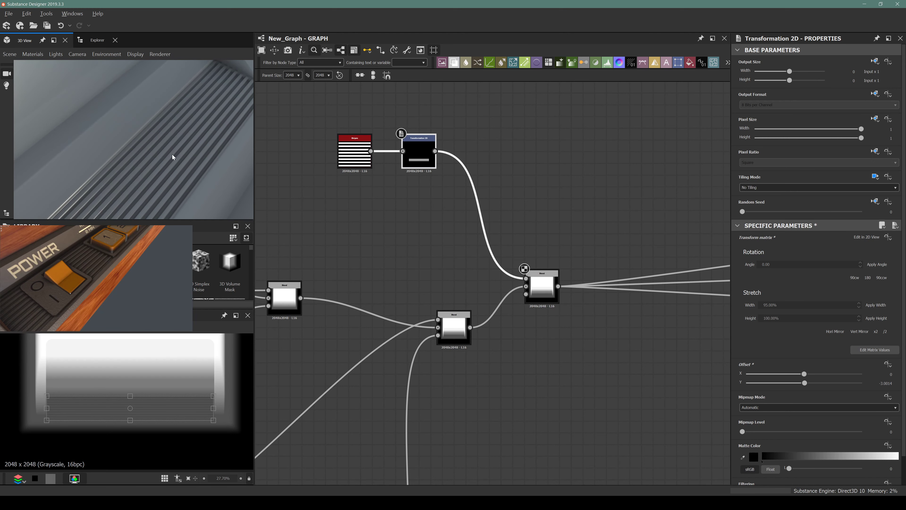
{"action": "left_click", "coordinate": [358, 157]}
{"action": "scroll", "coordinate": [795, 349], "scroll_direction": "down", "scroll_amount": 3}
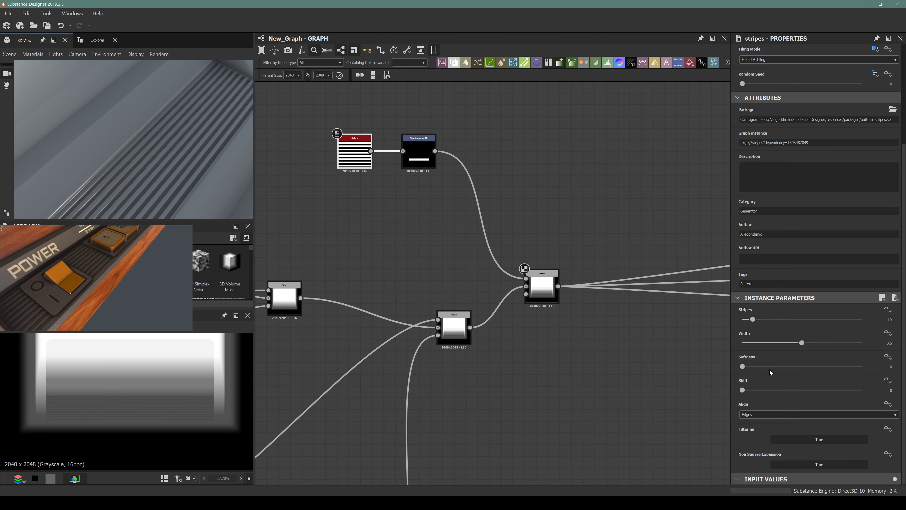
{"action": "left_click_drag", "start_coordinate": [791, 343], "coordinate": [816, 345]}
{"action": "left_click_drag", "start_coordinate": [154, 171], "coordinate": [106, 183]}
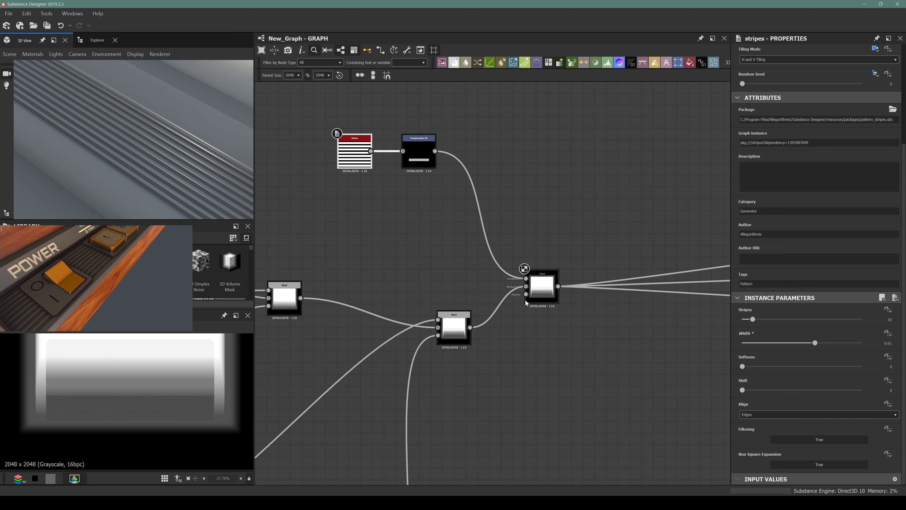
Insert a Levels node between Transformation 2D and the Subtract Blend, lowering its white output level to slightly above mid-grey for shallower grooves
{"action": "left_click", "coordinate": [532, 275]}
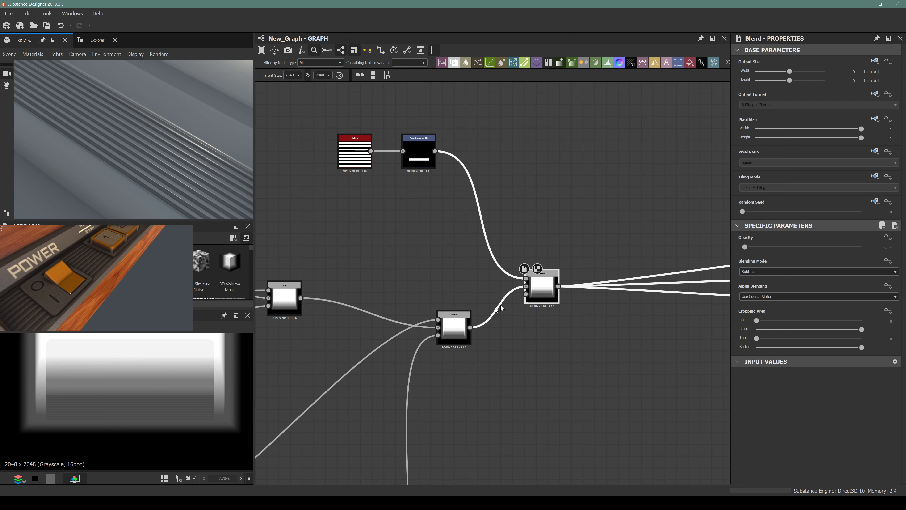
{"action": "scroll", "coordinate": [141, 166], "scroll_direction": "down", "scroll_amount": 3}
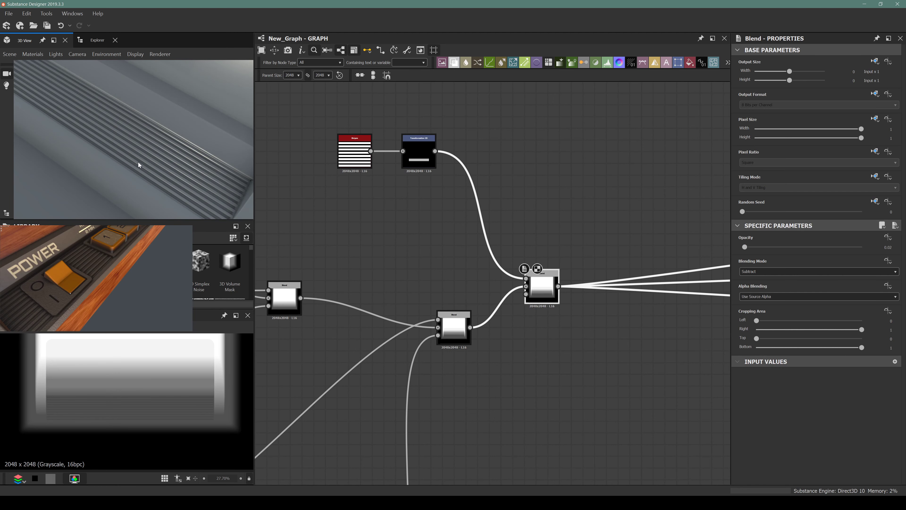
{"action": "left_click_drag", "start_coordinate": [138, 163], "coordinate": [169, 154], "text": "alt"}
{"action": "scroll", "coordinate": [455, 170], "scroll_direction": "up", "scroll_amount": 4}
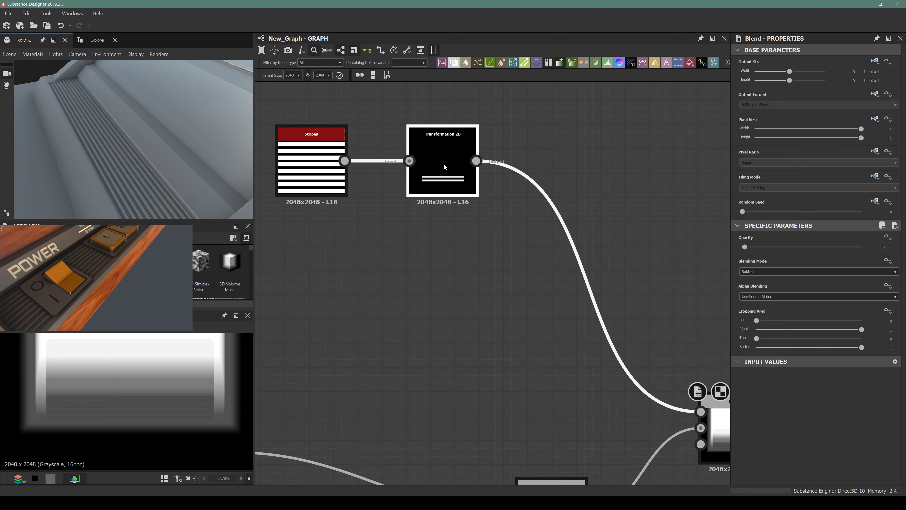
{"action": "left_click", "coordinate": [445, 167]}
{"action": "key", "text": "space"}
{"action": "type", "text": "leve"}
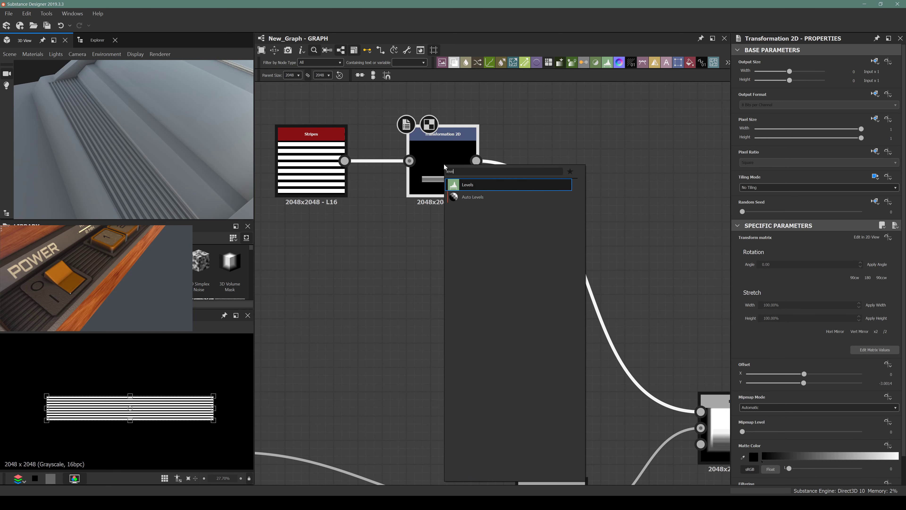
{"action": "key", "text": "Return"}
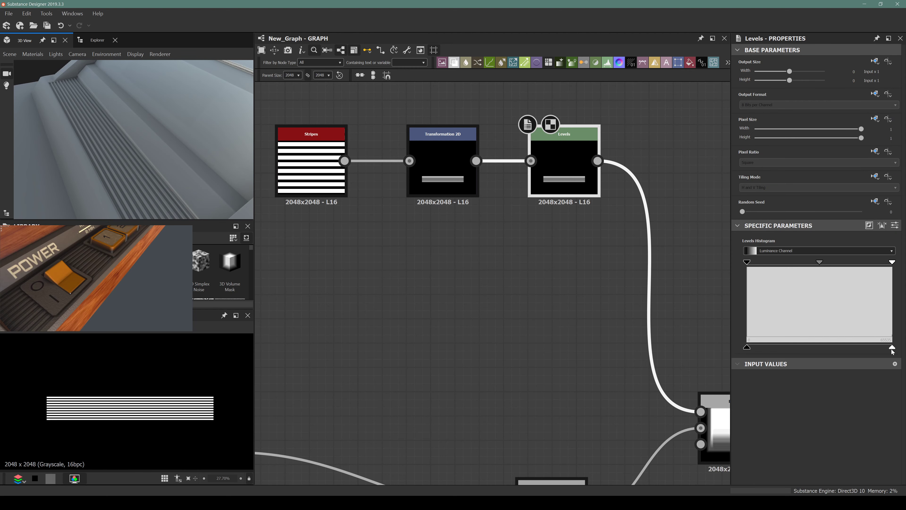
{"action": "left_click_drag", "start_coordinate": [893, 351], "coordinate": [824, 349]}
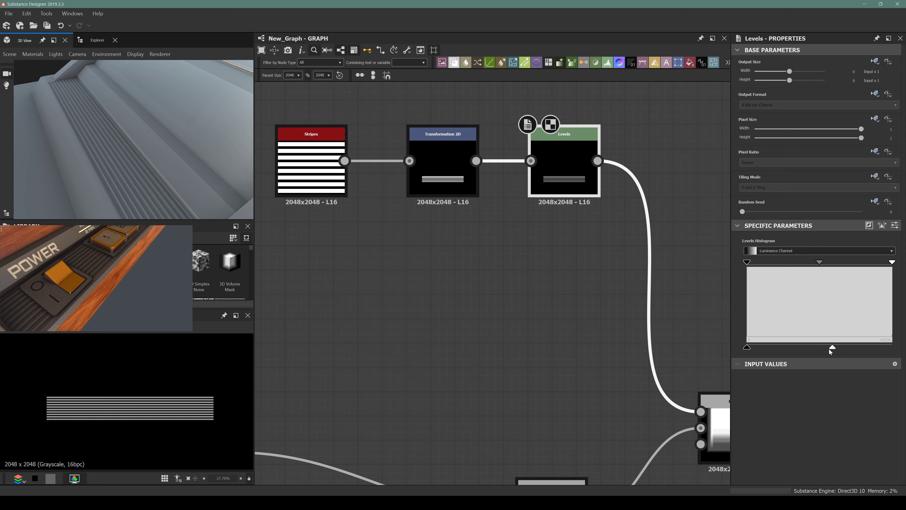
{"action": "left_click_drag", "start_coordinate": [833, 348], "coordinate": [830, 348]}
{"action": "left_click_drag", "start_coordinate": [128, 147], "coordinate": [95, 136]}
{"action": "scroll", "coordinate": [497, 249], "scroll_direction": "down", "scroll_amount": 8}
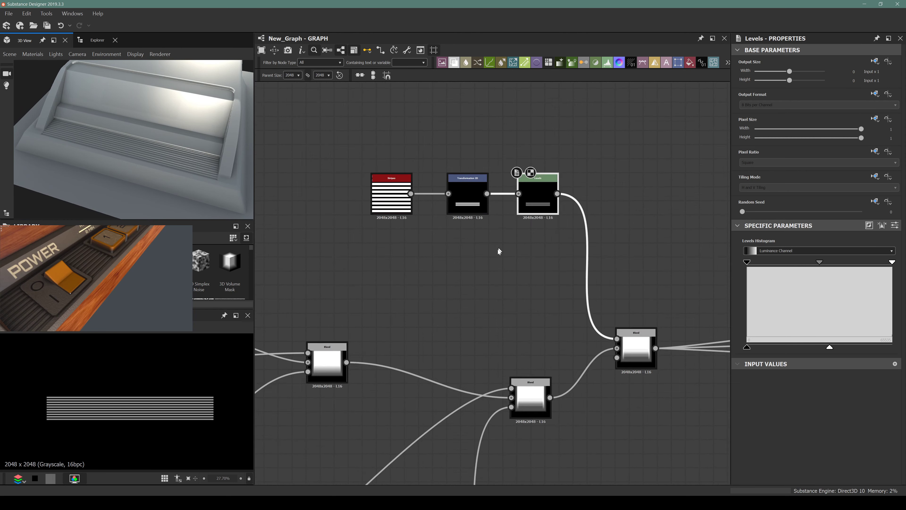
Add a square Shape node in the empty area above the stripe nodes and set its Scale to 0.54
{"action": "left_click_drag", "start_coordinate": [421, 195], "coordinate": [511, 256]}
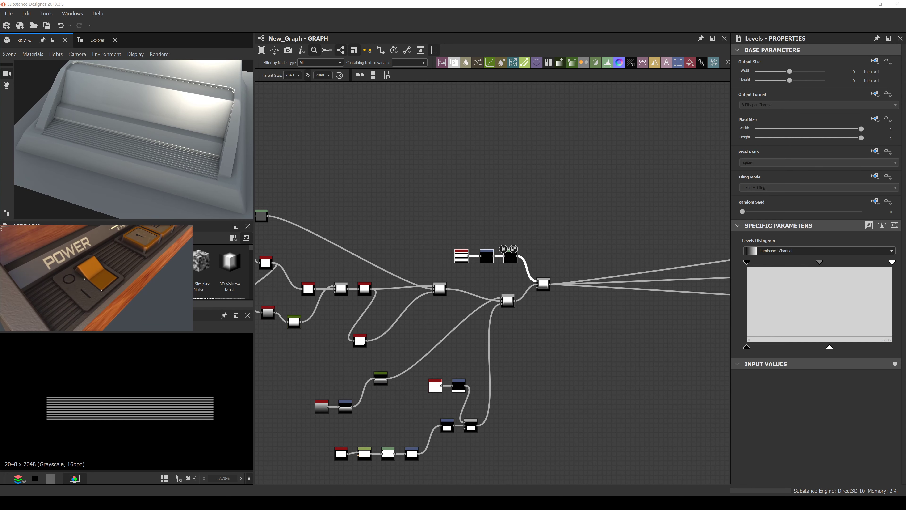
{"action": "middle_click_drag", "start_coordinate": [542, 234], "coordinate": [485, 214]}
{"action": "key", "text": "space"}
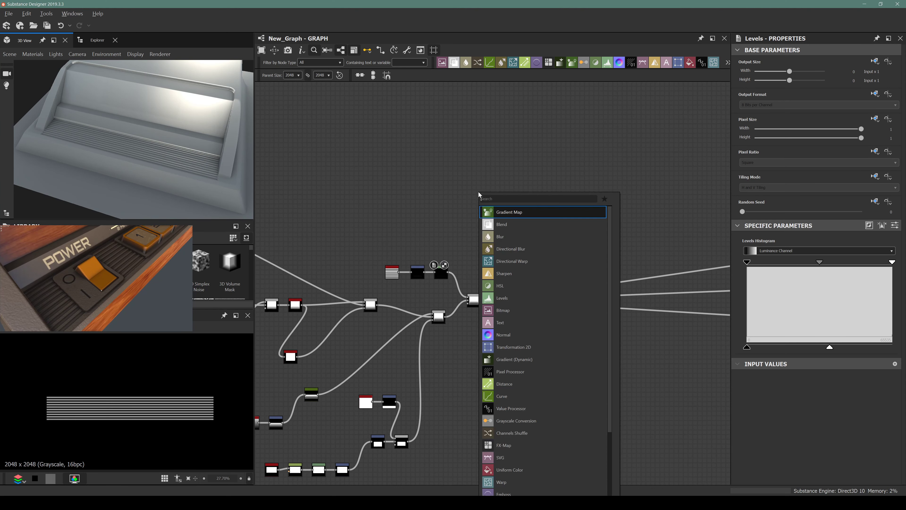
{"action": "type", "text": "sha"}
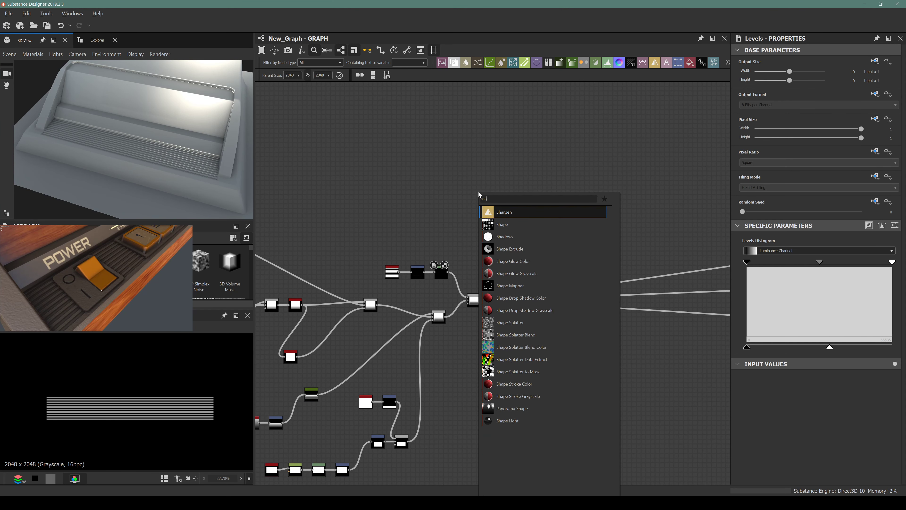
{"action": "key", "text": "Down"}
{"action": "key", "text": "Return"}
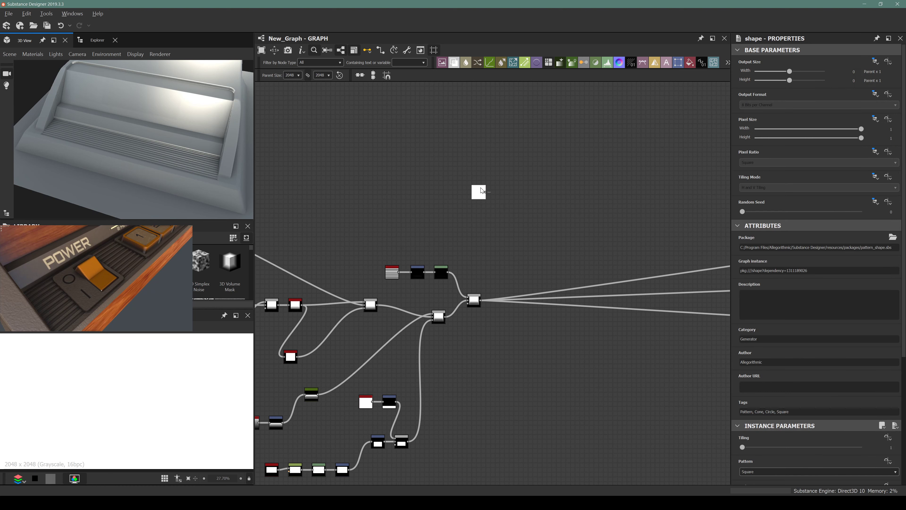
{"action": "scroll", "coordinate": [814, 325], "scroll_direction": "down", "scroll_amount": 3}
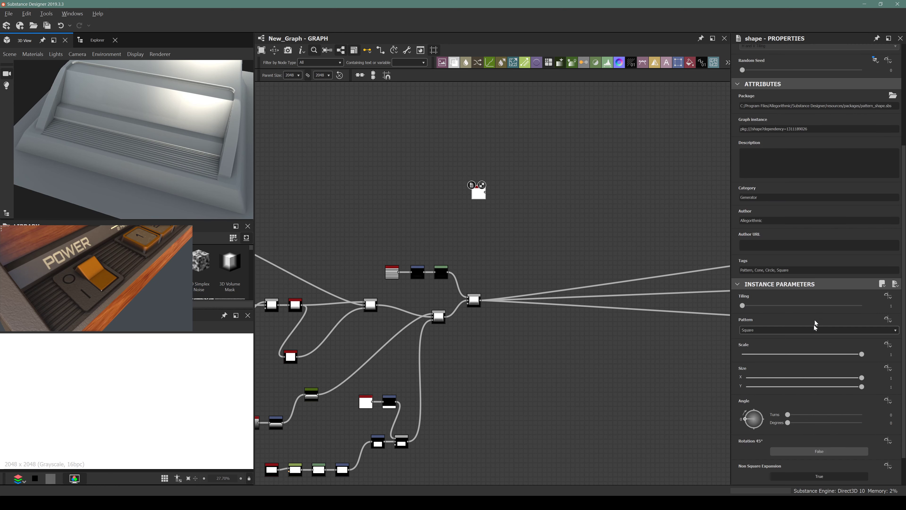
{"action": "left_click", "coordinate": [806, 354]}
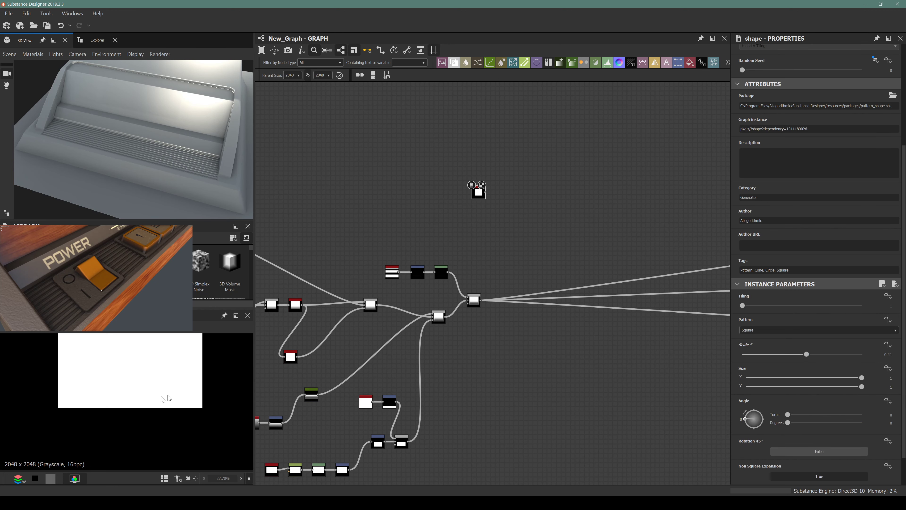
{"action": "key", "text": "f"}
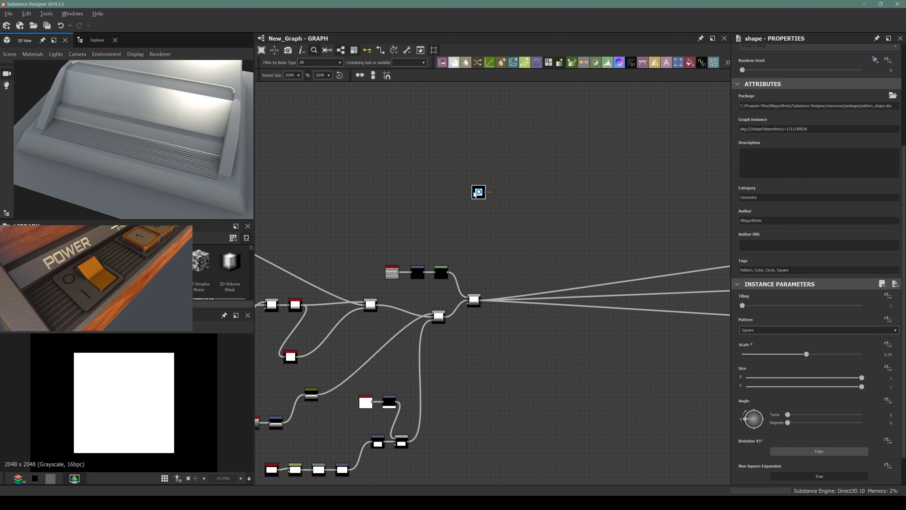
{"action": "left_click_drag", "start_coordinate": [475, 193], "coordinate": [447, 198]}
Connect a Distance node after the new square Shape and set its Maximum Distance to 15.12
{"action": "key", "text": "space"}
{"action": "type", "text": "dist"}
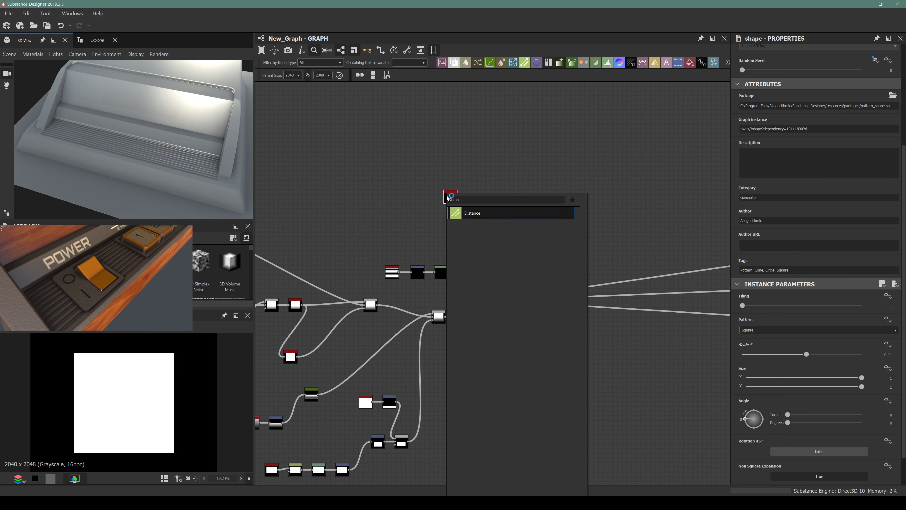
{"action": "type", "text": "an"}
{"action": "key", "text": "Return"}
{"action": "left_click_drag", "start_coordinate": [771, 275], "coordinate": [750, 279]}
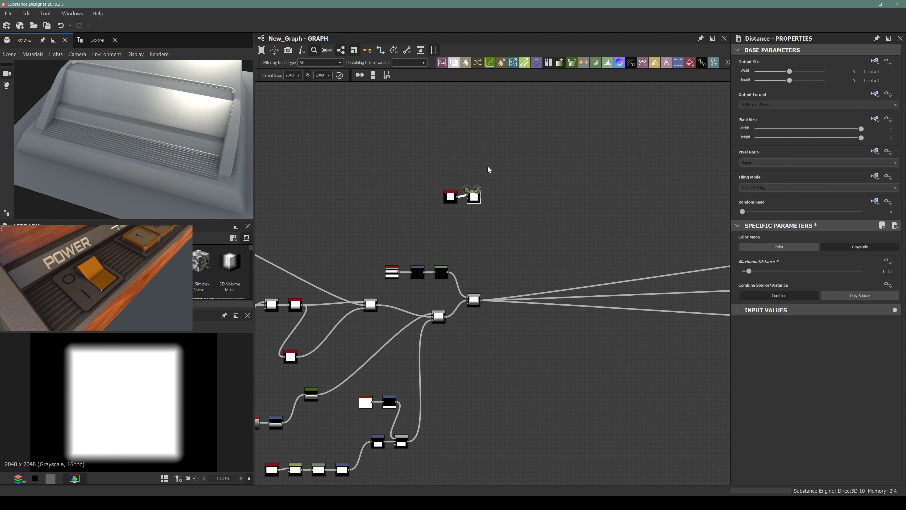
Add a Levels node after Distance and lower its white input level almost to black to form a solid rounded square
{"action": "key", "text": "space"}
{"action": "type", "text": "levels"}
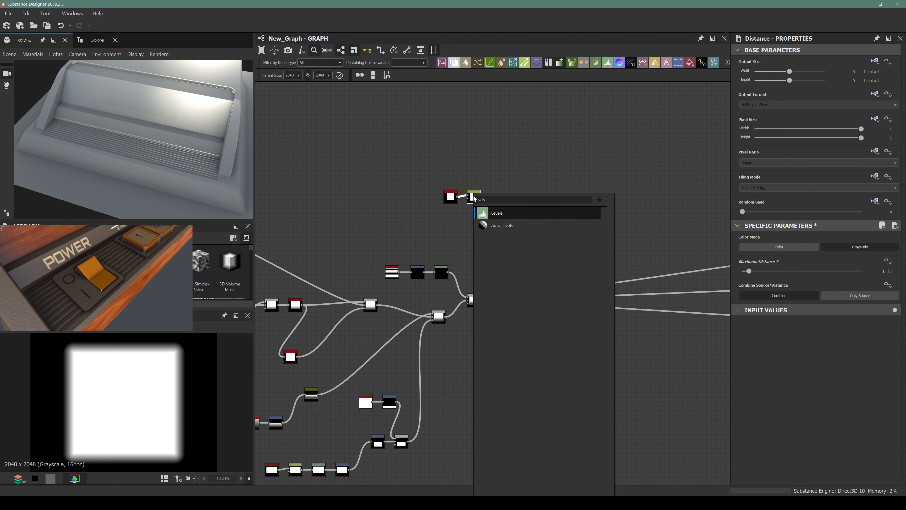
{"action": "key", "text": "Return"}
{"action": "left_click_drag", "start_coordinate": [892, 262], "coordinate": [748, 269]}
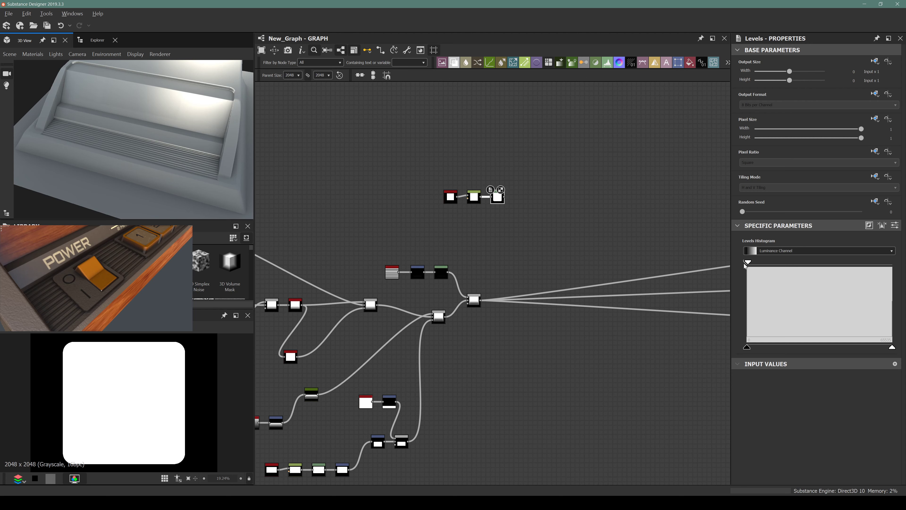
{"action": "scroll", "coordinate": [182, 345], "scroll_direction": "up", "scroll_amount": 10}
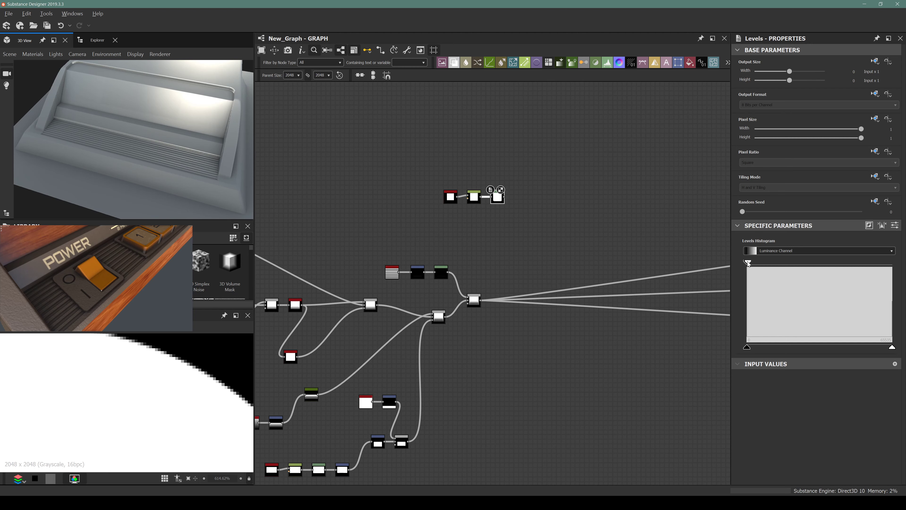
Fine-tune the Levels white input level to slightly above black so the rounded square's edge is smooth instead of jagged
{"action": "left_click_drag", "start_coordinate": [744, 262], "coordinate": [729, 265]}
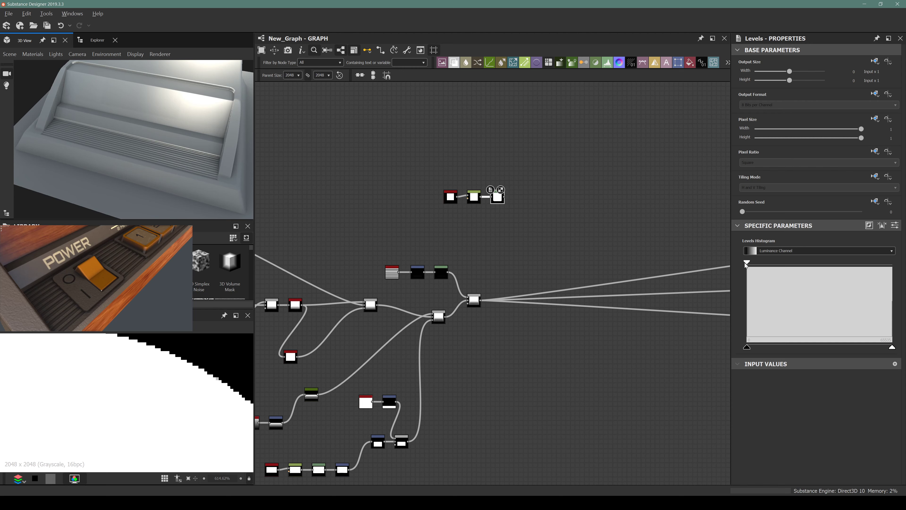
{"action": "left_click_drag", "start_coordinate": [747, 263], "coordinate": [750, 264]}
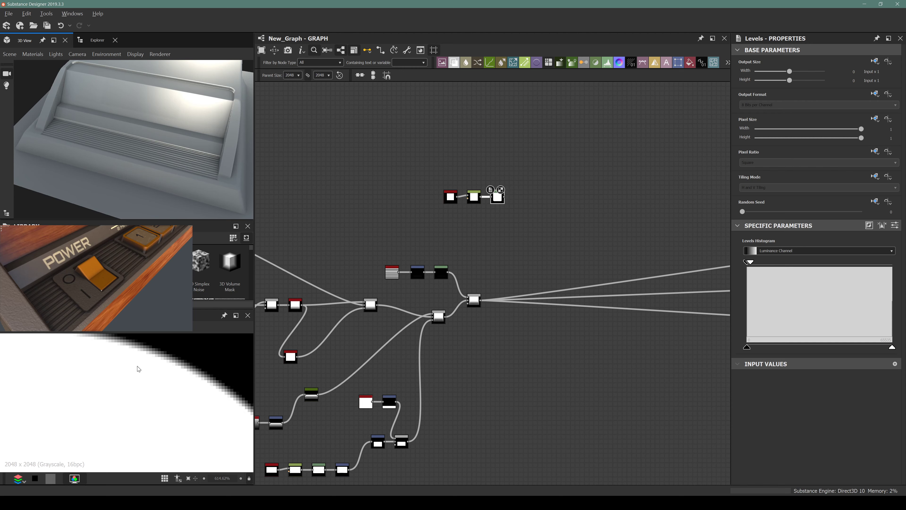
{"action": "scroll", "coordinate": [138, 369], "scroll_direction": "down", "scroll_amount": 10}
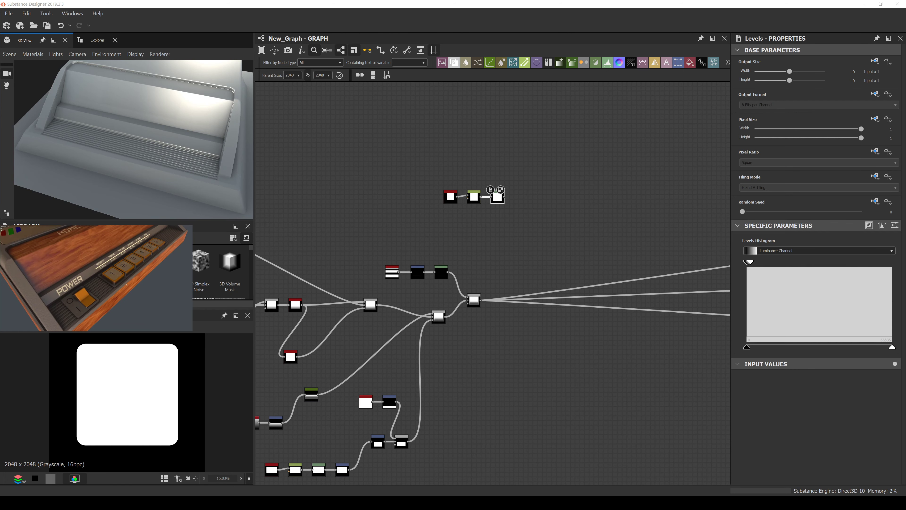
Examine the grooves, side rim and inner corner of the recess in the 3D preview, and survey the node graph
{"action": "left_click_drag", "start_coordinate": [69, 153], "coordinate": [107, 158]}
{"action": "right_click_drag", "start_coordinate": [107, 158], "coordinate": [143, 171]}
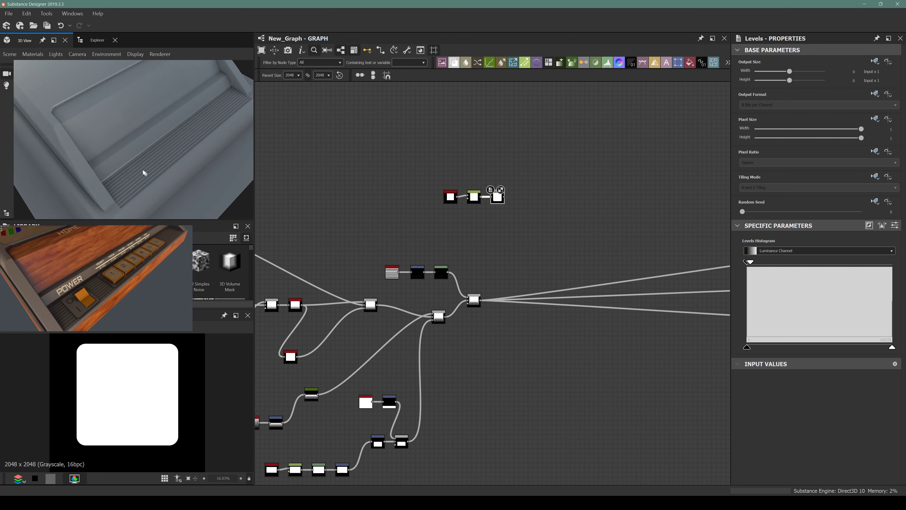
{"action": "middle_click_drag", "start_coordinate": [143, 171], "coordinate": [127, 173]}
{"action": "right_click_drag", "start_coordinate": [131, 157], "coordinate": [70, 156], "text": "alt"}
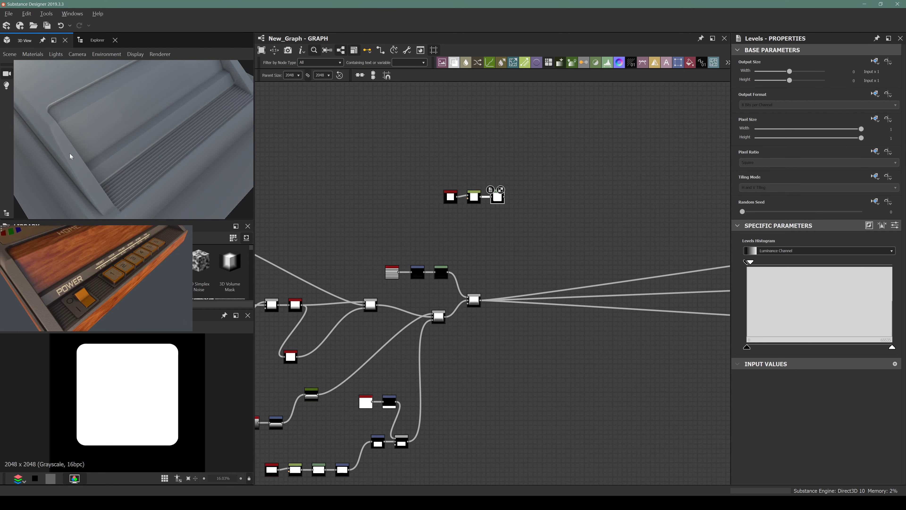
{"action": "left_click_drag", "start_coordinate": [70, 156], "coordinate": [129, 167], "text": "alt"}
{"action": "right_click_drag", "start_coordinate": [128, 165], "coordinate": [157, 200]}
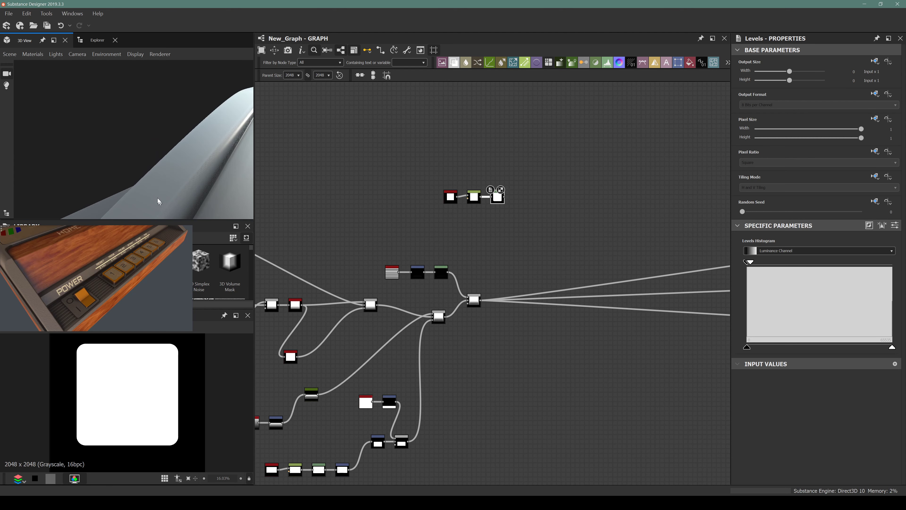
{"action": "middle_click_drag", "start_coordinate": [157, 200], "coordinate": [113, 118]}
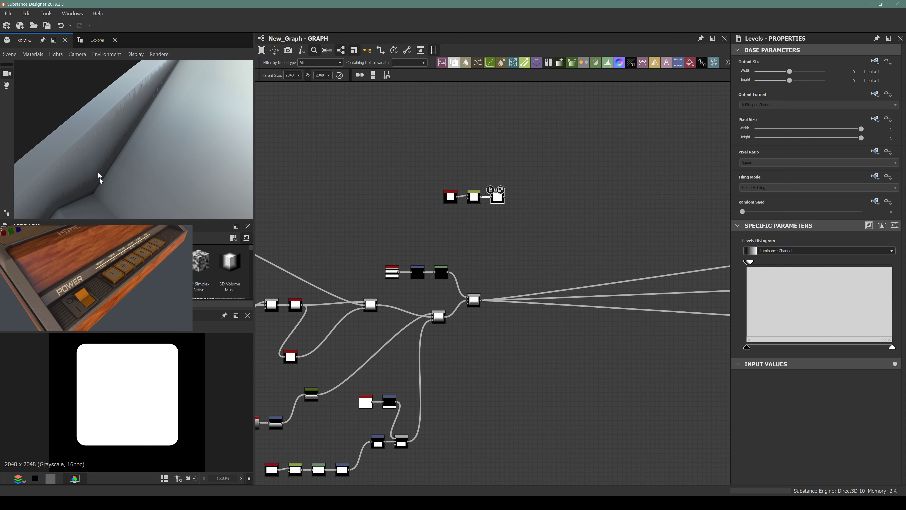
{"action": "left_click_drag", "start_coordinate": [100, 186], "coordinate": [118, 131]}
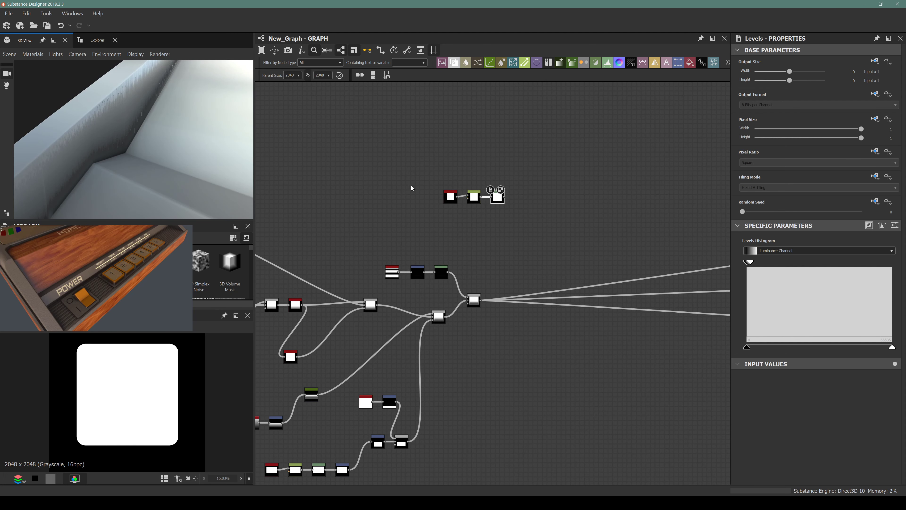
{"action": "scroll", "coordinate": [412, 188], "scroll_direction": "down", "scroll_amount": 3}
{"action": "middle_click_drag", "start_coordinate": [398, 194], "coordinate": [464, 195]}
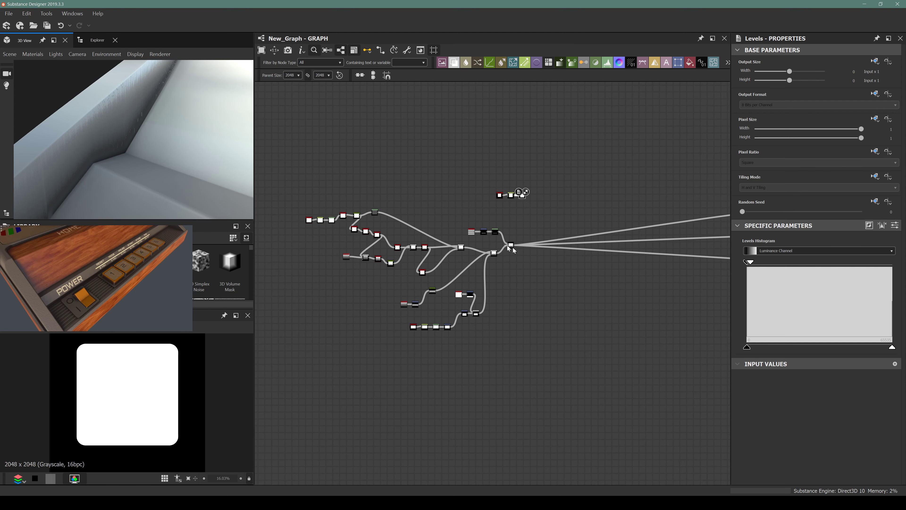
Examine the blends combining the recess, then inspect the Subtract mask and its edge pixels closely against the 3D recess corner
{"action": "scroll", "coordinate": [512, 247], "scroll_direction": "up", "scroll_amount": 3}
{"action": "scroll", "coordinate": [460, 252], "scroll_direction": "up", "scroll_amount": 8}
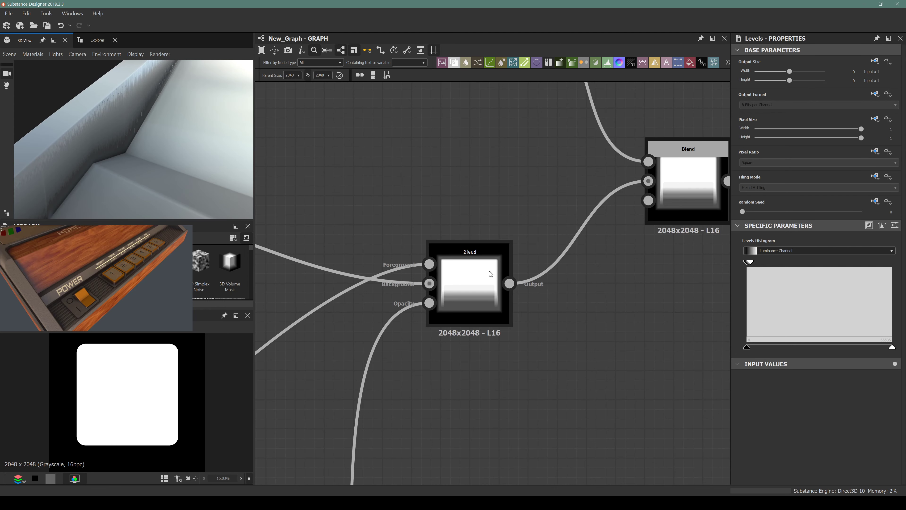
{"action": "scroll", "coordinate": [484, 275], "scroll_direction": "down", "scroll_amount": 10}
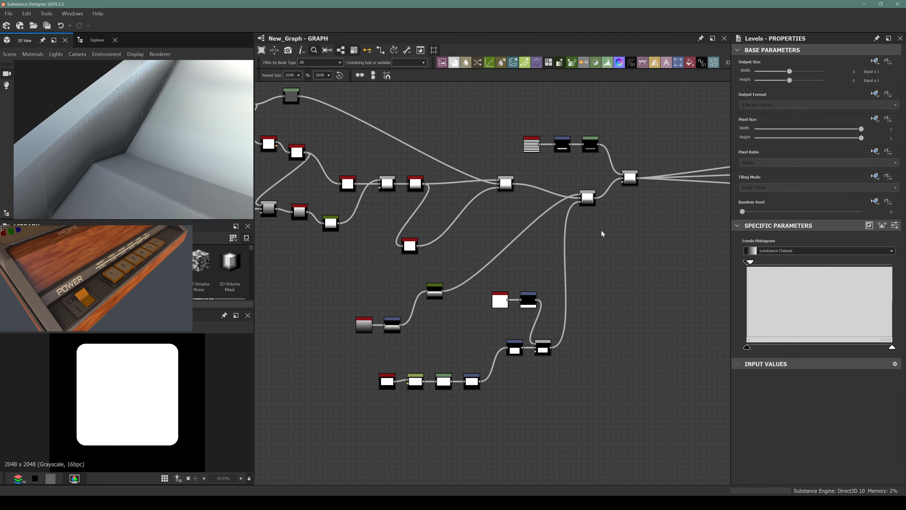
{"action": "double_click", "coordinate": [588, 200]}
{"action": "scroll", "coordinate": [542, 345], "scroll_direction": "up", "scroll_amount": 5}
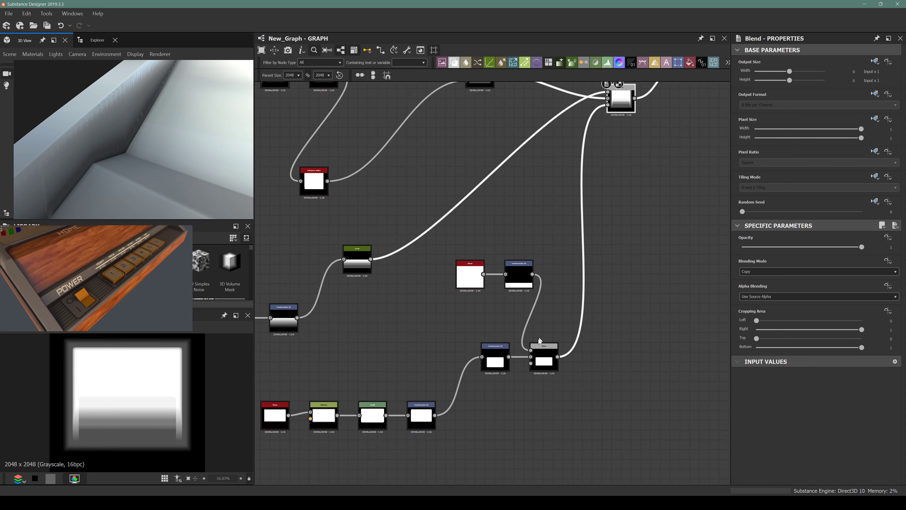
{"action": "double_click", "coordinate": [543, 346]}
{"action": "left_click_drag", "start_coordinate": [120, 165], "coordinate": [155, 158]}
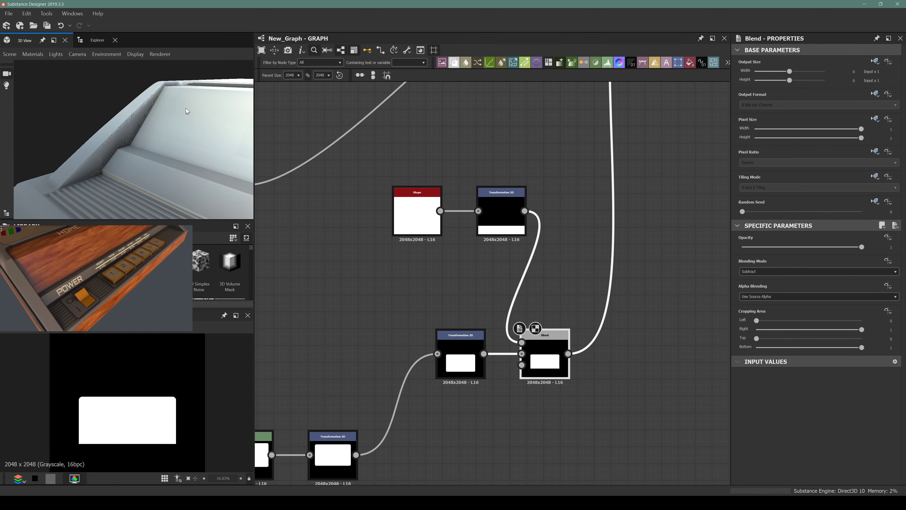
{"action": "scroll", "coordinate": [550, 359], "scroll_direction": "up", "scroll_amount": 2}
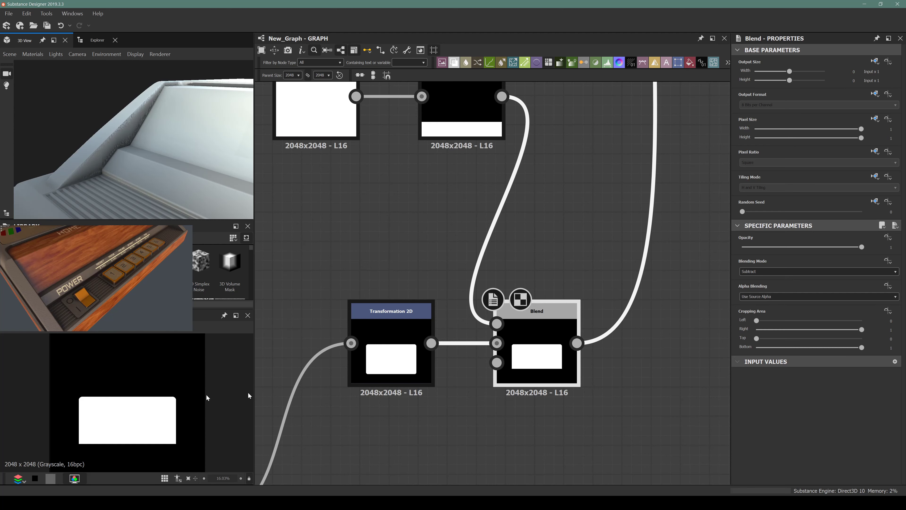
{"action": "scroll", "coordinate": [195, 403], "scroll_direction": "up", "scroll_amount": 15}
{"action": "scroll", "coordinate": [195, 404], "scroll_direction": "up", "scroll_amount": 1}
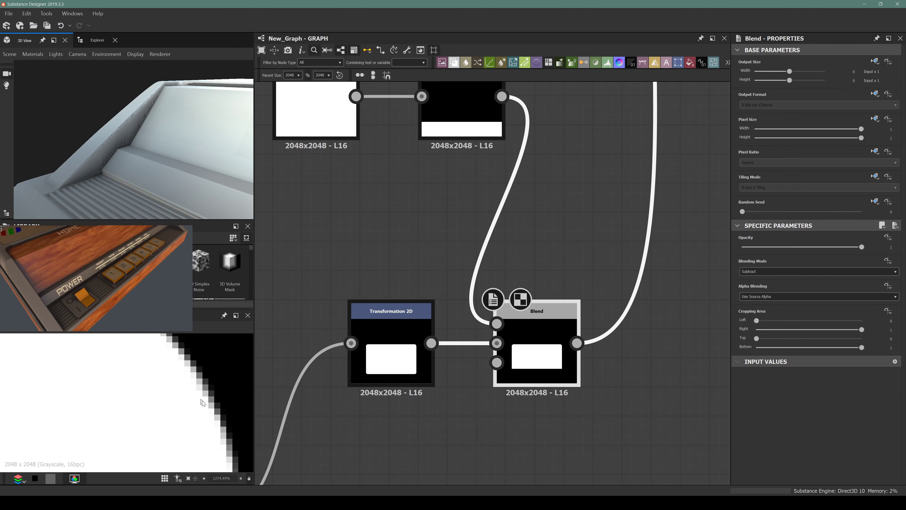
{"action": "scroll", "coordinate": [519, 362], "scroll_direction": "down", "scroll_amount": 3}
{"action": "key", "text": "space"}
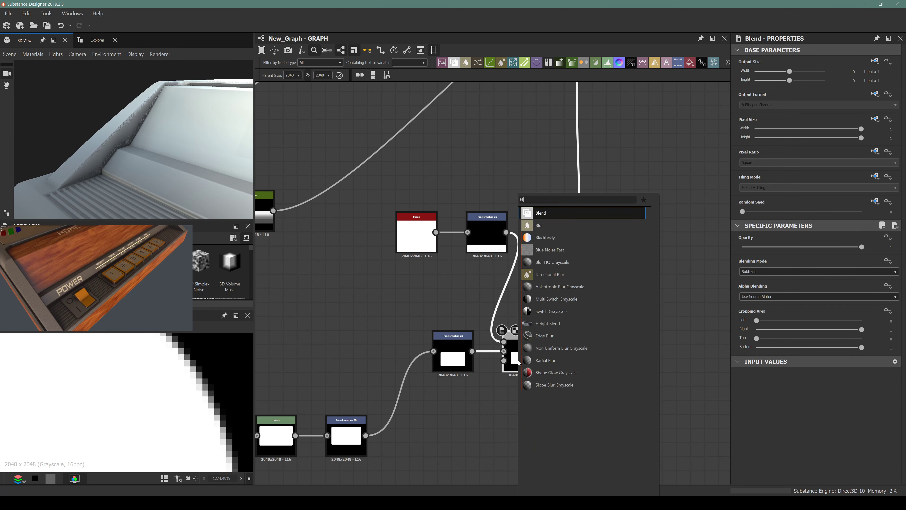
{"action": "type", "text": "blur"}
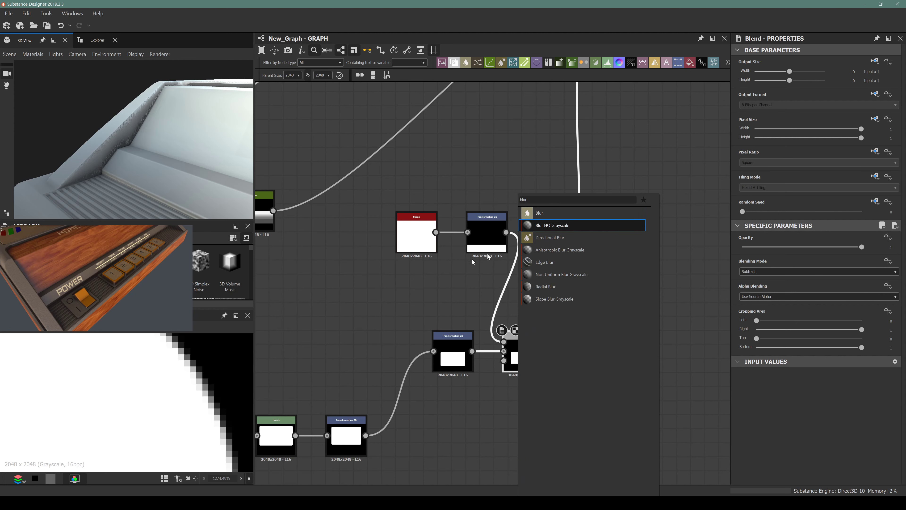
{"action": "left_click", "coordinate": [384, 287]}
Insert a Blur HQ Grayscale node after the Subtract Blend of the recess mask and set its Intensity to 0.82
{"action": "scroll", "coordinate": [460, 260], "scroll_direction": "down", "scroll_amount": 5}
{"action": "scroll", "coordinate": [485, 279], "scroll_direction": "up", "scroll_amount": 5}
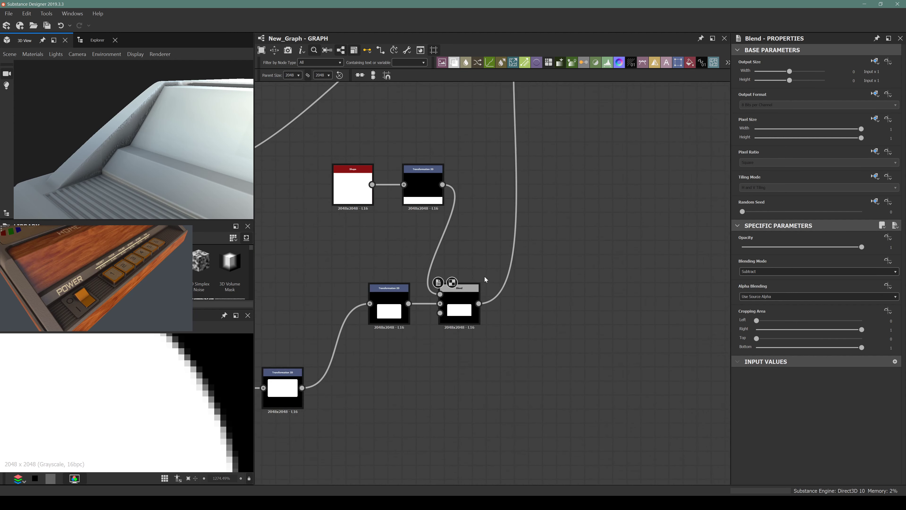
{"action": "left_click", "coordinate": [464, 303]}
{"action": "key", "text": "space"}
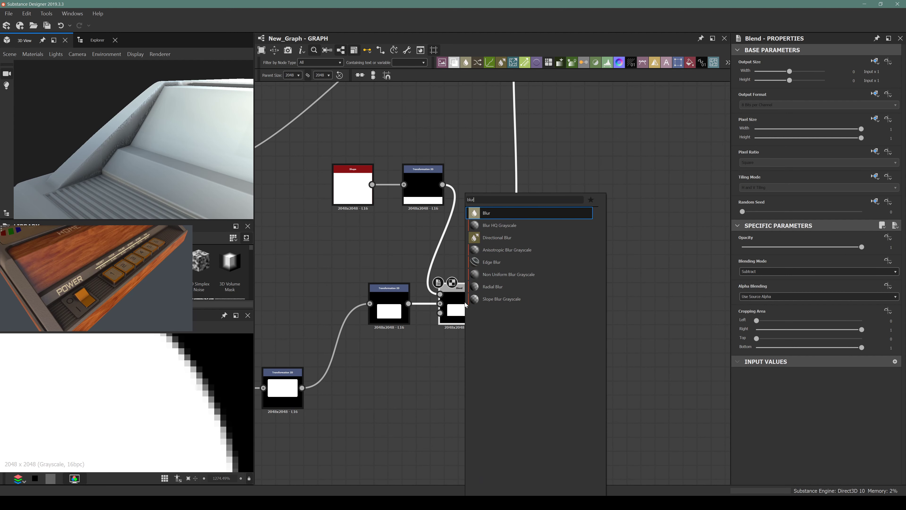
{"action": "left_click", "coordinate": [500, 225]}
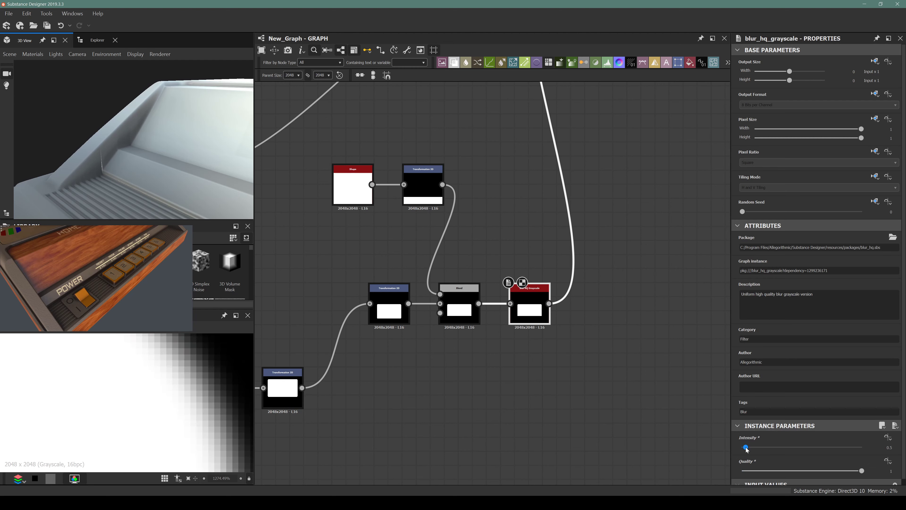
{"action": "left_click_drag", "start_coordinate": [746, 447], "coordinate": [748, 448]}
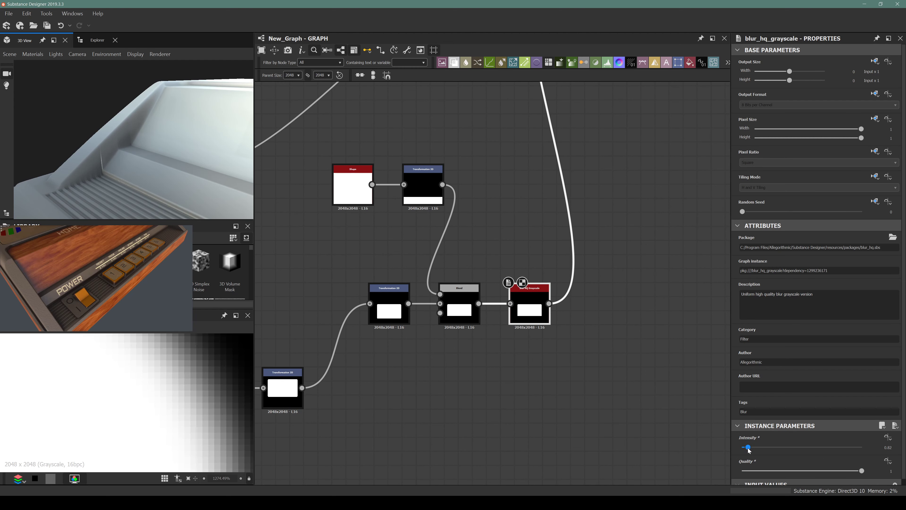
{"action": "scroll", "coordinate": [134, 168], "scroll_direction": "up", "scroll_amount": 4}
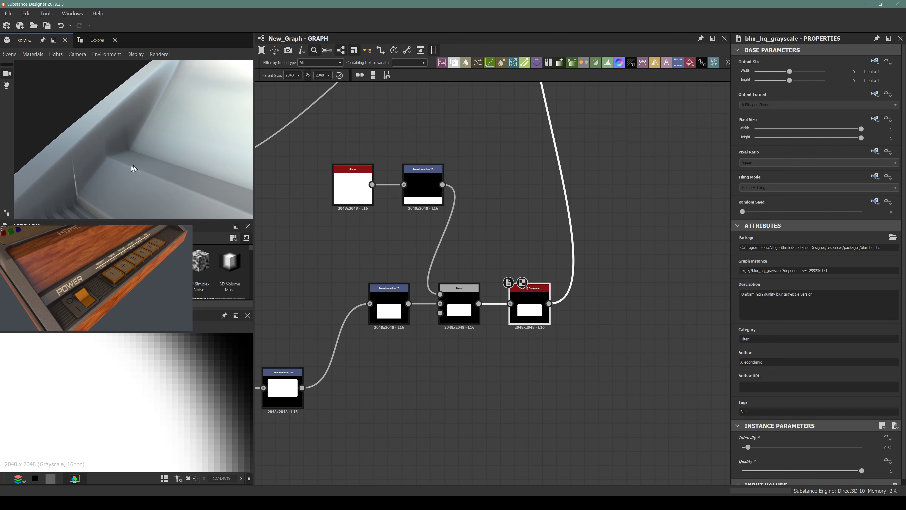
{"action": "left_click_drag", "start_coordinate": [132, 168], "coordinate": [159, 163]}
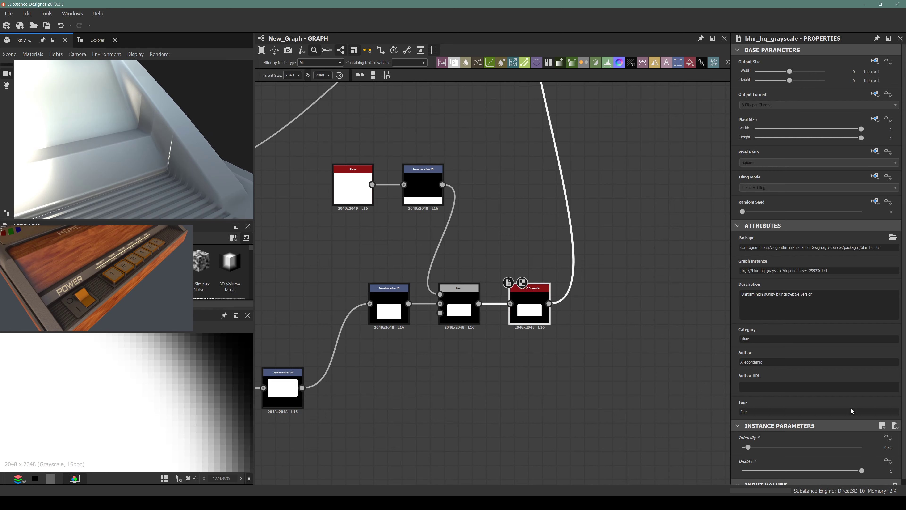
Try a stronger Intensity on the mask's Blur HQ Grayscale node, then undo that change and inspect the grooves
{"action": "left_click_drag", "start_coordinate": [748, 448], "coordinate": [772, 449]}
{"action": "key", "text": "ctrl+z"}
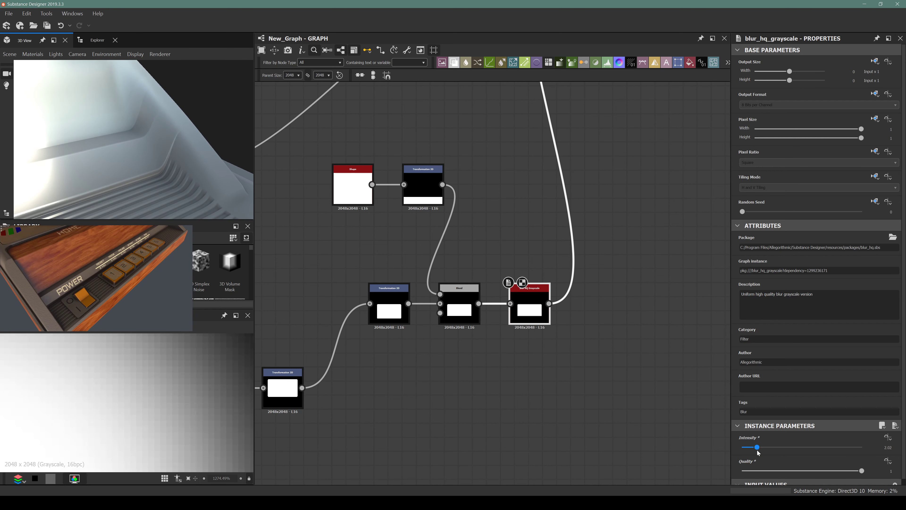
{"action": "left_click_drag", "start_coordinate": [147, 167], "coordinate": [202, 125]}
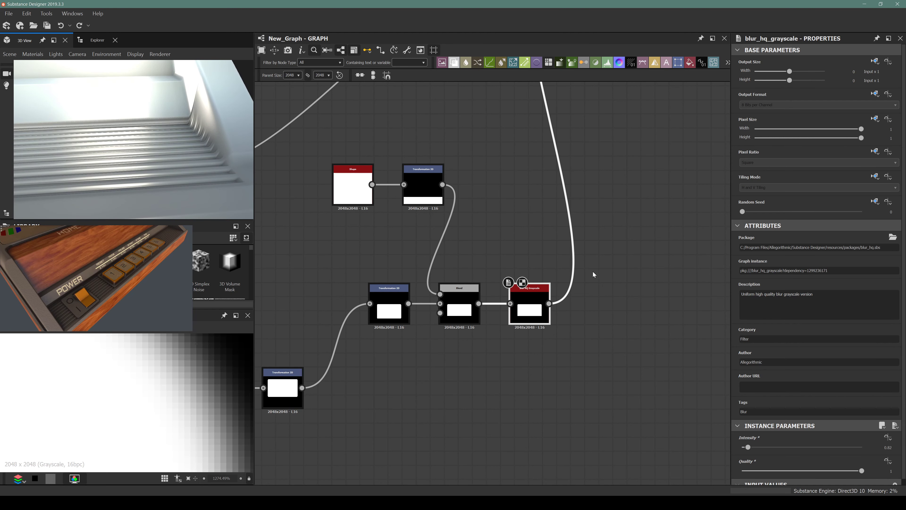
Set the Stretch Width to 98% on the groove pattern's Transformation 2D node, just before its Levels node
{"action": "scroll", "coordinate": [593, 274], "scroll_direction": "down", "scroll_amount": 5}
{"action": "scroll", "coordinate": [594, 174], "scroll_direction": "up", "scroll_amount": 4}
{"action": "scroll", "coordinate": [555, 252], "scroll_direction": "up", "scroll_amount": 5}
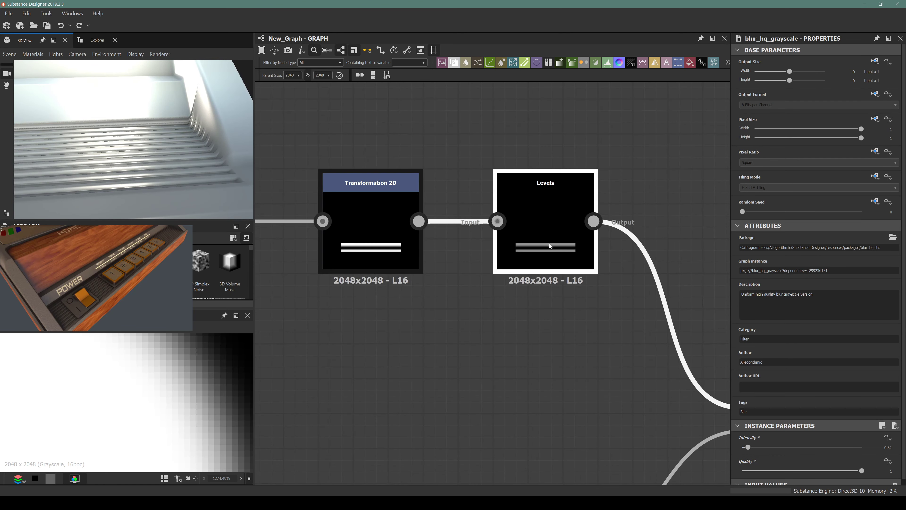
{"action": "left_click", "coordinate": [549, 243]}
{"action": "left_click", "coordinate": [367, 241]}
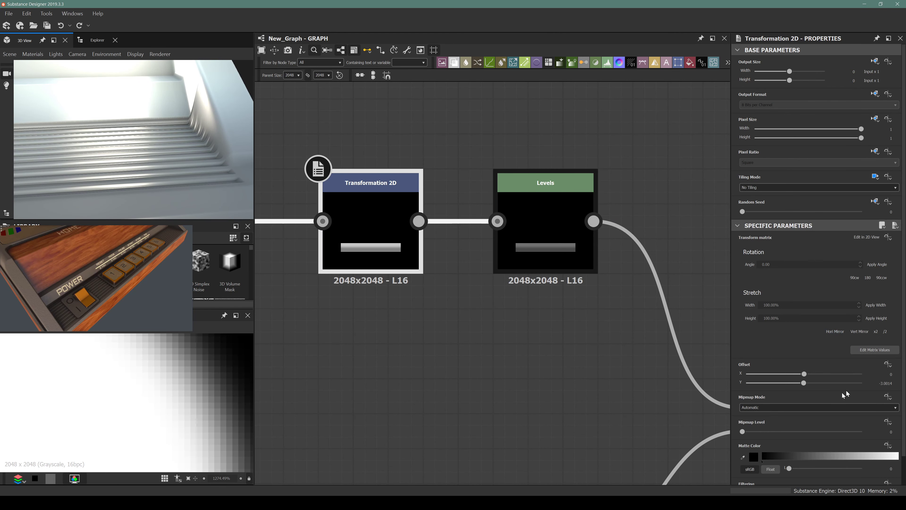
{"action": "left_click", "coordinate": [886, 382]}
{"action": "left_click", "coordinate": [790, 306]}
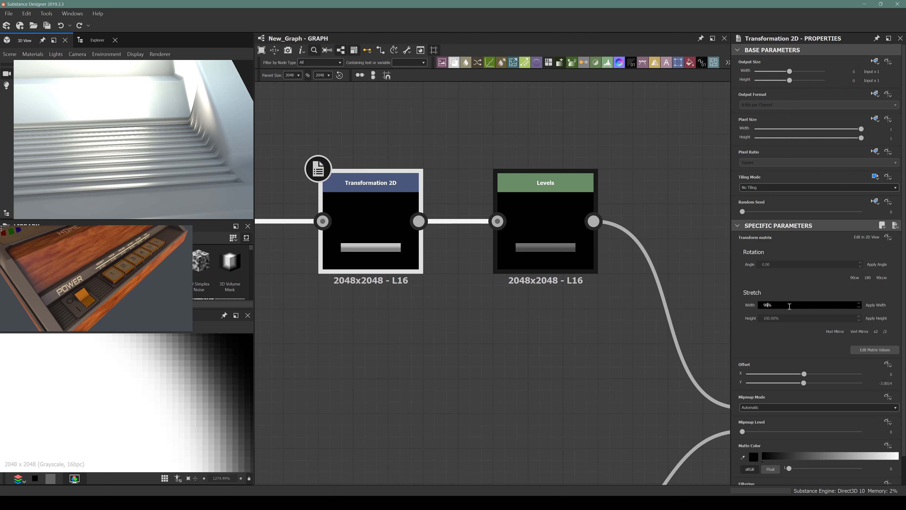
{"action": "key", "text": "Return"}
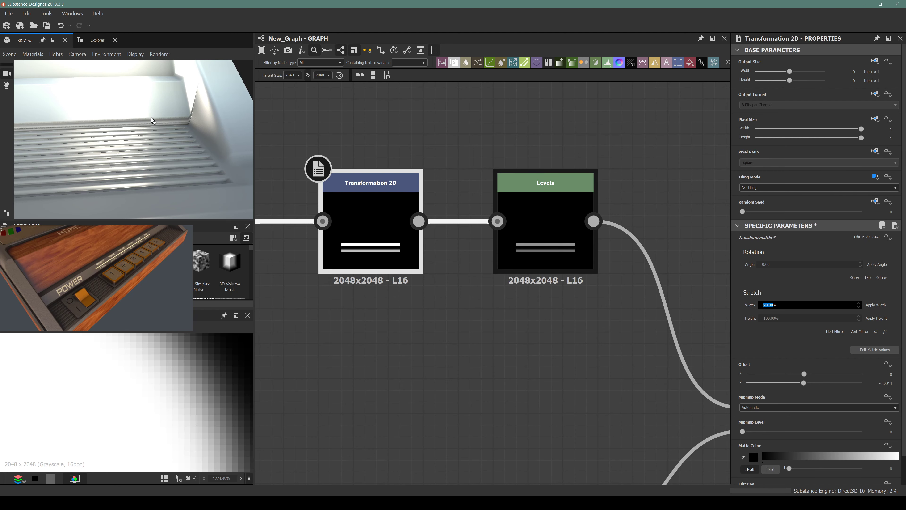
{"action": "left_click_drag", "start_coordinate": [150, 116], "coordinate": [194, 181]}
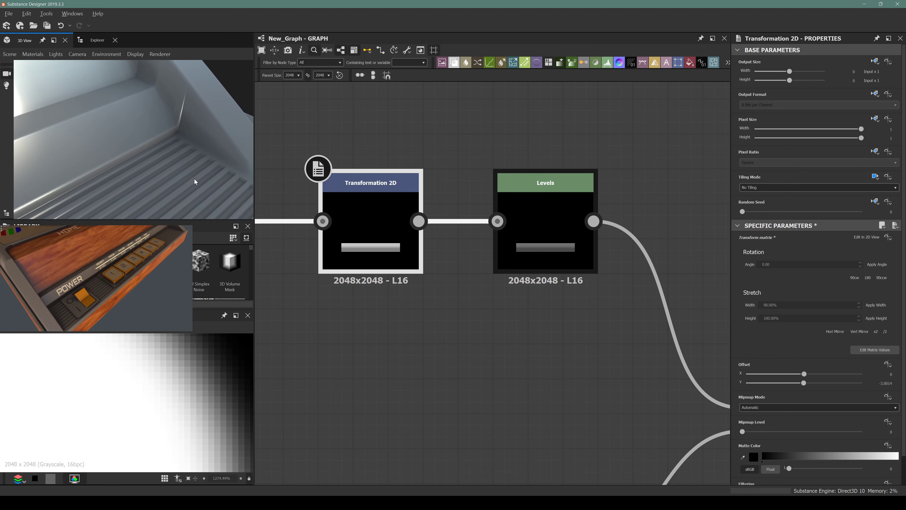
Move the lower step point of the Curve node feeding the recess Blend slightly darker, to an input position of about 0.39
{"action": "scroll", "coordinate": [407, 232], "scroll_direction": "down", "scroll_amount": 8}
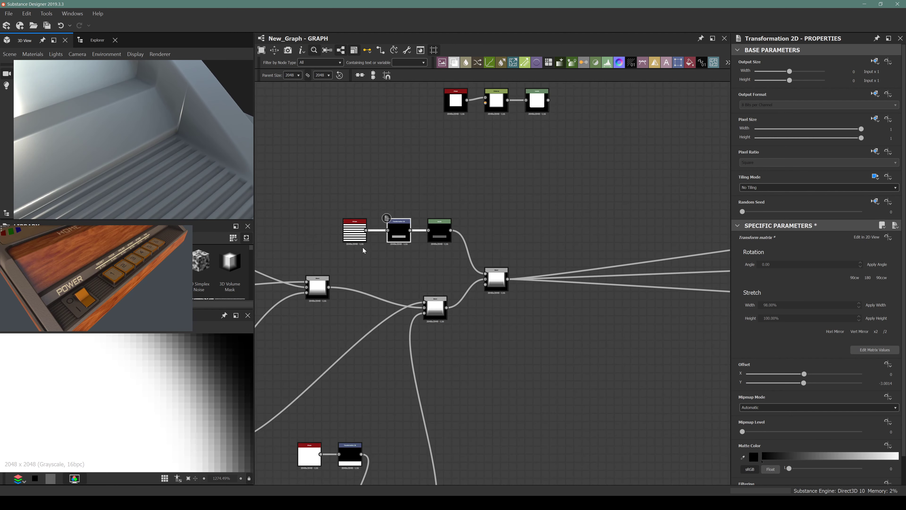
{"action": "middle_click_drag", "start_coordinate": [409, 200], "coordinate": [574, 104]}
{"action": "middle_click_drag", "start_coordinate": [426, 313], "coordinate": [504, 268]}
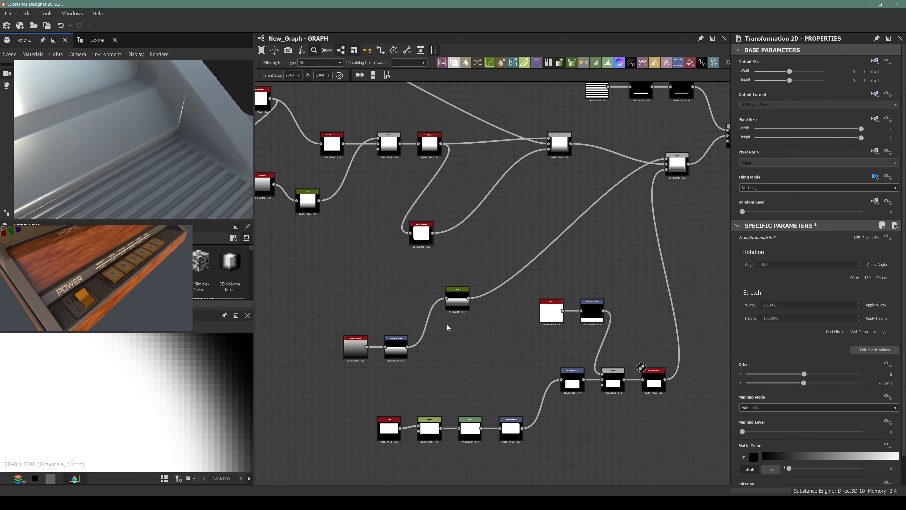
{"action": "left_click", "coordinate": [457, 304]}
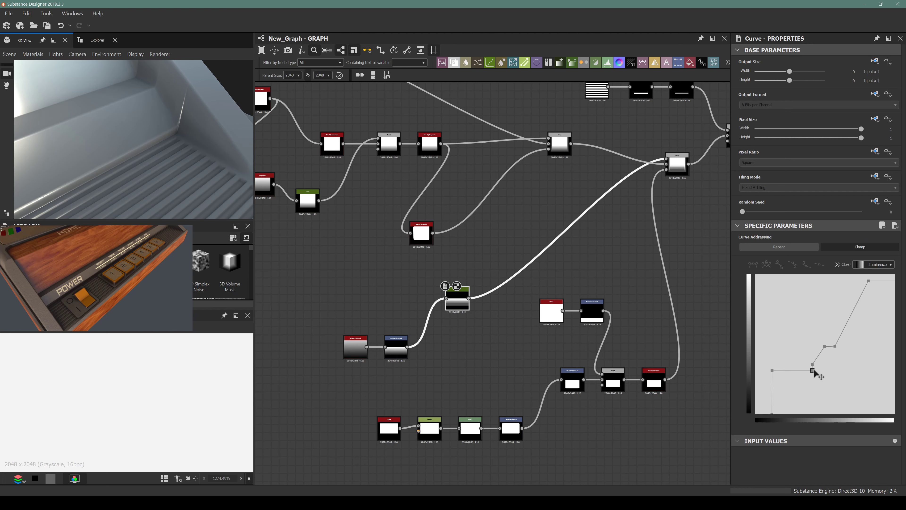
{"action": "left_click_drag", "start_coordinate": [812, 370], "coordinate": [810, 372]}
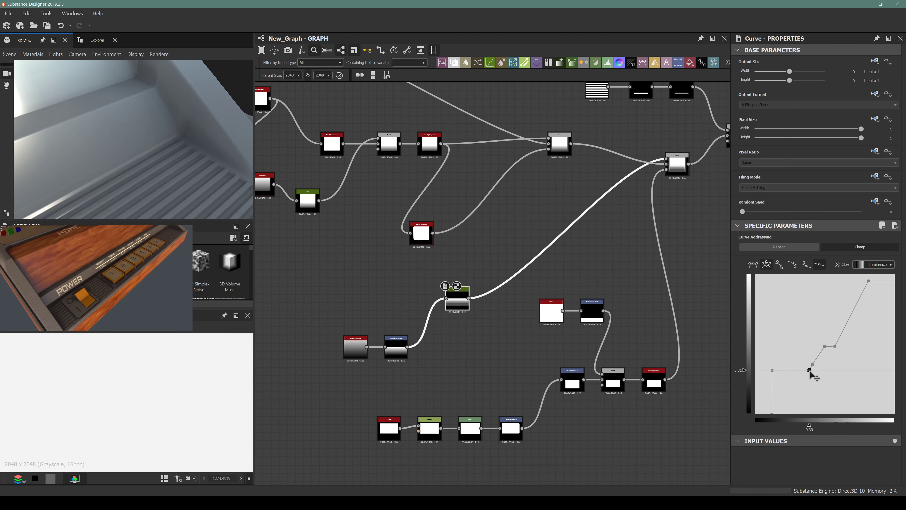
{"action": "left_click_drag", "start_coordinate": [810, 372], "coordinate": [809, 371]}
{"action": "left_click_drag", "start_coordinate": [159, 136], "coordinate": [200, 144]}
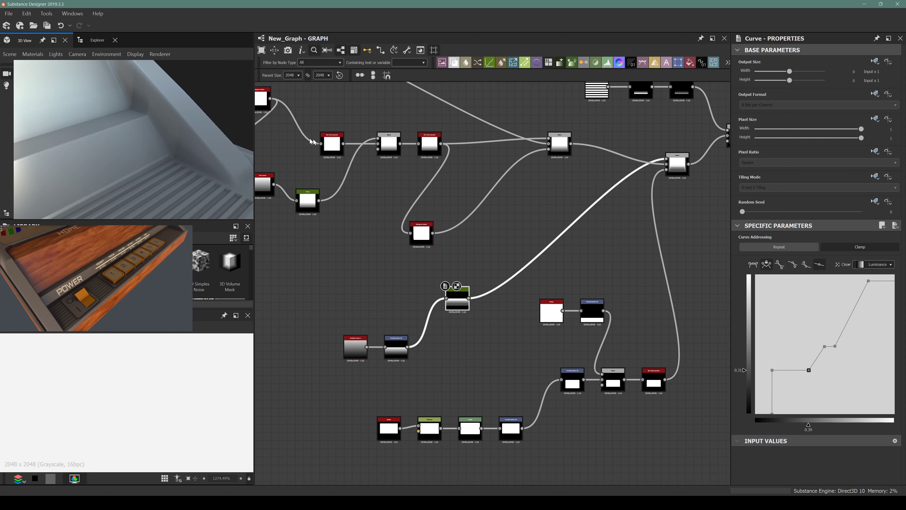
{"action": "scroll", "coordinate": [150, 161], "scroll_direction": "down", "scroll_amount": 5}
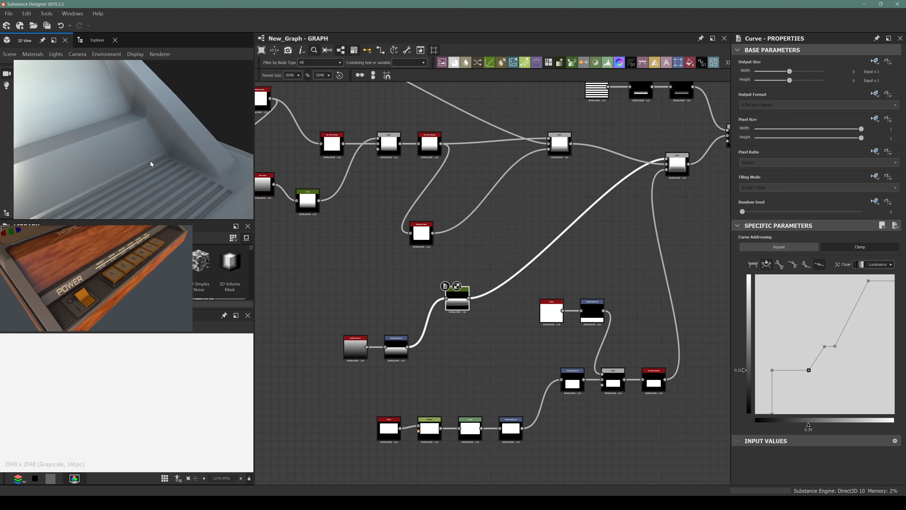
{"action": "left_click_drag", "start_coordinate": [150, 160], "coordinate": [97, 181], "text": "alt"}
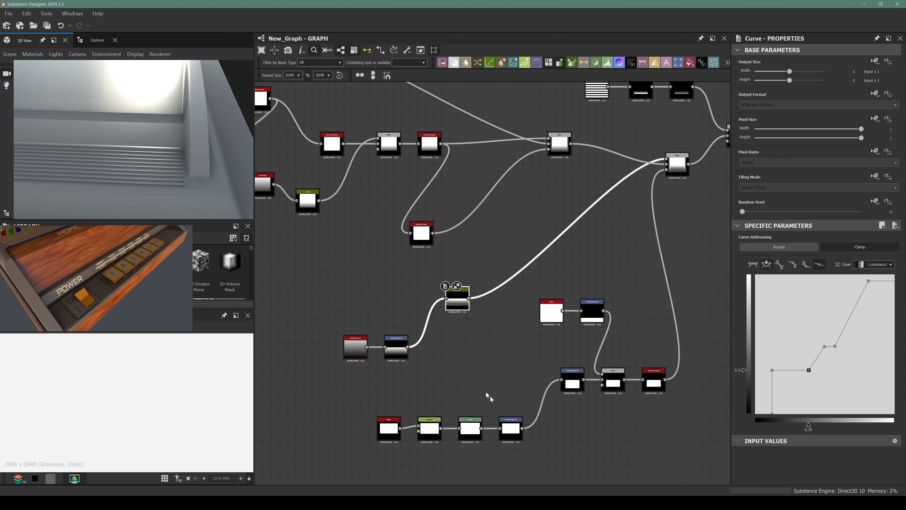
Try narrowing the recess mask by applying a 95% Stretch Width to the Transformation 2D node feeding the Subtract Blend
{"action": "double_click", "coordinate": [659, 382]}
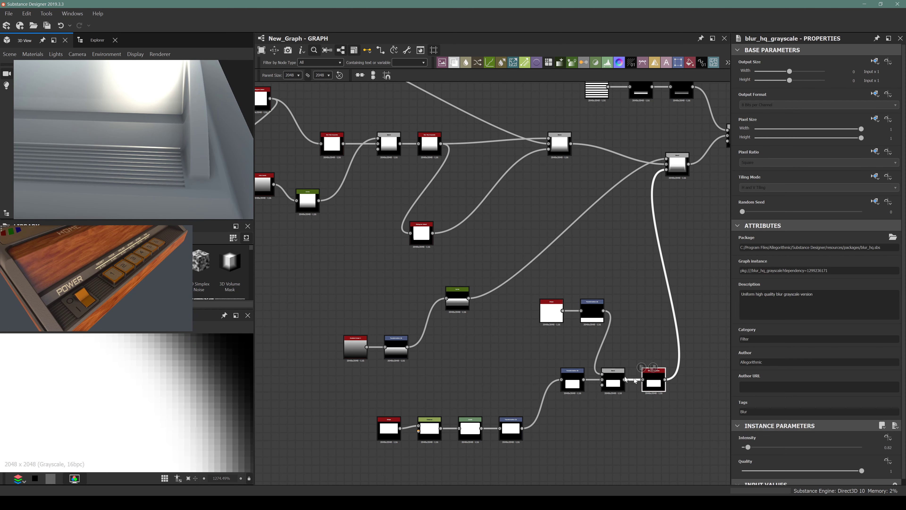
{"action": "scroll", "coordinate": [156, 410], "scroll_direction": "down", "scroll_amount": 8}
{"action": "scroll", "coordinate": [629, 396], "scroll_direction": "up", "scroll_amount": 5}
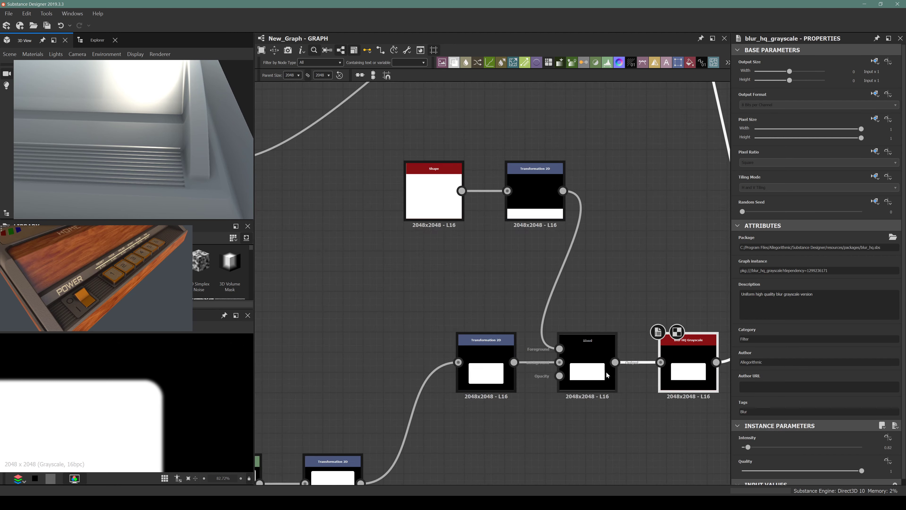
{"action": "scroll", "coordinate": [588, 388], "scroll_direction": "down", "scroll_amount": 3}
{"action": "middle_click_drag", "start_coordinate": [478, 341], "coordinate": [508, 272]}
{"action": "double_click", "coordinate": [472, 369]}
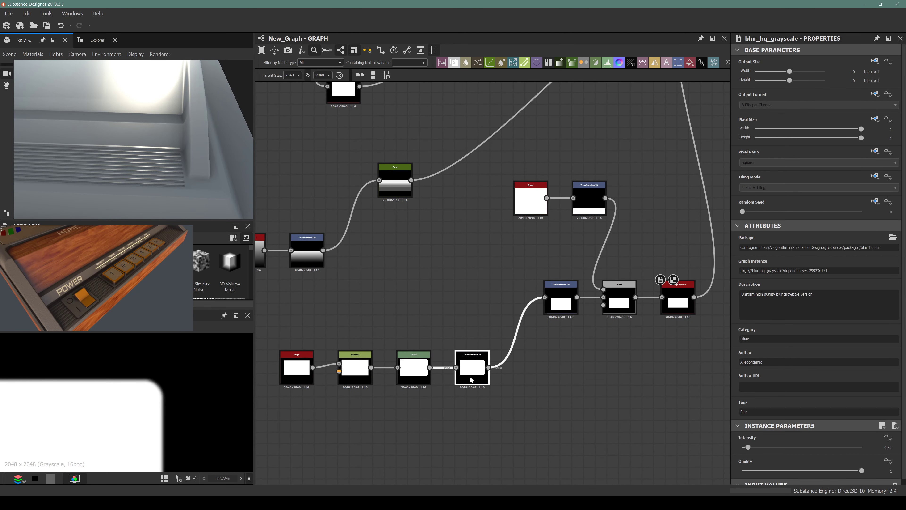
{"action": "double_click", "coordinate": [561, 302]}
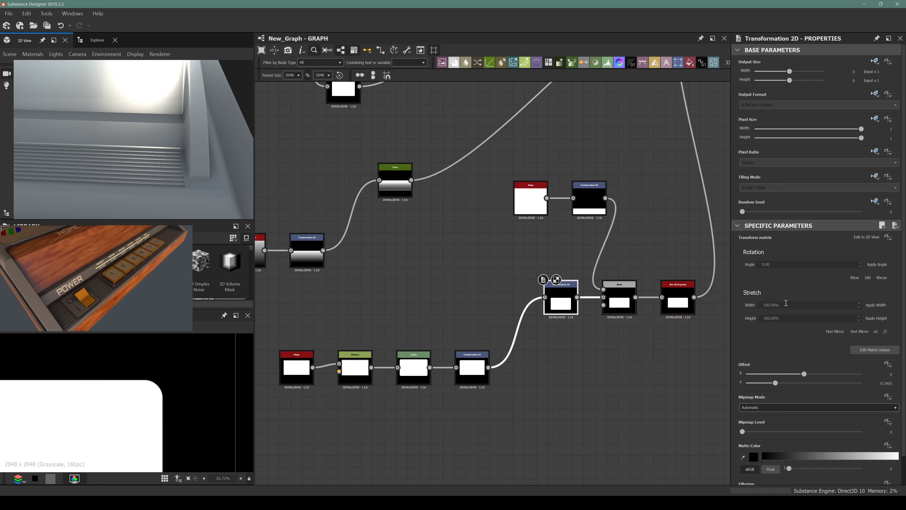
{"action": "left_click", "coordinate": [786, 303]}
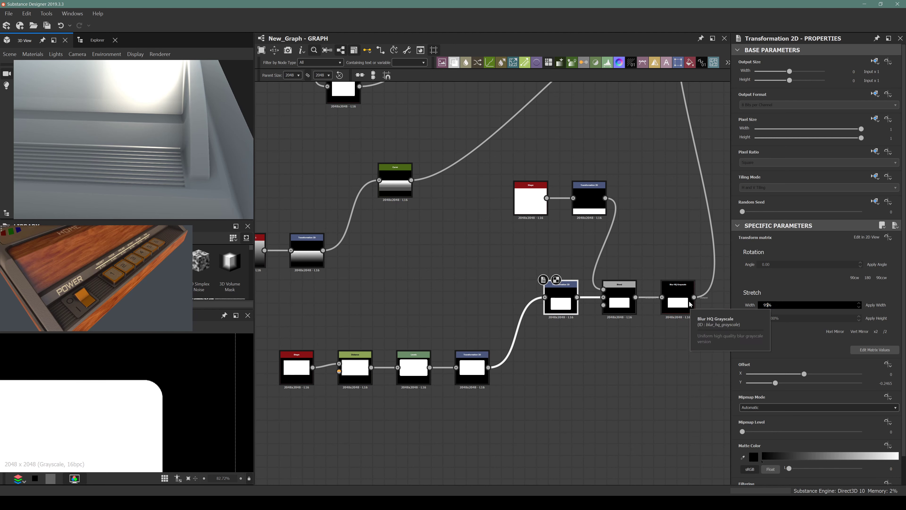
{"action": "key", "text": "Return"}
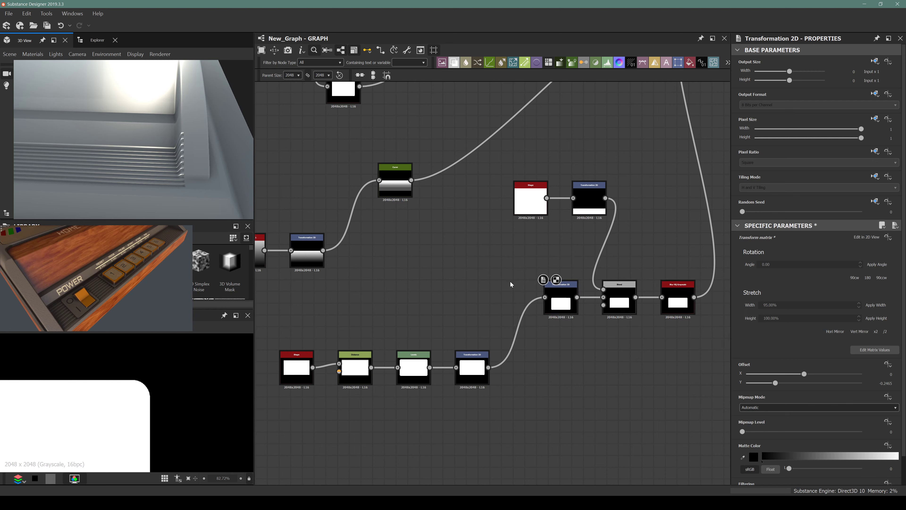
{"action": "left_click_drag", "start_coordinate": [216, 185], "coordinate": [86, 336]}
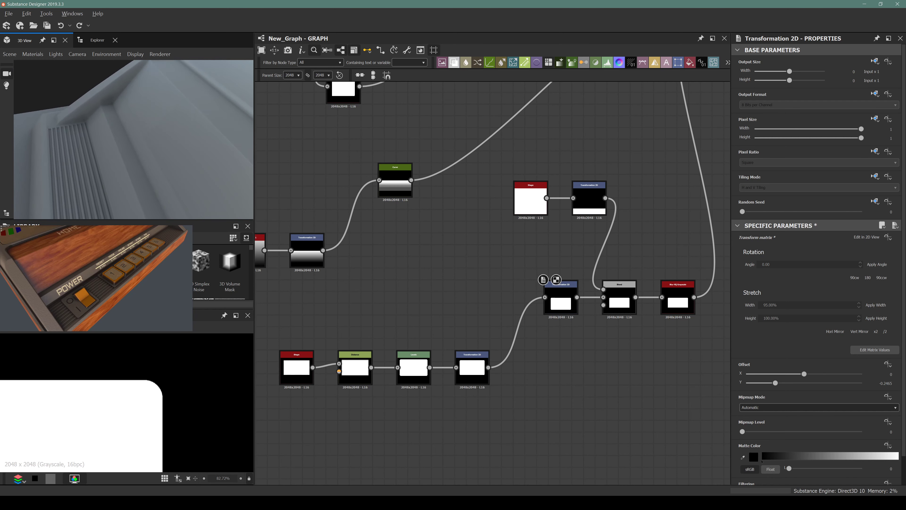
Apply a 101% Stretch Width to the groove pattern's Transformation 2D node and check the groove ends on the 3D model
{"action": "left_click_drag", "start_coordinate": [62, 166], "coordinate": [169, 209]}
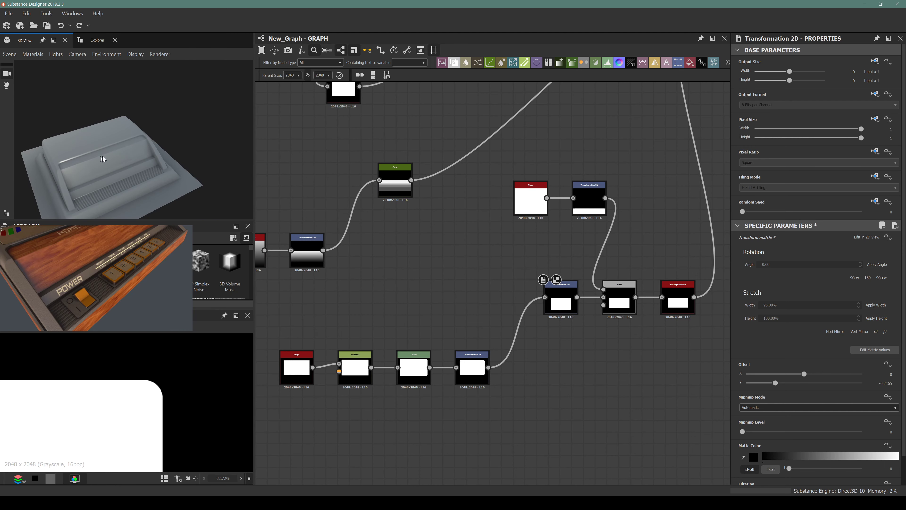
{"action": "scroll", "coordinate": [590, 308], "scroll_direction": "down", "scroll_amount": 6}
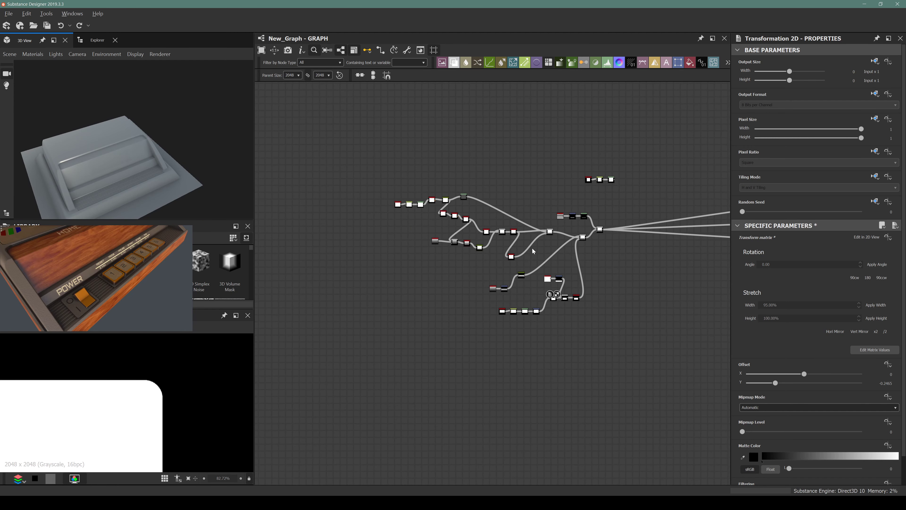
{"action": "scroll", "coordinate": [533, 251], "scroll_direction": "up", "scroll_amount": 5}
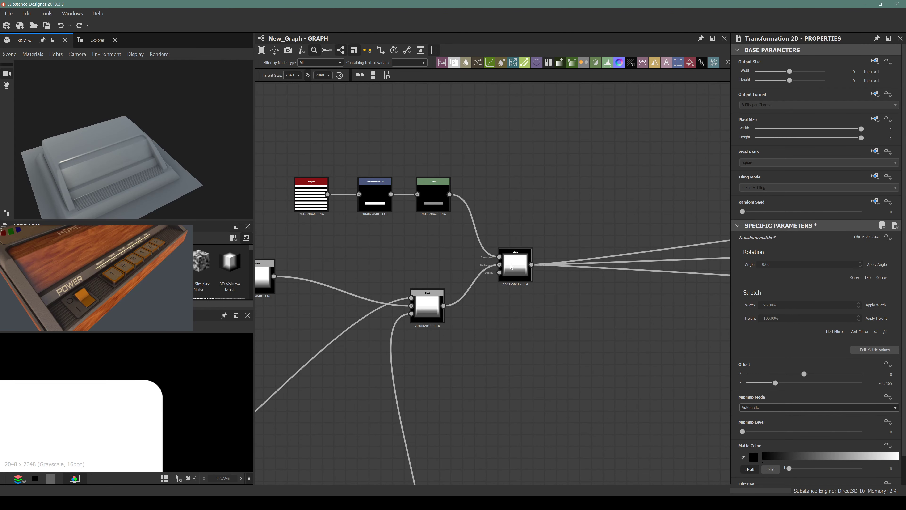
{"action": "scroll", "coordinate": [511, 266], "scroll_direction": "down", "scroll_amount": 3}
{"action": "scroll", "coordinate": [122, 161], "scroll_direction": "up", "scroll_amount": 5}
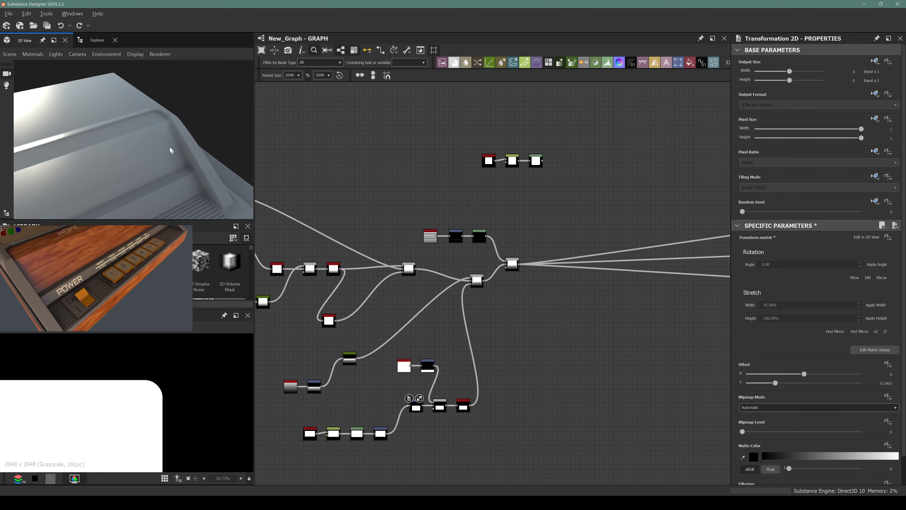
{"action": "middle_click_drag", "start_coordinate": [170, 147], "coordinate": [145, 107]}
{"action": "right_click_drag", "start_coordinate": [144, 107], "coordinate": [223, 188]}
{"action": "mouse_move", "coordinate": [223, 188]}
{"action": "left_mouse_down"}
{"action": "mouse_move", "coordinate": [179, 194]}
{"action": "mouse_move", "coordinate": [76, 162]}
{"action": "mouse_move", "coordinate": [88, 81]}
{"action": "mouse_move", "coordinate": [222, 116]}
{"action": "mouse_move", "coordinate": [162, 156]}
{"action": "mouse_move", "coordinate": [103, 162]}
{"action": "mouse_move", "coordinate": [141, 156]}
{"action": "mouse_move", "coordinate": [137, 204]}
{"action": "mouse_move", "coordinate": [125, 172]}
{"action": "mouse_move", "coordinate": [81, 184]}
{"action": "mouse_move", "coordinate": [214, 180]}
{"action": "left_mouse_up"}
{"action": "scroll", "coordinate": [506, 211], "scroll_direction": "up", "scroll_amount": 5}
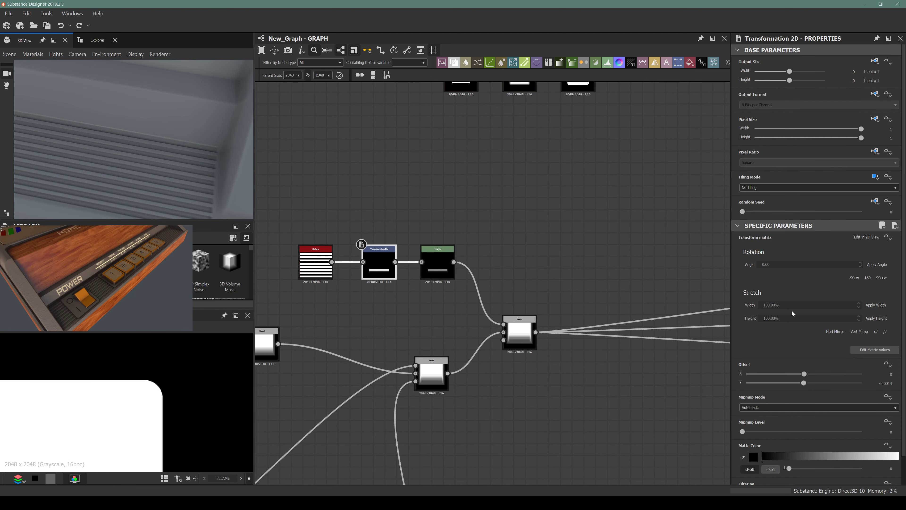
{"action": "left_click", "coordinate": [787, 306]}
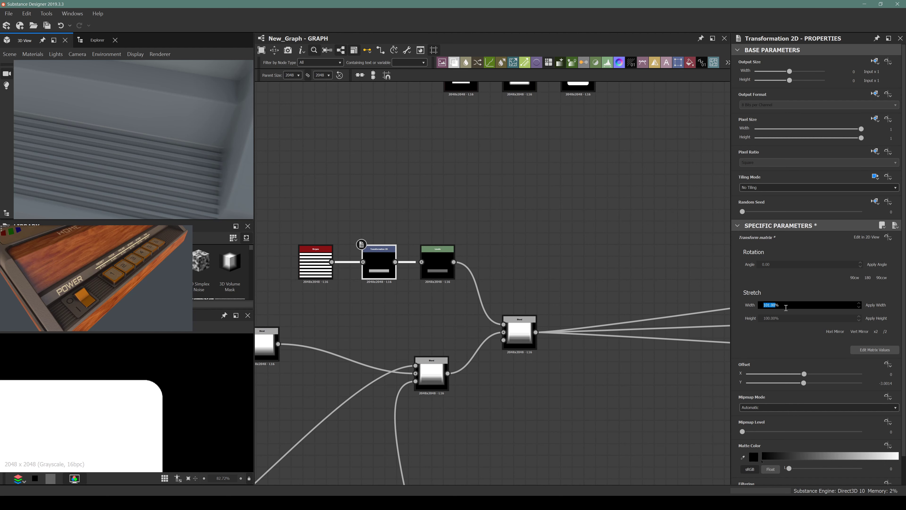
{"action": "left_click_drag", "start_coordinate": [114, 163], "coordinate": [120, 64]}
{"action": "right_click_drag", "start_coordinate": [118, 21], "coordinate": [155, 170], "text": "alt"}
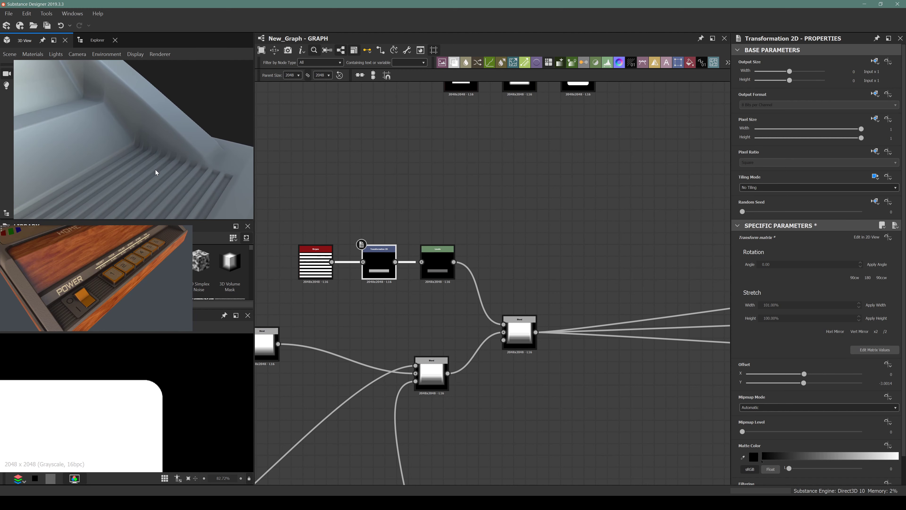
{"action": "key", "text": "ctrl+z"}
{"action": "scroll", "coordinate": [156, 170], "scroll_direction": "down", "scroll_amount": 5}
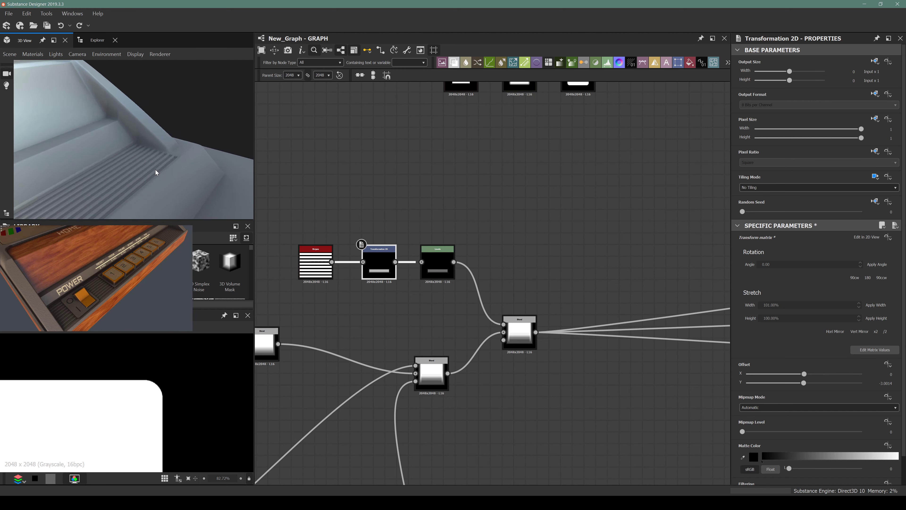
{"action": "left_click_drag", "start_coordinate": [155, 169], "coordinate": [87, 213]}
Preview the Levels node of the unconnected rounded-square chain in full and move the node below and beyond its Distance node
{"action": "scroll", "coordinate": [506, 184], "scroll_direction": "down", "scroll_amount": 3}
{"action": "middle_click_drag", "start_coordinate": [558, 124], "coordinate": [485, 162]}
{"action": "scroll", "coordinate": [486, 162], "scroll_direction": "up", "scroll_amount": 5}
{"action": "double_click", "coordinate": [463, 163]}
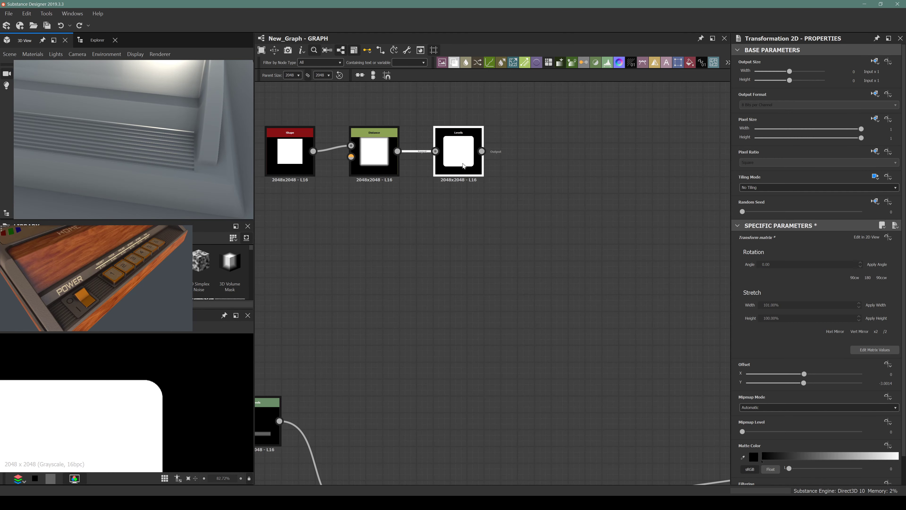
{"action": "middle_click_drag", "start_coordinate": [448, 200], "coordinate": [489, 193]}
{"action": "key", "text": "f"}
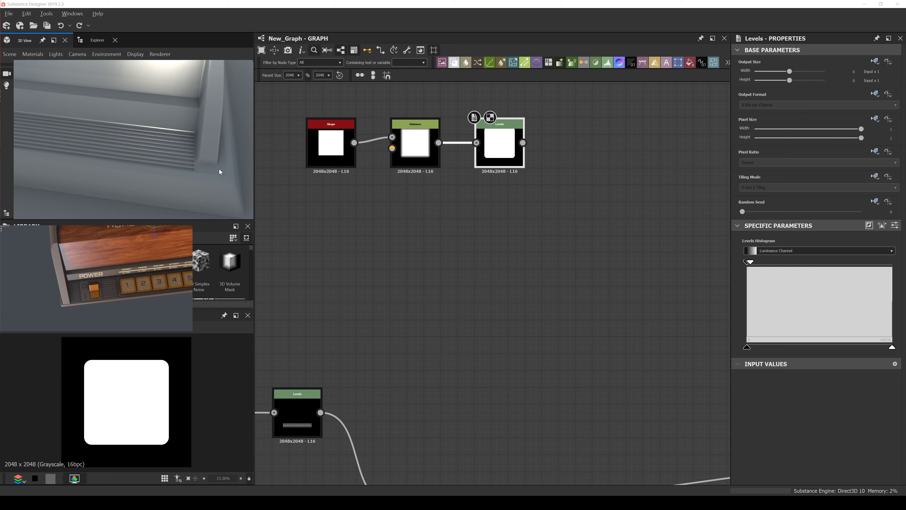
{"action": "left_click_drag", "start_coordinate": [513, 159], "coordinate": [505, 206]}
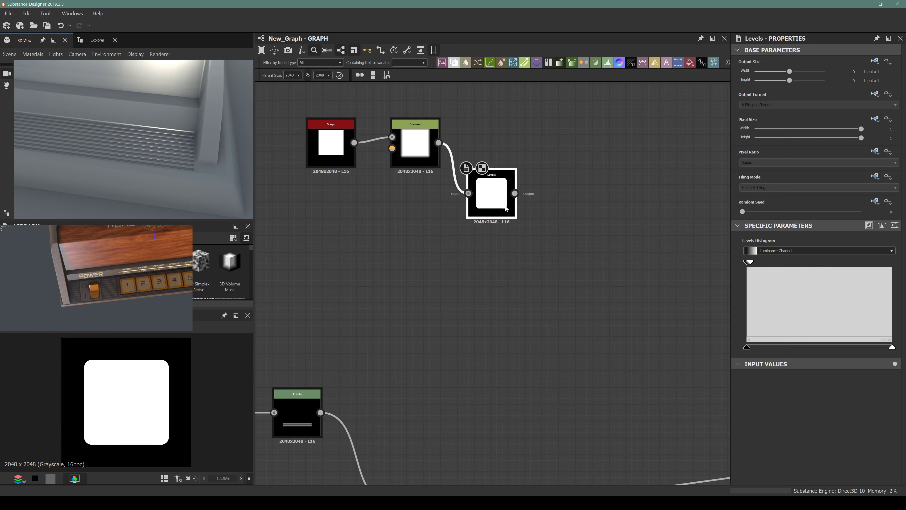
Add a Blur HQ Grayscale node after this Levels node with Quality 1 and Intensity 1.45, and shift the four-node chain left in the graph
{"action": "key", "text": "space"}
{"action": "type", "text": "b"}
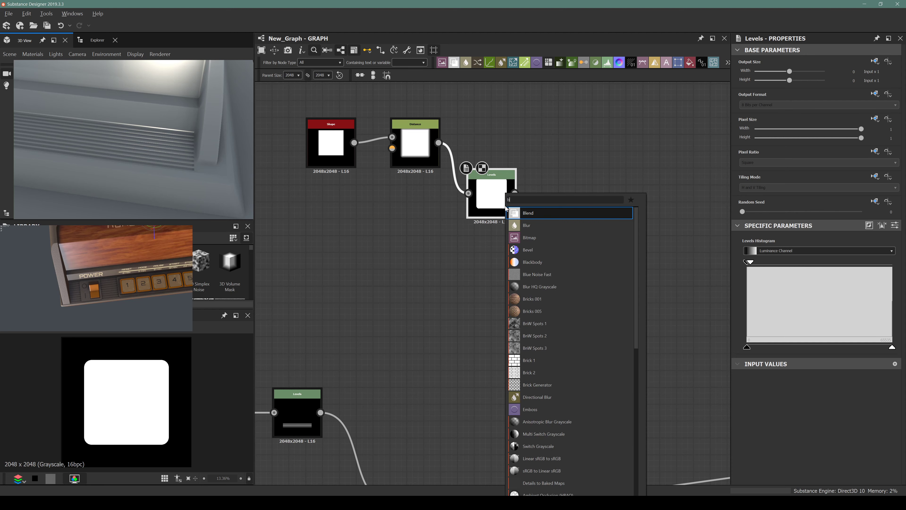
{"action": "type", "text": "lur"}
{"action": "key", "text": "Down"}
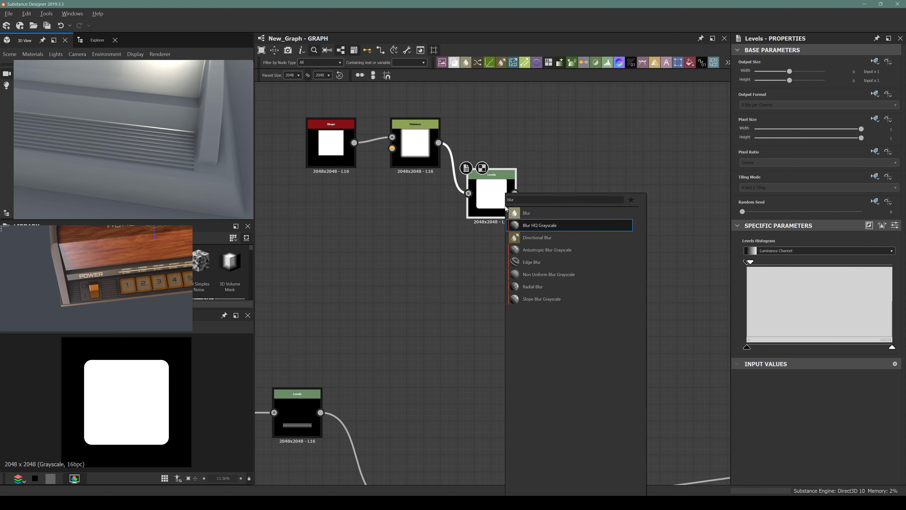
{"action": "key", "text": "Return"}
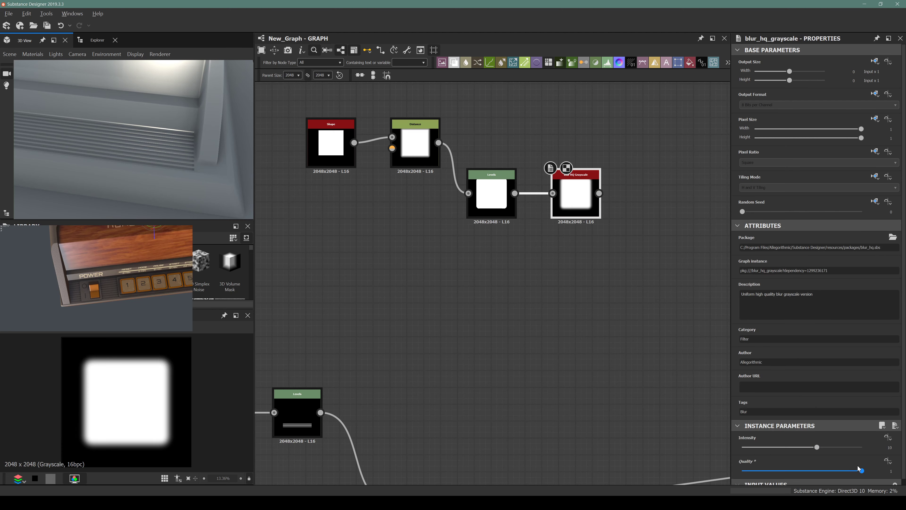
{"action": "left_click_drag", "start_coordinate": [808, 449], "coordinate": [752, 448]}
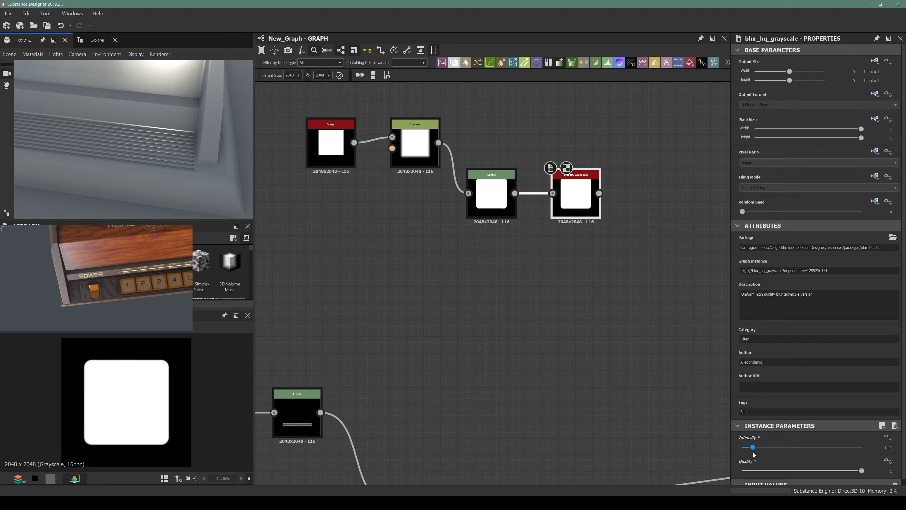
{"action": "scroll", "coordinate": [178, 357], "scroll_direction": "up", "scroll_amount": 10}
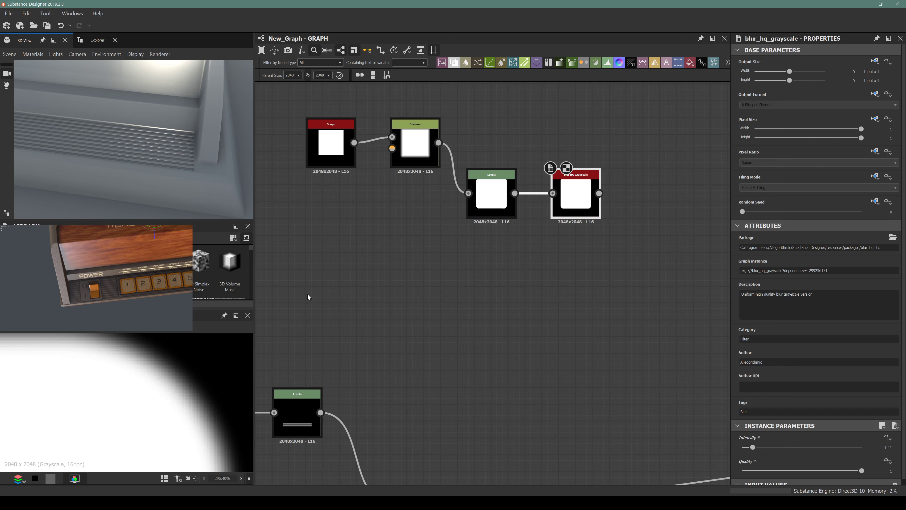
{"action": "scroll", "coordinate": [308, 297], "scroll_direction": "down", "scroll_amount": 5}
{"action": "mouse_move", "coordinate": [461, 148]}
{"action": "left_mouse_down"}
{"action": "mouse_move", "coordinate": [601, 213]}
{"action": "mouse_move", "coordinate": [452, 169]}
{"action": "mouse_move", "coordinate": [480, 182]}
{"action": "left_mouse_up"}
Try moving the lower point of the Curve node after Auto Levels to an input position of 0.15, then undo it
{"action": "left_click_drag", "start_coordinate": [200, 107], "coordinate": [166, 153]}
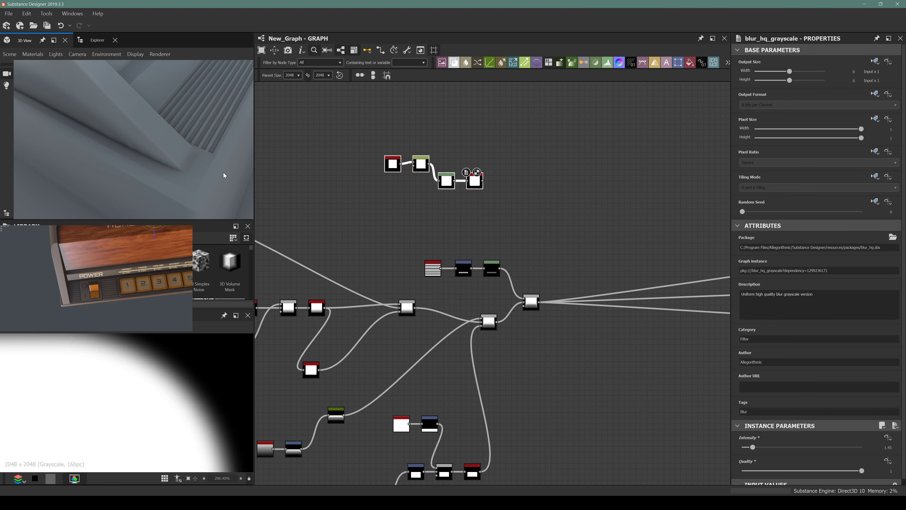
{"action": "scroll", "coordinate": [407, 181], "scroll_direction": "down", "scroll_amount": 5}
{"action": "scroll", "coordinate": [407, 188], "scroll_direction": "up", "scroll_amount": 10}
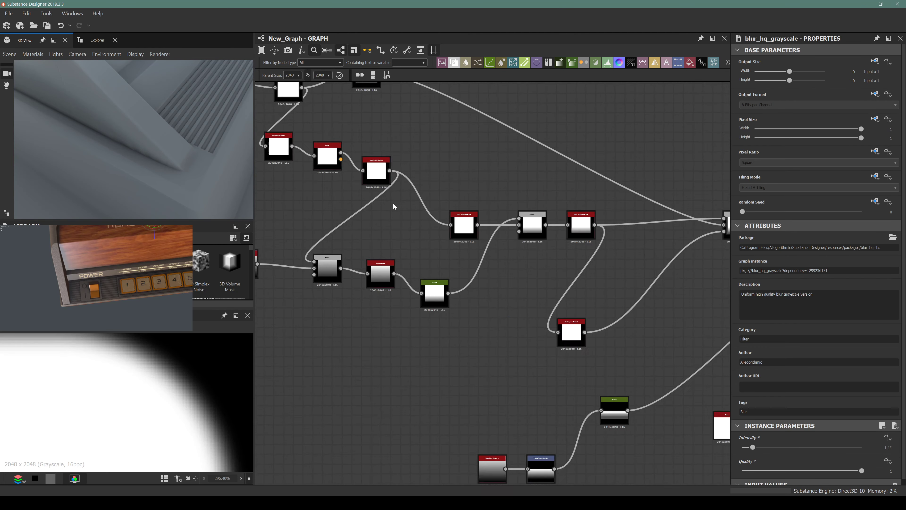
{"action": "left_click", "coordinate": [438, 305]}
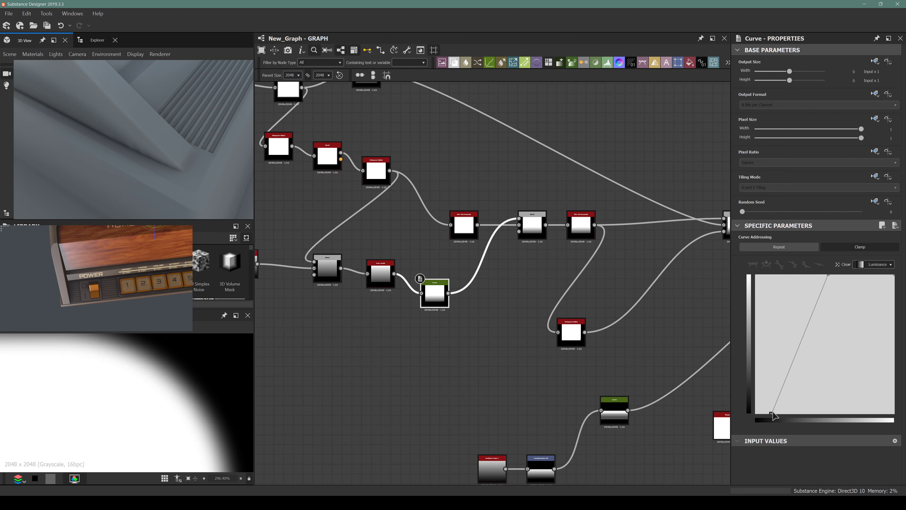
{"action": "left_click_drag", "start_coordinate": [771, 414], "coordinate": [766, 447]}
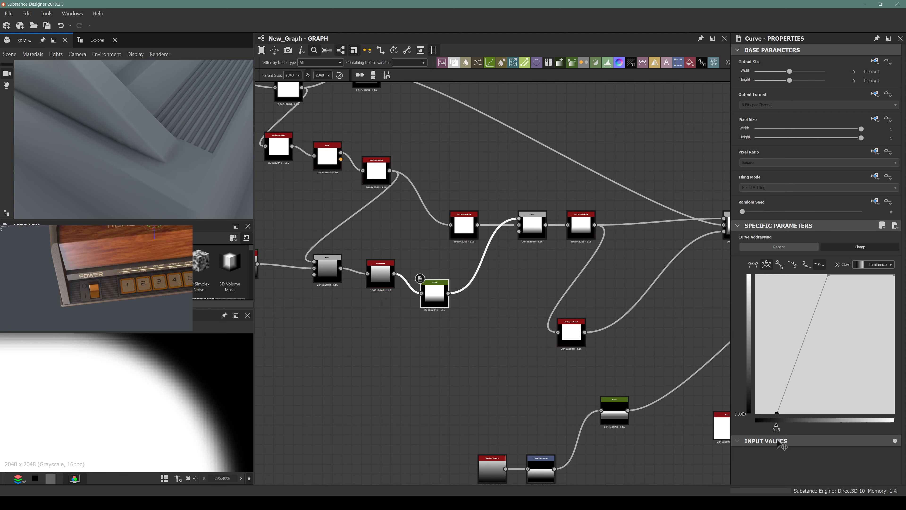
{"action": "key", "text": "ctrl+z"}
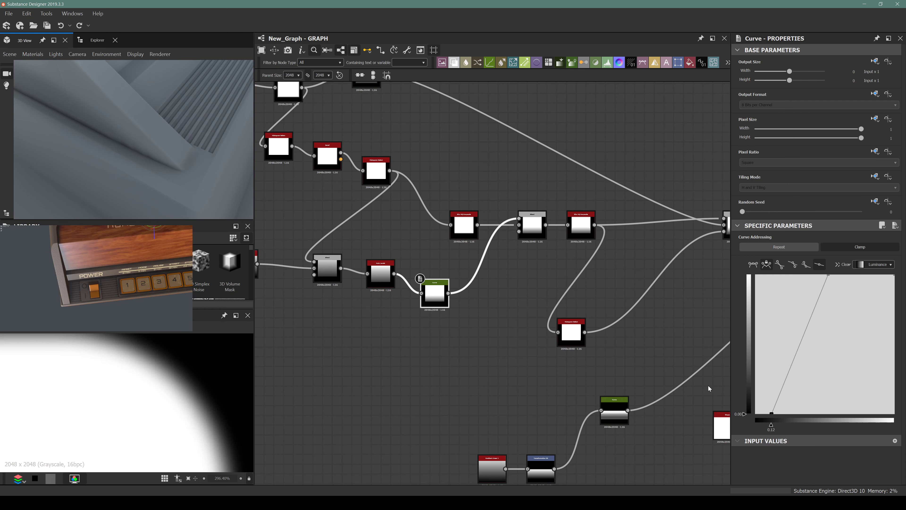
Examine the slope chain's Auto Levels, Curve, Blur HQ Grayscale and Min (Darken) Blend nodes to see how the gradient combines with the mask
{"action": "scroll", "coordinate": [394, 325], "scroll_direction": "down", "scroll_amount": 3}
{"action": "scroll", "coordinate": [369, 314], "scroll_direction": "up", "scroll_amount": 5}
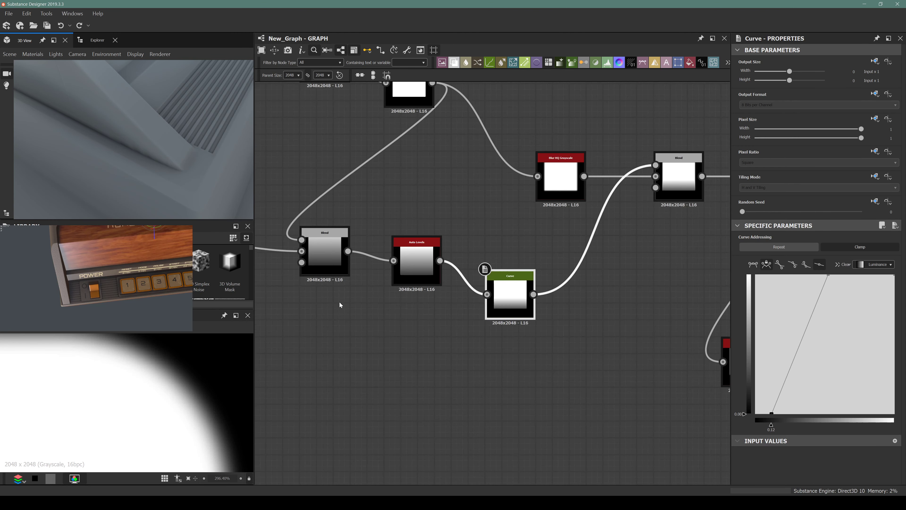
{"action": "middle_click_drag", "start_coordinate": [339, 301], "coordinate": [448, 295]}
{"action": "double_click", "coordinate": [520, 256]}
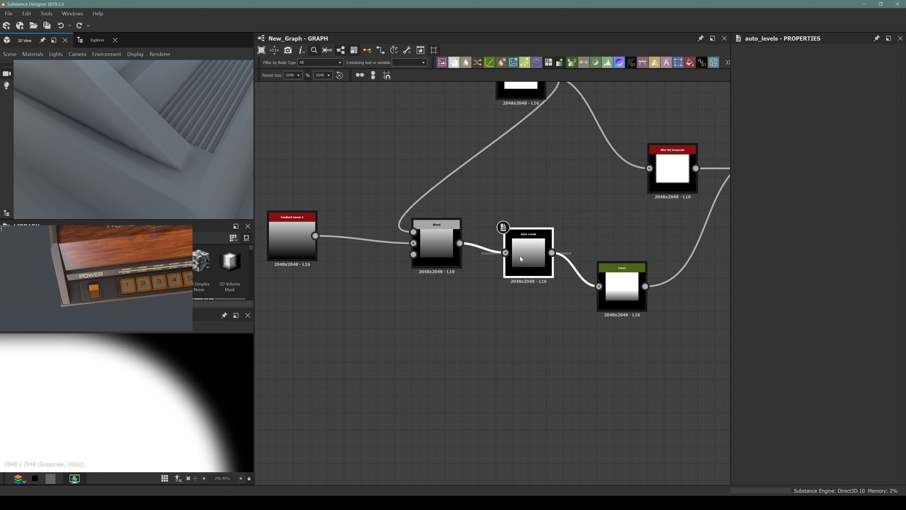
{"action": "left_click", "coordinate": [611, 293]}
{"action": "scroll", "coordinate": [611, 293], "scroll_direction": "down", "scroll_amount": 3}
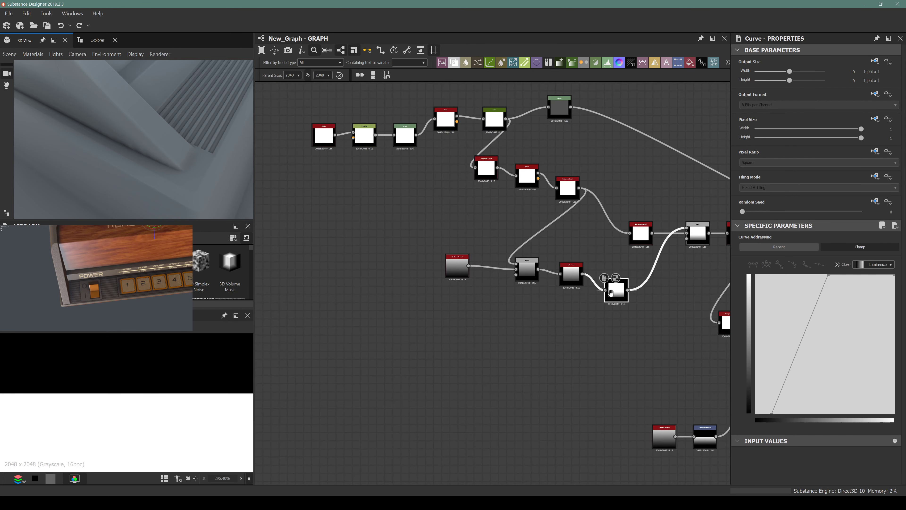
{"action": "scroll", "coordinate": [525, 276], "scroll_direction": "up", "scroll_amount": 5}
{"action": "double_click", "coordinate": [414, 245]}
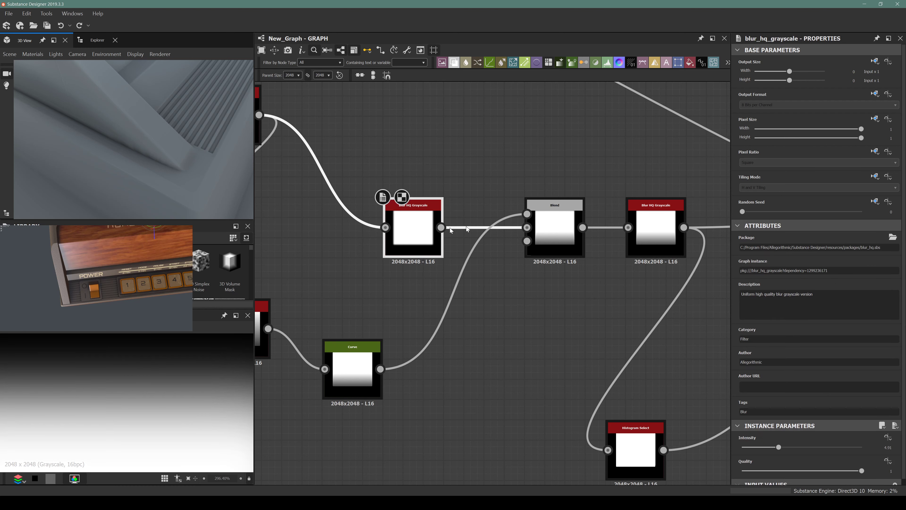
{"action": "double_click", "coordinate": [557, 223]}
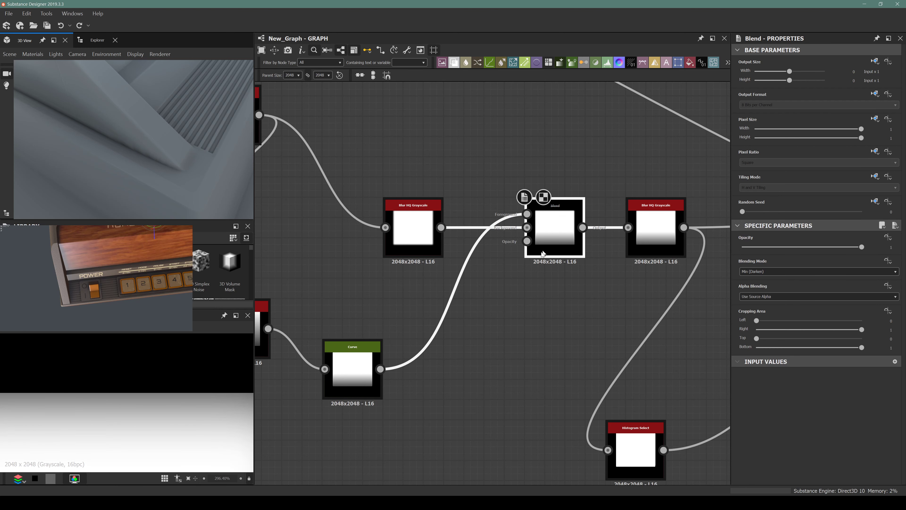
{"action": "scroll", "coordinate": [542, 253], "scroll_direction": "down", "scroll_amount": 3}
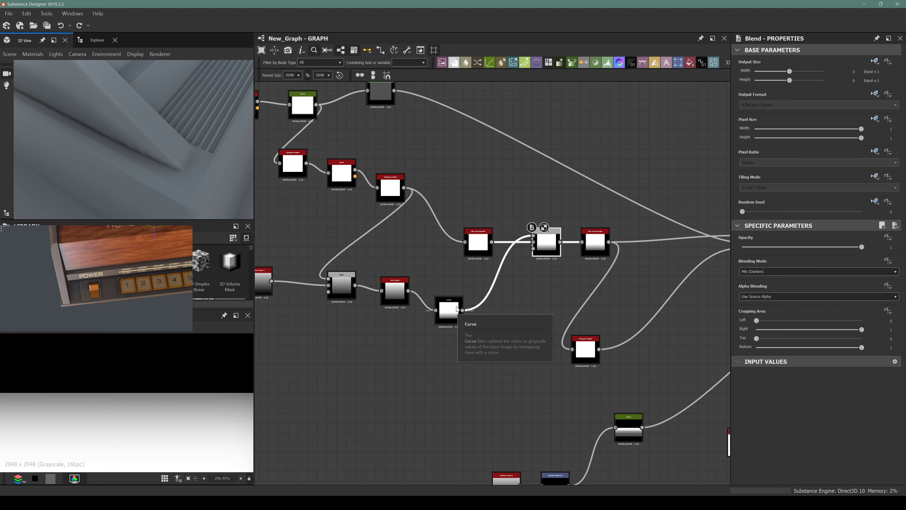
Raise the Range of the Histogram Select node after the Bevel to about 0.98 and check the panel's corner in 3D
{"action": "scroll", "coordinate": [473, 228], "scroll_direction": "up", "scroll_amount": 2}
{"action": "middle_click_drag", "start_coordinate": [345, 178], "coordinate": [435, 190]}
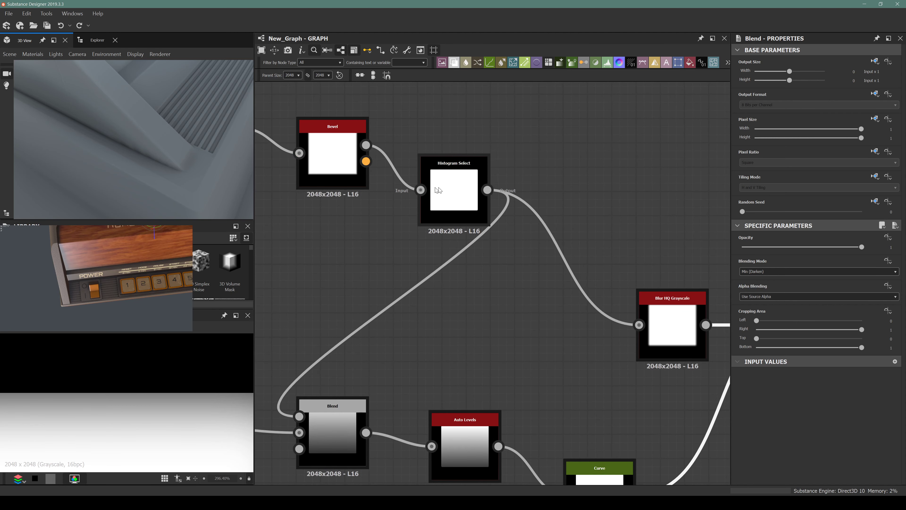
{"action": "left_click", "coordinate": [436, 190]}
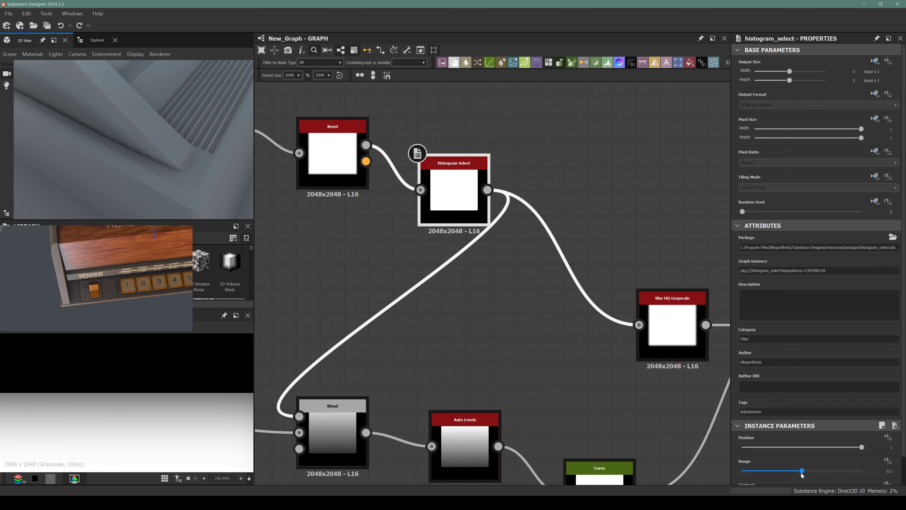
{"action": "left_click_drag", "start_coordinate": [802, 471], "coordinate": [859, 461]}
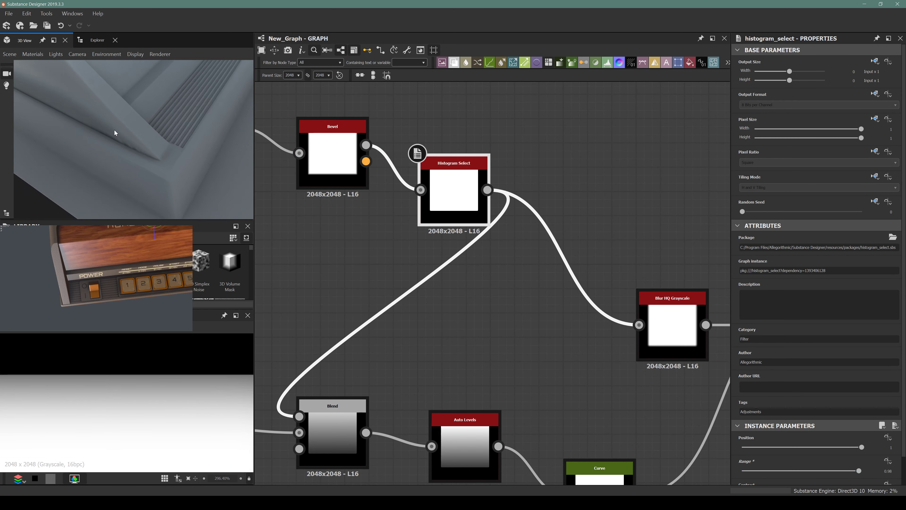
{"action": "mouse_move", "coordinate": [114, 133]}
{"action": "left_mouse_down"}
{"action": "mouse_move", "coordinate": [88, 144]}
{"action": "mouse_move", "coordinate": [166, 166]}
{"action": "mouse_move", "coordinate": [152, 154]}
{"action": "mouse_move", "coordinate": [135, 157]}
{"action": "mouse_move", "coordinate": [168, 171]}
{"action": "mouse_move", "coordinate": [82, 116]}
{"action": "mouse_move", "coordinate": [108, 124]}
{"action": "left_mouse_up"}
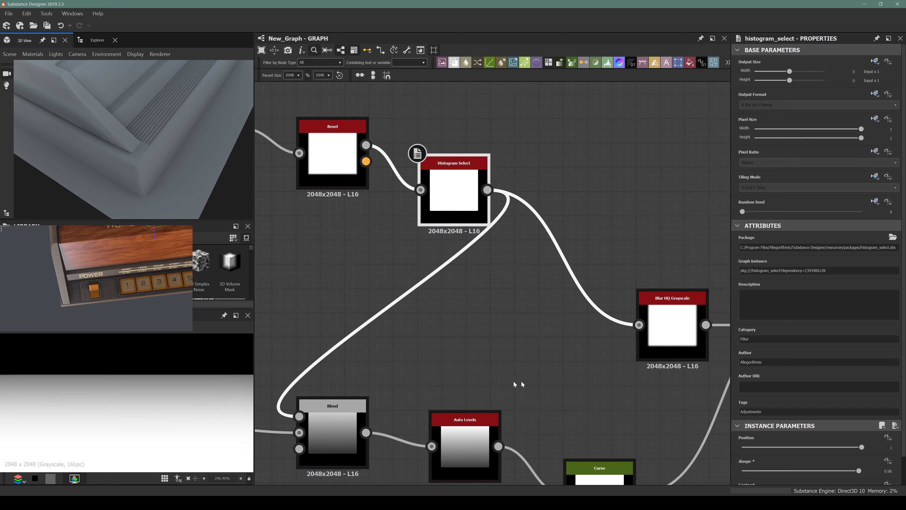
Move the lower point of the Curve node after Auto Levels to an input position of 0.08 and inspect the slope in 3D
{"action": "middle_click_drag", "start_coordinate": [522, 382], "coordinate": [485, 278]}
{"action": "left_click", "coordinate": [570, 374]}
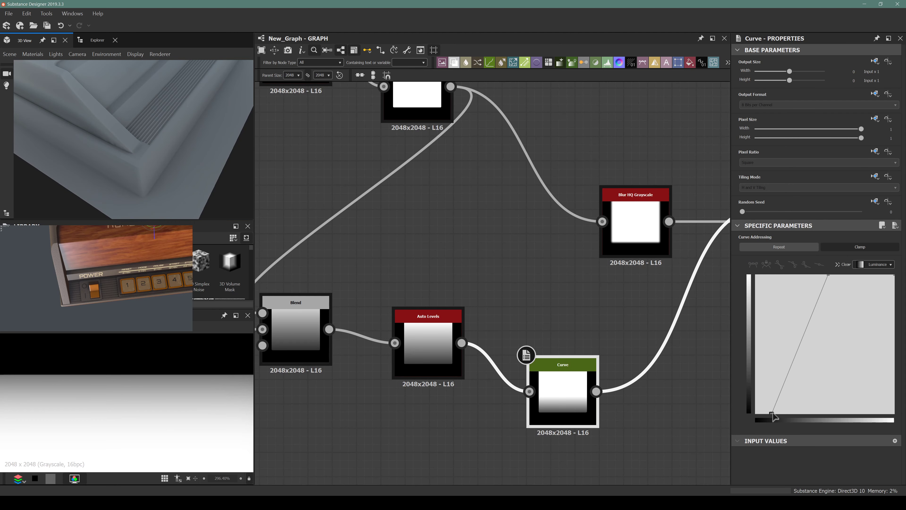
{"action": "left_click_drag", "start_coordinate": [772, 415], "coordinate": [767, 421]}
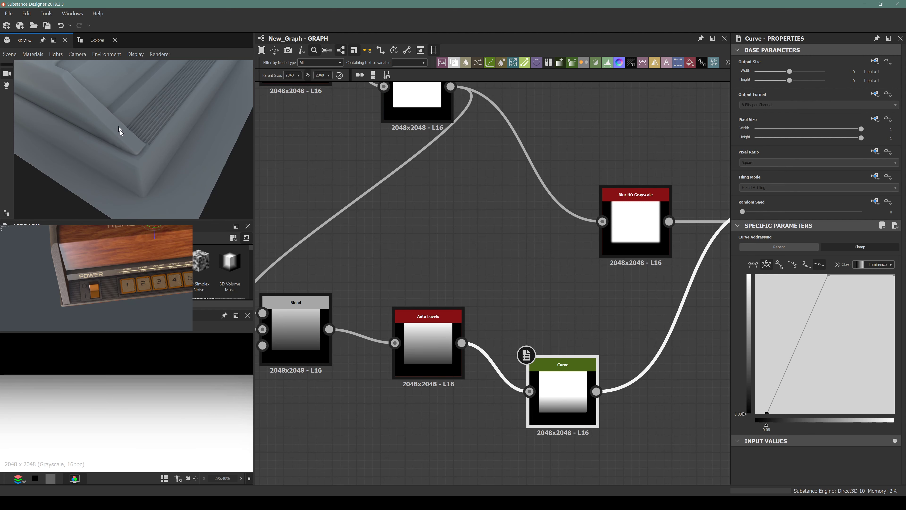
{"action": "left_click_drag", "start_coordinate": [120, 130], "coordinate": [136, 150]}
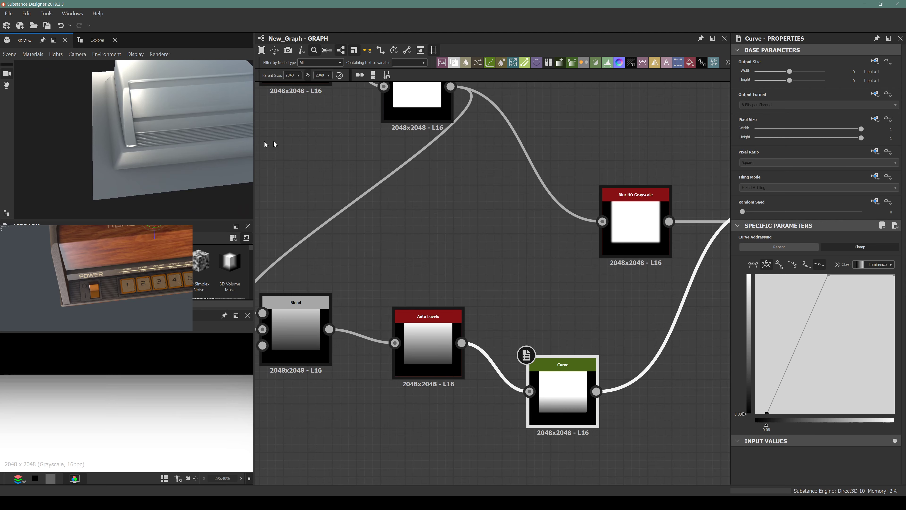
{"action": "scroll", "coordinate": [339, 222], "scroll_direction": "down", "scroll_amount": 10}
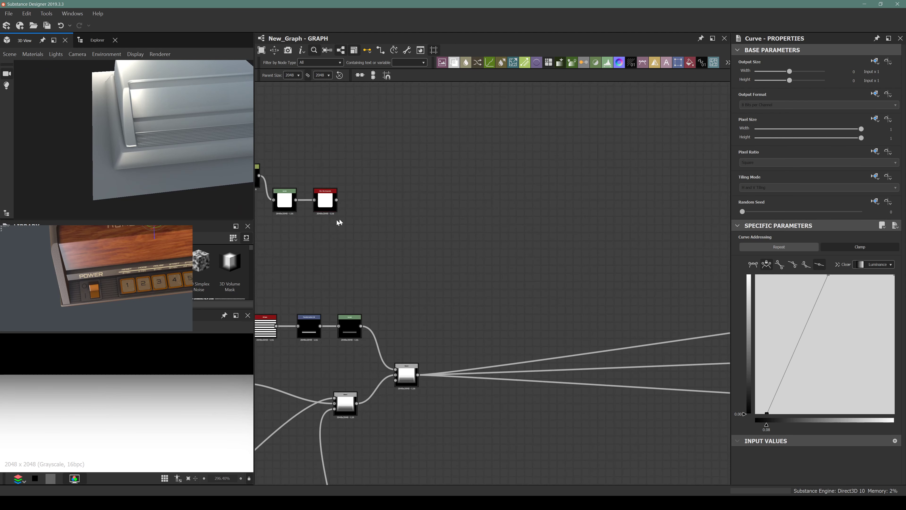
Add two chained Transformation 2D nodes after the rounded square's Blur HQ Grayscale node, with the second one set lower in the graph
{"action": "middle_click_drag", "start_coordinate": [338, 221], "coordinate": [423, 176]}
{"action": "left_click", "coordinate": [409, 154]}
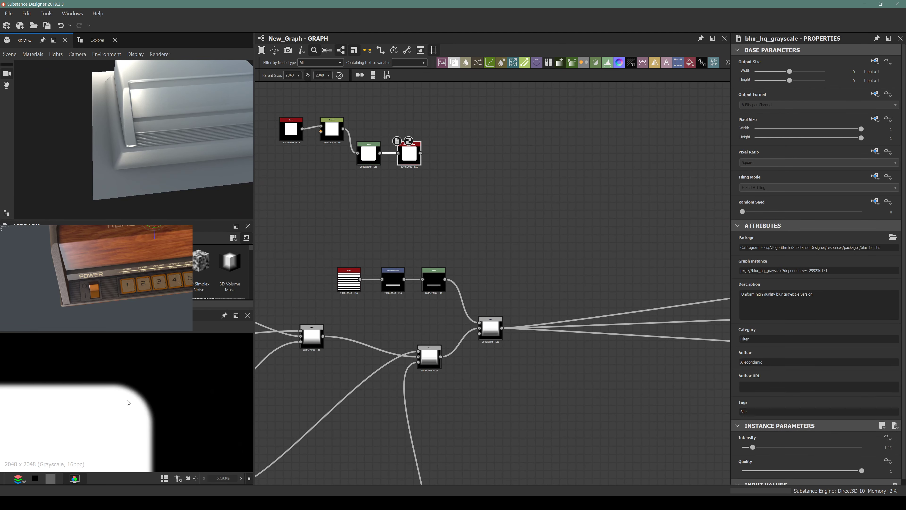
{"action": "scroll", "coordinate": [128, 403], "scroll_direction": "down", "scroll_amount": 8}
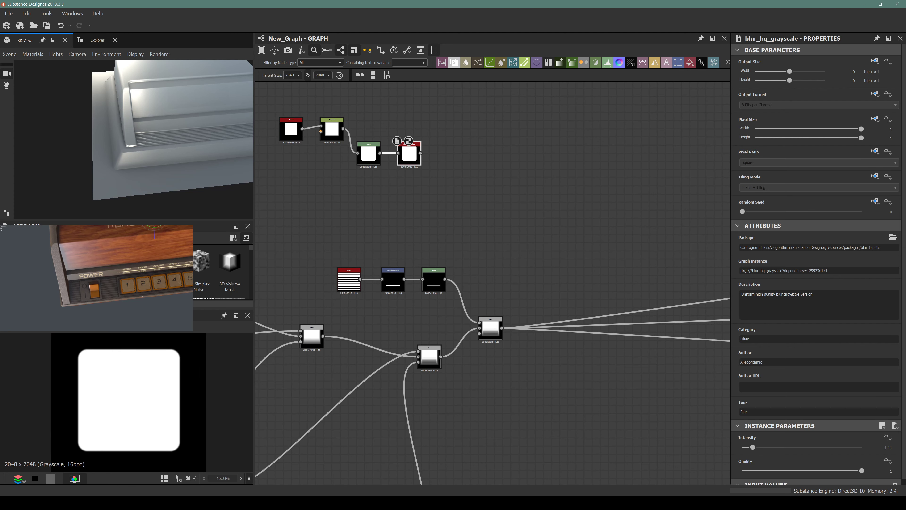
{"action": "scroll", "coordinate": [418, 170], "scroll_direction": "up", "scroll_amount": 3}
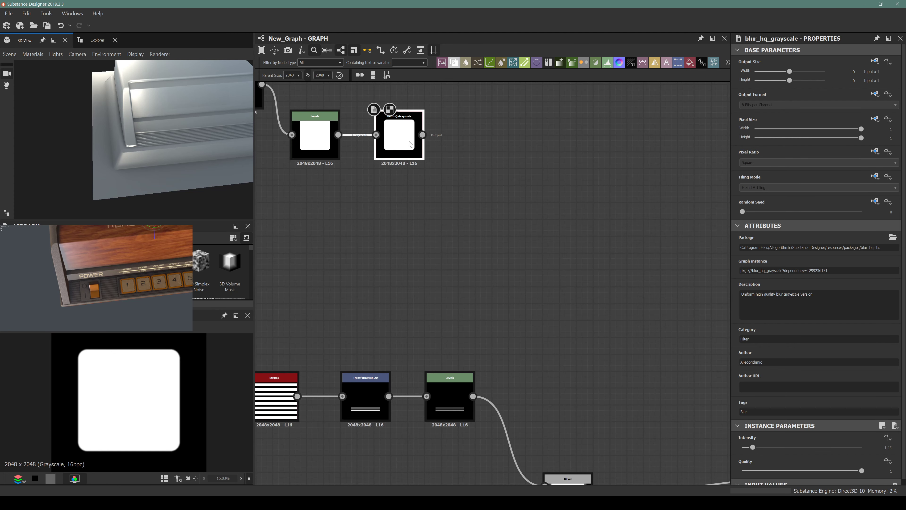
{"action": "key", "text": "space"}
{"action": "type", "text": "trans"}
{"action": "key", "text": "Return"}
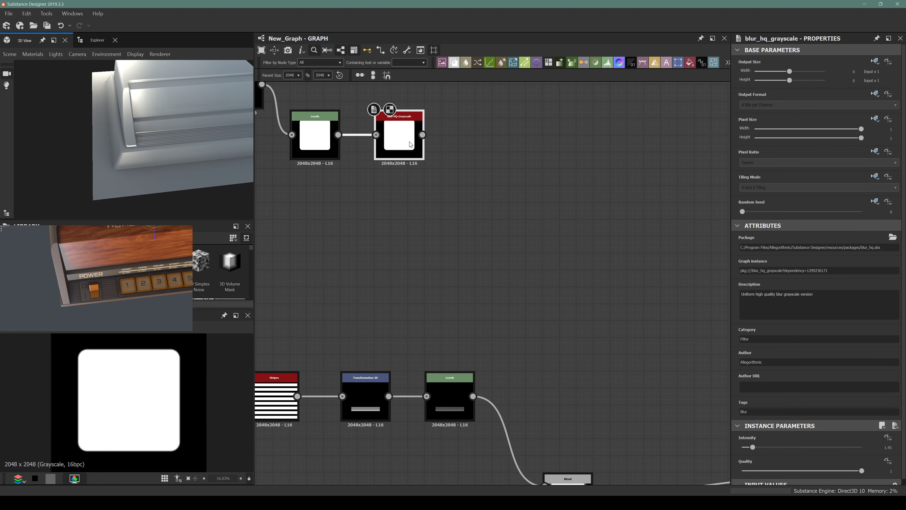
{"action": "key", "text": "space"}
{"action": "type", "text": "trans"}
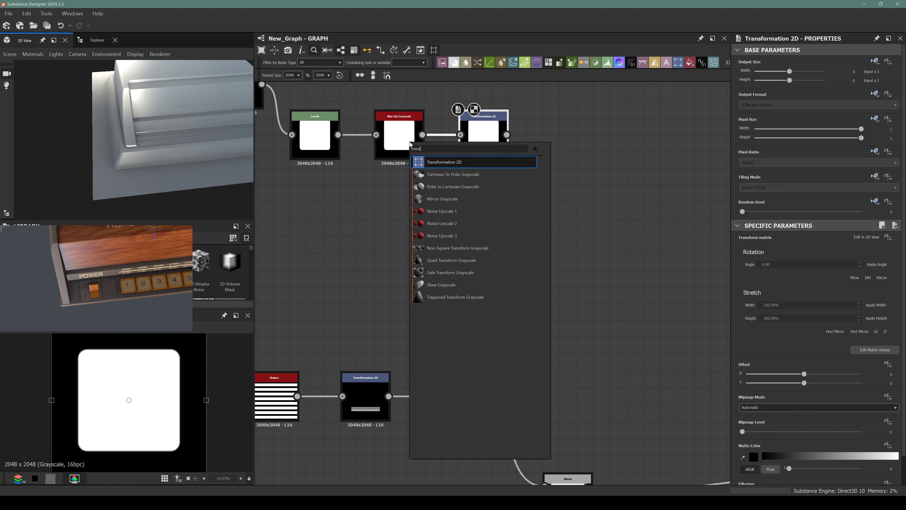
{"action": "key", "text": "Return"}
{"action": "left_click_drag", "start_coordinate": [572, 153], "coordinate": [593, 238]}
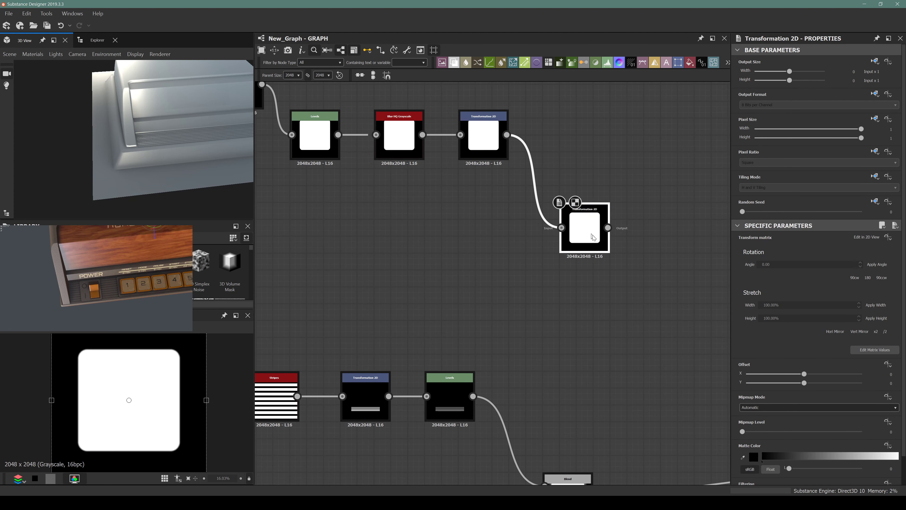
Insert a Blend node after the grooves' Subtract Blend, feed the second Transformation 2D into its foreground and set the mode to Max (Lighten)
{"action": "middle_click_drag", "start_coordinate": [520, 300], "coordinate": [460, 191]}
{"action": "left_click", "coordinate": [509, 397]}
{"action": "key", "text": "space"}
{"action": "type", "text": "b"}
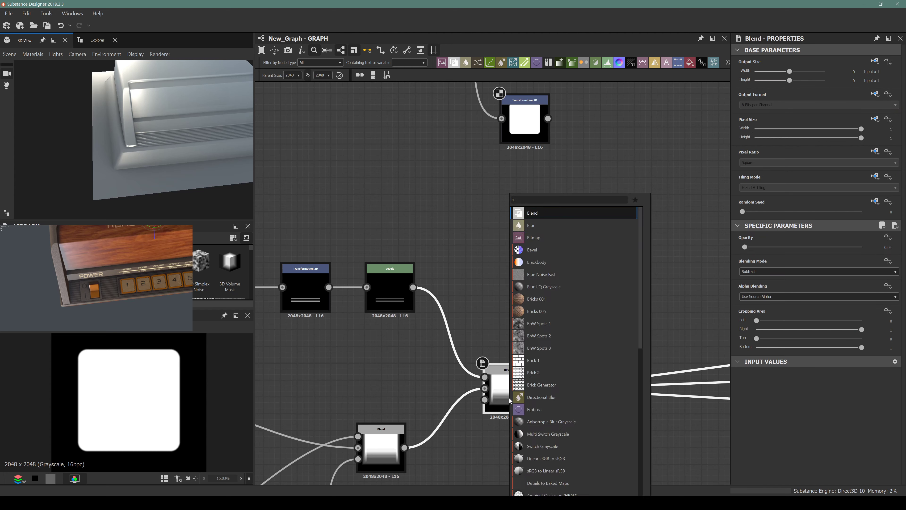
{"action": "type", "text": "lend"}
{"action": "key", "text": "Return"}
{"action": "left_click_drag", "start_coordinate": [592, 399], "coordinate": [623, 318]}
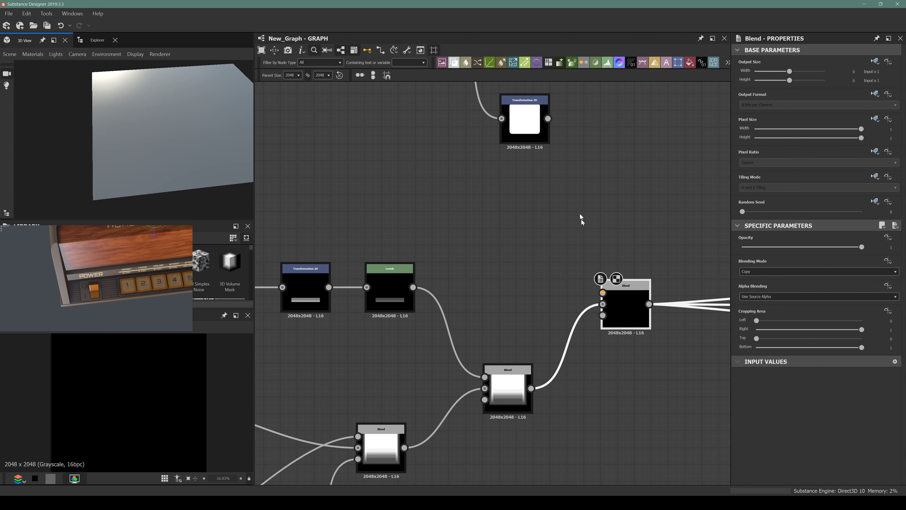
{"action": "left_click_drag", "start_coordinate": [548, 118], "coordinate": [602, 293]}
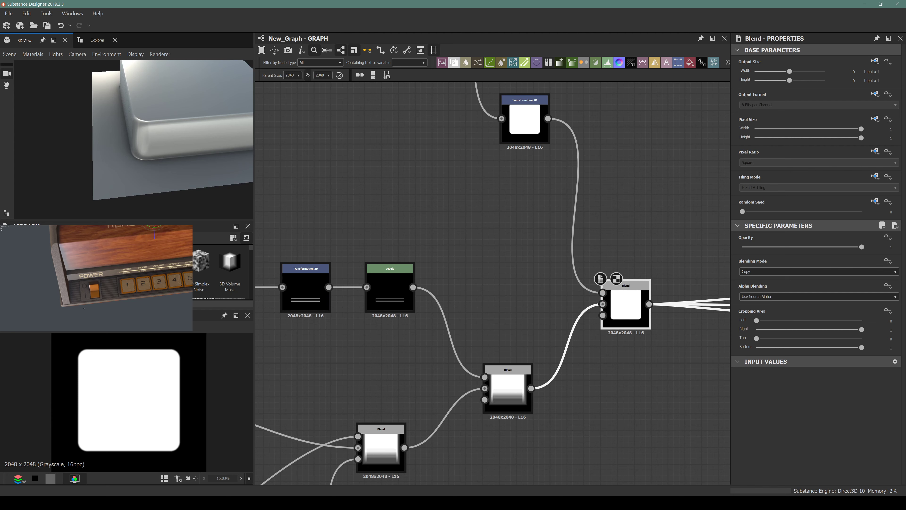
{"action": "left_click", "coordinate": [767, 272]}
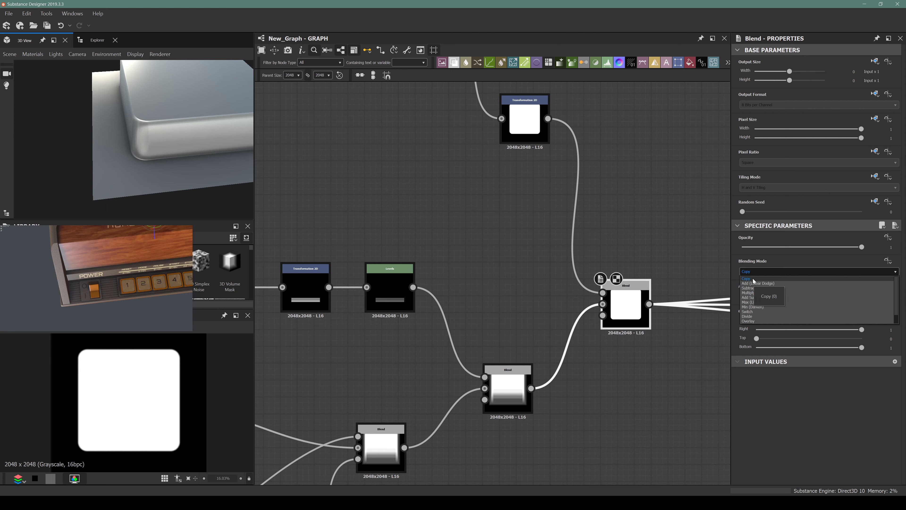
{"action": "left_click", "coordinate": [754, 303]}
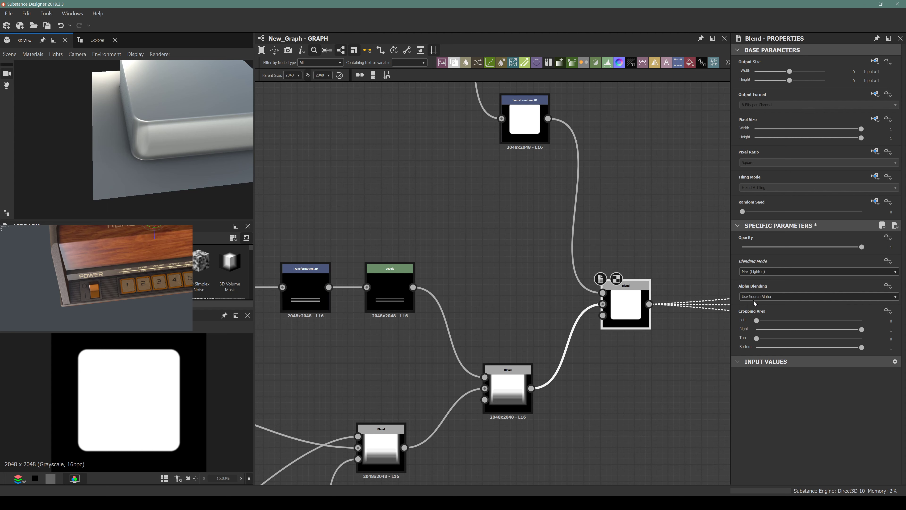
Halve the rounded square's size three times in the first Transformation 2D node
{"action": "middle_click_drag", "start_coordinate": [510, 248], "coordinate": [596, 380]}
{"action": "left_click", "coordinate": [509, 150]}
{"action": "double_click", "coordinate": [510, 150]}
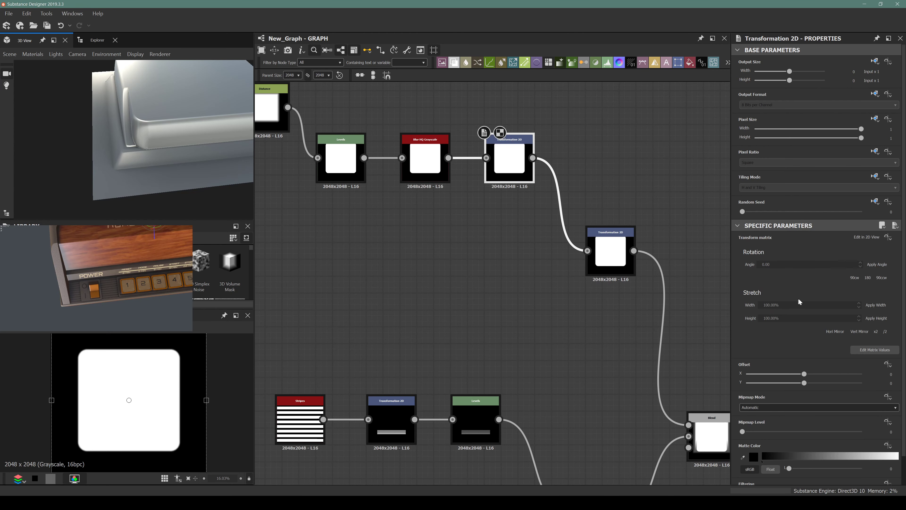
{"action": "left_click", "coordinate": [798, 307]}
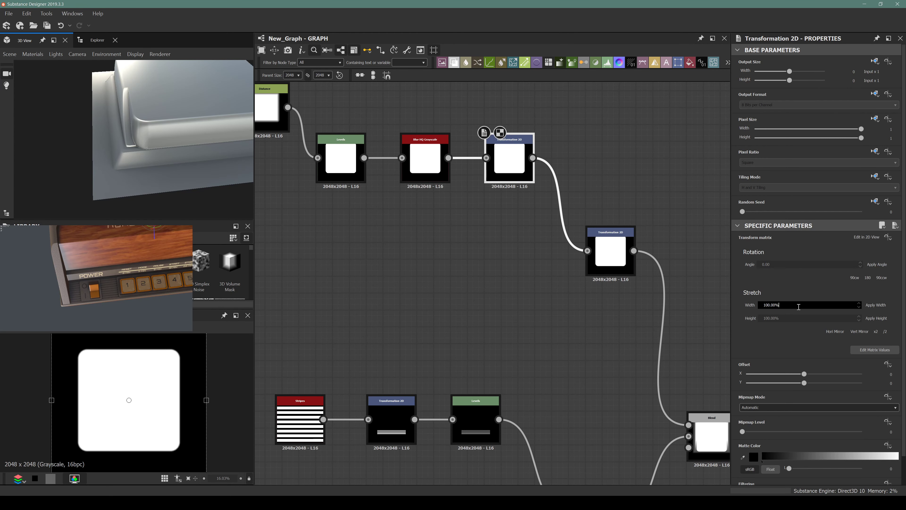
{"action": "left_click", "coordinate": [887, 331]}
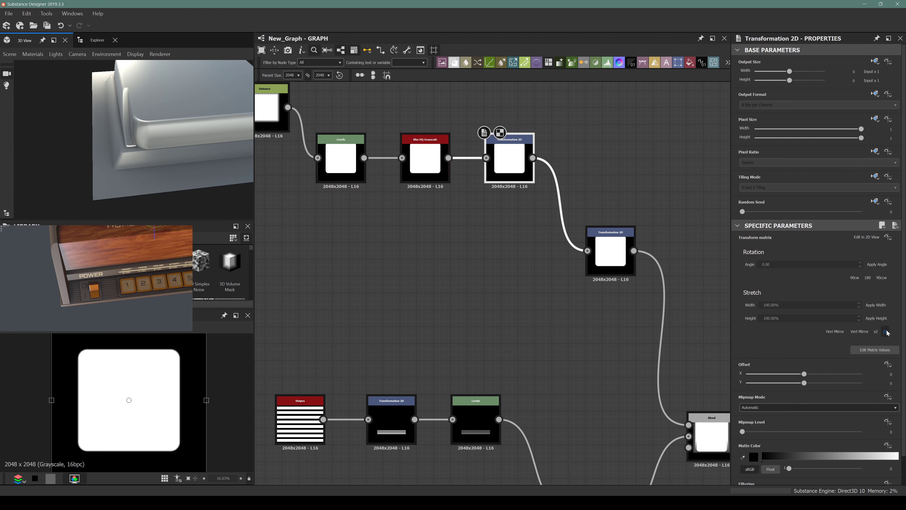
{"action": "left_click", "coordinate": [886, 332]}
{"action": "left_click", "coordinate": [886, 331]}
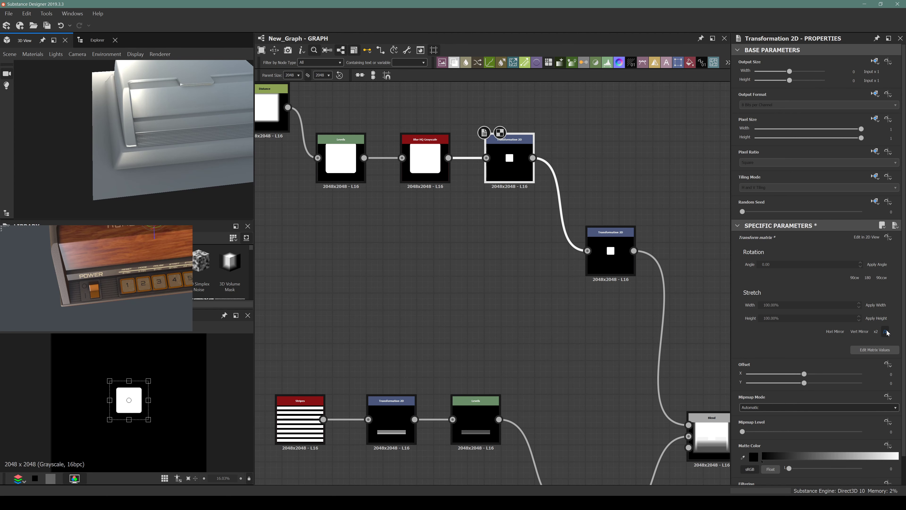
{"action": "left_click", "coordinate": [886, 332]}
Offset the second Transformation 2D by about 0.21 in X and -0.27 in Y, placing the square over the panel's lower grooves
{"action": "left_click", "coordinate": [631, 268]}
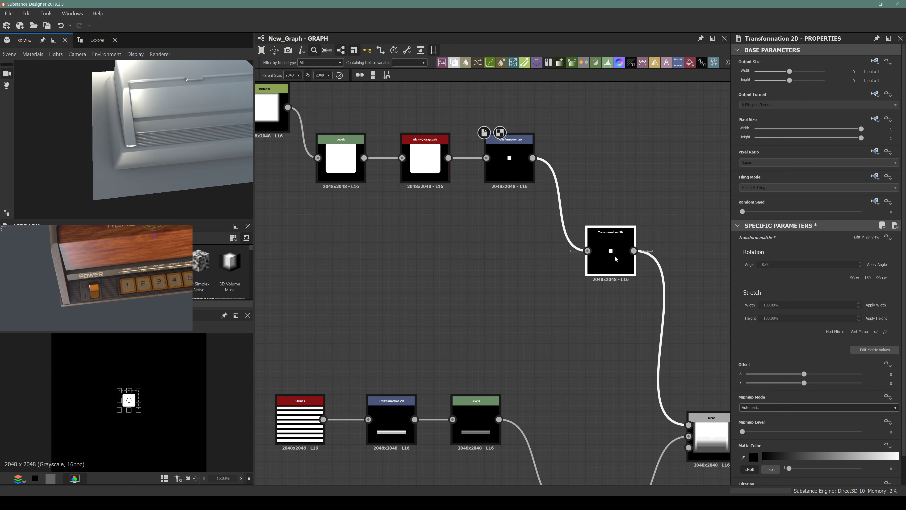
{"action": "middle_click_drag", "start_coordinate": [563, 402], "coordinate": [458, 338]}
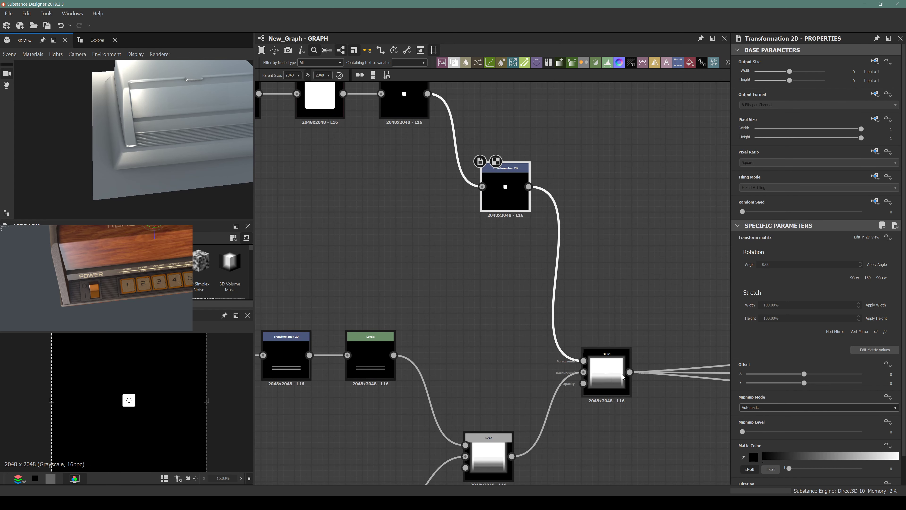
{"action": "left_click", "coordinate": [606, 370]}
{"action": "left_click", "coordinate": [505, 191]}
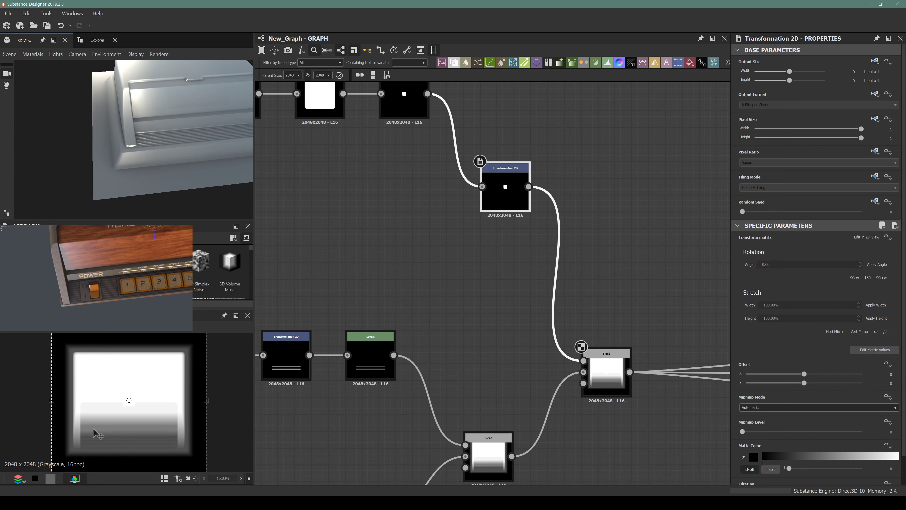
{"action": "middle_click_drag", "start_coordinate": [92, 424], "coordinate": [97, 403]}
{"action": "left_click_drag", "start_coordinate": [98, 404], "coordinate": [77, 434]}
{"action": "scroll", "coordinate": [76, 433], "scroll_direction": "up", "scroll_amount": 9}
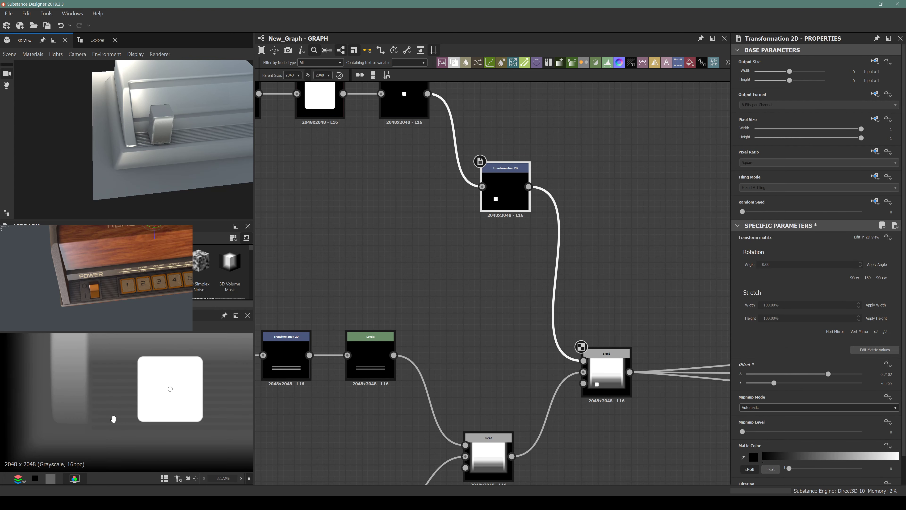
{"action": "left_click_drag", "start_coordinate": [110, 412], "coordinate": [125, 412]}
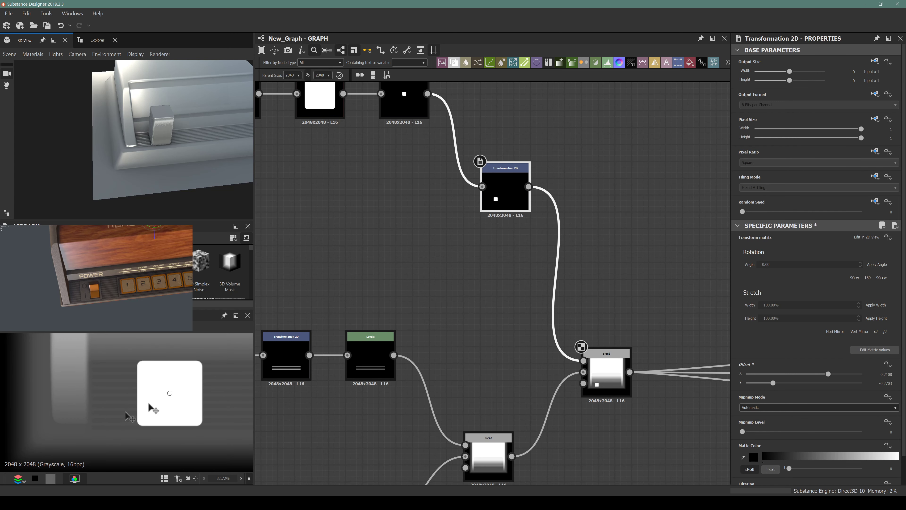
Set both the stretch width and height of the first Transformation 2D node to 95% to shrink the square slightly
{"action": "middle_click_drag", "start_coordinate": [492, 218], "coordinate": [526, 284]}
{"action": "double_click", "coordinate": [442, 160]}
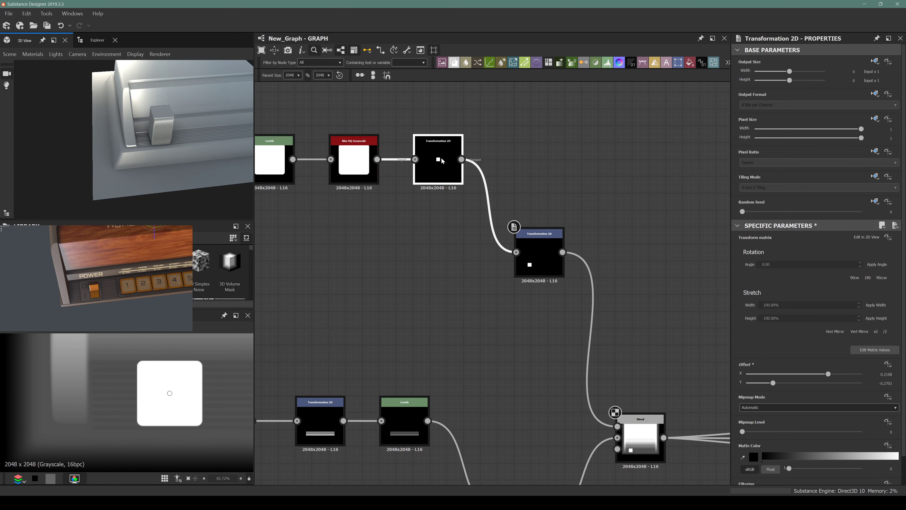
{"action": "left_click", "coordinate": [790, 305]}
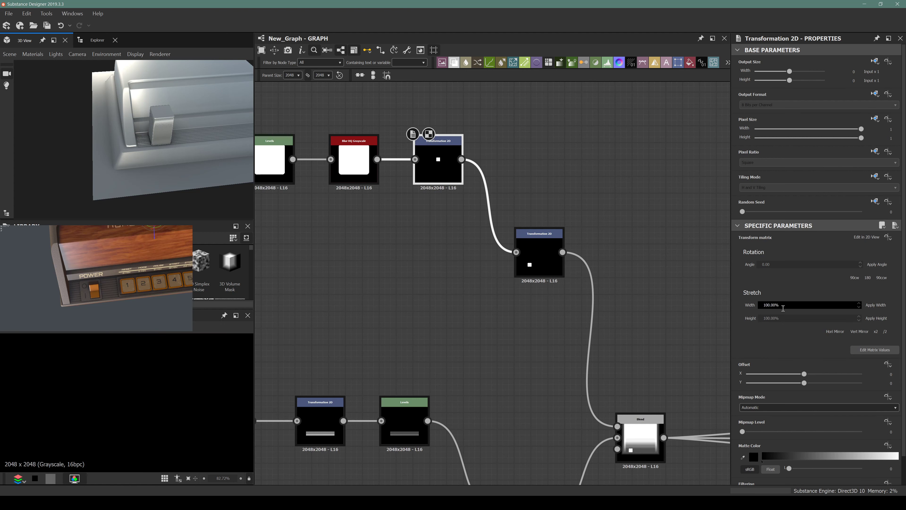
{"action": "double_click", "coordinate": [778, 317]}
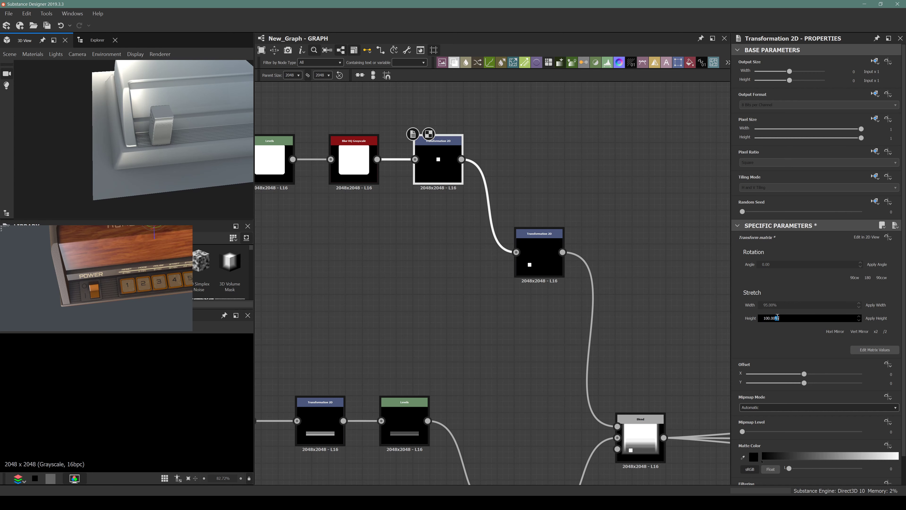
{"action": "type", "text": "95"}
{"action": "key", "text": "Return"}
{"action": "scroll", "coordinate": [147, 150], "scroll_direction": "up", "scroll_amount": 4}
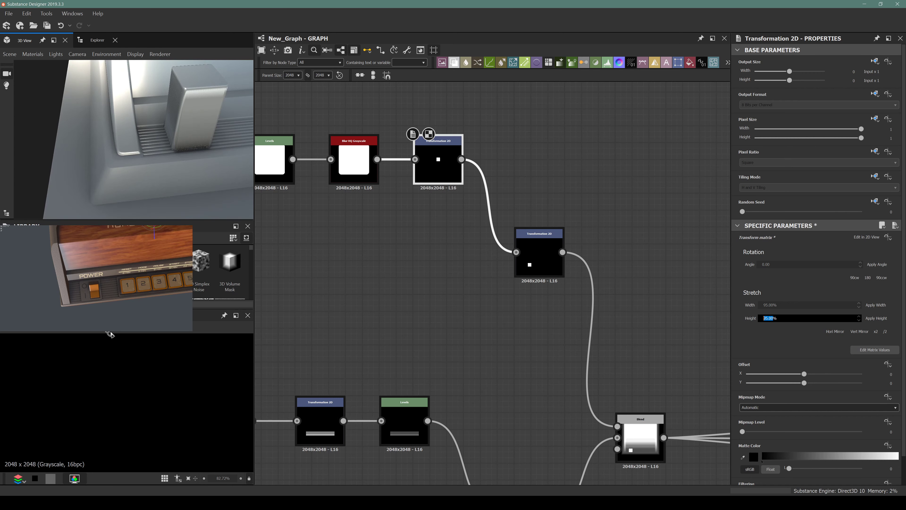
{"action": "scroll", "coordinate": [485, 305], "scroll_direction": "down", "scroll_amount": 4}
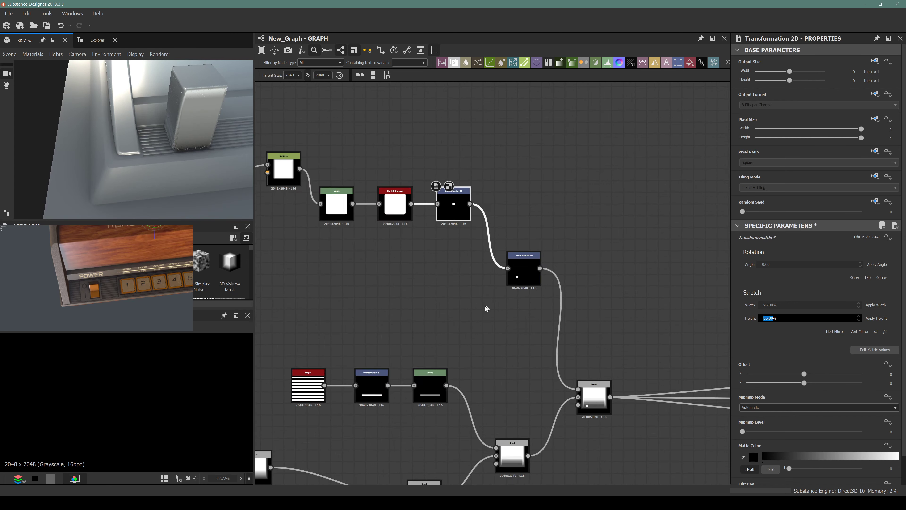
Add a Levels node after the second Transformation 2D, lower its output white level to about a third and check the button in 3D
{"action": "double_click", "coordinate": [560, 369]}
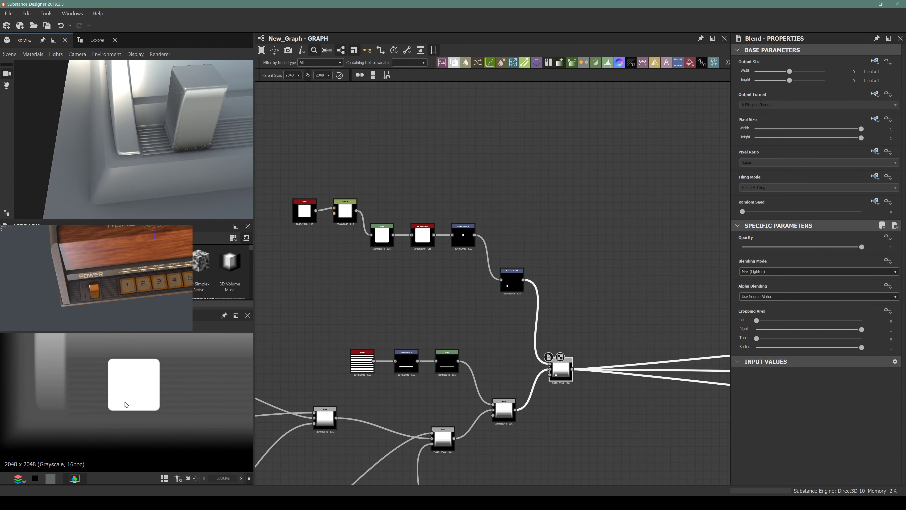
{"action": "scroll", "coordinate": [549, 357], "scroll_direction": "up", "scroll_amount": 5}
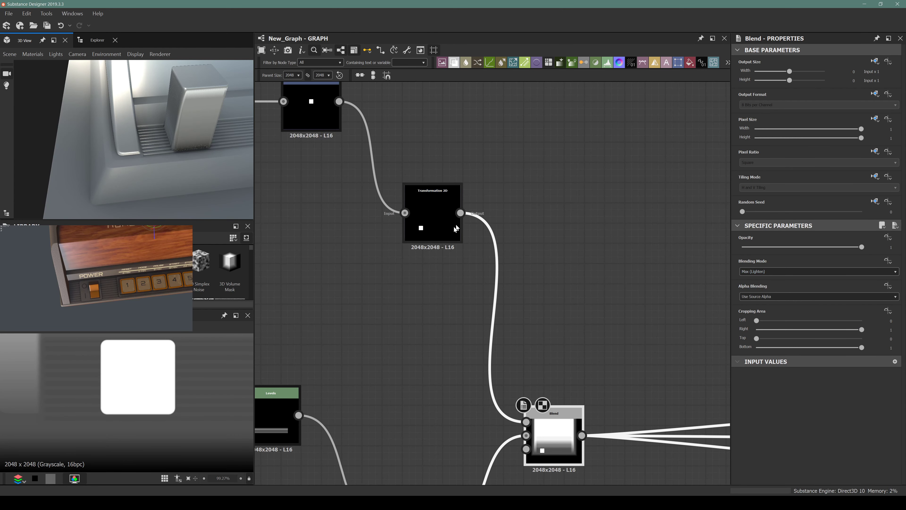
{"action": "left_click", "coordinate": [439, 228]}
{"action": "key", "text": "space"}
{"action": "type", "text": "levels"}
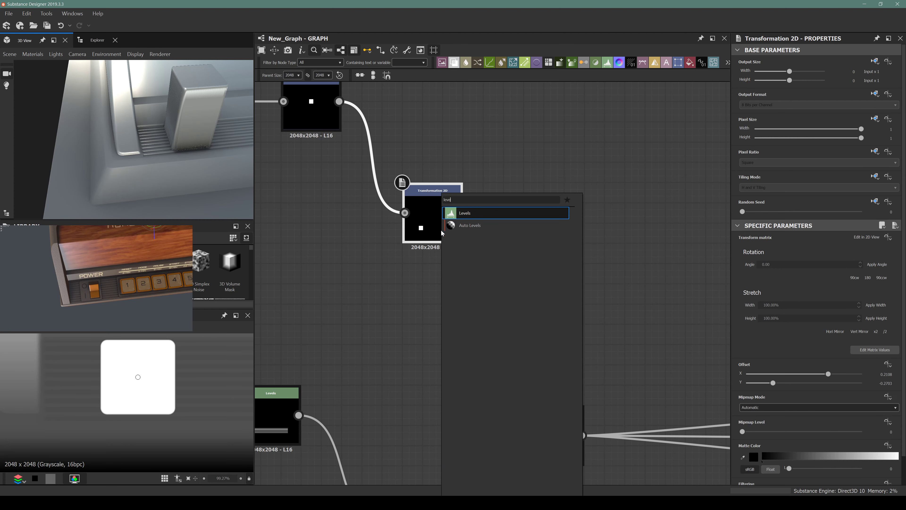
{"action": "key", "text": "Return"}
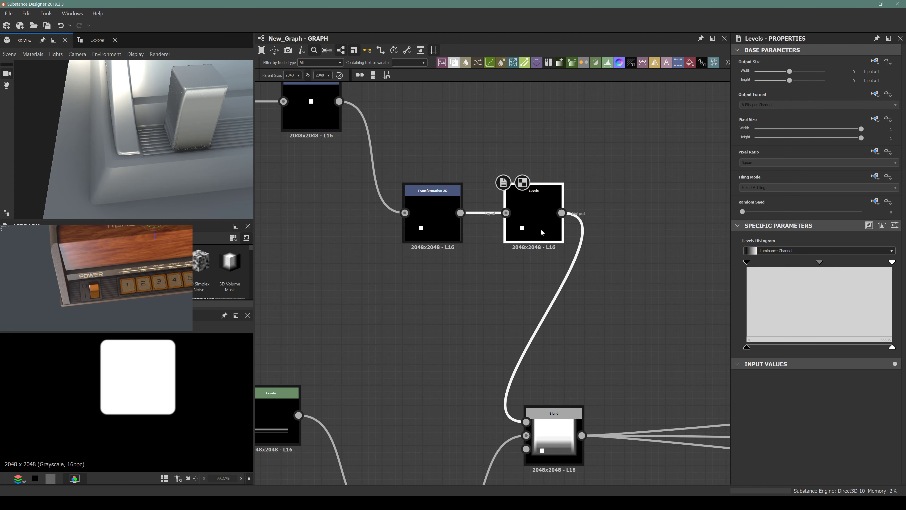
{"action": "left_click_drag", "start_coordinate": [893, 351], "coordinate": [796, 349]}
{"action": "right_click_drag", "start_coordinate": [61, 118], "coordinate": [198, 177]}
{"action": "left_click_drag", "start_coordinate": [205, 162], "coordinate": [159, 126]}
Delete the Blur HQ Grayscale node between the rounded square's Levels and the first Transformation 2D
{"action": "scroll", "coordinate": [360, 244], "scroll_direction": "down", "scroll_amount": 4}
{"action": "middle_click_drag", "start_coordinate": [357, 245], "coordinate": [413, 263]}
{"action": "scroll", "coordinate": [363, 196], "scroll_direction": "up", "scroll_amount": 4}
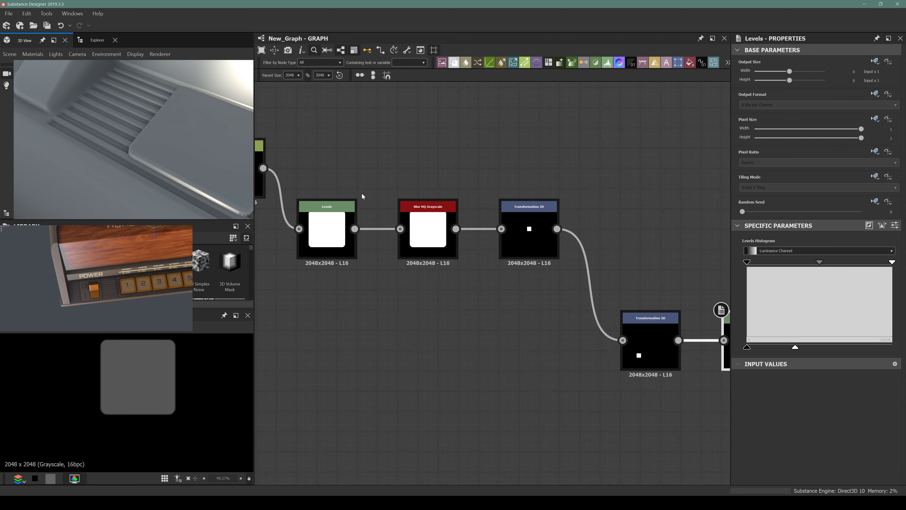
{"action": "left_click", "coordinate": [424, 228]}
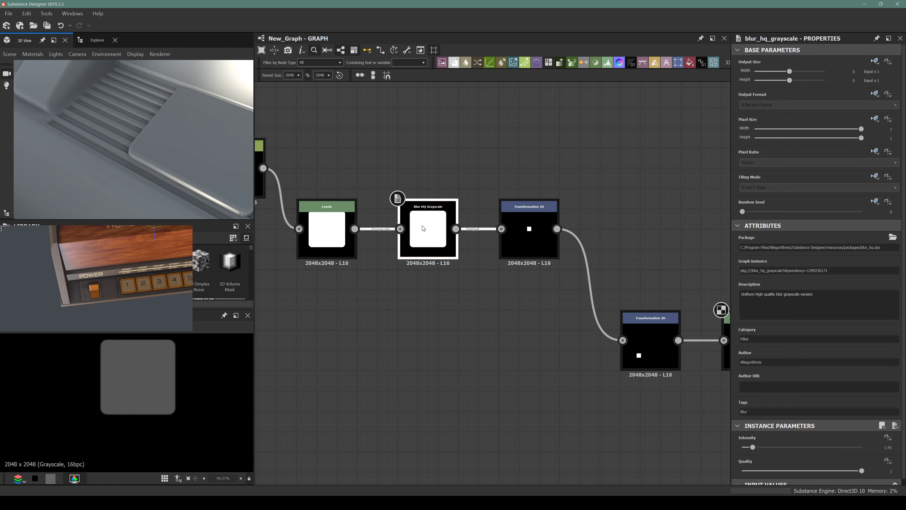
{"action": "double_click", "coordinate": [423, 228]}
{"action": "left_click_drag", "start_coordinate": [423, 228], "coordinate": [437, 214]}
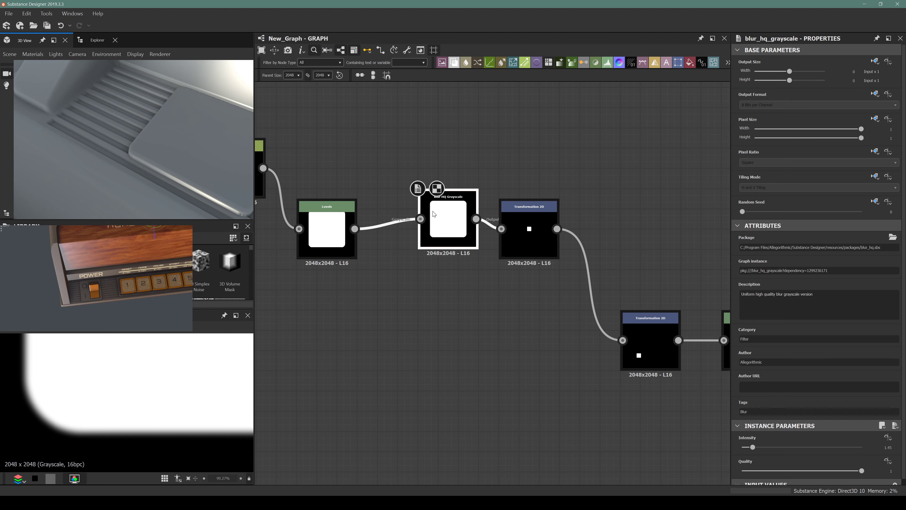
{"action": "key", "text": "BackSpace"}
Add a Blur HQ Grayscale node after the button's Levels, set its Intensity to 0.31 and inspect the button edges in 3D
{"action": "scroll", "coordinate": [433, 211], "scroll_direction": "down", "scroll_amount": 5}
{"action": "scroll", "coordinate": [567, 273], "scroll_direction": "up", "scroll_amount": 4}
{"action": "double_click", "coordinate": [547, 253]}
{"action": "key", "text": "space"}
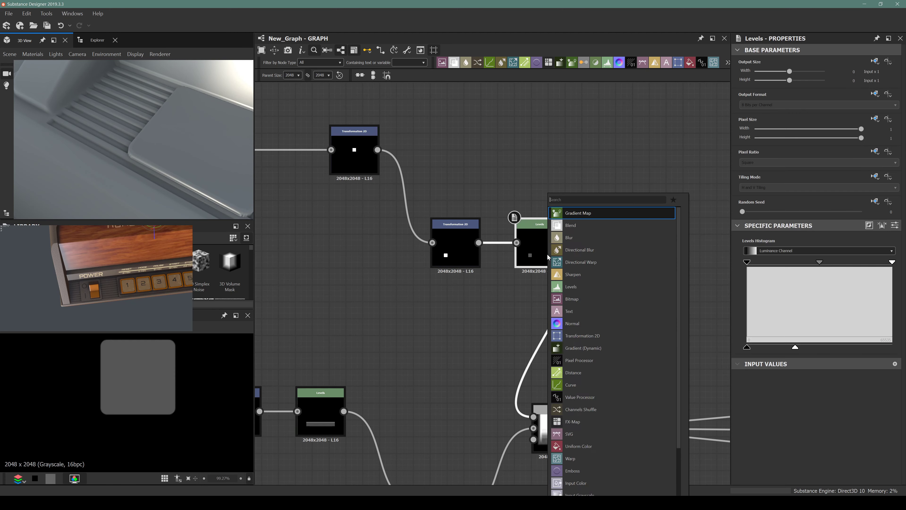
{"action": "type", "text": "blur"}
{"action": "key", "text": "Down"}
{"action": "key", "text": "Return"}
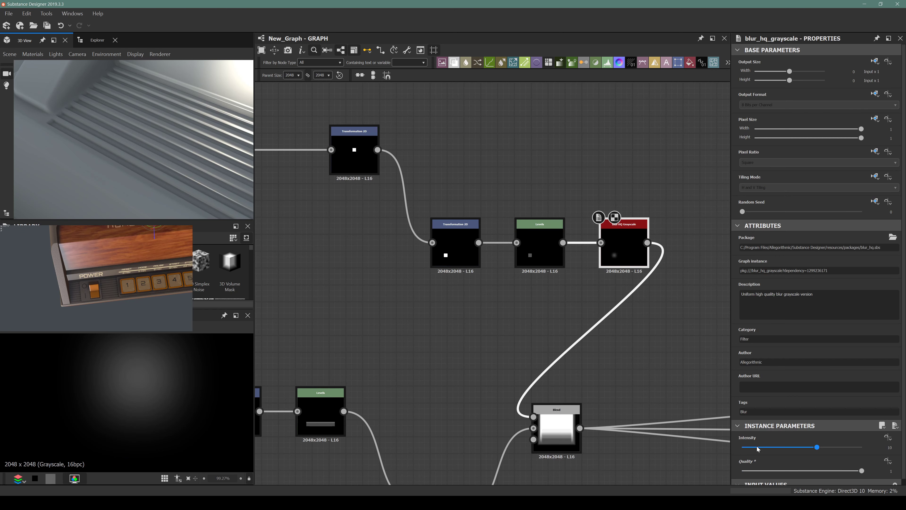
{"action": "left_click_drag", "start_coordinate": [758, 449], "coordinate": [744, 447]}
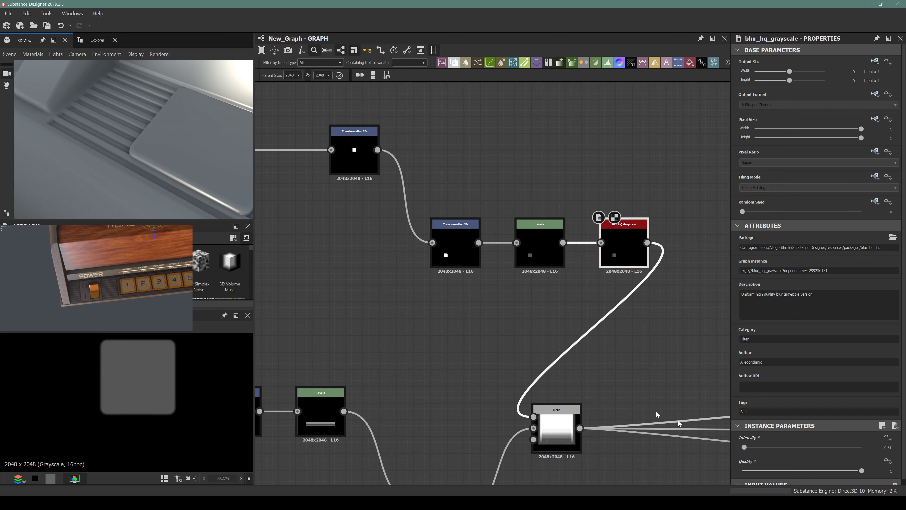
{"action": "left_click_drag", "start_coordinate": [135, 125], "coordinate": [160, 174]}
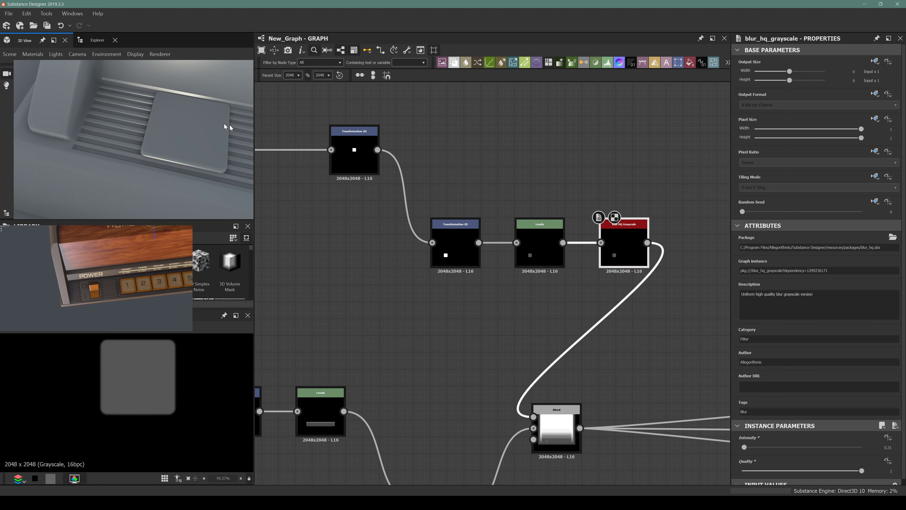
Display the groove stripes' Transformation 2D in the 2D view and examine the stripe strip's extents
{"action": "left_click_drag", "start_coordinate": [420, 169], "coordinate": [433, 183]}
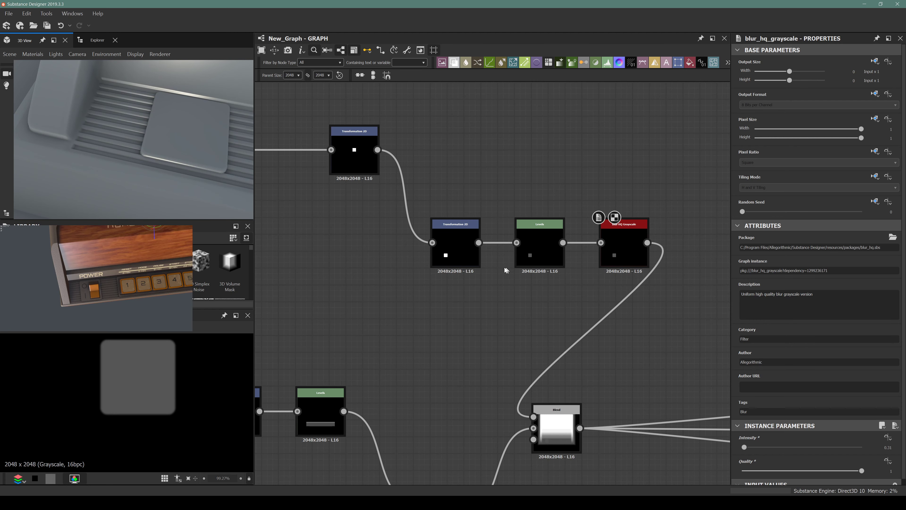
{"action": "scroll", "coordinate": [504, 267], "scroll_direction": "down", "scroll_amount": 5}
{"action": "middle_click_drag", "start_coordinate": [414, 276], "coordinate": [445, 201]}
{"action": "scroll", "coordinate": [451, 221], "scroll_direction": "up", "scroll_amount": 5}
{"action": "scroll", "coordinate": [456, 240], "scroll_direction": "up", "scroll_amount": 5}
{"action": "left_click", "coordinate": [377, 254]}
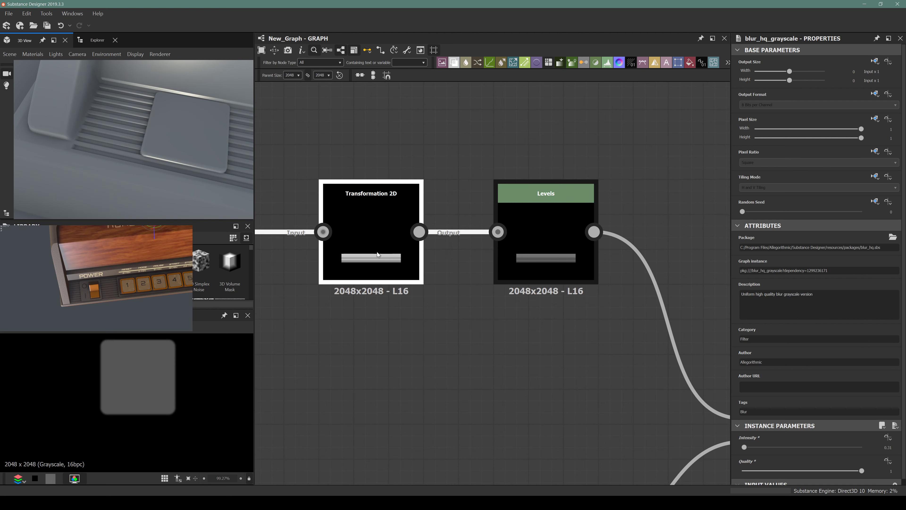
{"action": "double_click", "coordinate": [377, 254]}
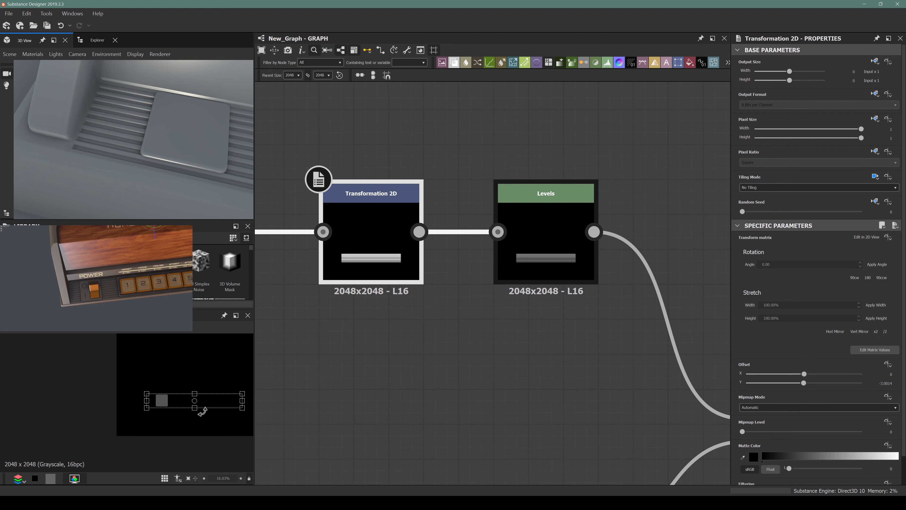
{"action": "scroll", "coordinate": [200, 412], "scroll_direction": "up", "scroll_amount": 6}
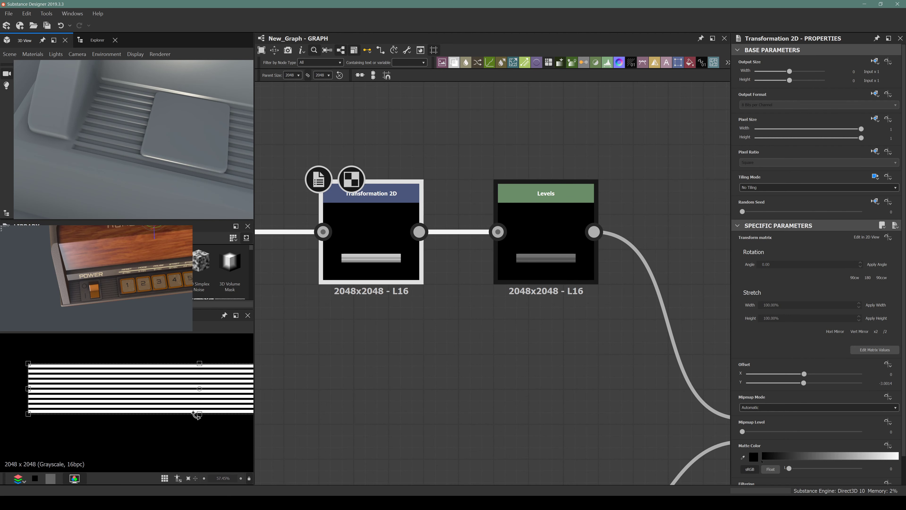
{"action": "scroll", "coordinate": [478, 289], "scroll_direction": "down", "scroll_amount": 6}
With the grooves' Subtract Blend previewed, slightly raise the bottom edge of the stripes' Transformation 2D box
{"action": "double_click", "coordinate": [554, 336]}
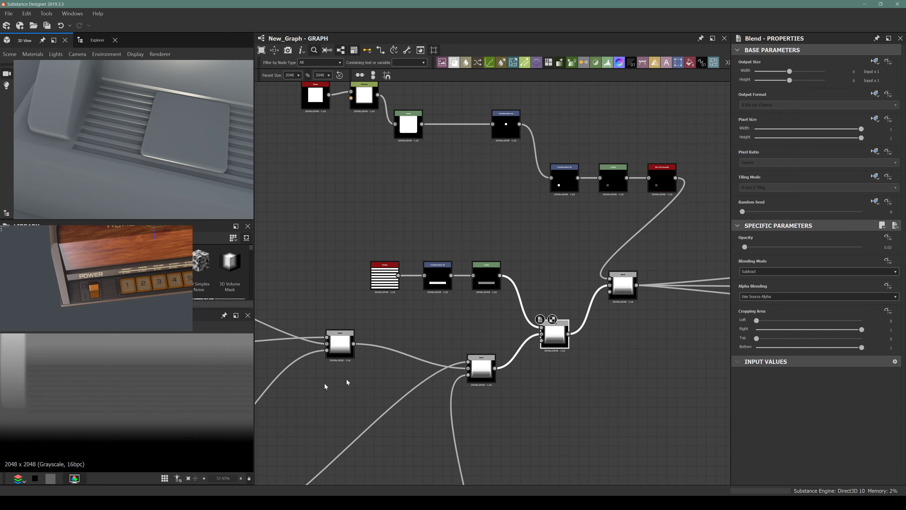
{"action": "left_click", "coordinate": [385, 275]}
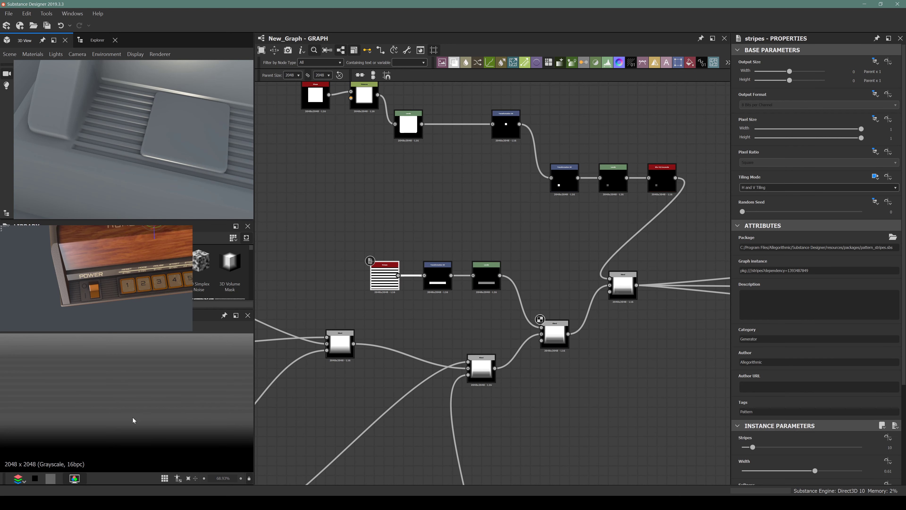
{"action": "left_click", "coordinate": [438, 276]}
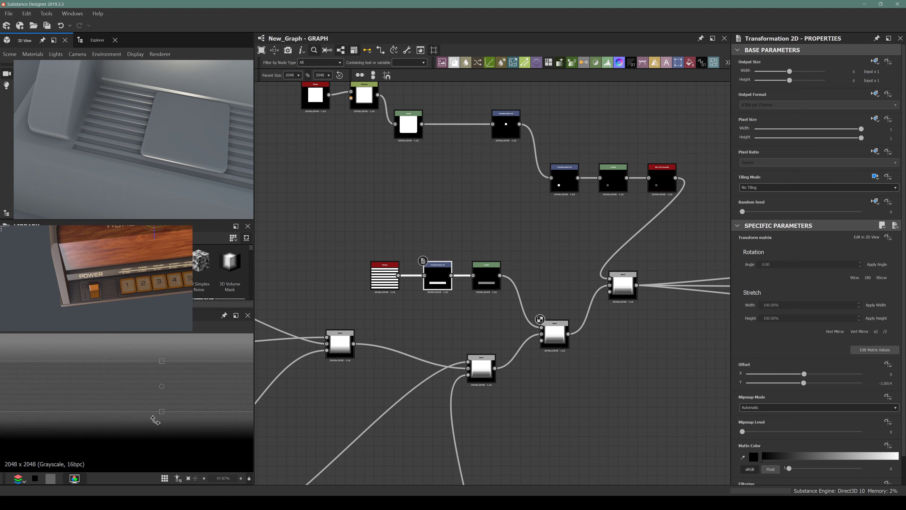
{"action": "scroll", "coordinate": [157, 419], "scroll_direction": "up", "scroll_amount": 3}
{"action": "scroll", "coordinate": [167, 410], "scroll_direction": "down", "scroll_amount": 4}
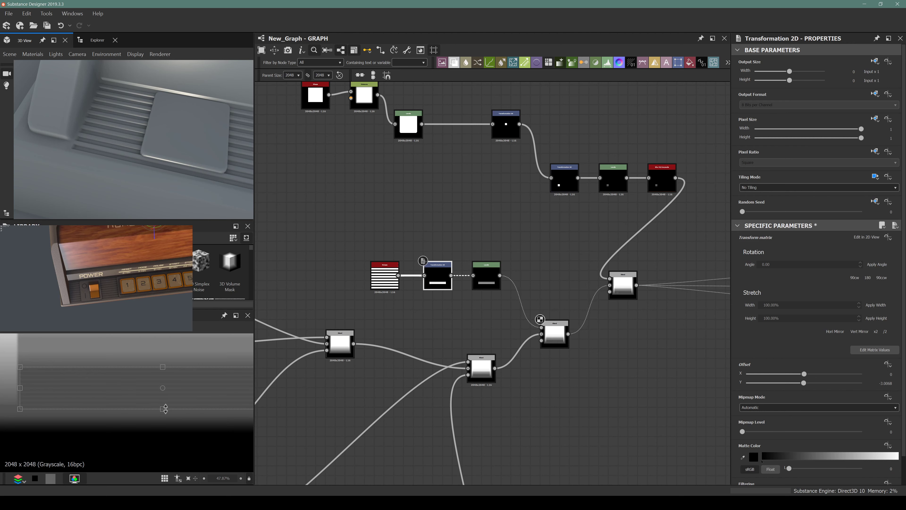
{"action": "left_click_drag", "start_coordinate": [164, 408], "coordinate": [169, 405]}
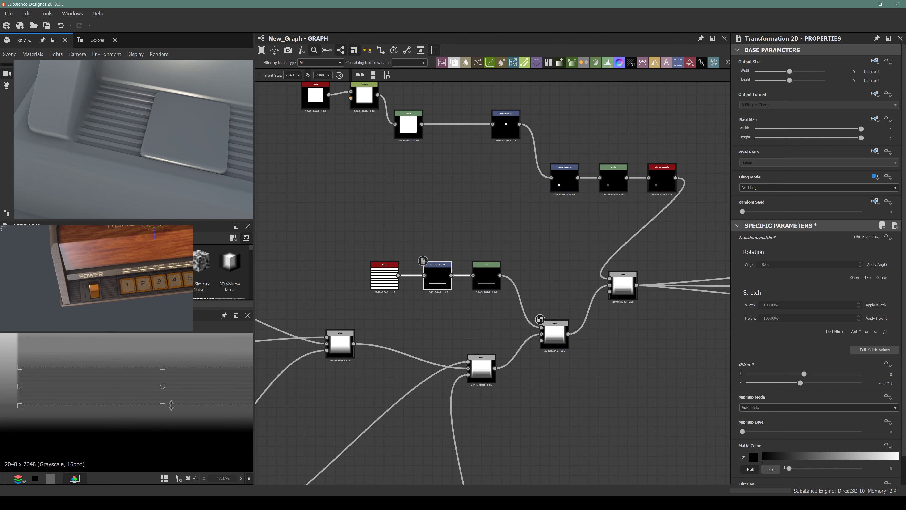
{"action": "left_click_drag", "start_coordinate": [174, 405], "coordinate": [179, 403]}
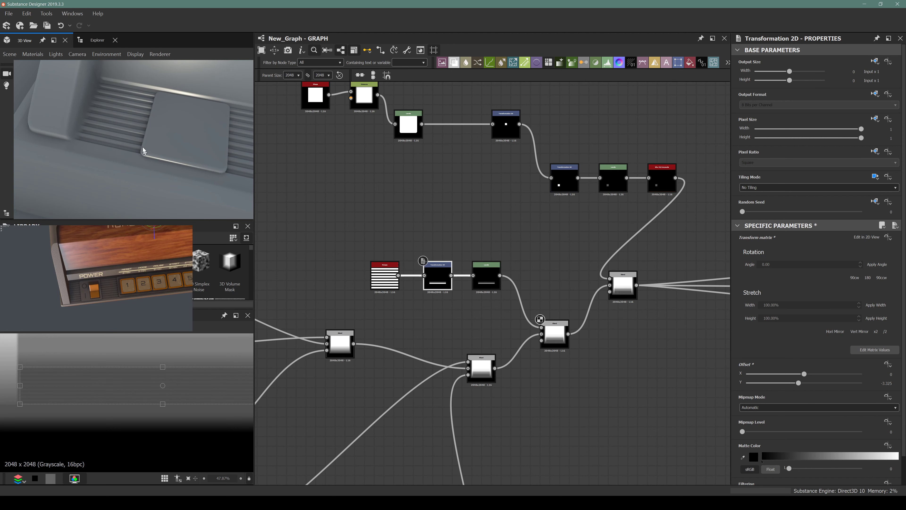
Check the button in 3D and nudge its second Transformation 2D slightly down to a Y offset of about -0.2713
{"action": "left_click_drag", "start_coordinate": [142, 147], "coordinate": [107, 142]}
{"action": "scroll", "coordinate": [435, 227], "scroll_direction": "down", "scroll_amount": 3}
{"action": "middle_click_drag", "start_coordinate": [511, 205], "coordinate": [437, 201]}
{"action": "scroll", "coordinate": [435, 204], "scroll_direction": "up", "scroll_amount": 3}
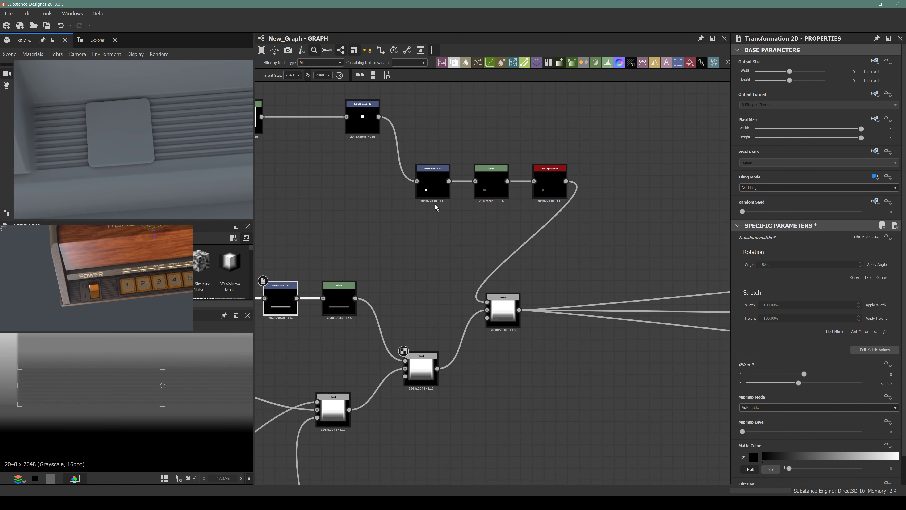
{"action": "left_click", "coordinate": [434, 189]}
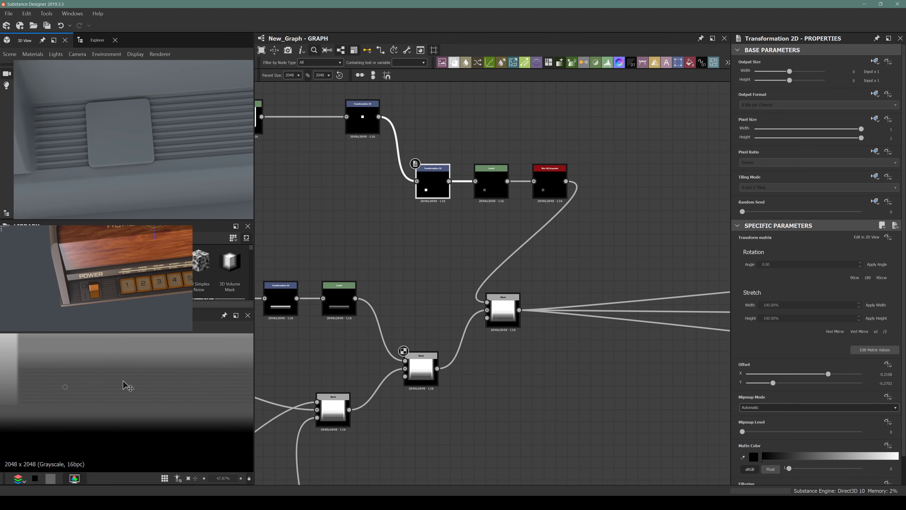
{"action": "left_click_drag", "start_coordinate": [127, 386], "coordinate": [127, 386]}
{"action": "left_click_drag", "start_coordinate": [127, 386], "coordinate": [127, 386]}
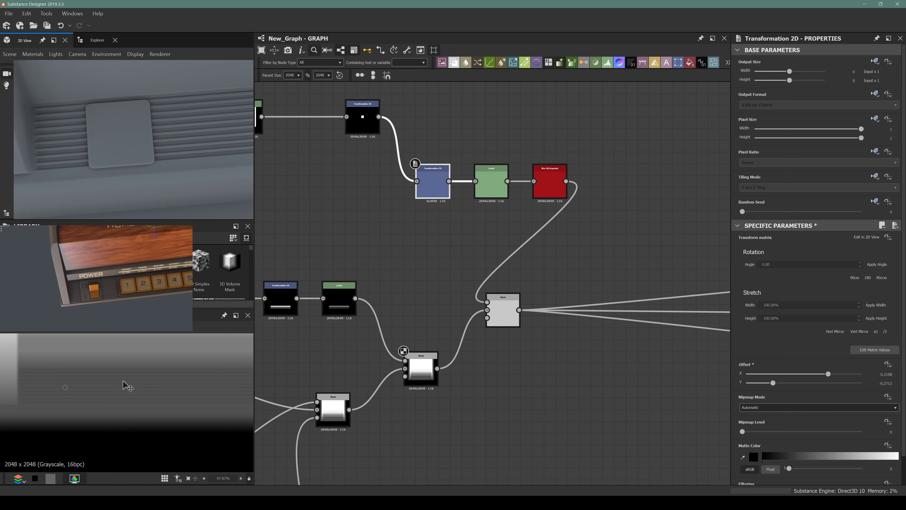
Slightly lower the top edge of the stripes' Transformation 2D box to make the groove strip shorter
{"action": "middle_click_drag", "start_coordinate": [321, 227], "coordinate": [467, 215]}
{"action": "left_click", "coordinate": [427, 290]}
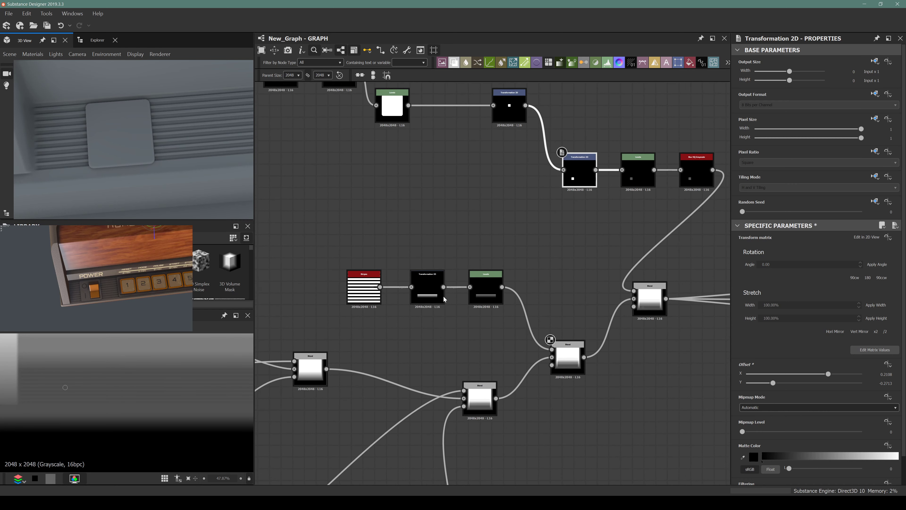
{"action": "scroll", "coordinate": [163, 374], "scroll_direction": "up", "scroll_amount": 6}
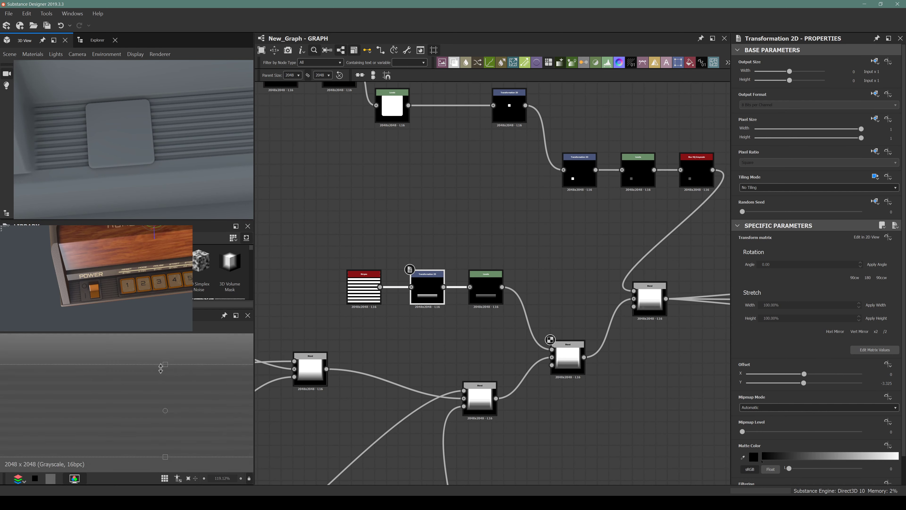
{"action": "left_click_drag", "start_coordinate": [169, 360], "coordinate": [149, 378]}
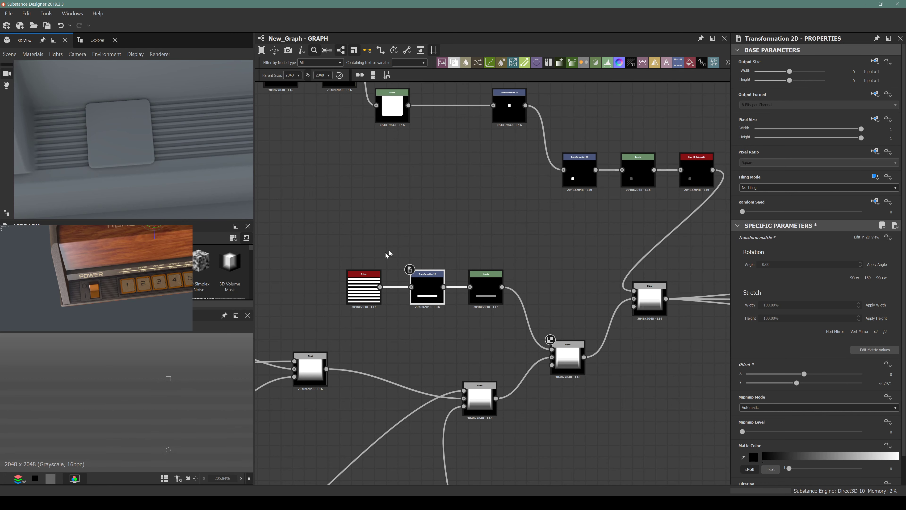
Nudge the button's second Transformation 2D down to a Y offset of about -0.2748 and check its alignment with the grooves in 3D
{"action": "double_click", "coordinate": [577, 181]}
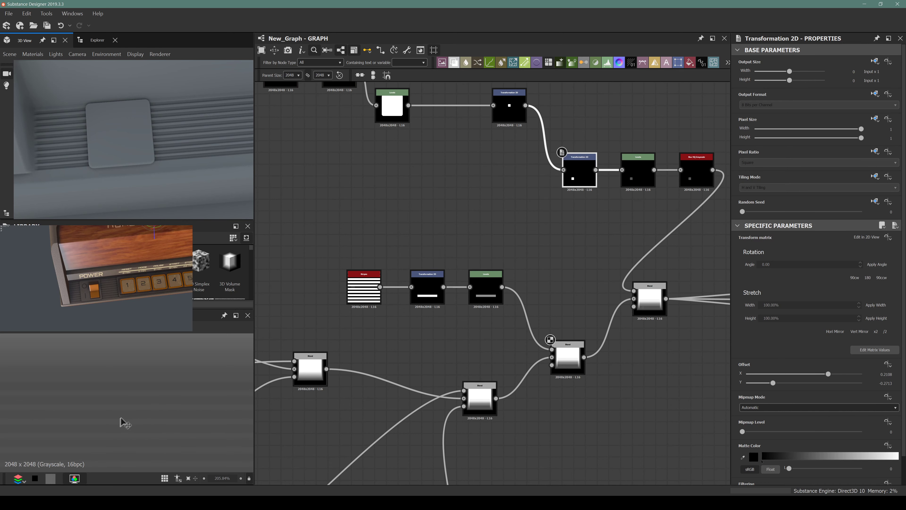
{"action": "scroll", "coordinate": [121, 390], "scroll_direction": "up", "scroll_amount": 1}
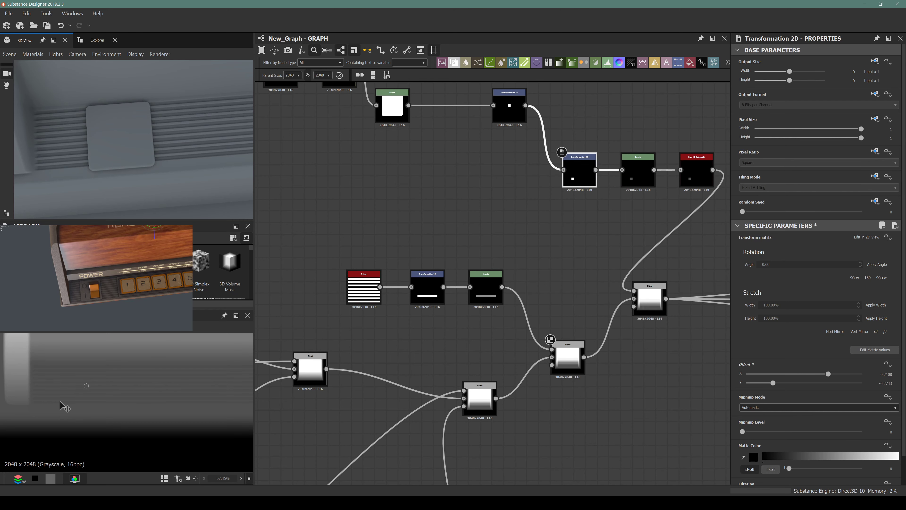
{"action": "left_click_drag", "start_coordinate": [82, 144], "coordinate": [86, 163], "text": "alt"}
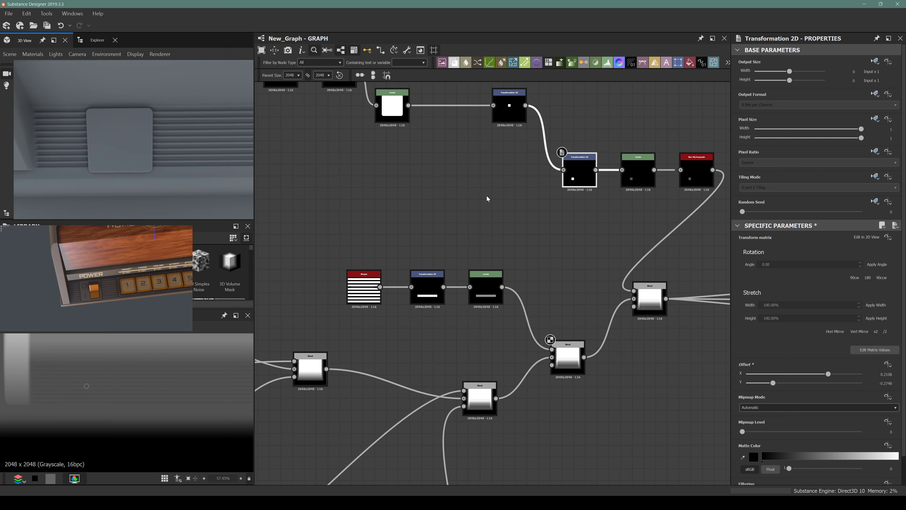
Try to shrink the button by setting stretch width and height to 95% on the second Transformation 2D
{"action": "left_click_drag", "start_coordinate": [509, 111], "coordinate": [509, 110]}
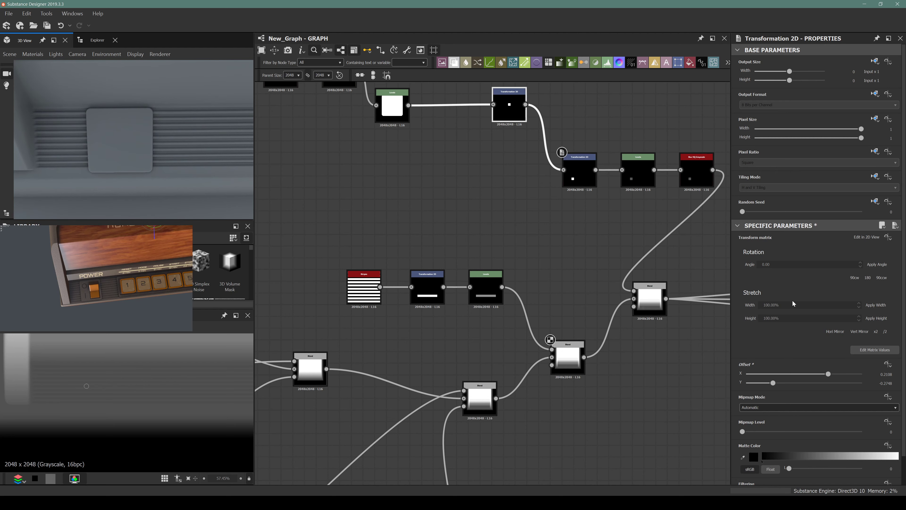
{"action": "left_click_drag", "start_coordinate": [789, 305], "coordinate": [730, 310]}
{"action": "type", "text": "95"}
{"action": "key", "text": "Return"}
{"action": "double_click", "coordinate": [780, 316]}
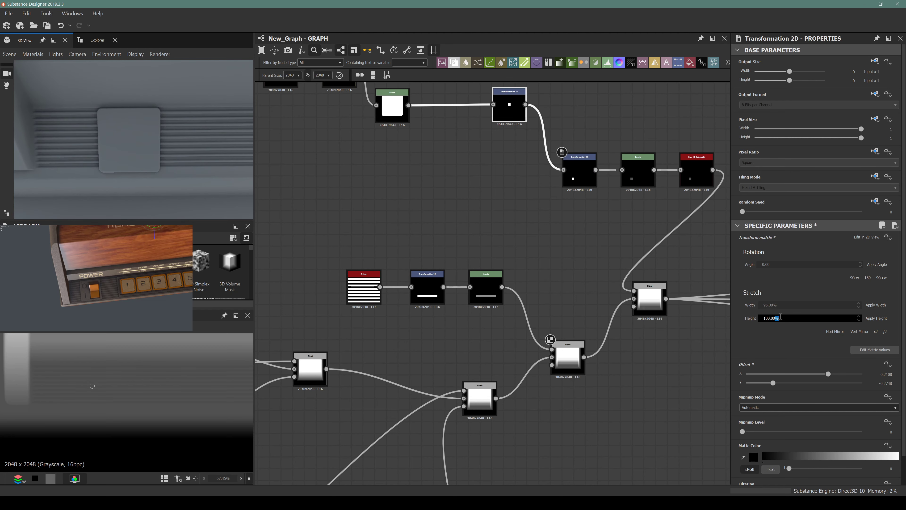
{"action": "type", "text": "95"}
{"action": "key", "text": "Return"}
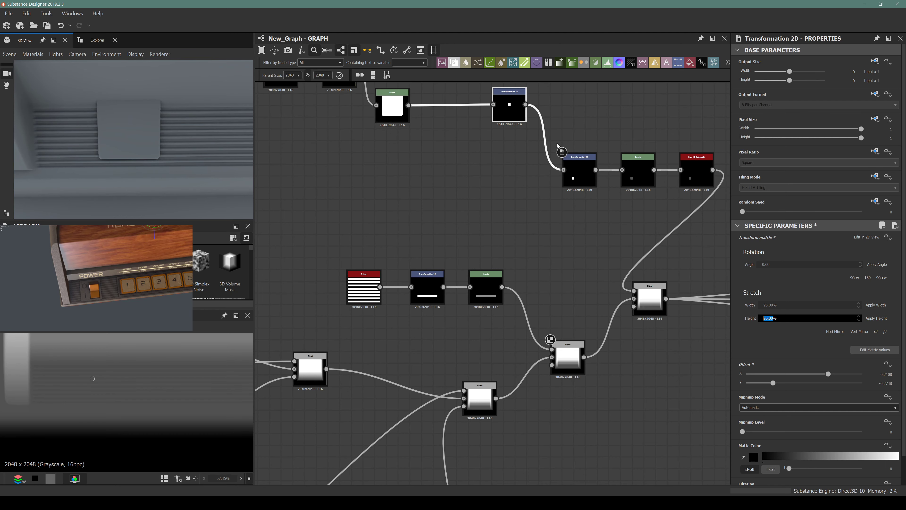
Compare the button's two Transformation 2D nodes in the 2D view and undo the 95% width and height stretch
{"action": "left_click", "coordinate": [586, 172]}
{"action": "scroll", "coordinate": [478, 200], "scroll_direction": "down", "scroll_amount": 3}
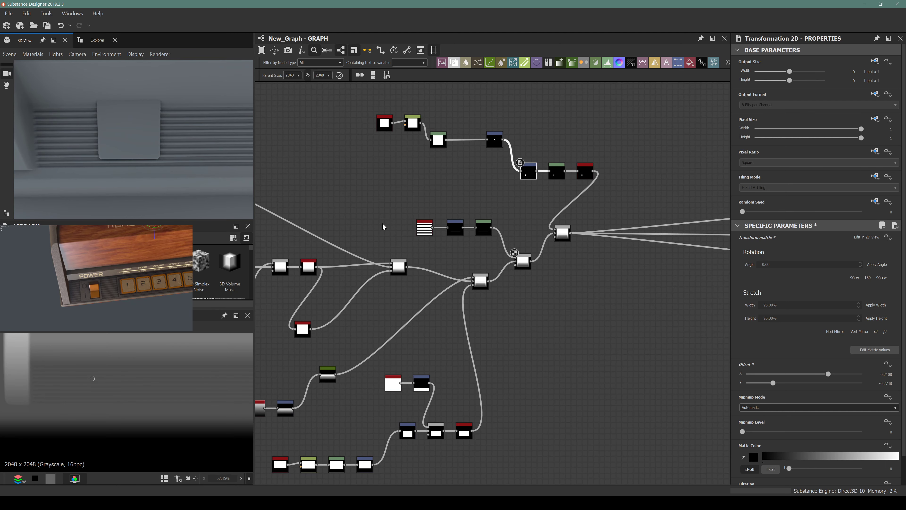
{"action": "left_click", "coordinate": [494, 146]}
{"action": "scroll", "coordinate": [163, 399], "scroll_direction": "down", "scroll_amount": 9}
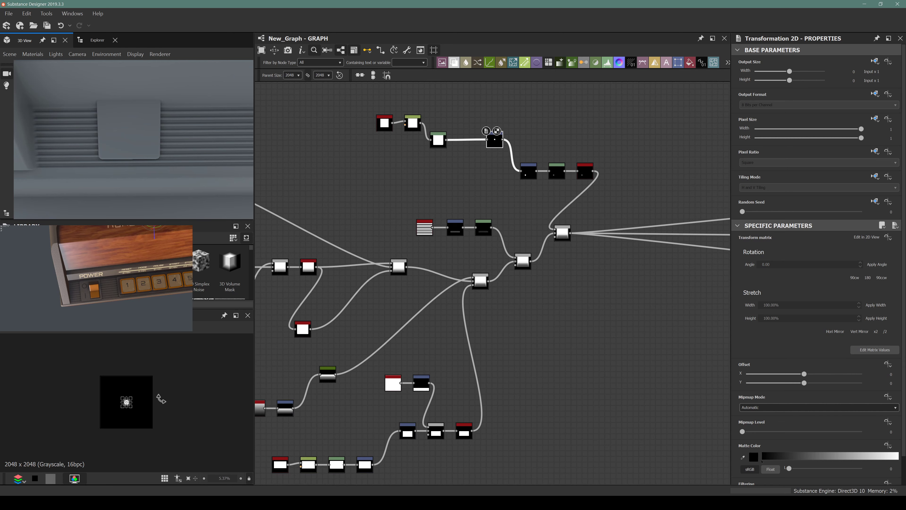
{"action": "scroll", "coordinate": [121, 414], "scroll_direction": "up", "scroll_amount": 8}
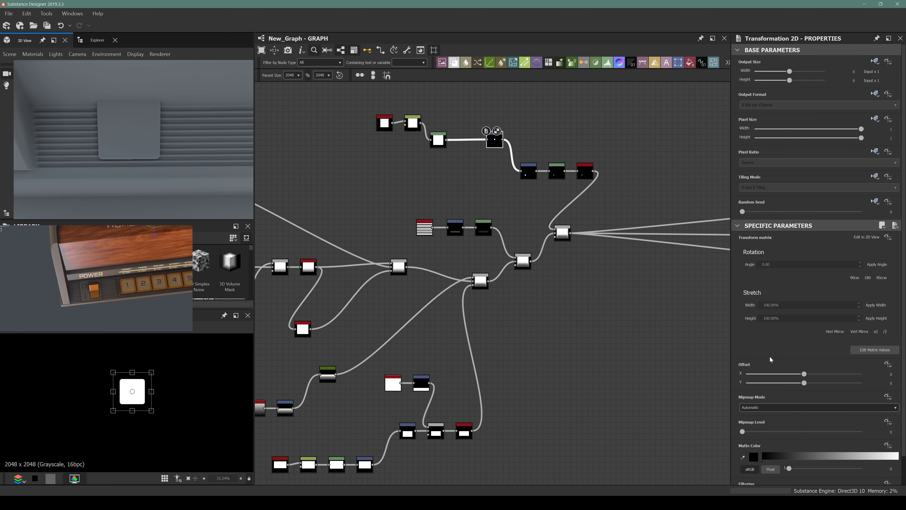
{"action": "left_click", "coordinate": [535, 170]}
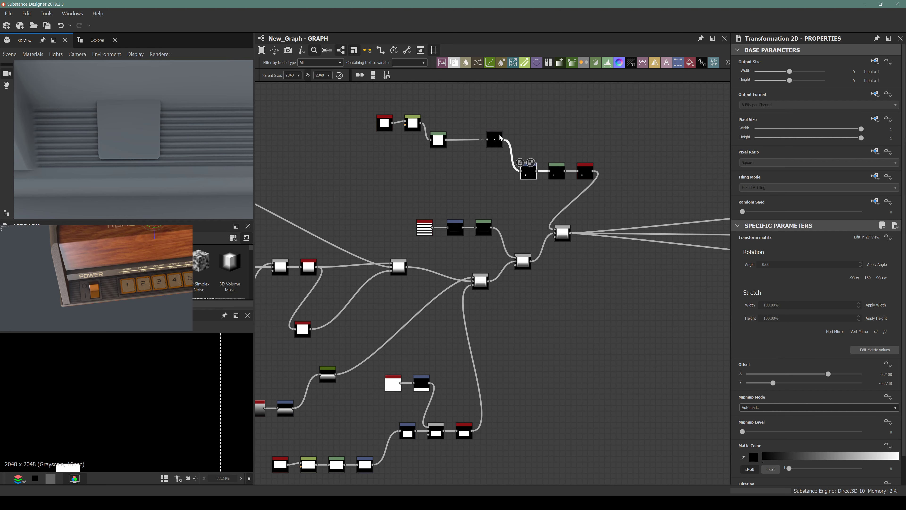
{"action": "left_click", "coordinate": [499, 140]}
{"action": "left_click", "coordinate": [528, 171]}
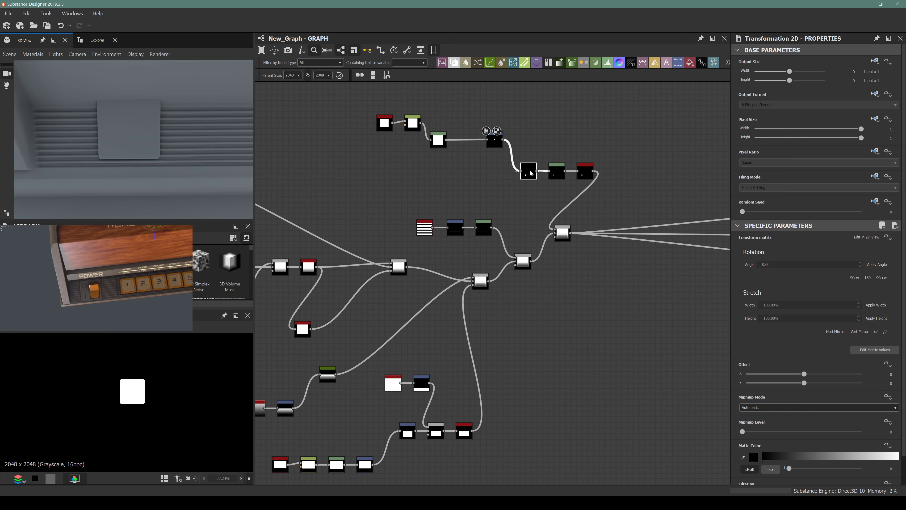
{"action": "scroll", "coordinate": [125, 402], "scroll_direction": "down", "scroll_amount": 5}
{"action": "scroll", "coordinate": [125, 402], "scroll_direction": "up", "scroll_amount": 1}
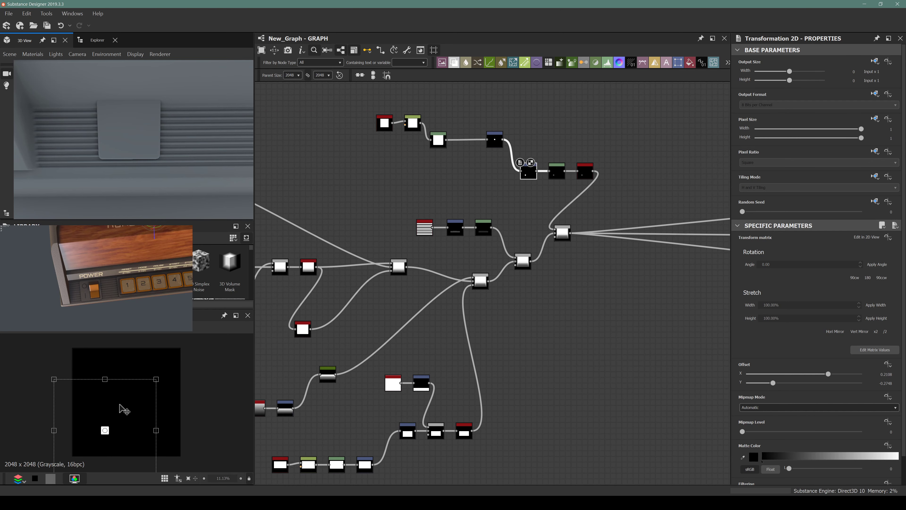
{"action": "key", "text": "ctrl+z"}
{"action": "key", "text": "ctrl+z"}
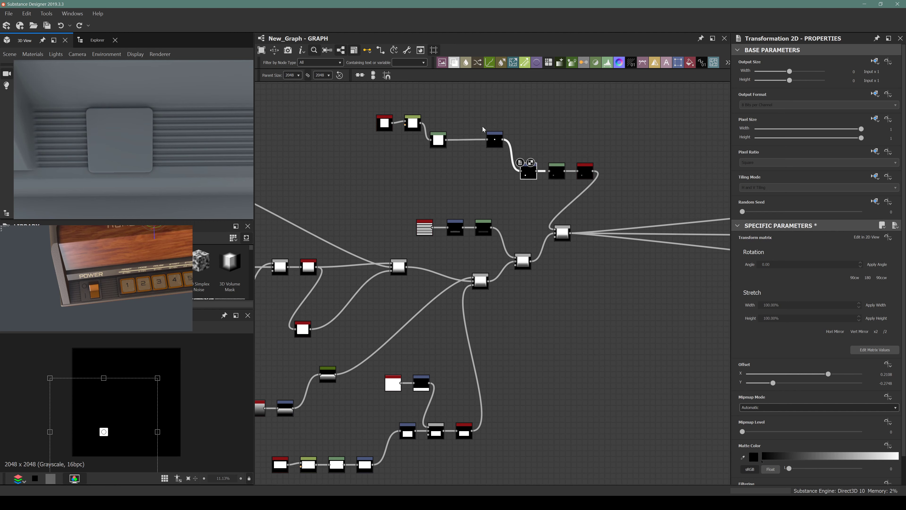
With the final Max (Lighten) Blend previewed, set stretch width and height to 95% on the button's first Transformation 2D
{"action": "left_click", "coordinate": [563, 237]}
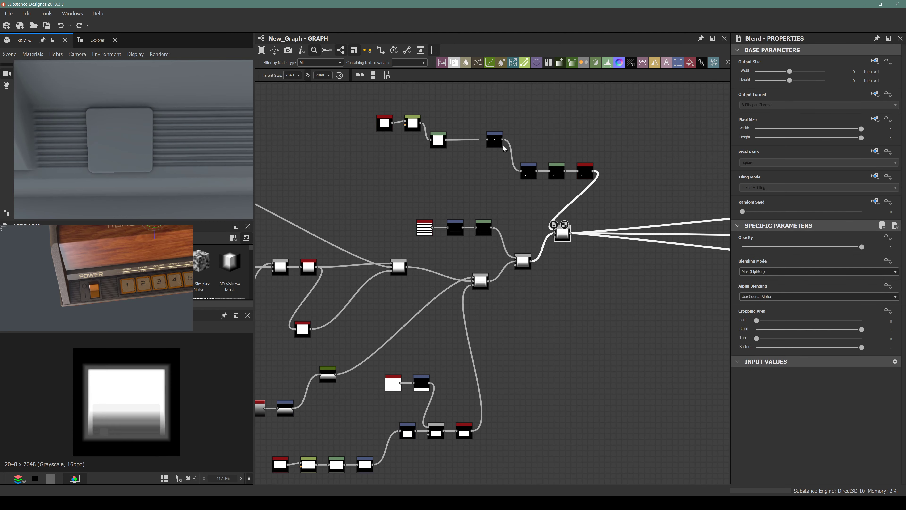
{"action": "left_click", "coordinate": [496, 148]}
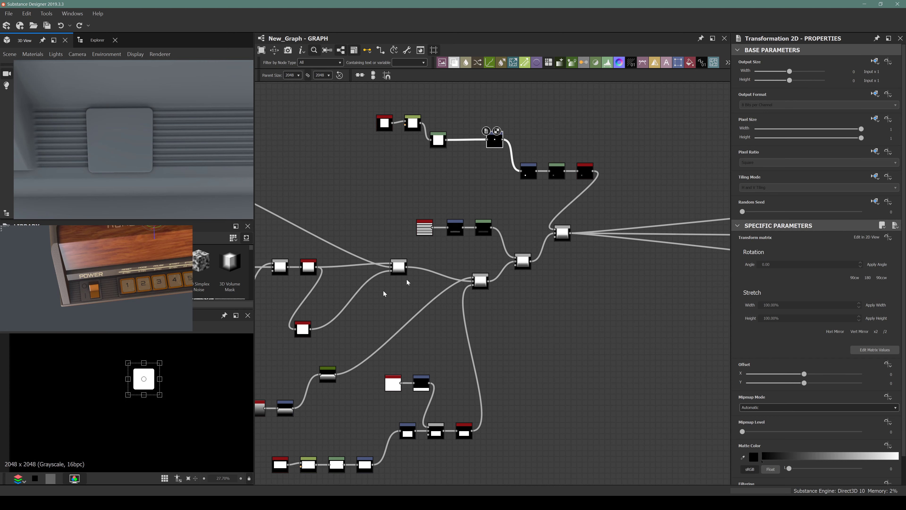
{"action": "left_click", "coordinate": [563, 234]}
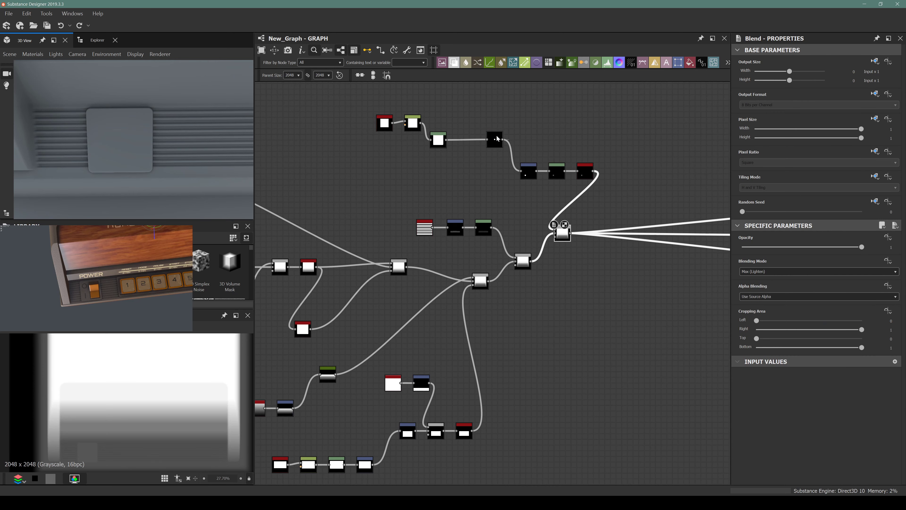
{"action": "left_click", "coordinate": [497, 138]}
{"action": "left_click", "coordinate": [775, 304]}
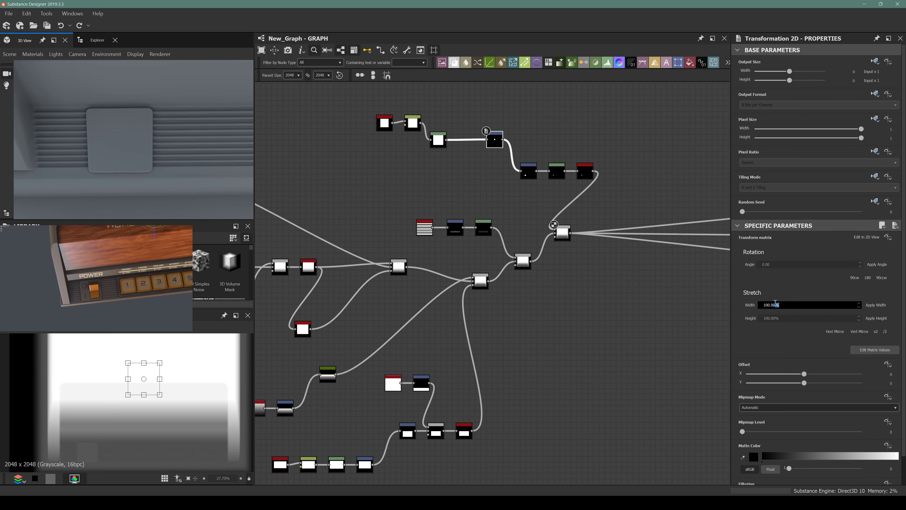
{"action": "type", "text": "95"}
{"action": "left_click", "coordinate": [776, 318]}
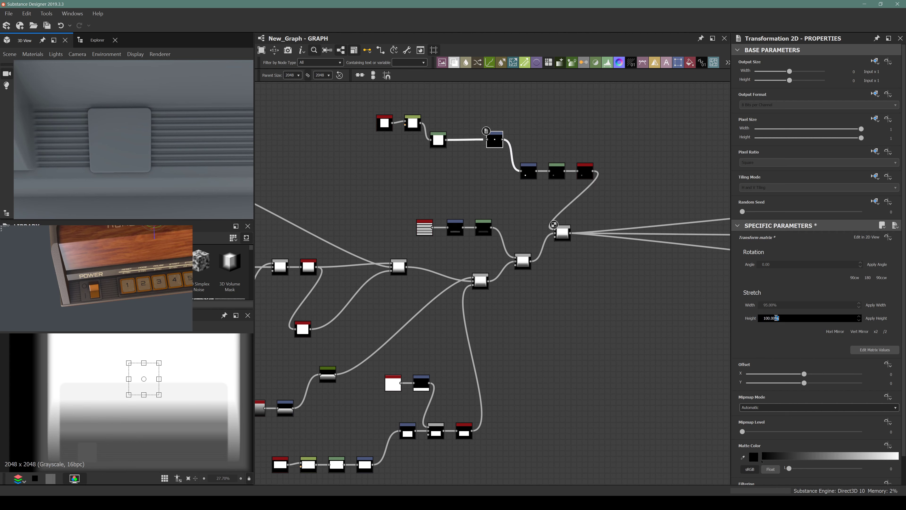
{"action": "key", "text": "Return"}
{"action": "scroll", "coordinate": [85, 148], "scroll_direction": "up", "scroll_amount": 2}
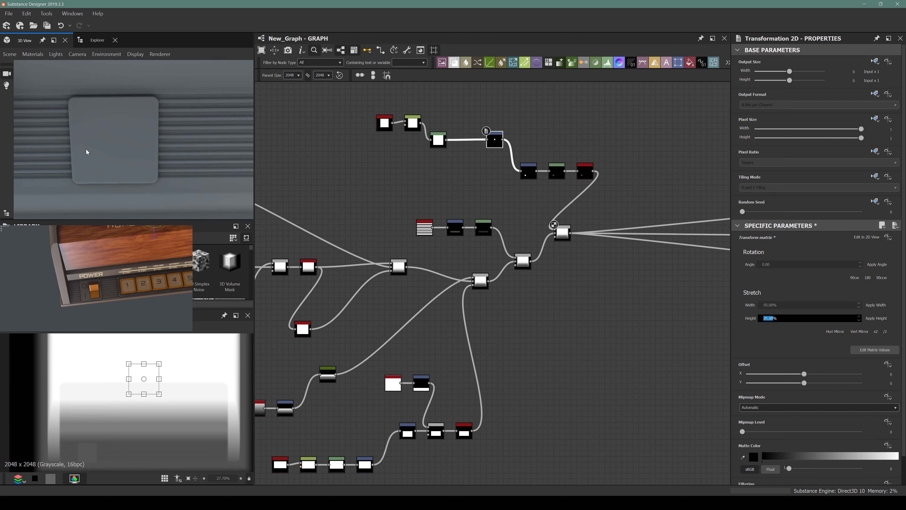
Lower the output white level on the button's Levels node to reduce the button's height over the grooves
{"action": "left_click_drag", "start_coordinate": [78, 168], "coordinate": [108, 159]}
{"action": "scroll", "coordinate": [91, 110], "scroll_direction": "up", "scroll_amount": 4}
{"action": "scroll", "coordinate": [87, 120], "scroll_direction": "down", "scroll_amount": 4}
{"action": "scroll", "coordinate": [114, 133], "scroll_direction": "down", "scroll_amount": 2}
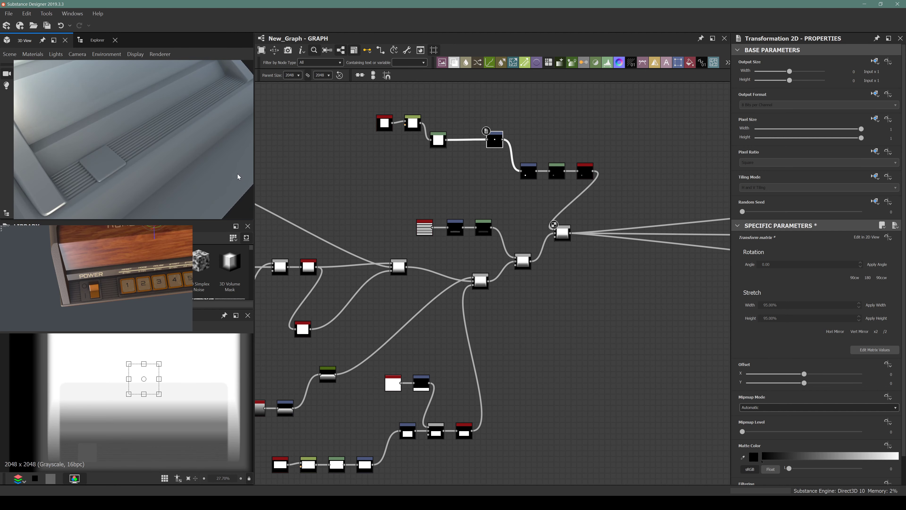
{"action": "scroll", "coordinate": [584, 168], "scroll_direction": "up", "scroll_amount": 5}
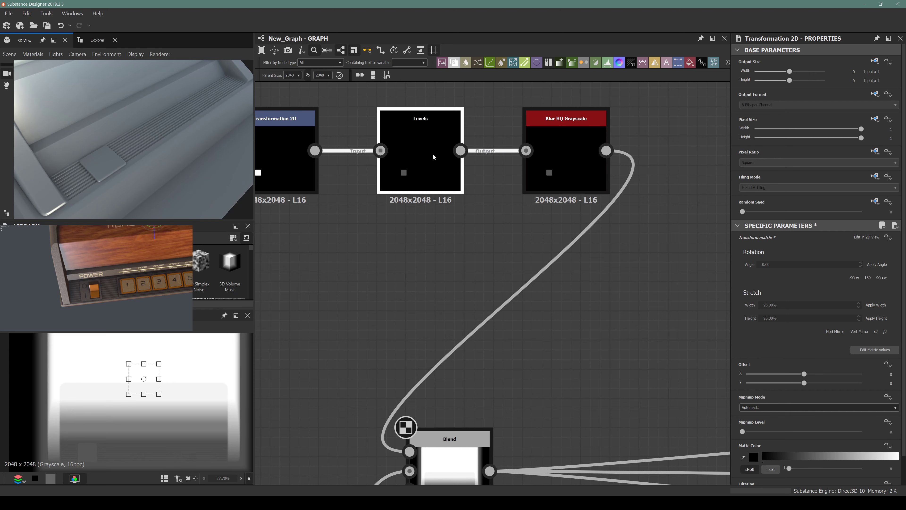
{"action": "left_click", "coordinate": [433, 156]}
{"action": "left_click_drag", "start_coordinate": [792, 349], "coordinate": [792, 348]}
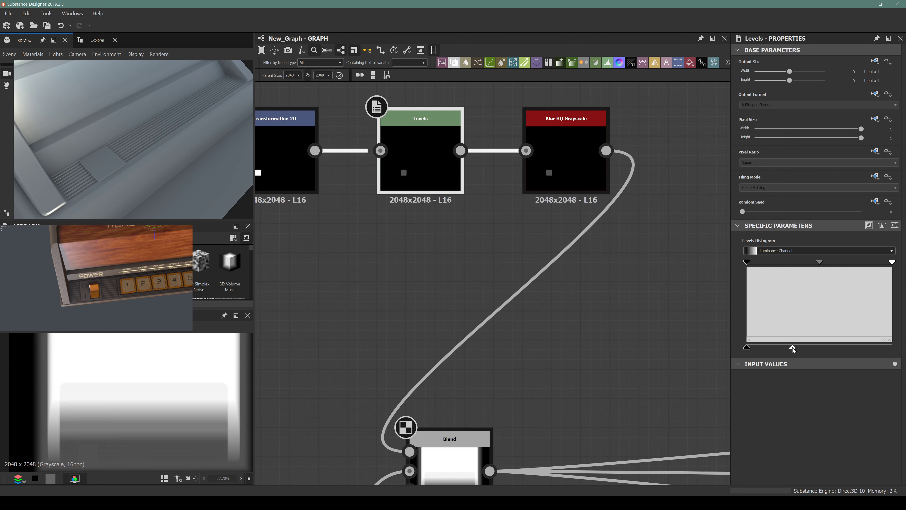
Inspect the button against the grooves in 3D and raise its Levels output white level very slightly
{"action": "right_click_drag", "start_coordinate": [216, 186], "coordinate": [87, 166], "text": "alt"}
{"action": "middle_click_drag", "start_coordinate": [87, 166], "coordinate": [128, 129], "text": "alt"}
{"action": "right_click_drag", "start_coordinate": [128, 129], "coordinate": [131, 171], "text": "alt"}
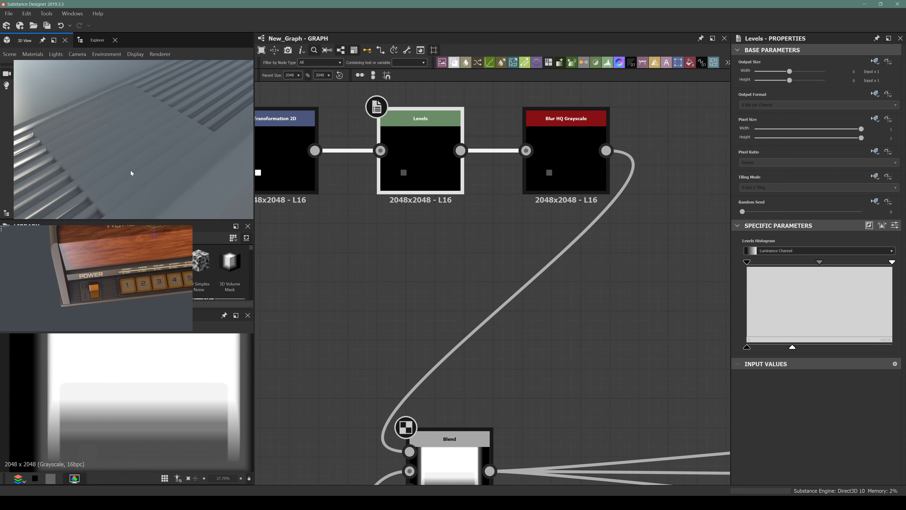
{"action": "left_click_drag", "start_coordinate": [795, 349], "coordinate": [794, 349]}
{"action": "scroll", "coordinate": [133, 126], "scroll_direction": "down", "scroll_amount": 2}
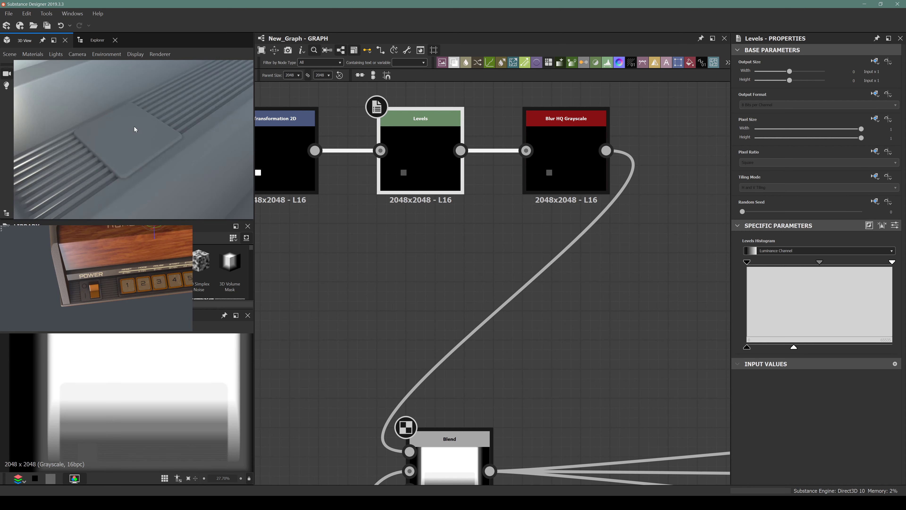
{"action": "scroll", "coordinate": [103, 160], "scroll_direction": "down", "scroll_amount": 5}
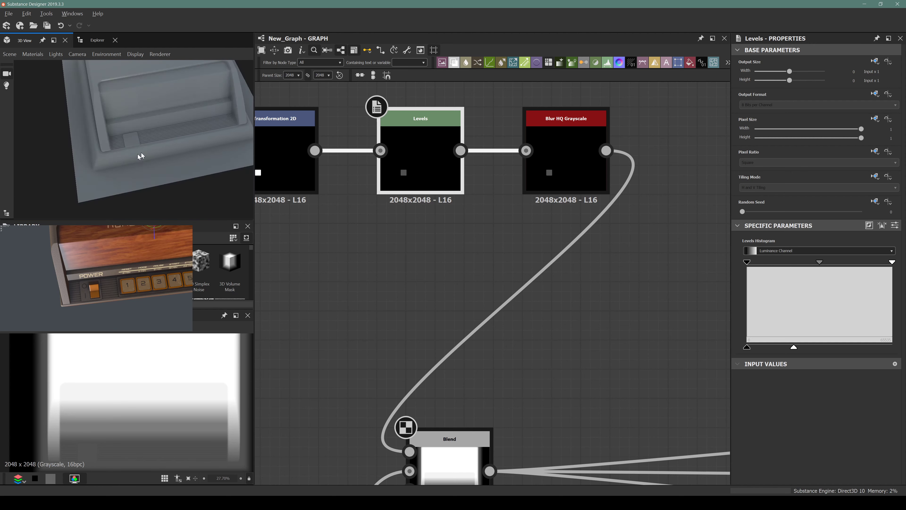